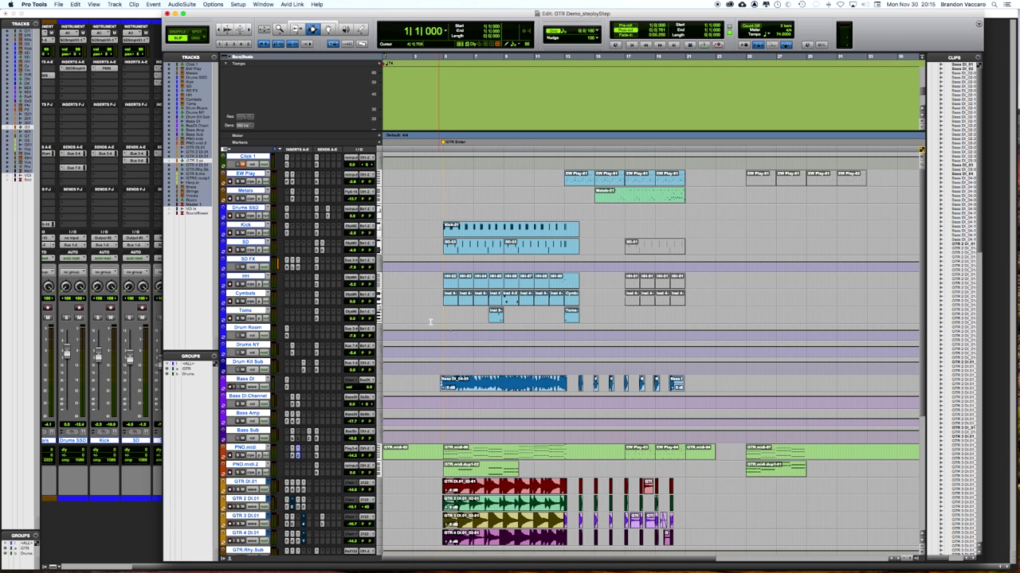
Step: Play the full arrangement from bar 1 through the guitar sections and stop playback
{"action": "scroll", "coordinate": [430, 322], "scroll_direction": "down", "scroll_amount": 4}
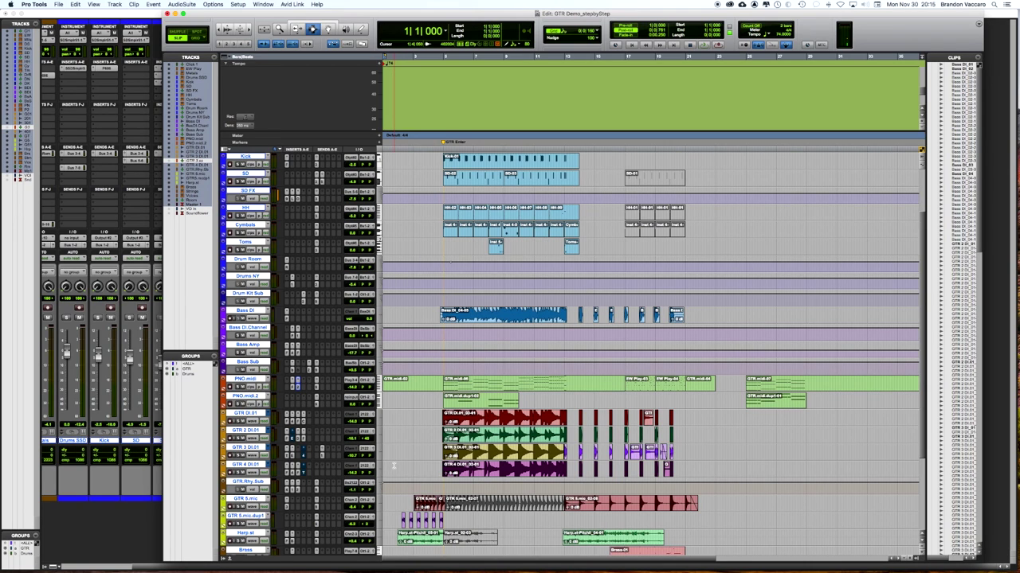
{"action": "left_click", "coordinate": [393, 467]}
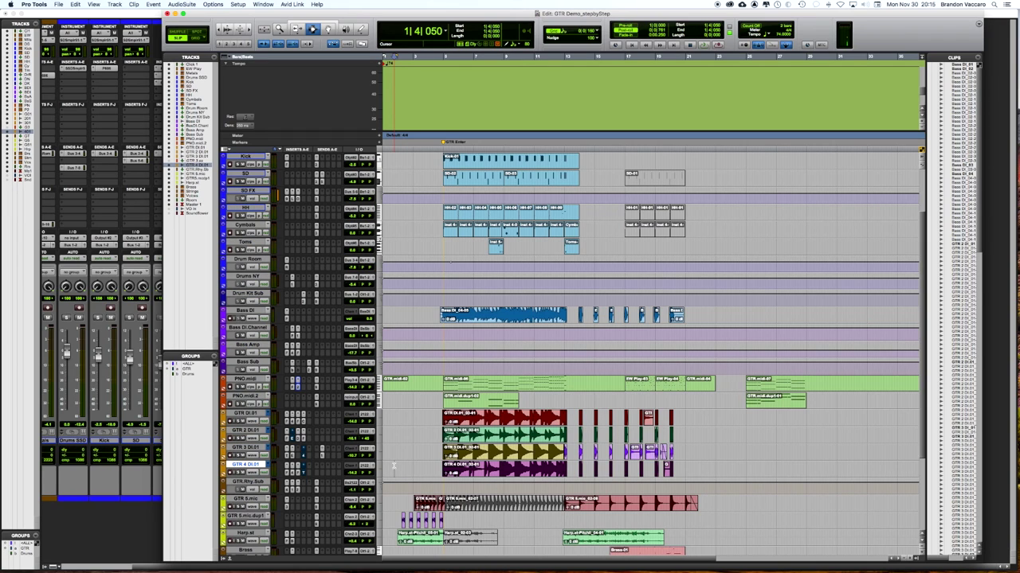
{"action": "left_click", "coordinate": [392, 467]}
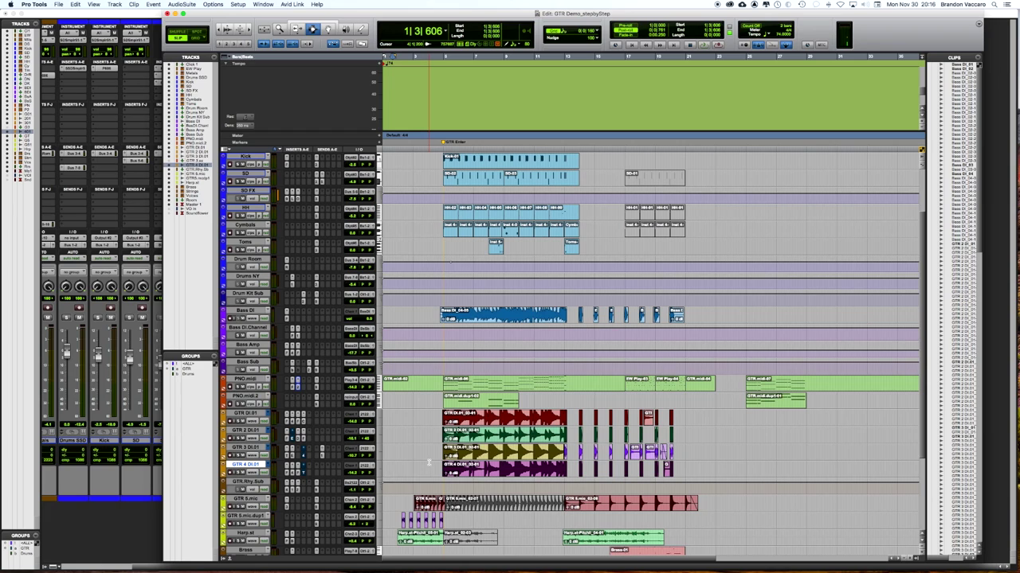
{"action": "key", "text": "space"}
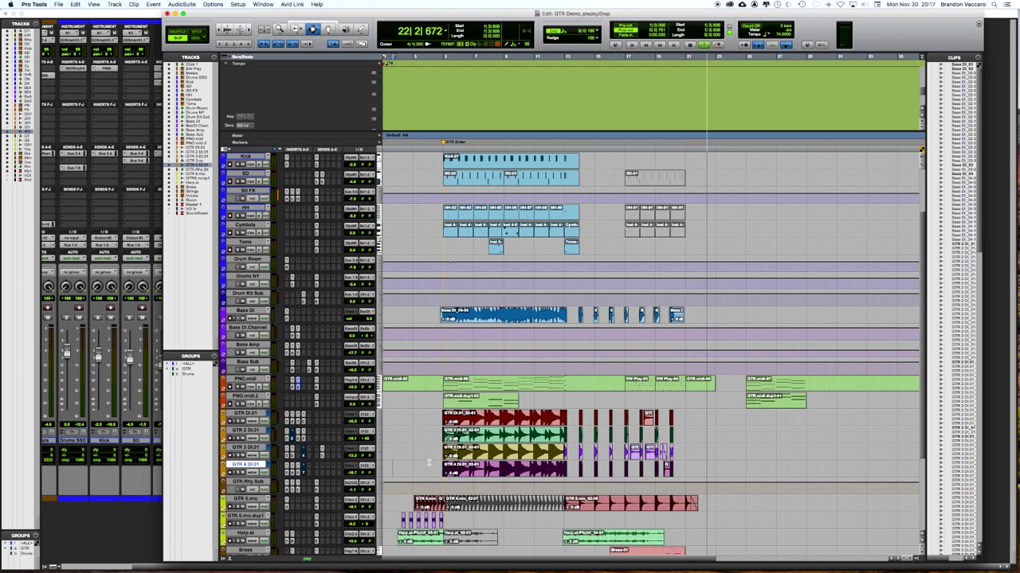
{"action": "left_click", "coordinate": [428, 462]}
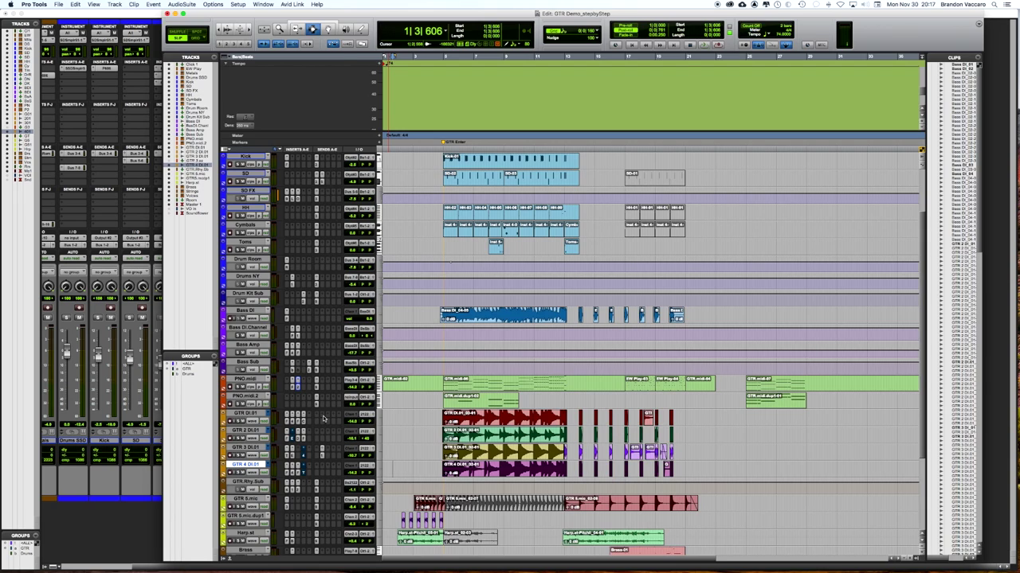
Step: Deactivate the AmpliTube, P606 and D3 CL inserts on the GTR DI.01 track
{"action": "key", "text": "super+equal"}
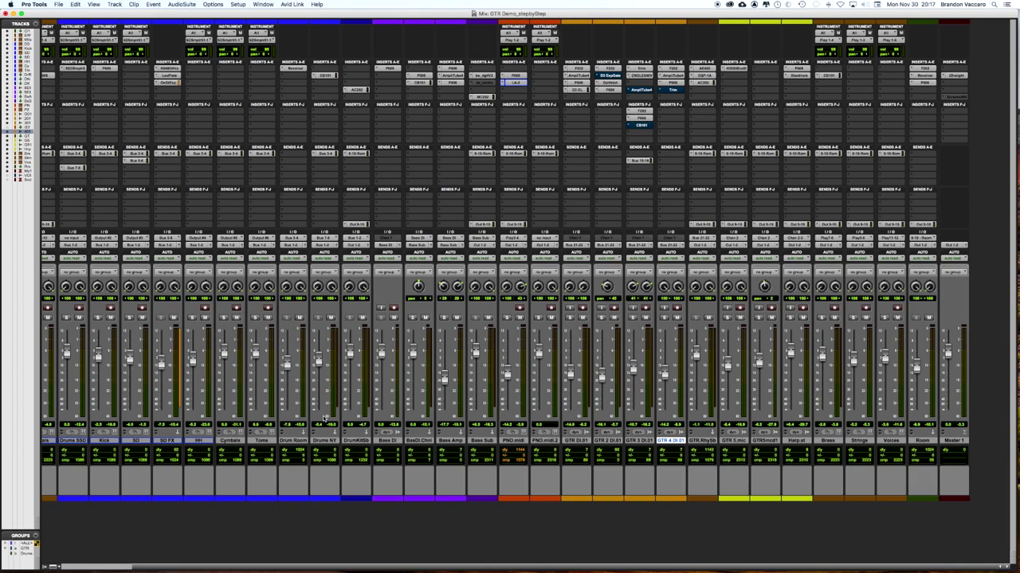
{"action": "left_click", "coordinate": [578, 442]}
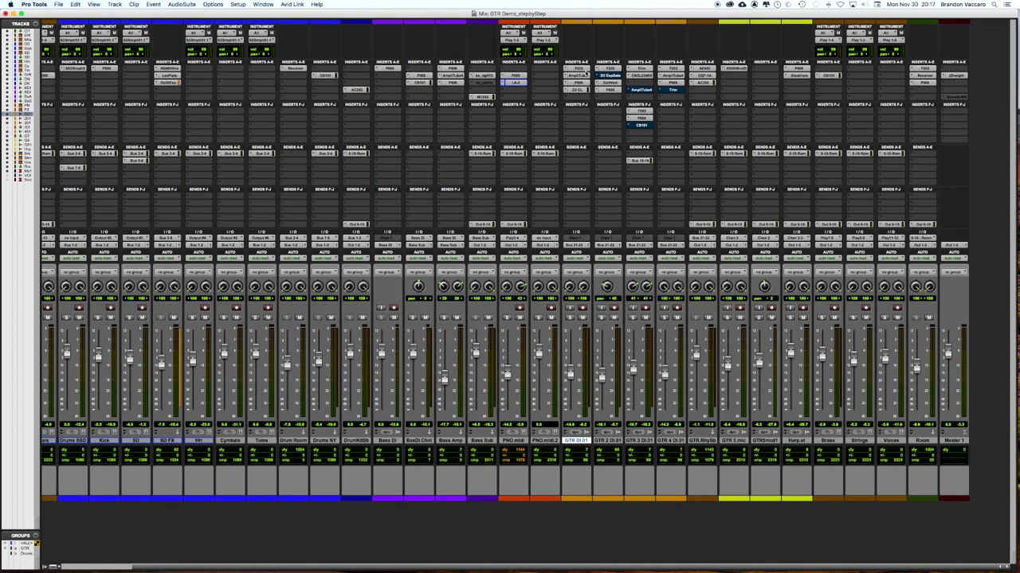
{"action": "left_click", "coordinate": [578, 75], "text": "ctrl+super"}
{"action": "left_click", "coordinate": [577, 82], "text": "ctrl+super"}
{"action": "left_click", "coordinate": [577, 90], "text": "ctrl+super"}
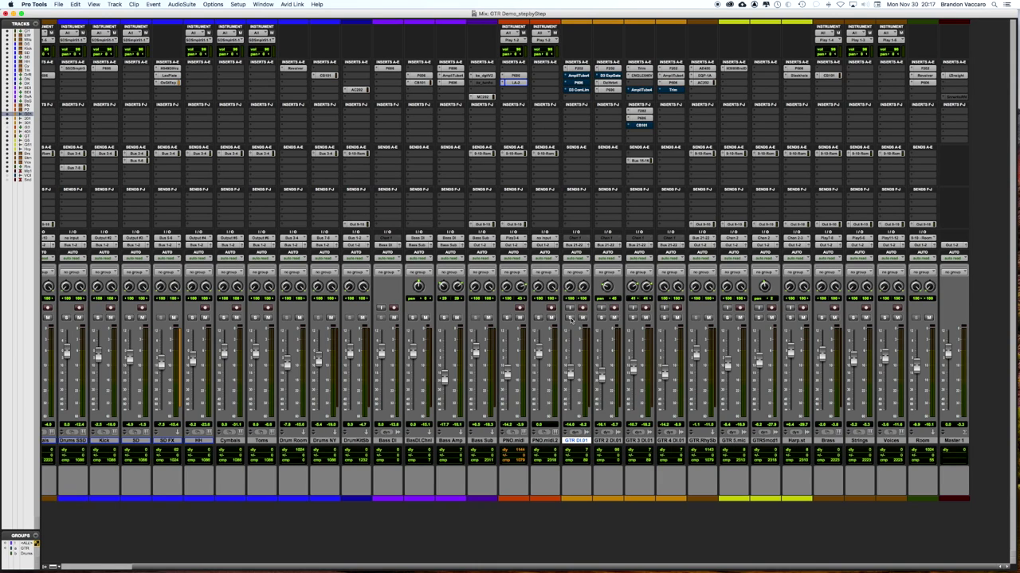
Step: Adjust the GTR DI.01 track's panning and solo the track, returning to the Edit window
{"action": "left_click_drag", "start_coordinate": [571, 290], "coordinate": [589, 282]}
{"action": "left_click", "coordinate": [570, 318]}
{"action": "key", "text": "super+equal"}
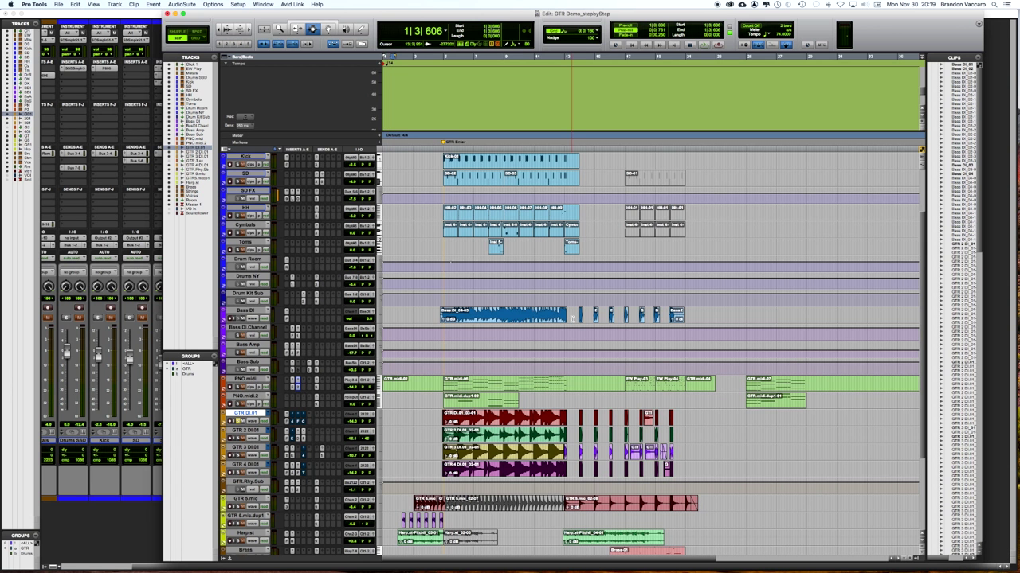
Step: Listen to the soloed GTR DI.01 track from just before bar 5 and stop playback
{"action": "key", "text": "space"}
{"action": "key", "text": "space"}
{"action": "left_click", "coordinate": [438, 149]}
{"action": "key", "text": "space"}
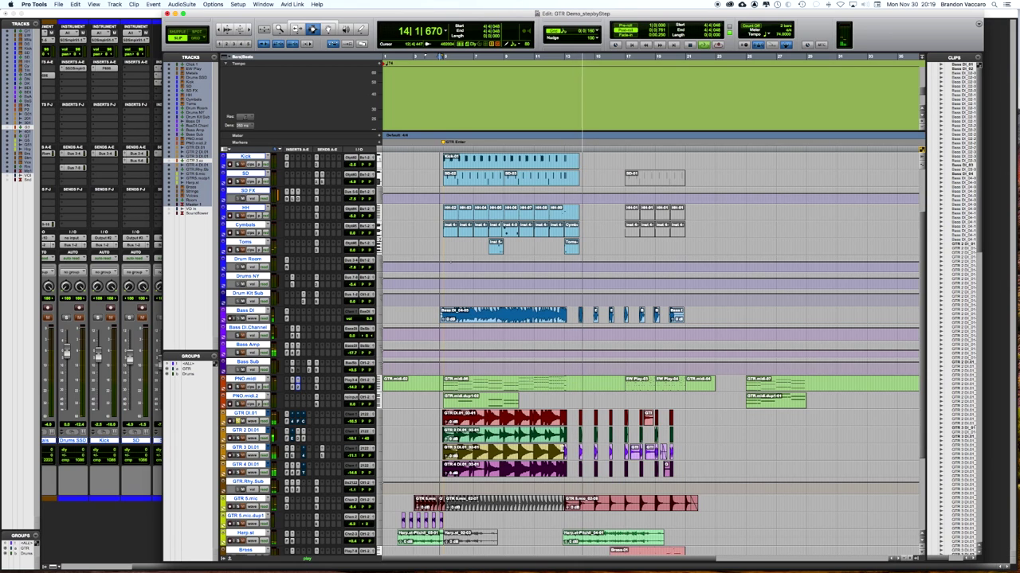
{"action": "key", "text": "space"}
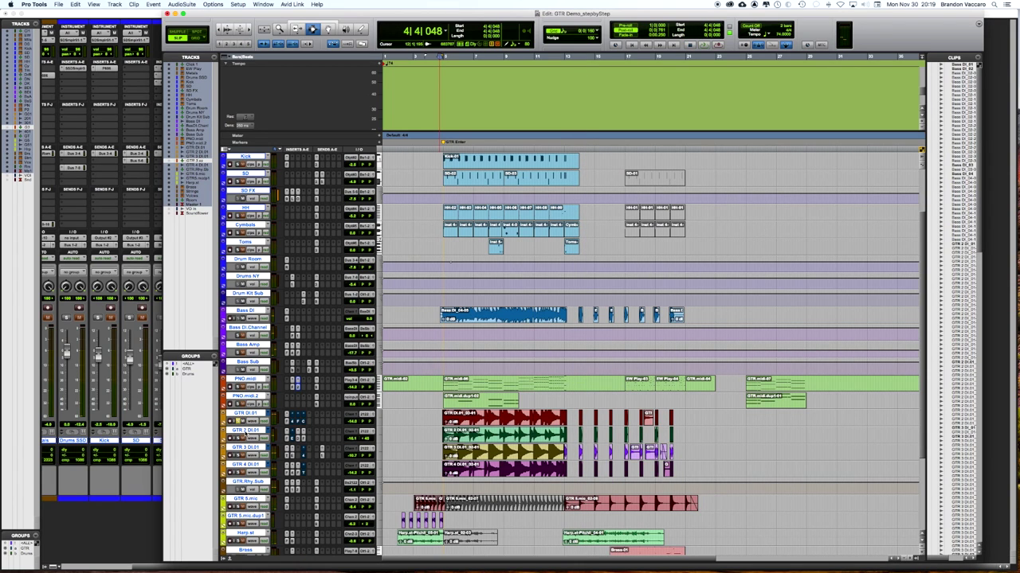
Step: Open the PNO.midi clip at bar 25 in the MIDI Editor and enlarge the editor for a wider view of the notes
{"action": "left_click", "coordinate": [415, 421]}
{"action": "left_click", "coordinate": [327, 30]}
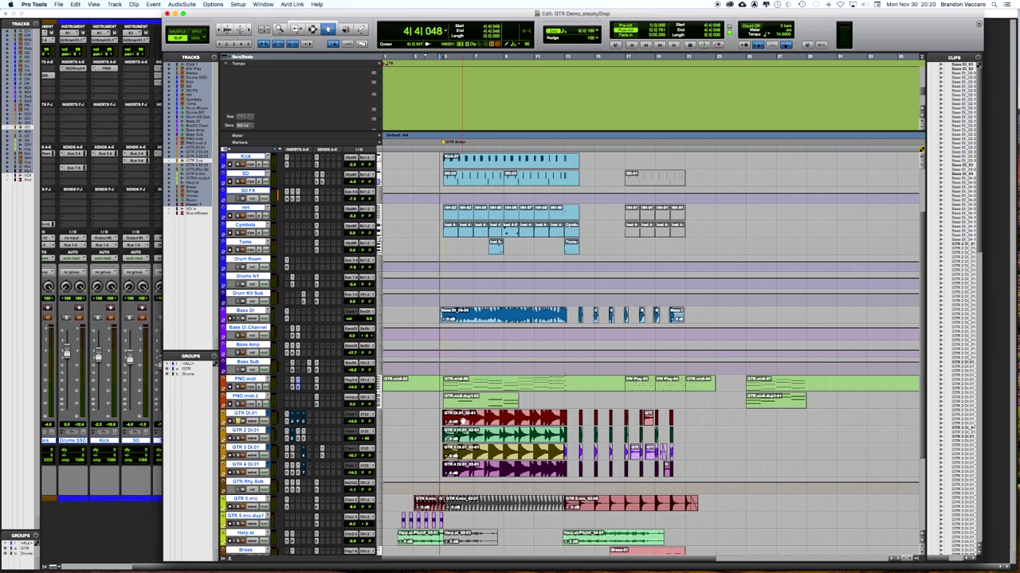
{"action": "scroll", "coordinate": [799, 379], "scroll_direction": "right", "scroll_amount": 5}
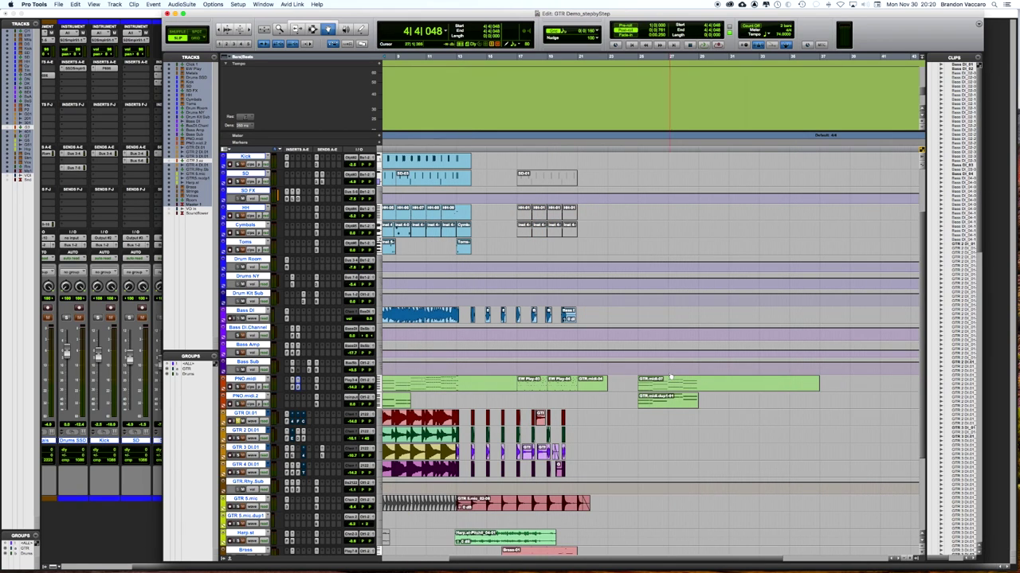
{"action": "double_click", "coordinate": [656, 388]}
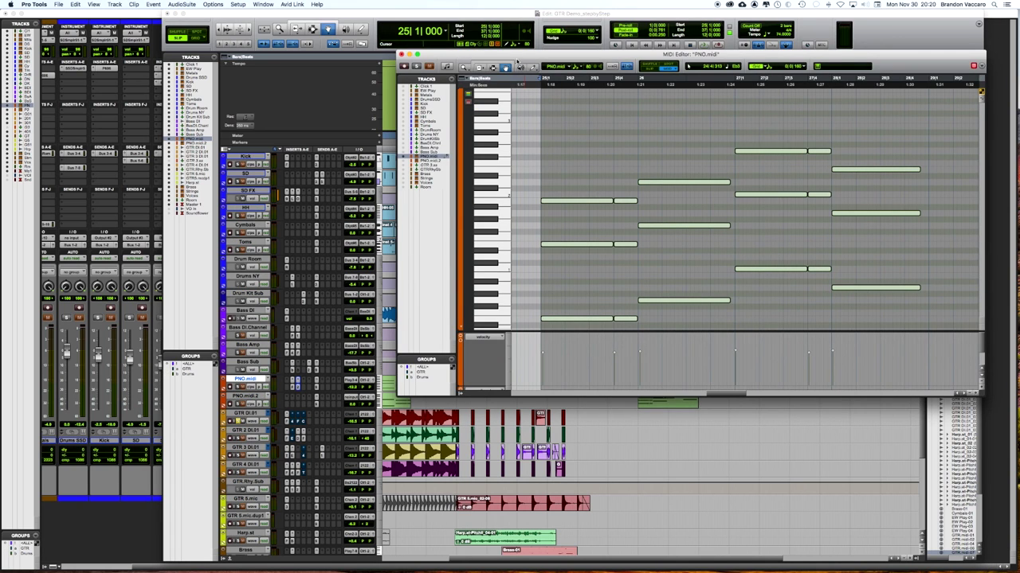
{"action": "left_click_drag", "start_coordinate": [516, 60], "coordinate": [161, 72]}
{"action": "left_click_drag", "start_coordinate": [633, 404], "coordinate": [731, 498]}
Step: Examine the upper two notes of each chord from bar 25 by selecting them as a group across the progression
{"action": "left_click", "coordinate": [229, 229]}
{"action": "left_click_drag", "start_coordinate": [199, 169], "coordinate": [529, 327]}
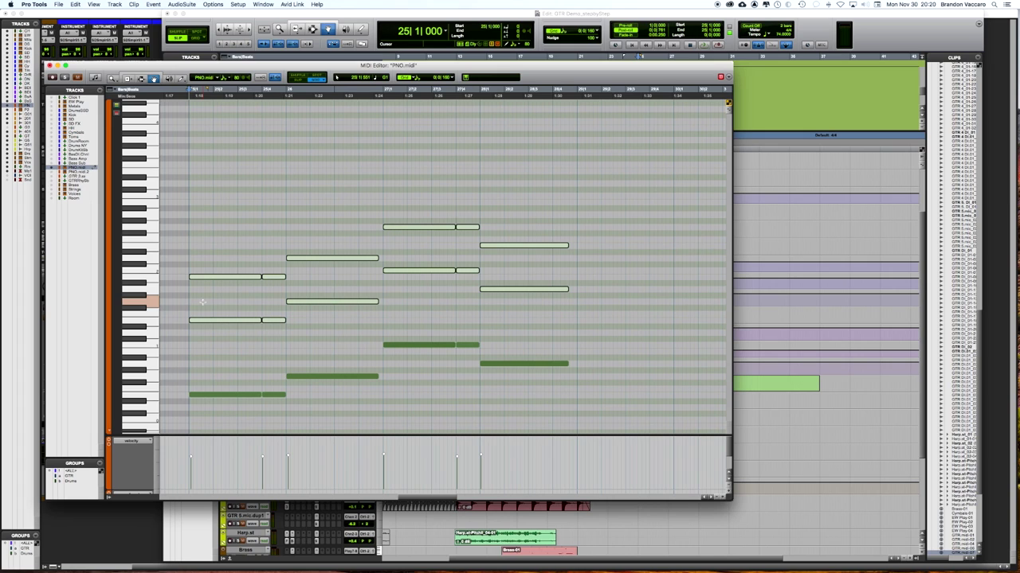
{"action": "left_click", "coordinate": [197, 239]}
{"action": "scroll", "coordinate": [253, 248], "scroll_direction": "left", "scroll_amount": 3}
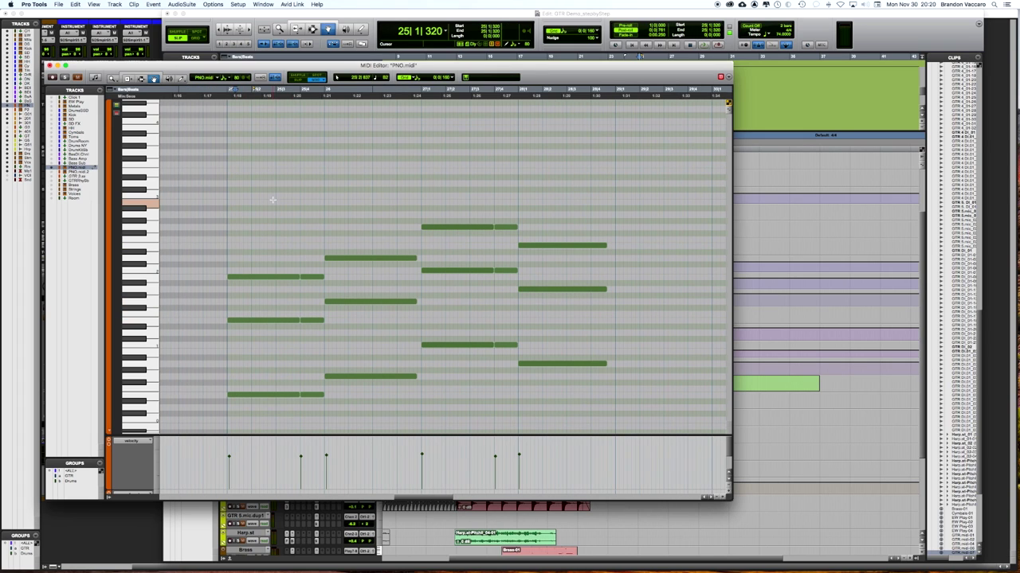
{"action": "scroll", "coordinate": [271, 200], "scroll_direction": "left", "scroll_amount": 1}
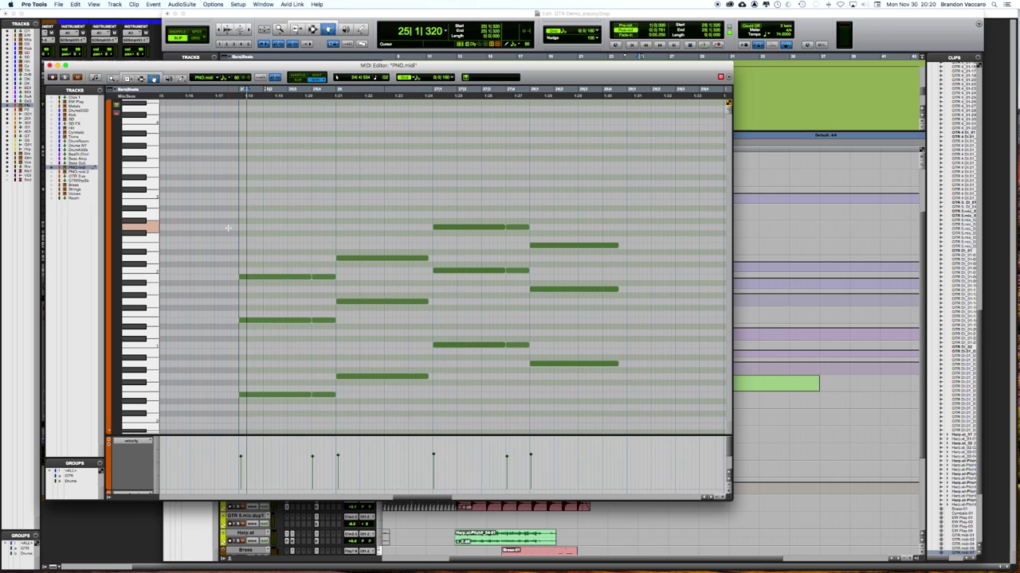
{"action": "left_click", "coordinate": [227, 229]}
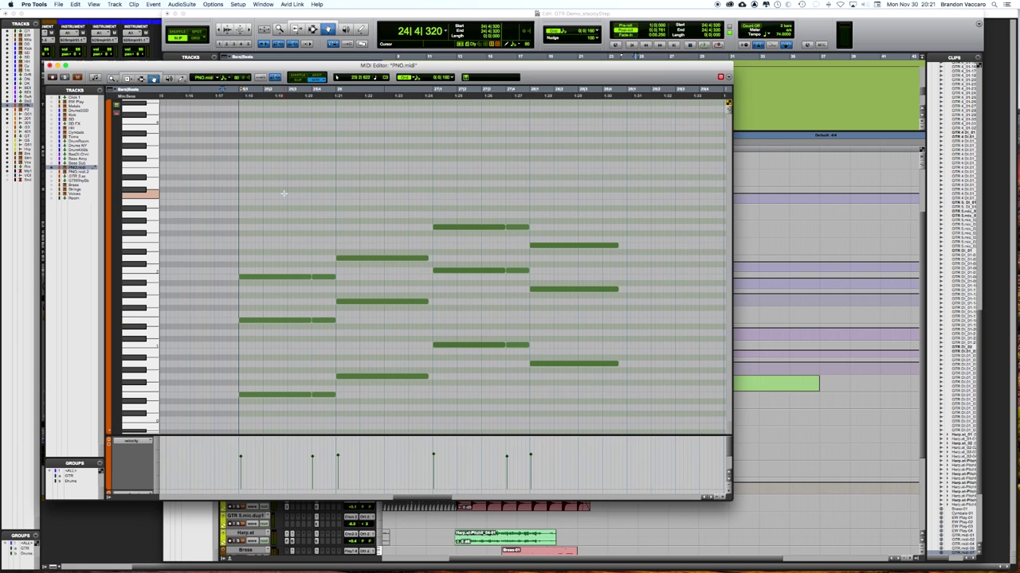
{"action": "scroll", "coordinate": [289, 181], "scroll_direction": "left", "scroll_amount": 1}
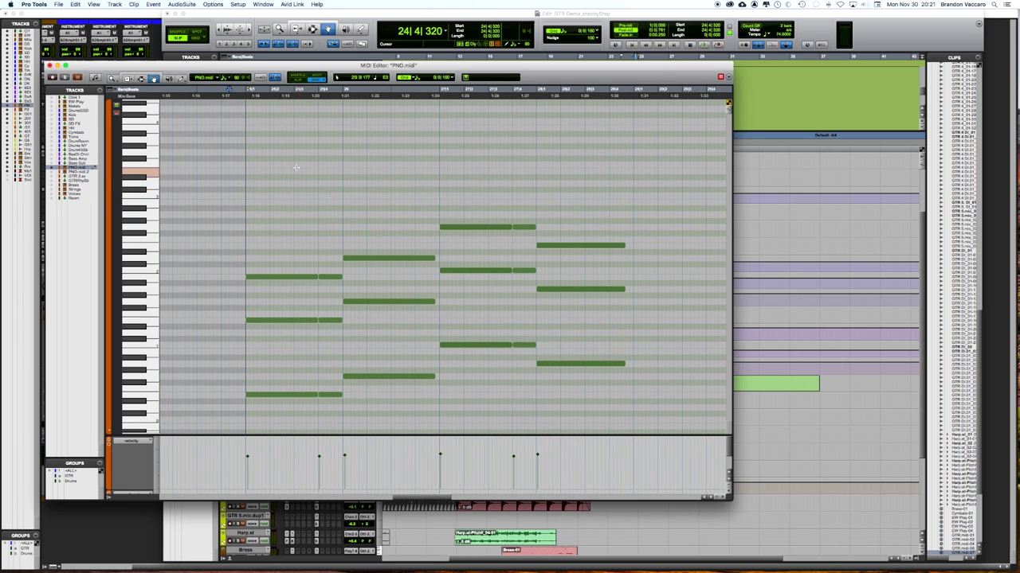
{"action": "left_click_drag", "start_coordinate": [257, 167], "coordinate": [613, 325]}
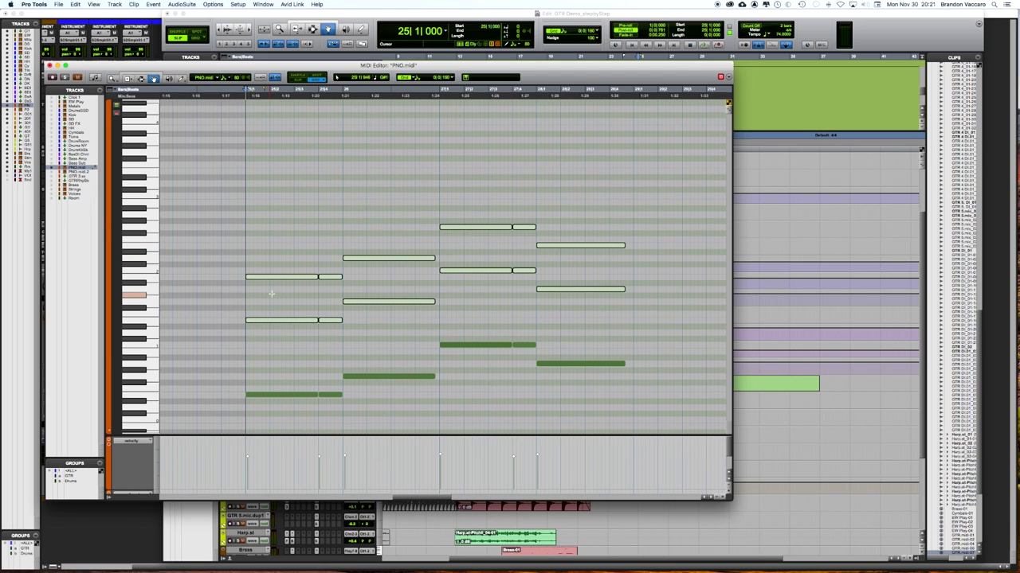
{"action": "left_click", "coordinate": [281, 237]}
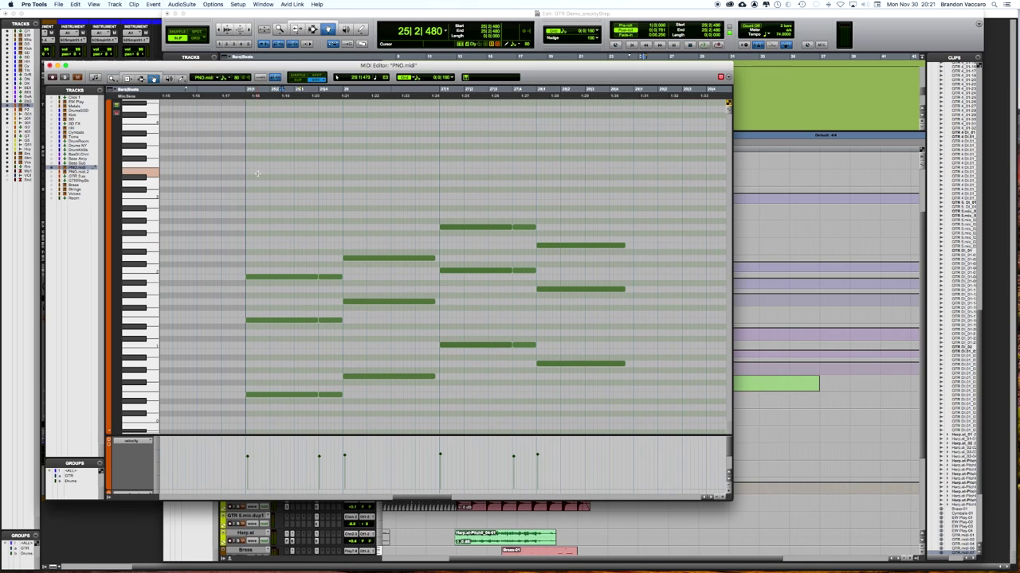
{"action": "left_click_drag", "start_coordinate": [268, 169], "coordinate": [580, 329]}
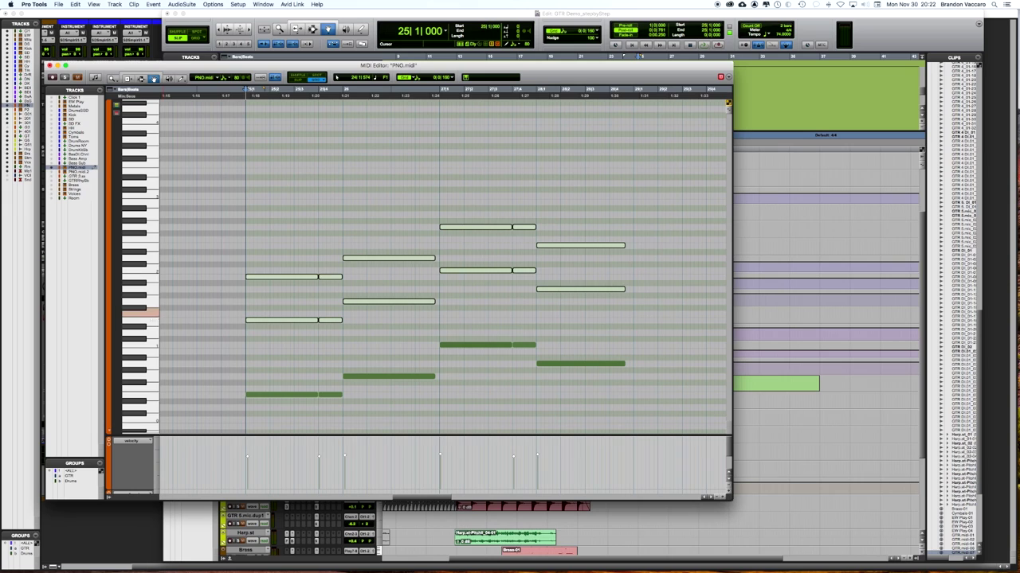
Step: Audition the three pitches of the first chord one by one, ending with the low E0, and clear the note selection
{"action": "left_click", "coordinate": [145, 322]}
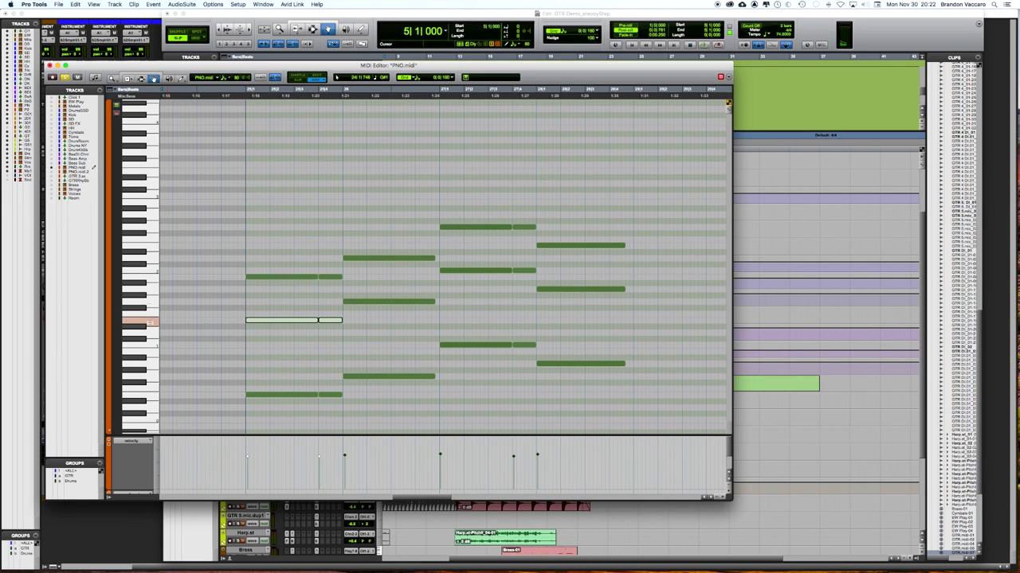
{"action": "left_click", "coordinate": [148, 278]}
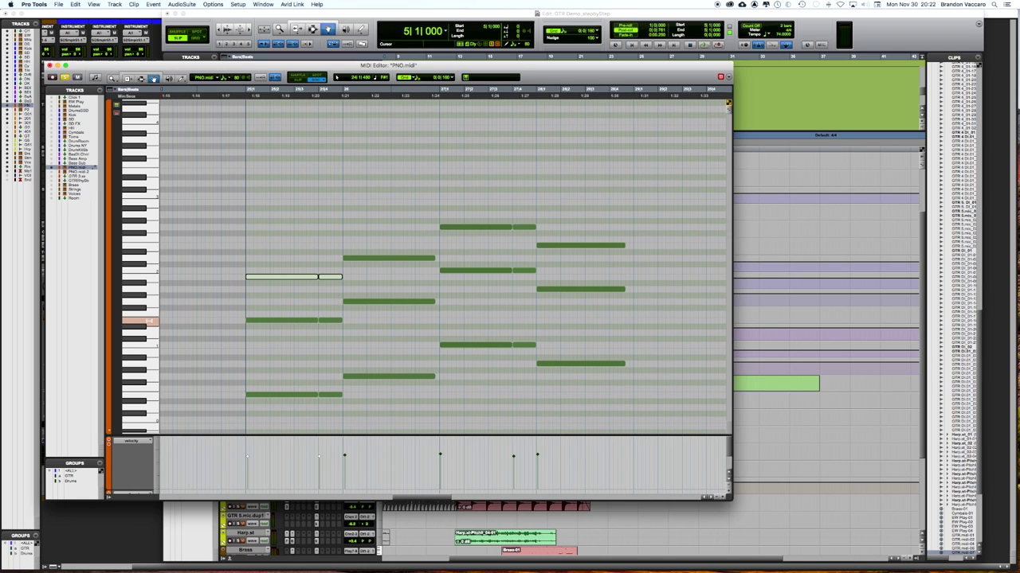
{"action": "left_click", "coordinate": [147, 321]}
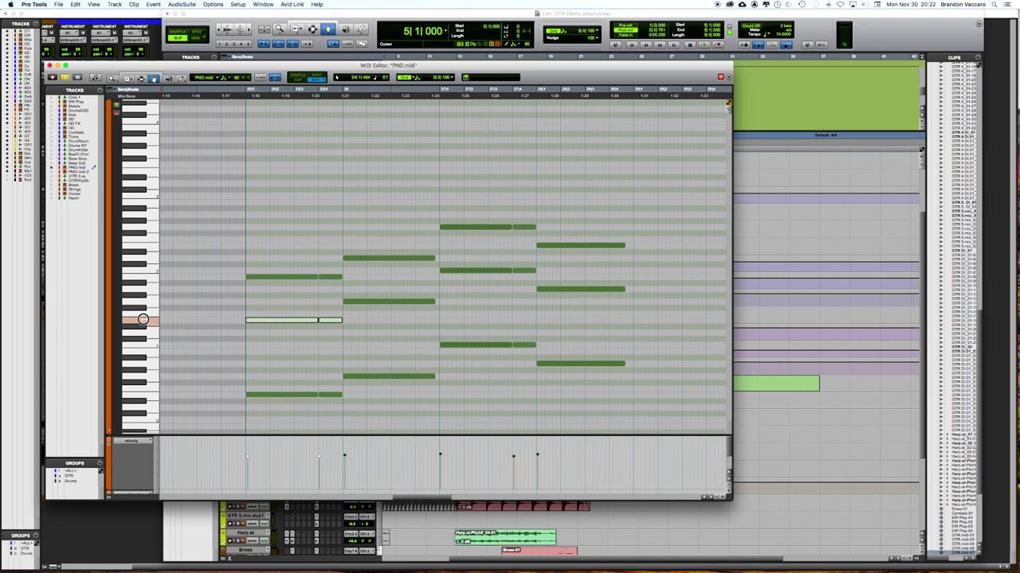
{"action": "left_click", "coordinate": [151, 278]}
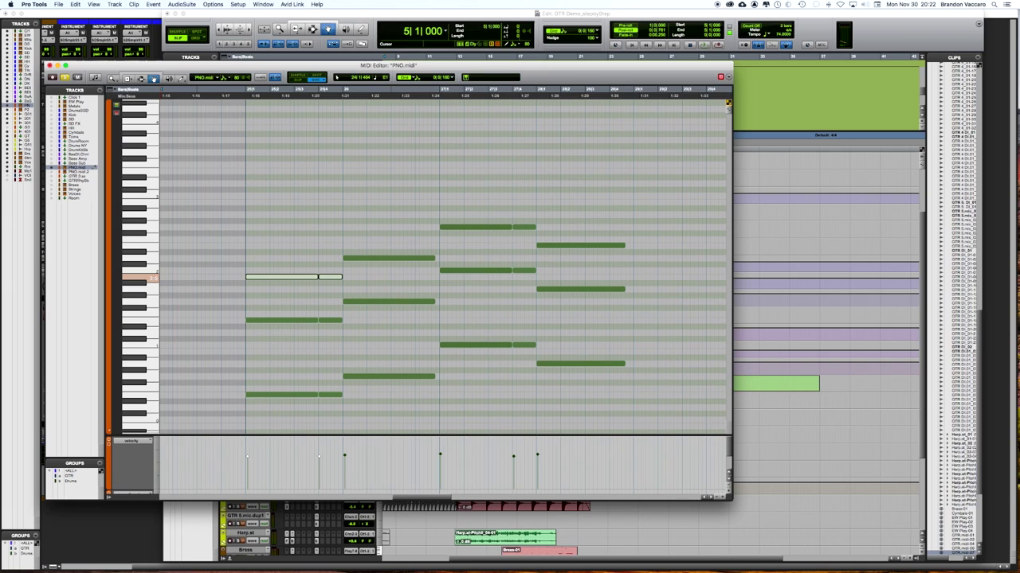
{"action": "left_click", "coordinate": [150, 396]}
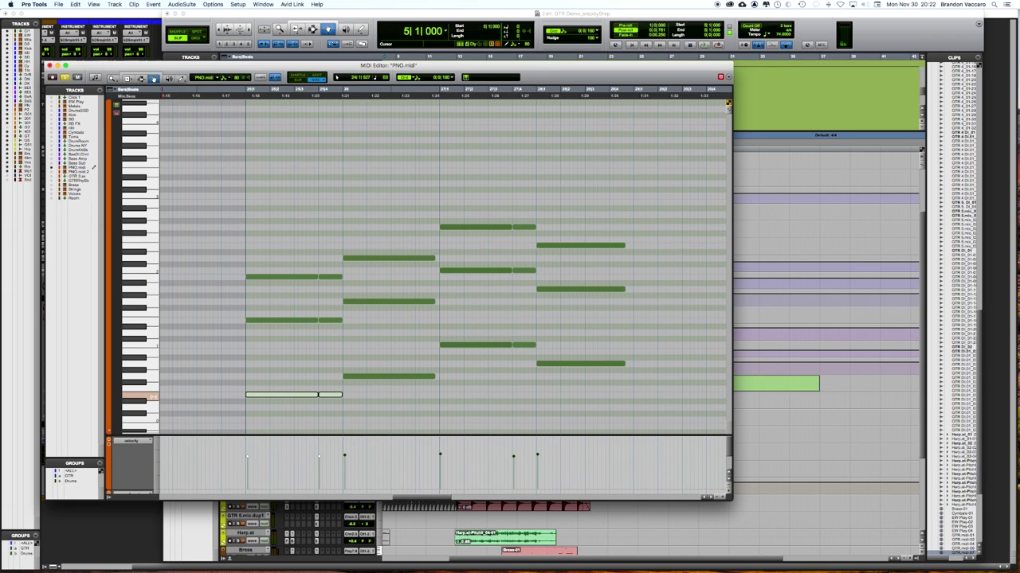
{"action": "left_click", "coordinate": [238, 270]}
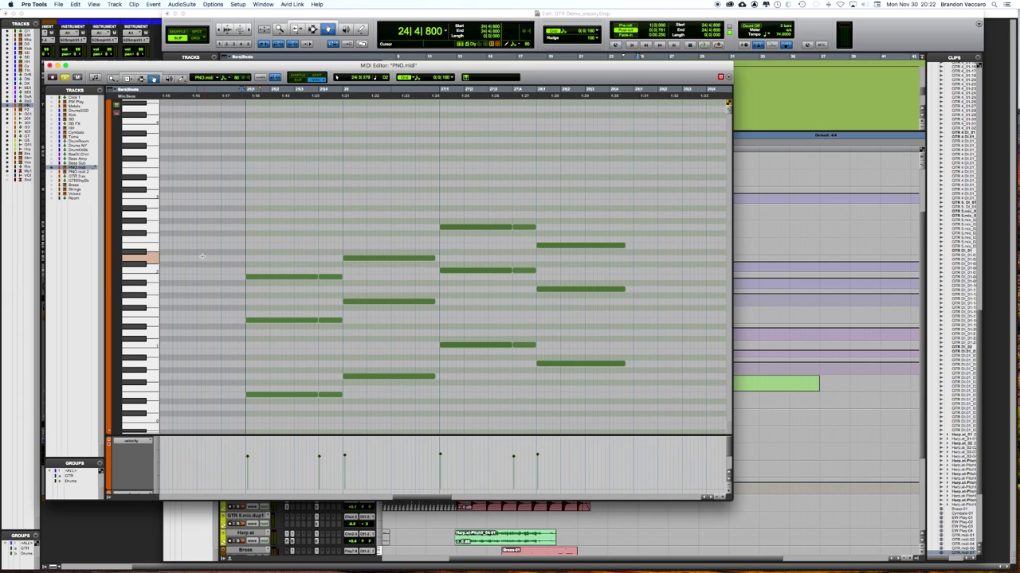
{"action": "left_click", "coordinate": [209, 231]}
{"action": "scroll", "coordinate": [195, 223], "scroll_direction": "right", "scroll_amount": 1}
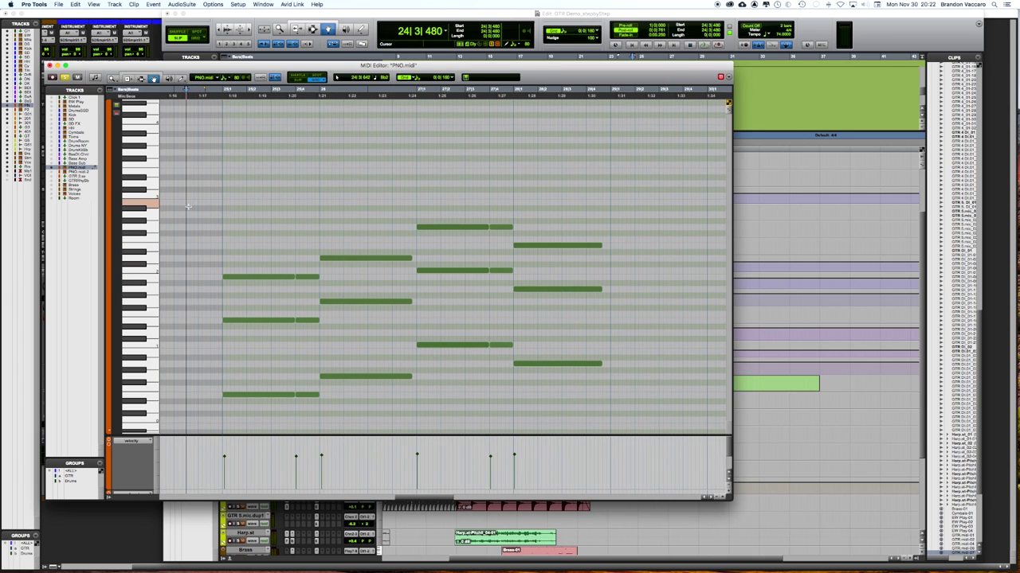
{"action": "scroll", "coordinate": [187, 216], "scroll_direction": "left", "scroll_amount": 2}
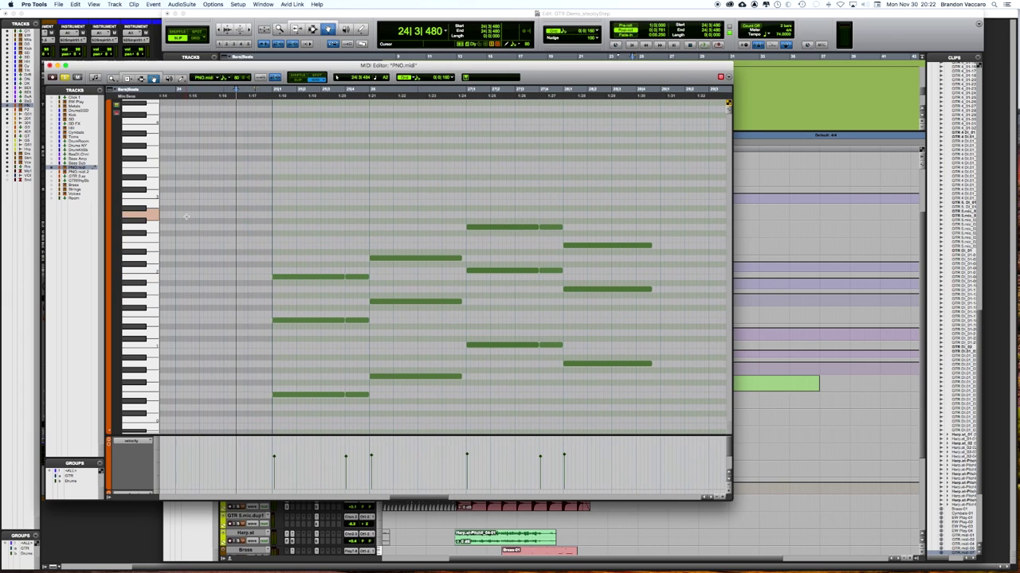
{"action": "left_click", "coordinate": [267, 269]}
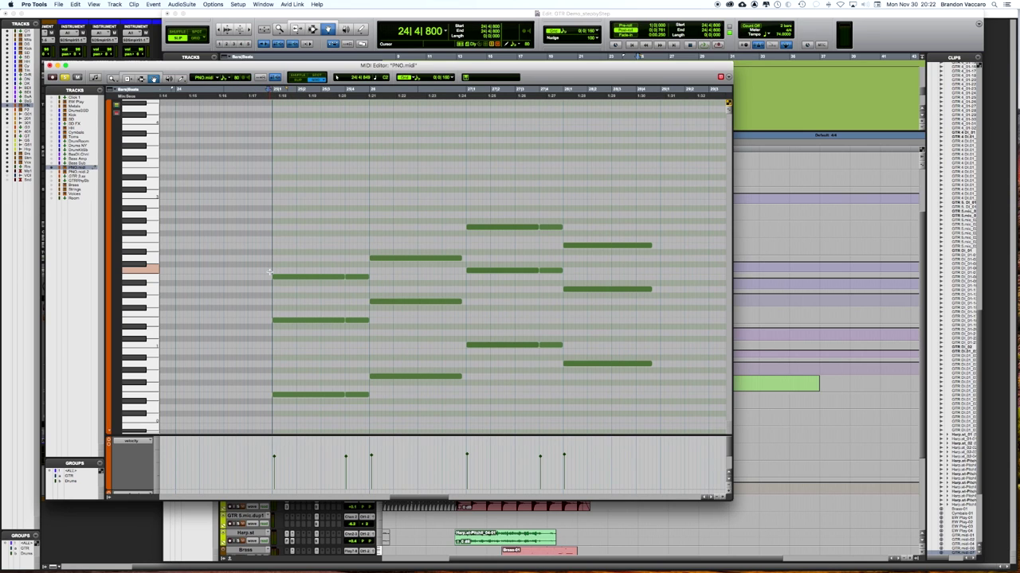
{"action": "scroll", "coordinate": [262, 275], "scroll_direction": "left", "scroll_amount": 1}
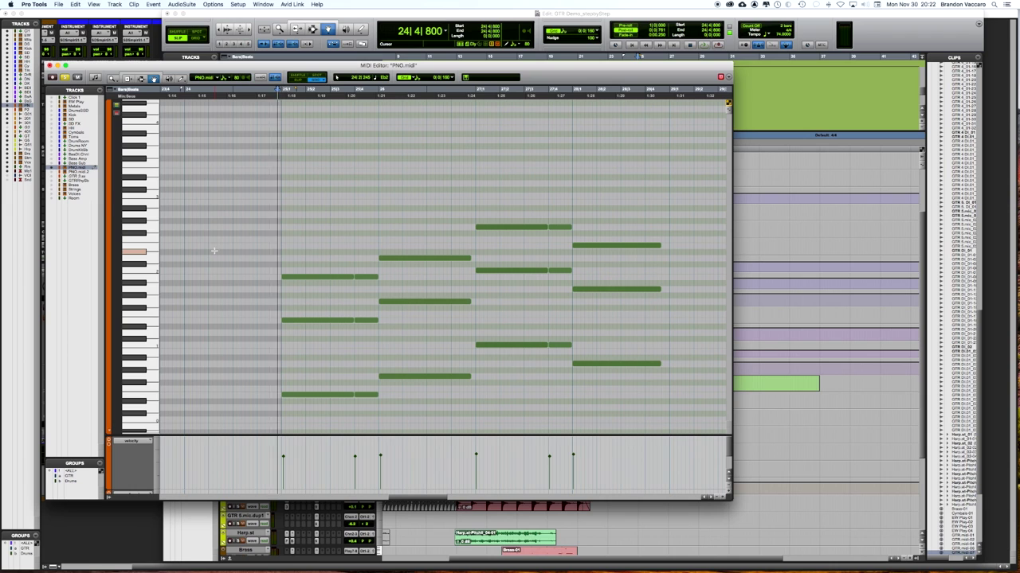
{"action": "scroll", "coordinate": [210, 244], "scroll_direction": "left", "scroll_amount": 1}
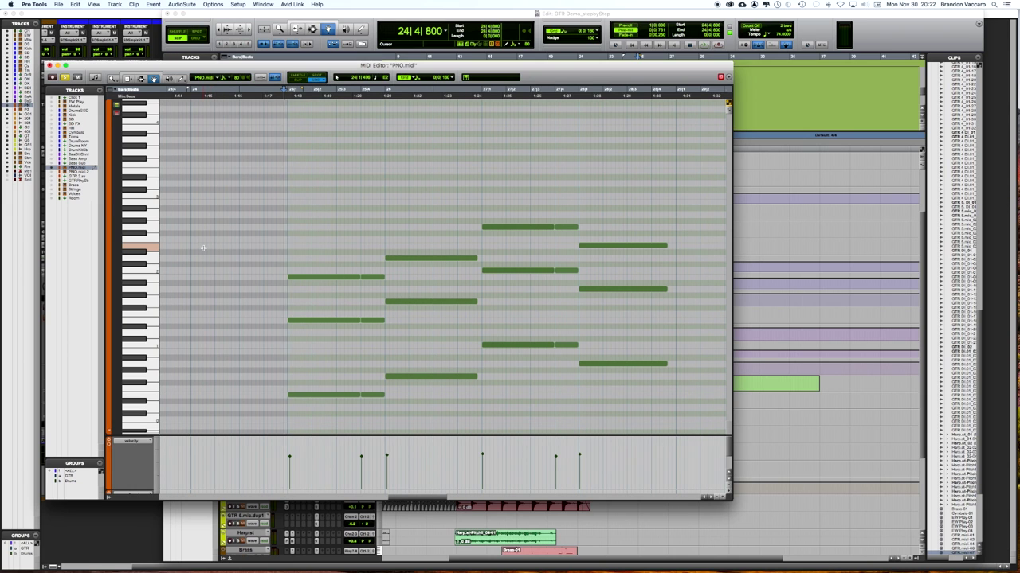
{"action": "scroll", "coordinate": [203, 247], "scroll_direction": "up", "scroll_amount": 2}
{"action": "scroll", "coordinate": [204, 248], "scroll_direction": "right", "scroll_amount": 5}
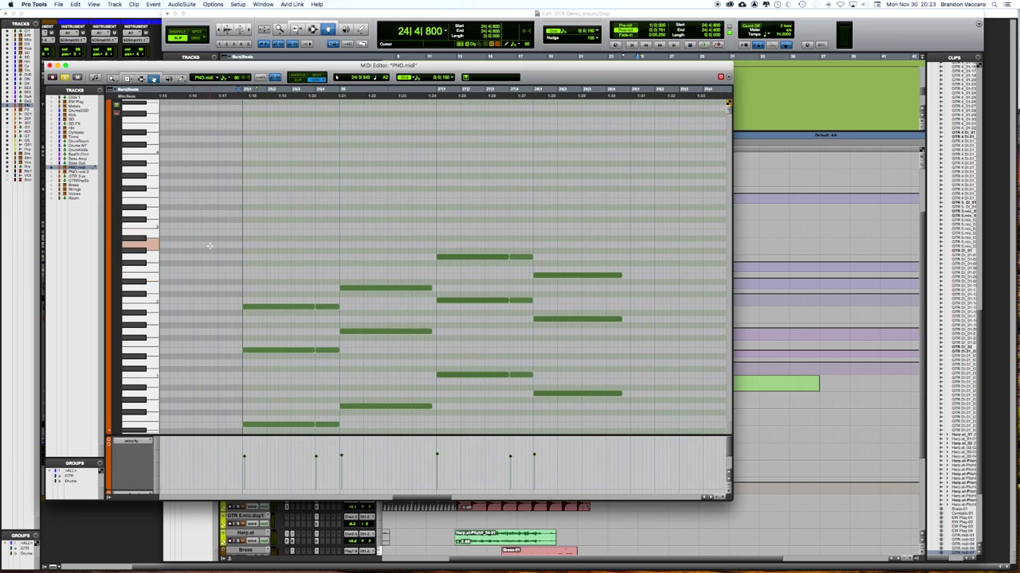
{"action": "scroll", "coordinate": [208, 247], "scroll_direction": "up", "scroll_amount": 1}
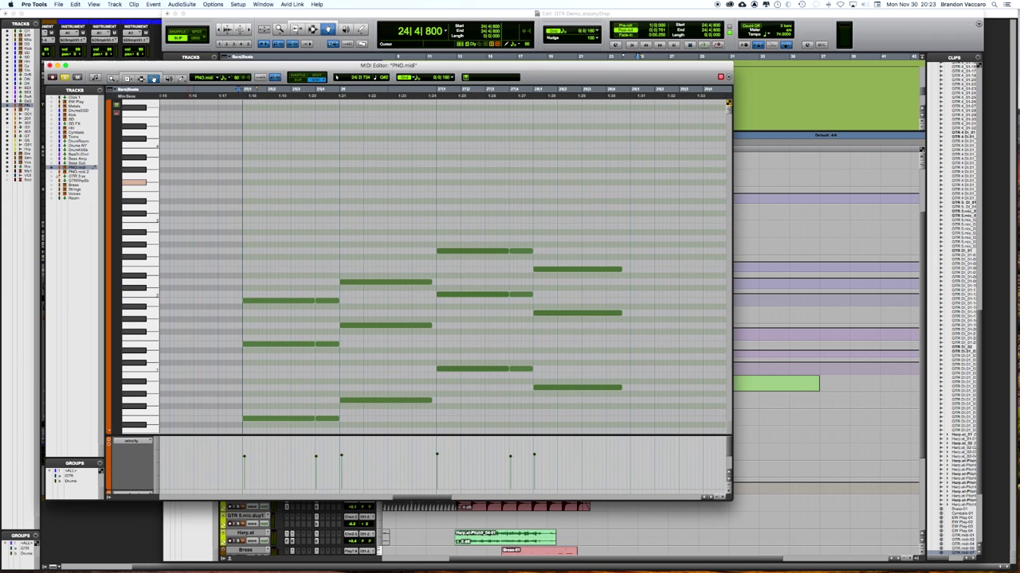
Step: Show the PNO.midi.2 notes together with PNO.midi and audition the pitches of the first chord from the lowest upward
{"action": "left_click", "coordinate": [55, 172]}
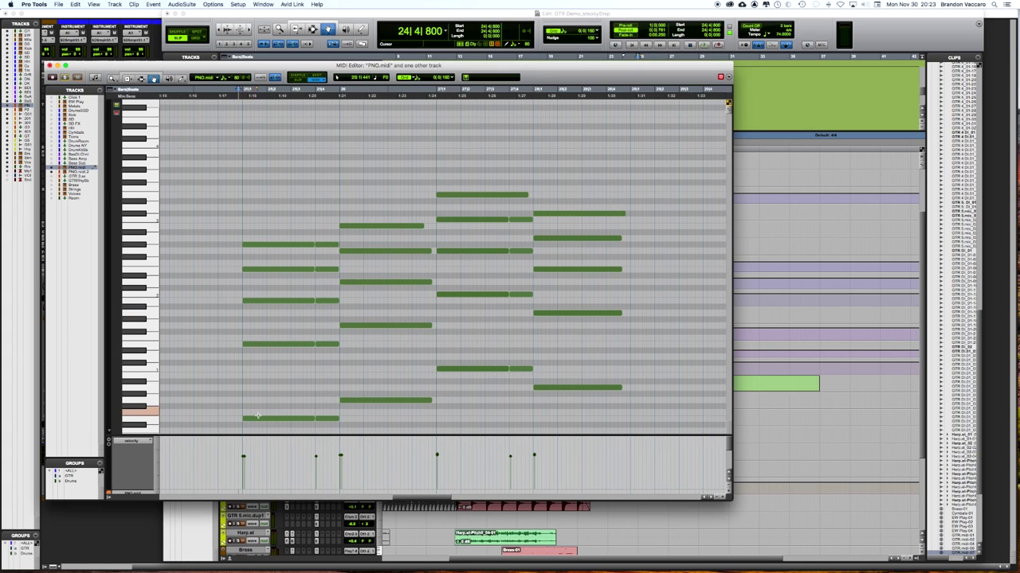
{"action": "left_click", "coordinate": [258, 418]}
{"action": "left_click", "coordinate": [286, 344]}
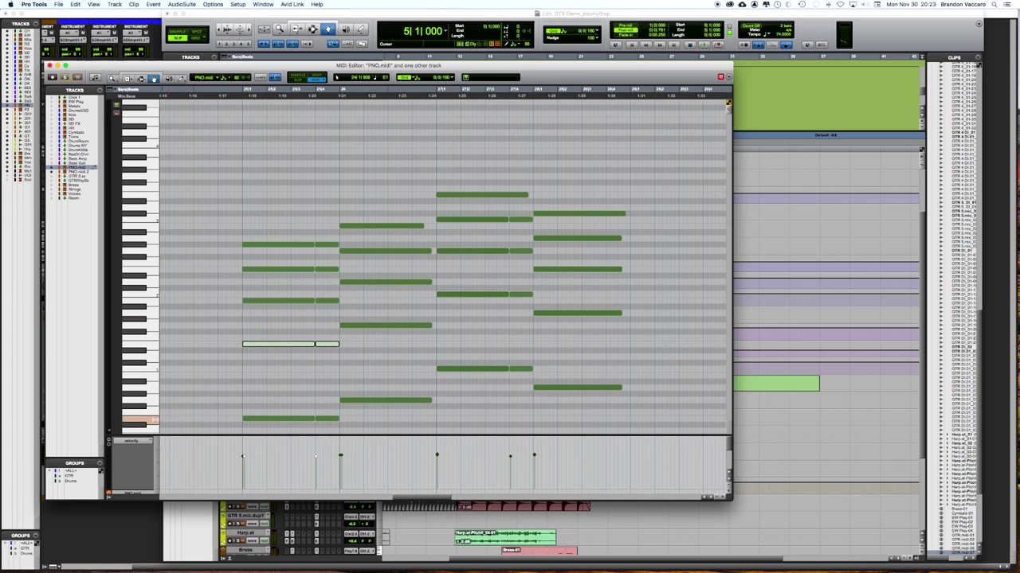
{"action": "left_click", "coordinate": [151, 420]}
{"action": "left_click", "coordinate": [149, 344]}
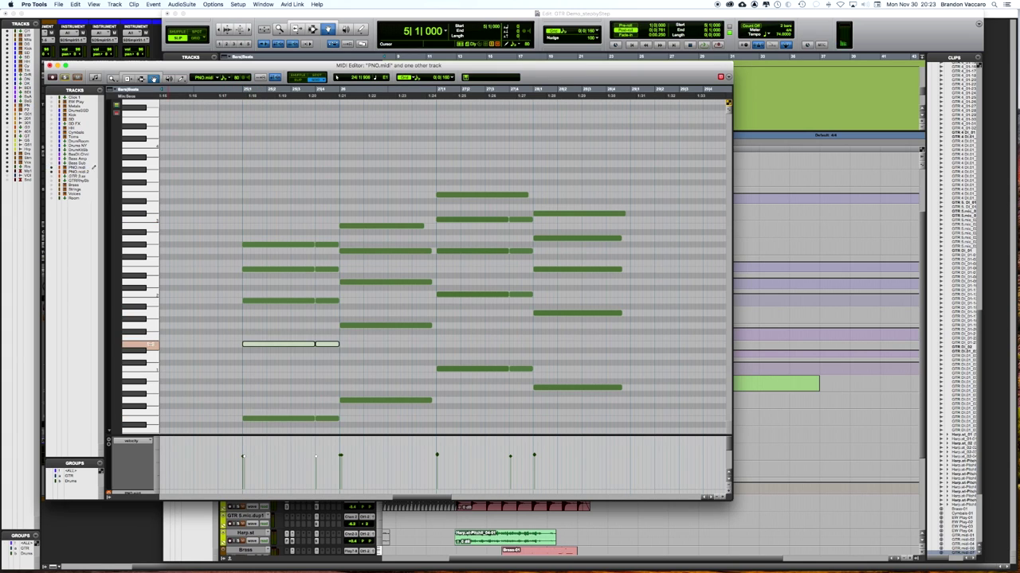
{"action": "left_click", "coordinate": [149, 301]}
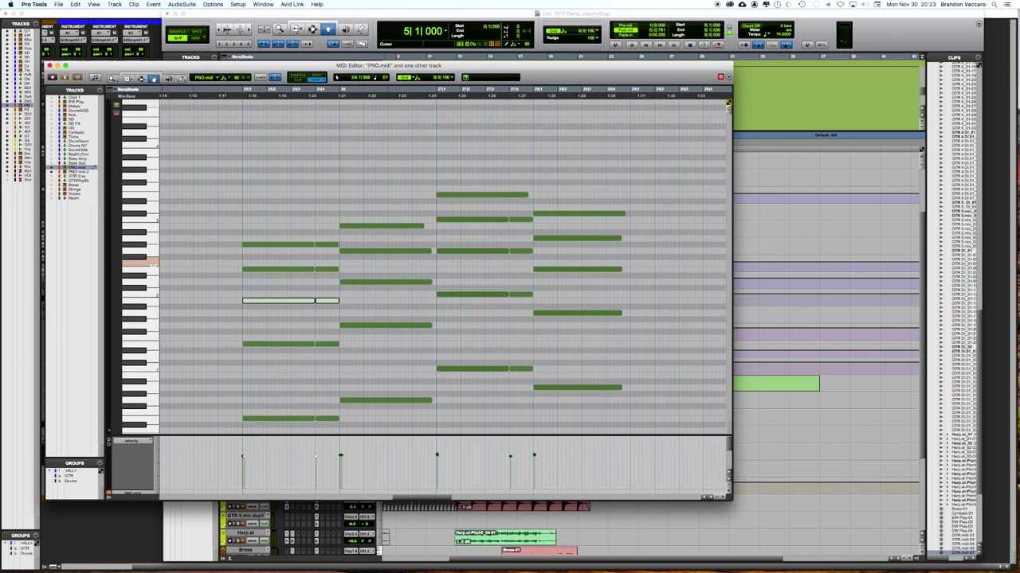
{"action": "left_click", "coordinate": [149, 271]}
{"action": "left_click", "coordinate": [149, 245]}
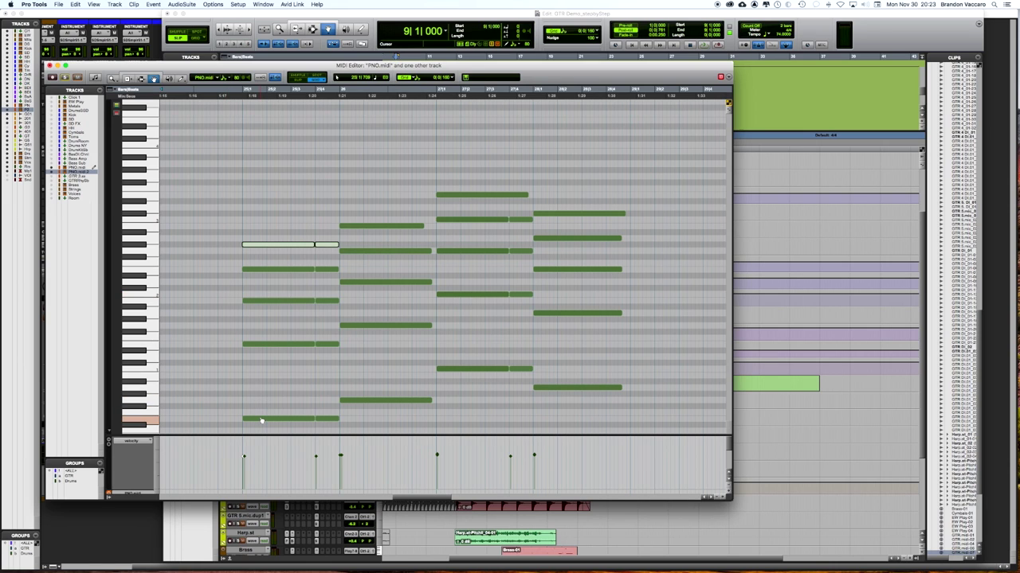
Step: Examine the lowest, third and top notes of the first chord by selecting them as a group, and clear the selection
{"action": "left_click", "coordinate": [261, 419]}
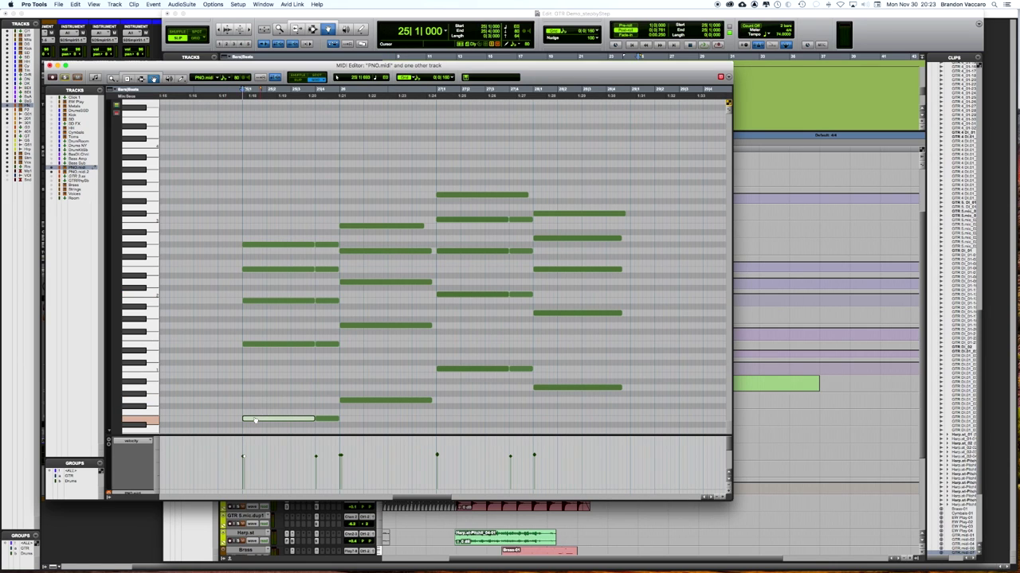
{"action": "left_click", "coordinate": [254, 302]}
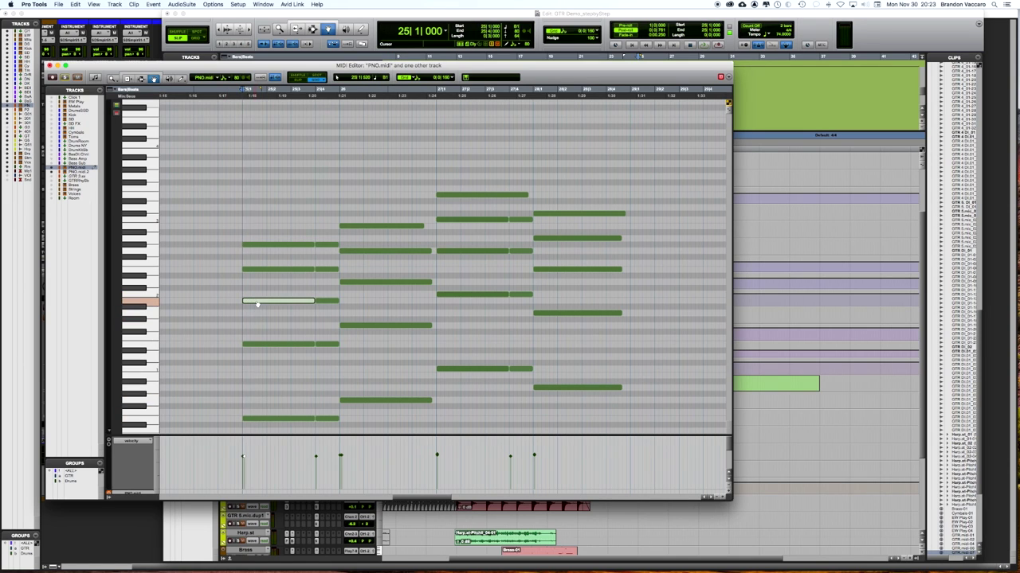
{"action": "left_click", "coordinate": [260, 246]}
{"action": "left_click_drag", "start_coordinate": [223, 227], "coordinate": [317, 247]}
{"action": "left_click_drag", "start_coordinate": [235, 291], "coordinate": [324, 313]}
{"action": "left_click_drag", "start_coordinate": [230, 392], "coordinate": [324, 434]}
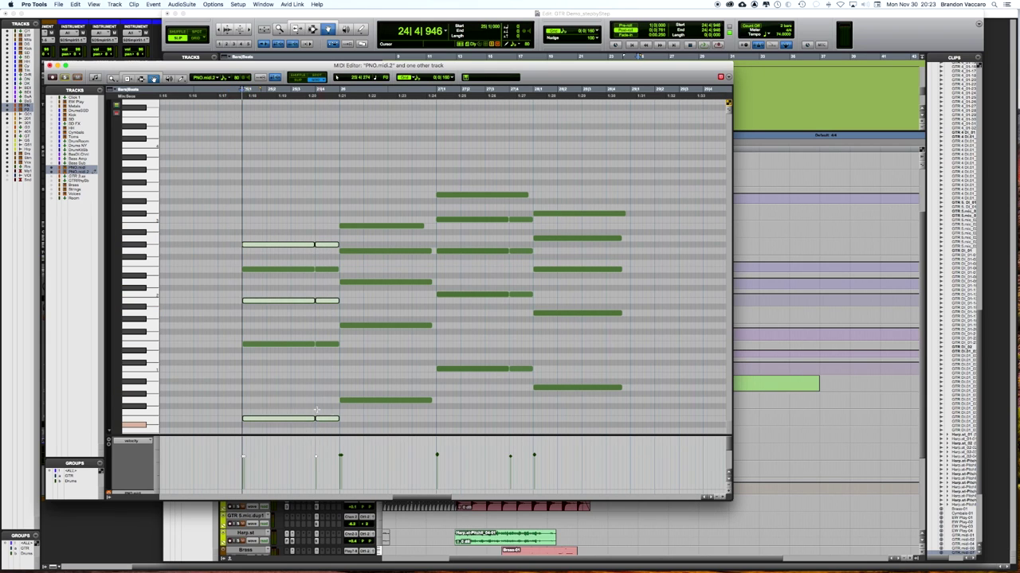
{"action": "left_click", "coordinate": [216, 239]}
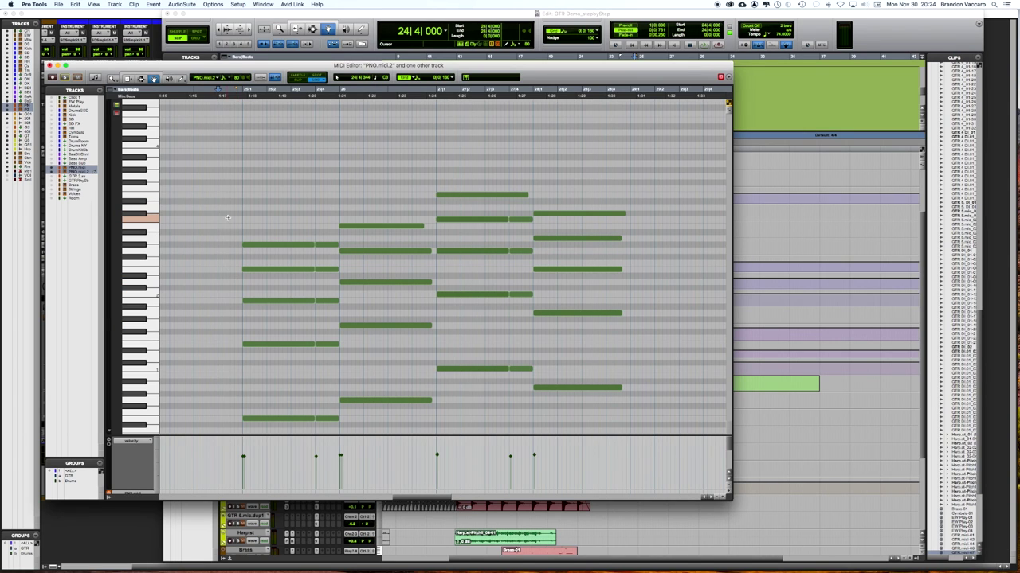
Step: Audition the bass note of each of the four chords, and play the progression from just before bar 25 until its end
{"action": "left_click", "coordinate": [230, 204]}
{"action": "left_click", "coordinate": [149, 418]}
{"action": "left_click", "coordinate": [148, 401]}
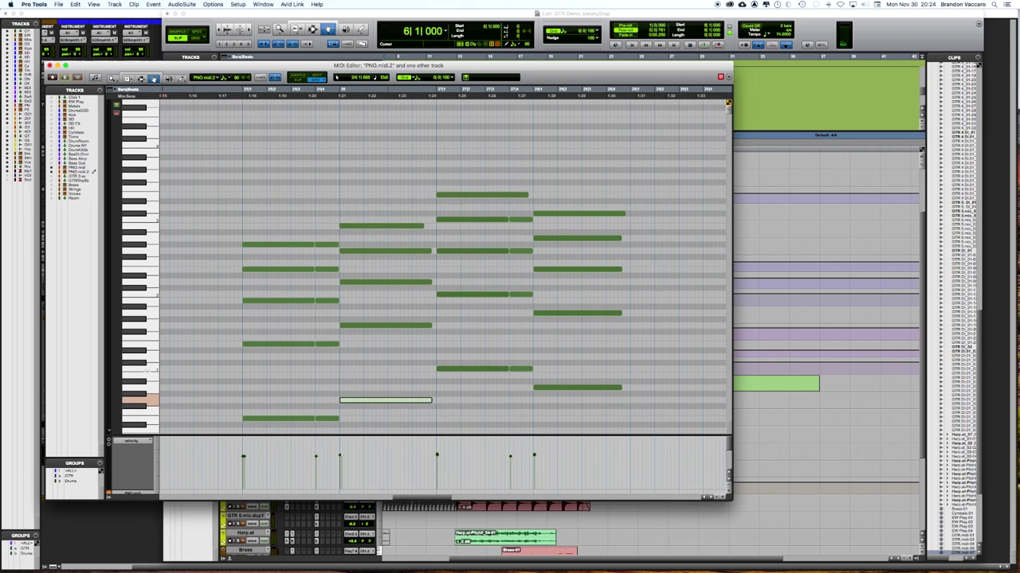
{"action": "left_click", "coordinate": [150, 369]}
{"action": "left_click", "coordinate": [151, 388]}
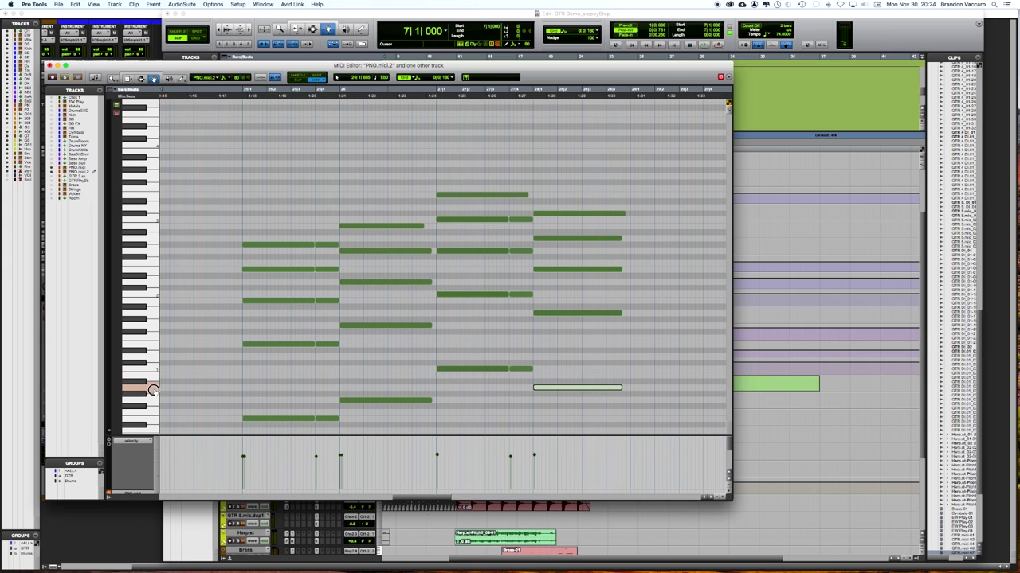
{"action": "left_click", "coordinate": [233, 371]}
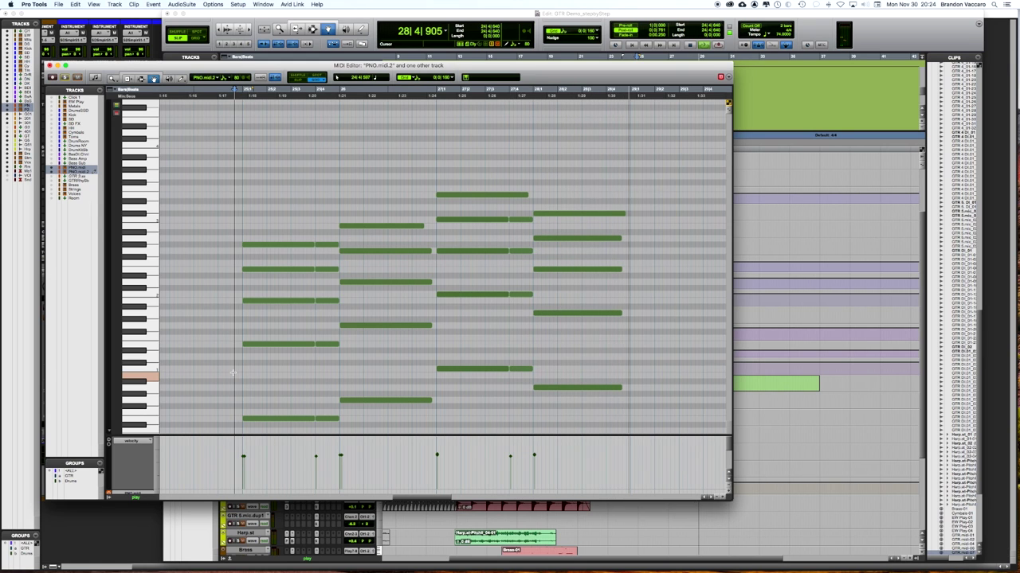
{"action": "key", "text": "space"}
Step: Examine the earlier chord voicings from bar 5 in the MIDI Editor and close the editor window
{"action": "scroll", "coordinate": [233, 373], "scroll_direction": "left", "scroll_amount": 15}
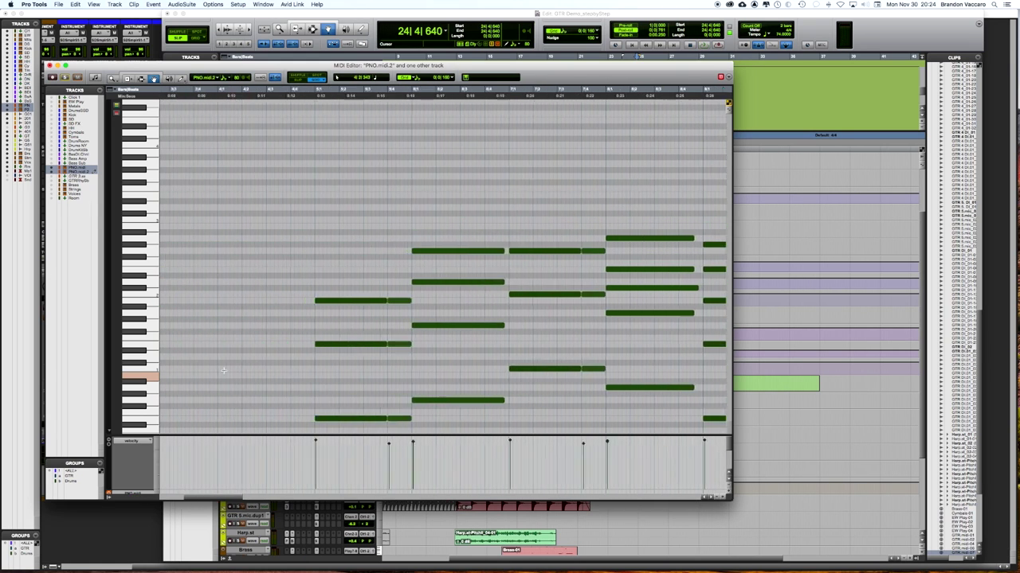
{"action": "scroll", "coordinate": [224, 371], "scroll_direction": "down", "scroll_amount": 3}
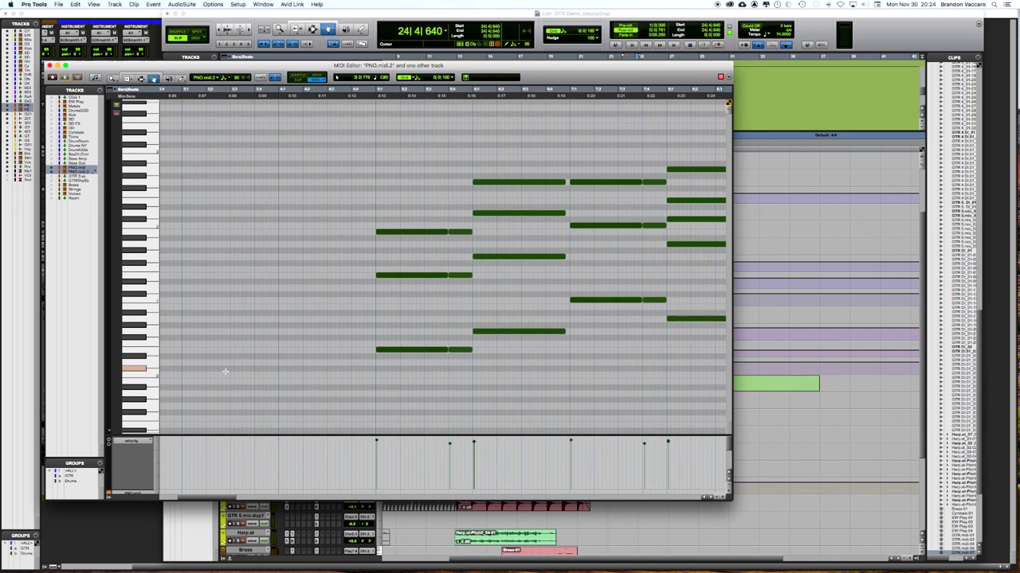
{"action": "left_click_drag", "start_coordinate": [79, 67], "coordinate": [138, 64]}
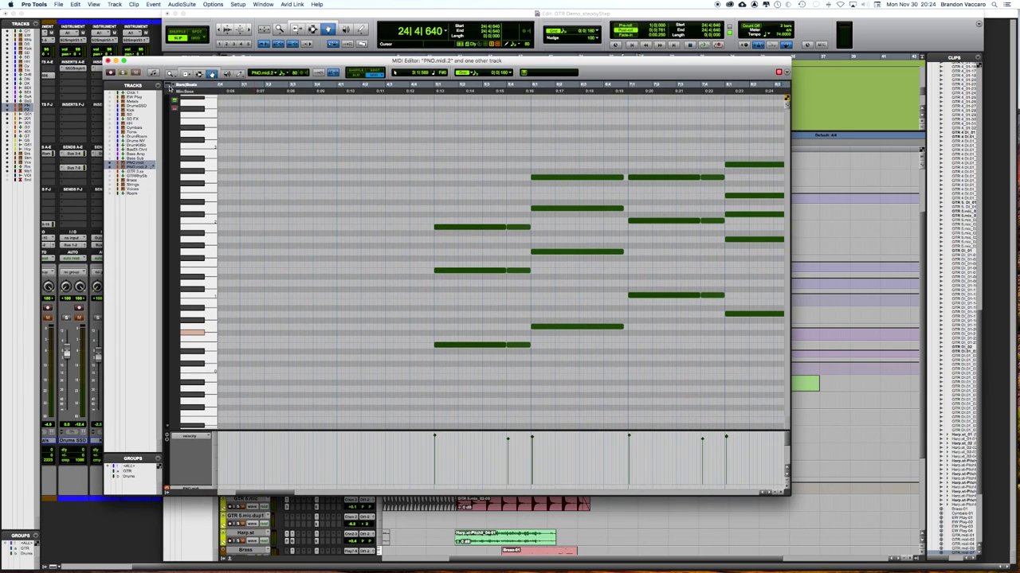
{"action": "scroll", "coordinate": [327, 320], "scroll_direction": "right", "scroll_amount": 5}
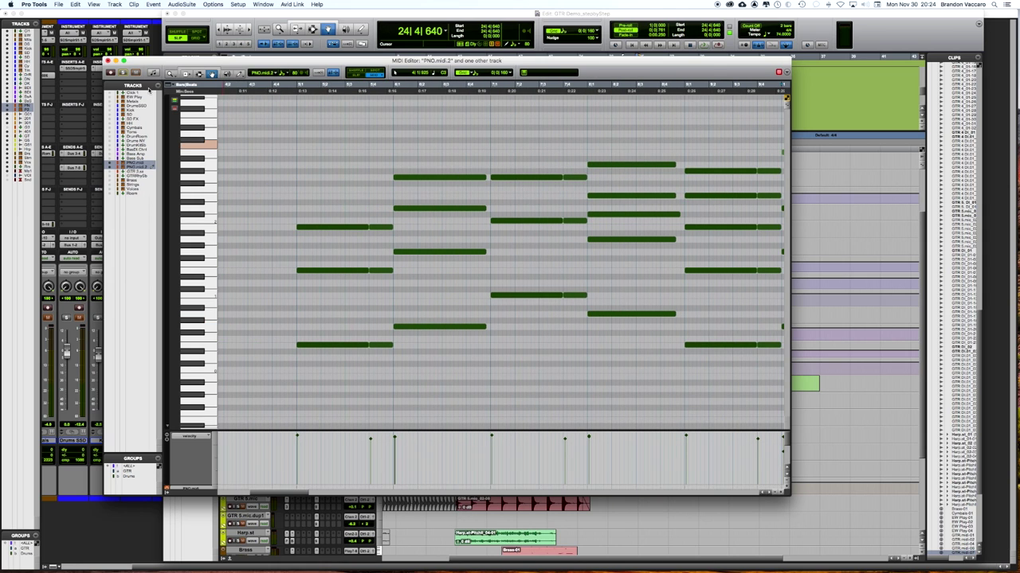
{"action": "left_click_drag", "start_coordinate": [142, 61], "coordinate": [138, 53]}
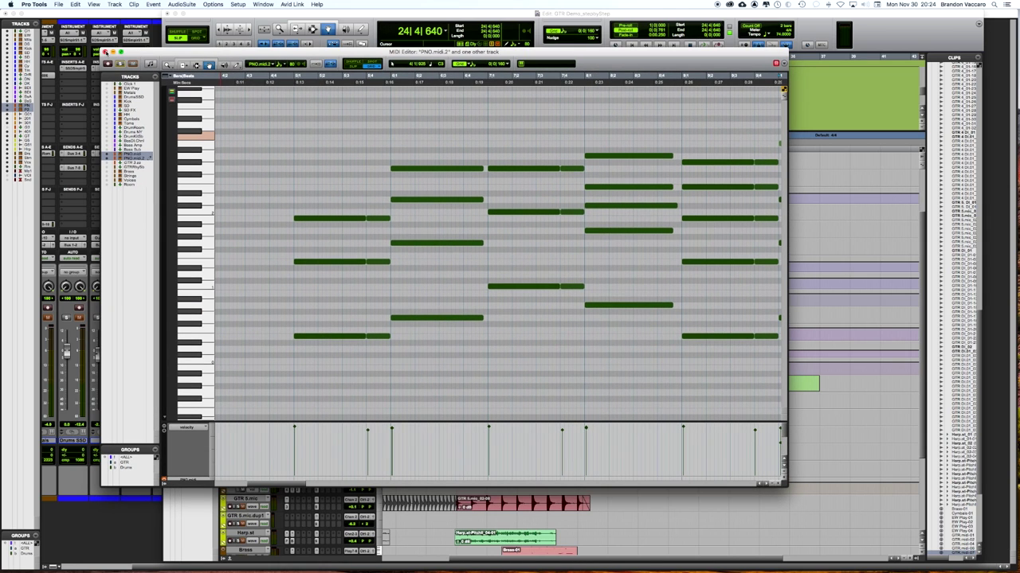
{"action": "left_click", "coordinate": [104, 52]}
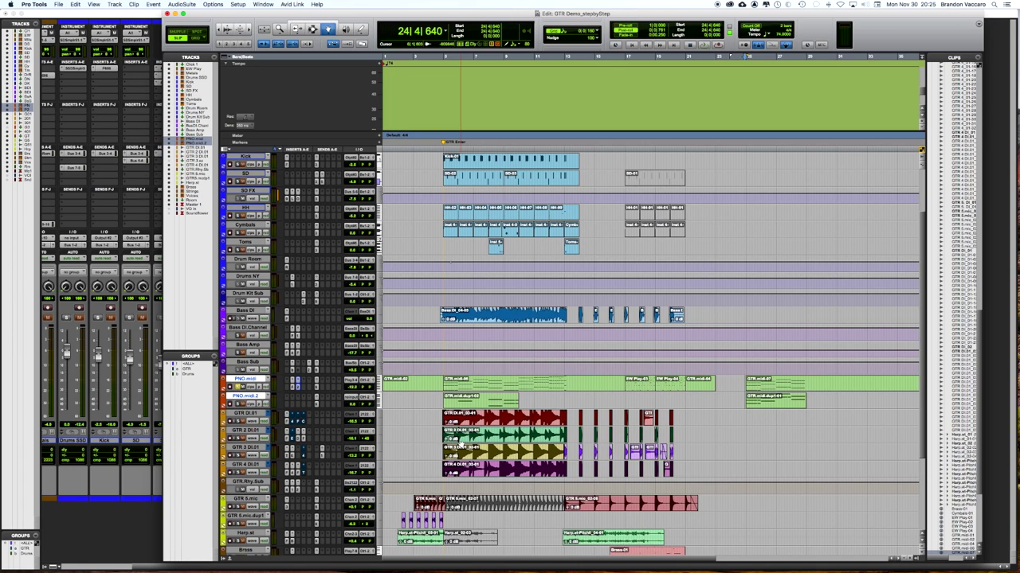
Step: Turn off the solo on PNO.midi and place the playback position just before bar 5
{"action": "left_click", "coordinate": [236, 386]}
{"action": "left_click", "coordinate": [476, 455]}
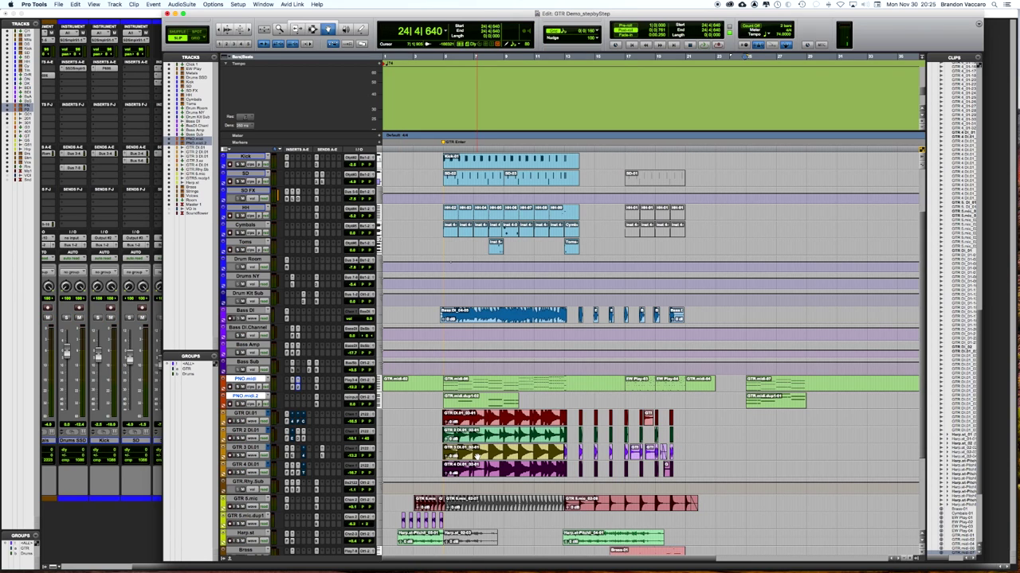
{"action": "left_click", "coordinate": [432, 381]}
Step: Solo the GTR DI.01 track in the Mix window and check the timeline position in the Edit window
{"action": "key", "text": "super+equal"}
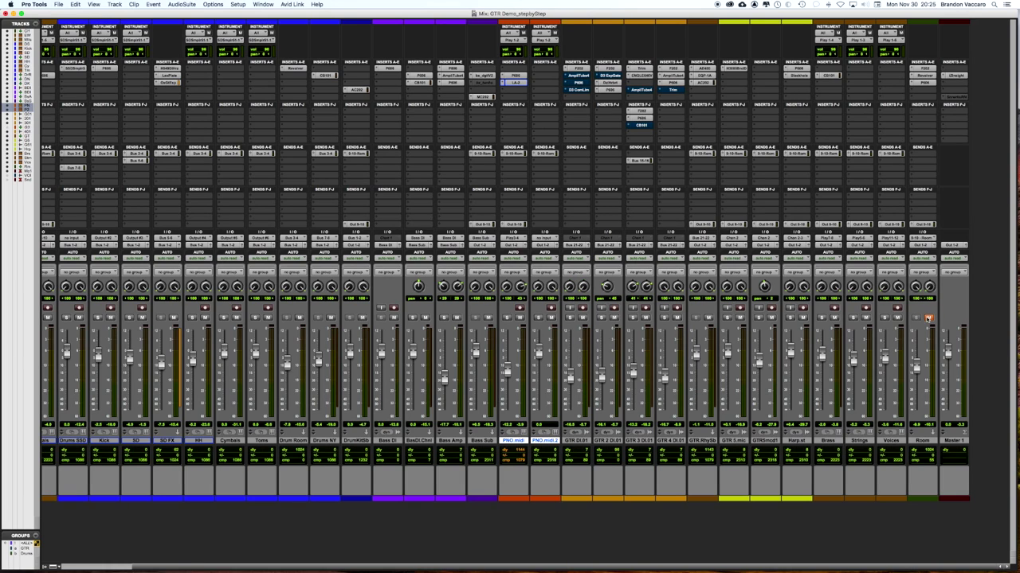
{"action": "left_click", "coordinate": [570, 318]}
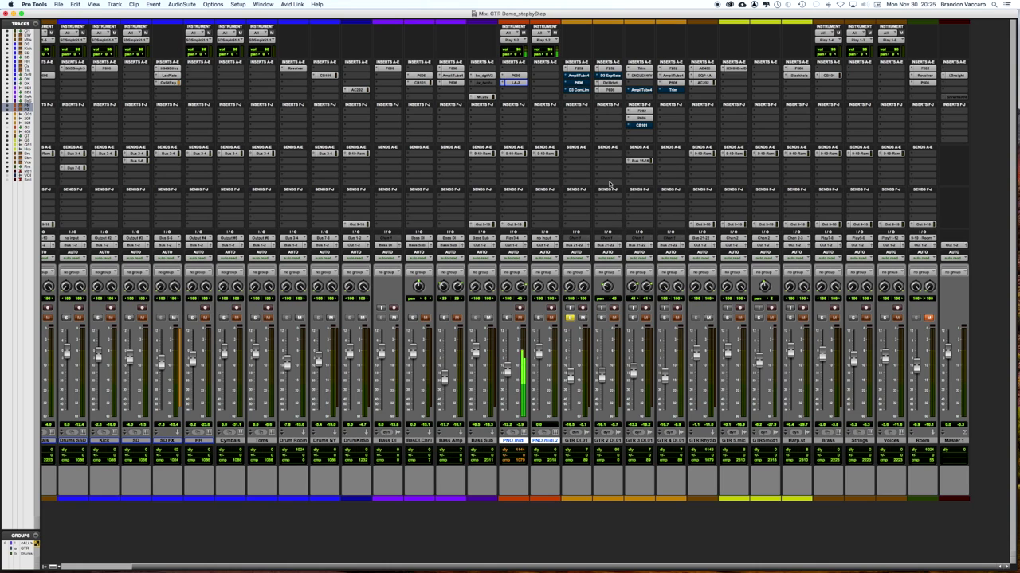
{"action": "key", "text": "super+equal"}
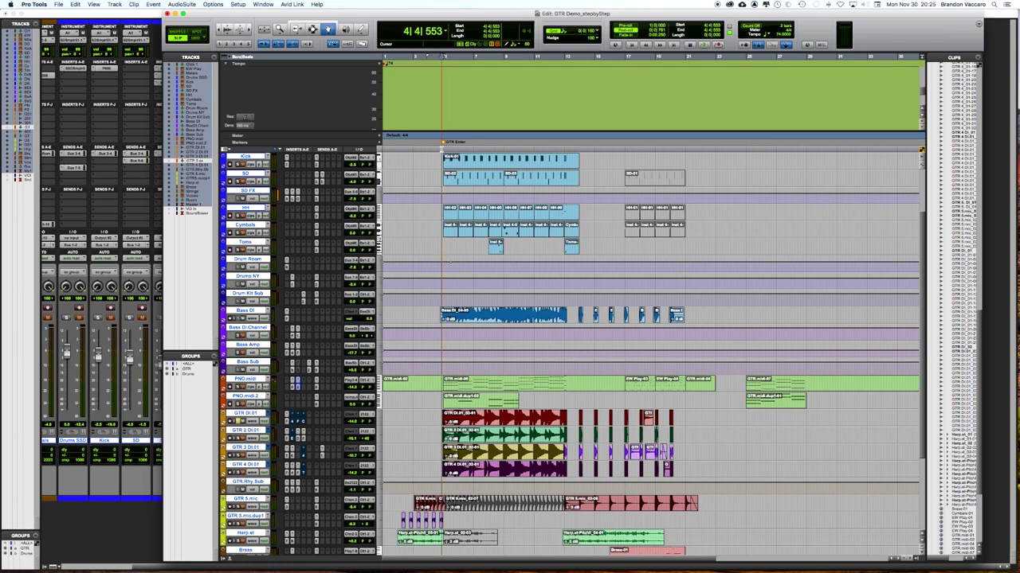
{"action": "key", "text": "super+equal"}
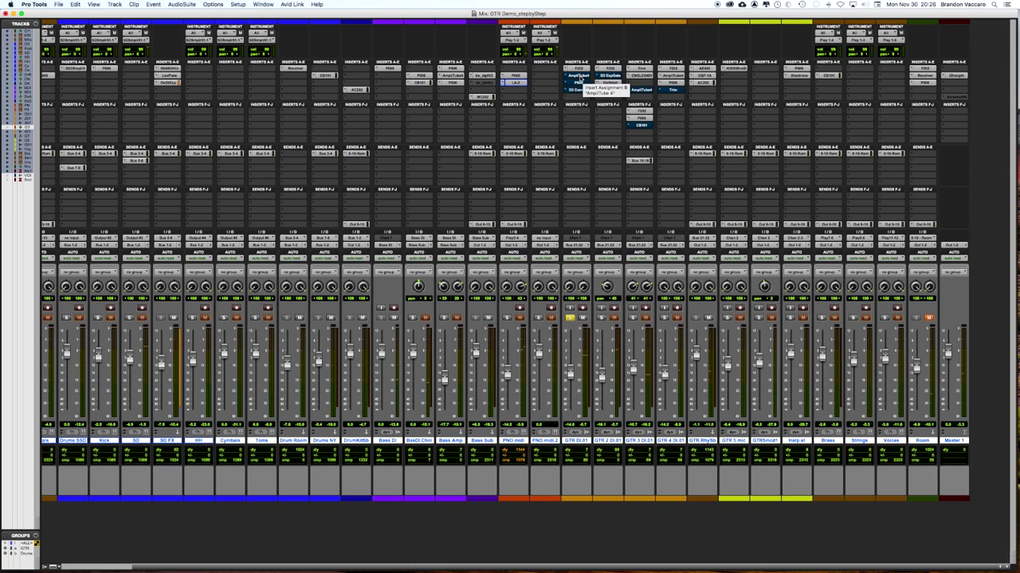
Step: Activate the AmpliTube 4 insert on GTR DI.01 and open its plug-in window clear of the guitar channels
{"action": "left_click", "coordinate": [580, 78]}
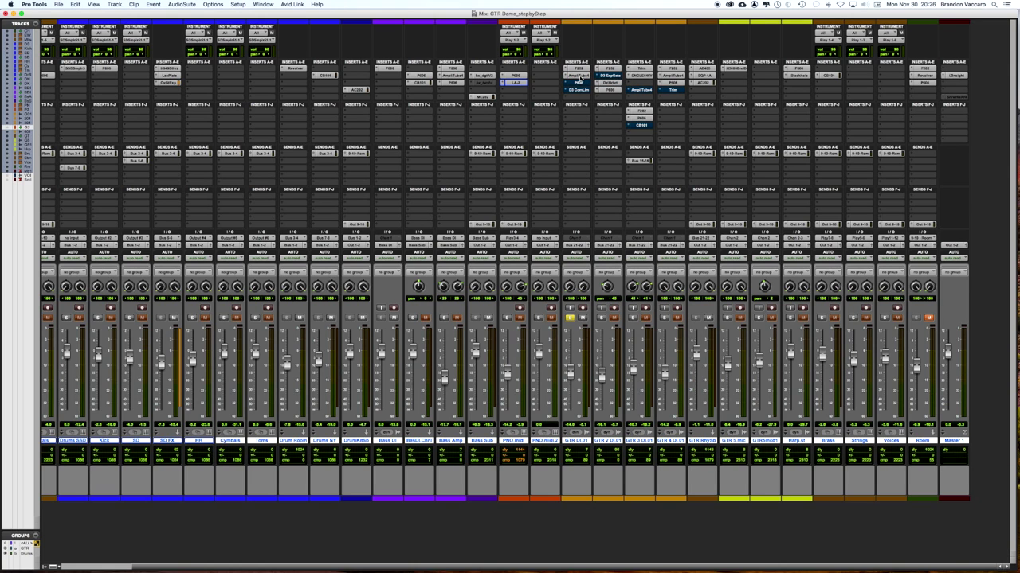
{"action": "left_click", "coordinate": [580, 78]}
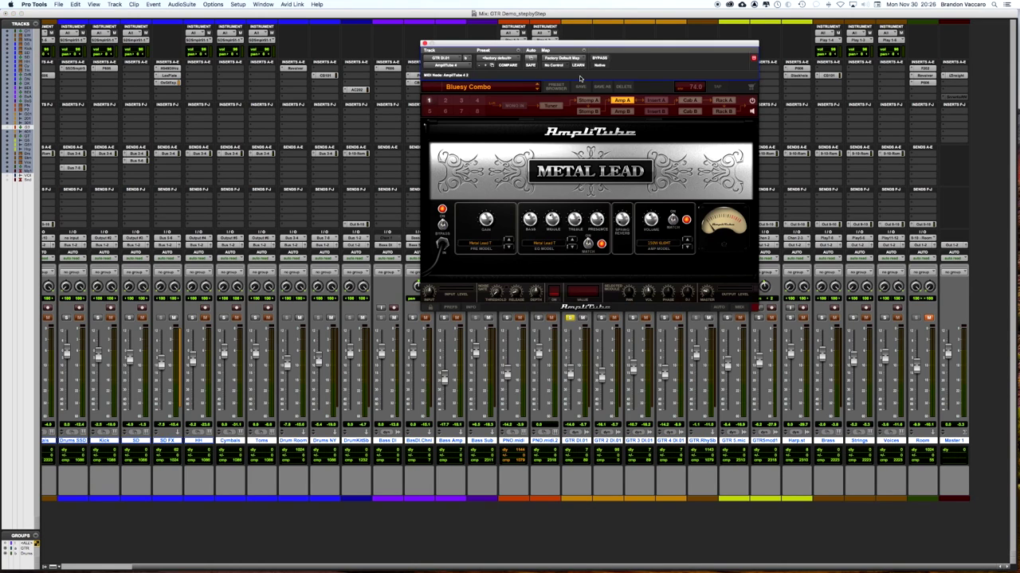
{"action": "left_click_drag", "start_coordinate": [516, 41], "coordinate": [472, 86]}
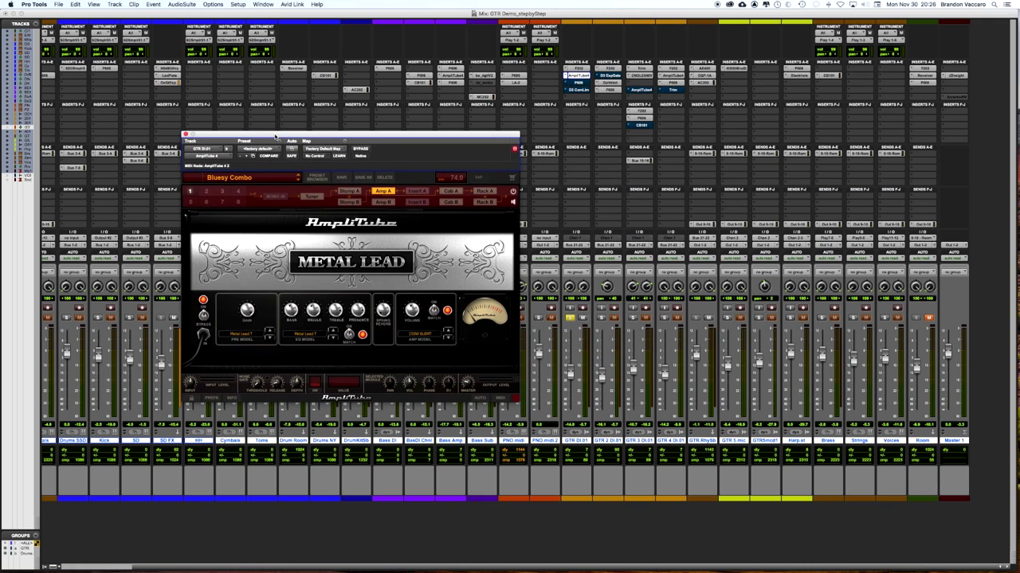
{"action": "left_click_drag", "start_coordinate": [326, 135], "coordinate": [262, 104]}
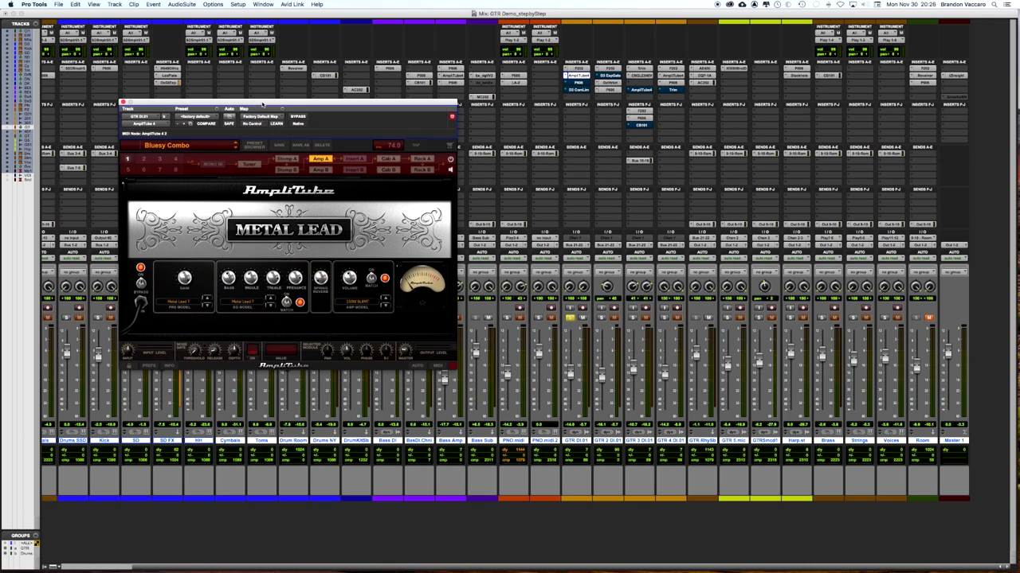
Step: Examine AmpliTube's lead amp models and the Cab A cabinet and microphone setup, and return to the Amp A view
{"action": "left_click", "coordinate": [180, 305]}
{"action": "mouse_move", "coordinate": [200, 228]}
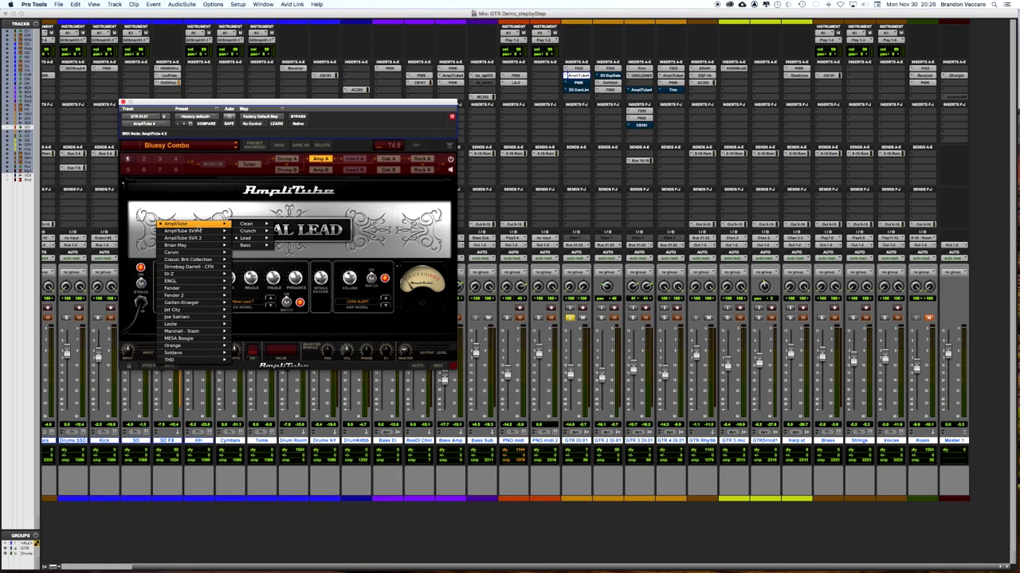
{"action": "mouse_move", "coordinate": [247, 239]}
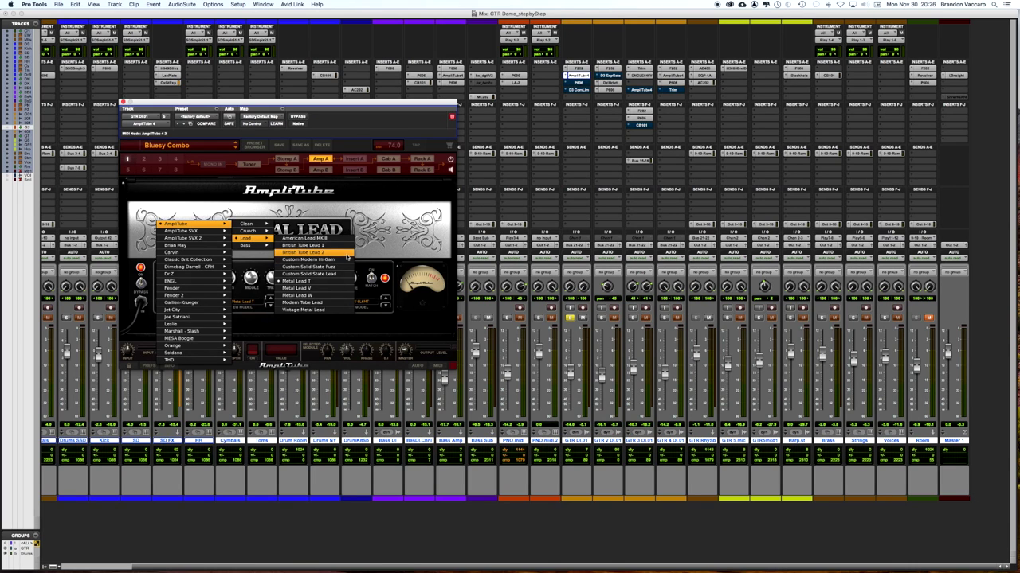
{"action": "left_click", "coordinate": [413, 224]}
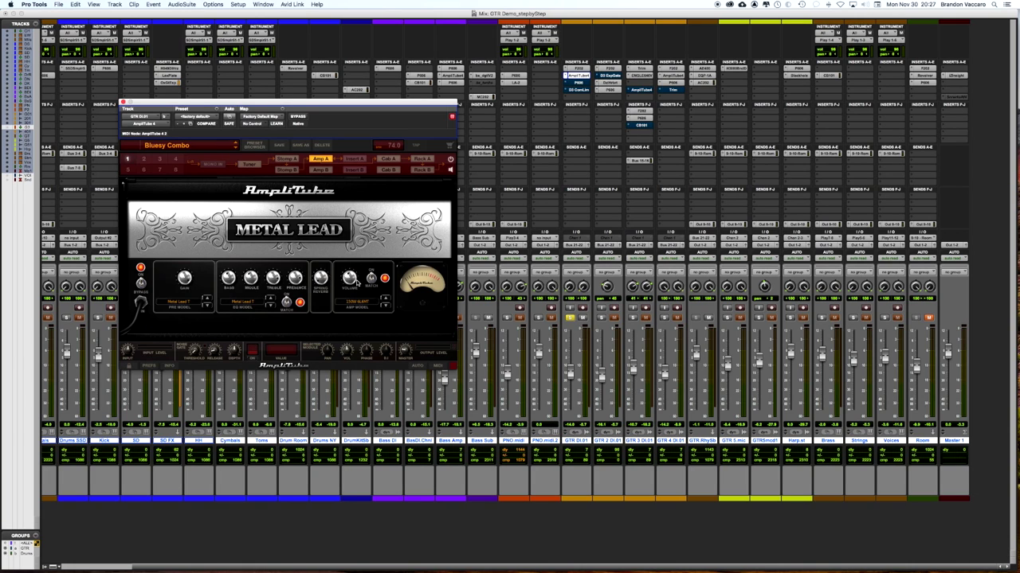
{"action": "left_click", "coordinate": [388, 159]}
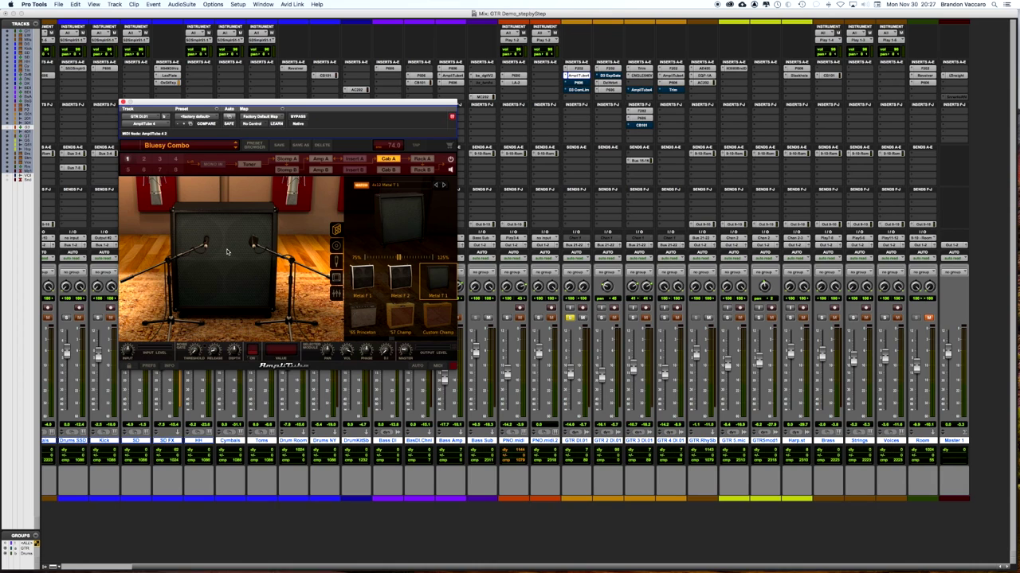
{"action": "left_click", "coordinate": [323, 160]}
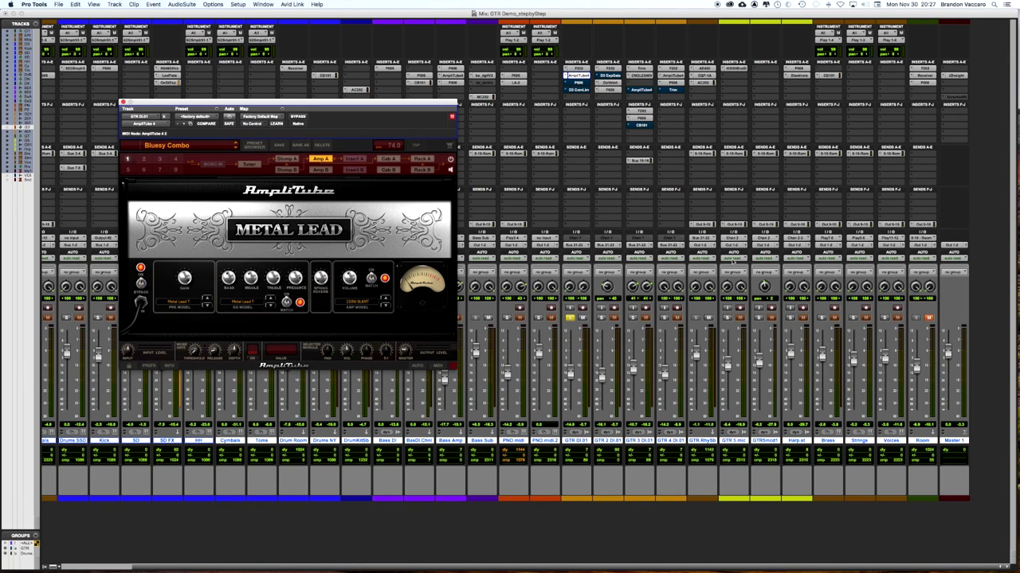
Step: Centre both pans of the GTR DI.01 track and audition it through the Metal Lead amp
{"action": "left_click_drag", "start_coordinate": [577, 288], "coordinate": [581, 239]}
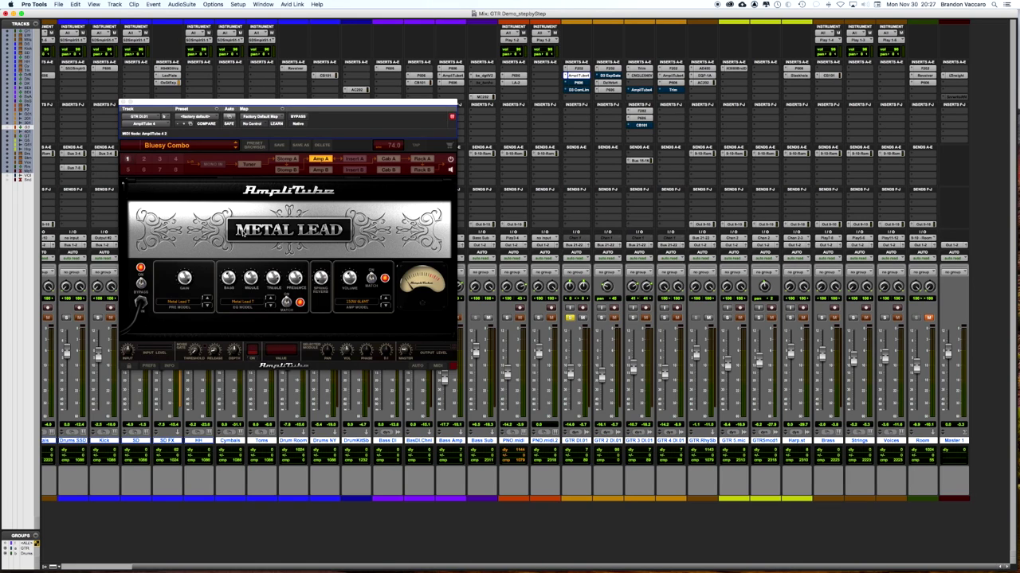
{"action": "key", "text": "space"}
Step: Close the AmpliTube window and bring the first channels of the Mix window into view
{"action": "left_click_drag", "start_coordinate": [170, 108], "coordinate": [330, 89]}
{"action": "left_click", "coordinate": [305, 84]}
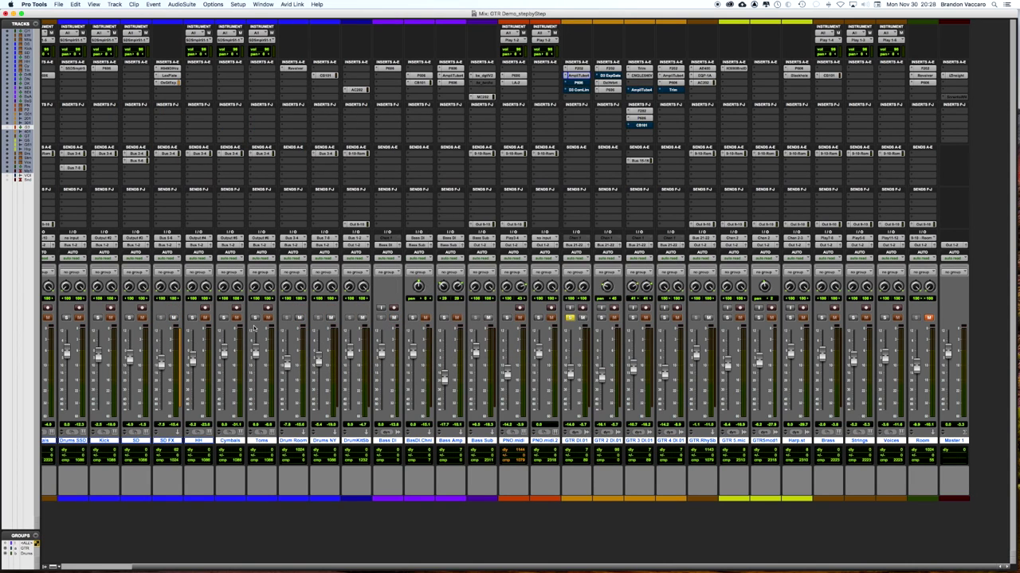
{"action": "scroll", "coordinate": [185, 331], "scroll_direction": "left", "scroll_amount": 3}
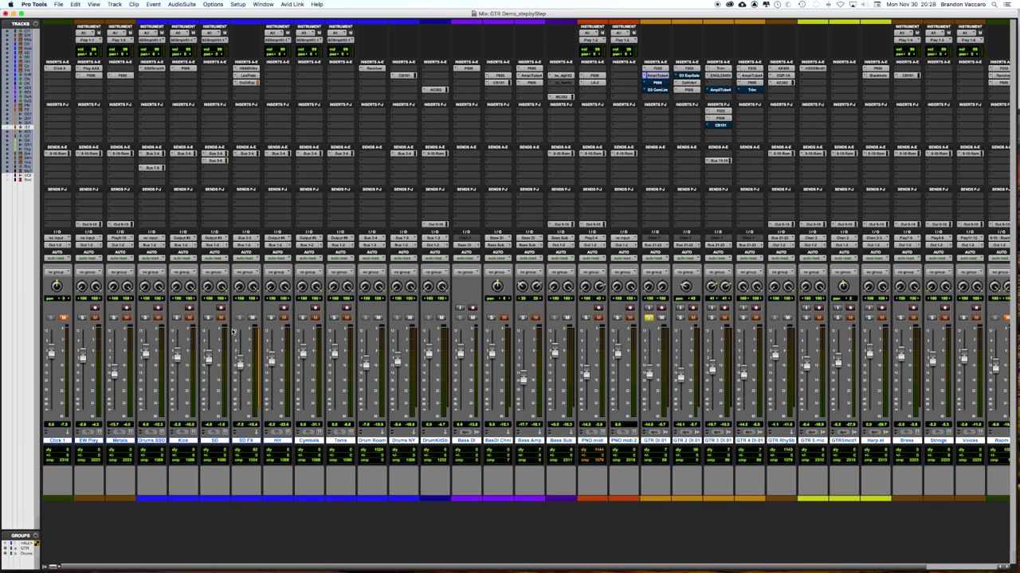
Step: Solo the Drums SSD, Kick, SD, HH, Cymbals and Toms tracks and play them together with GTR DI.01
{"action": "left_click", "coordinate": [145, 318]}
{"action": "left_click", "coordinate": [176, 318]}
{"action": "left_click", "coordinate": [207, 318]}
{"action": "left_click", "coordinate": [271, 318]}
{"action": "left_click", "coordinate": [303, 317]}
{"action": "left_click", "coordinate": [333, 317]}
{"action": "left_click", "coordinate": [378, 318]}
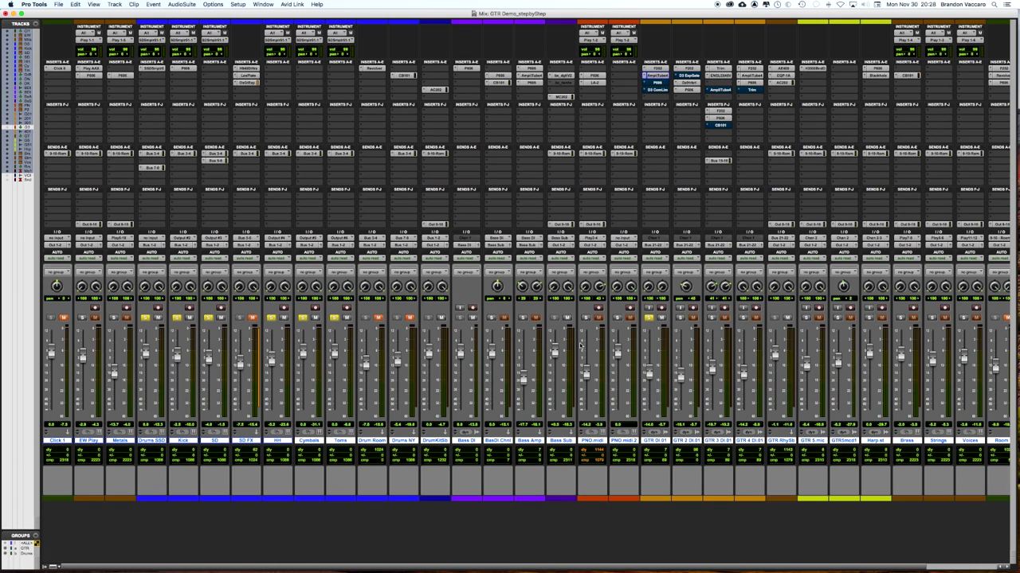
{"action": "key", "text": "space"}
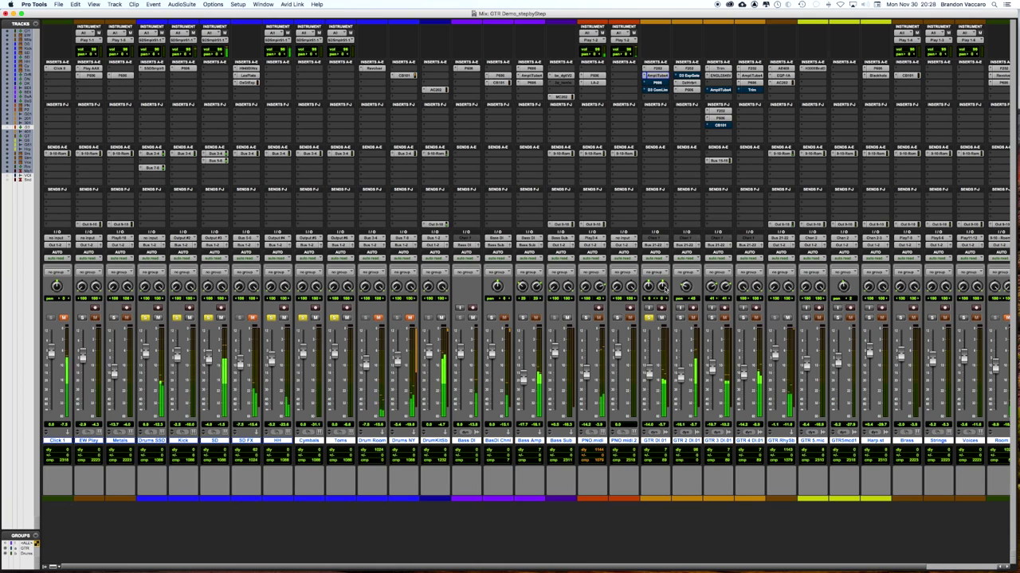
Step: Clear the drum solos and switch the solo from GTR DI.01 to GTR 4 DI.01 alone
{"action": "scroll", "coordinate": [454, 348], "scroll_direction": "right", "scroll_amount": 5}
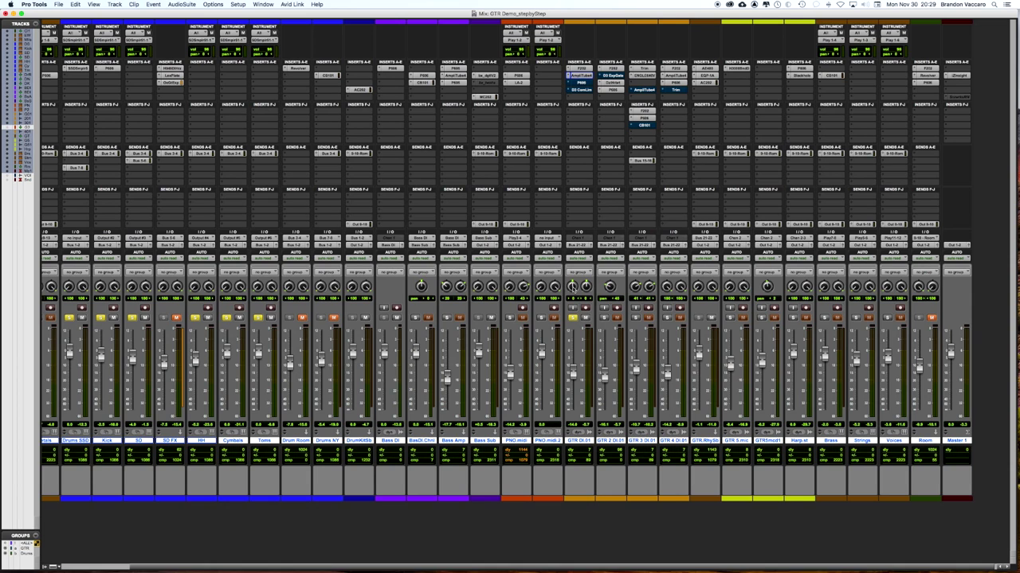
{"action": "scroll", "coordinate": [576, 289], "scroll_direction": "left", "scroll_amount": 1}
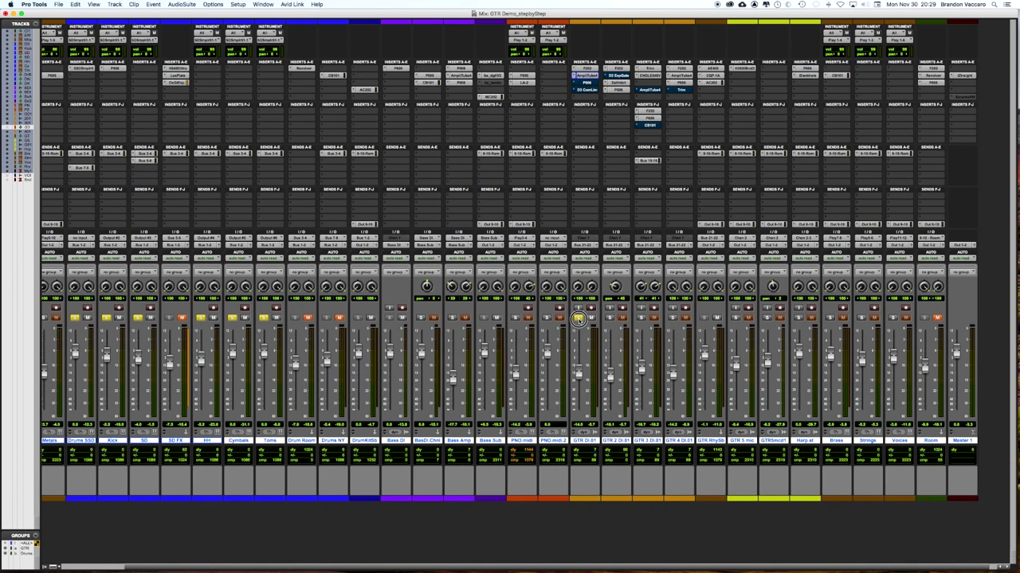
{"action": "left_click", "coordinate": [578, 318], "text": "super"}
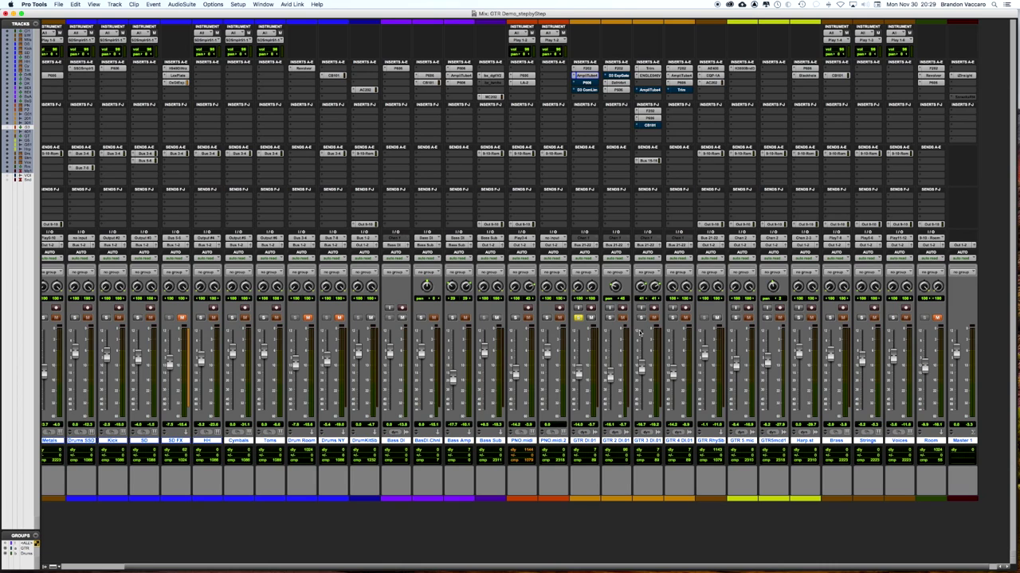
{"action": "scroll", "coordinate": [641, 333], "scroll_direction": "right", "scroll_amount": 1}
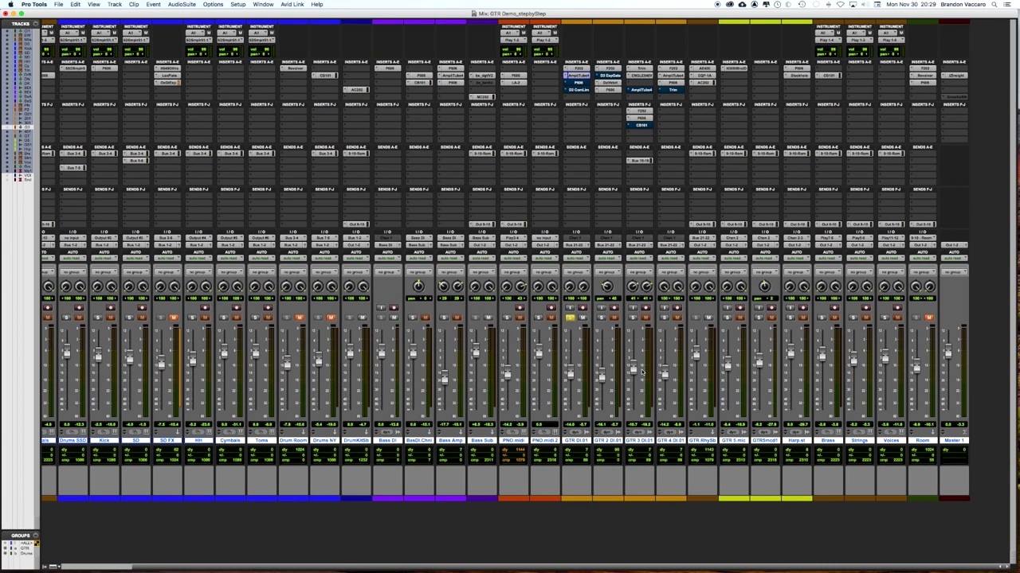
{"action": "left_click", "coordinate": [664, 318]}
{"action": "left_click", "coordinate": [665, 318], "text": "super"}
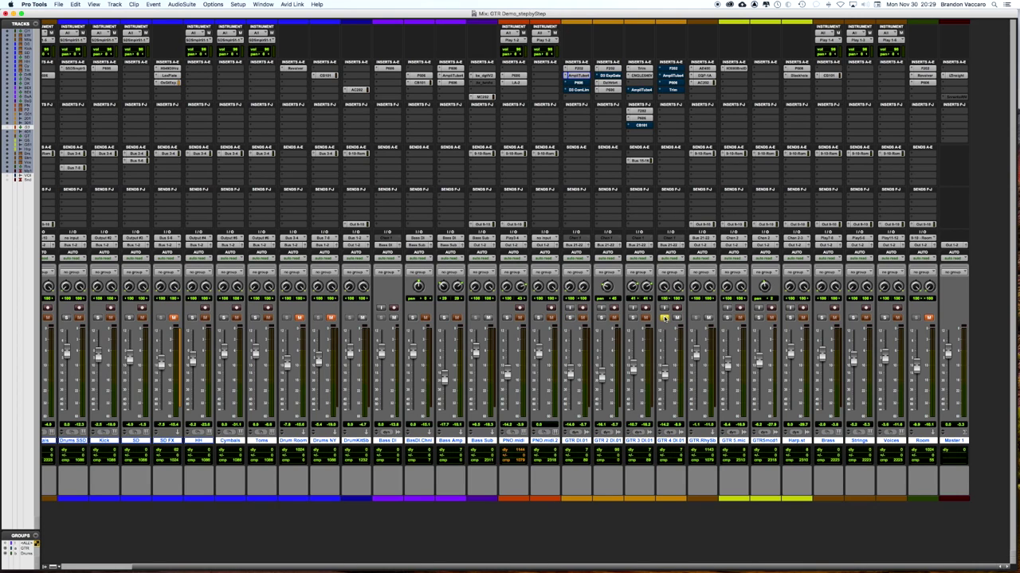
Step: Show the Edit window and switch the GTR 4 DI.01 and GTR DI.01 tracks to their playlists GTR 4 DI and GTR DI
{"action": "key", "text": "super+equal"}
{"action": "left_click", "coordinate": [593, 409]}
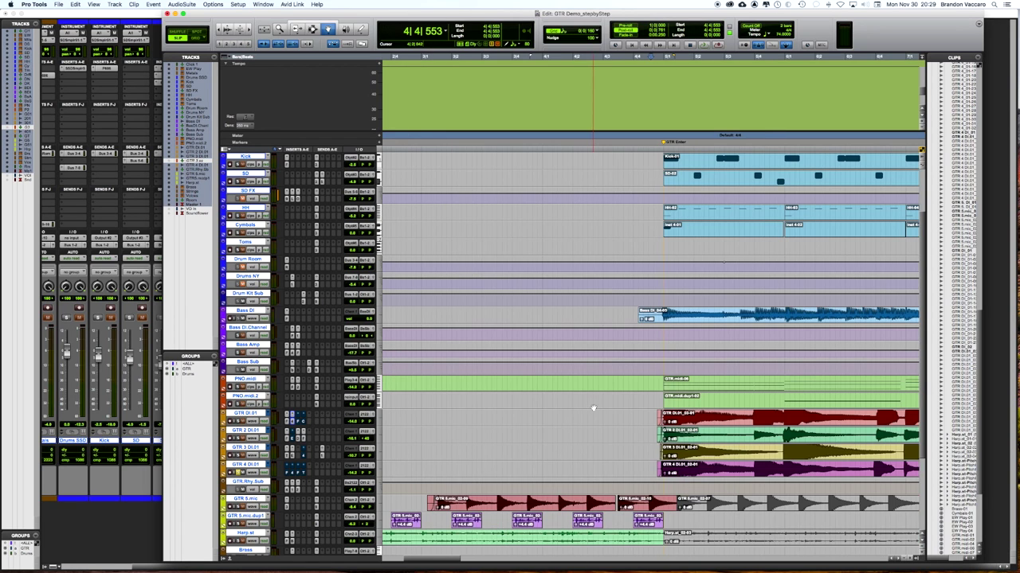
{"action": "key", "text": "super+bracketleft"}
{"action": "key", "text": "super+bracketright"}
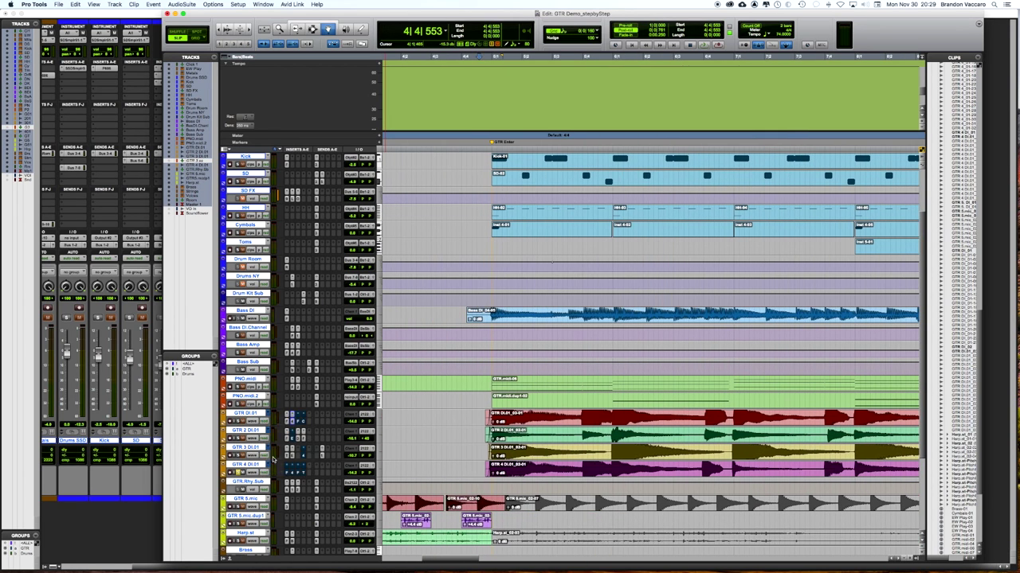
{"action": "left_click", "coordinate": [245, 464]}
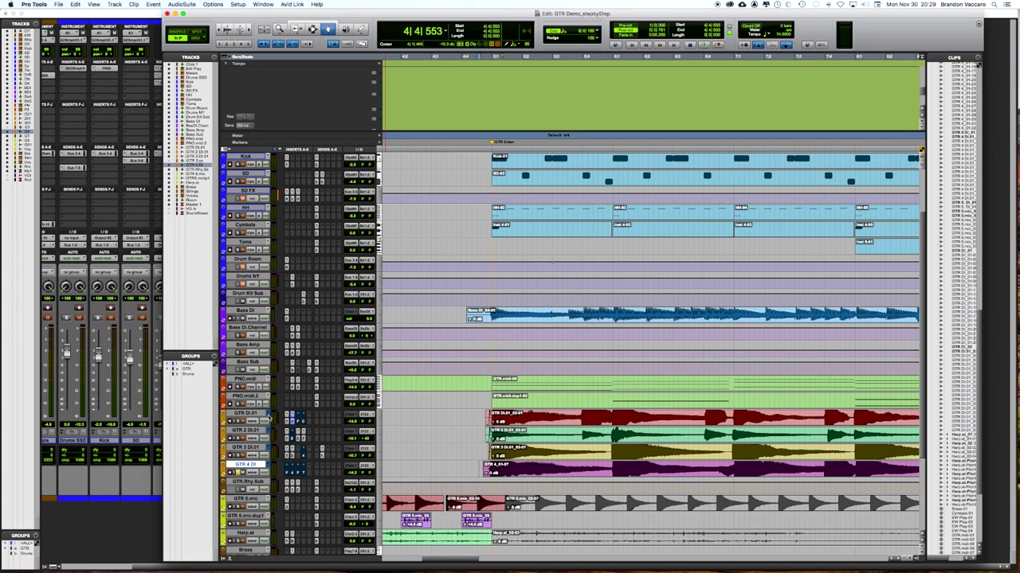
{"action": "left_click", "coordinate": [271, 414]}
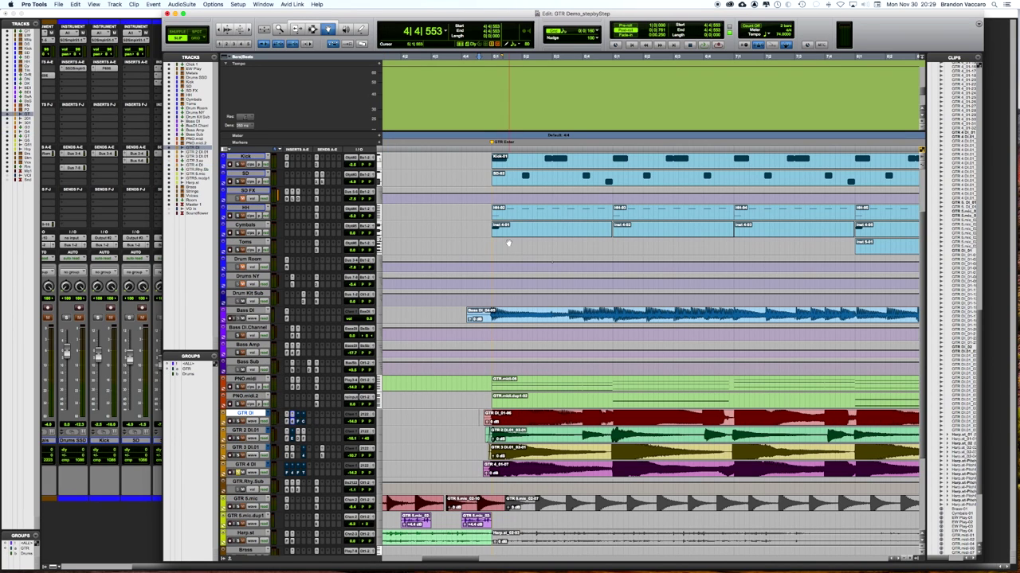
Step: Place the playback start at 4|4|629, just before the GTR Enter marker, and audition the GTR DI and GTR 4 DI takes
{"action": "key", "text": "super+z"}
{"action": "key", "text": "super+z"}
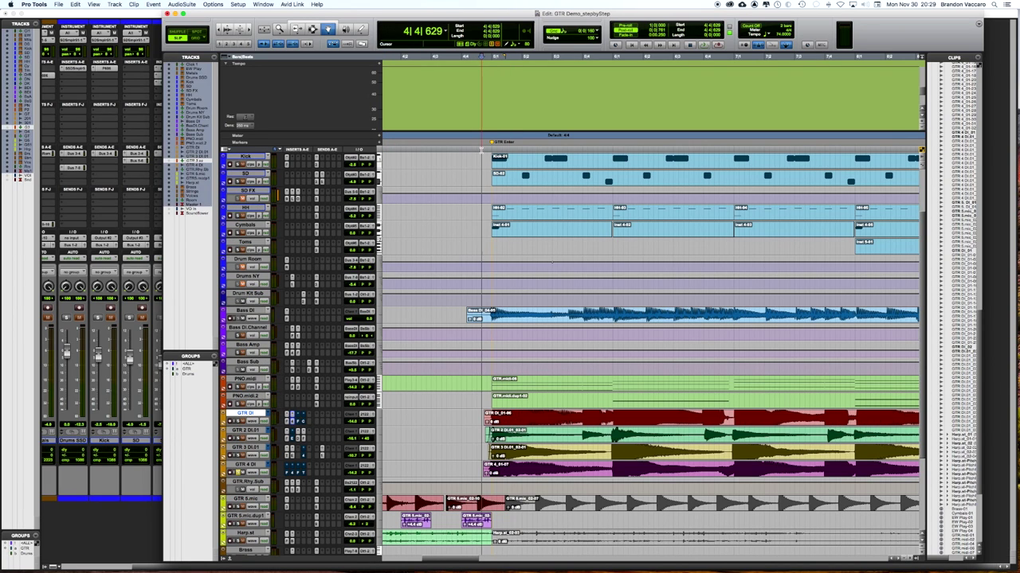
{"action": "key", "text": "space"}
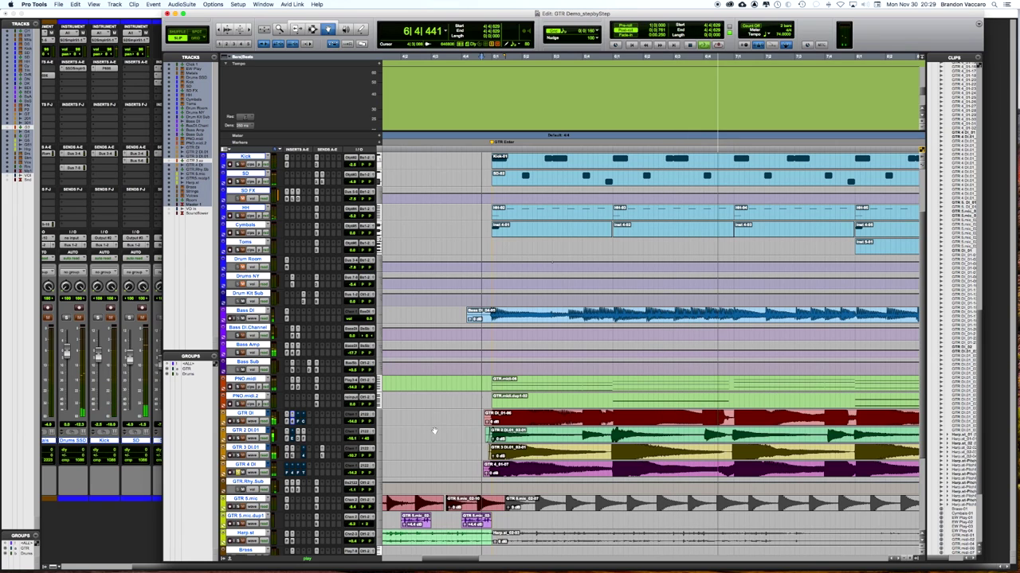
{"action": "key", "text": "space"}
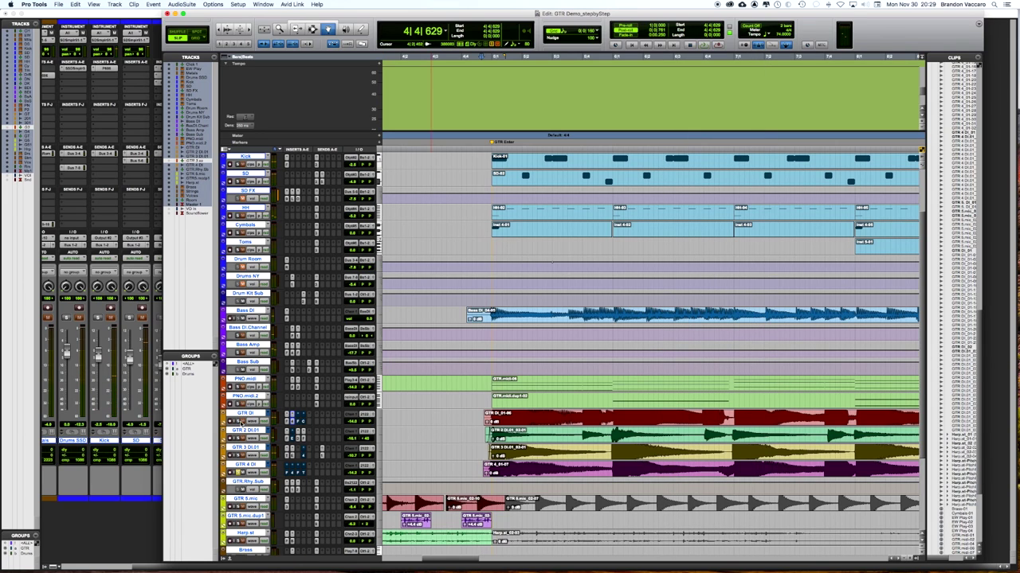
{"action": "key", "text": "space"}
Step: In the Mix window, solo only GTR 4 DI, activate its AmpliTube 4 insert, and audition the track with the amp's plug-in window open
{"action": "key", "text": "super+equal"}
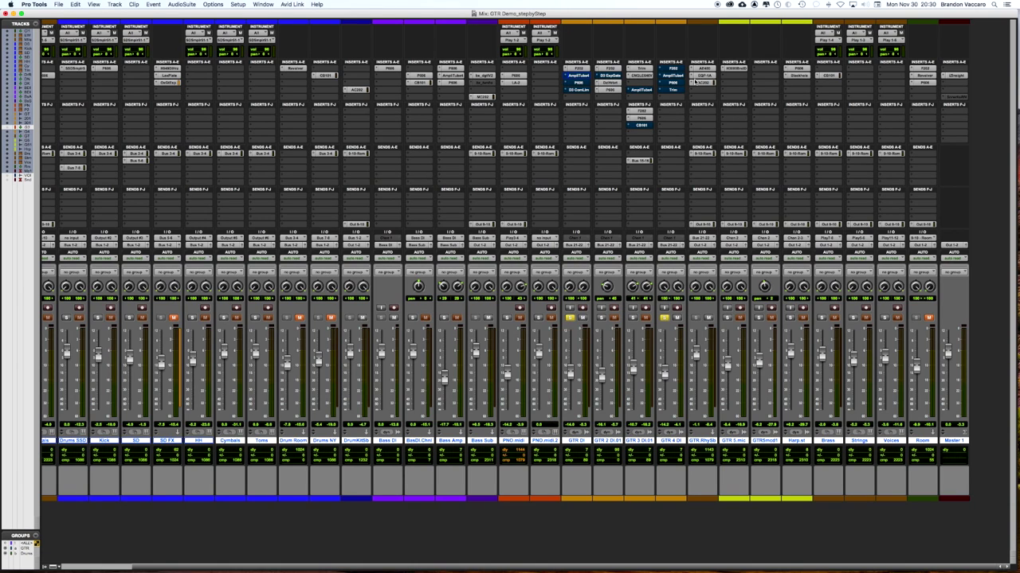
{"action": "left_click", "coordinate": [664, 317], "text": "super"}
{"action": "left_click", "coordinate": [672, 75], "text": "super"}
{"action": "left_click", "coordinate": [673, 76]}
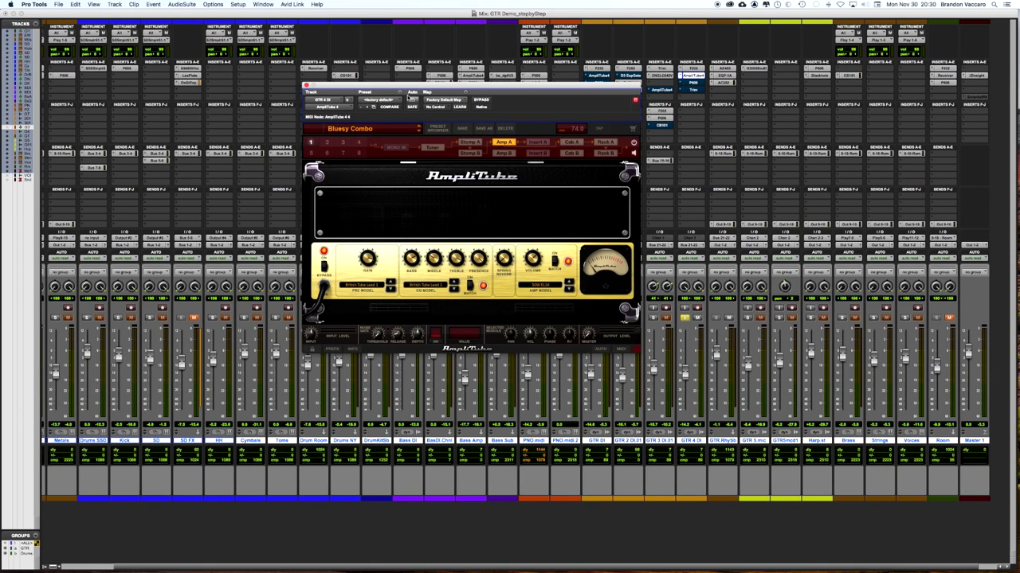
{"action": "left_click_drag", "start_coordinate": [366, 83], "coordinate": [354, 49]}
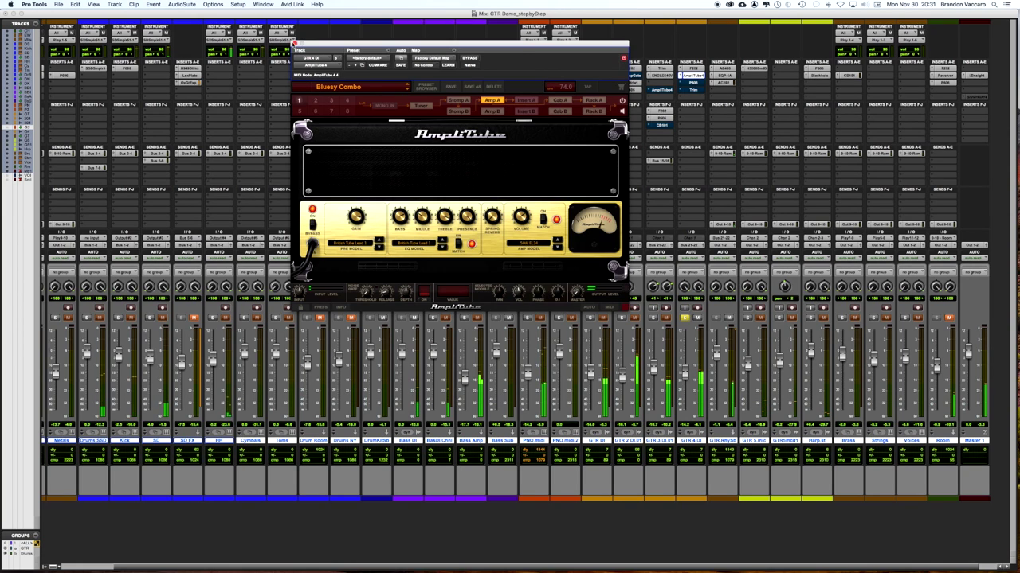
{"action": "key", "text": "super+w"}
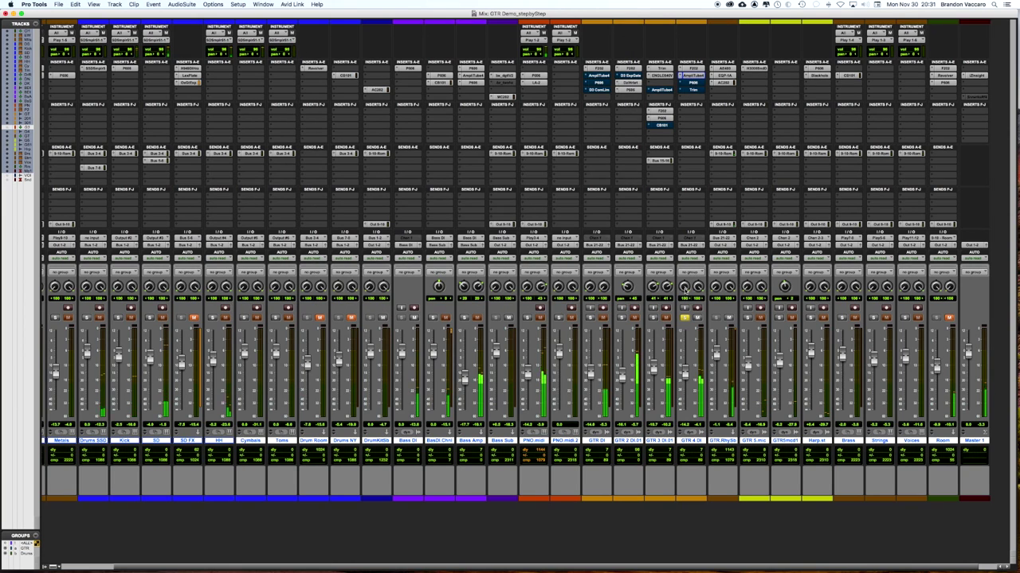
Step: Compare GTR 4 DI and GTR DI individually with centred pans, and spread the pans again to hear both tracks soloed together
{"action": "left_click_drag", "start_coordinate": [702, 289], "coordinate": [699, 284]}
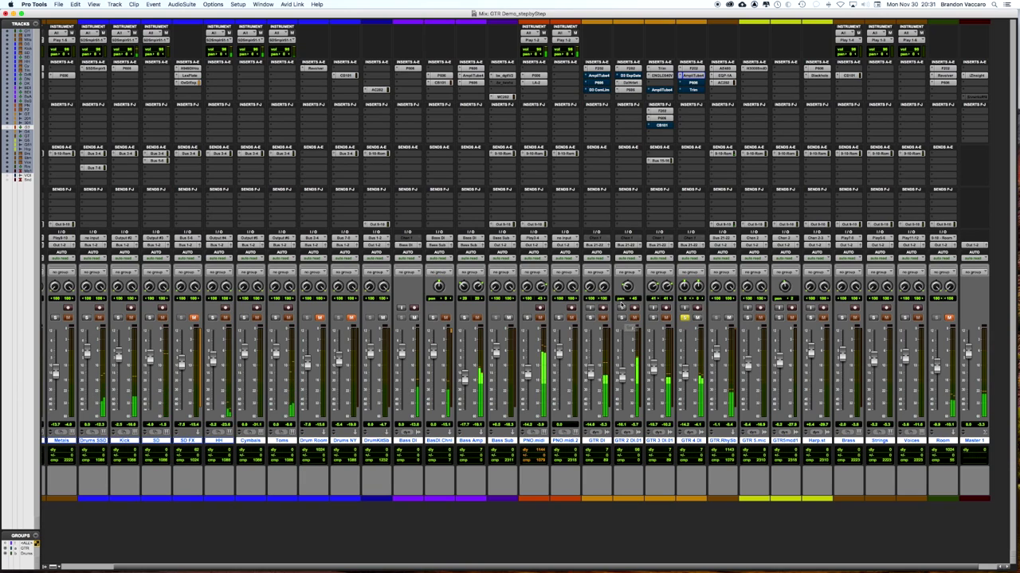
{"action": "left_click", "coordinate": [590, 318]}
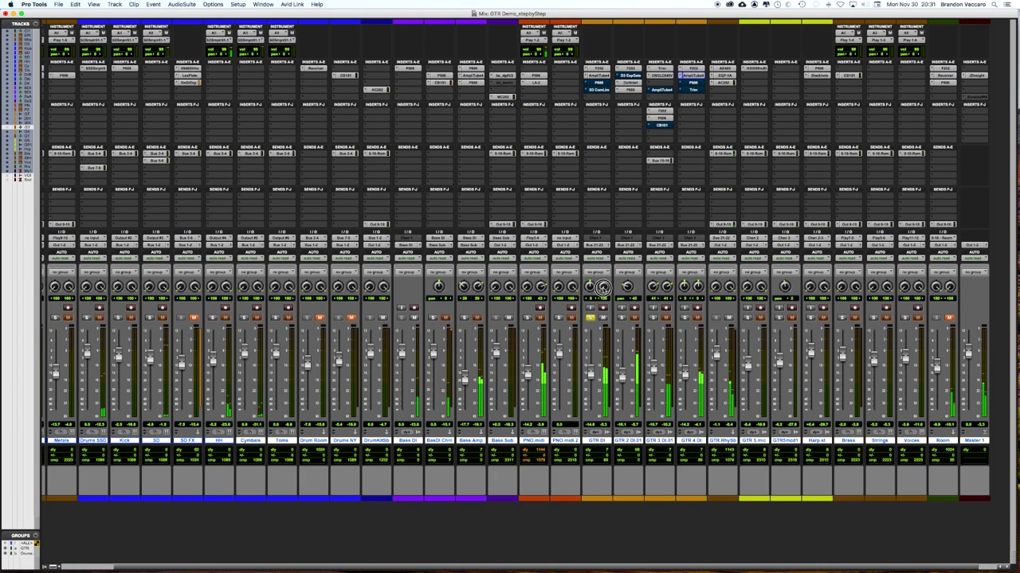
{"action": "left_click", "coordinate": [685, 317], "text": "super"}
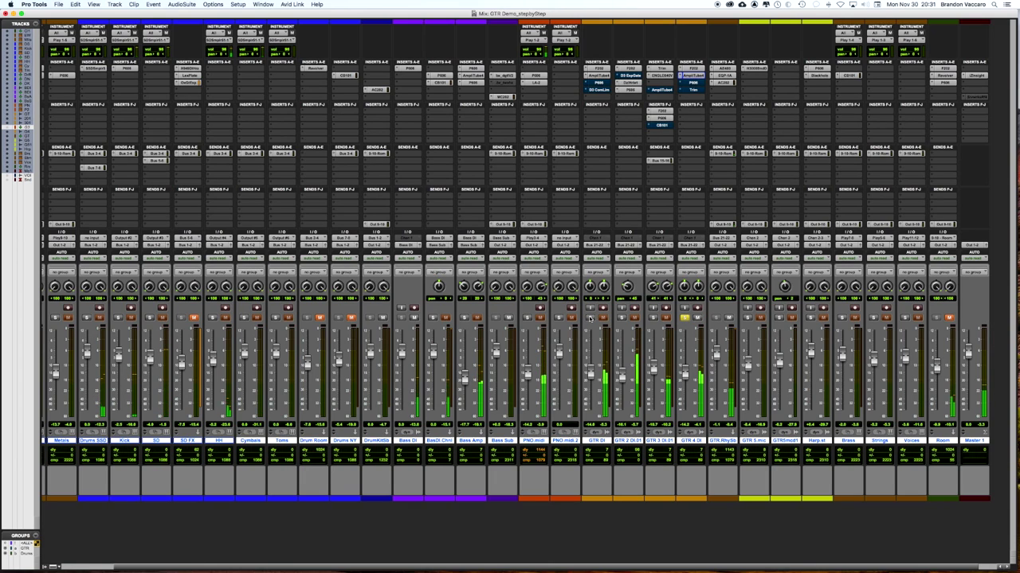
{"action": "left_click", "coordinate": [590, 317], "text": "super"}
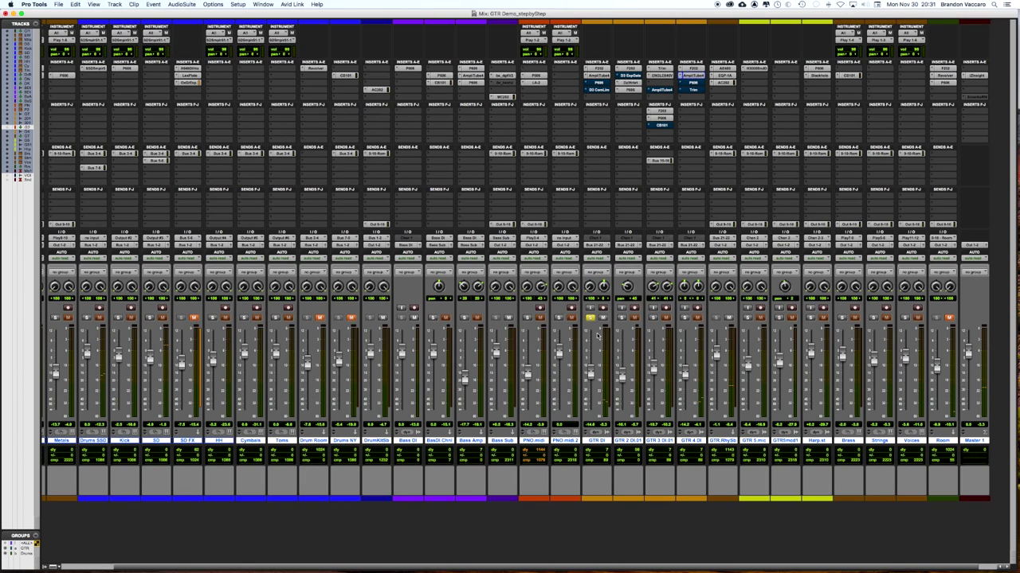
{"action": "left_click", "coordinate": [685, 317]}
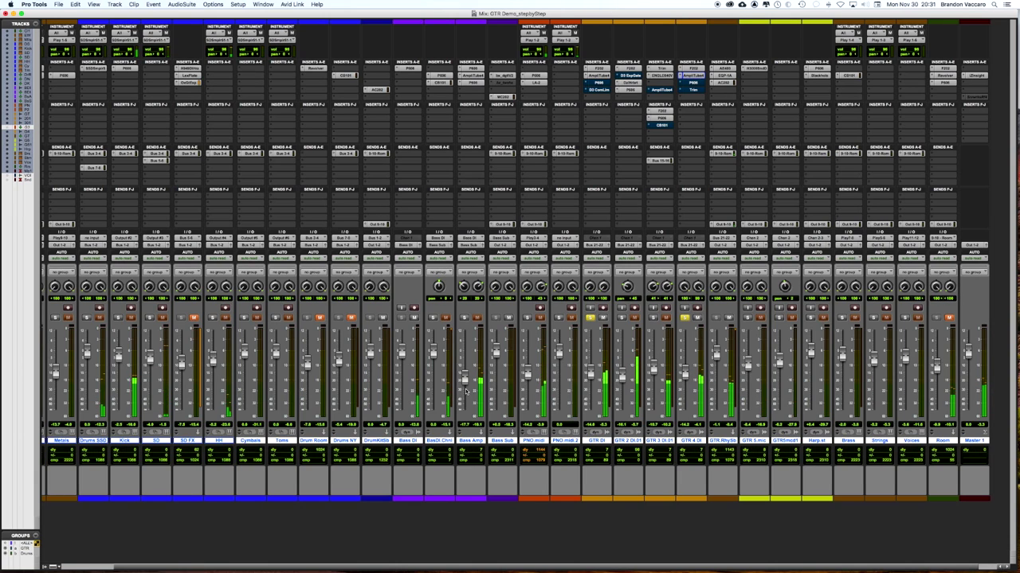
Step: Add solos on Drums SSD, Kick, SD, HH, Cymbals and Toms and play the drums with both GTR DI and GTR 4 DI
{"action": "scroll", "coordinate": [467, 391], "scroll_direction": "right", "scroll_amount": 3}
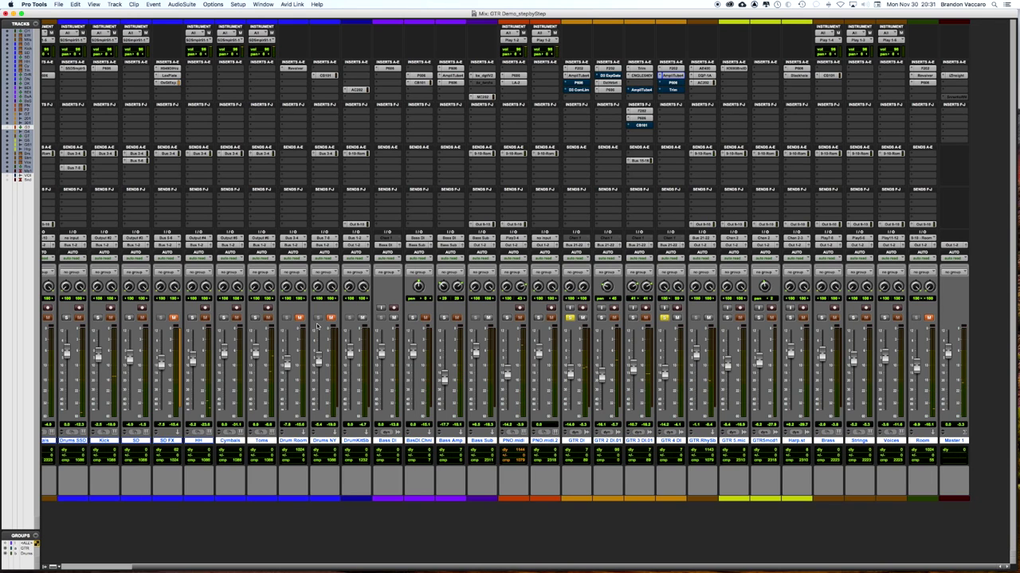
{"action": "scroll", "coordinate": [319, 327], "scroll_direction": "left", "scroll_amount": 3}
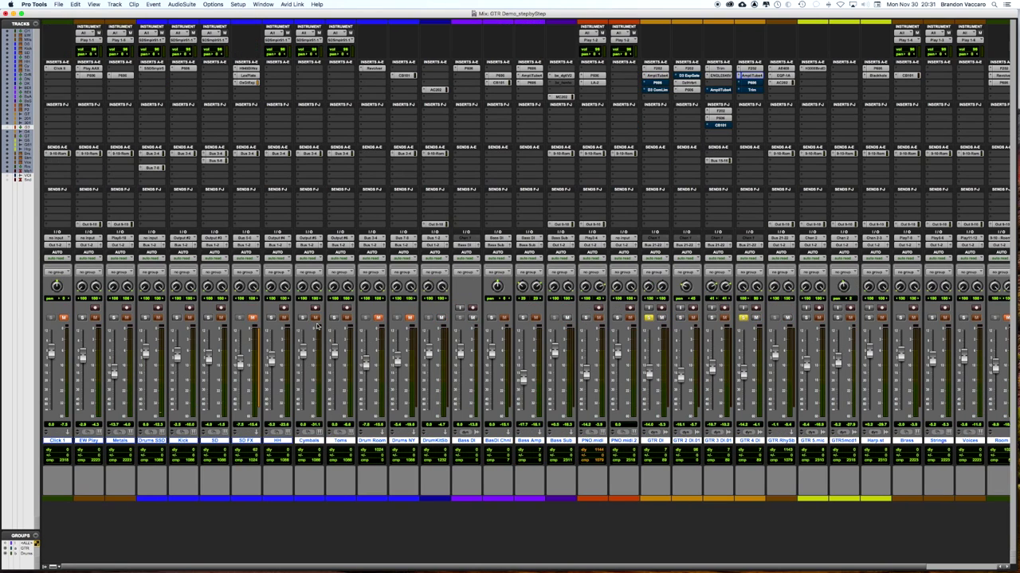
{"action": "left_click", "coordinate": [145, 317]}
{"action": "left_click", "coordinate": [177, 318]}
{"action": "left_click", "coordinate": [208, 318]}
{"action": "left_click", "coordinate": [271, 318]}
{"action": "left_click", "coordinate": [303, 318]}
{"action": "left_click", "coordinate": [333, 317]}
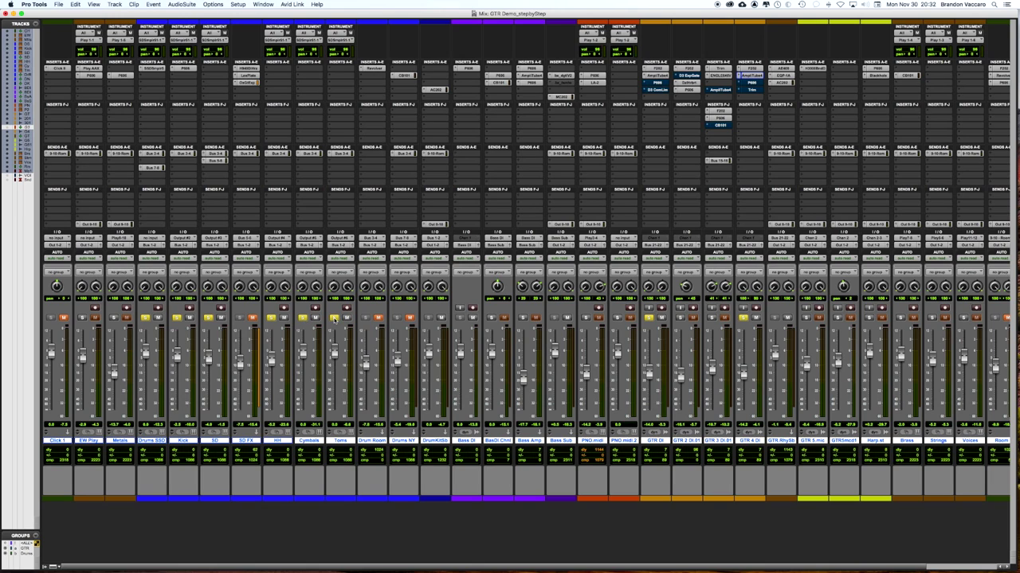
{"action": "key", "text": "space"}
Step: Clear the drum solos, switch solos between GTR DI, GTR 2 DI.01 and GTR 4 DI, and leave only GTR 2 DI.01 soloed
{"action": "scroll", "coordinate": [649, 306], "scroll_direction": "right", "scroll_amount": 3}
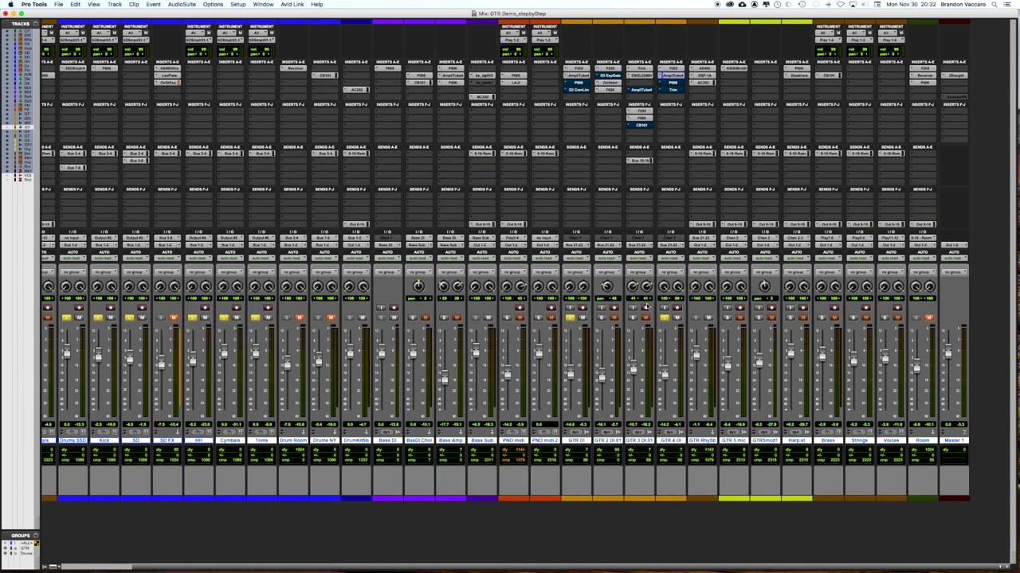
{"action": "left_click", "coordinate": [571, 318], "text": "super"}
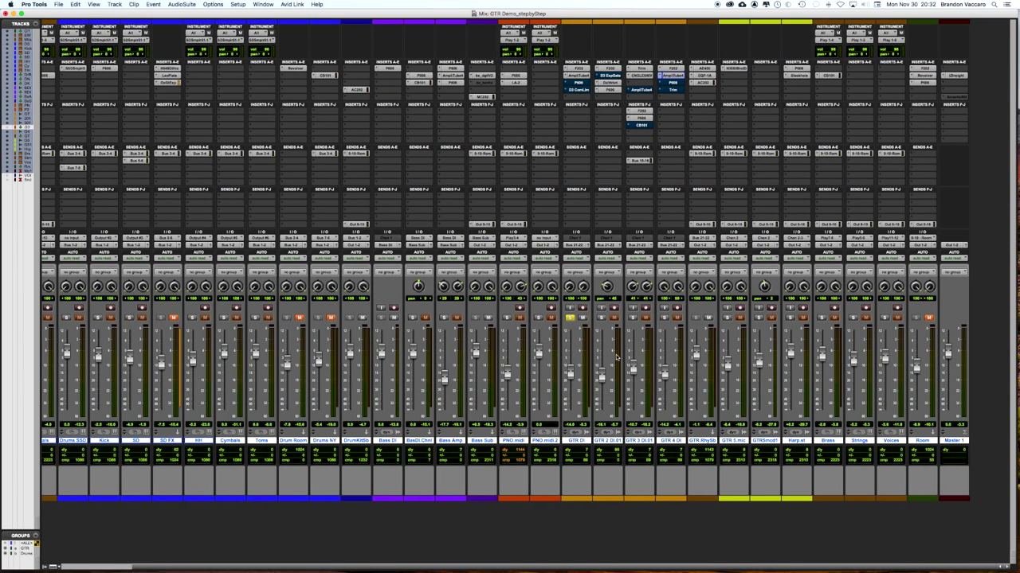
{"action": "left_click", "coordinate": [600, 318]}
{"action": "left_click", "coordinate": [603, 317], "text": "super"}
{"action": "left_click", "coordinate": [569, 317]}
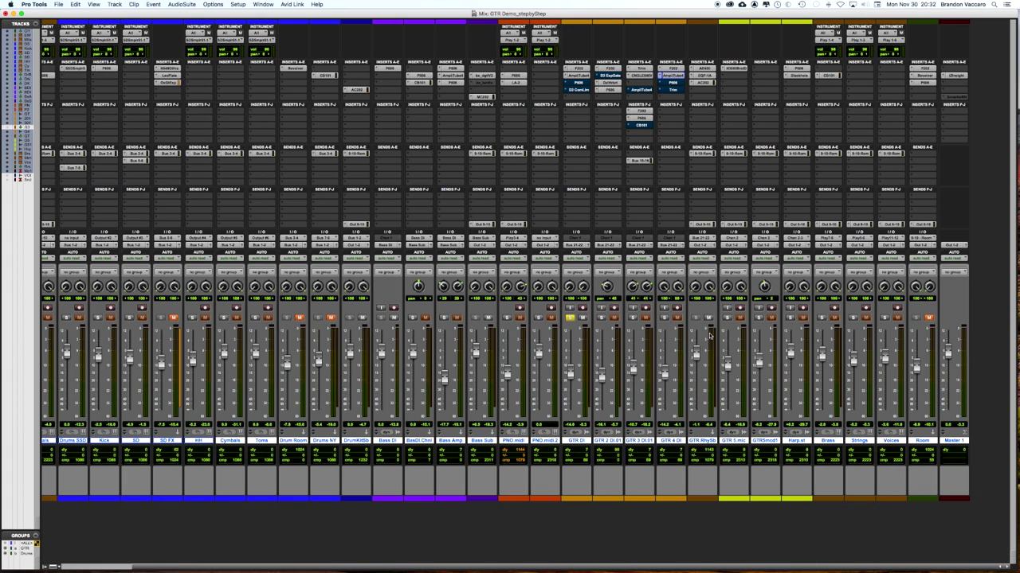
{"action": "left_click", "coordinate": [664, 317]}
{"action": "left_click", "coordinate": [601, 318], "text": "super"}
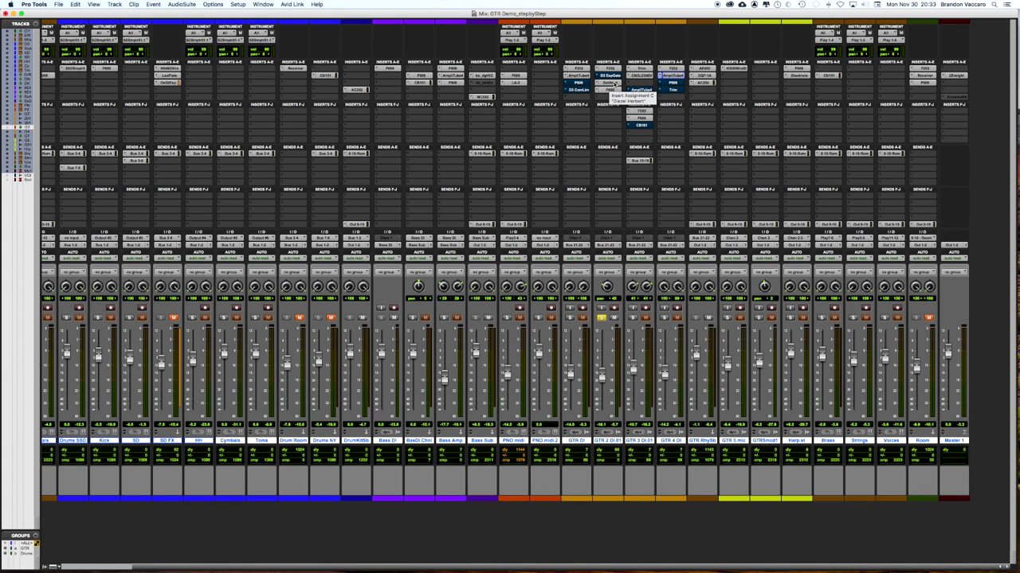
Step: Bypass the Diezel Herbert insert on GTR 2 DI.01 and play the track's dry DI on its own
{"action": "left_click", "coordinate": [614, 83], "text": "ctrl+super"}
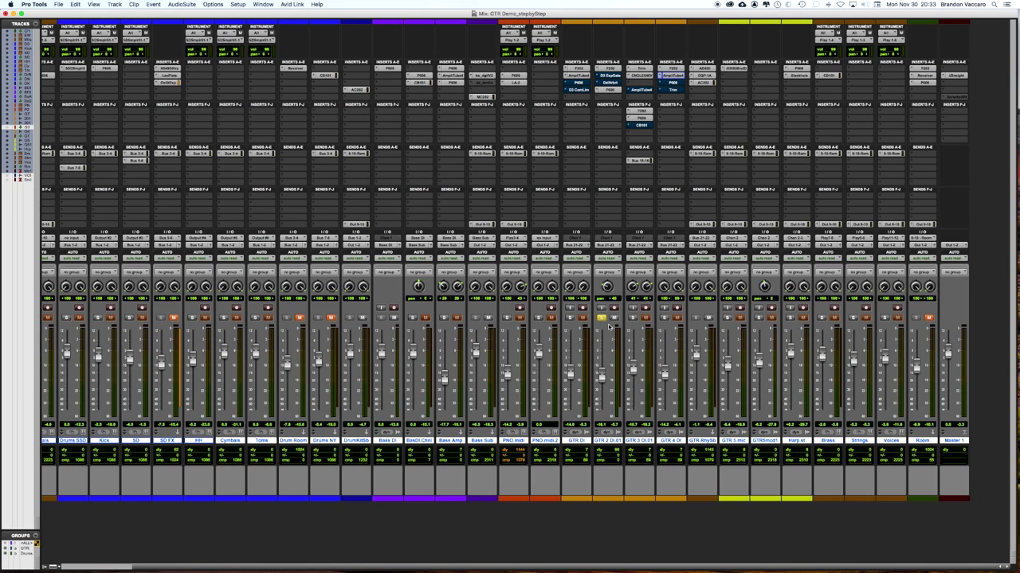
{"action": "left_click", "coordinate": [570, 318]}
{"action": "left_click", "coordinate": [600, 318]}
{"action": "key", "text": "space"}
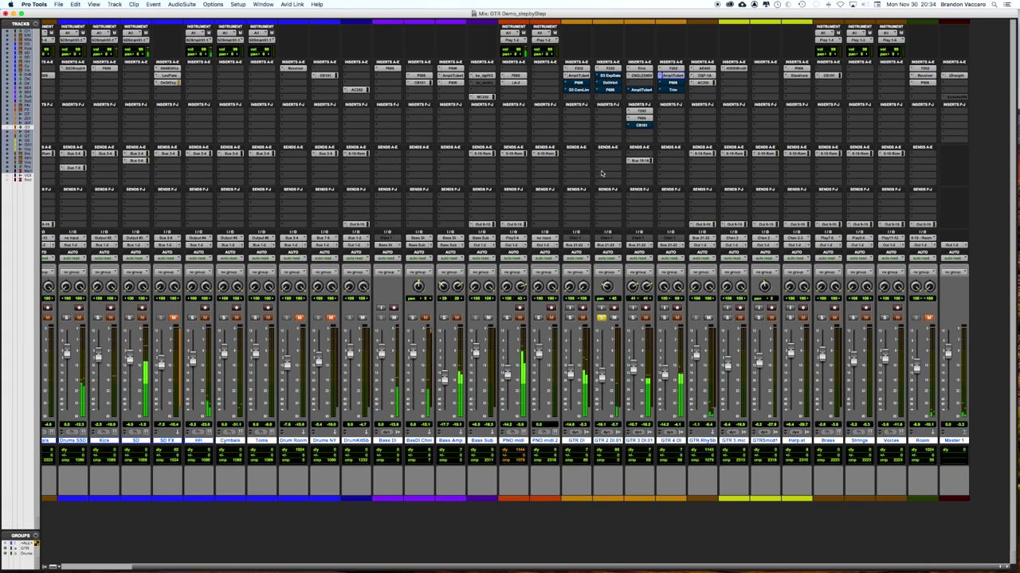
Step: Open the Diezel Herbert plug-in window of GTR 2 DI.01 and move it clear of the track's inserts for auditioning
{"action": "left_click", "coordinate": [611, 83]}
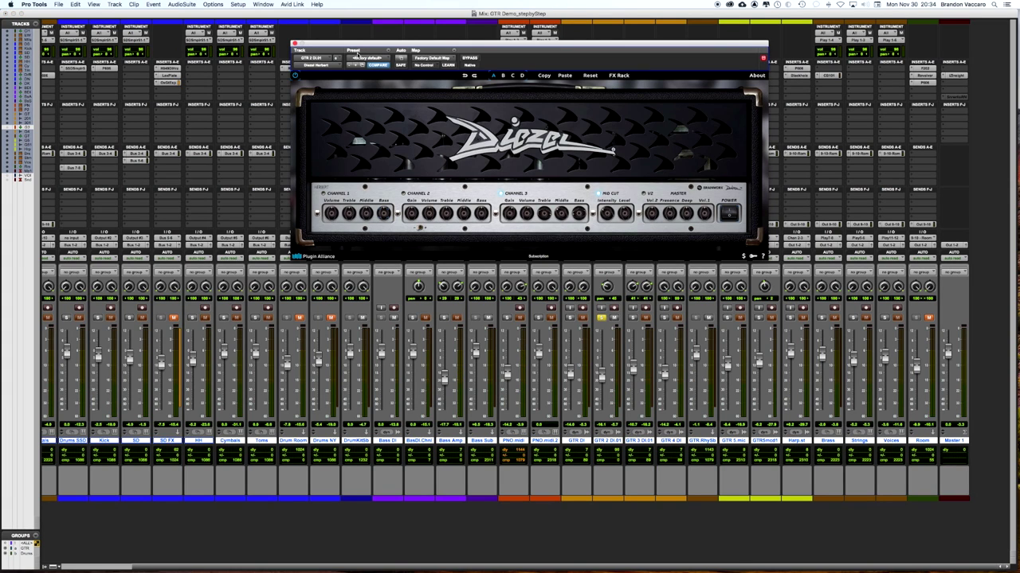
{"action": "left_click_drag", "start_coordinate": [347, 59], "coordinate": [205, 51]}
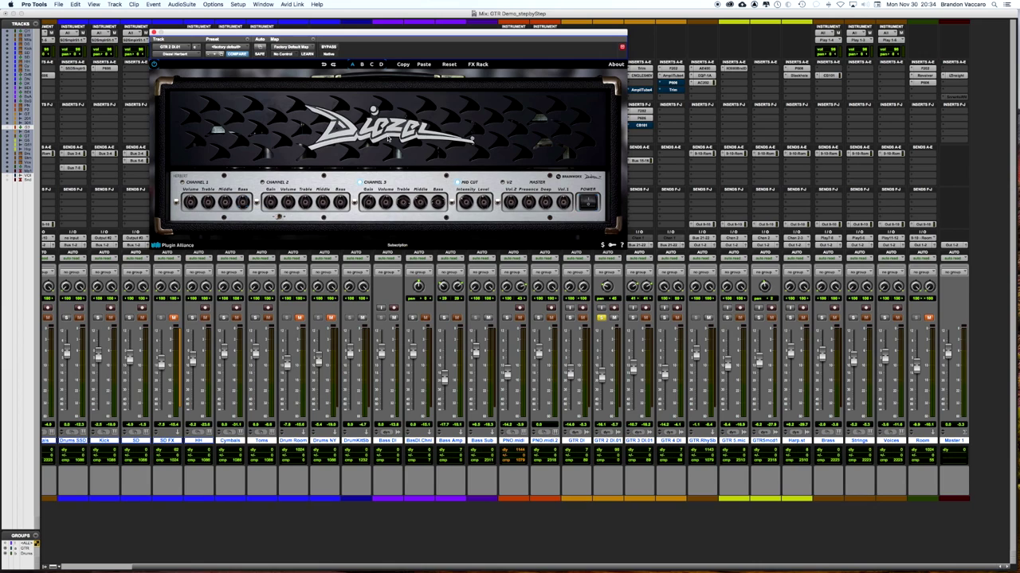
{"action": "left_click", "coordinate": [600, 317]}
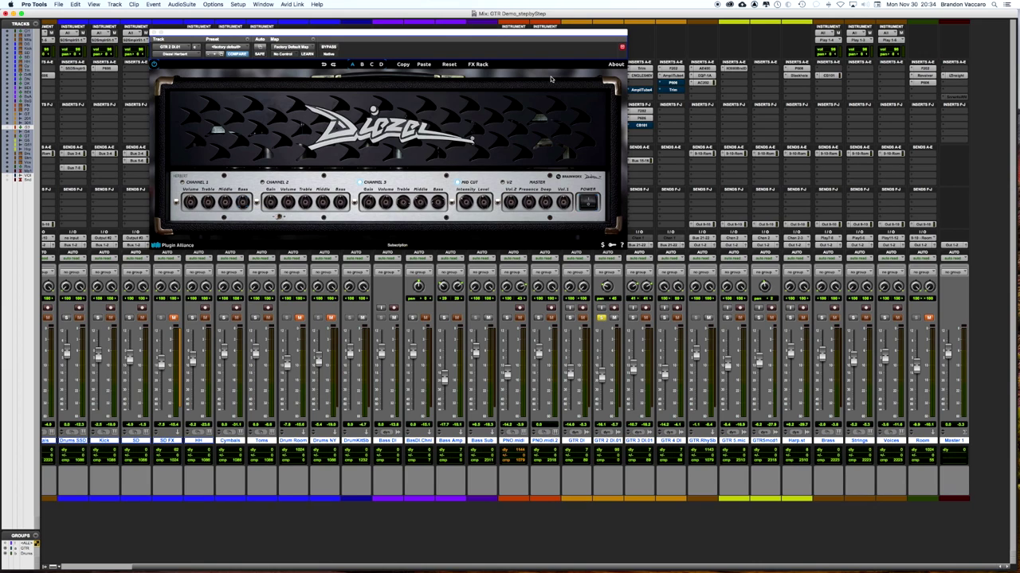
Step: Move the Diezel Herbert window aside, play GTR 2 DI.01 through it, and clear the track's solo
{"action": "left_click_drag", "start_coordinate": [439, 38], "coordinate": [353, 34]}
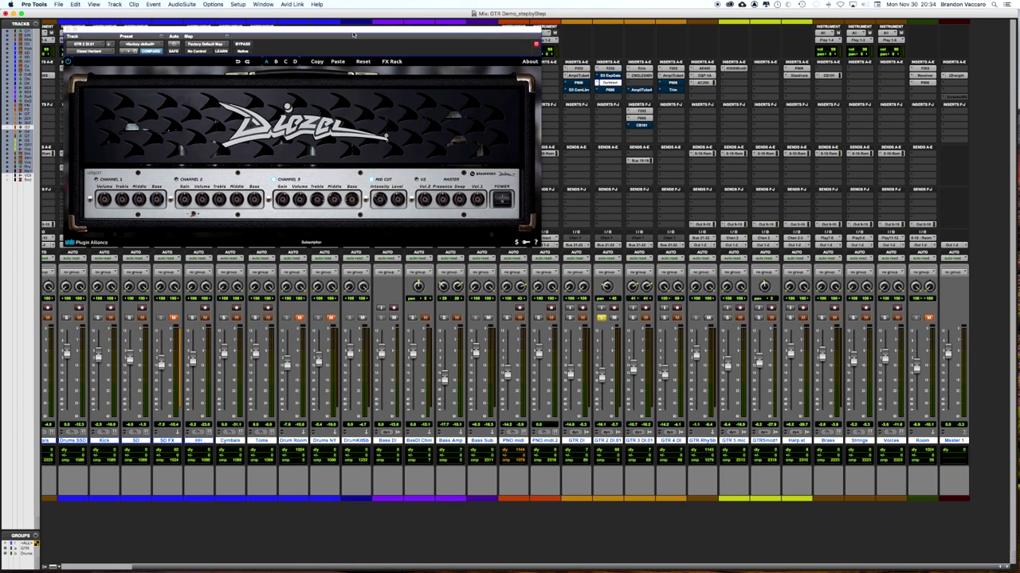
{"action": "key", "text": "space"}
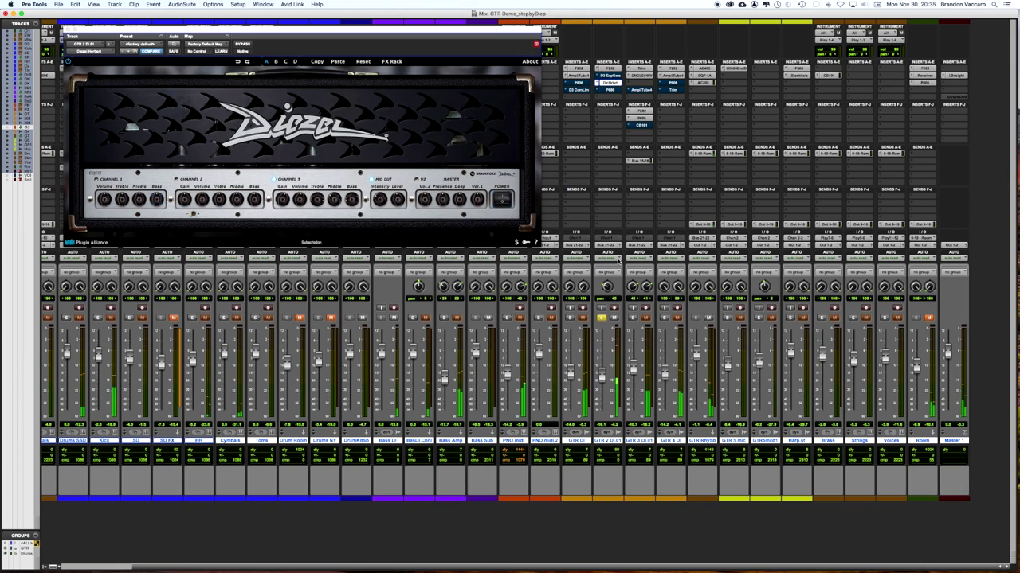
{"action": "left_click", "coordinate": [601, 318]}
Step: Solo GTR DI and GTR 4 DI and compare them without and with GTR 2 DI.01 added
{"action": "left_click", "coordinate": [568, 318]}
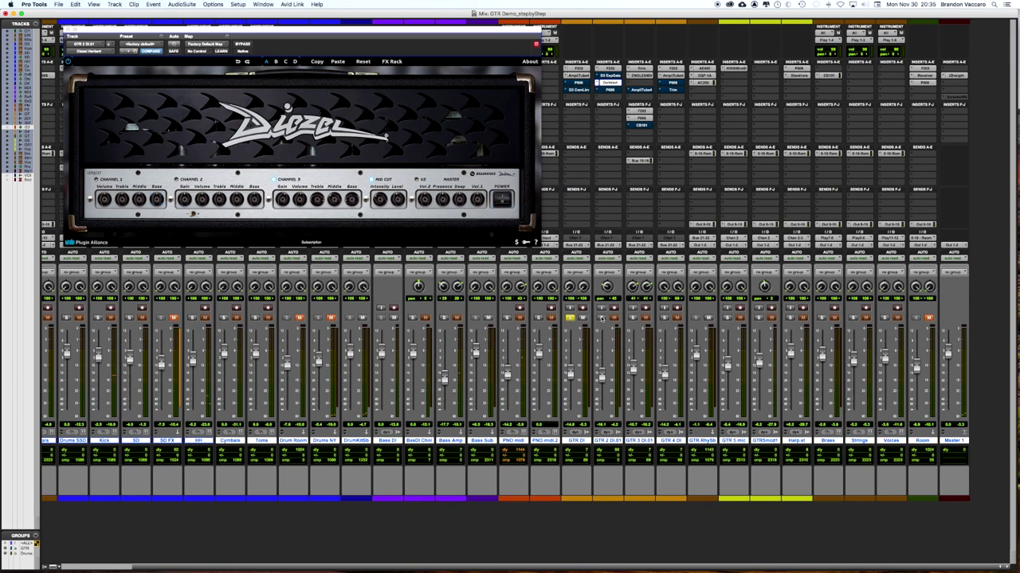
{"action": "left_click", "coordinate": [665, 318]}
{"action": "left_click", "coordinate": [601, 318]}
{"action": "left_click", "coordinate": [598, 318]}
{"action": "left_click", "coordinate": [602, 318]}
{"action": "scroll", "coordinate": [639, 326], "scroll_direction": "left", "scroll_amount": 2}
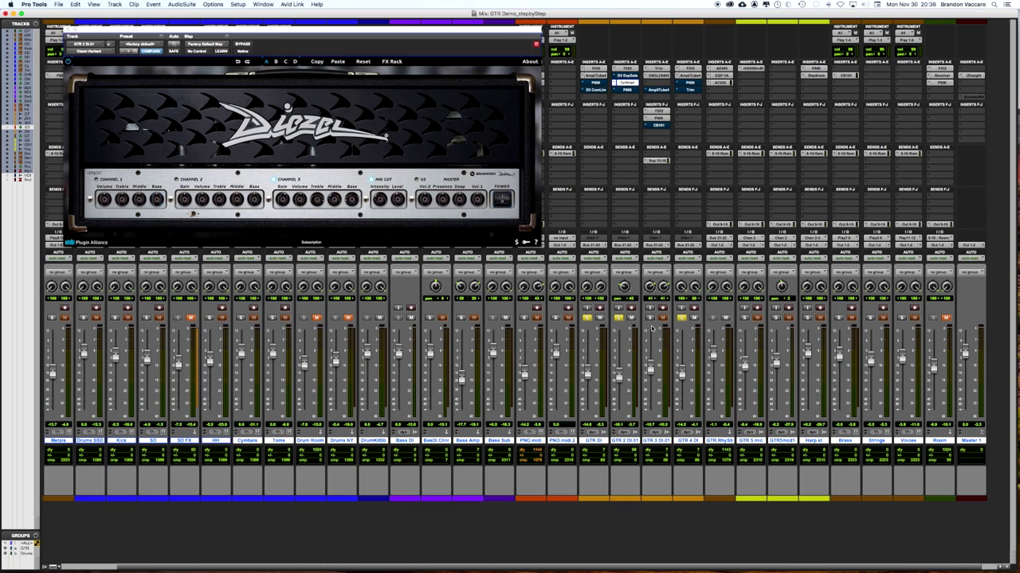
Step: Switch the GTR 3 DI.01 track to the playlist GTR 3 DI (1) and close the Diezel Herbert plug-in window
{"action": "key", "text": "super+equal"}
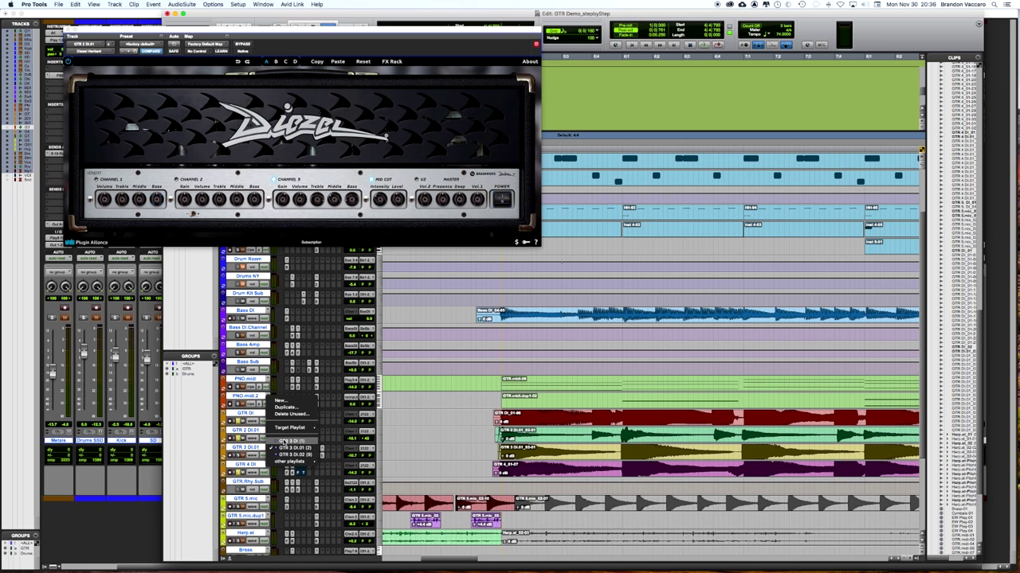
{"action": "left_click", "coordinate": [264, 447]}
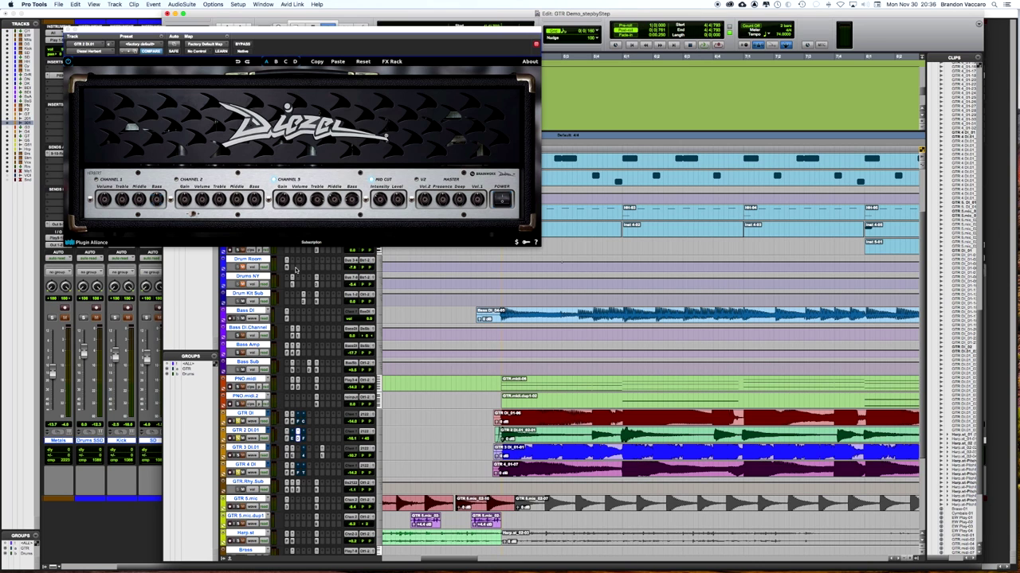
{"action": "left_click", "coordinate": [66, 25]}
{"action": "key", "text": "super+equal"}
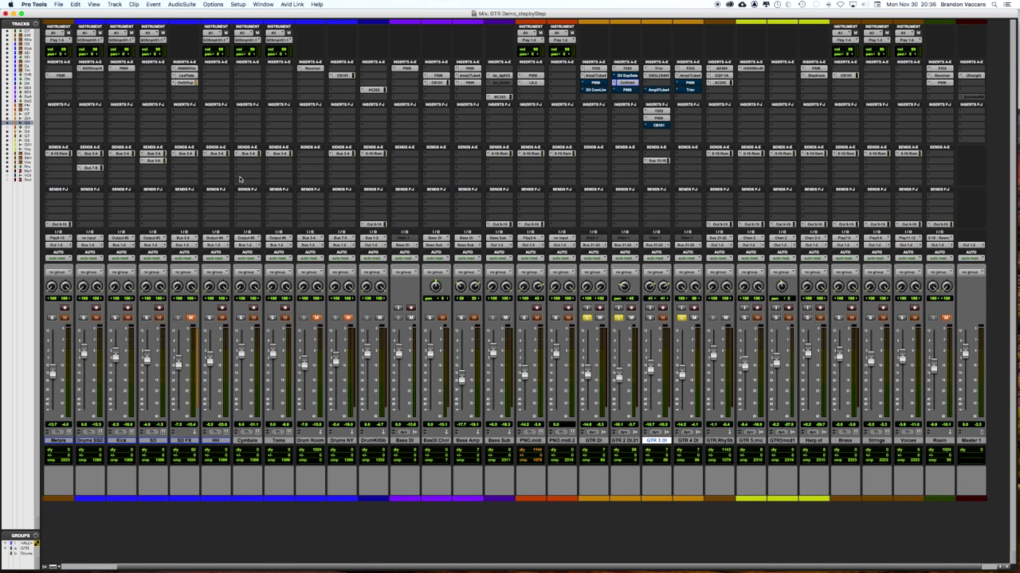
Step: Open the AmpliTube 4 insert on GTR 3 DI, solo only that track, and play it while viewing its clips in the Edit window
{"action": "left_click", "coordinate": [659, 90]}
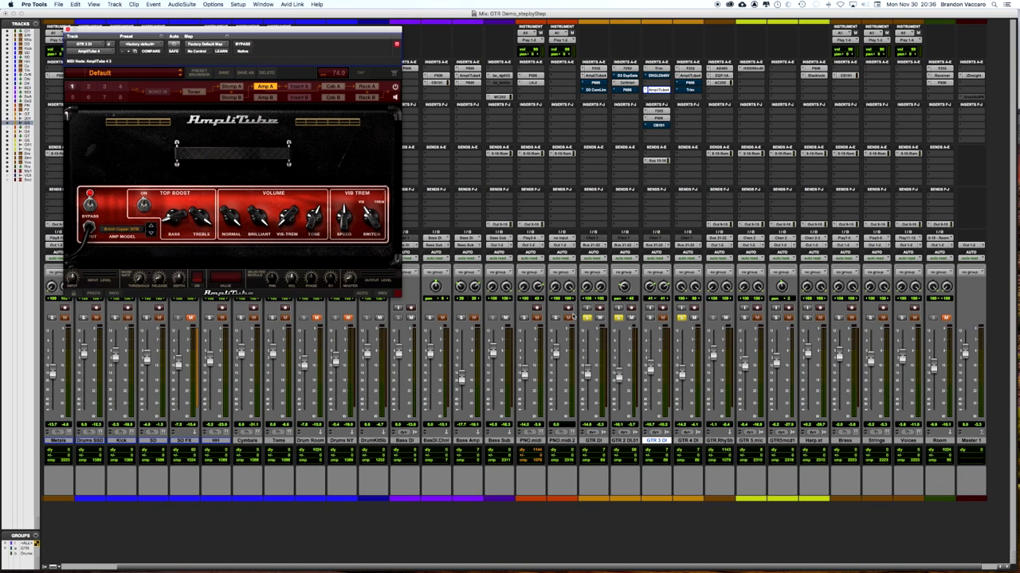
{"action": "left_click", "coordinate": [650, 319]}
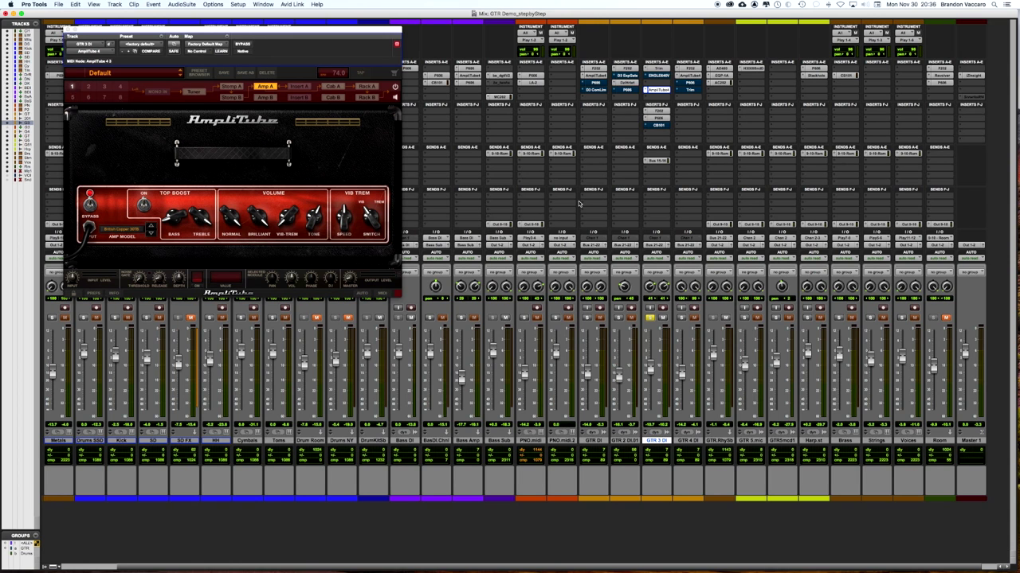
{"action": "scroll", "coordinate": [606, 189], "scroll_direction": "left", "scroll_amount": 2}
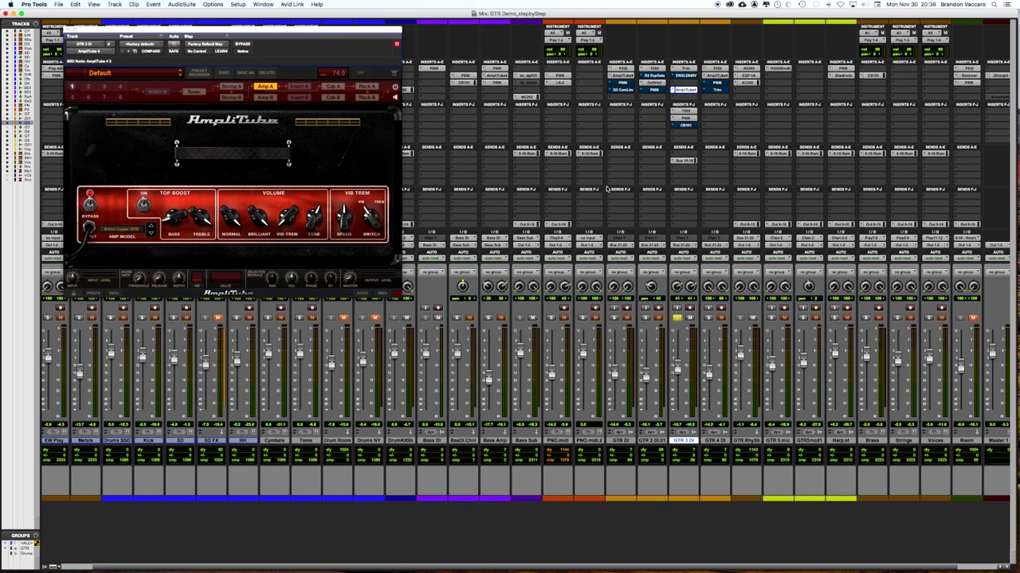
{"action": "key", "text": "super+equal"}
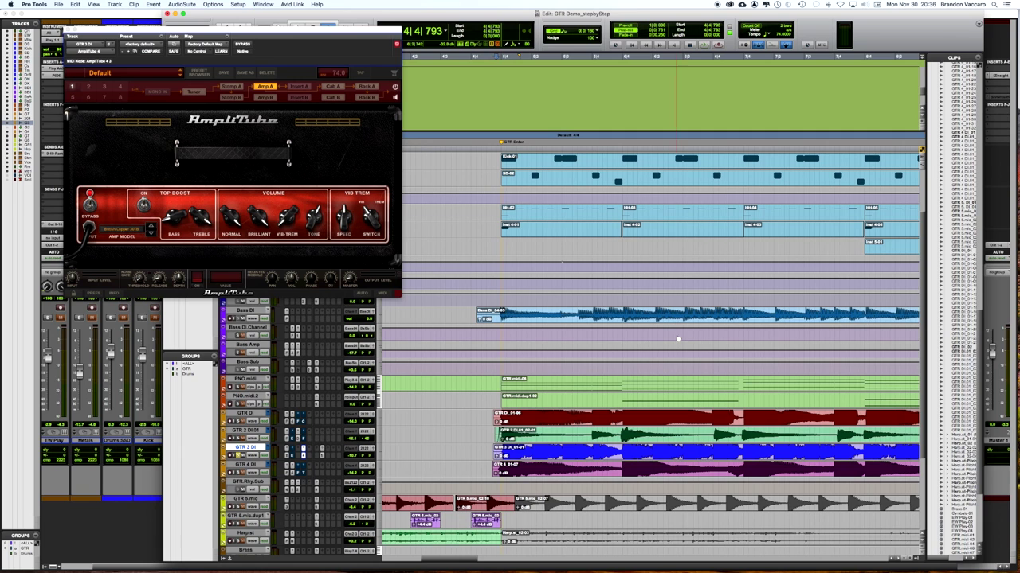
{"action": "scroll", "coordinate": [542, 371], "scroll_direction": "down", "scroll_amount": 3}
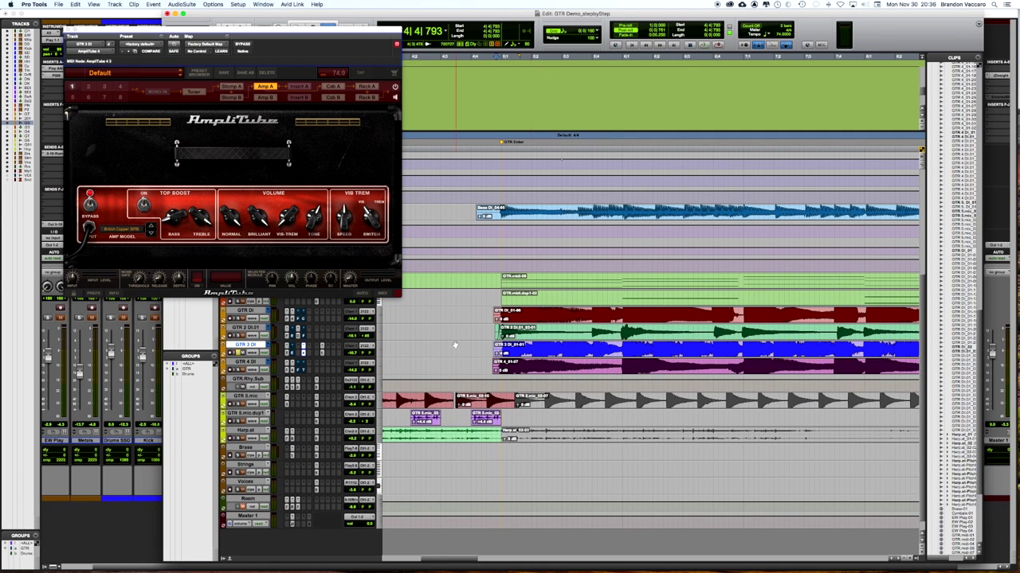
{"action": "key", "text": "space"}
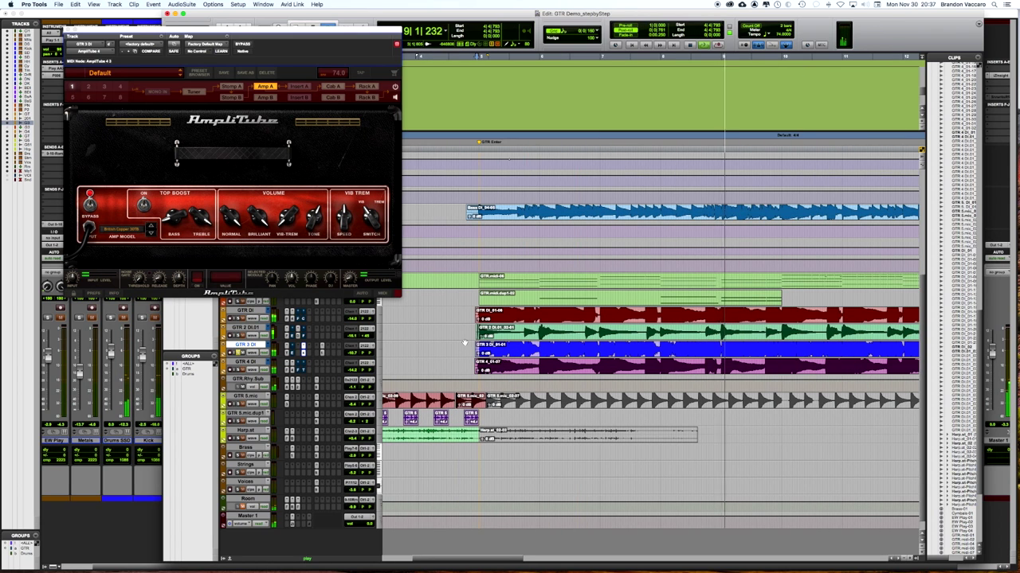
Step: Return to the Mix window and play GTR 3 DI with the GTR 2 DI.01 and GTR 4 DI solos changed for comparison
{"action": "key", "text": "super+equal"}
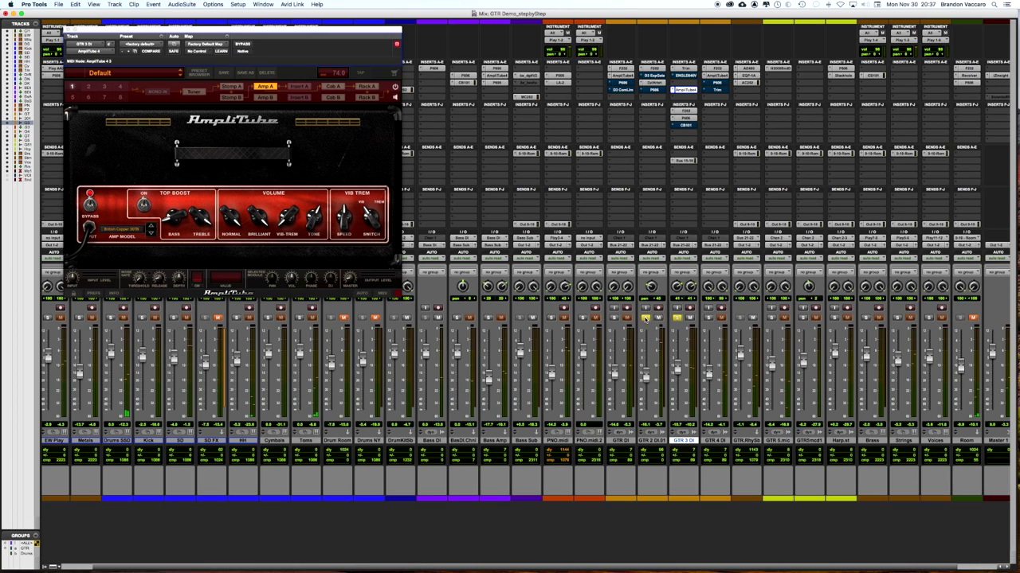
{"action": "left_click", "coordinate": [708, 318]}
{"action": "left_click", "coordinate": [678, 318]}
{"action": "key", "text": "space"}
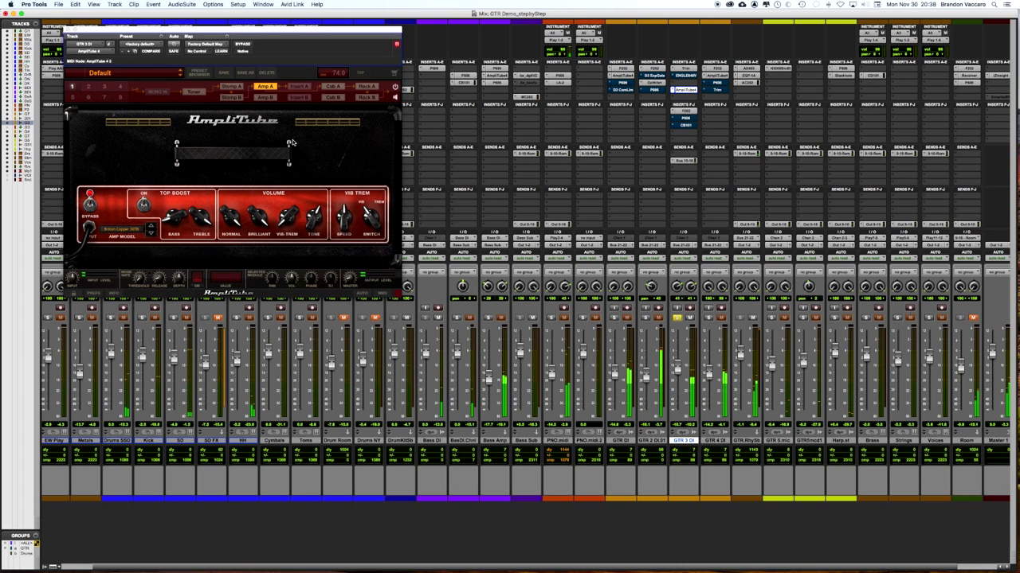
Step: Solo GTR DI, GTR 2 DI.01 and GTR 3 DI one at a time to compare the individual guitar sounds
{"action": "left_click", "coordinate": [614, 318]}
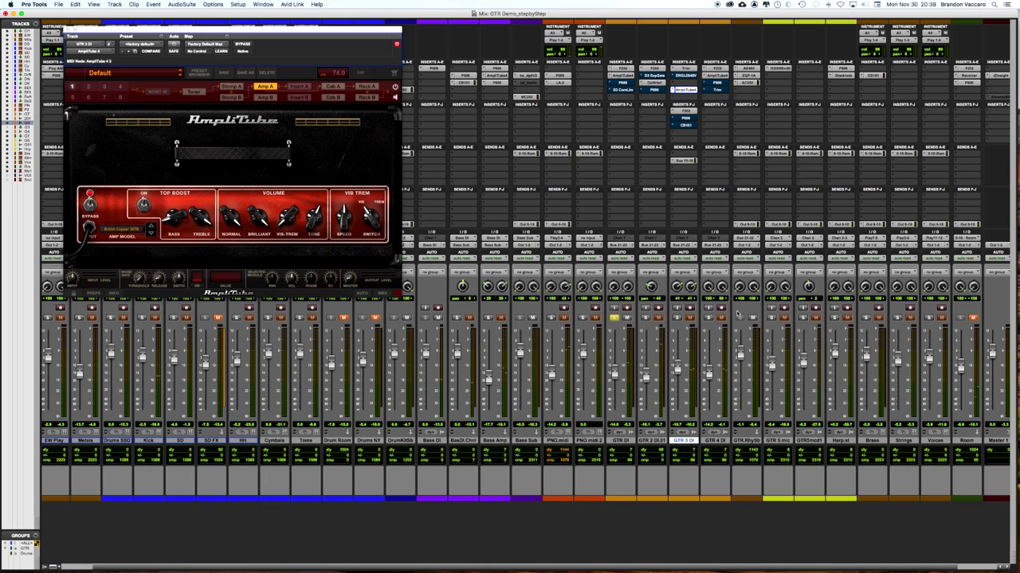
{"action": "left_click", "coordinate": [644, 318]}
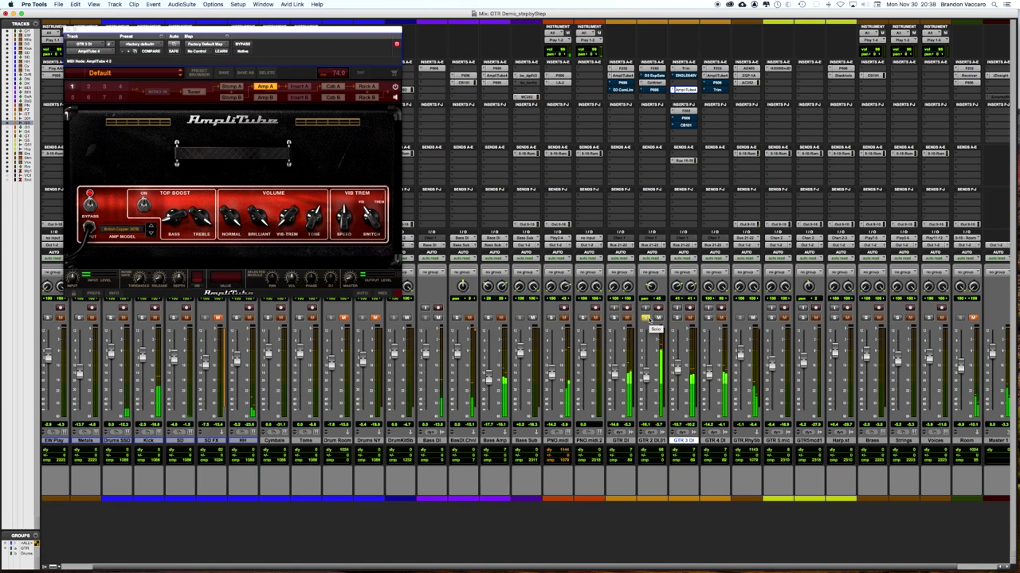
{"action": "left_click", "coordinate": [676, 318]}
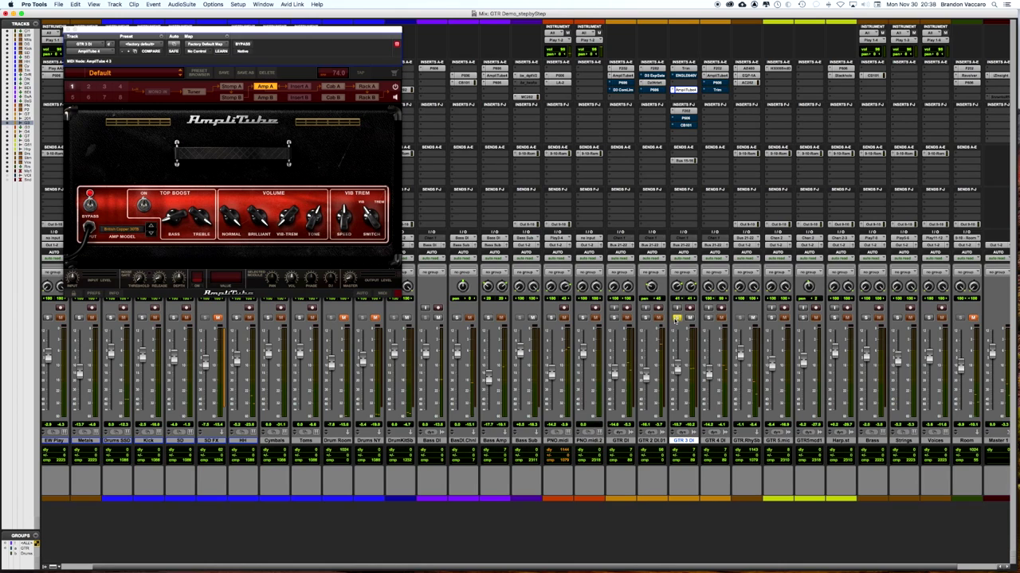
Step: Add solos on GTR 2 DI.01, GTR DI and GTR 4 DI to GTR 3 DI and play all four guitars together
{"action": "left_click", "coordinate": [647, 319]}
{"action": "left_click", "coordinate": [614, 318]}
{"action": "left_click", "coordinate": [708, 319]}
{"action": "key", "text": "space"}
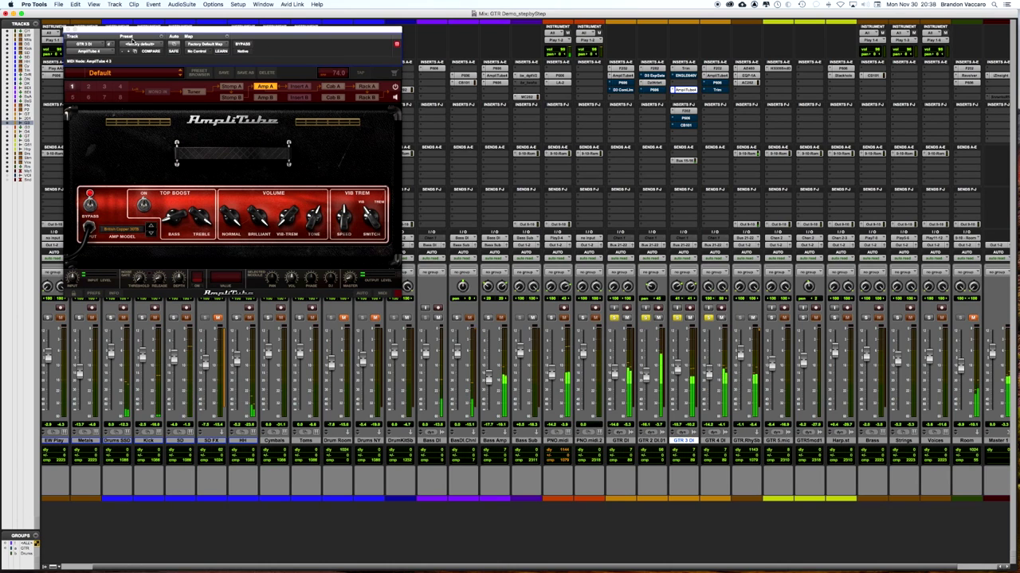
Step: Close the AmpliTube window, stop playback, and switch the GTR 3 DI track to the playlist GTR 3 DI.01 (2)
{"action": "left_click", "coordinate": [68, 30]}
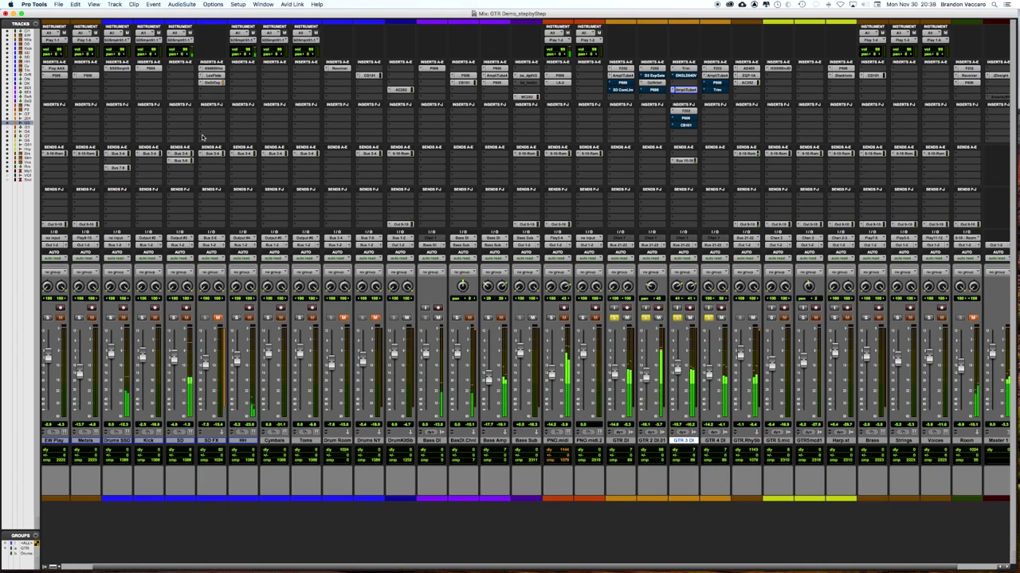
{"action": "key", "text": "super+equal"}
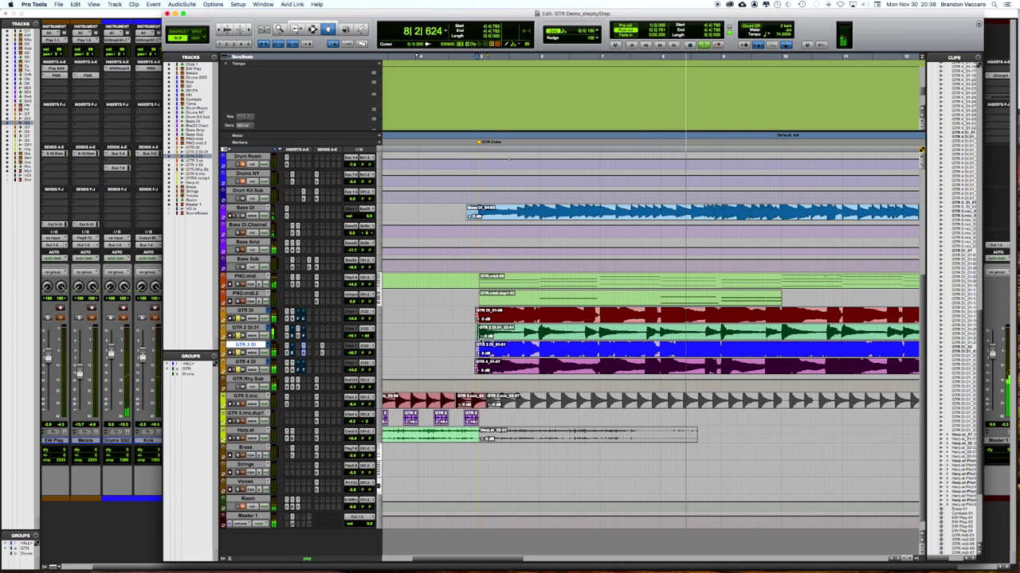
{"action": "key", "text": "space"}
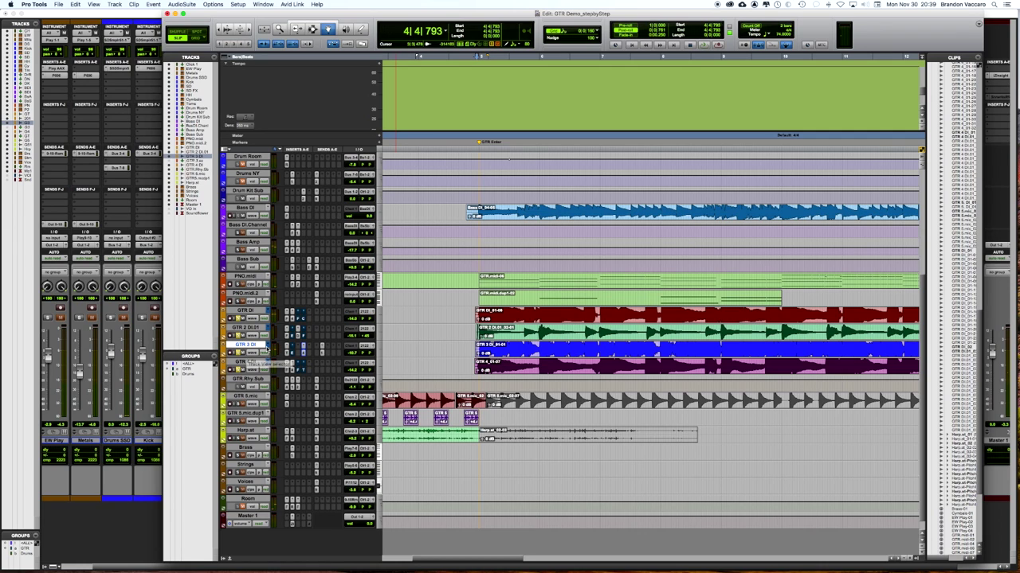
{"action": "left_click", "coordinate": [268, 346]}
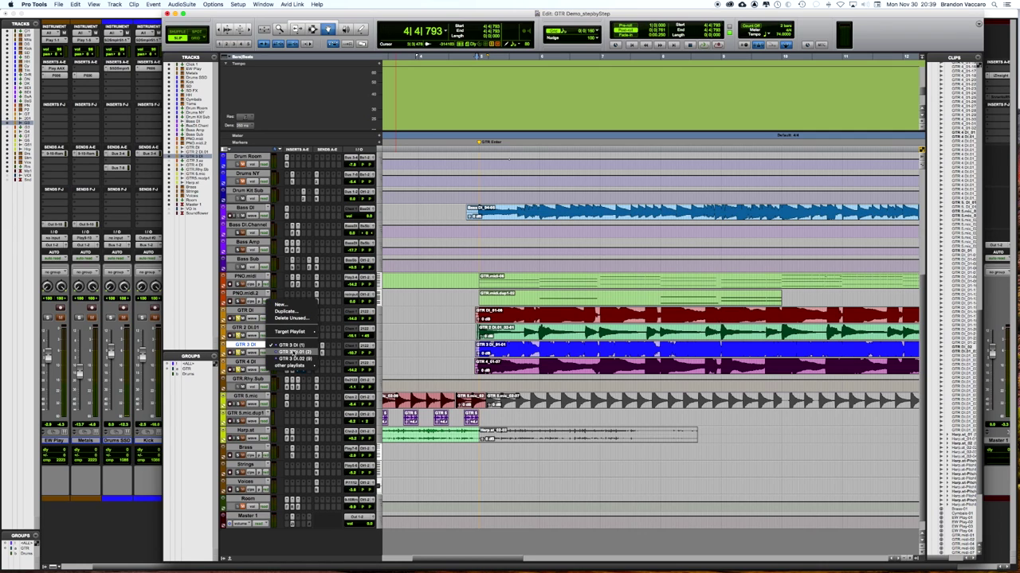
{"action": "left_click", "coordinate": [296, 353]}
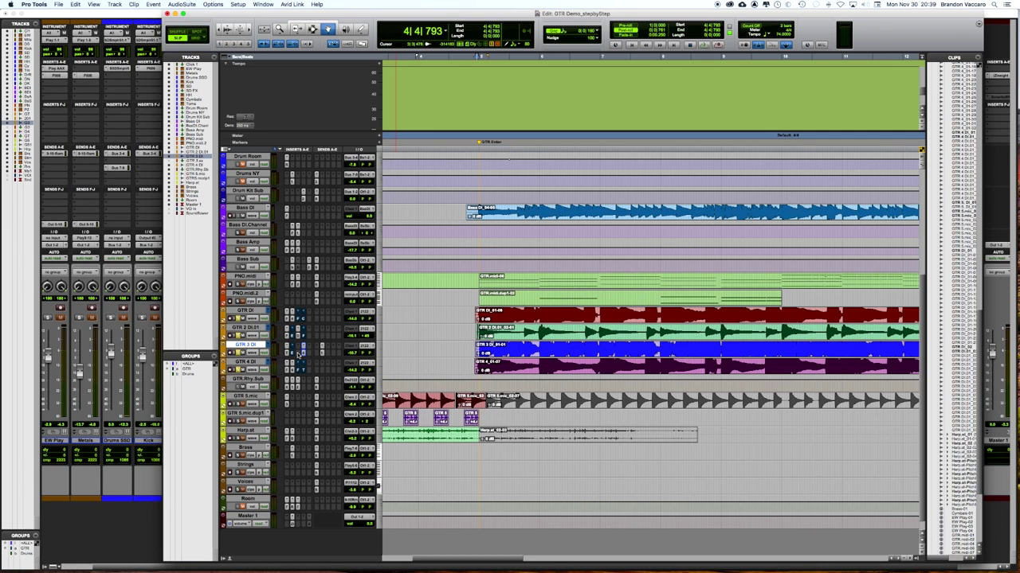
Step: Set the playback start to 4|4|907 near the GTR Enter marker and play the section with the GTR 3 DI.01 playlist
{"action": "left_click", "coordinate": [478, 143]}
{"action": "scroll", "coordinate": [446, 220], "scroll_direction": "left", "scroll_amount": 3}
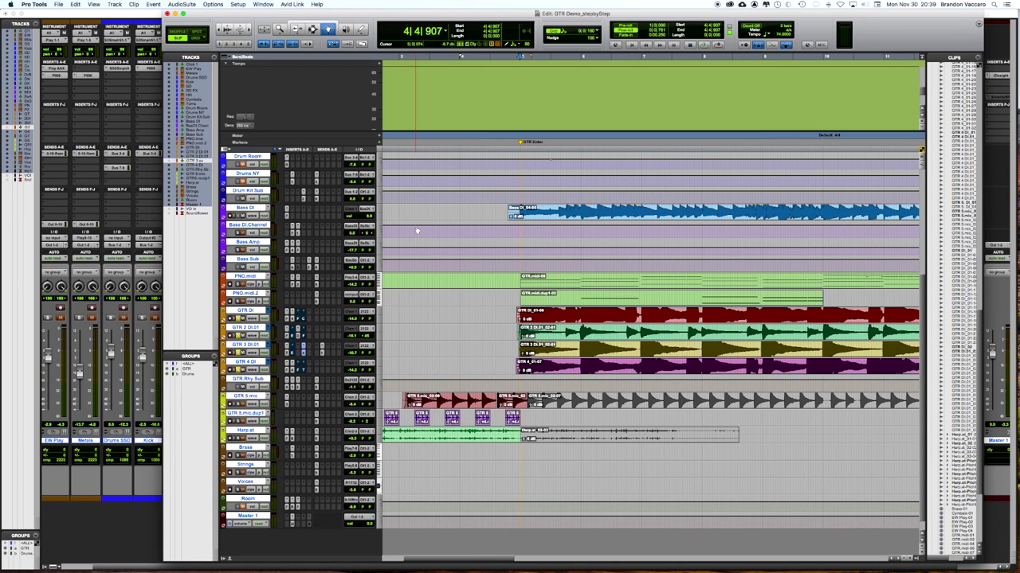
{"action": "scroll", "coordinate": [511, 264], "scroll_direction": "right", "scroll_amount": 8}
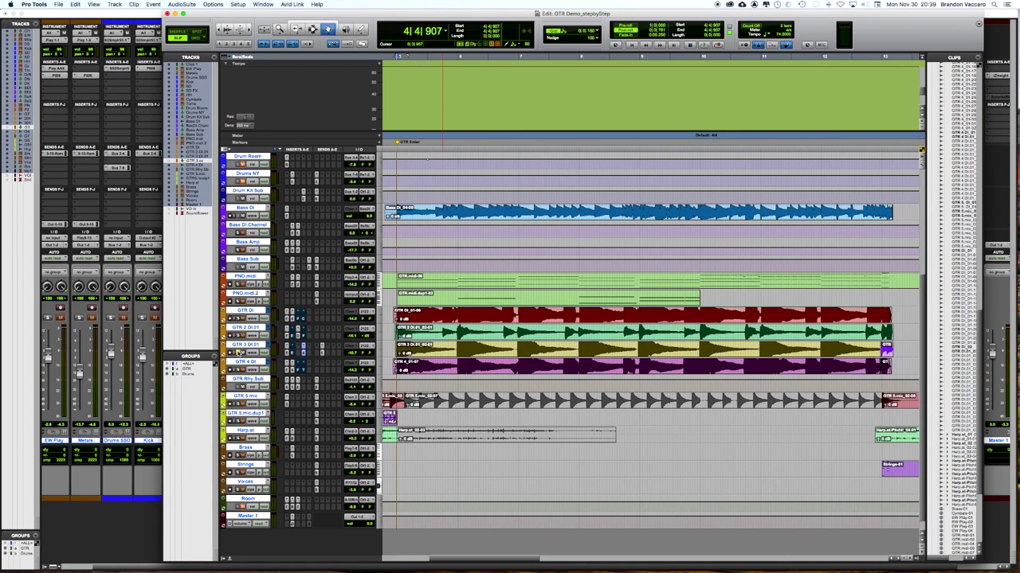
{"action": "key", "text": "space"}
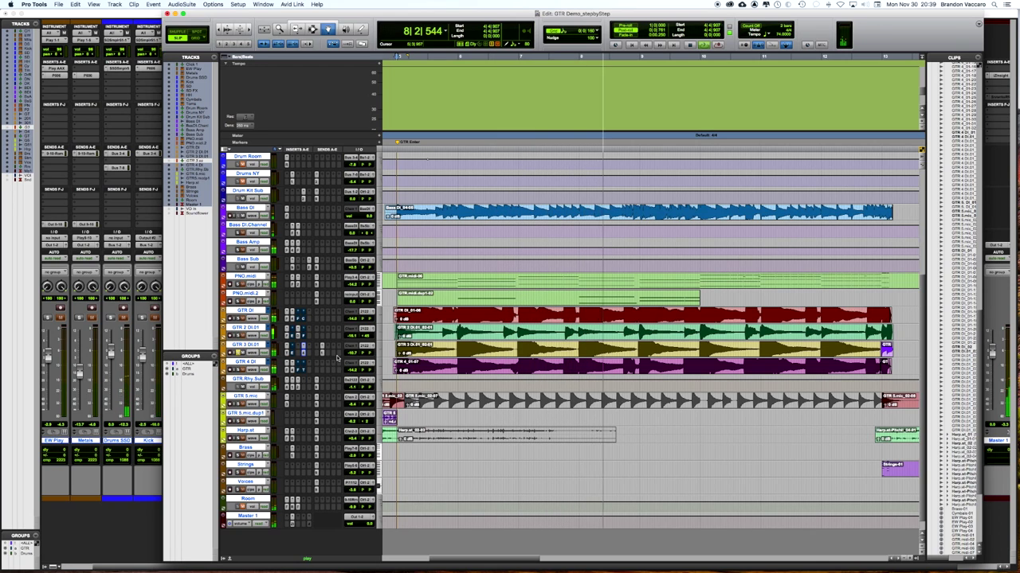
{"action": "key", "text": "space"}
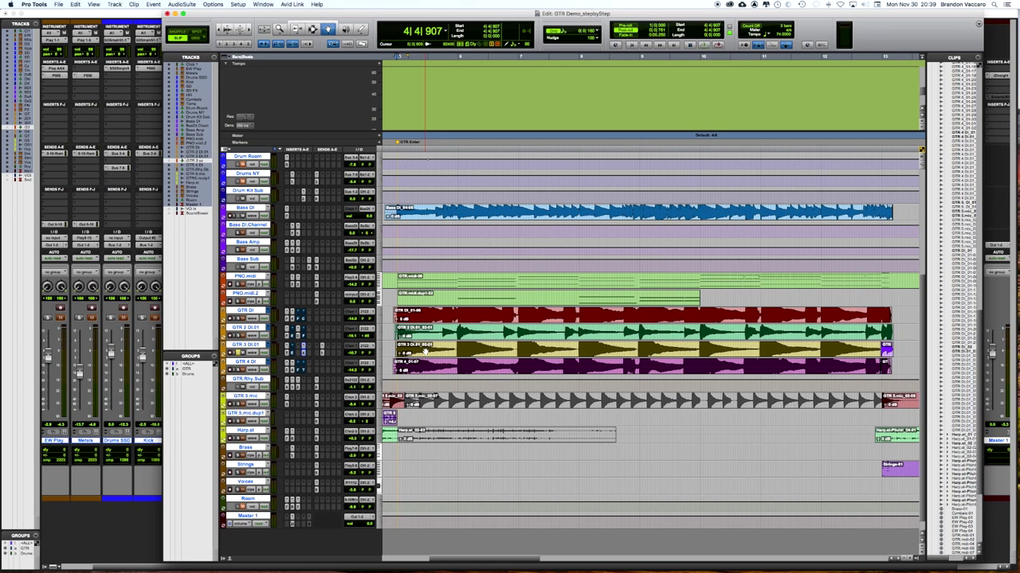
{"action": "scroll", "coordinate": [424, 352], "scroll_direction": "left", "scroll_amount": 3}
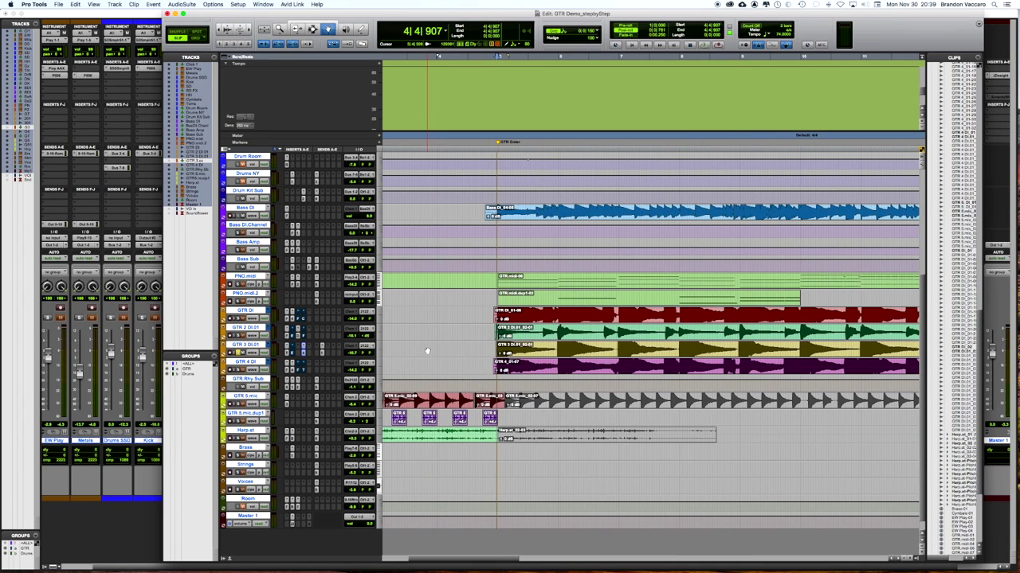
Step: In the Mix window, solo GTR 3 DI.01 on its own and add GTR 2 DI.01, GTR DI and GTR 4 DI back one by one
{"action": "key", "text": "super+equal"}
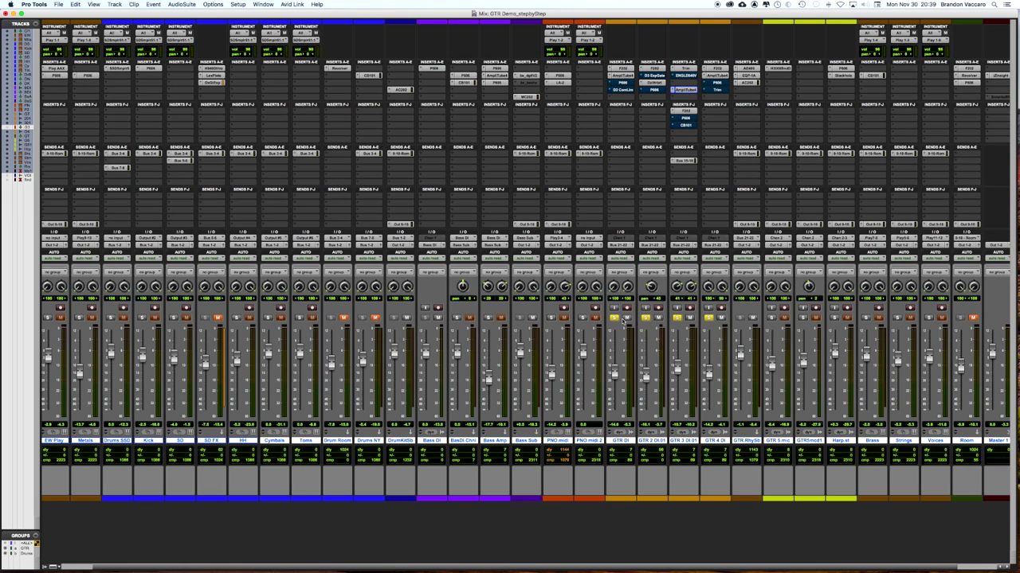
{"action": "key", "text": "space"}
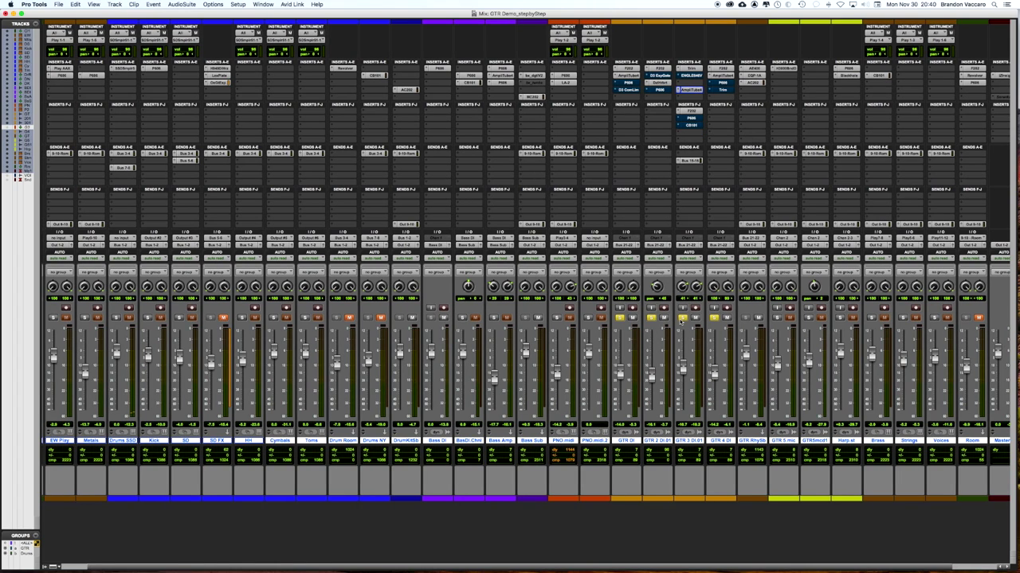
{"action": "left_click", "coordinate": [682, 319], "text": "super"}
{"action": "left_click", "coordinate": [651, 317]}
{"action": "left_click", "coordinate": [620, 317]}
{"action": "left_click", "coordinate": [713, 318]}
Step: Play the four soloed guitars and take the CB101 insert on GTR 3 DI.01 out of bypass
{"action": "key", "text": "space"}
{"action": "left_click", "coordinate": [691, 125], "text": "ctrl+super"}
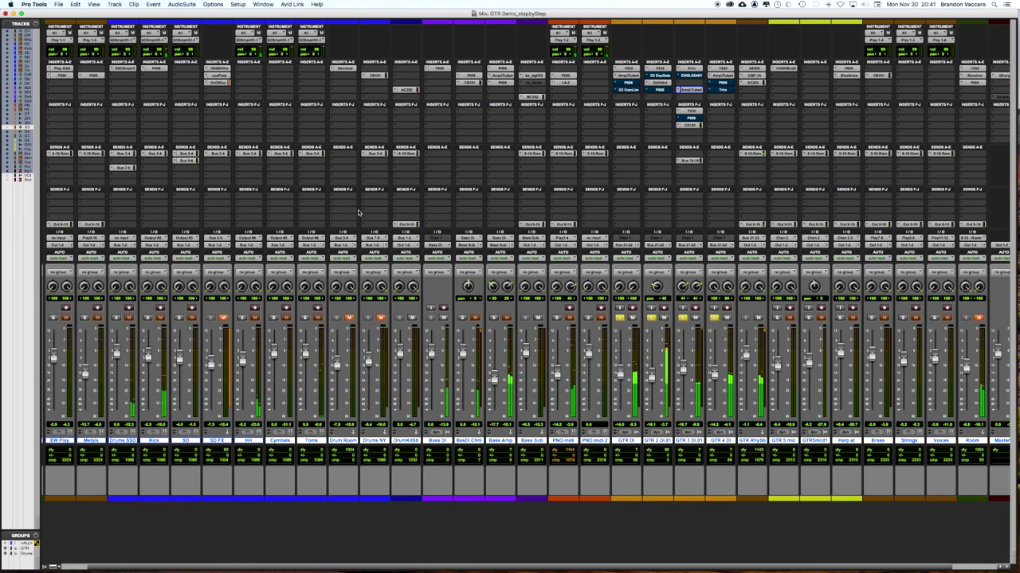
Step: Add solos on Drums SSD, Kick, SD, HH, Cymbals and Toms to the four soloed guitars
{"action": "left_click", "coordinate": [117, 318]}
{"action": "left_click", "coordinate": [147, 318]}
{"action": "left_click", "coordinate": [180, 318]}
{"action": "left_click", "coordinate": [242, 317]}
{"action": "left_click", "coordinate": [273, 317]}
{"action": "left_click", "coordinate": [305, 318]}
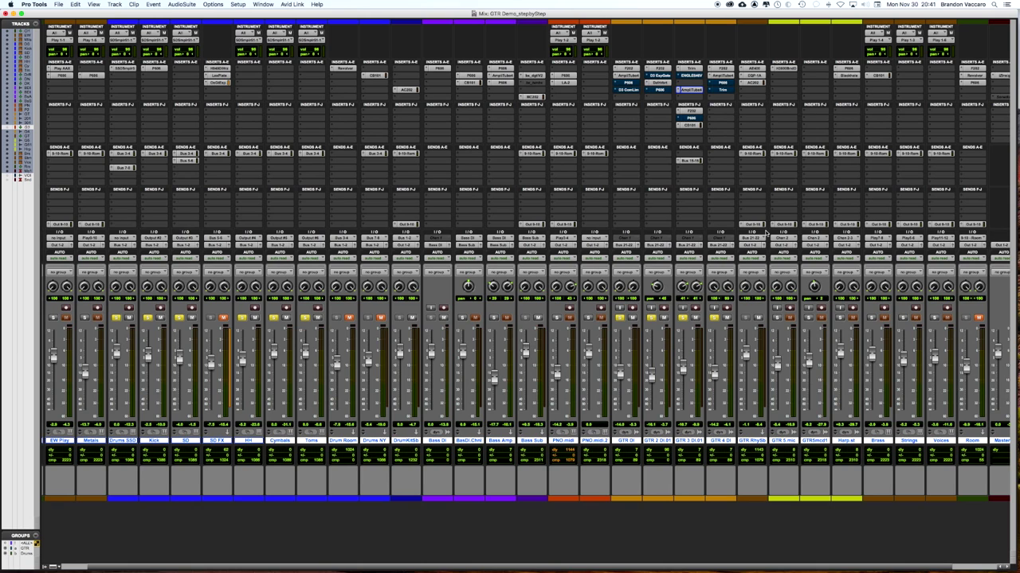
Step: Open the FilterBank F202 insert on GTR DI to examine its filter settings
{"action": "scroll", "coordinate": [672, 169], "scroll_direction": "left", "scroll_amount": 1}
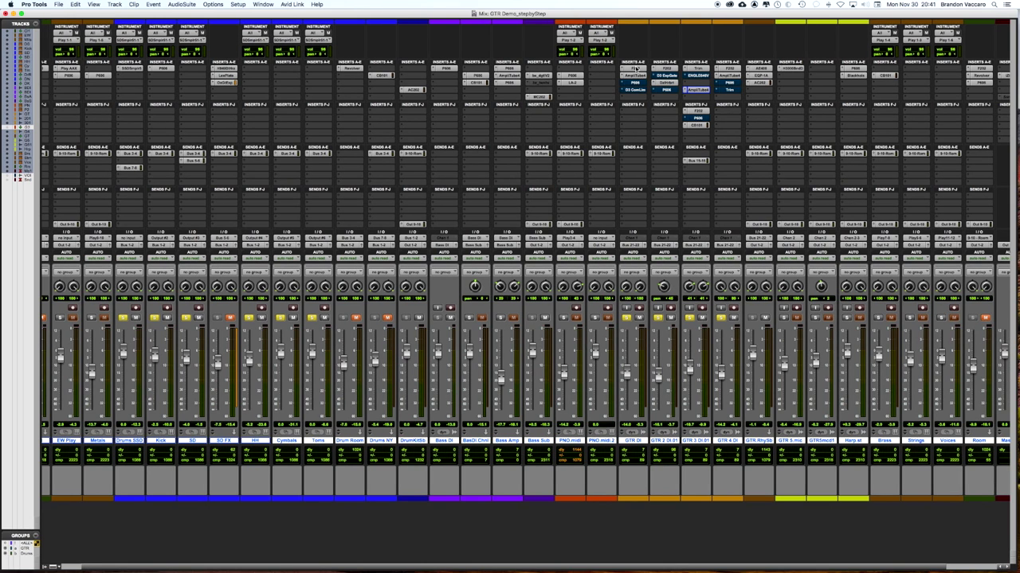
{"action": "left_click", "coordinate": [671, 69]}
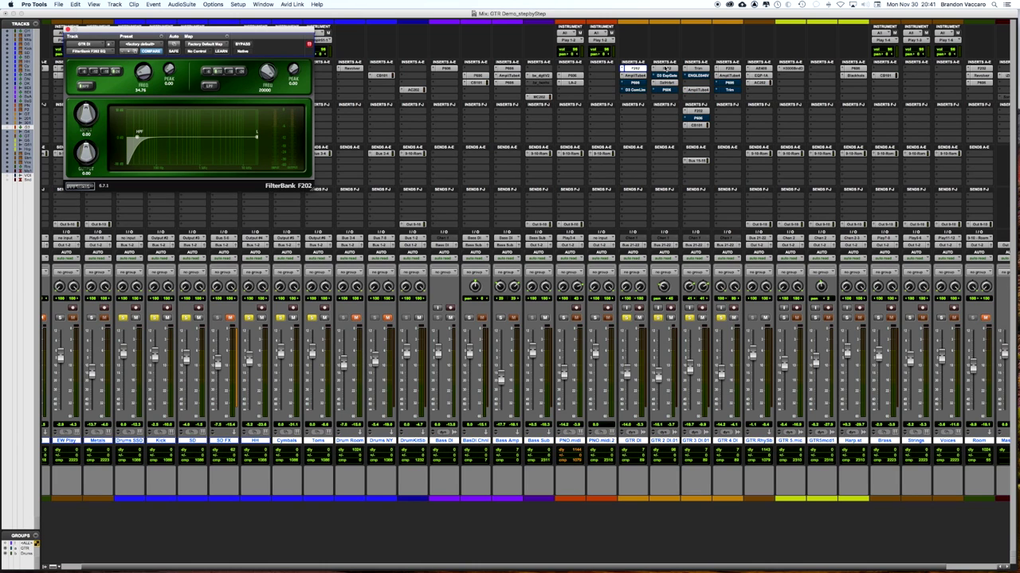
Step: Move the FilterBank F202 window of GTR DI clear of the guitar inserts, recheck its low-end filter setting, and close it
{"action": "left_click_drag", "start_coordinate": [82, 32], "coordinate": [650, 128]}
{"action": "left_click", "coordinate": [638, 126]}
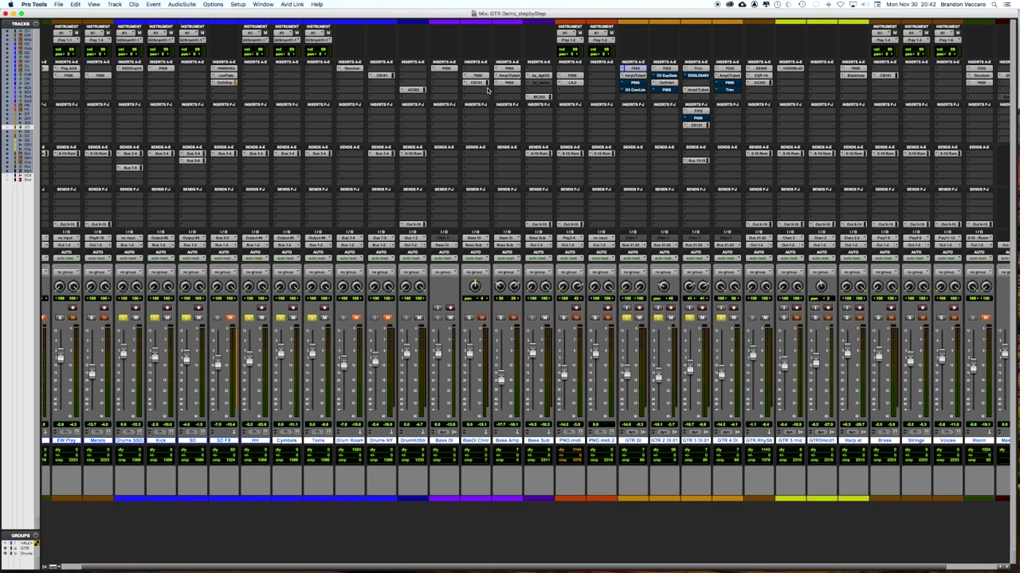
{"action": "left_click", "coordinate": [635, 69]}
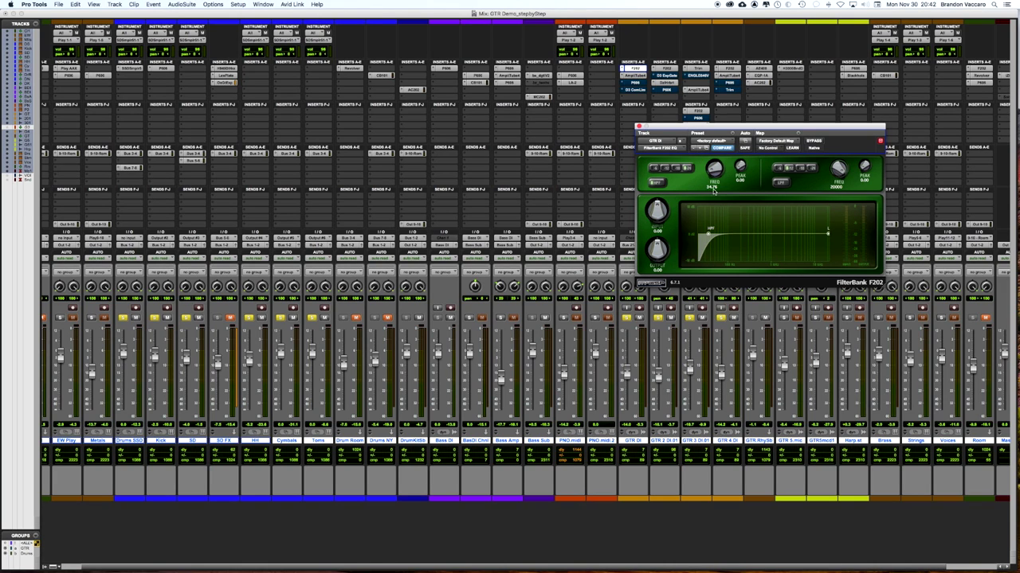
{"action": "left_click", "coordinate": [638, 126]}
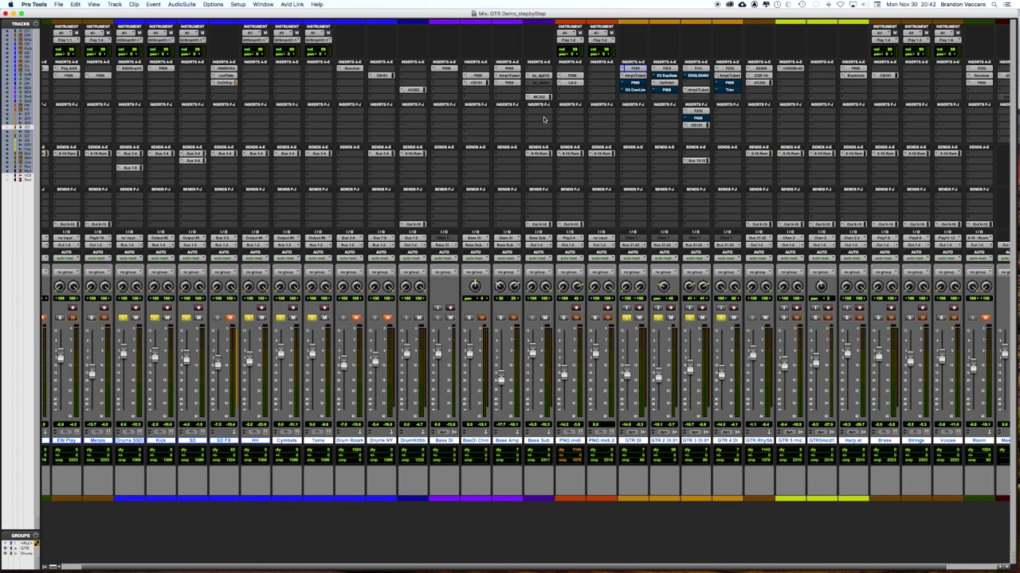
Step: Solo GTR 3 DI.01 on its own and play it to compare its FilterBank F202 insert active and bypassed
{"action": "scroll", "coordinate": [543, 119], "scroll_direction": "right", "scroll_amount": 2}
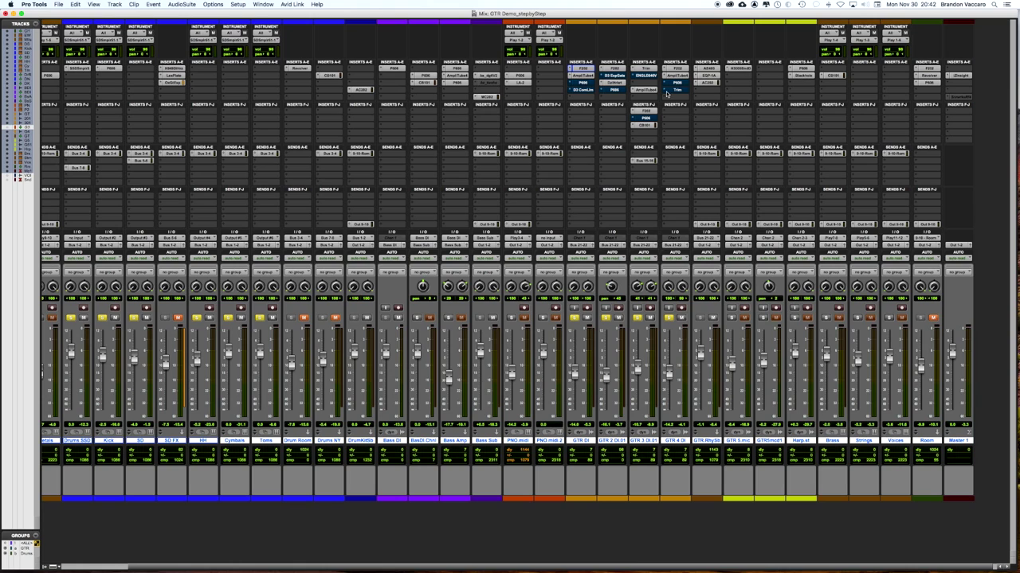
{"action": "left_click", "coordinate": [636, 317]}
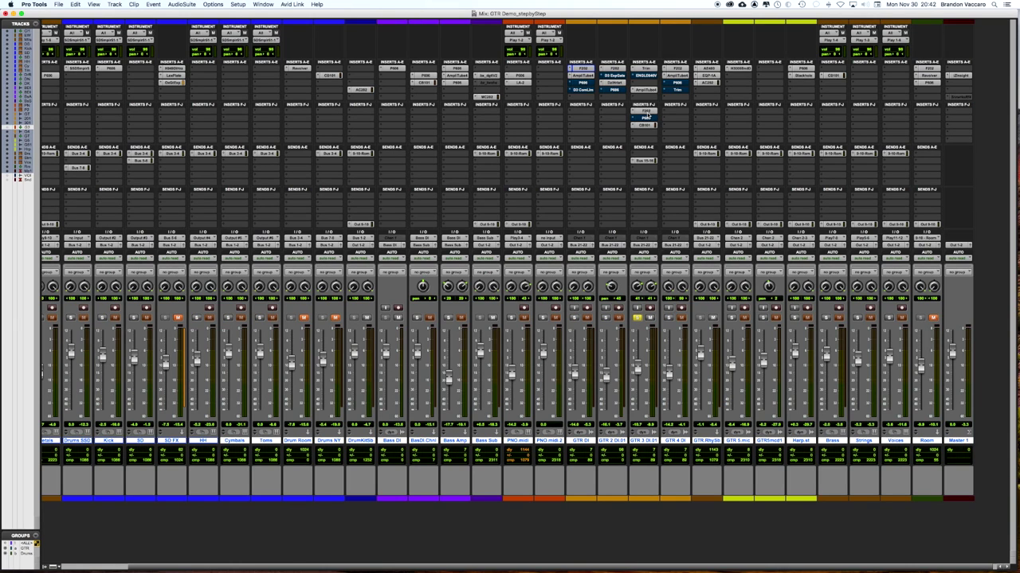
{"action": "left_click", "coordinate": [646, 116]}
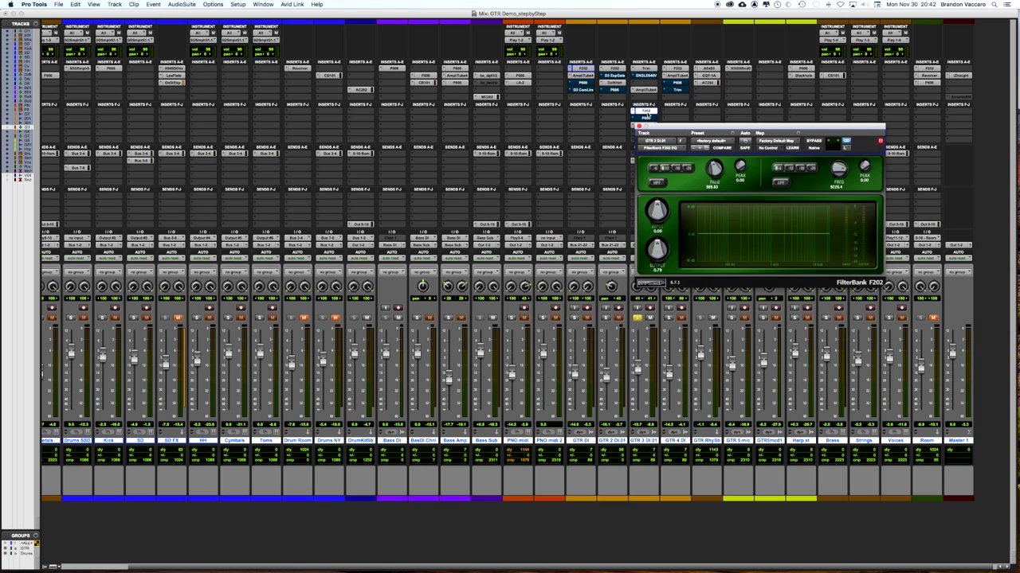
{"action": "left_click_drag", "start_coordinate": [721, 185], "coordinate": [720, 189]}
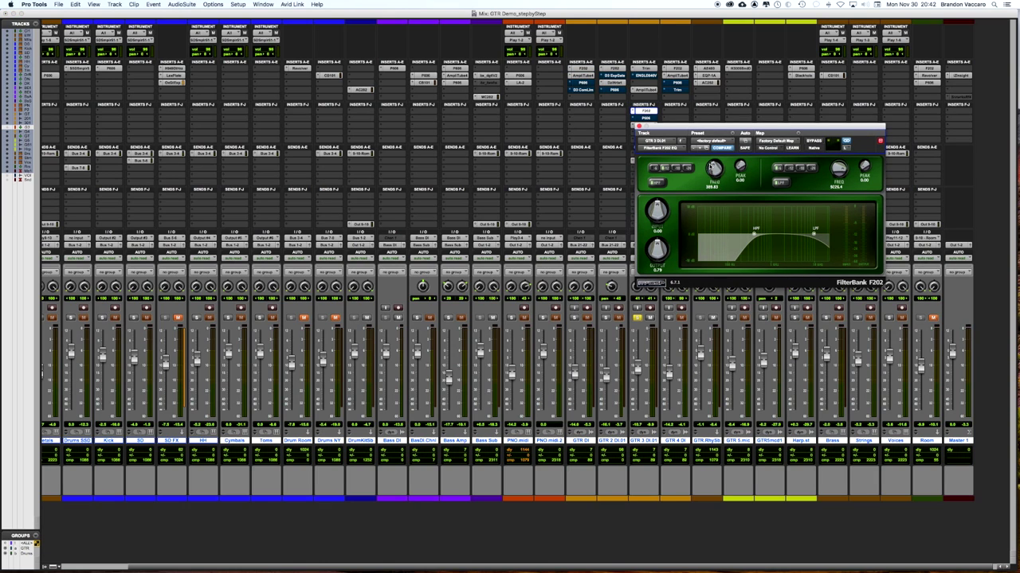
{"action": "key", "text": "space"}
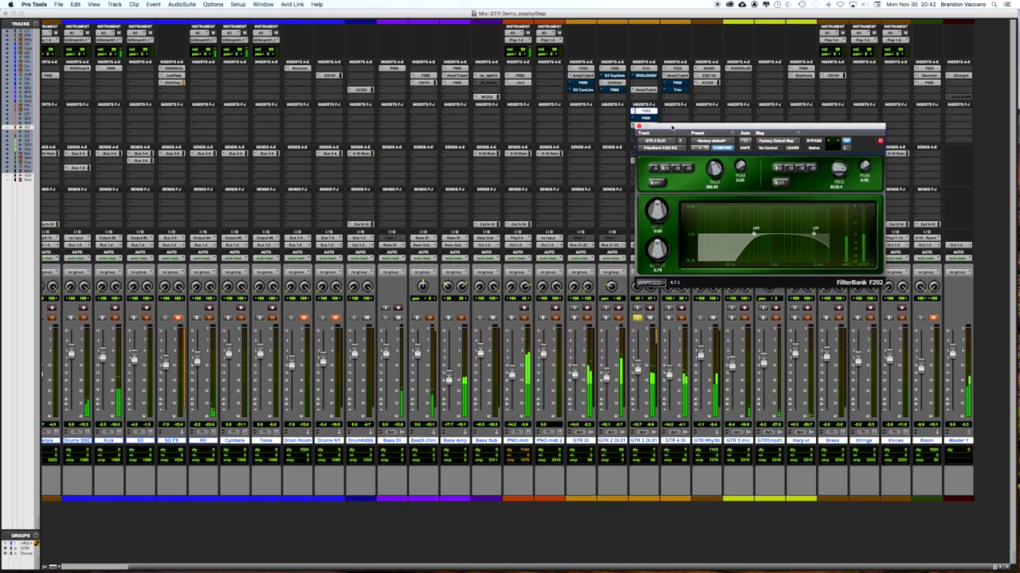
{"action": "left_click", "coordinate": [812, 143]}
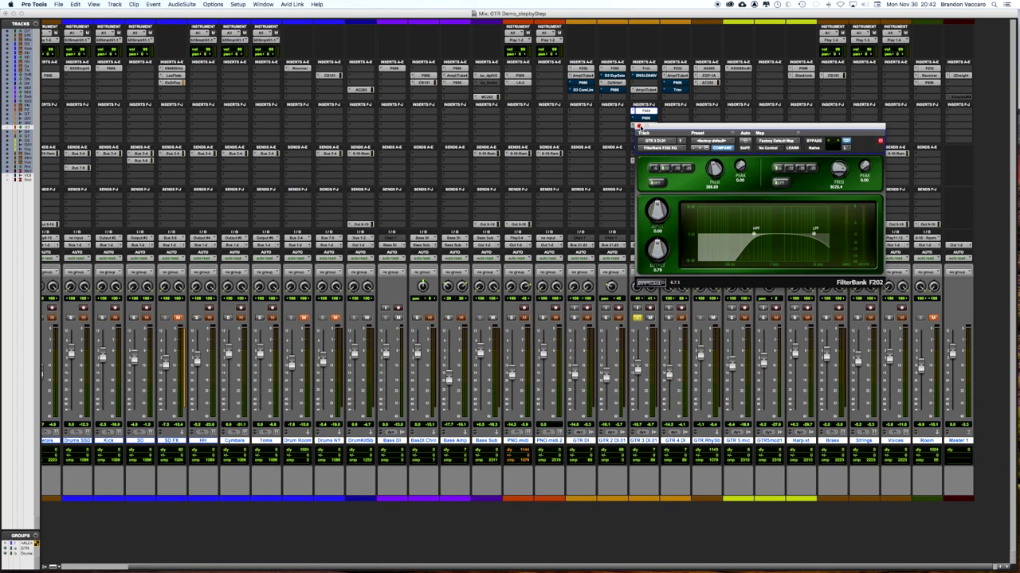
{"action": "left_click", "coordinate": [639, 127]}
{"action": "scroll", "coordinate": [642, 267], "scroll_direction": "right", "scroll_amount": 1}
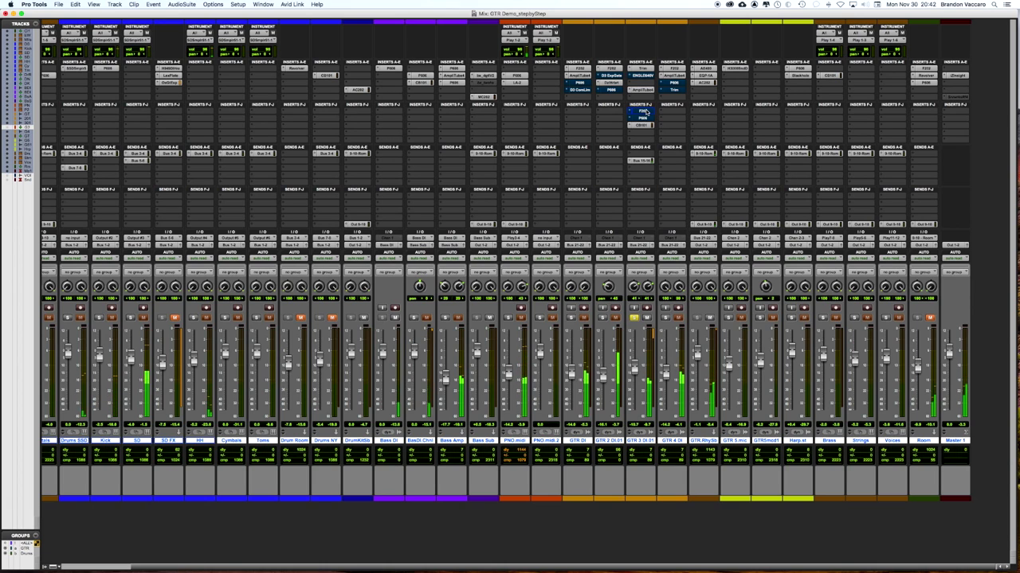
Step: Solo GTR DI, GTR 2 DI.01 and GTR 4 DI.01, and play them with GTR 3 DI.01 to compare its F202 active and bypassed
{"action": "scroll", "coordinate": [685, 124], "scroll_direction": "right", "scroll_amount": 1}
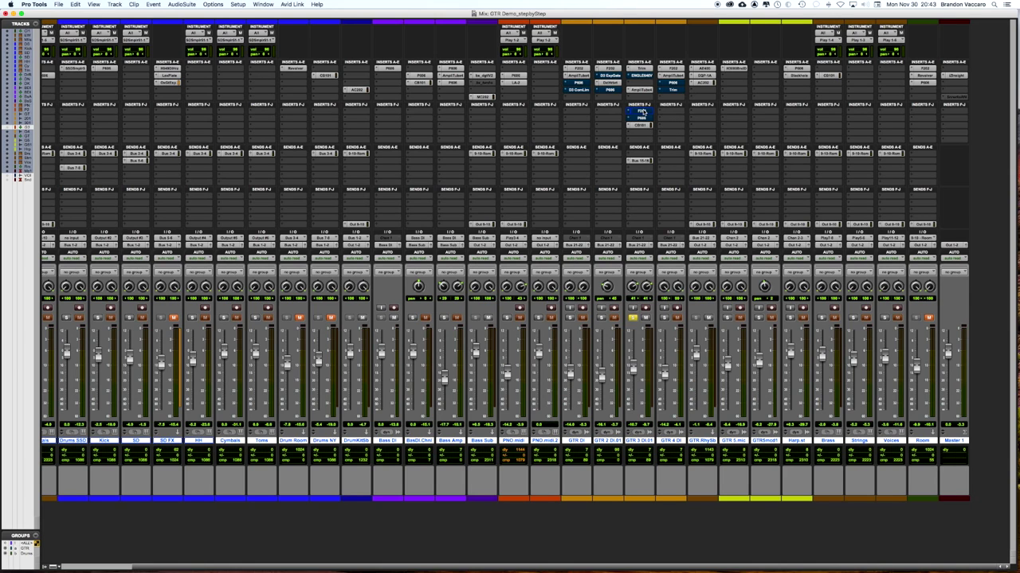
{"action": "scroll", "coordinate": [643, 112], "scroll_direction": "left", "scroll_amount": 1}
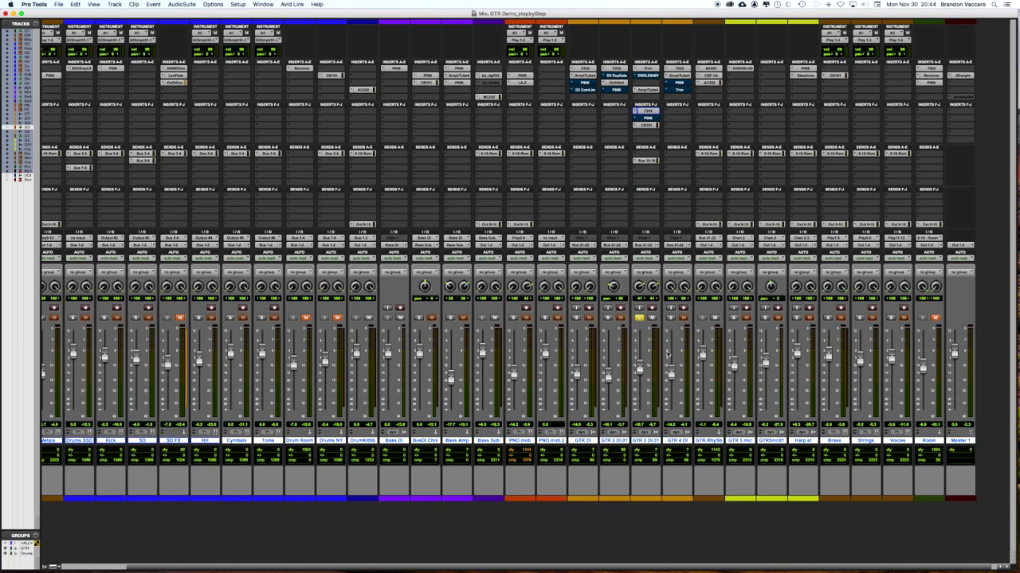
{"action": "left_click", "coordinate": [575, 318]}
{"action": "left_click", "coordinate": [670, 318]}
{"action": "left_click", "coordinate": [607, 318]}
{"action": "key", "text": "space"}
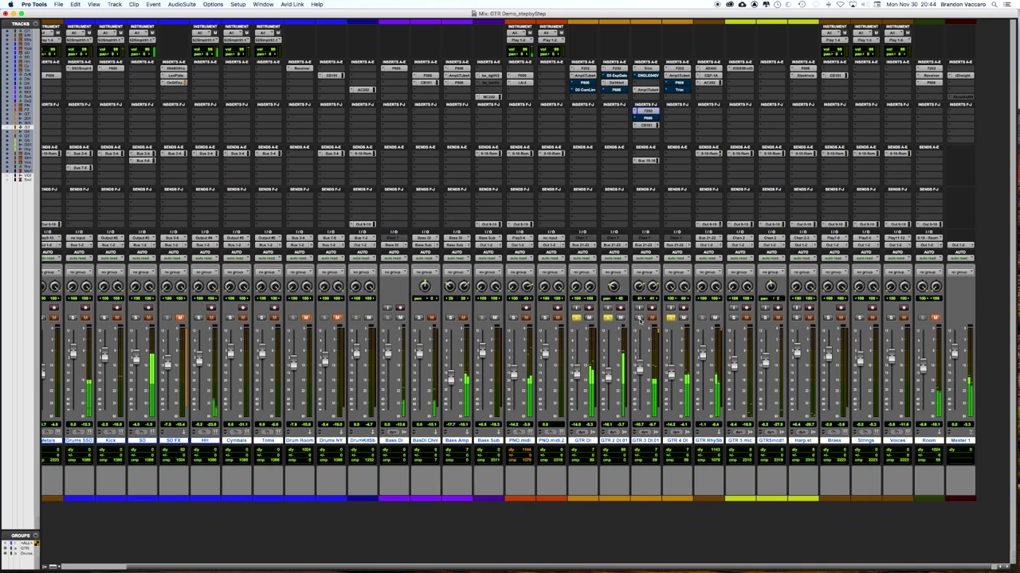
{"action": "left_click", "coordinate": [639, 318]}
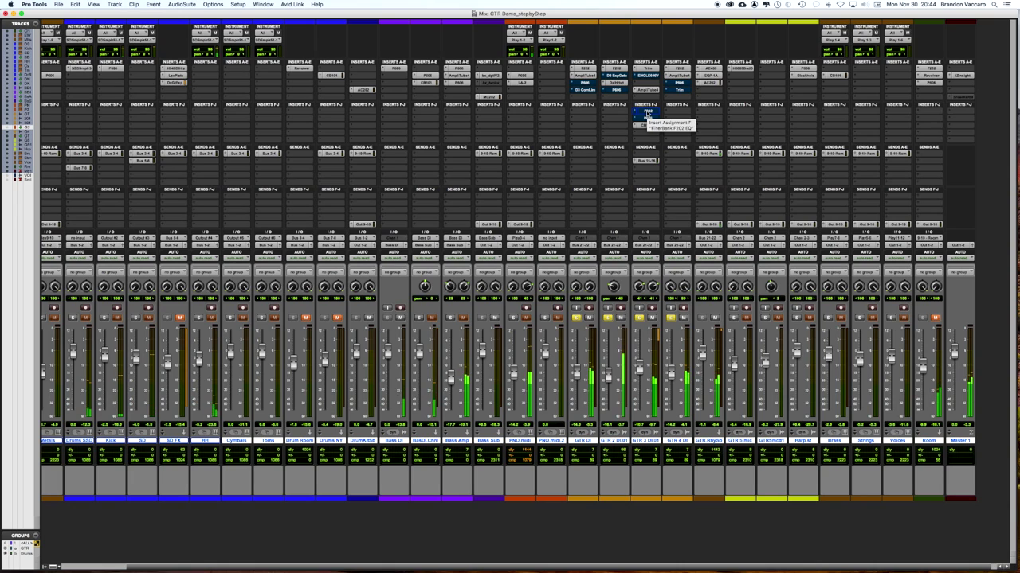
{"action": "left_click", "coordinate": [646, 113]}
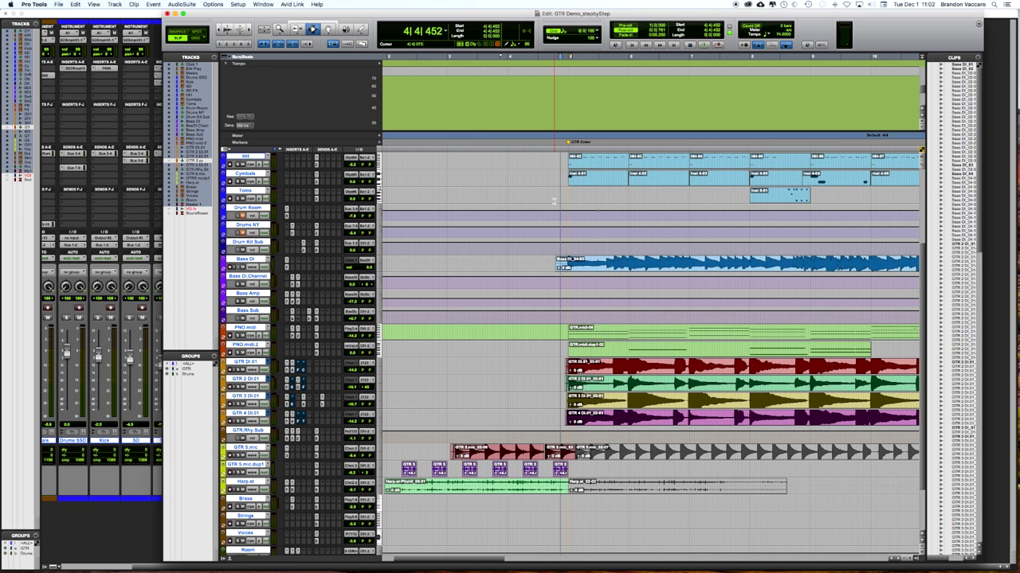
Step: In the Edit window, play the guitar entry zoomed in on the DI clips, and return to the Mix window
{"action": "scroll", "coordinate": [554, 201], "scroll_direction": "left", "scroll_amount": 5}
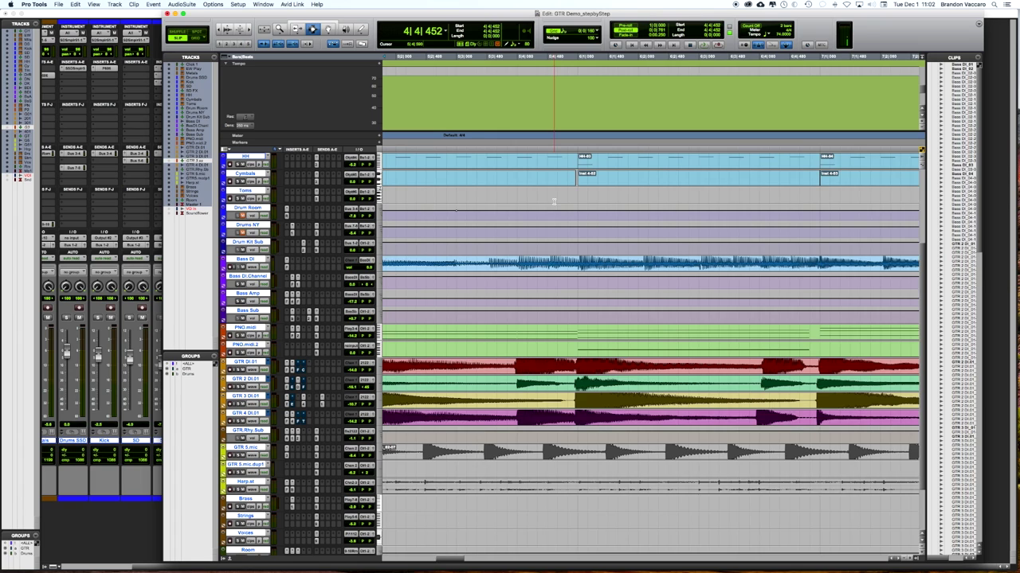
{"action": "key", "text": "space"}
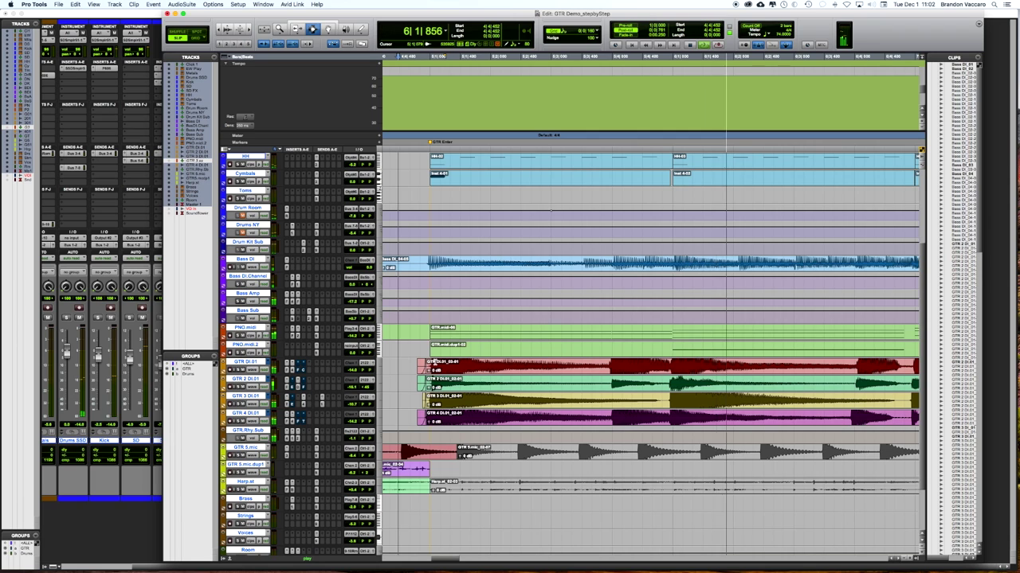
{"action": "key", "text": "super+equal"}
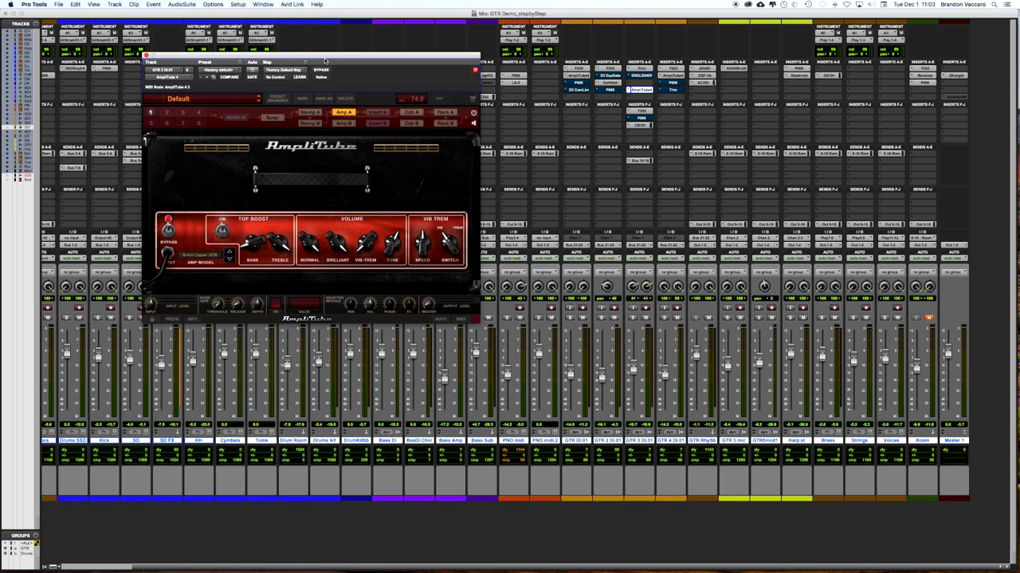
Step: Move the AmpliTube 4 window away from the guitar channels, solo all four guitar DI tracks, and play them
{"action": "left_click_drag", "start_coordinate": [325, 60], "coordinate": [276, 46]}
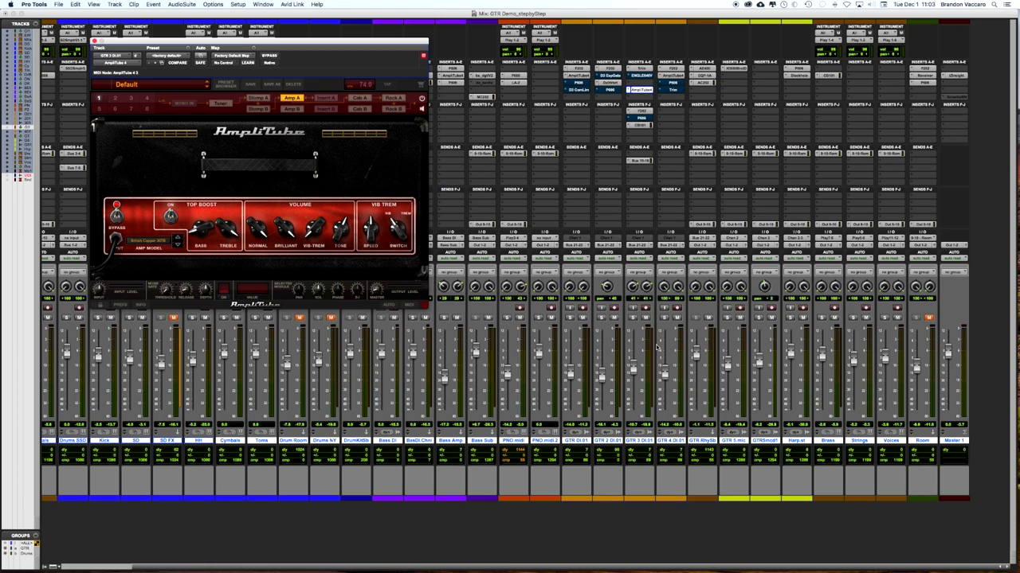
{"action": "scroll", "coordinate": [651, 348], "scroll_direction": "left", "scroll_amount": 1}
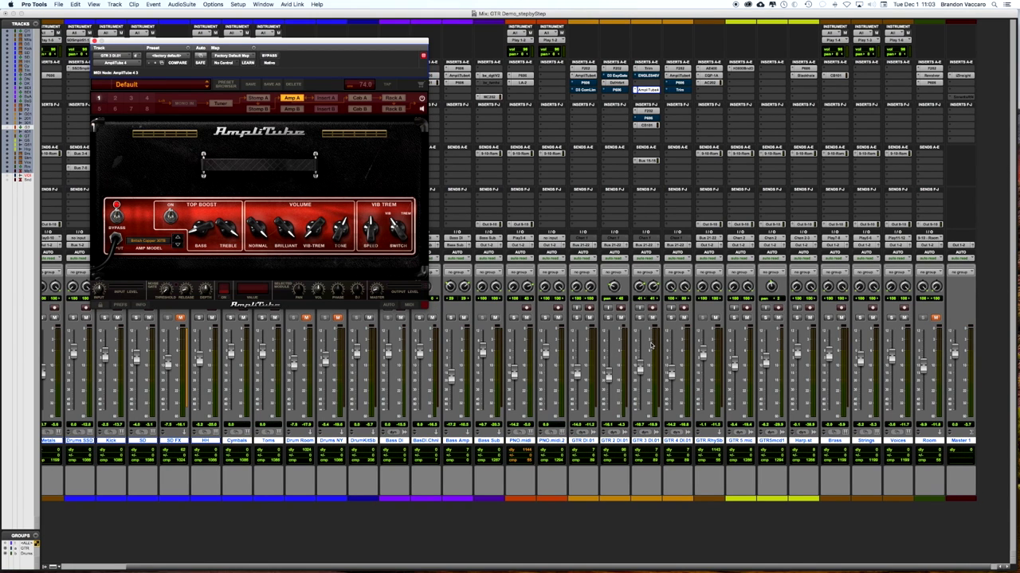
{"action": "left_click", "coordinate": [575, 318]}
{"action": "left_click", "coordinate": [639, 318]}
{"action": "left_click", "coordinate": [671, 317]}
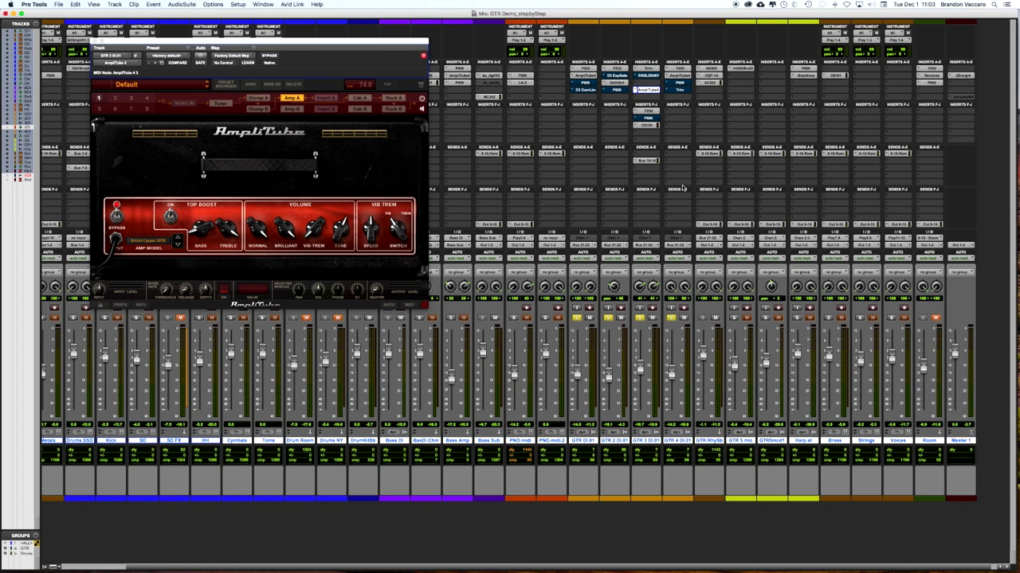
{"action": "key", "text": "space"}
Step: On GTR 3 DI.01, bypass AmpliTube 4, take the ENGL amp insert out of bypass, and open its window
{"action": "left_click", "coordinate": [647, 90], "text": "super"}
{"action": "left_click", "coordinate": [651, 77], "text": "super"}
{"action": "left_click", "coordinate": [650, 75]}
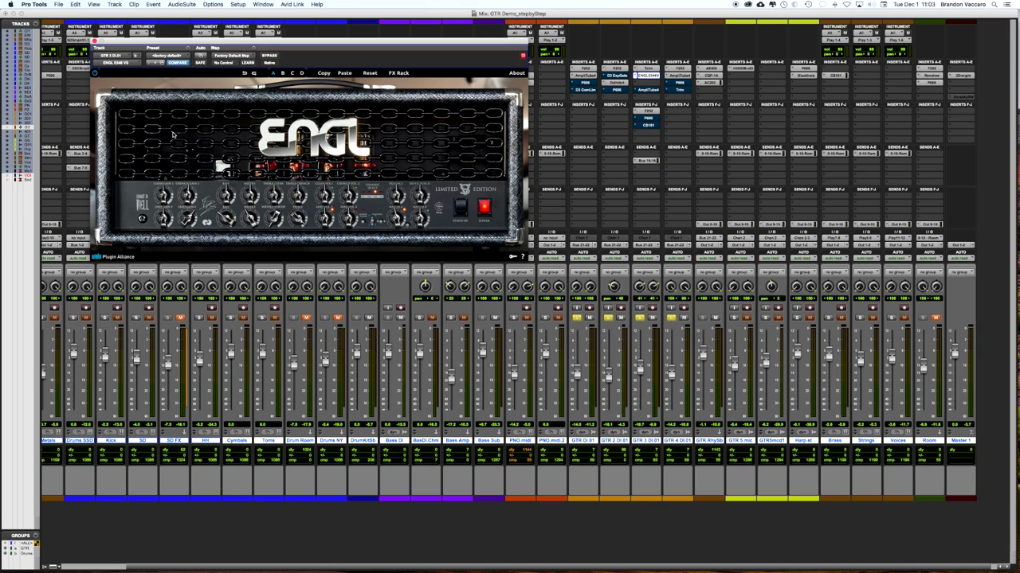
Step: Solo GTR 3 DI.01 alone with the ENGL amp, and add GTR 2 DI.01, GTR DI.01 and GTR 4 DI.01 back one by one
{"action": "left_click", "coordinate": [640, 317]}
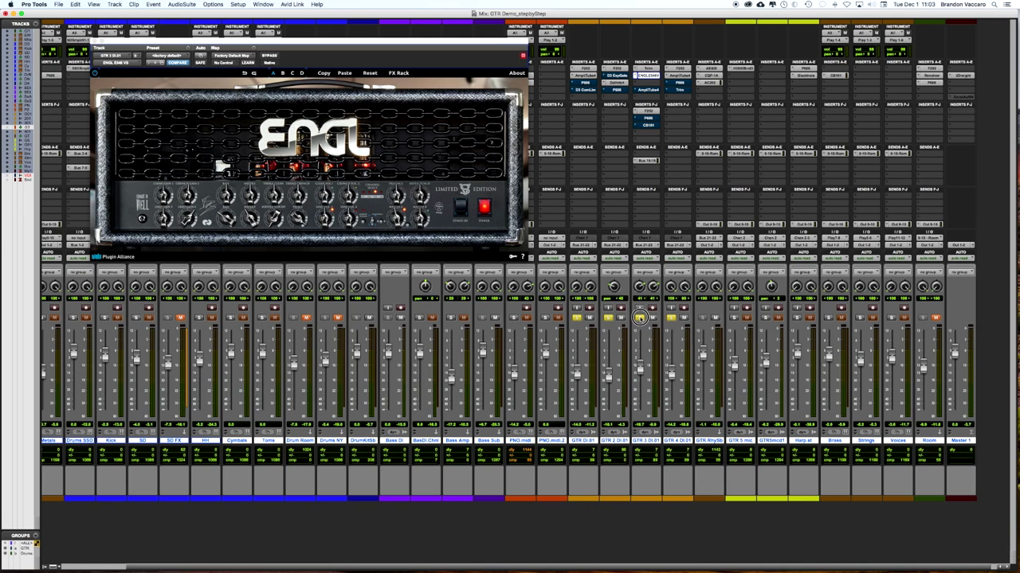
{"action": "left_click", "coordinate": [643, 317], "text": "super"}
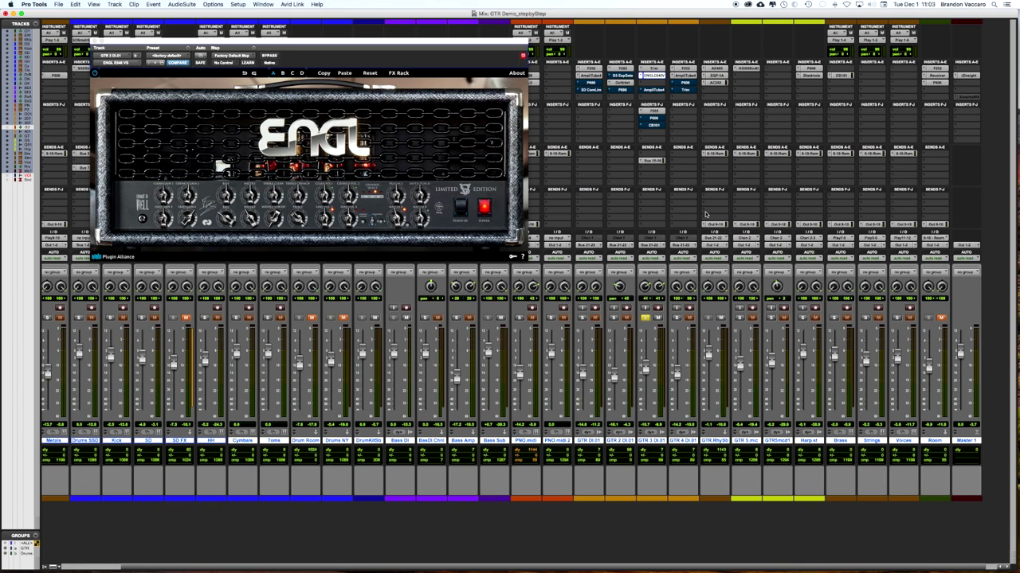
{"action": "scroll", "coordinate": [704, 212], "scroll_direction": "right", "scroll_amount": 1}
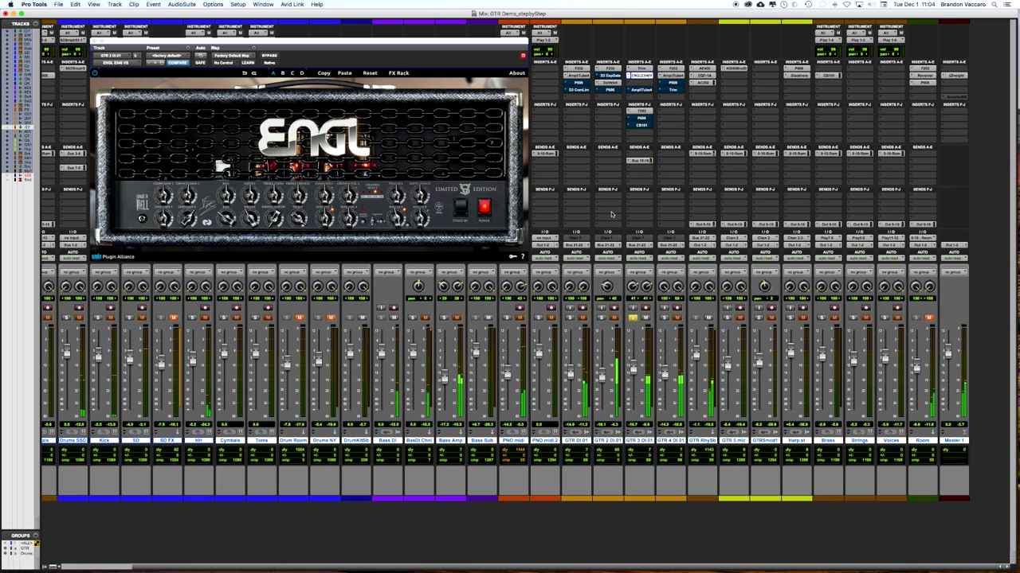
{"action": "left_click", "coordinate": [601, 317]}
{"action": "left_click", "coordinate": [570, 319]}
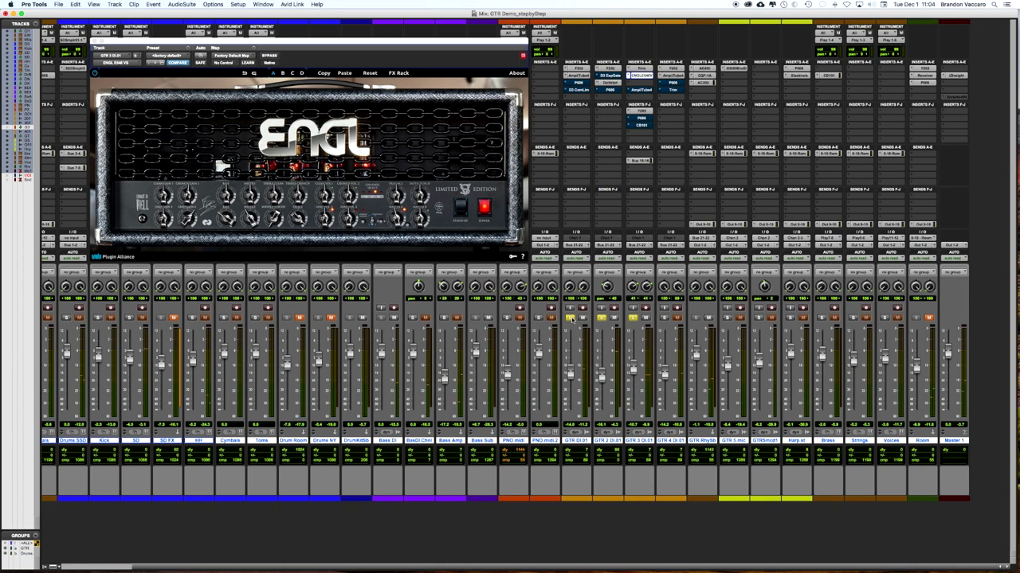
{"action": "left_click", "coordinate": [663, 317]}
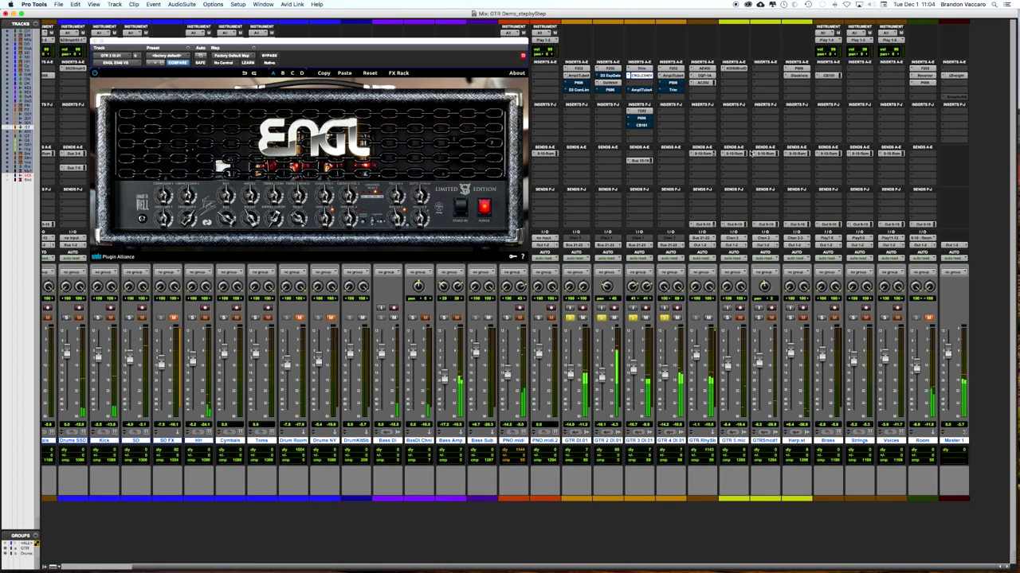
Step: Add solos on Kick, SD, HH, Cymbals, Toms and Drums SSD to the four soloed guitars during playback
{"action": "left_click", "coordinate": [97, 317]}
{"action": "left_click", "coordinate": [129, 317]}
{"action": "left_click", "coordinate": [192, 317]}
{"action": "left_click", "coordinate": [224, 317]}
{"action": "left_click", "coordinate": [255, 317]}
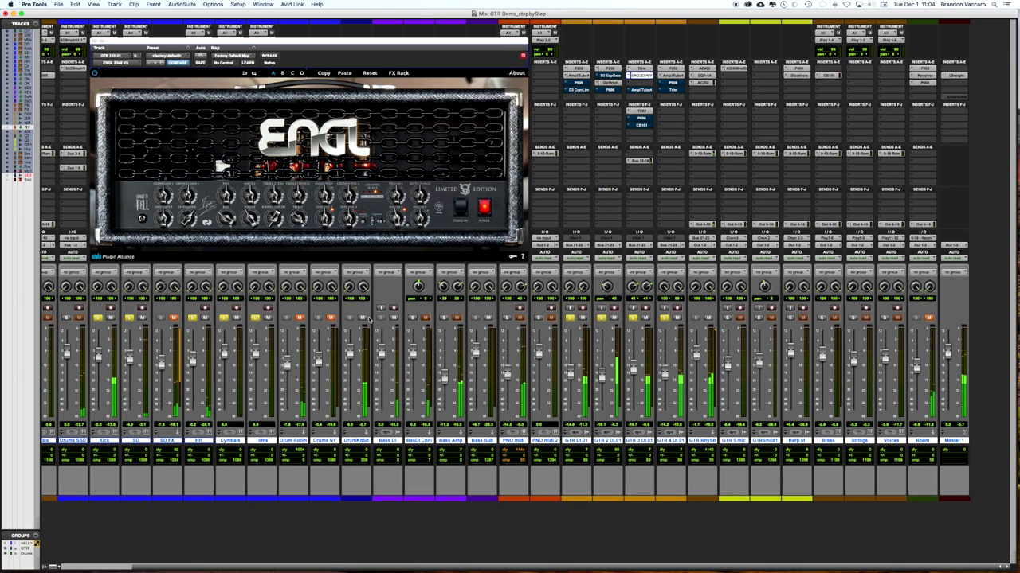
{"action": "left_click", "coordinate": [67, 318]}
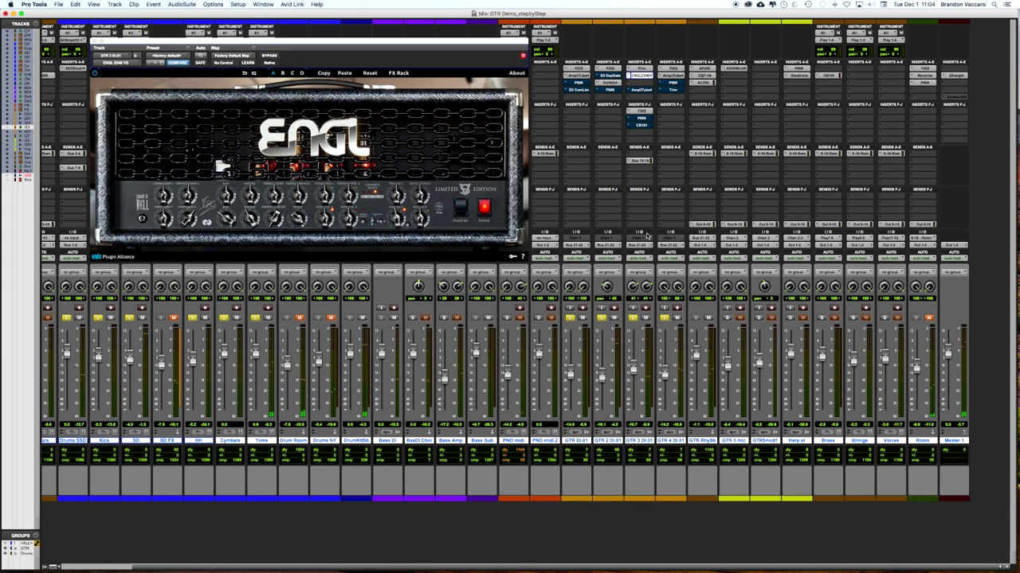
Step: Switch to the Edit window, close the ENGL amp window, and examine the guitar clips across the arrangement
{"action": "key", "text": "super+equal"}
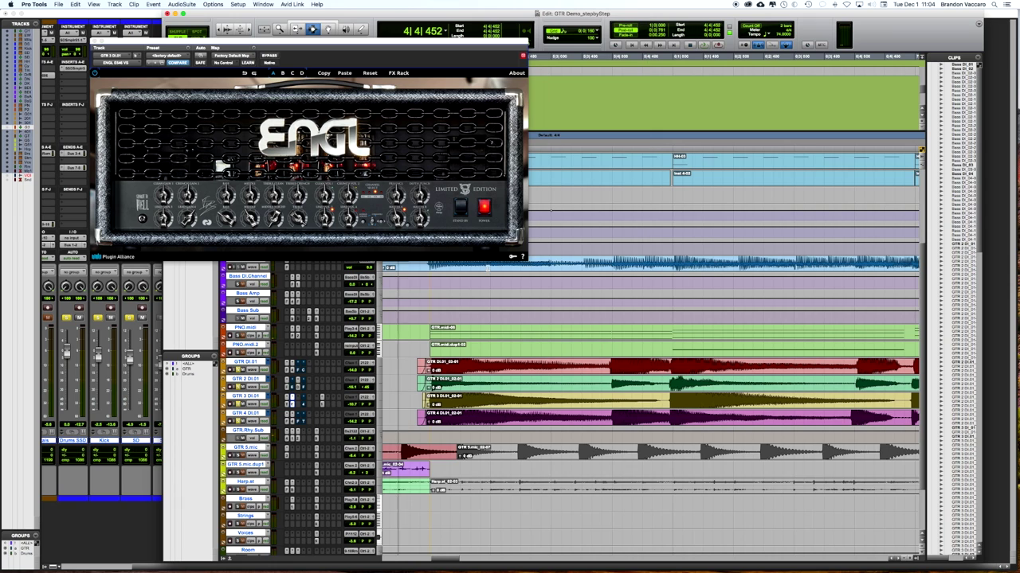
{"action": "scroll", "coordinate": [606, 245], "scroll_direction": "down", "scroll_amount": 3}
{"action": "key", "text": "super+w"}
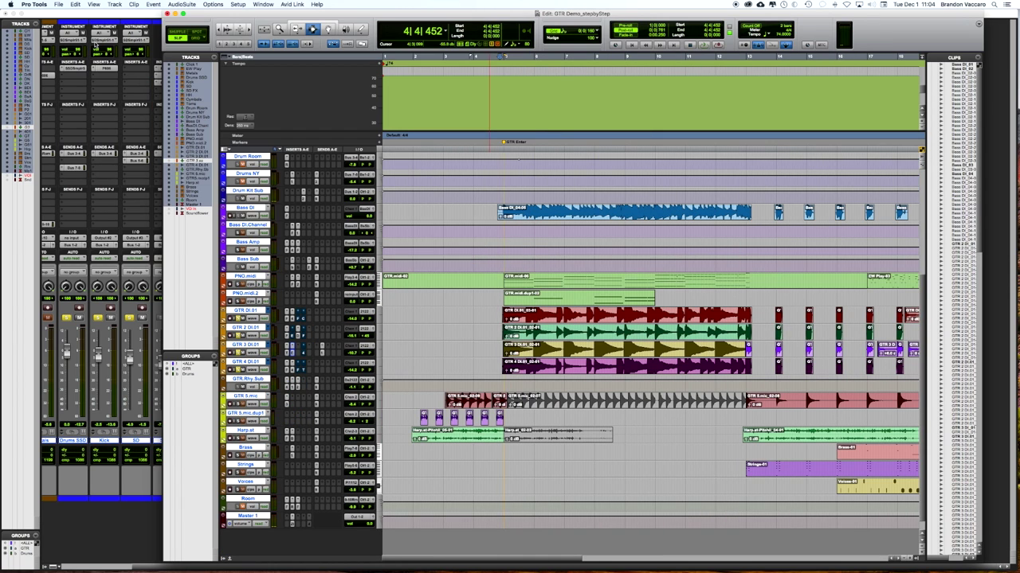
{"action": "key", "text": "super+bracketleft"}
{"action": "key", "text": "super+bracketleft"}
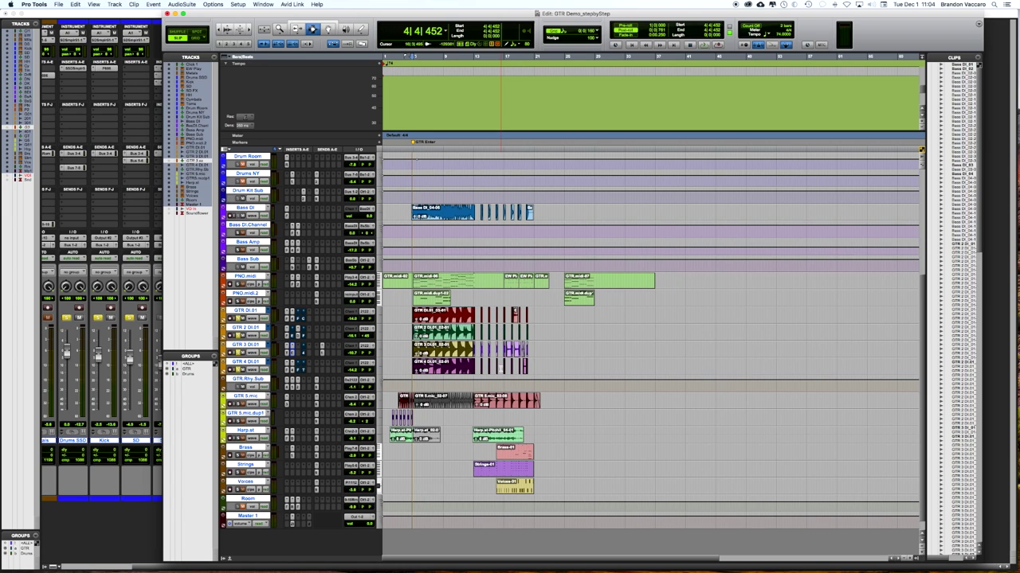
{"action": "scroll", "coordinate": [491, 360], "scroll_direction": "up", "scroll_amount": 5}
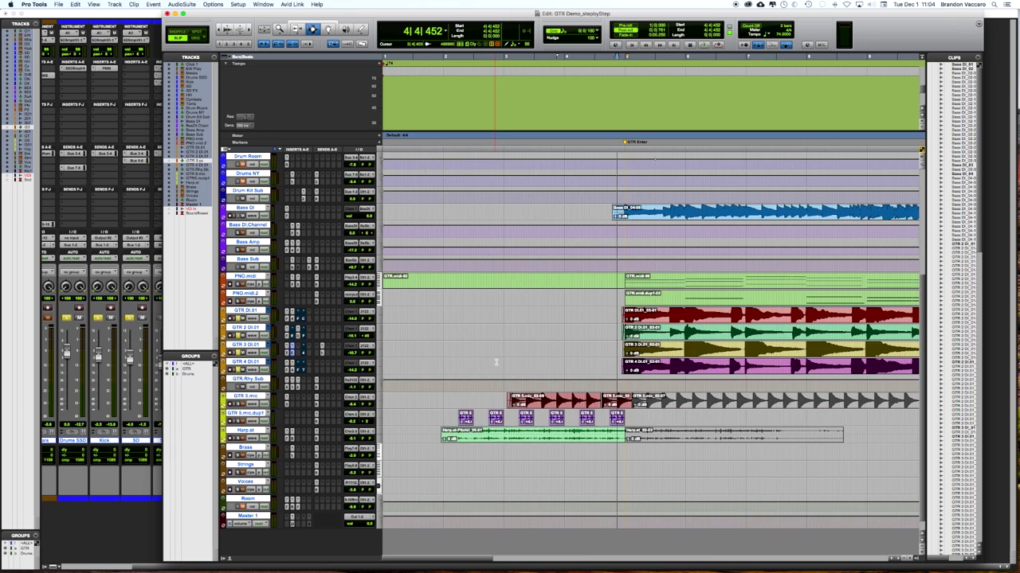
{"action": "scroll", "coordinate": [495, 363], "scroll_direction": "left", "scroll_amount": 4}
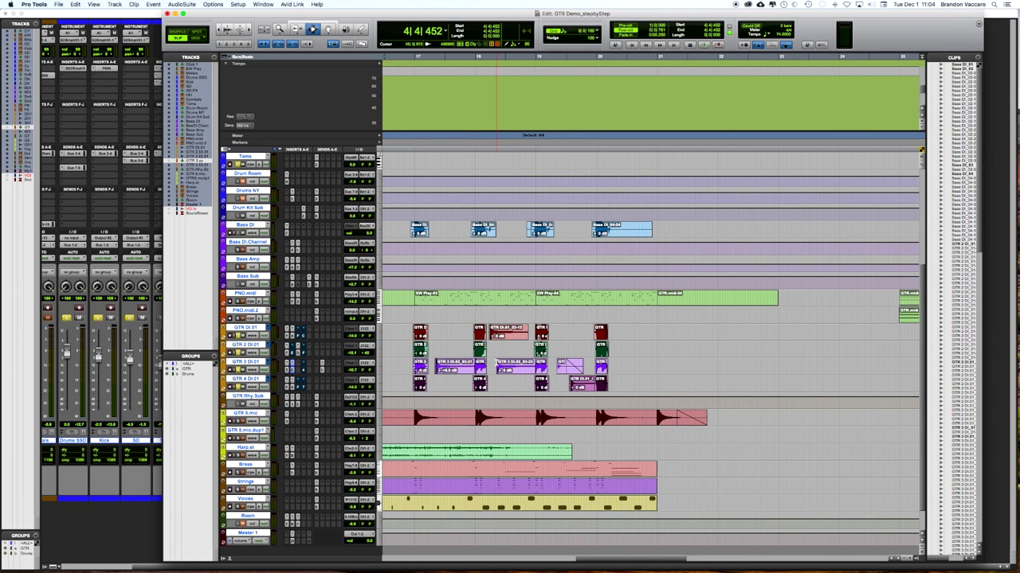
{"action": "scroll", "coordinate": [443, 362], "scroll_direction": "left", "scroll_amount": 10}
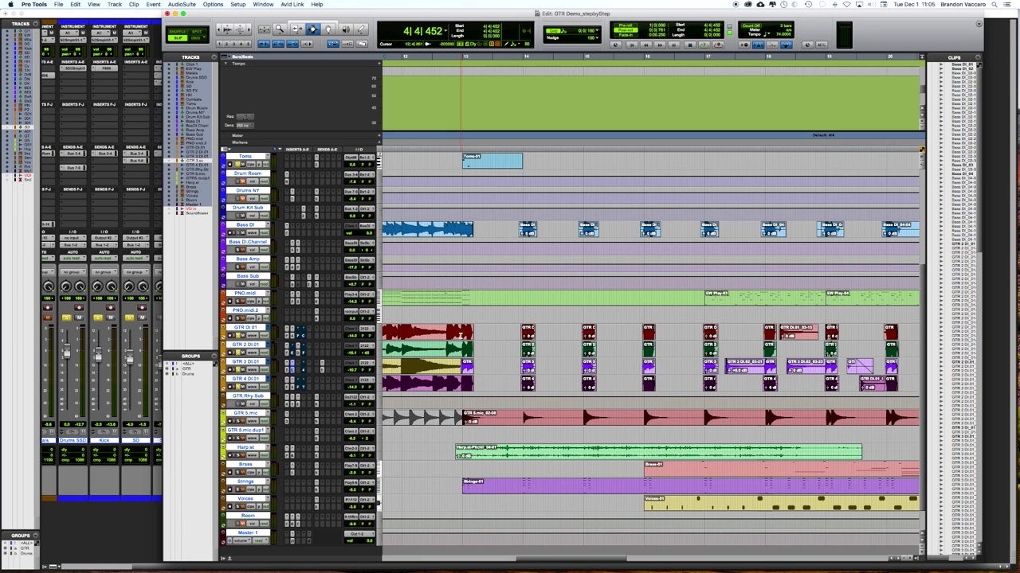
Step: Play the soloed guitars from just before bar 13 on GTR DI.01 into bar 14, and stop playback
{"action": "left_click", "coordinate": [460, 332]}
{"action": "key", "text": "space"}
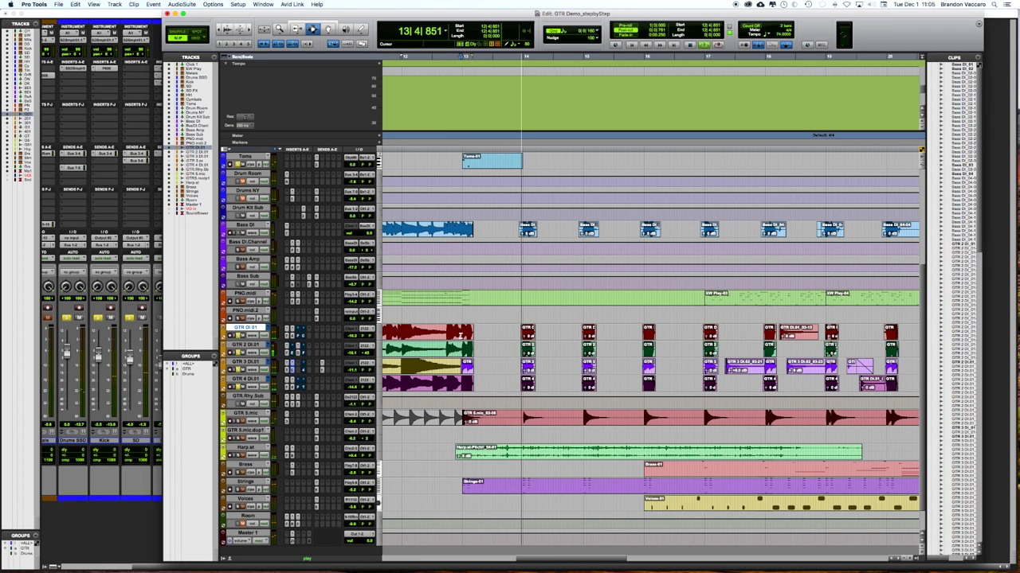
{"action": "key", "text": "space"}
Step: Set the playback start on EW Play just before its first clip at bar 13 and play it with the guitars
{"action": "scroll", "coordinate": [460, 334], "scroll_direction": "up", "scroll_amount": 5}
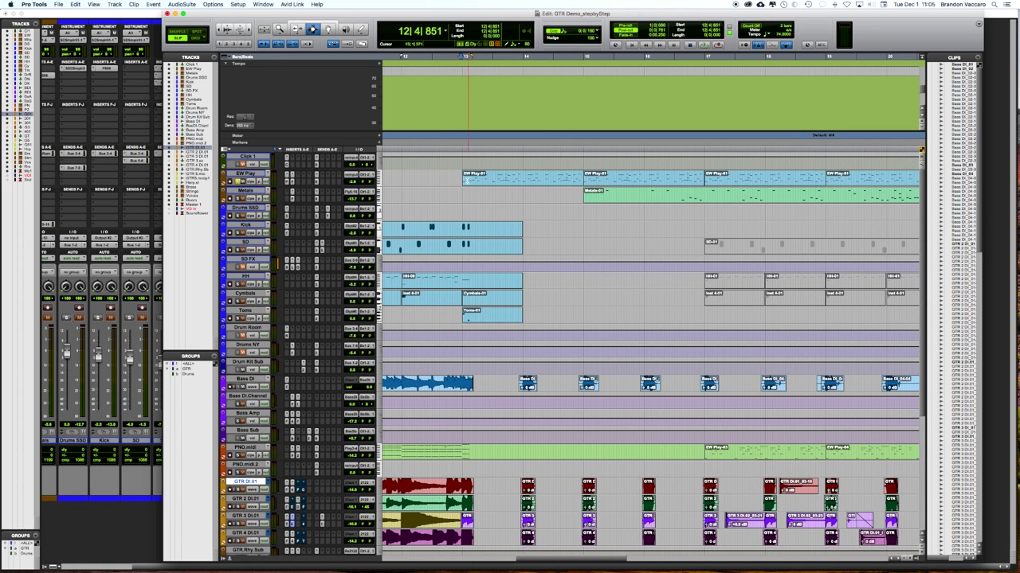
{"action": "left_click", "coordinate": [456, 182]}
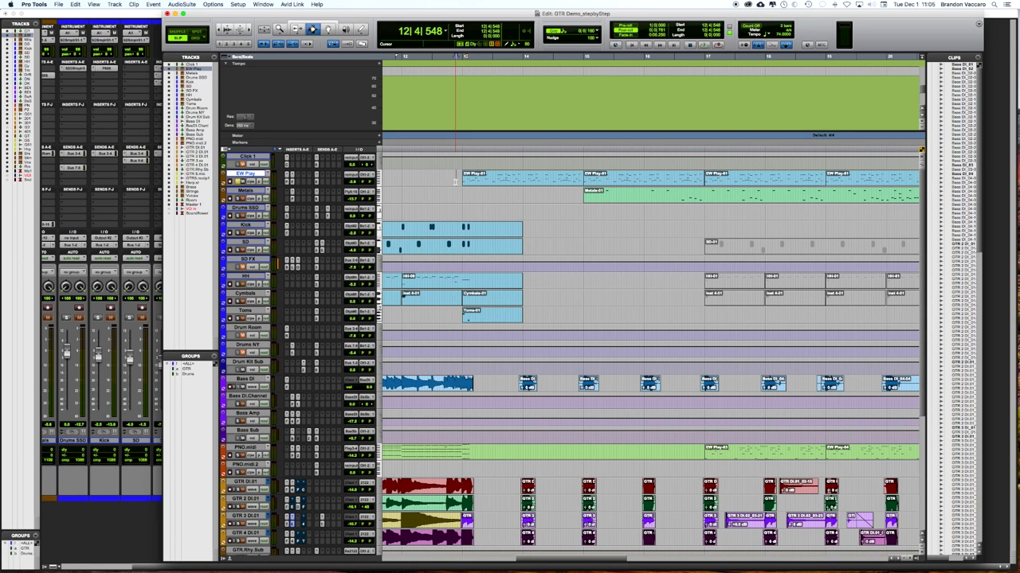
{"action": "scroll", "coordinate": [455, 182], "scroll_direction": "left", "scroll_amount": 2}
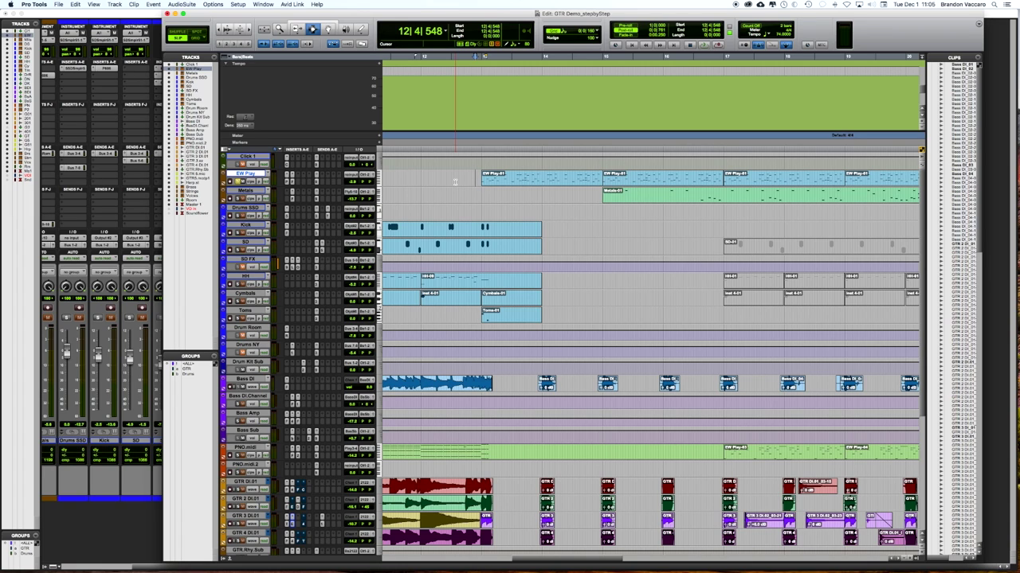
{"action": "key", "text": "space"}
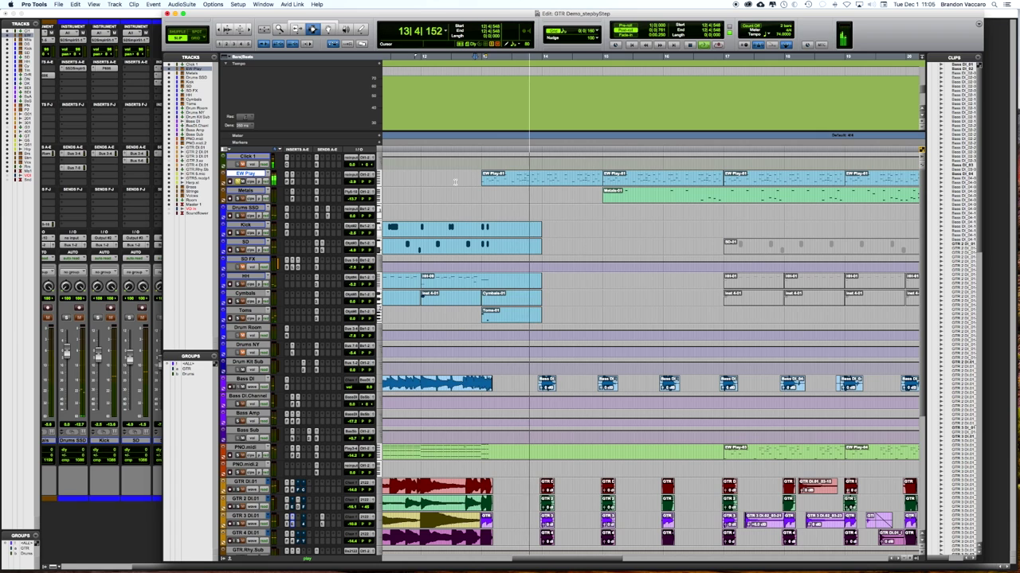
Step: Open the Play instrument window on the EW Play track and display the Earthquake Ensemble (1) instrument
{"action": "left_click", "coordinate": [288, 182]}
{"action": "left_click", "coordinate": [347, 84]}
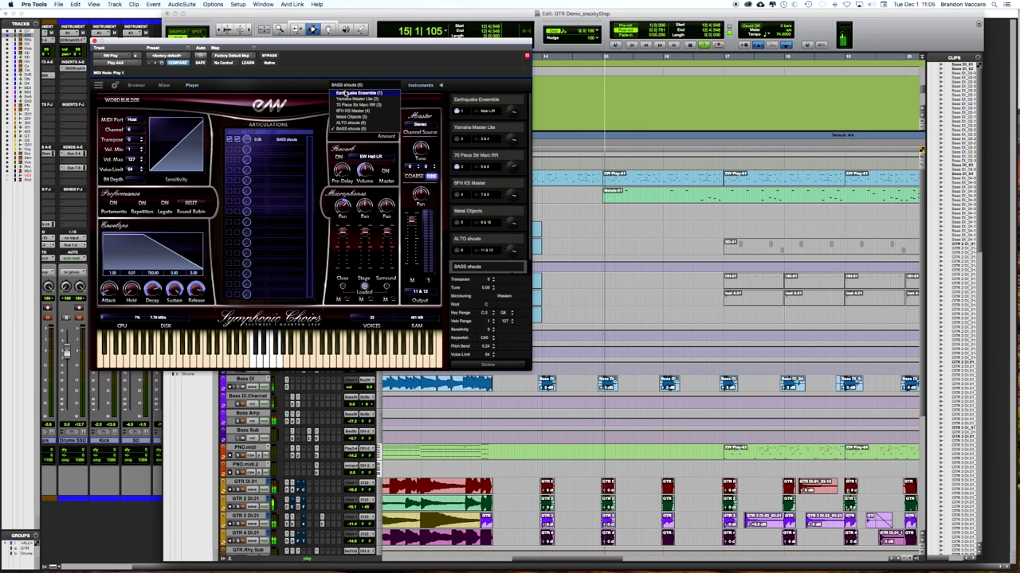
{"action": "left_click", "coordinate": [345, 93]}
{"action": "left_click_drag", "start_coordinate": [284, 37], "coordinate": [314, 60]}
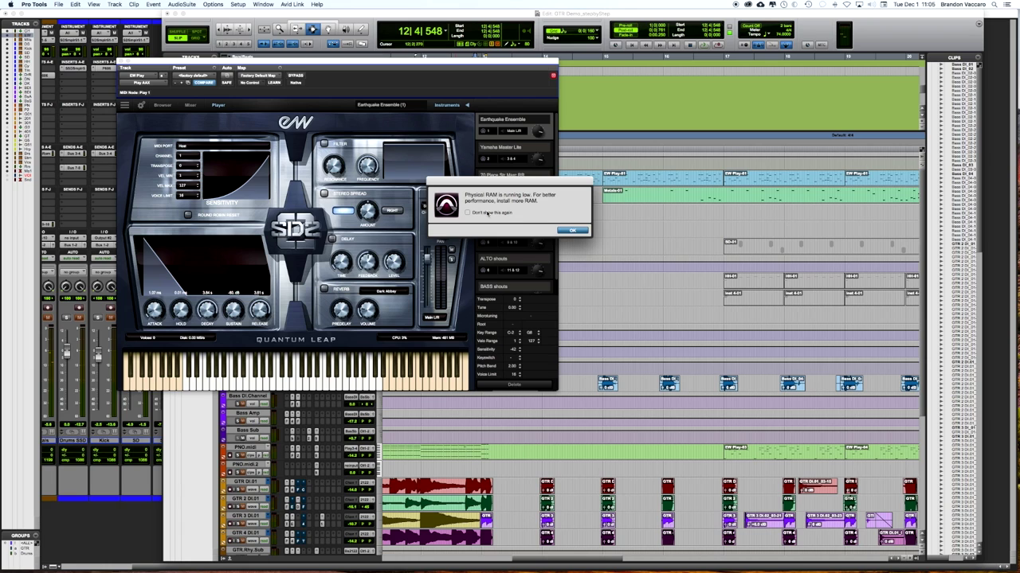
{"action": "left_click", "coordinate": [567, 230]}
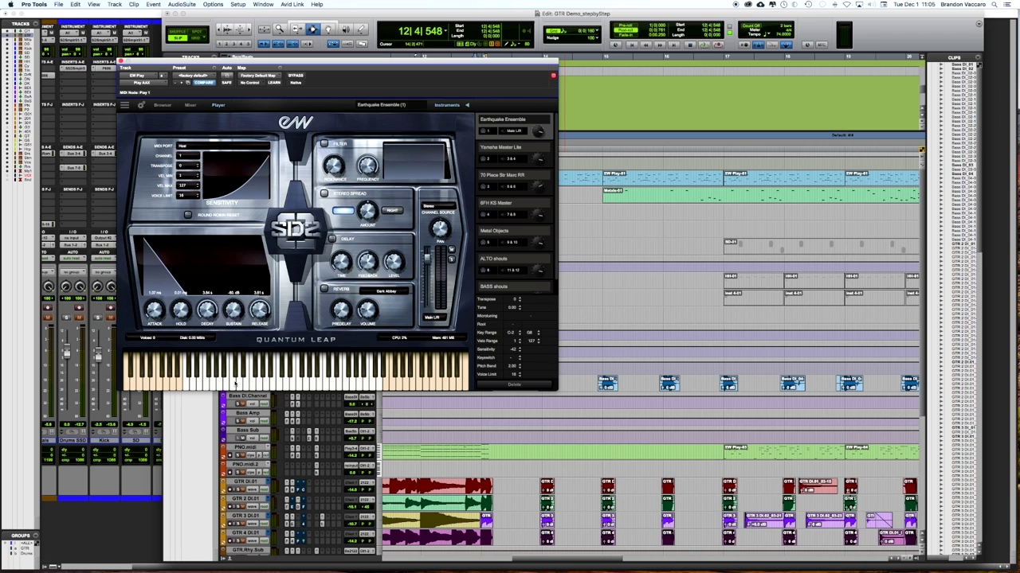
Step: Audition low to high notes of Earthquake Ensemble on the instrument's on-screen keyboard and close its window
{"action": "left_click", "coordinate": [188, 387]}
{"action": "left_click", "coordinate": [197, 384]}
{"action": "left_click", "coordinate": [220, 384]}
{"action": "left_click", "coordinate": [246, 383]}
{"action": "left_click", "coordinate": [259, 384]}
{"action": "left_click", "coordinate": [280, 388]}
{"action": "left_click", "coordinate": [317, 386]}
{"action": "left_click", "coordinate": [354, 386]}
{"action": "left_click", "coordinate": [122, 64]}
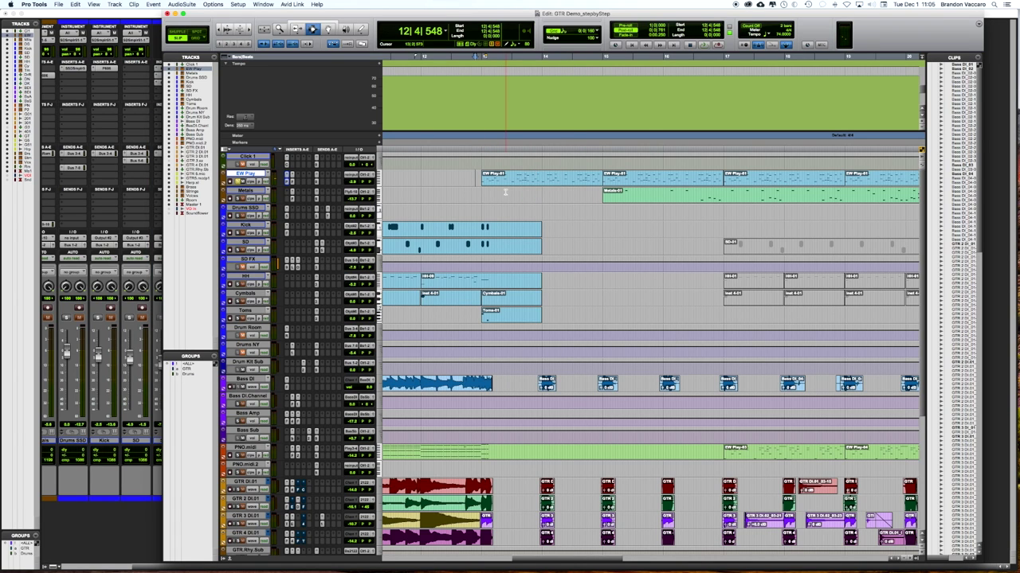
Step: Play the EW Play and guitar transition from just before the first EW Play clip at bar 13, and stop playback
{"action": "scroll", "coordinate": [505, 191], "scroll_direction": "right", "scroll_amount": 2}
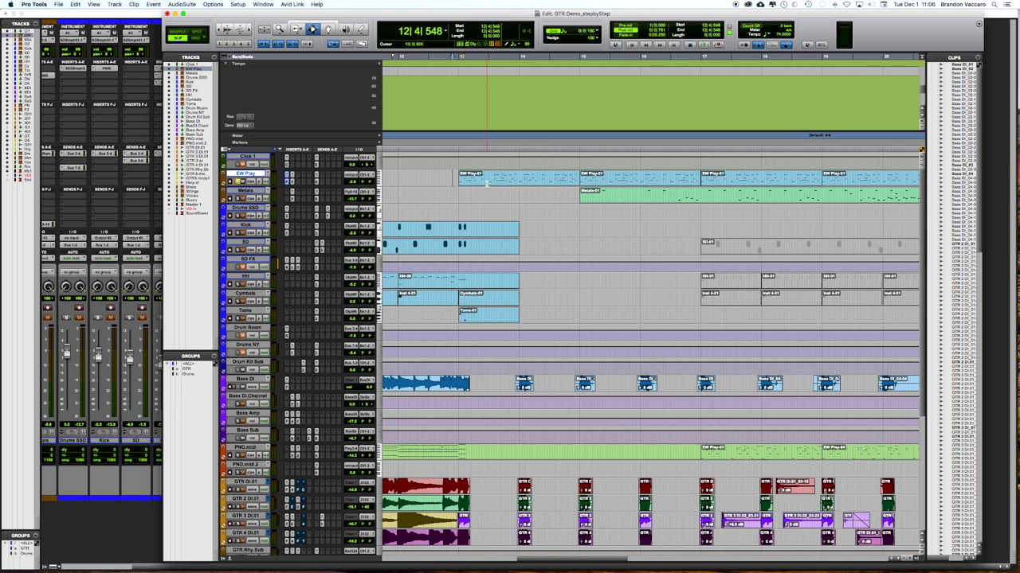
{"action": "scroll", "coordinate": [478, 182], "scroll_direction": "up", "scroll_amount": 2}
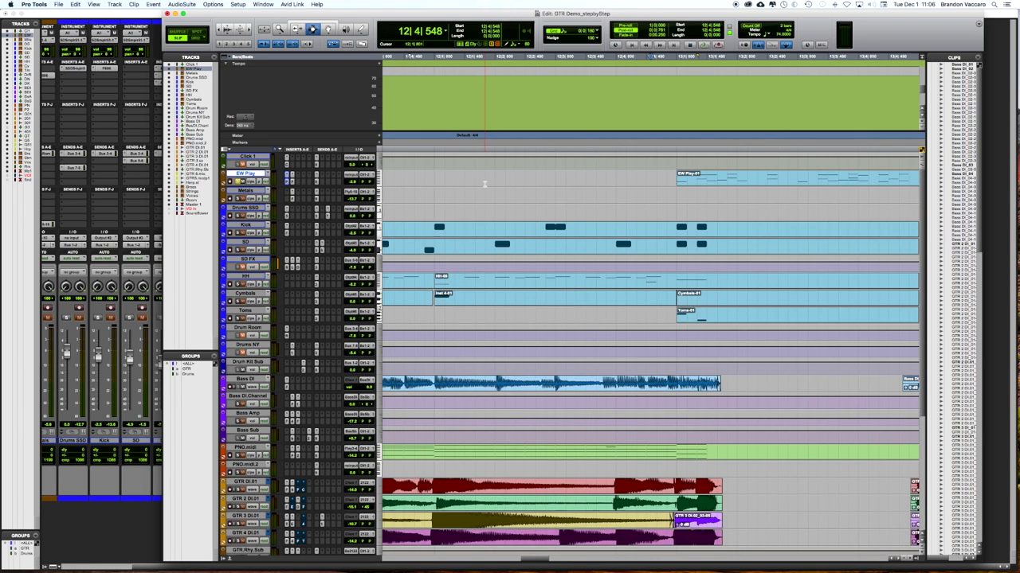
{"action": "left_click", "coordinate": [438, 181]}
{"action": "key", "text": "space"}
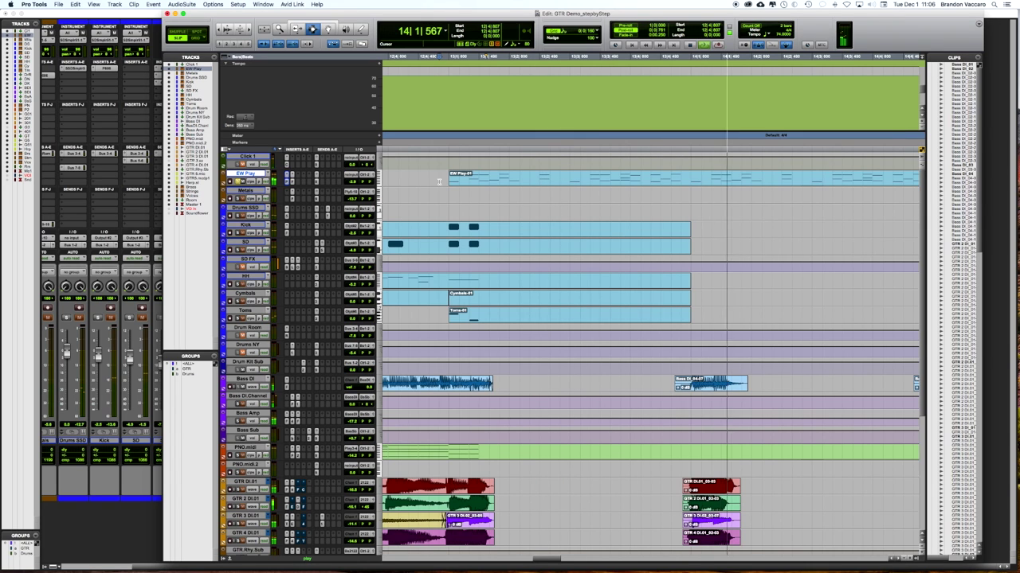
{"action": "key", "text": "space"}
Step: Set the playback start just before the first Kick clip at bar 5 and examine the drum and guitar clips through bar 20
{"action": "key", "text": "super+bracketleft"}
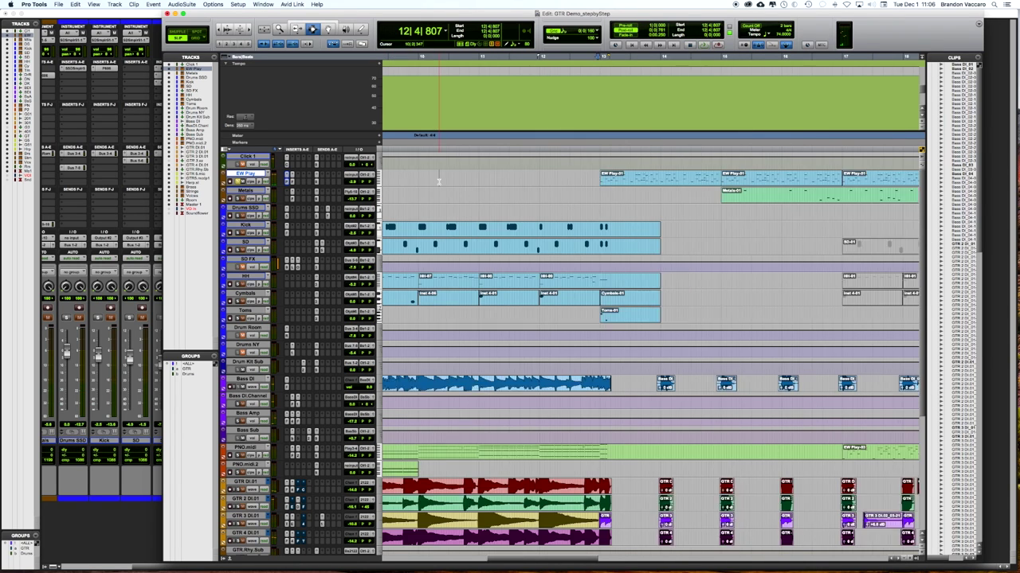
{"action": "key", "text": "super+bracketright"}
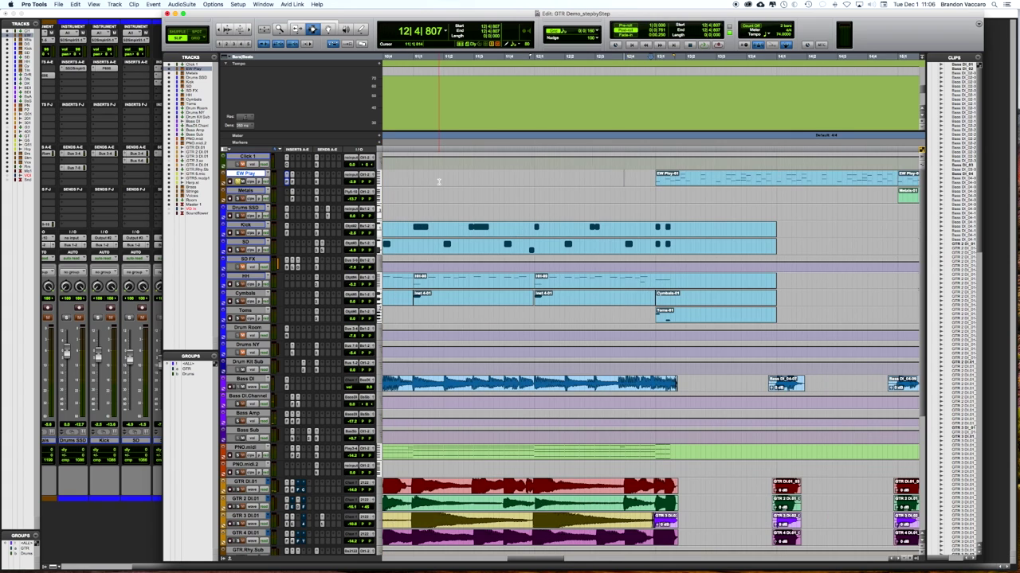
{"action": "scroll", "coordinate": [437, 182], "scroll_direction": "down", "scroll_amount": 2}
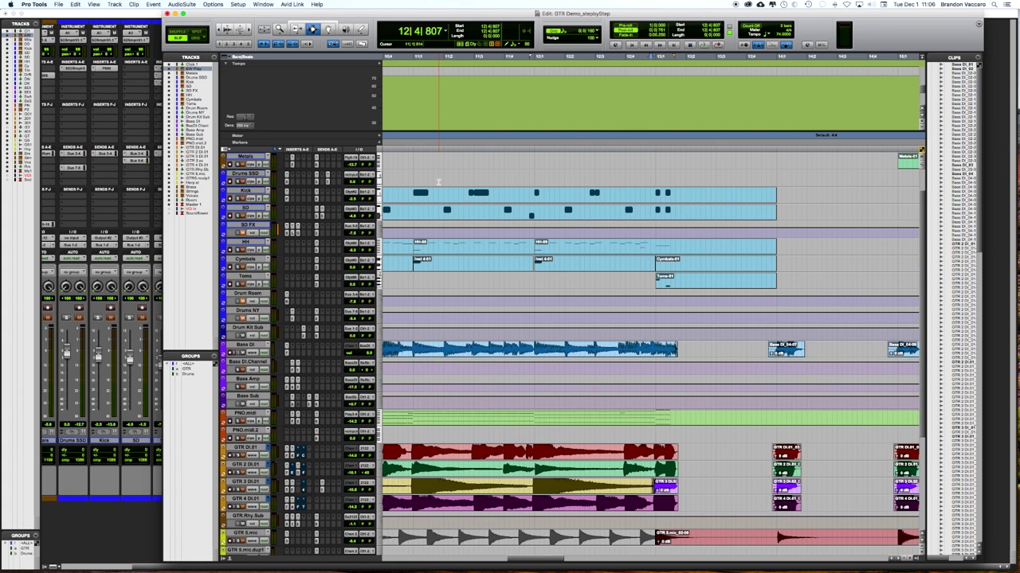
{"action": "key", "text": "super+bracketleft"}
{"action": "scroll", "coordinate": [437, 181], "scroll_direction": "up", "scroll_amount": 2}
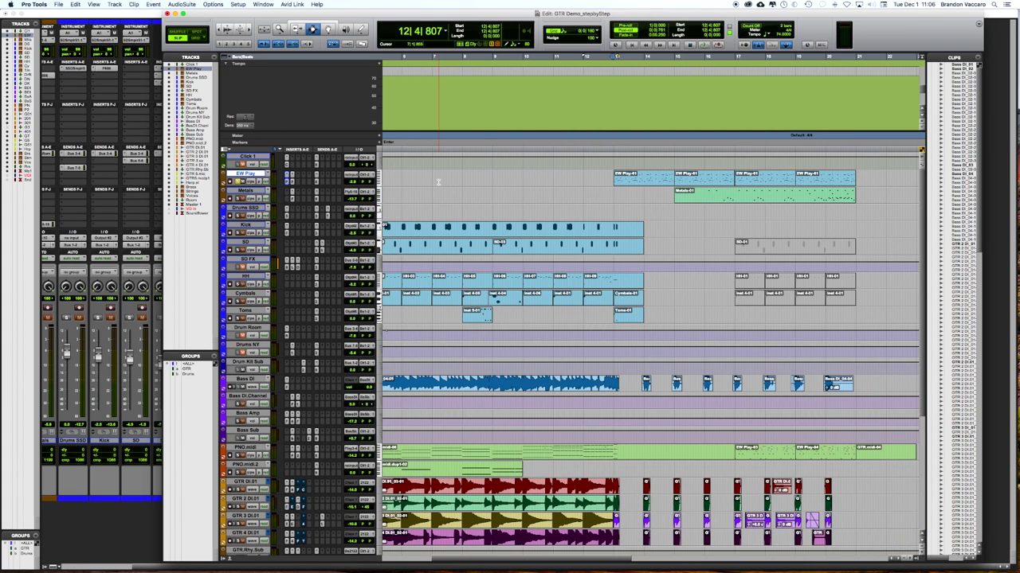
{"action": "scroll", "coordinate": [437, 182], "scroll_direction": "left", "scroll_amount": 5}
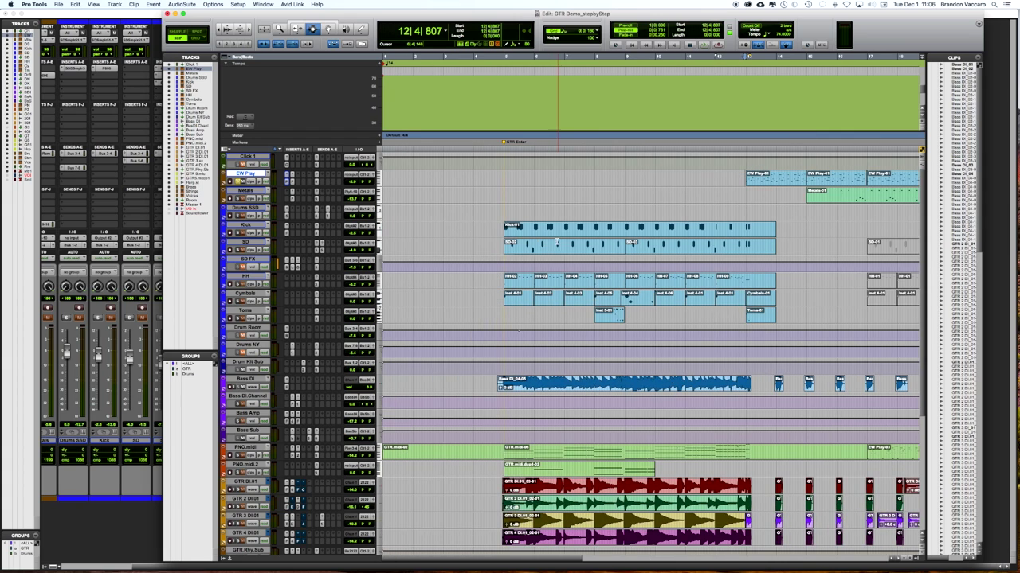
{"action": "left_click", "coordinate": [499, 230]}
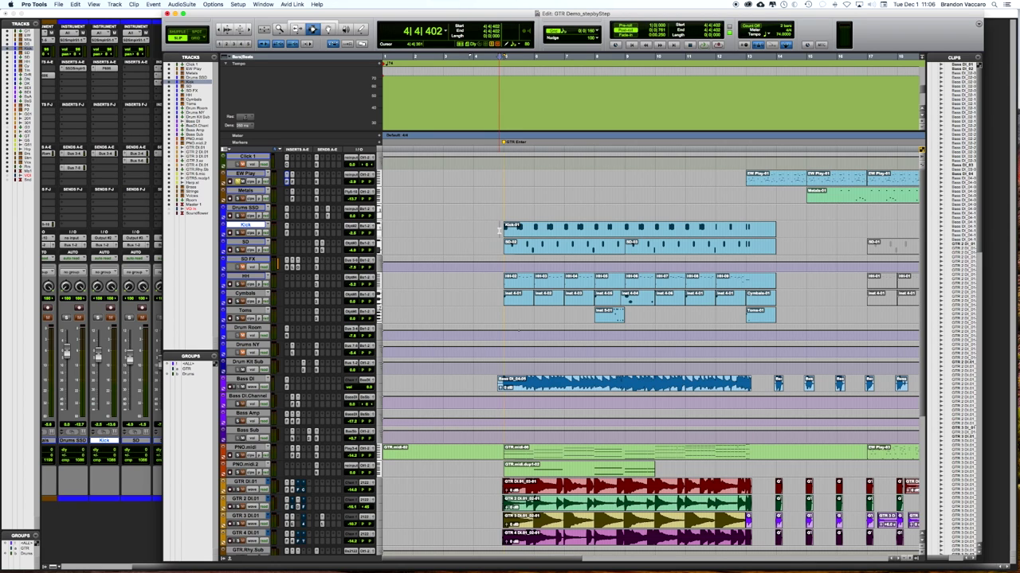
{"action": "scroll", "coordinate": [660, 200], "scroll_direction": "right", "scroll_amount": 3}
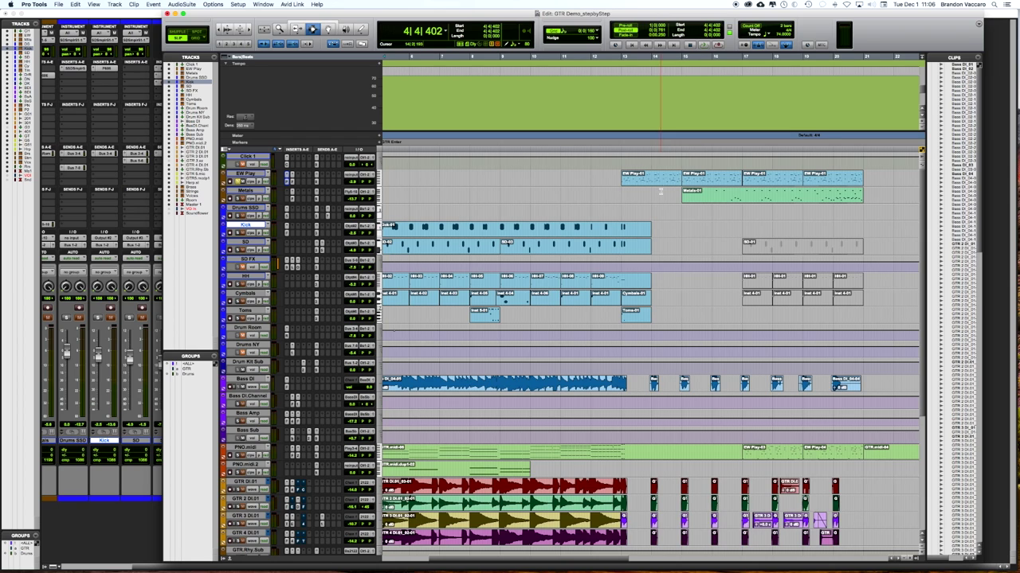
{"action": "scroll", "coordinate": [660, 191], "scroll_direction": "left", "scroll_amount": 1}
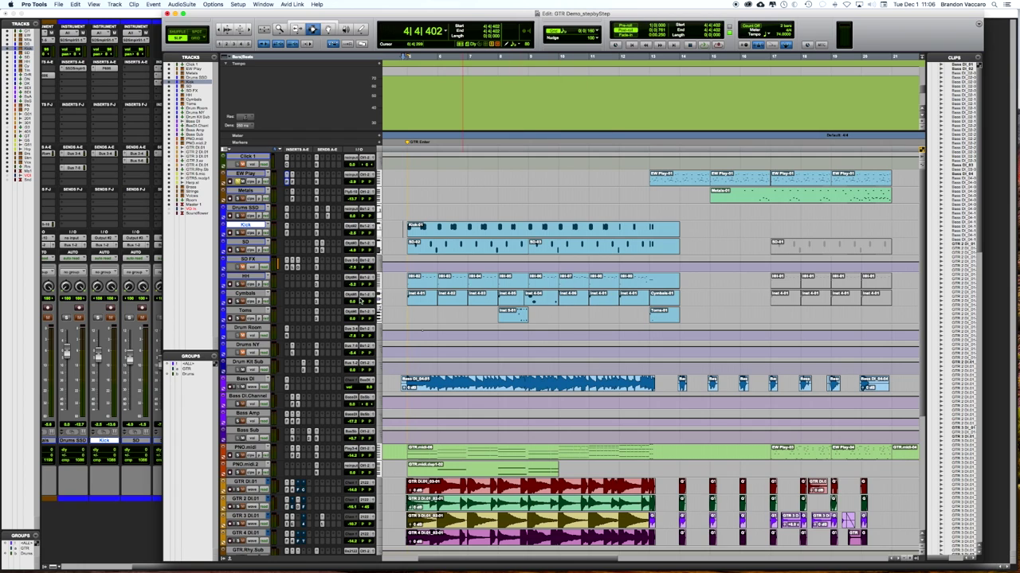
Step: Solo Drums SSD, Kick, SD, HH, Cymbals and Toms, and play them with the guitars from just before bar 5 past bar 13
{"action": "left_click", "coordinate": [237, 216]}
{"action": "left_click", "coordinate": [238, 250]}
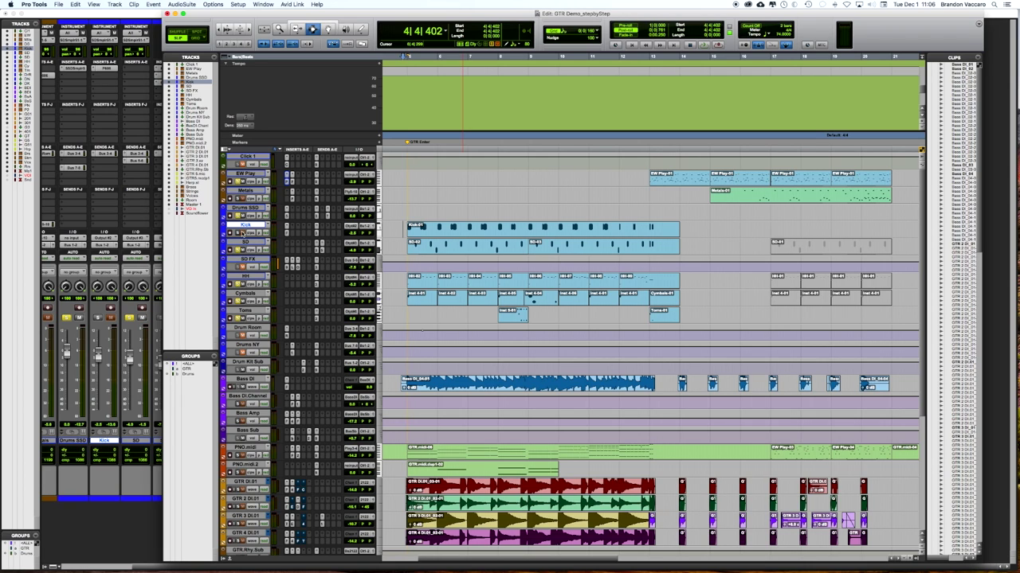
{"action": "left_click", "coordinate": [490, 278]}
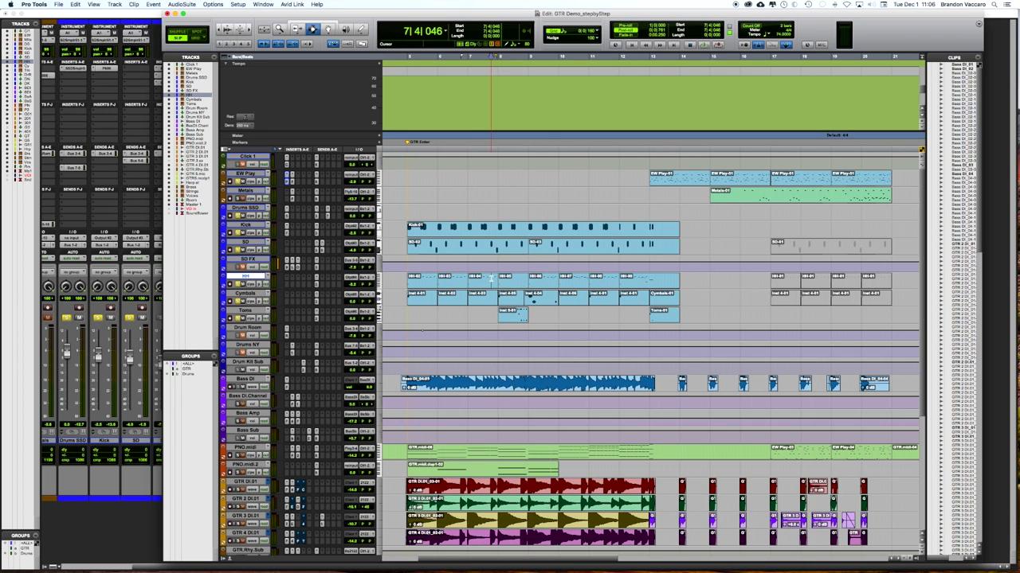
{"action": "left_click", "coordinate": [407, 279]}
{"action": "left_click", "coordinate": [412, 250]}
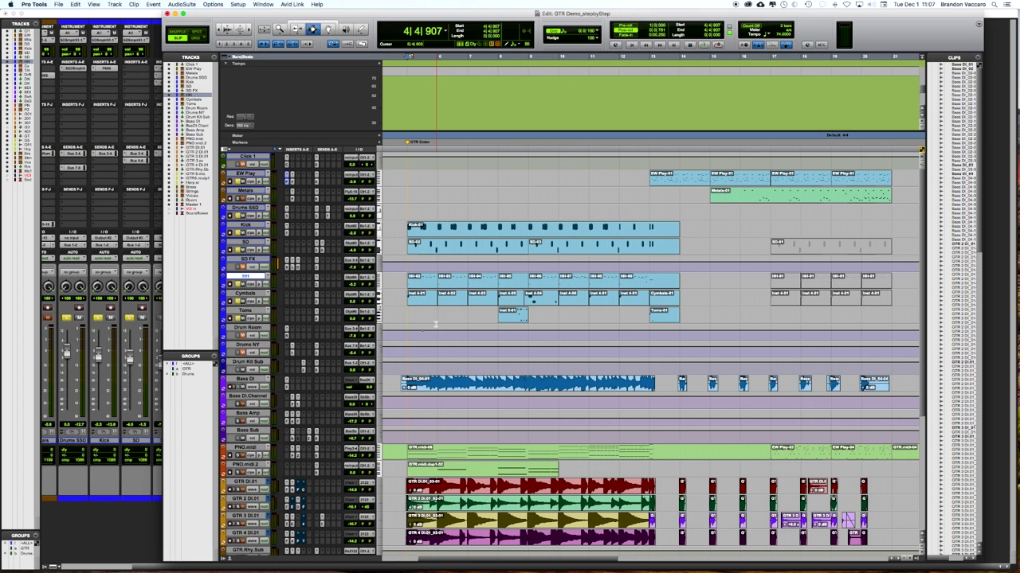
{"action": "key", "text": "space"}
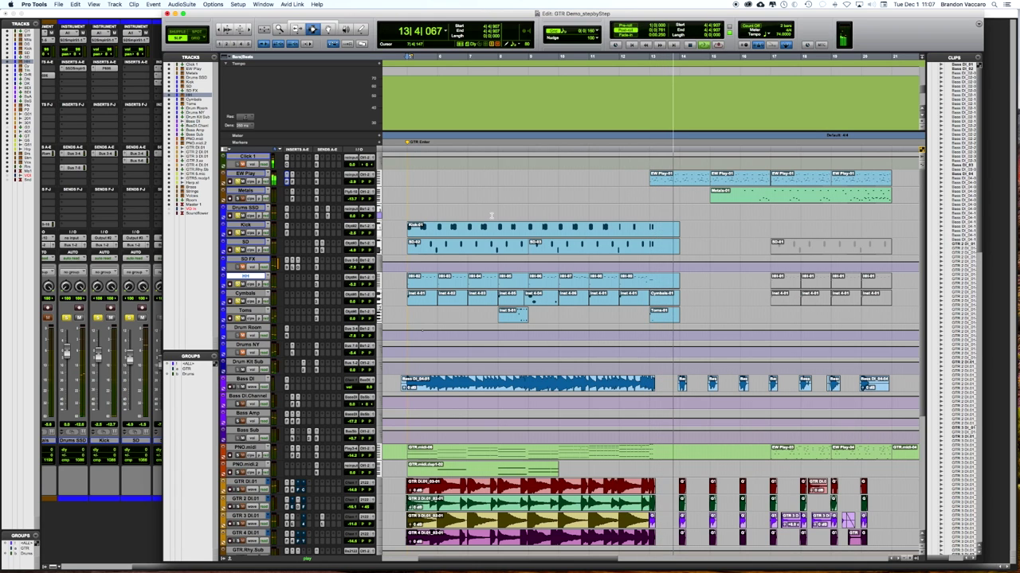
{"action": "key", "text": "space"}
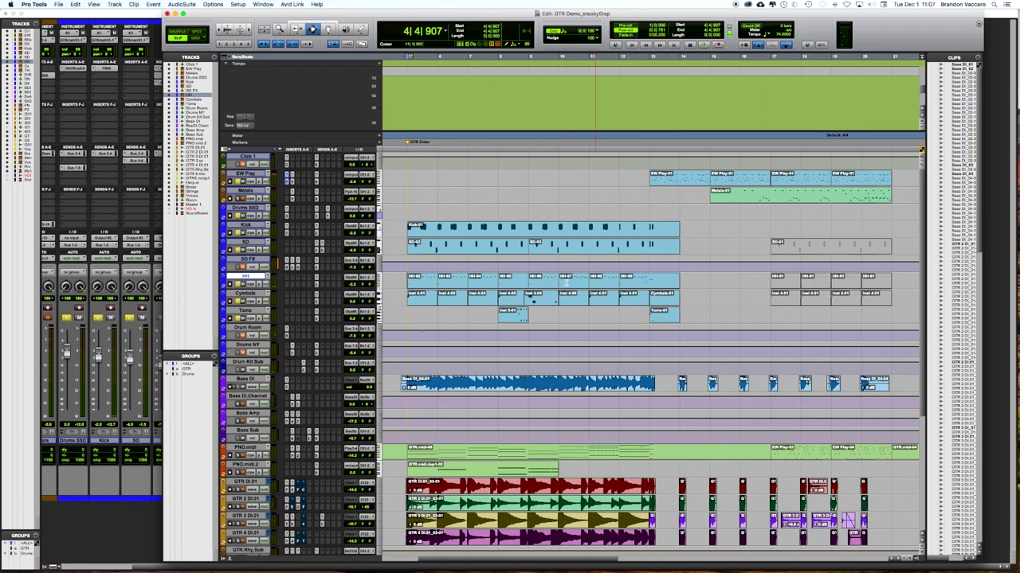
Step: Select the GTR DI.01 track and examine how the guitar clips line up with the other instruments across the arrangement
{"action": "scroll", "coordinate": [662, 238], "scroll_direction": "right", "scroll_amount": 5}
{"action": "scroll", "coordinate": [662, 238], "scroll_direction": "left", "scroll_amount": 2}
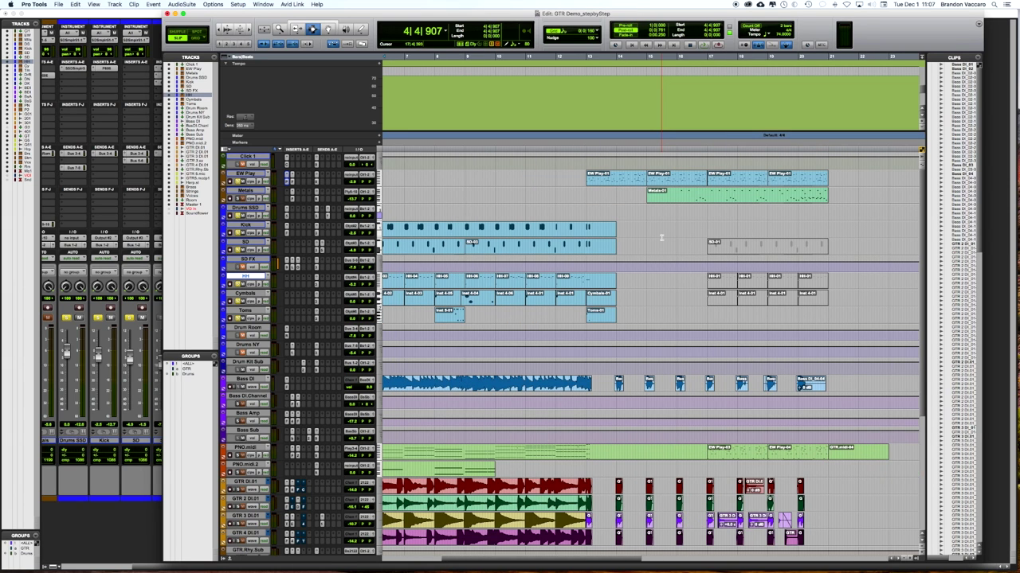
{"action": "scroll", "coordinate": [661, 237], "scroll_direction": "down", "scroll_amount": 4}
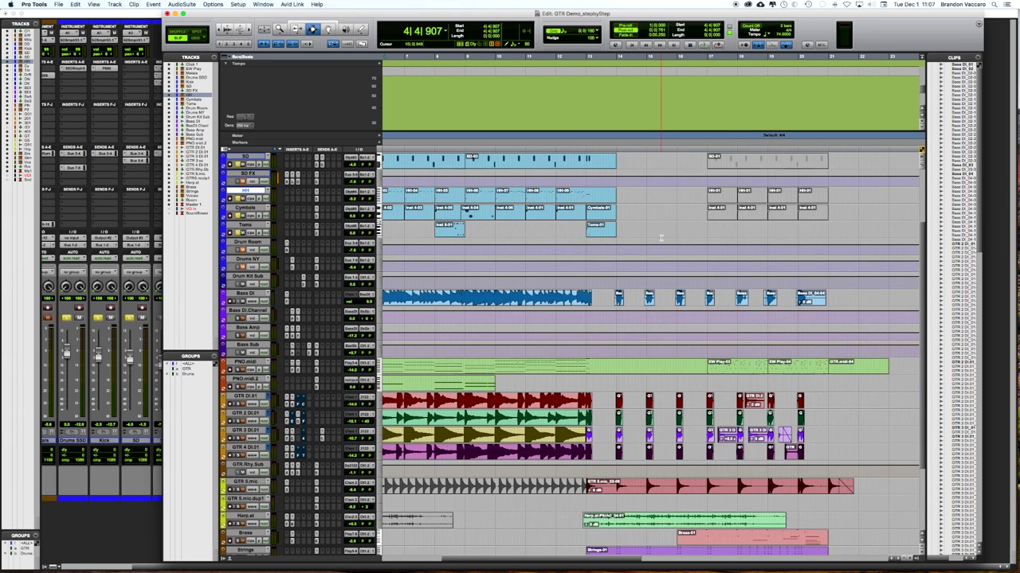
{"action": "scroll", "coordinate": [661, 237], "scroll_direction": "left", "scroll_amount": 5}
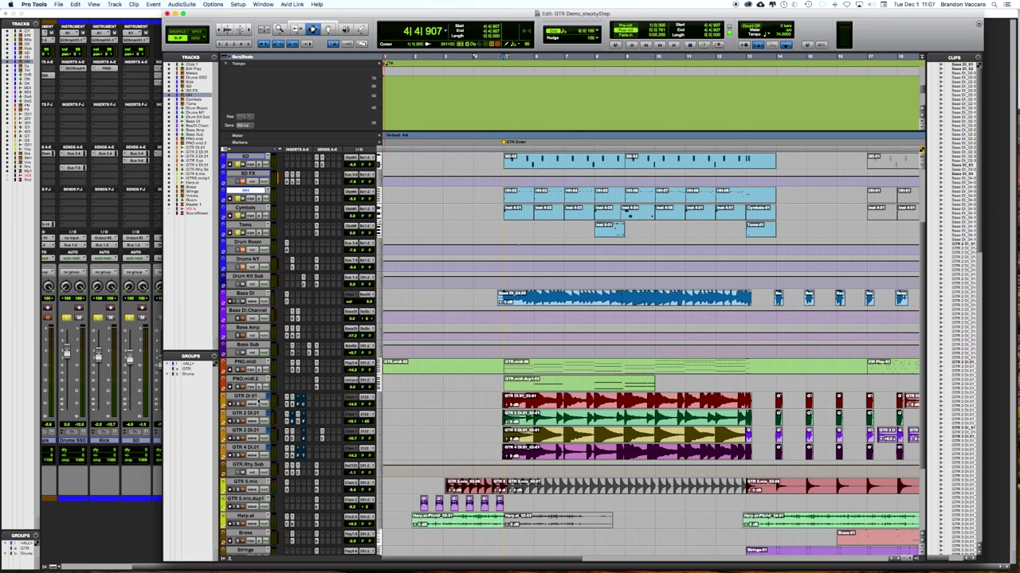
{"action": "left_click", "coordinate": [254, 397]}
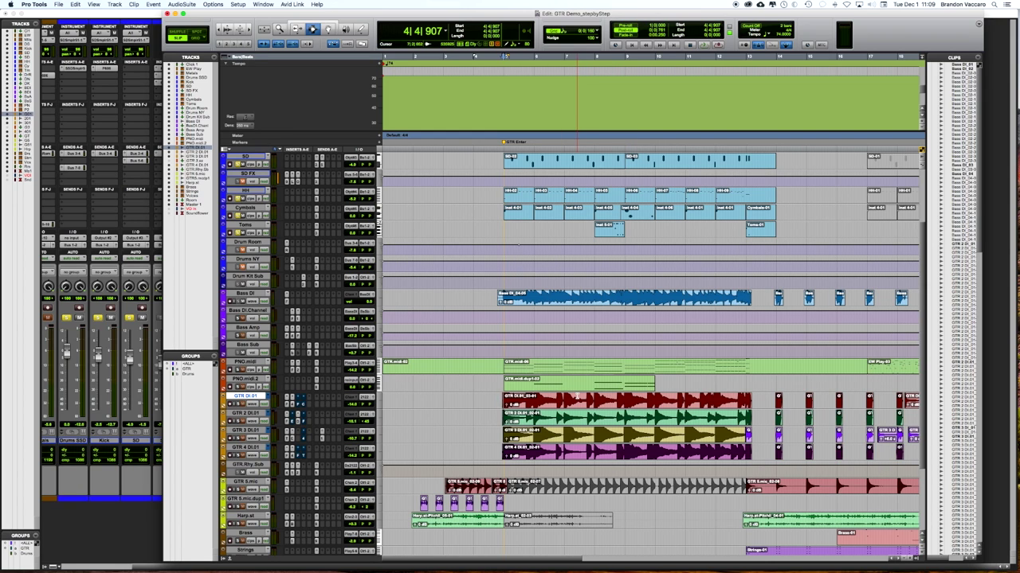
{"action": "scroll", "coordinate": [578, 307], "scroll_direction": "right", "scroll_amount": 3}
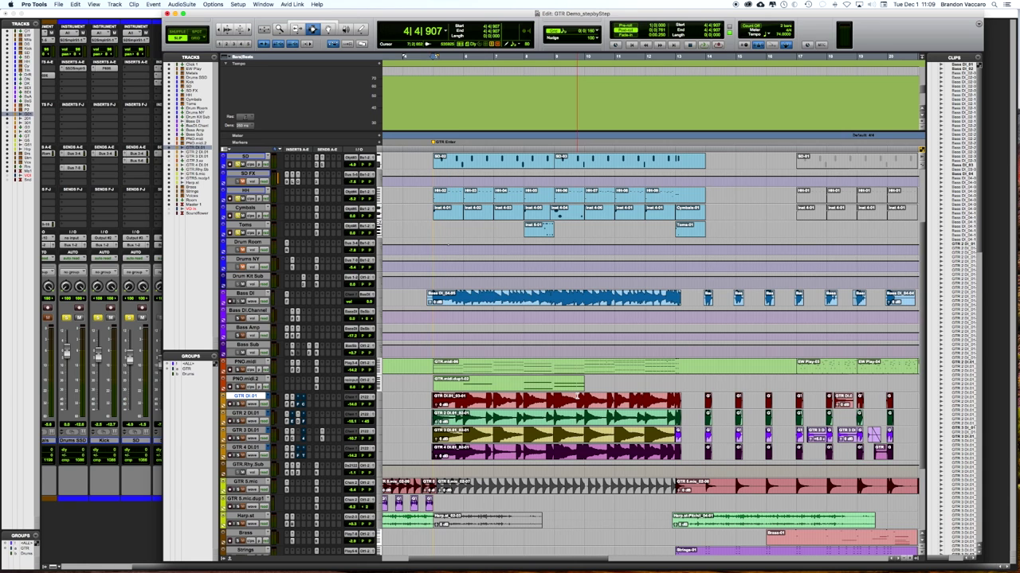
{"action": "scroll", "coordinate": [651, 307], "scroll_direction": "right", "scroll_amount": 2}
{"action": "scroll", "coordinate": [651, 308], "scroll_direction": "right", "scroll_amount": 3}
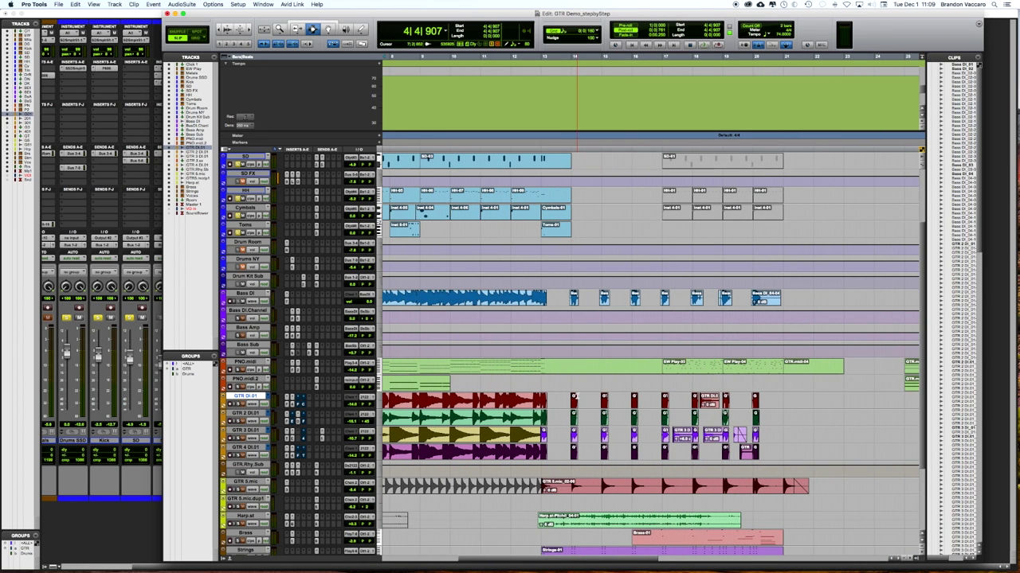
{"action": "scroll", "coordinate": [576, 396], "scroll_direction": "up", "scroll_amount": 5}
{"action": "scroll", "coordinate": [577, 396], "scroll_direction": "left", "scroll_amount": 7}
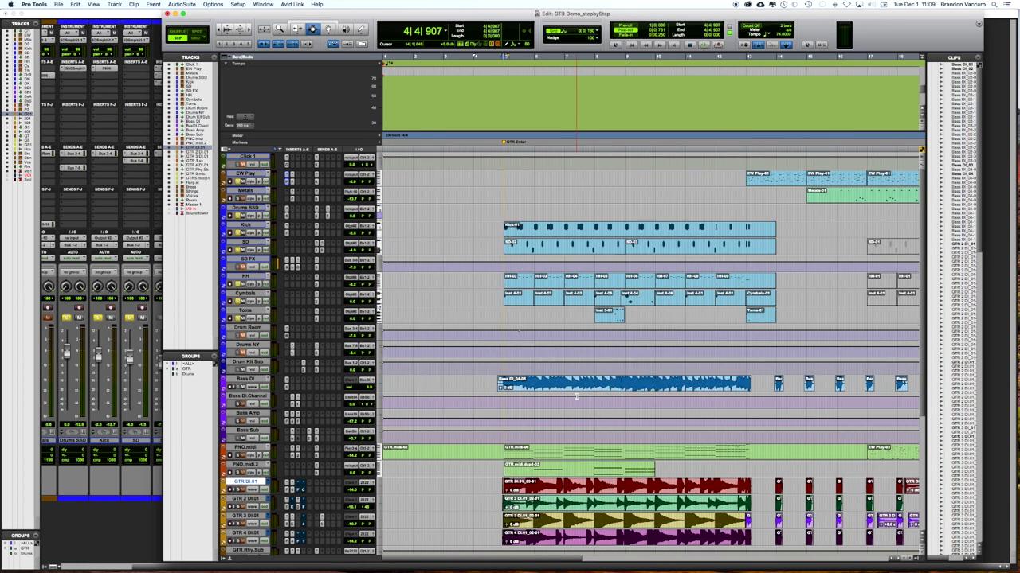
Step: Examine how the Strings clip lines up with the guitar, bass and Brass clips from bar 13 through bar 20
{"action": "scroll", "coordinate": [577, 396], "scroll_direction": "right", "scroll_amount": 10}
{"action": "scroll", "coordinate": [576, 396], "scroll_direction": "right", "scroll_amount": 2}
{"action": "scroll", "coordinate": [576, 396], "scroll_direction": "down", "scroll_amount": 7}
{"action": "scroll", "coordinate": [576, 396], "scroll_direction": "down", "scroll_amount": 1}
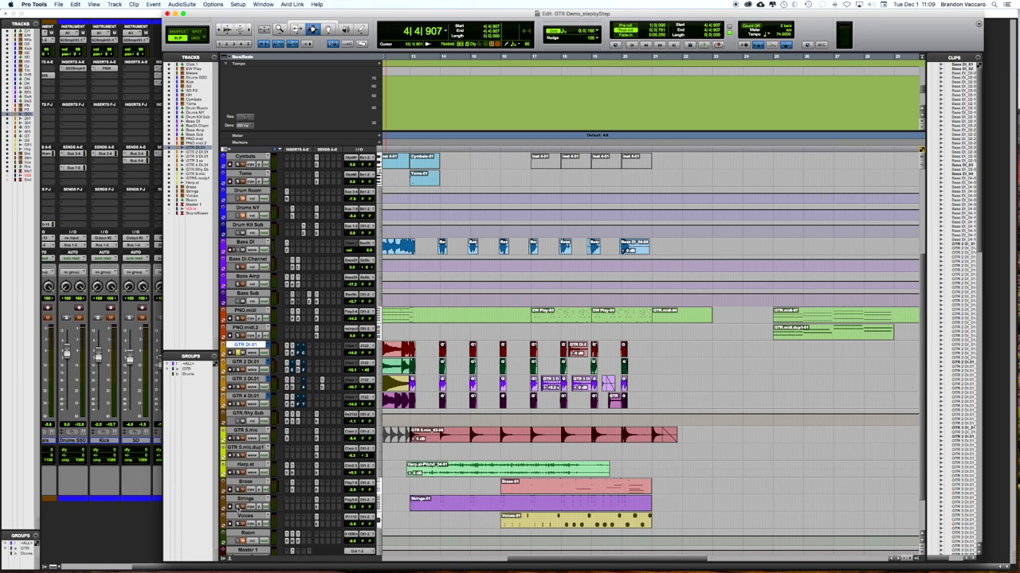
{"action": "scroll", "coordinate": [462, 503], "scroll_direction": "up", "scroll_amount": 6}
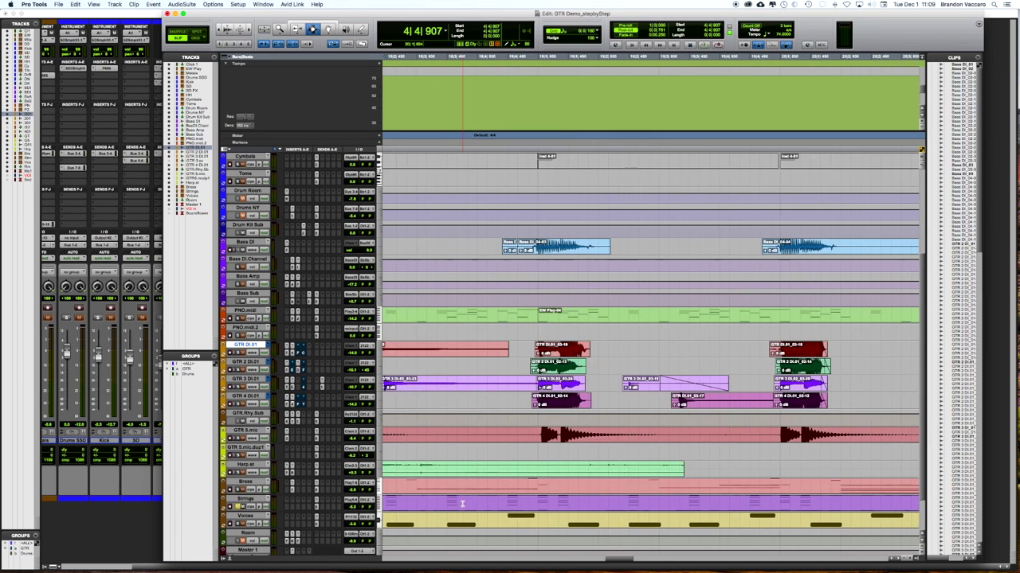
{"action": "scroll", "coordinate": [462, 503], "scroll_direction": "right", "scroll_amount": 10}
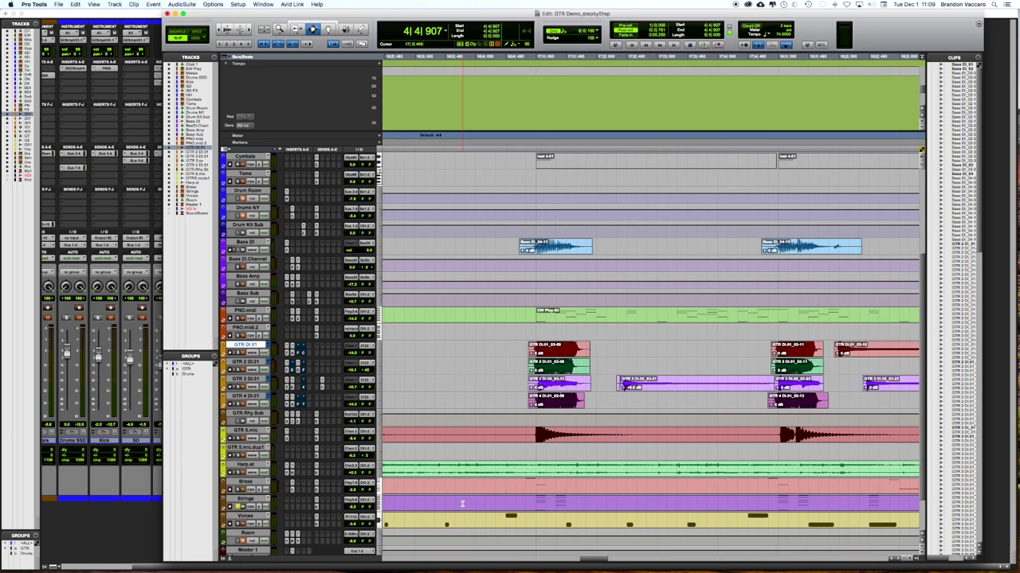
{"action": "scroll", "coordinate": [462, 503], "scroll_direction": "down", "scroll_amount": 5}
{"action": "scroll", "coordinate": [478, 508], "scroll_direction": "left", "scroll_amount": 5}
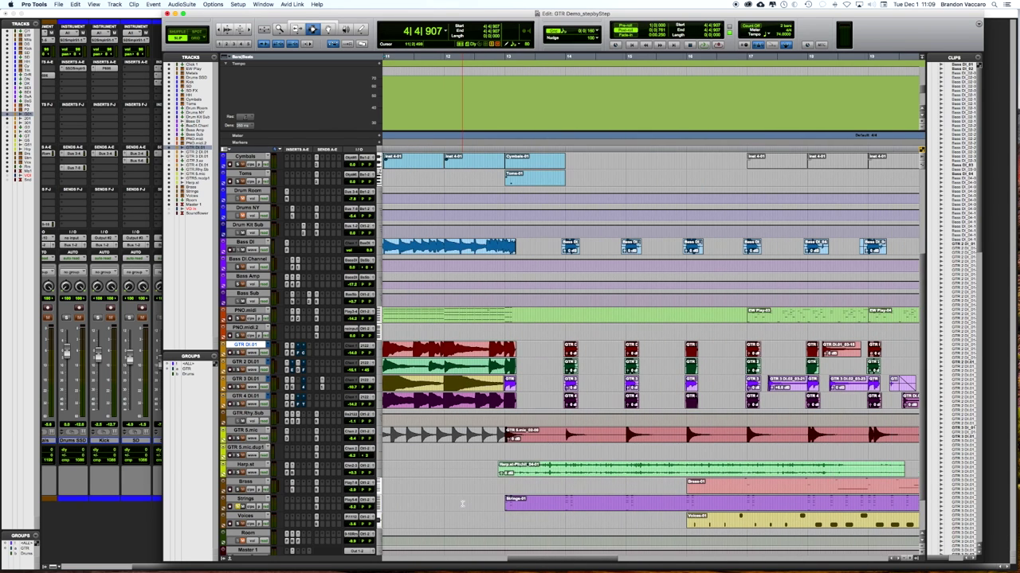
Step: Set the playback start just before the Strings clip at bar 13 and play the soloed Strings track into its opening
{"action": "left_click", "coordinate": [503, 505]}
{"action": "scroll", "coordinate": [502, 505], "scroll_direction": "up", "scroll_amount": 3}
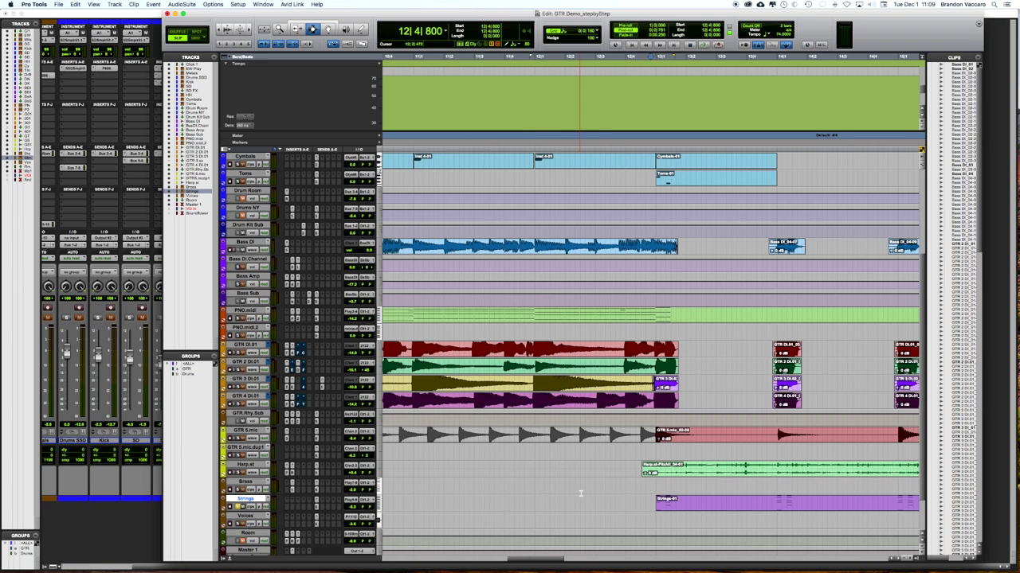
{"action": "key", "text": "space"}
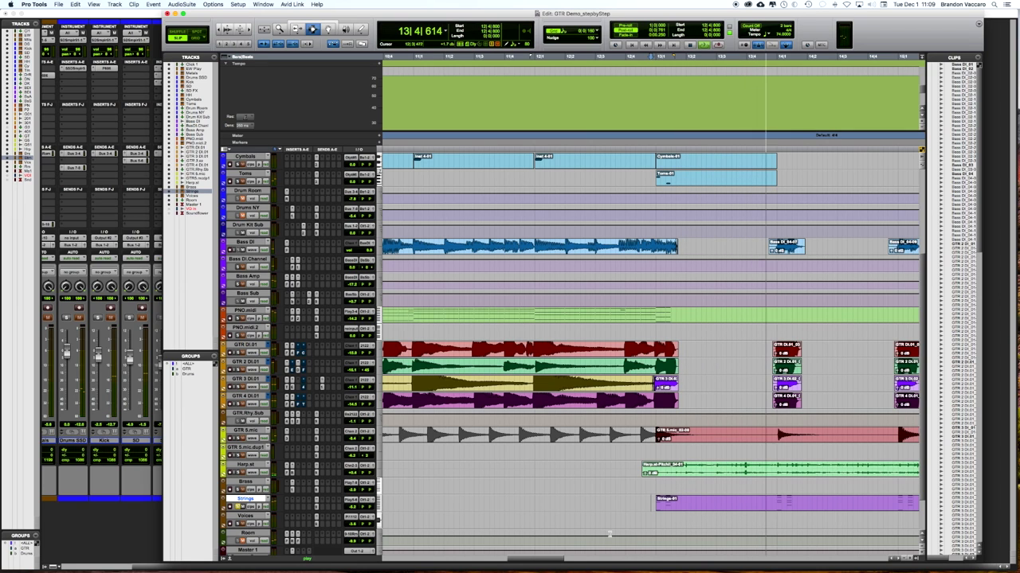
{"action": "key", "text": "space"}
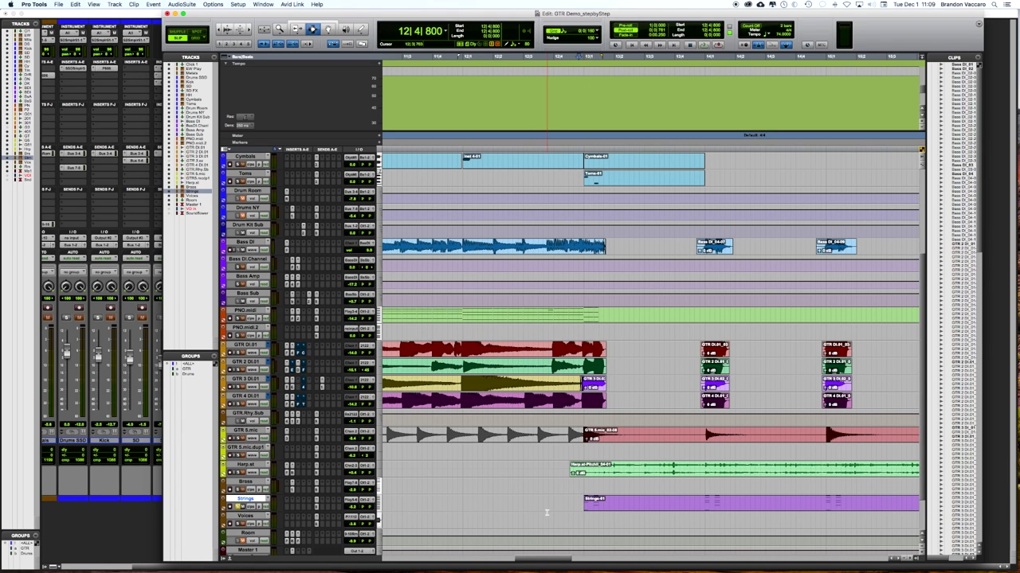
Step: Solo the four GTR DI tracks with Brass and Strings, and play them from just before bar 13 past bar 21
{"action": "scroll", "coordinate": [546, 512], "scroll_direction": "down", "scroll_amount": 5}
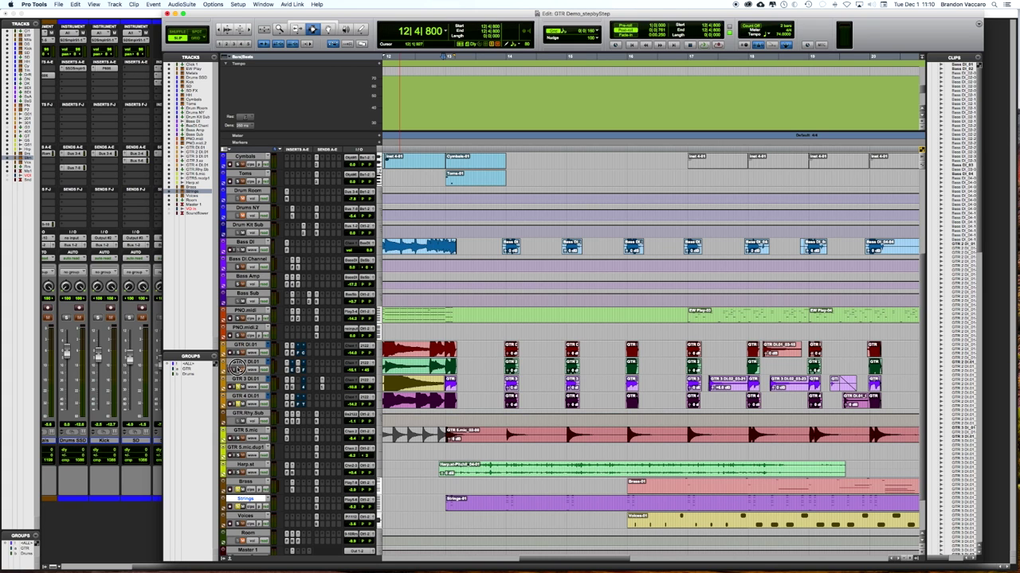
{"action": "scroll", "coordinate": [248, 316], "scroll_direction": "up", "scroll_amount": 6}
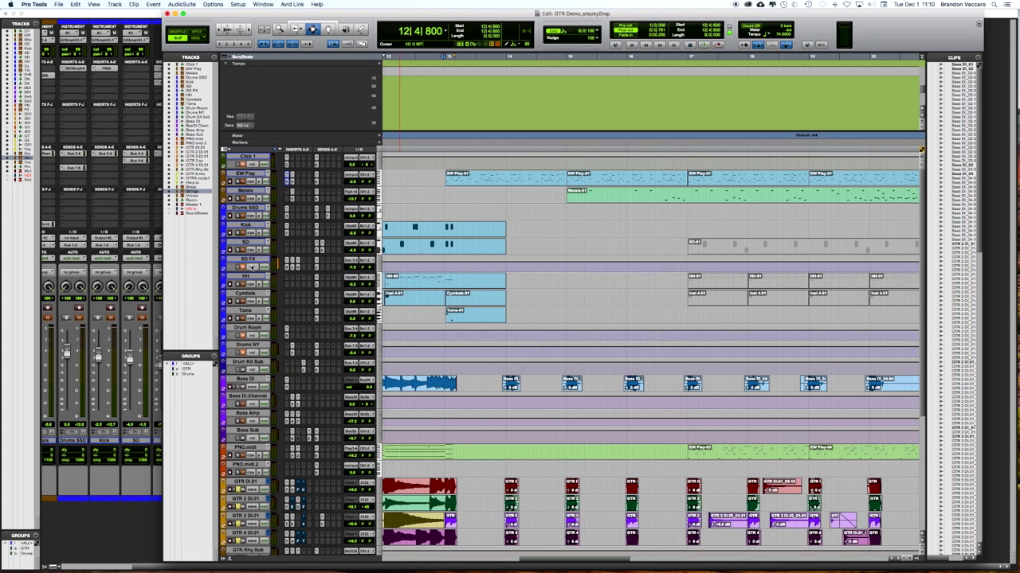
{"action": "scroll", "coordinate": [555, 293], "scroll_direction": "down", "scroll_amount": 5}
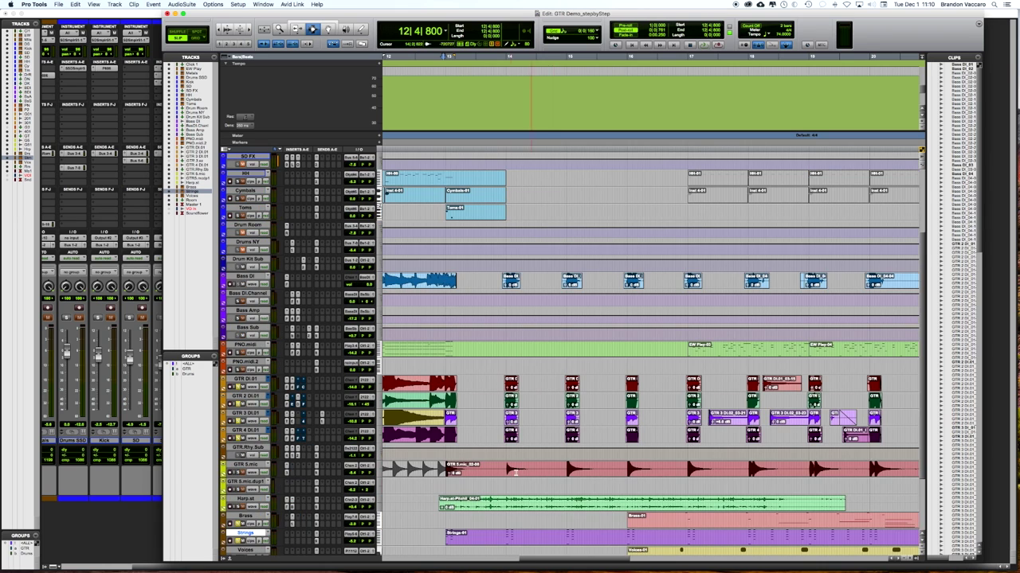
{"action": "left_click", "coordinate": [245, 482]}
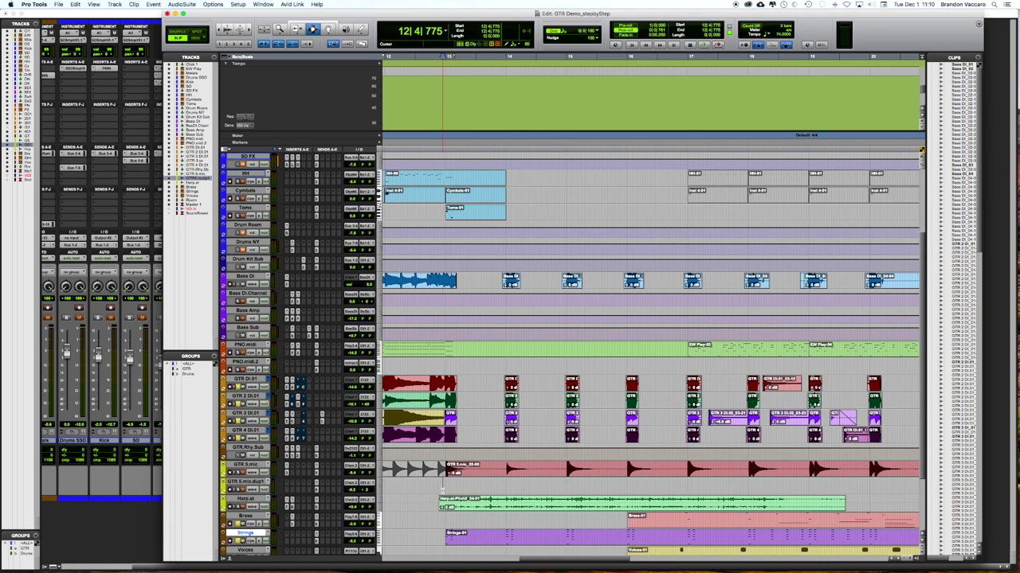
{"action": "key", "text": "space"}
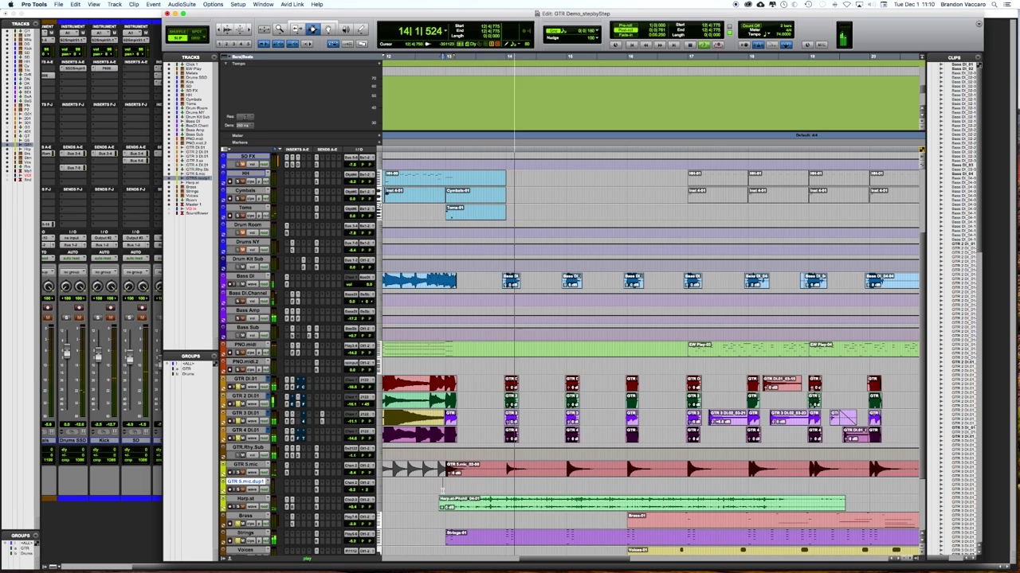
{"action": "scroll", "coordinate": [442, 491], "scroll_direction": "right", "scroll_amount": 2}
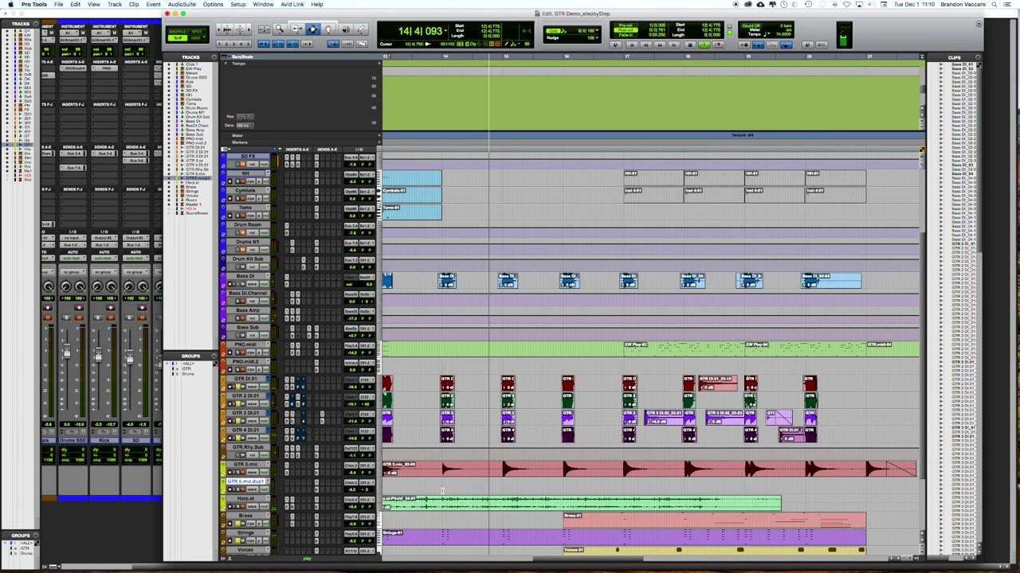
{"action": "scroll", "coordinate": [442, 491], "scroll_direction": "down", "scroll_amount": 3}
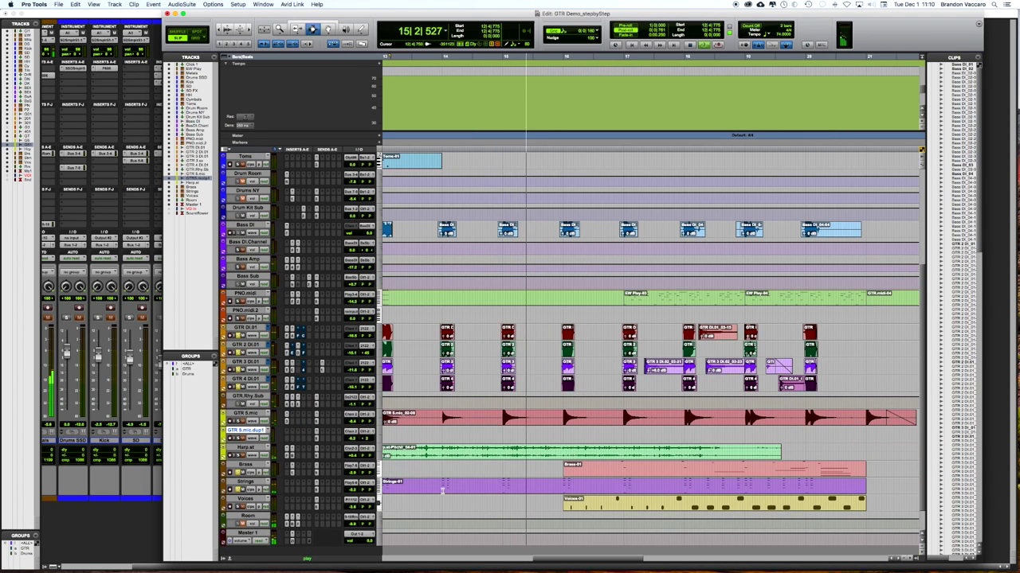
{"action": "scroll", "coordinate": [442, 491], "scroll_direction": "right", "scroll_amount": 1}
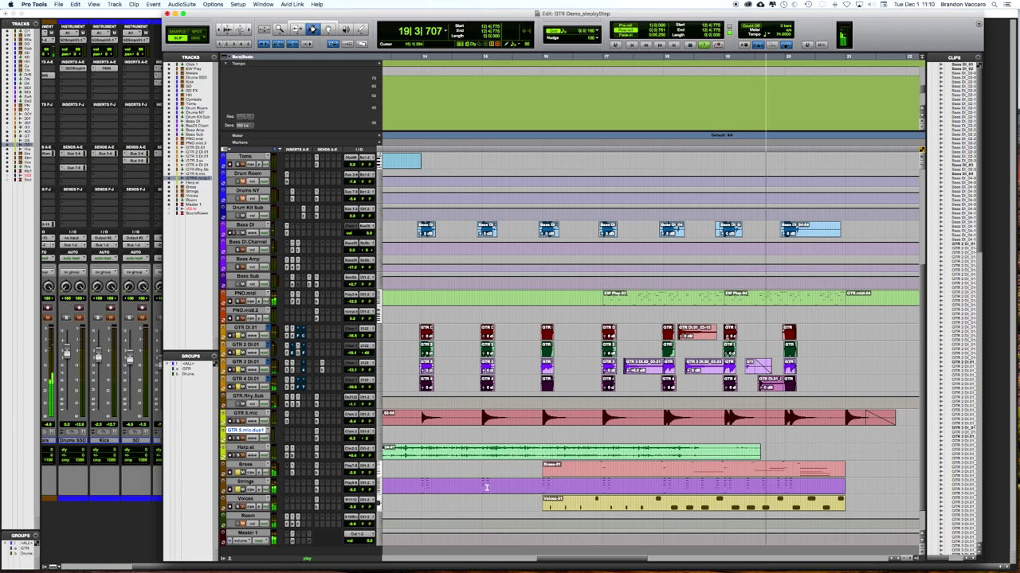
{"action": "scroll", "coordinate": [485, 487], "scroll_direction": "right", "scroll_amount": 5}
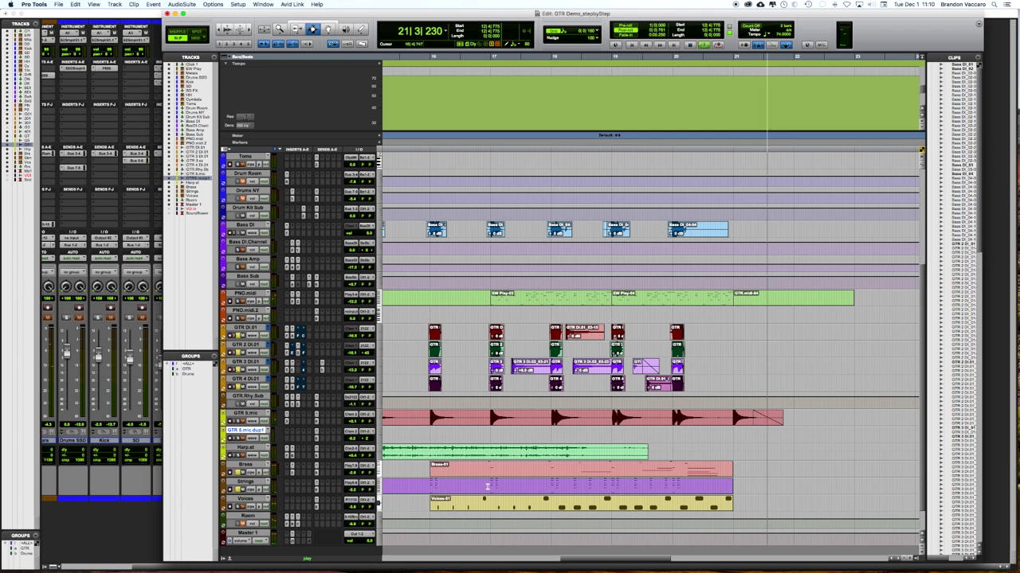
{"action": "key", "text": "space"}
Step: Examine how the first harp clip lines up with the GTR 5.mic and GTR 5.mic.dup1 clips in the opening bars
{"action": "scroll", "coordinate": [488, 485], "scroll_direction": "up", "scroll_amount": 1}
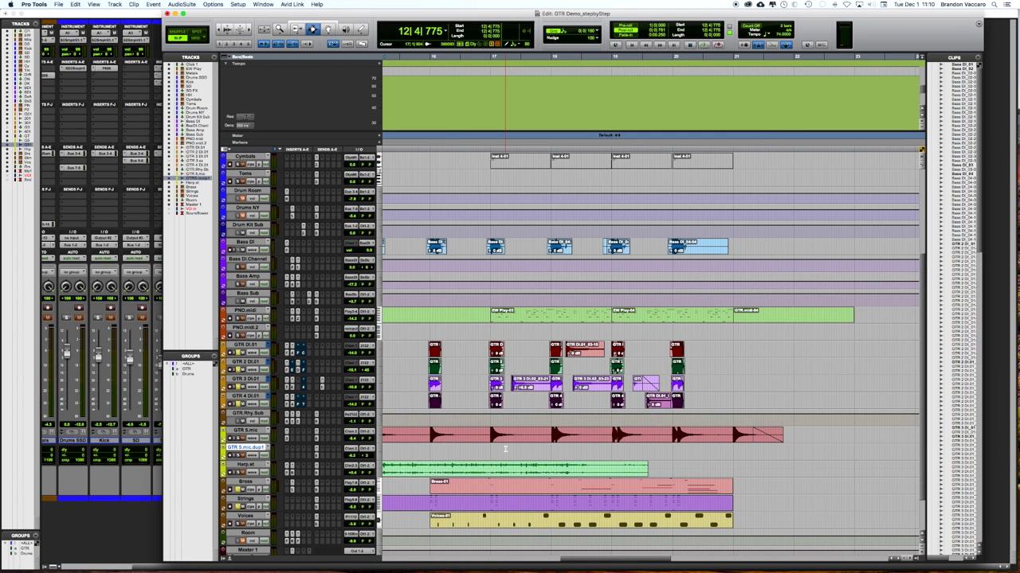
{"action": "scroll", "coordinate": [504, 448], "scroll_direction": "left", "scroll_amount": 10}
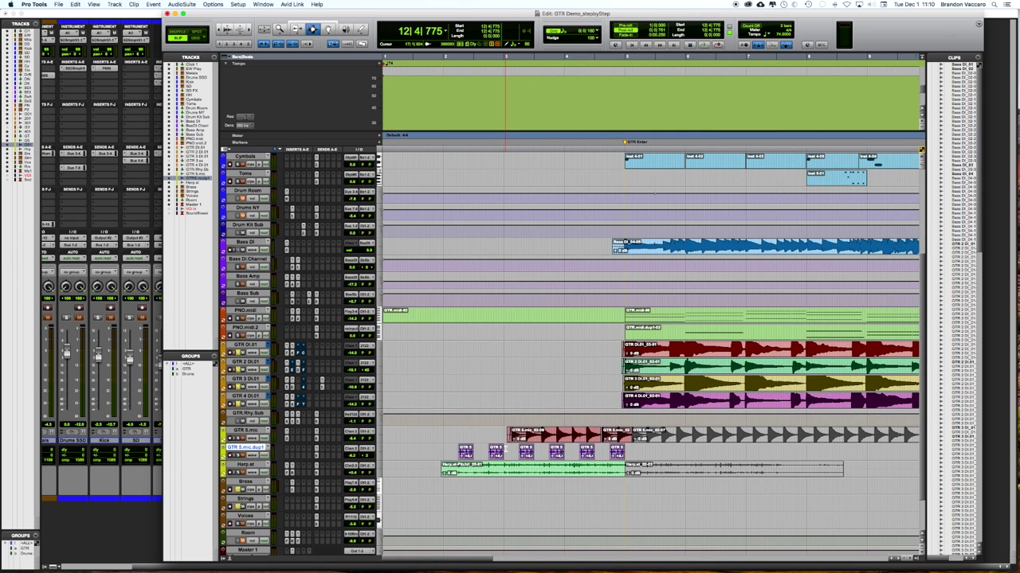
{"action": "scroll", "coordinate": [572, 355], "scroll_direction": "up", "scroll_amount": 2}
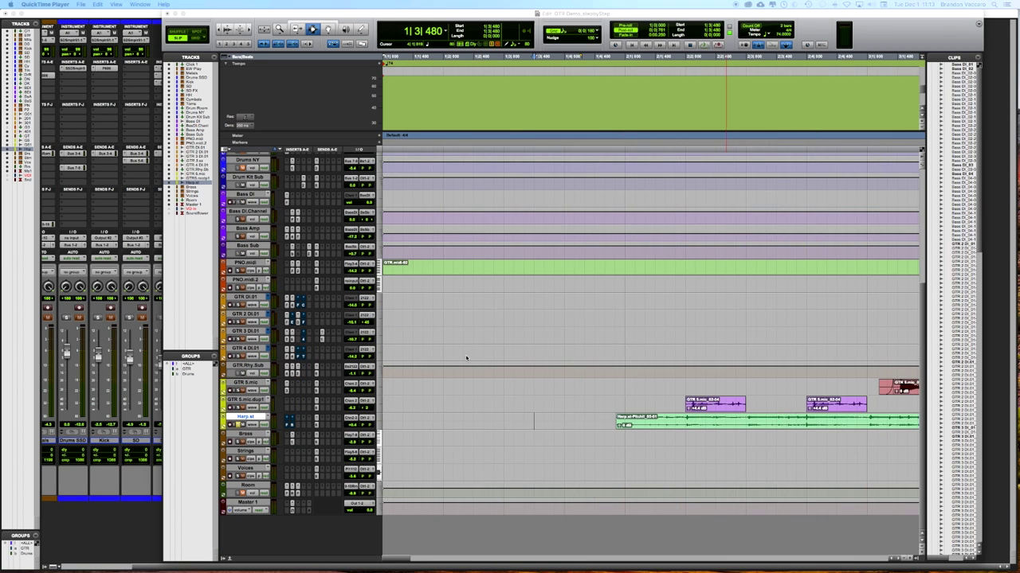
{"action": "scroll", "coordinate": [466, 358], "scroll_direction": "right", "scroll_amount": 5}
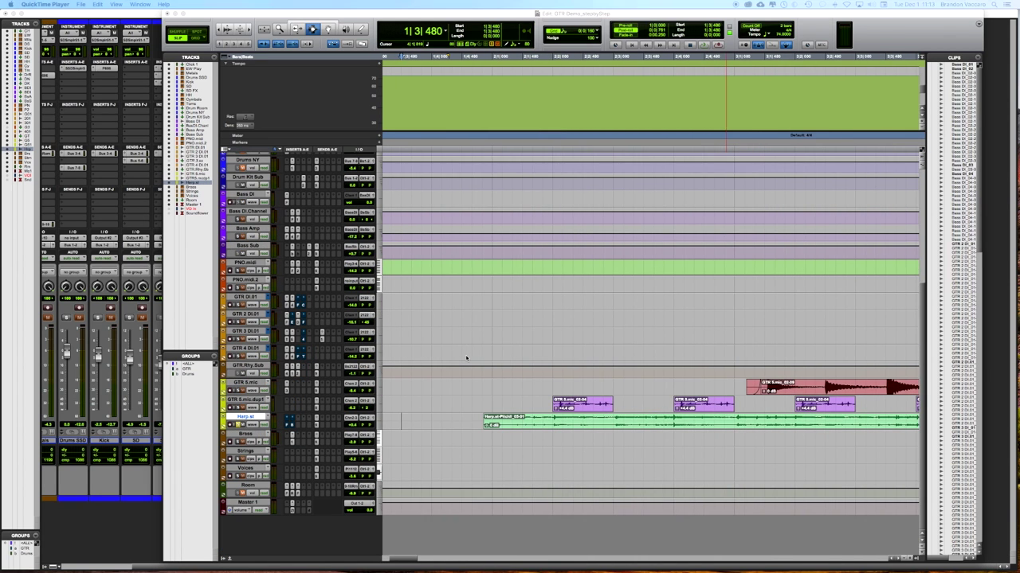
{"action": "scroll", "coordinate": [466, 357], "scroll_direction": "right", "scroll_amount": 2}
{"action": "scroll", "coordinate": [466, 358], "scroll_direction": "down", "scroll_amount": 3}
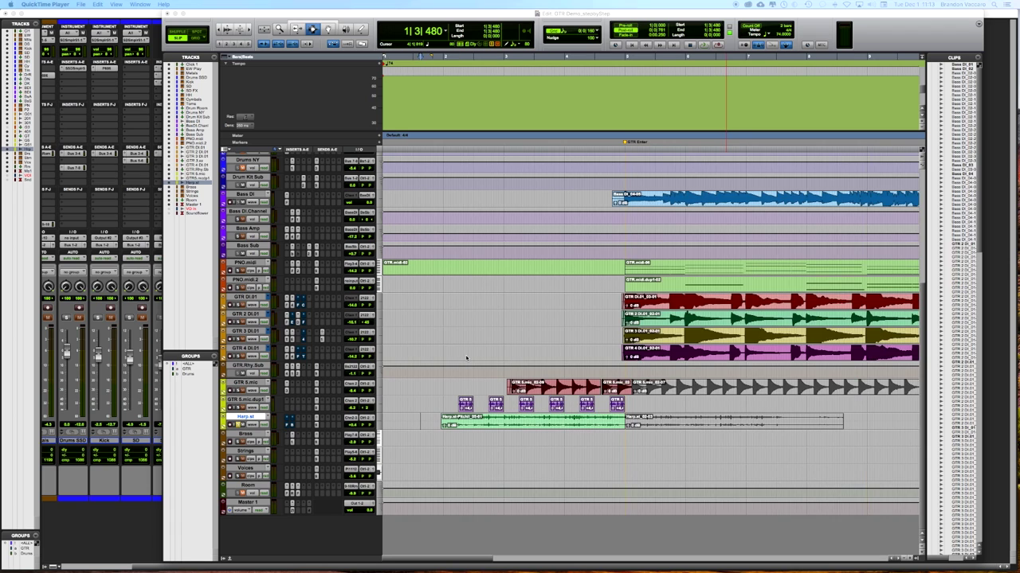
{"action": "scroll", "coordinate": [466, 358], "scroll_direction": "up", "scroll_amount": 2}
{"action": "scroll", "coordinate": [466, 358], "scroll_direction": "up", "scroll_amount": 2}
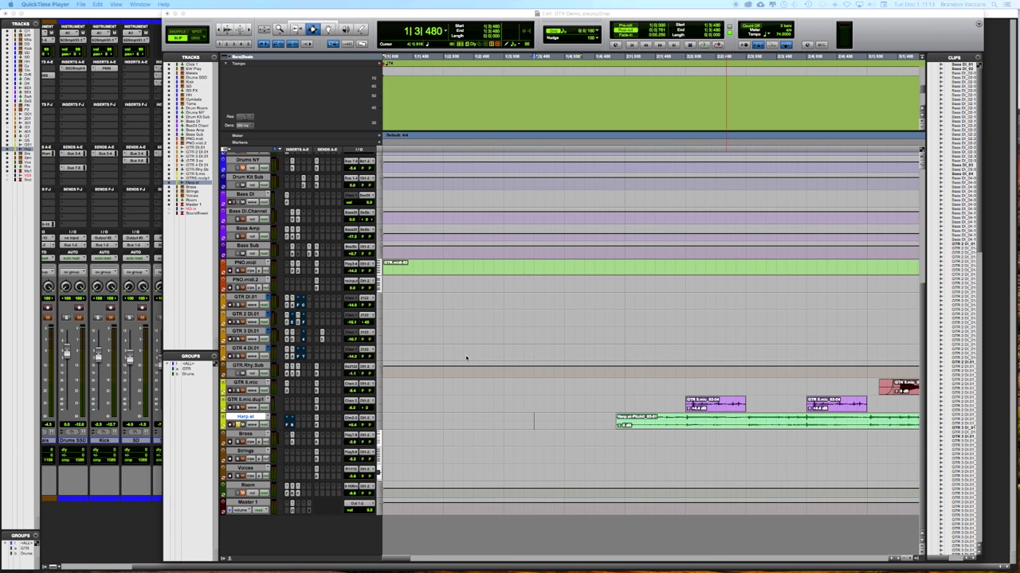
{"action": "scroll", "coordinate": [466, 357], "scroll_direction": "up", "scroll_amount": 1}
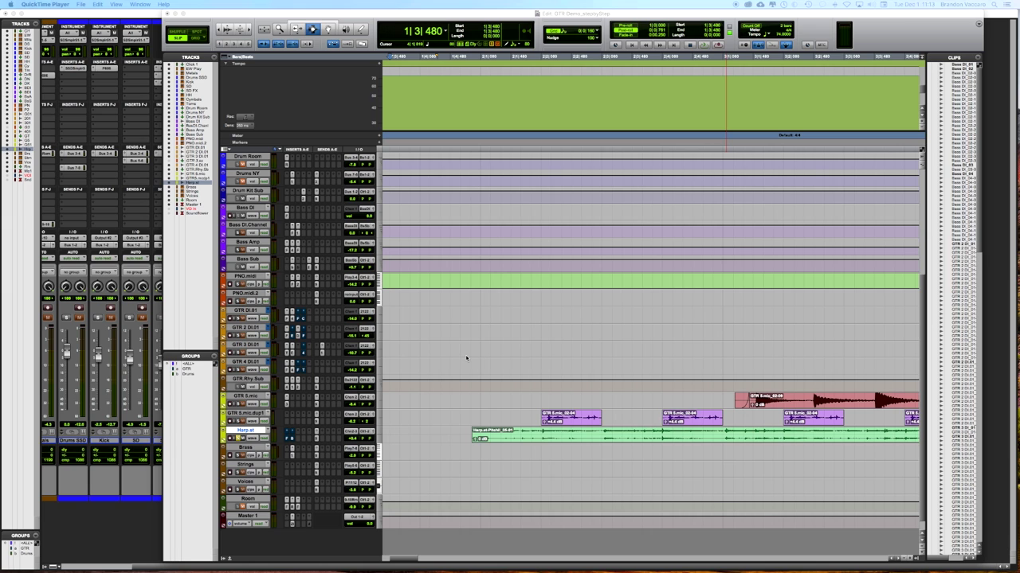
{"action": "scroll", "coordinate": [465, 372], "scroll_direction": "up", "scroll_amount": 5}
{"action": "scroll", "coordinate": [465, 372], "scroll_direction": "right", "scroll_amount": 2}
{"action": "scroll", "coordinate": [466, 372], "scroll_direction": "down", "scroll_amount": 4}
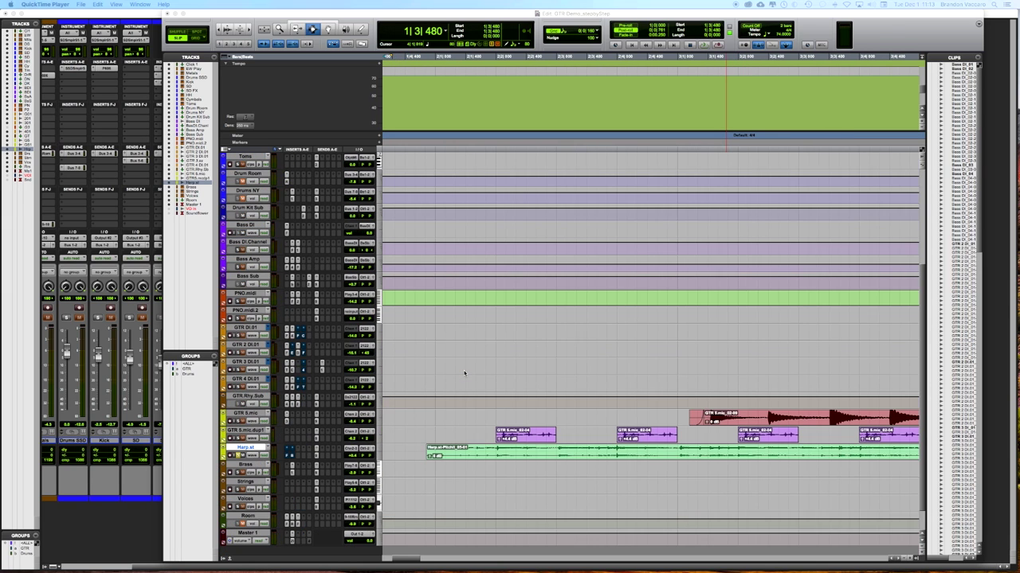
{"action": "scroll", "coordinate": [465, 372], "scroll_direction": "down", "scroll_amount": 2}
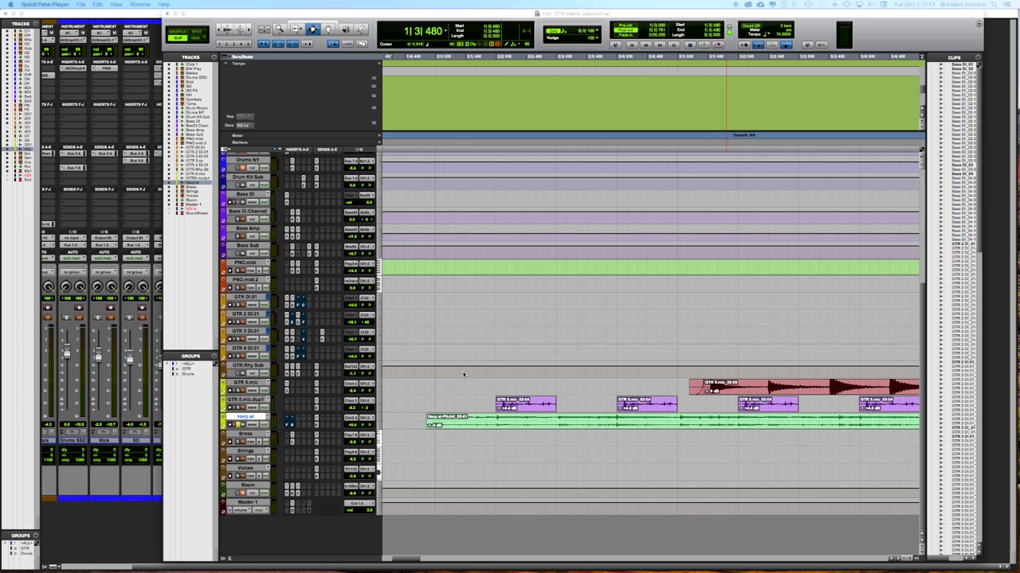
{"action": "scroll", "coordinate": [460, 375], "scroll_direction": "left", "scroll_amount": 1}
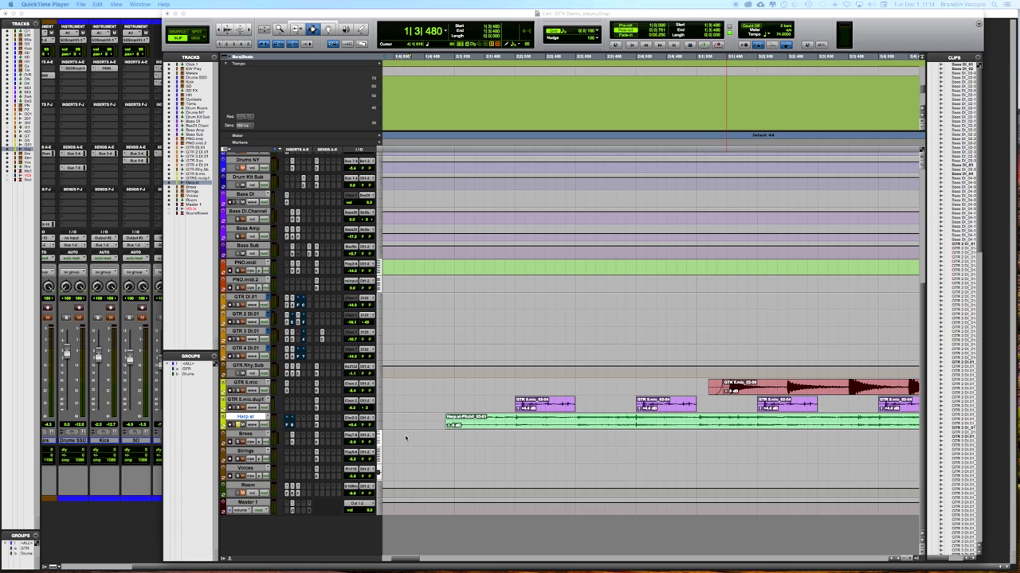
{"action": "scroll", "coordinate": [405, 437], "scroll_direction": "left", "scroll_amount": 5}
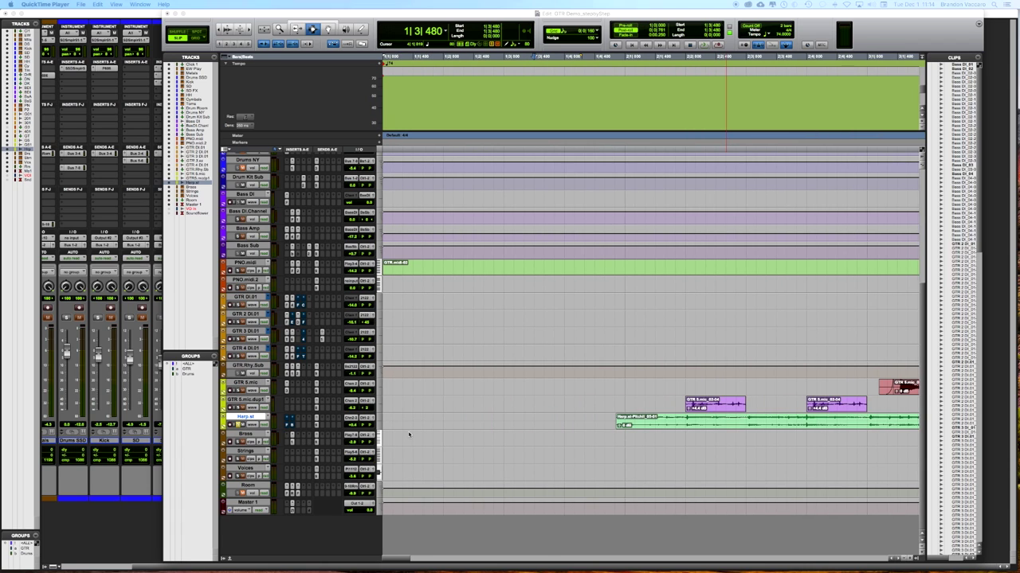
{"action": "scroll", "coordinate": [409, 434], "scroll_direction": "right", "scroll_amount": 1}
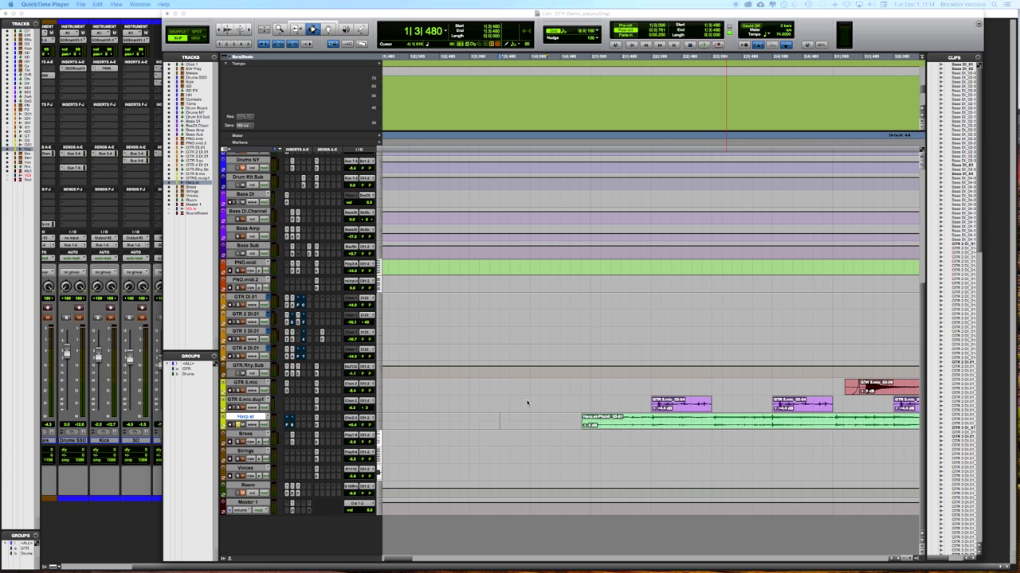
Step: Set the playback start on the harp track at 1|4|524, just before its first clip
{"action": "left_click", "coordinate": [503, 427]}
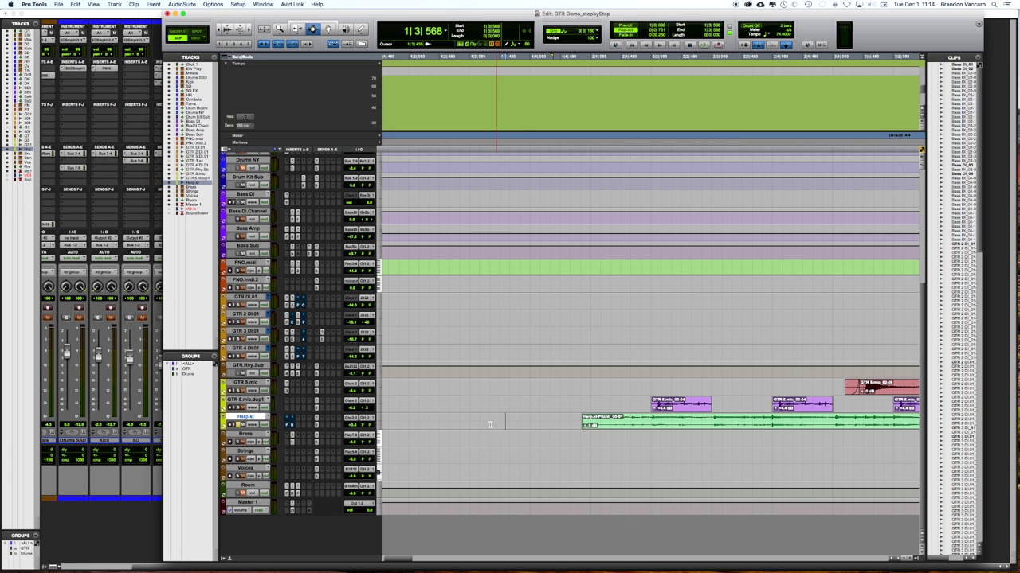
{"action": "key", "text": "r"}
{"action": "key", "text": "r"}
{"action": "key", "text": "r"}
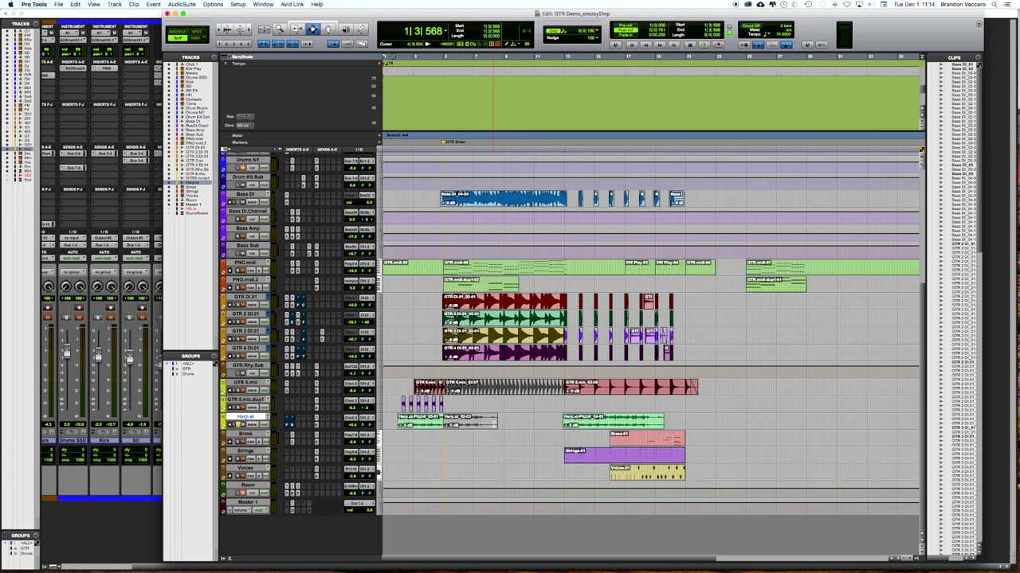
{"action": "key", "text": "t"}
{"action": "scroll", "coordinate": [493, 423], "scroll_direction": "up", "scroll_amount": 4}
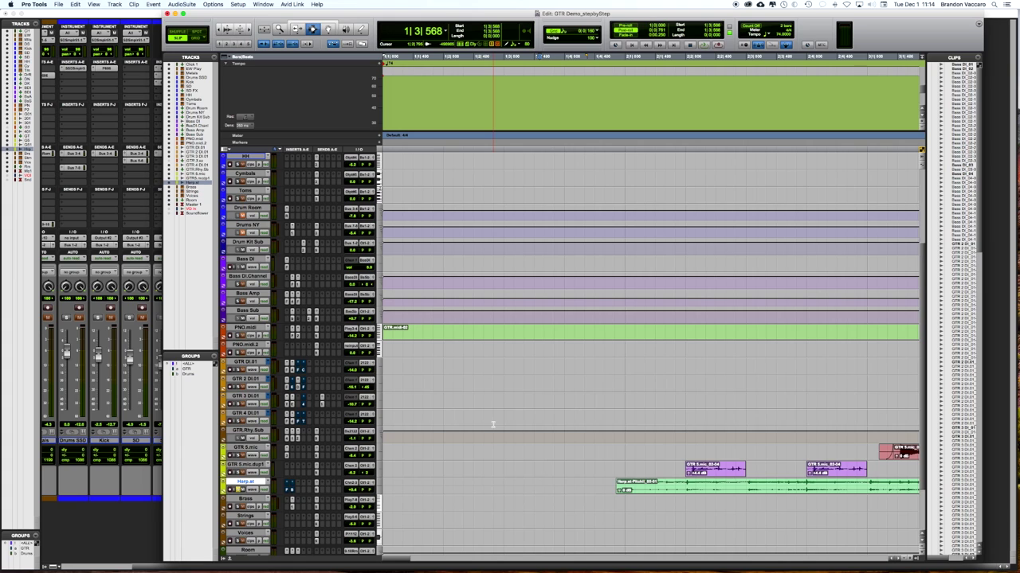
{"action": "scroll", "coordinate": [492, 424], "scroll_direction": "down", "scroll_amount": 4}
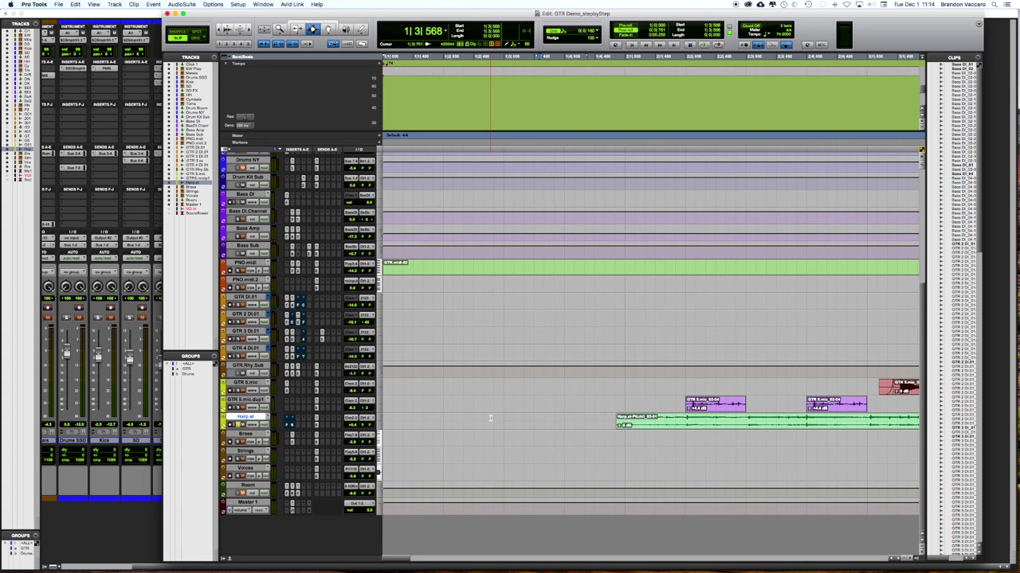
{"action": "scroll", "coordinate": [491, 419], "scroll_direction": "right", "scroll_amount": 3}
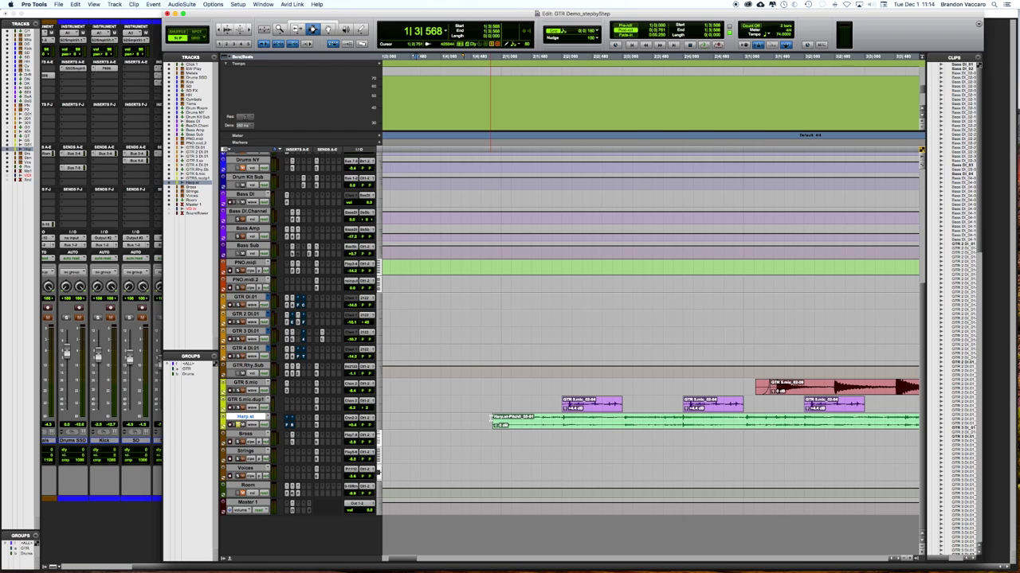
{"action": "scroll", "coordinate": [490, 420], "scroll_direction": "right", "scroll_amount": 1}
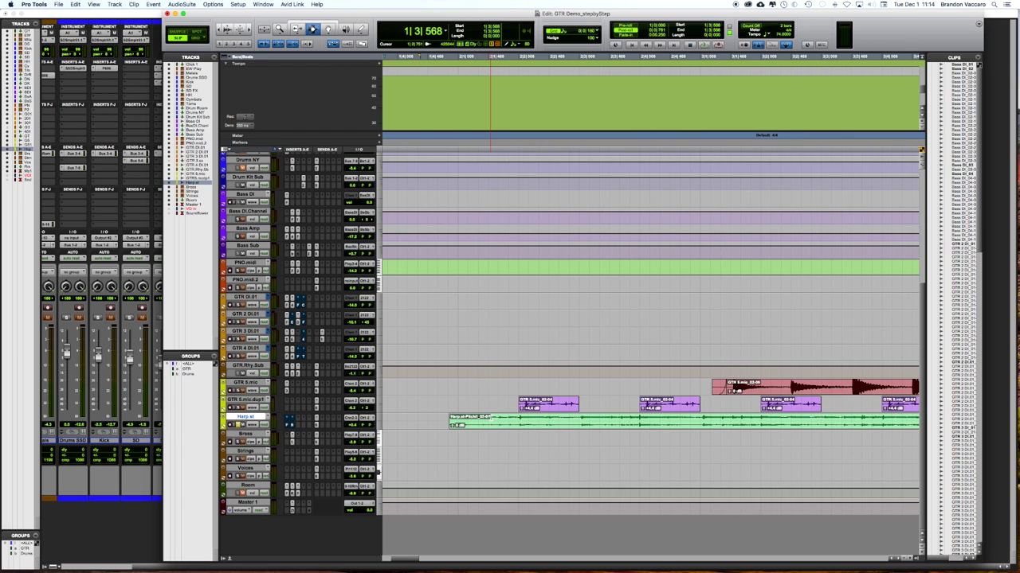
{"action": "left_click", "coordinate": [430, 422]}
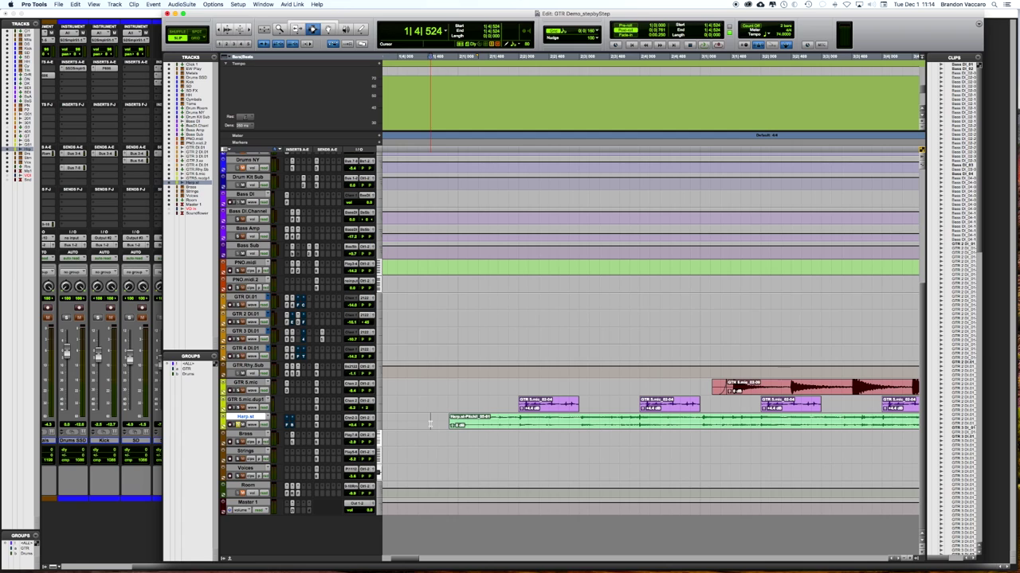
Step: Play the soloed harp from 1|4|524 past bar 4 and adjust the timeline to show how its clips sit in the arrangement
{"action": "key", "text": "space"}
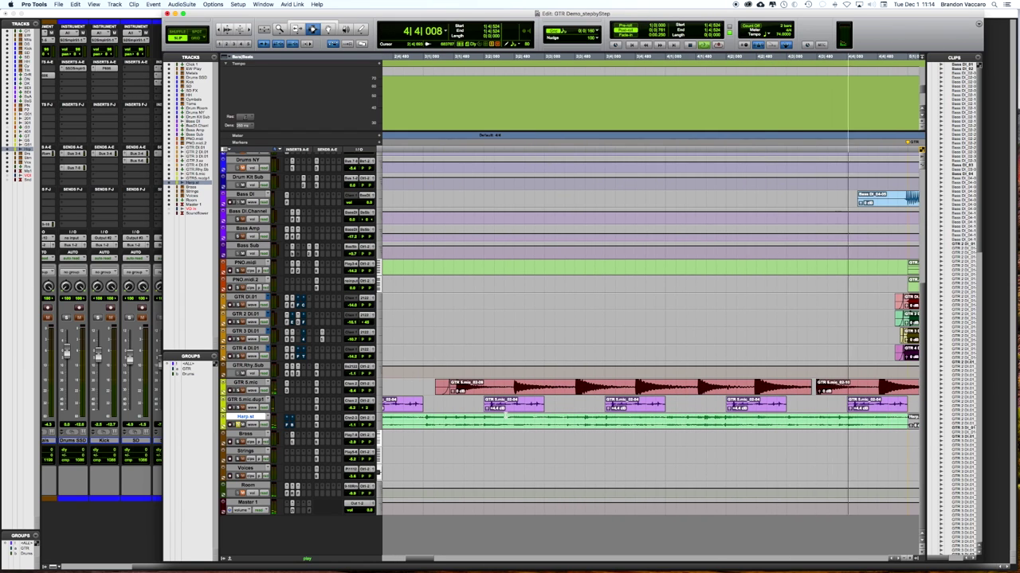
{"action": "key", "text": "space"}
{"action": "key", "text": "alt+a"}
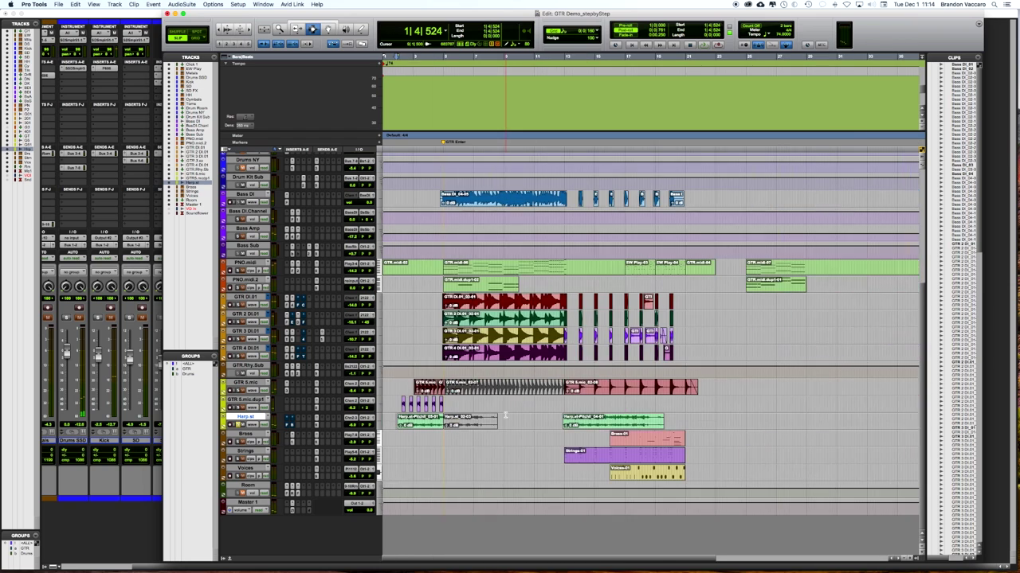
{"action": "key", "text": "super+bracketright"}
{"action": "key", "text": "super+bracketright"}
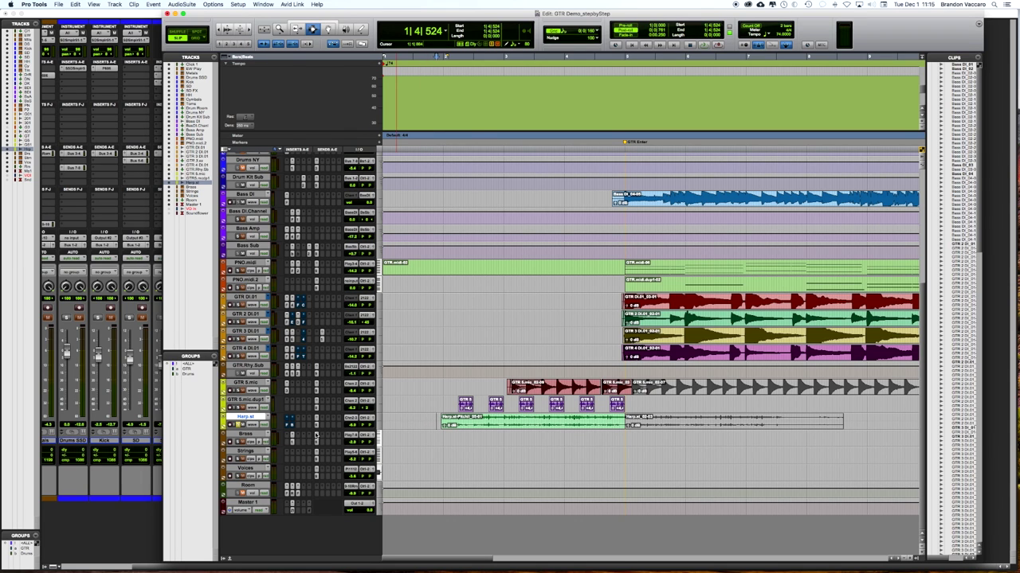
Step: Open the Blackhole reverb on the harp track and audition the opening section with it up to bar 5
{"action": "key", "text": "super+equal"}
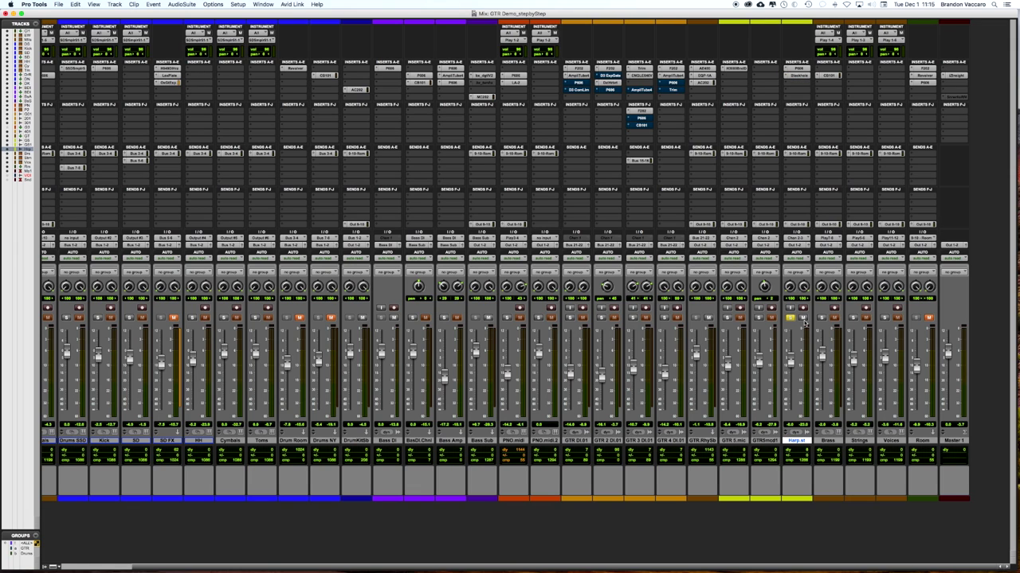
{"action": "left_click", "coordinate": [799, 76]}
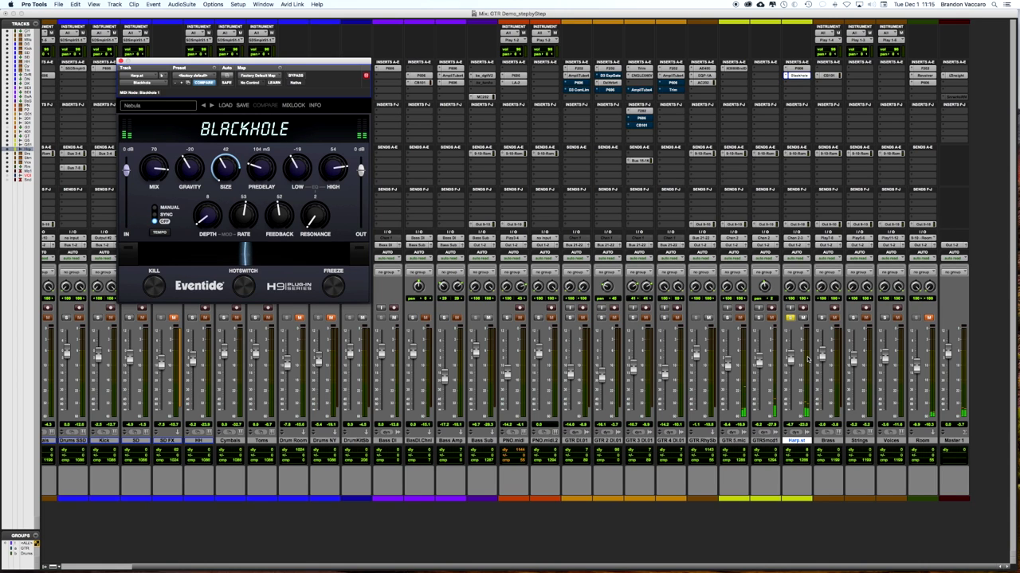
{"action": "key", "text": "super+equal"}
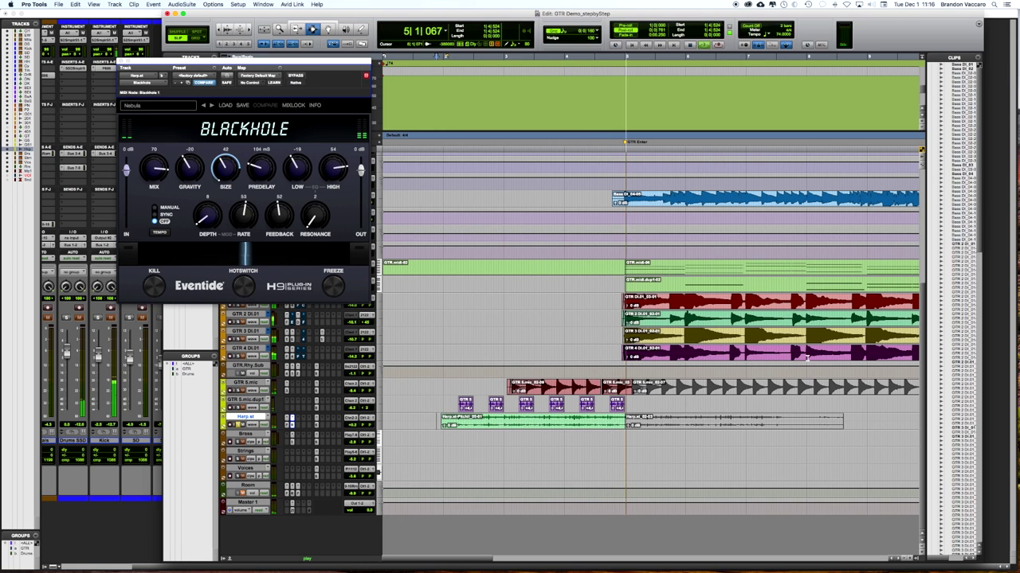
{"action": "key", "text": "space"}
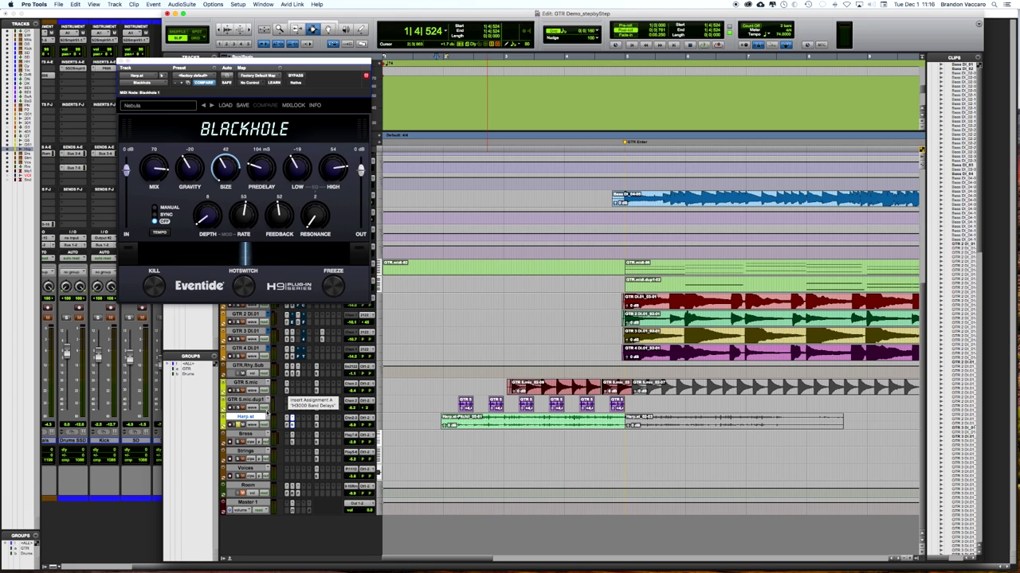
Step: Solo GTR 5.mic together with the harp and play both from 1|4|783 past bar 4
{"action": "left_click", "coordinate": [239, 391]}
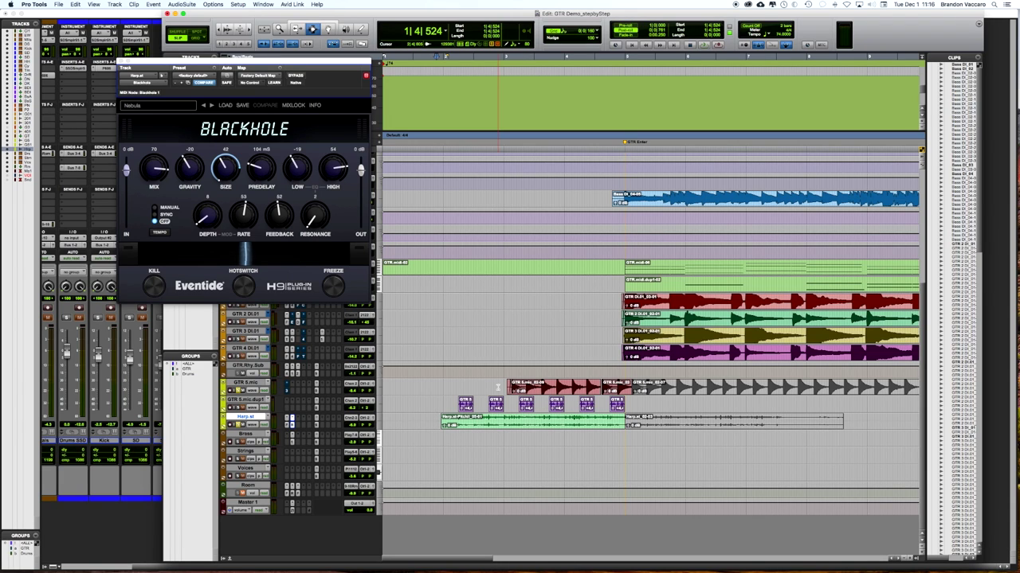
{"action": "left_click", "coordinate": [440, 390]}
{"action": "left_click", "coordinate": [475, 388]}
{"action": "key", "text": "space"}
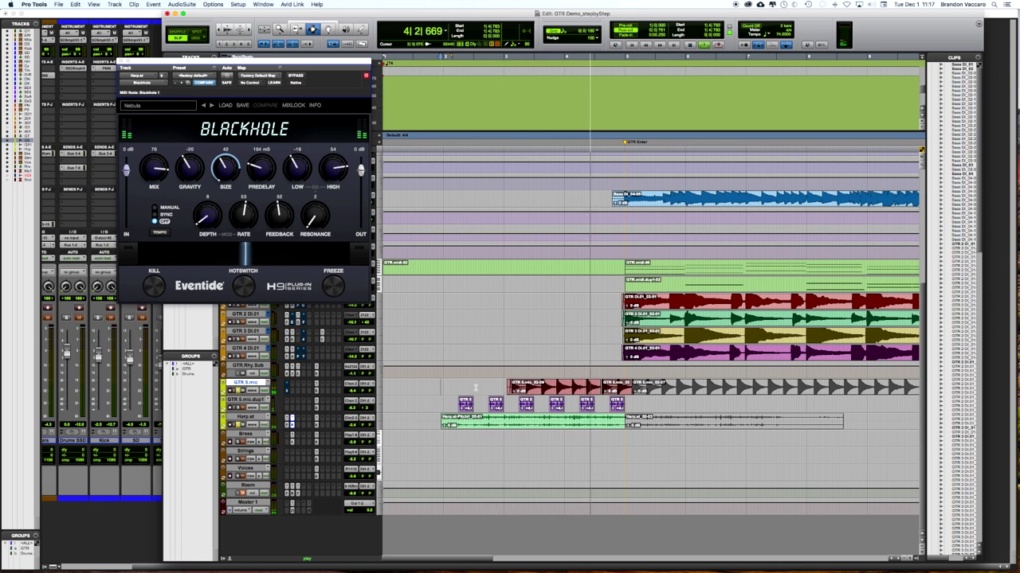
{"action": "key", "text": "KP_1"}
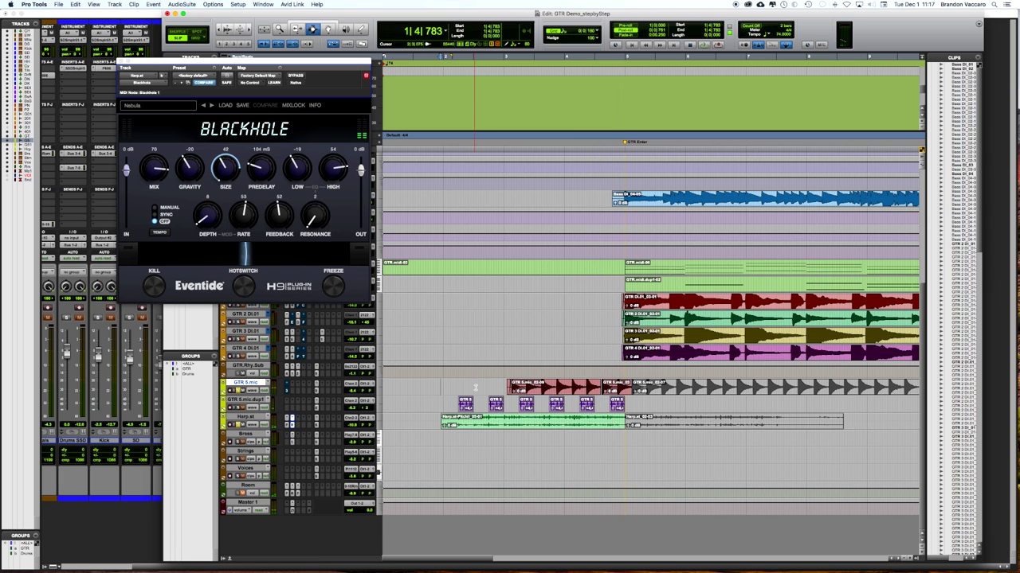
Step: Open the H3000 Band Delays effect on GTR 5.mic and audition the track from 1|4|783 and from 3|1|024
{"action": "left_click", "coordinate": [288, 390]}
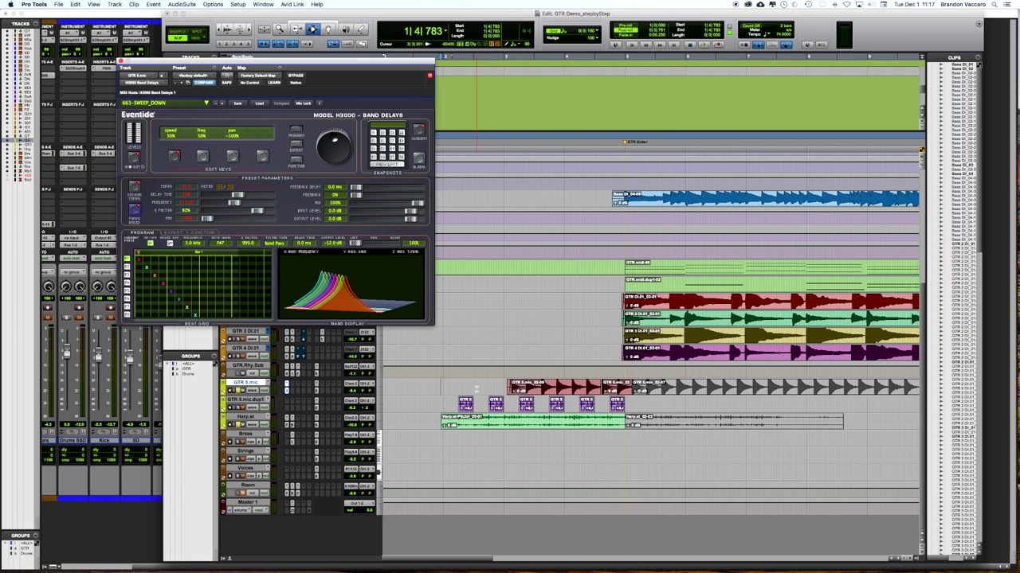
{"action": "key", "text": "space"}
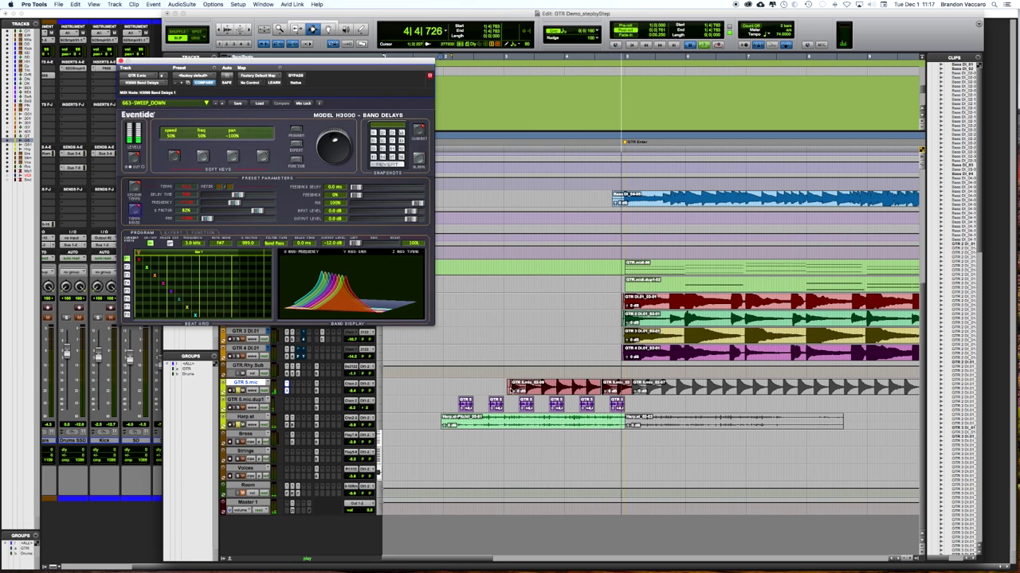
{"action": "left_click", "coordinate": [236, 390]}
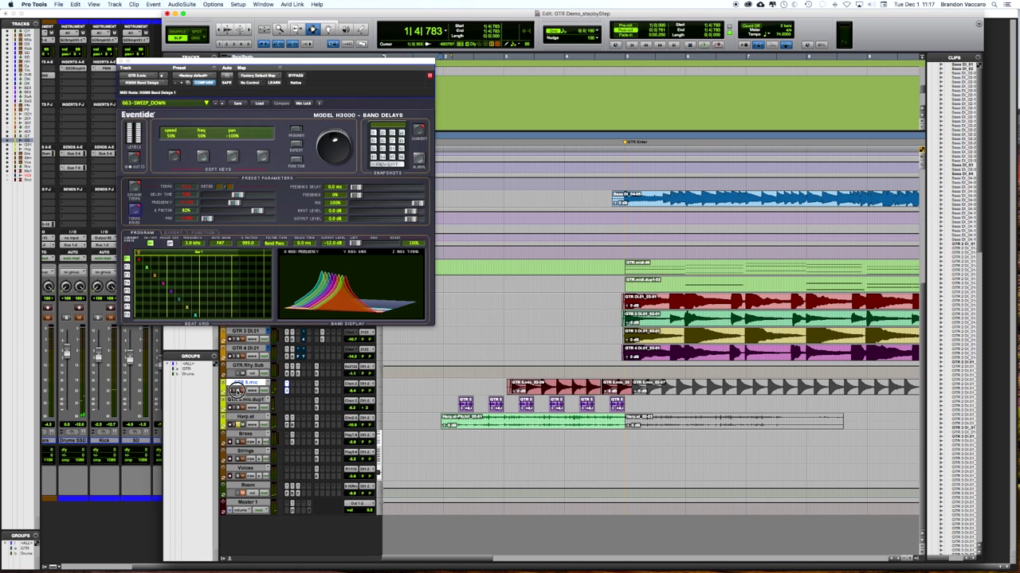
{"action": "left_click", "coordinate": [504, 387]}
{"action": "key", "text": "space"}
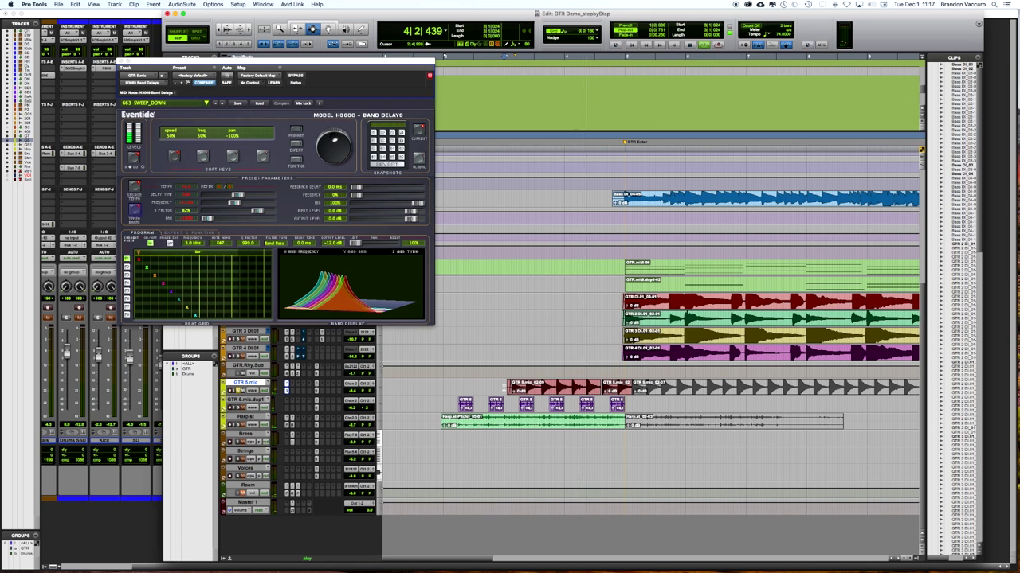
{"action": "key", "text": "space"}
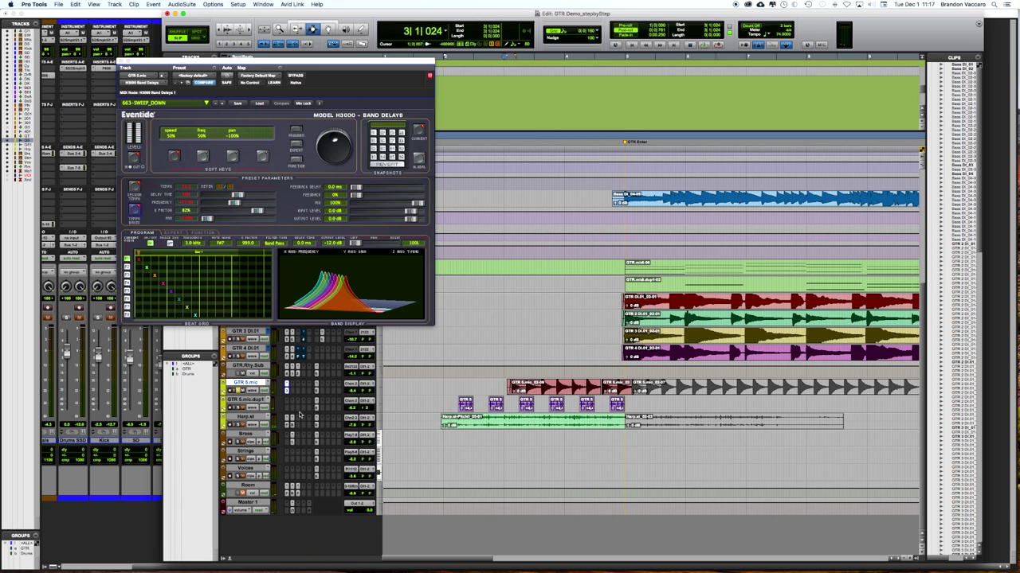
Step: Audition GTR 5.mic.dup1 from 1|4|631, play it with GTR 5.mic and the harp from 1|4|732, and close the effect window
{"action": "left_click", "coordinate": [438, 403]}
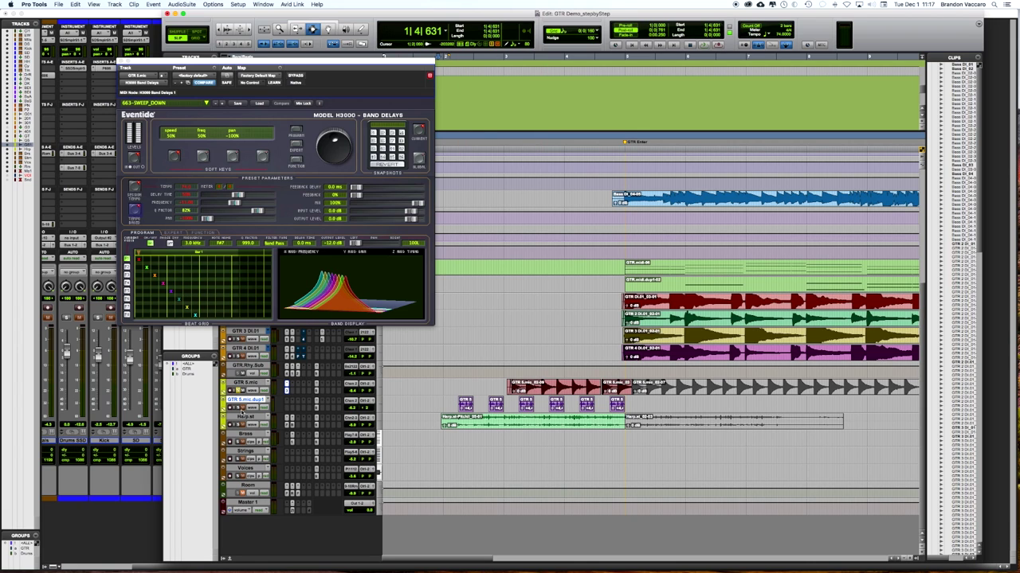
{"action": "key", "text": "space"}
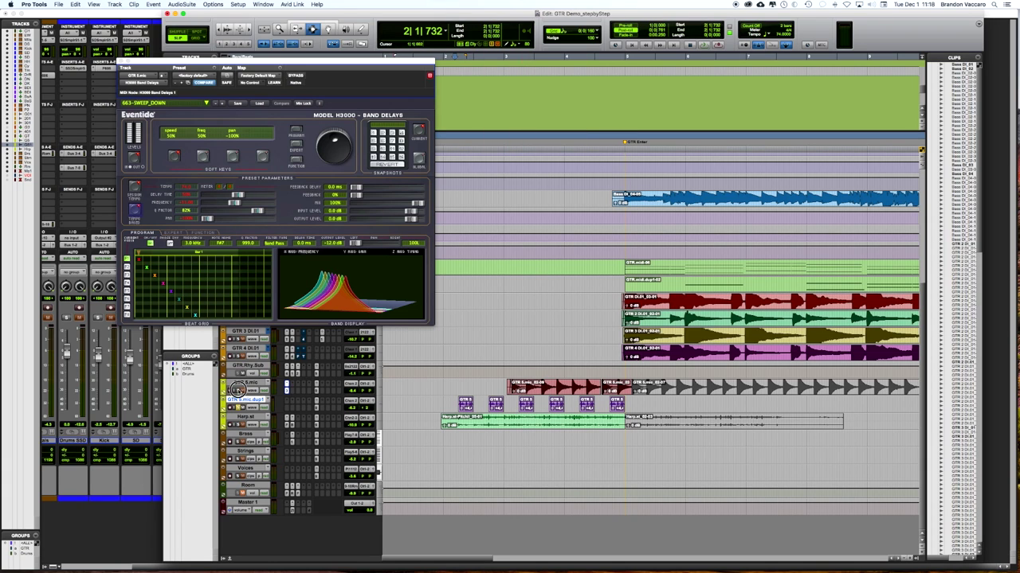
{"action": "left_click", "coordinate": [238, 424]}
{"action": "left_click", "coordinate": [439, 398]}
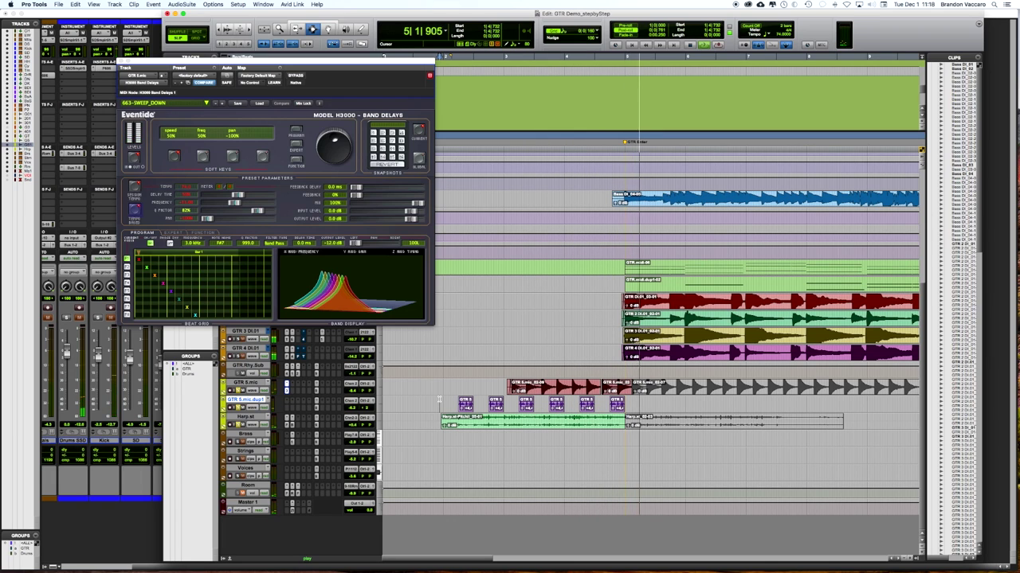
{"action": "key", "text": "space"}
{"action": "left_click", "coordinate": [121, 61]}
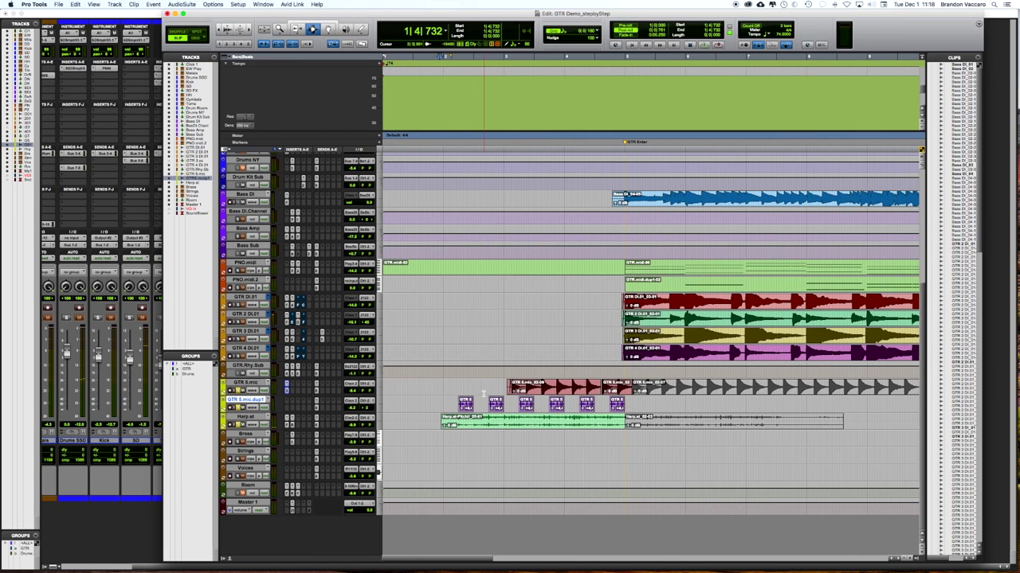
Step: Set the playback start at 12|4|042, just before the second harp clip, and play the soloed parts past bar 16
{"action": "scroll", "coordinate": [491, 395], "scroll_direction": "right", "scroll_amount": 10}
{"action": "scroll", "coordinate": [491, 394], "scroll_direction": "left", "scroll_amount": 8}
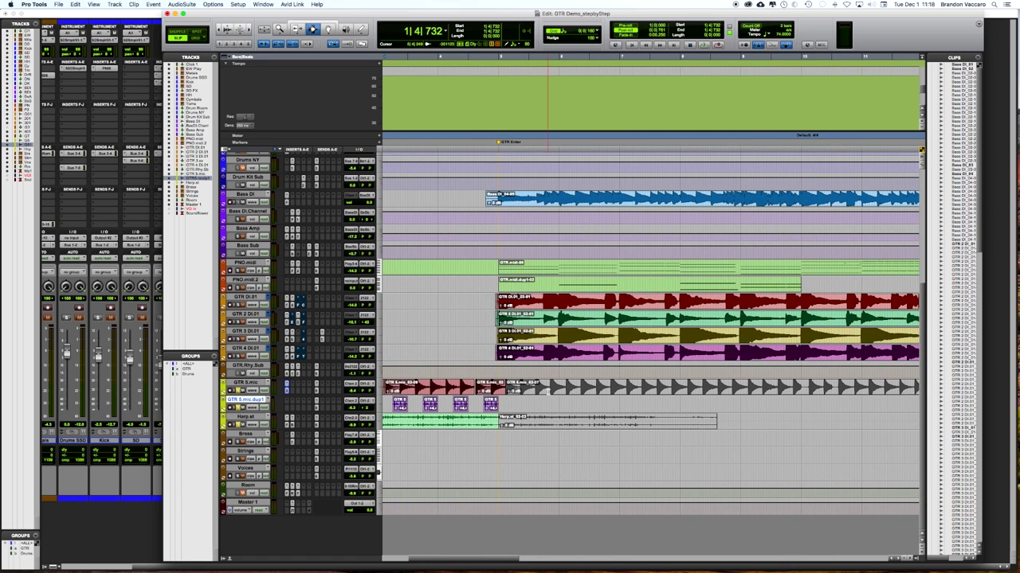
{"action": "scroll", "coordinate": [546, 394], "scroll_direction": "right", "scroll_amount": 3}
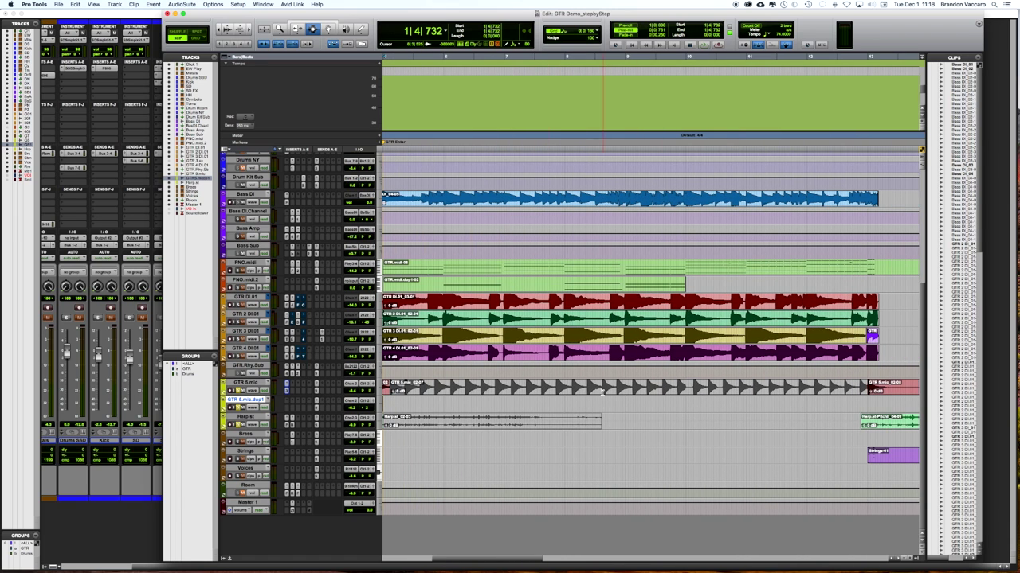
{"action": "scroll", "coordinate": [603, 392], "scroll_direction": "right", "scroll_amount": 5}
{"action": "scroll", "coordinate": [630, 381], "scroll_direction": "right", "scroll_amount": 2}
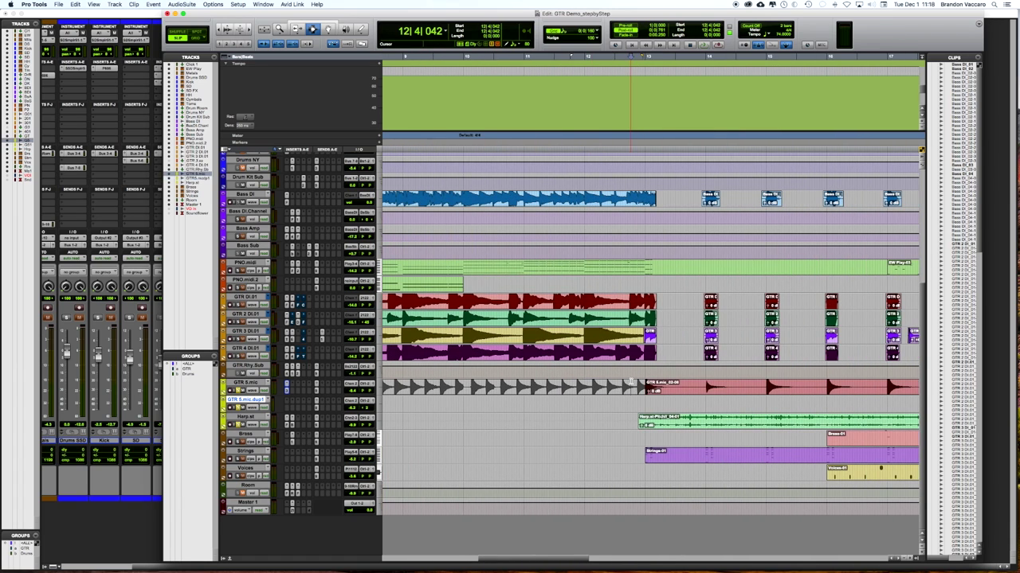
{"action": "scroll", "coordinate": [631, 381], "scroll_direction": "up", "scroll_amount": 1}
{"action": "key", "text": "space"}
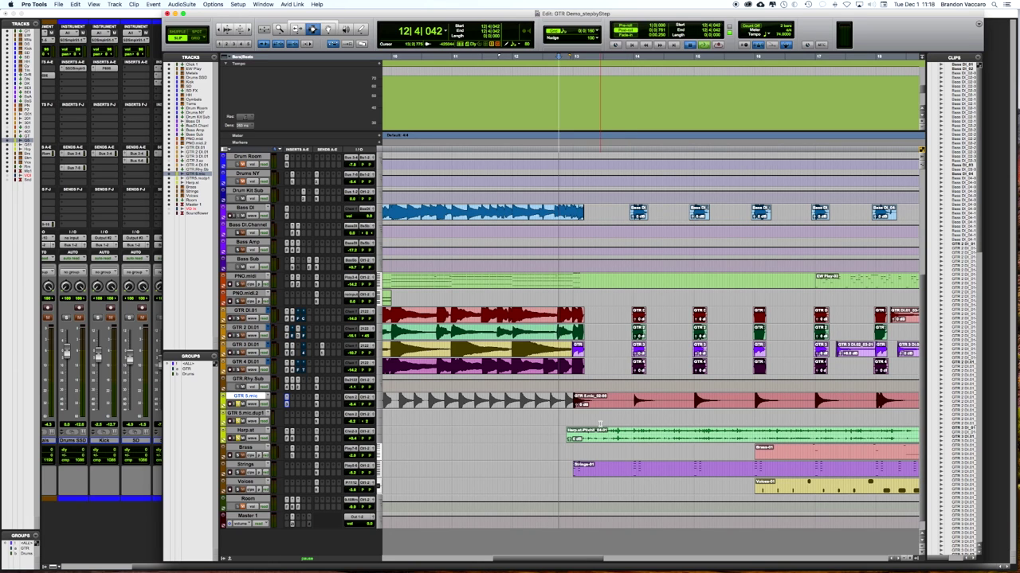
{"action": "scroll", "coordinate": [600, 423], "scroll_direction": "right", "scroll_amount": 2}
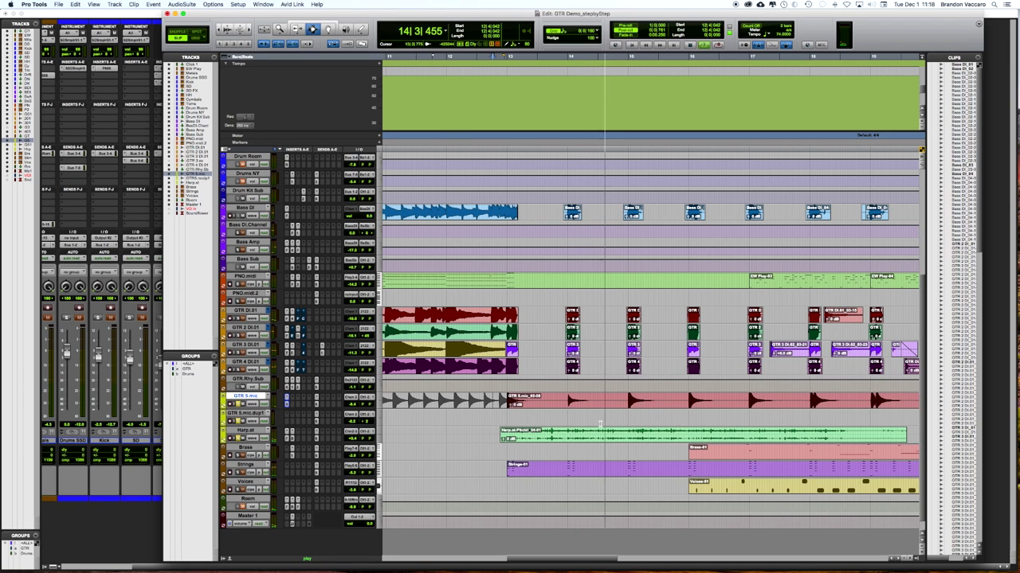
{"action": "scroll", "coordinate": [600, 423], "scroll_direction": "right", "scroll_amount": 2}
{"action": "scroll", "coordinate": [649, 342], "scroll_direction": "up", "scroll_amount": 5}
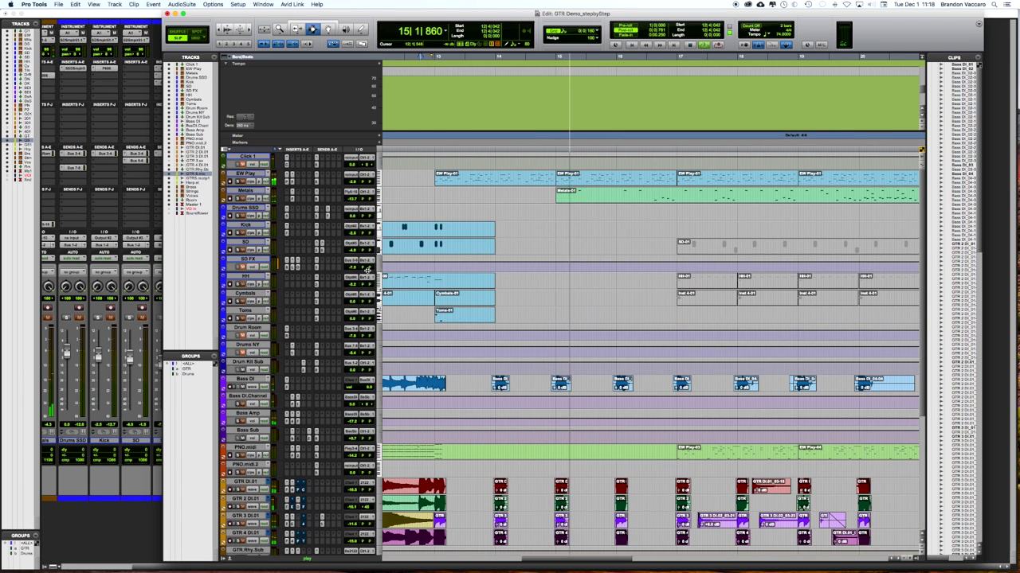
{"action": "scroll", "coordinate": [469, 319], "scroll_direction": "down", "scroll_amount": 6}
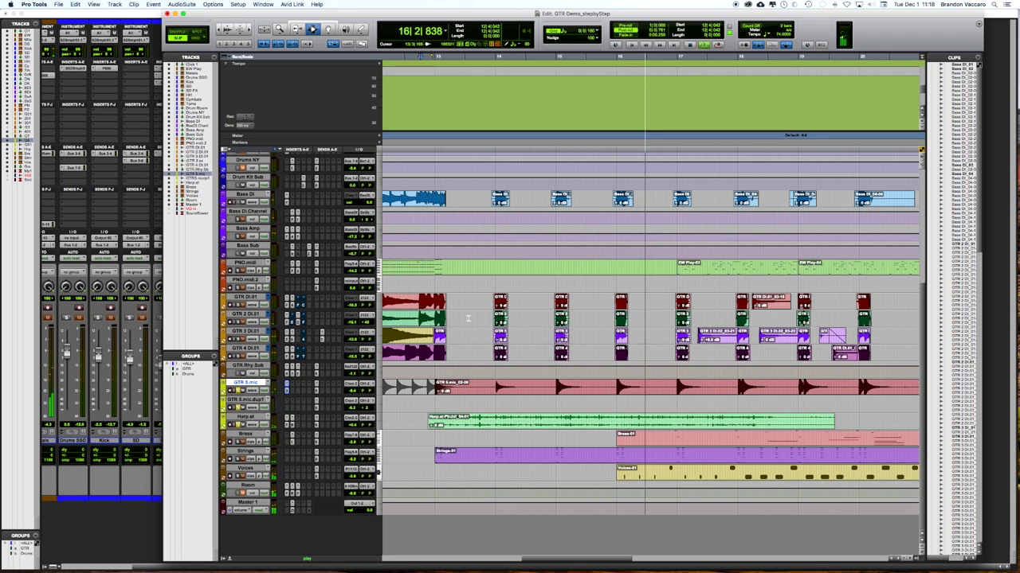
{"action": "key", "text": "space"}
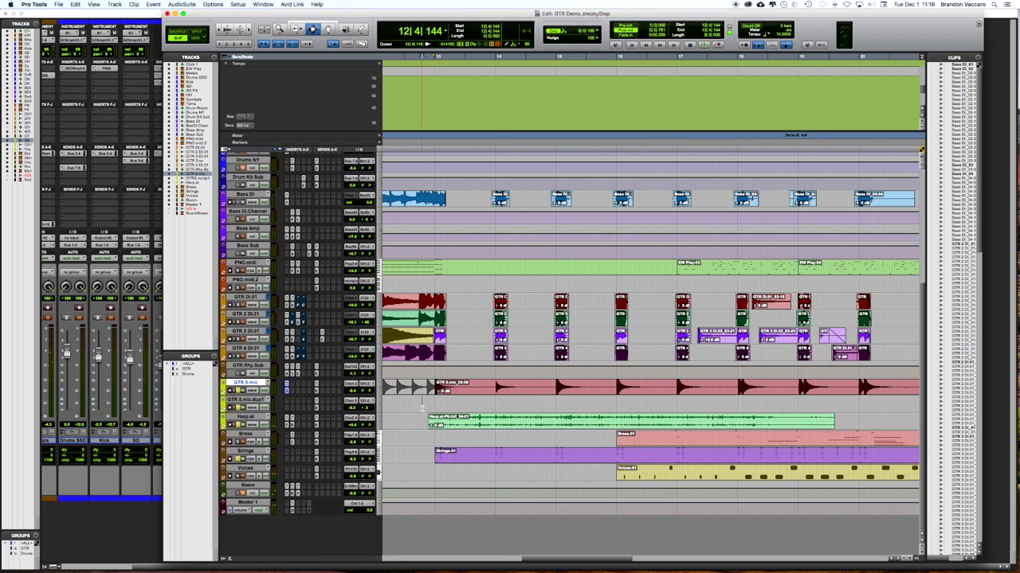
Step: Set the playback start at 12|4|724 and play the soloed guitar layers with the orchestral parts past bar 15
{"action": "left_click", "coordinate": [534, 407]}
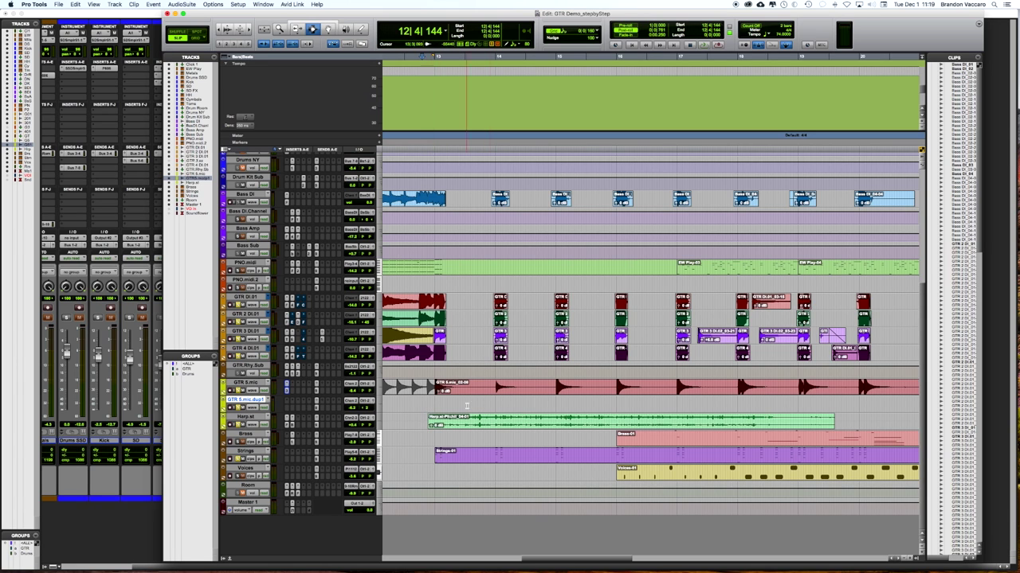
{"action": "scroll", "coordinate": [466, 407], "scroll_direction": "right", "scroll_amount": 5}
{"action": "scroll", "coordinate": [824, 412], "scroll_direction": "left", "scroll_amount": 6}
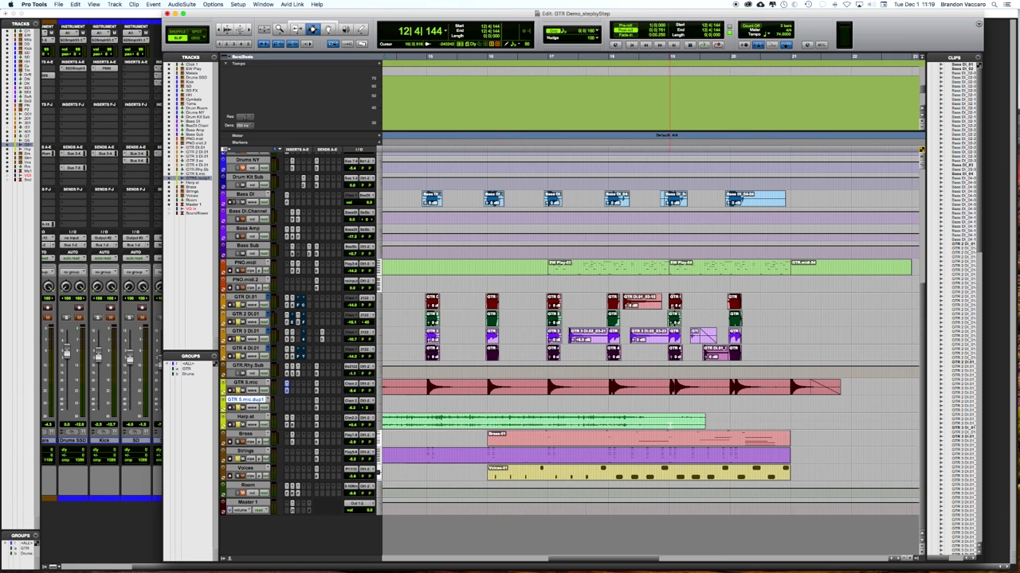
{"action": "key", "text": "space"}
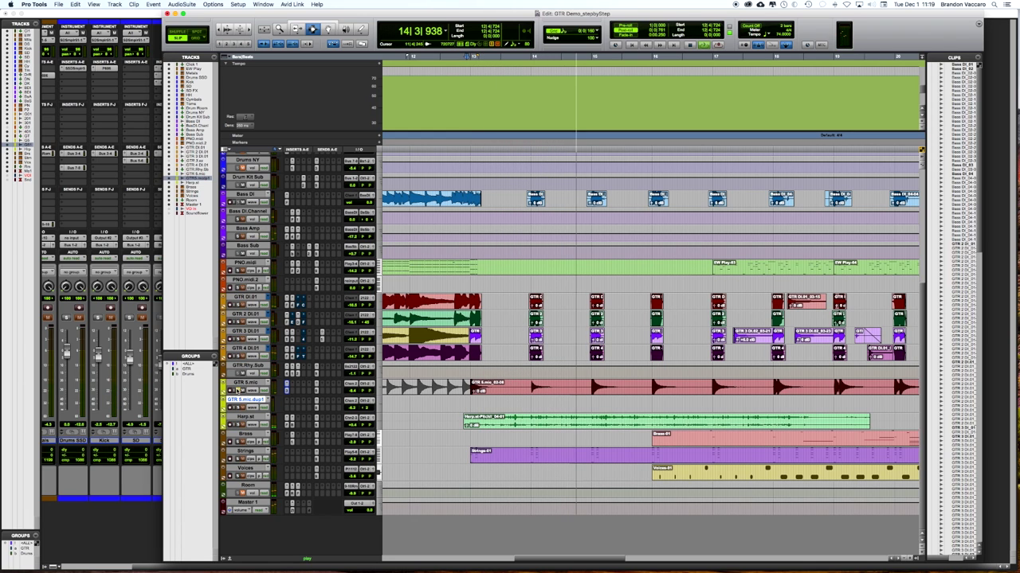
{"action": "scroll", "coordinate": [515, 389], "scroll_direction": "right", "scroll_amount": 3}
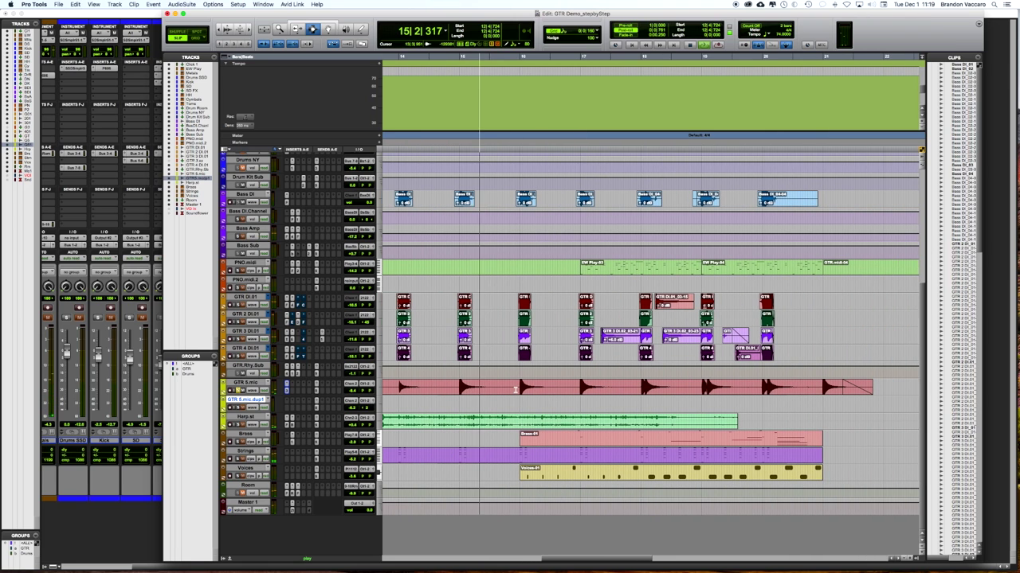
{"action": "key", "text": "space"}
Step: Set the playback start at 19|1|442 and play the soloed layers through the end of the section past bar 21
{"action": "left_click", "coordinate": [804, 392]}
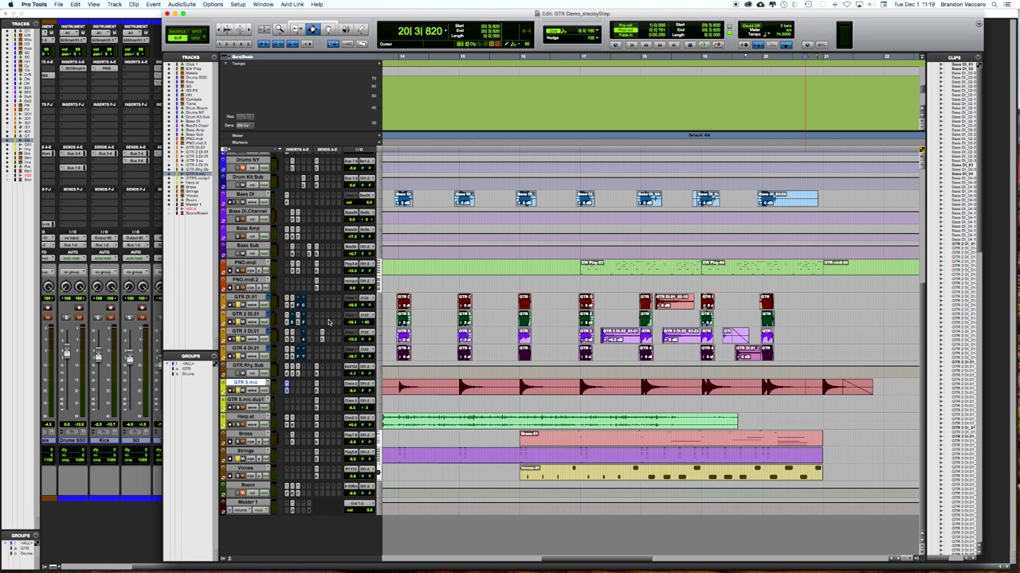
{"action": "scroll", "coordinate": [328, 322], "scroll_direction": "up", "scroll_amount": 5}
{"action": "scroll", "coordinate": [314, 297], "scroll_direction": "up", "scroll_amount": 1}
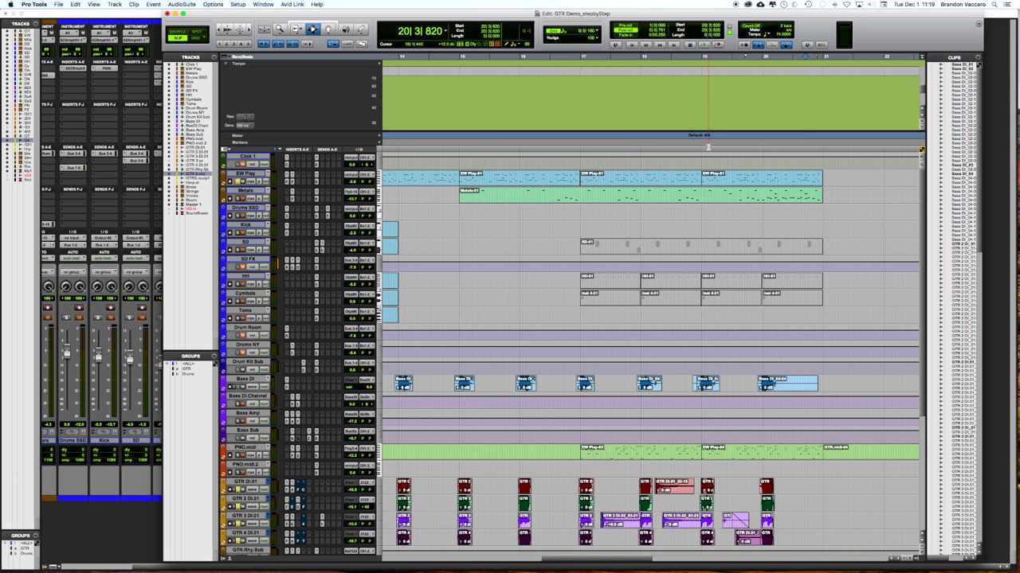
{"action": "scroll", "coordinate": [752, 335], "scroll_direction": "down", "scroll_amount": 5}
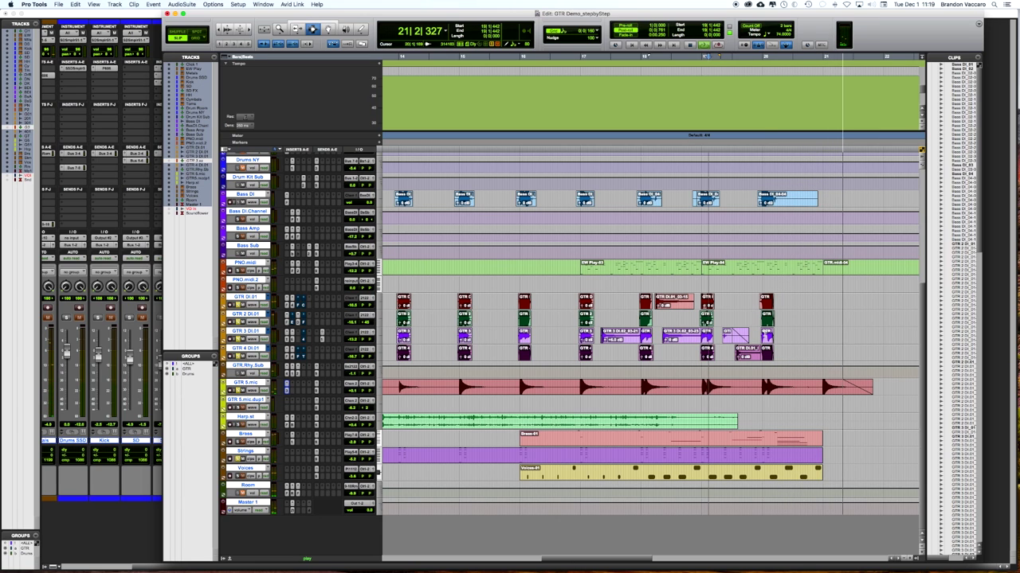
{"action": "key", "text": "space"}
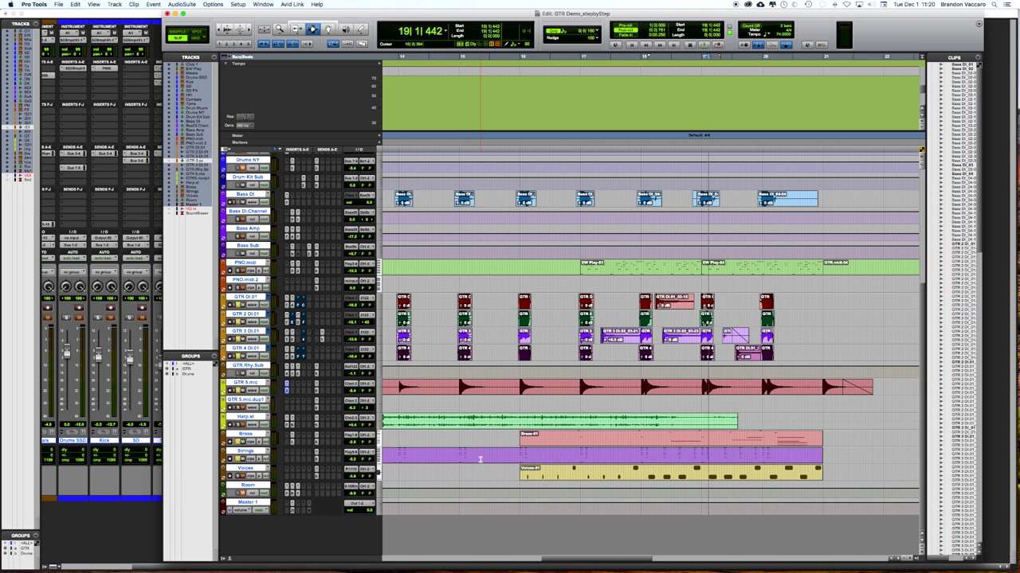
Step: Select the first EW Play clip at bar 13 and play the soloed parts from 13|1|000
{"action": "scroll", "coordinate": [480, 460], "scroll_direction": "left", "scroll_amount": 3}
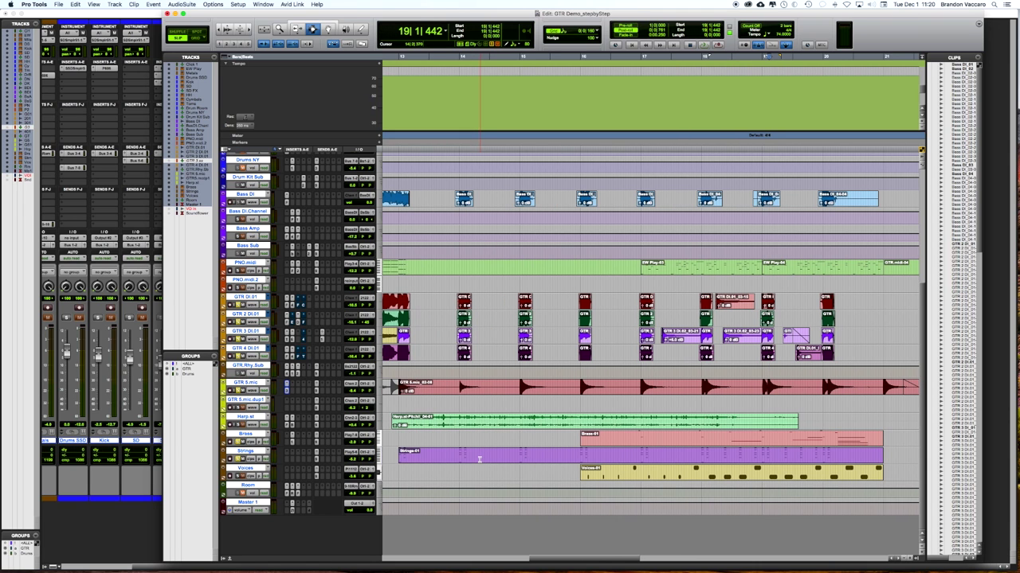
{"action": "scroll", "coordinate": [478, 460], "scroll_direction": "up", "scroll_amount": 5}
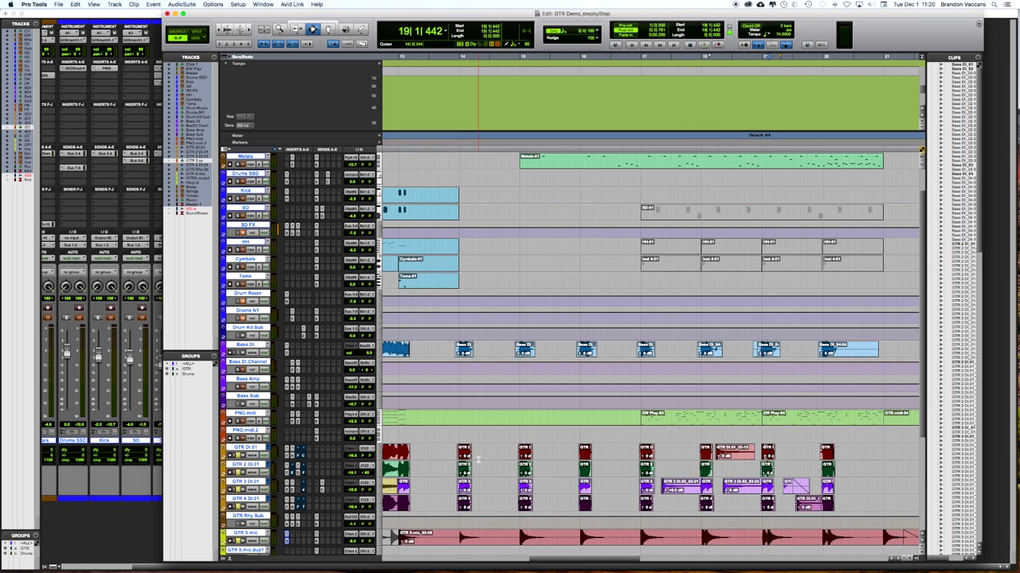
{"action": "scroll", "coordinate": [478, 460], "scroll_direction": "up", "scroll_amount": 1}
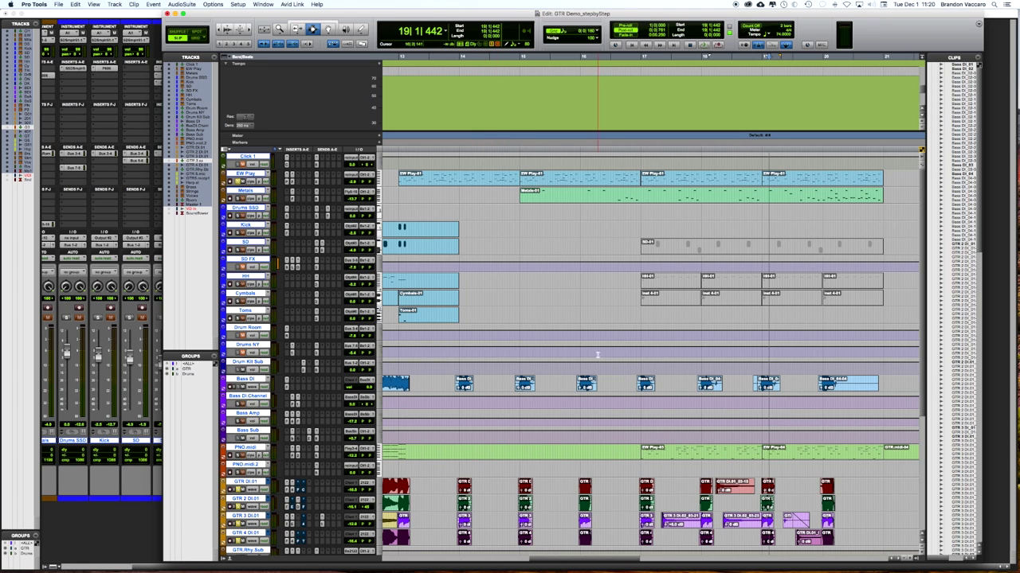
{"action": "left_click", "coordinate": [475, 166]}
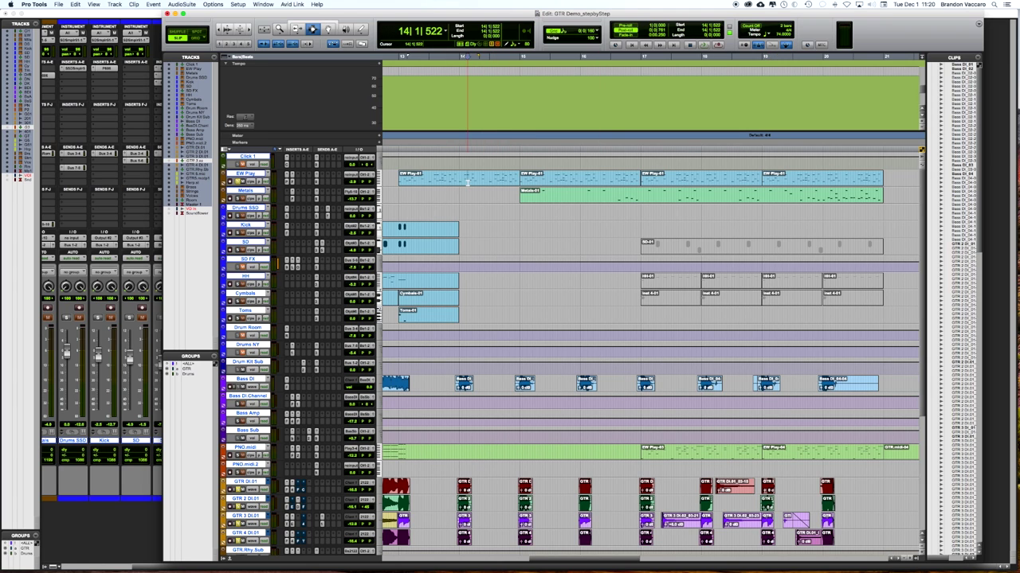
{"action": "left_click", "coordinate": [467, 182]}
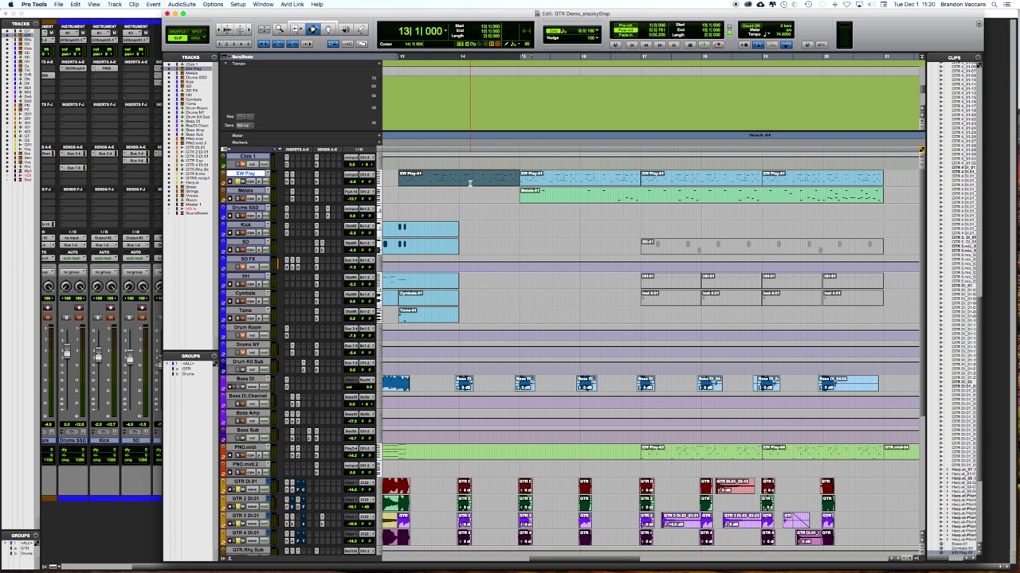
{"action": "key", "text": "space"}
{"action": "key", "text": "space"}
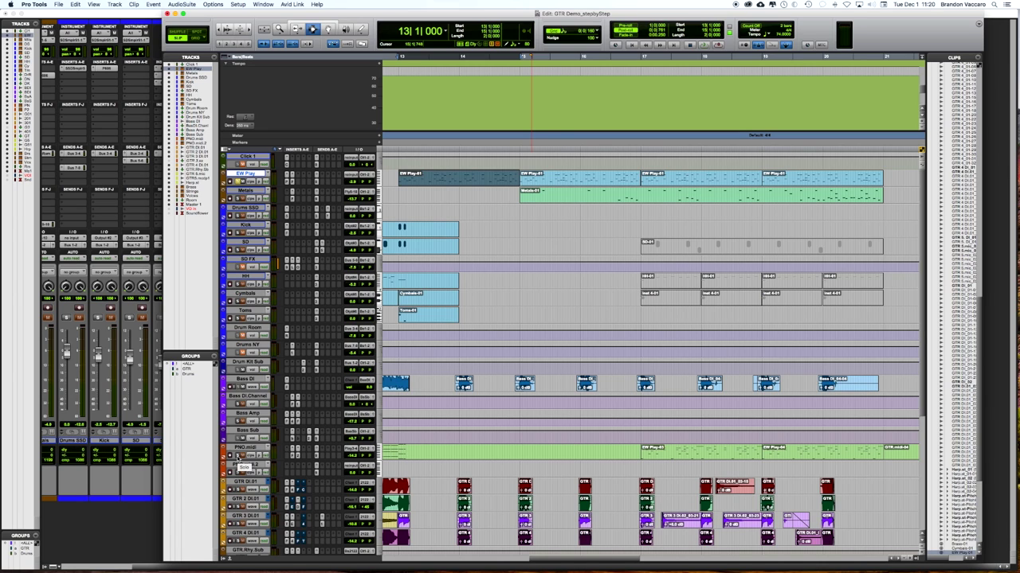
Step: Open the bar 13 EW Play clip in the MIDI Editor with the Grabber tool to inspect its notes, and close the editor
{"action": "left_click", "coordinate": [327, 29]}
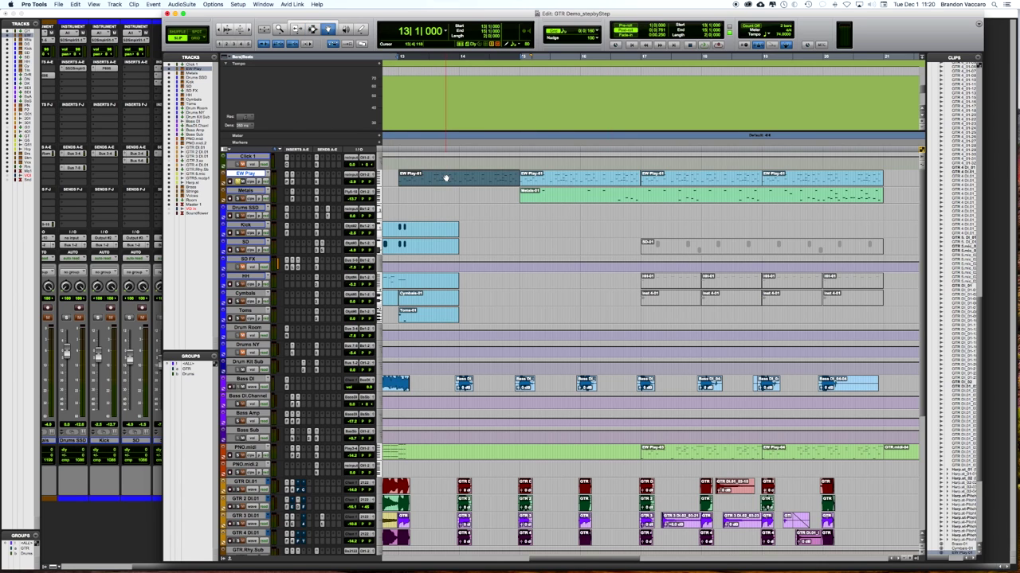
{"action": "double_click", "coordinate": [446, 177]}
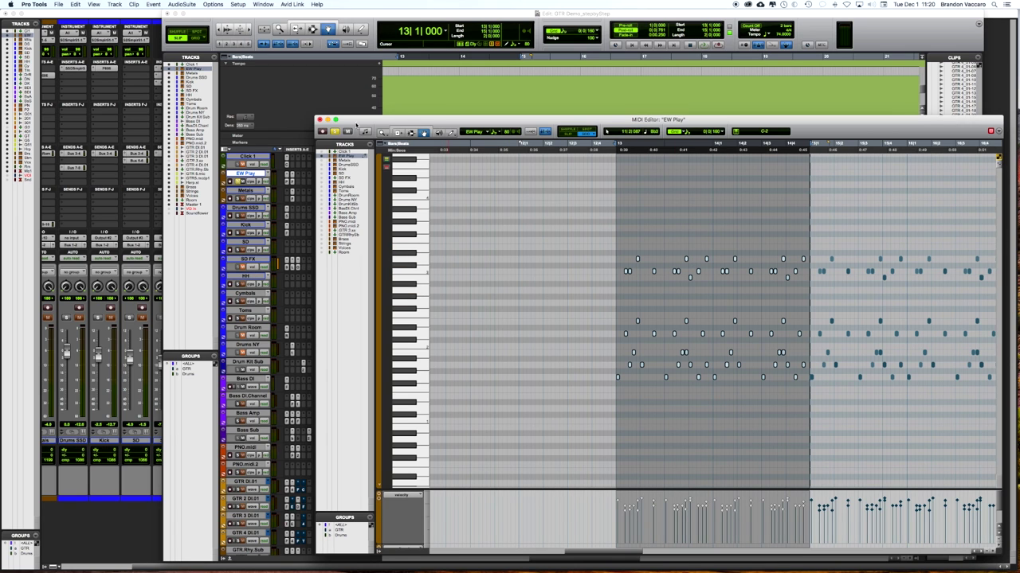
{"action": "left_click", "coordinate": [318, 119]}
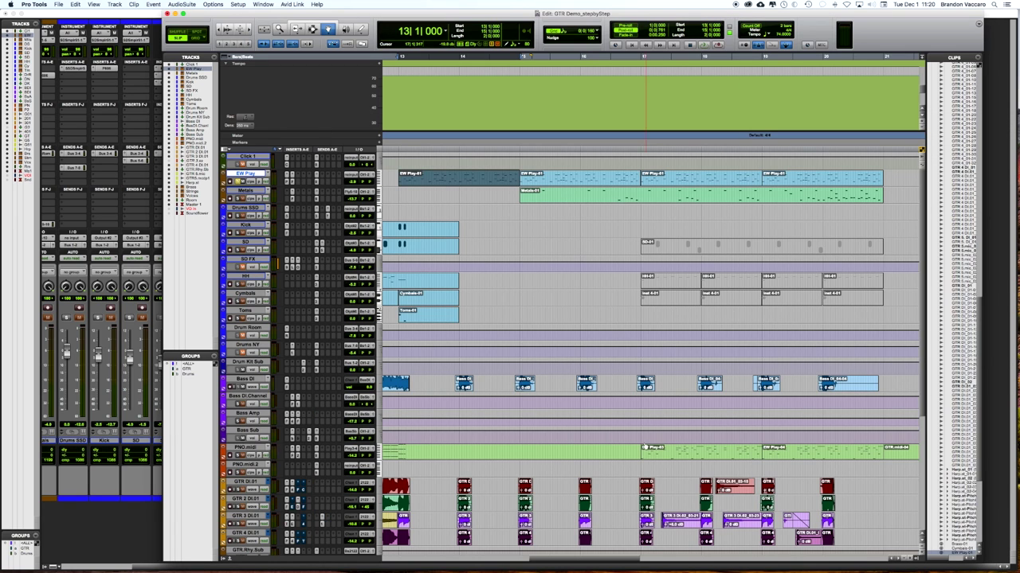
Step: Open the PNO.midi clip at bar 17 in the MIDI Editor, audition its copied pattern from 17|1|000, and close the editor
{"action": "double_click", "coordinate": [676, 454]}
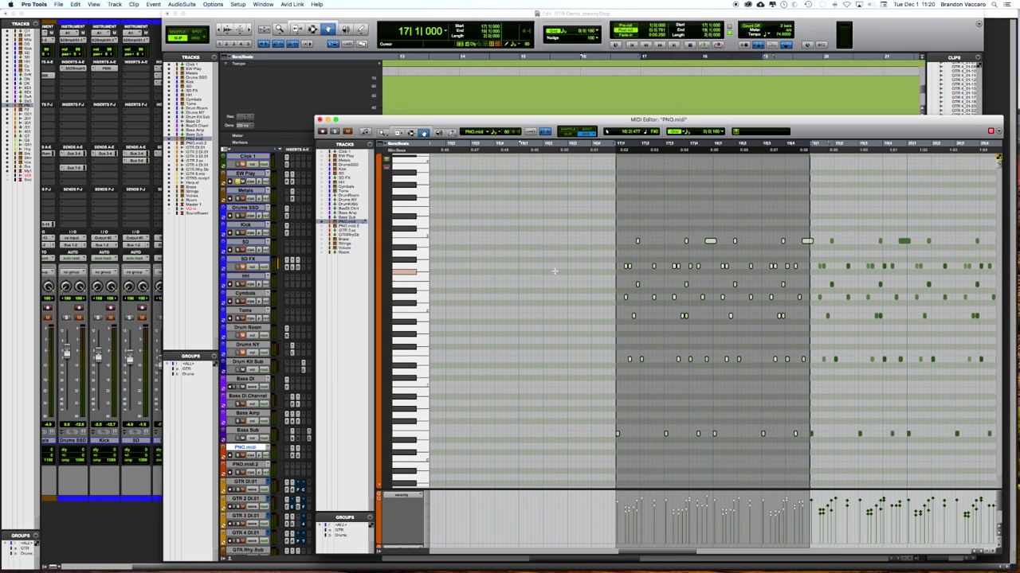
{"action": "scroll", "coordinate": [555, 271], "scroll_direction": "right", "scroll_amount": 3}
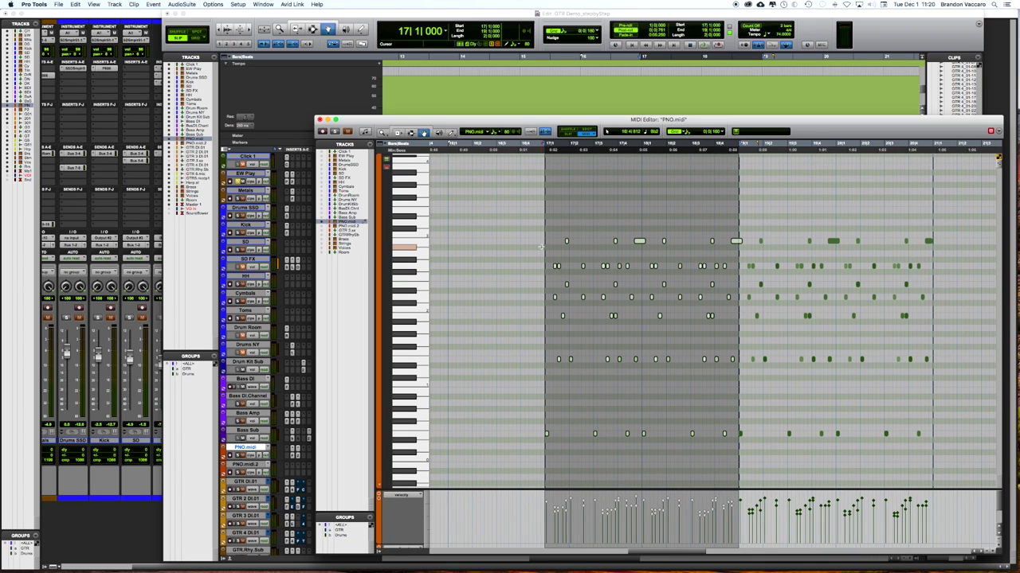
{"action": "key", "text": "space"}
{"action": "key", "text": "space"}
{"action": "key", "text": "space"}
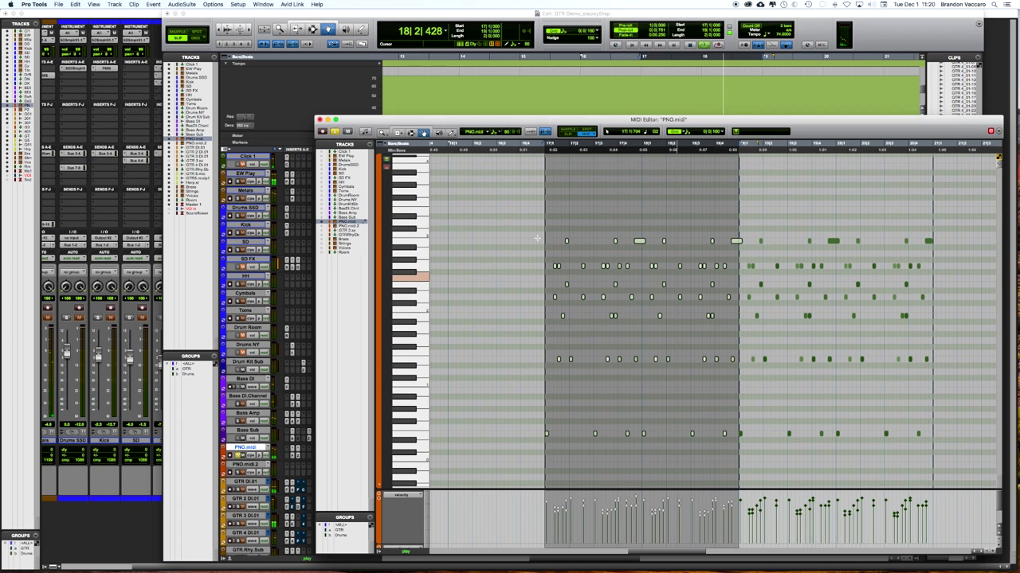
{"action": "key", "text": "space"}
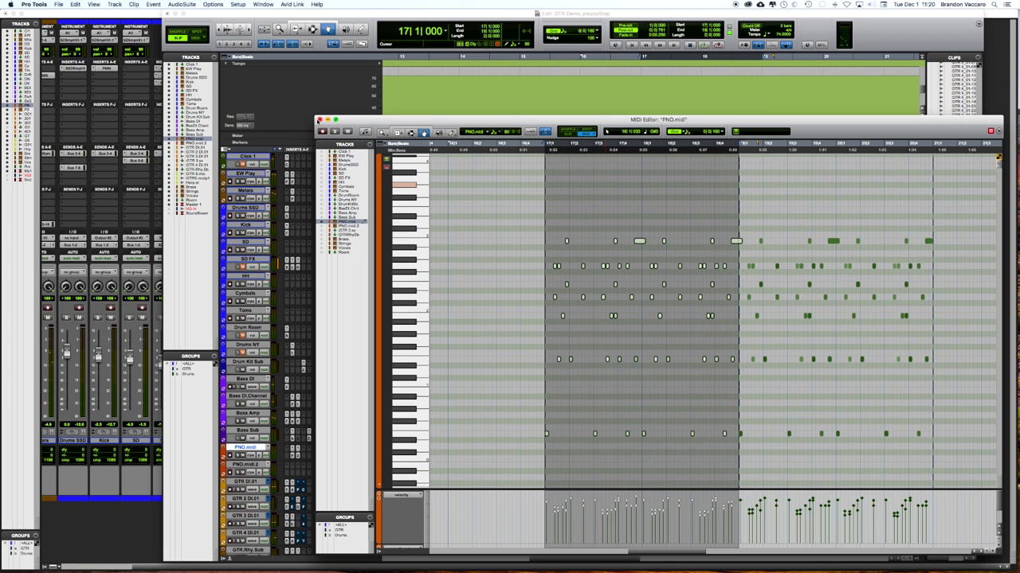
{"action": "left_click", "coordinate": [319, 119]}
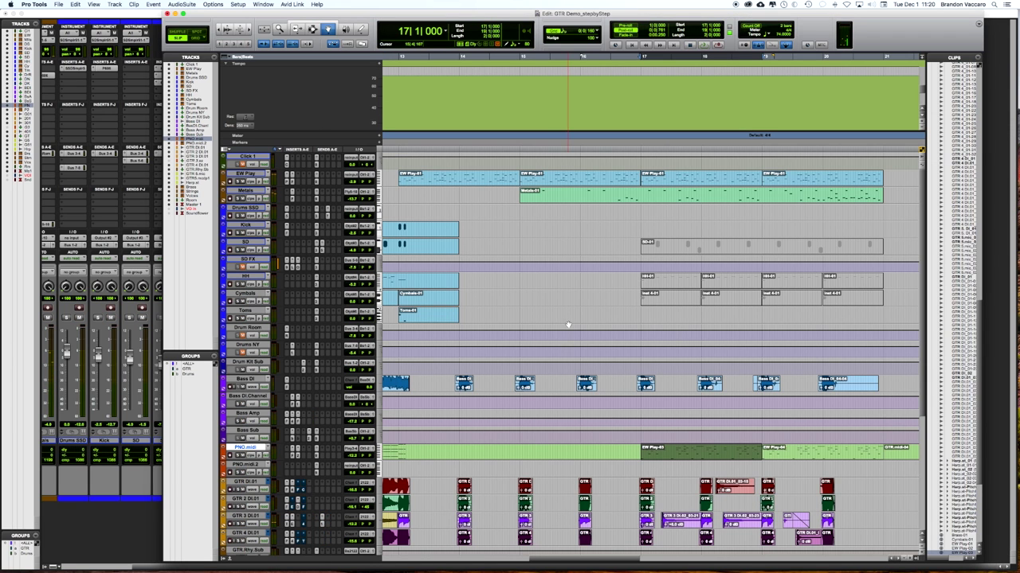
Step: Set the playback start at 13|4|193 and play the full arrangement past bar 21
{"action": "key", "text": "super+bracketleft"}
{"action": "key", "text": "super+bracketleft"}
{"action": "key", "text": "super+bracketright"}
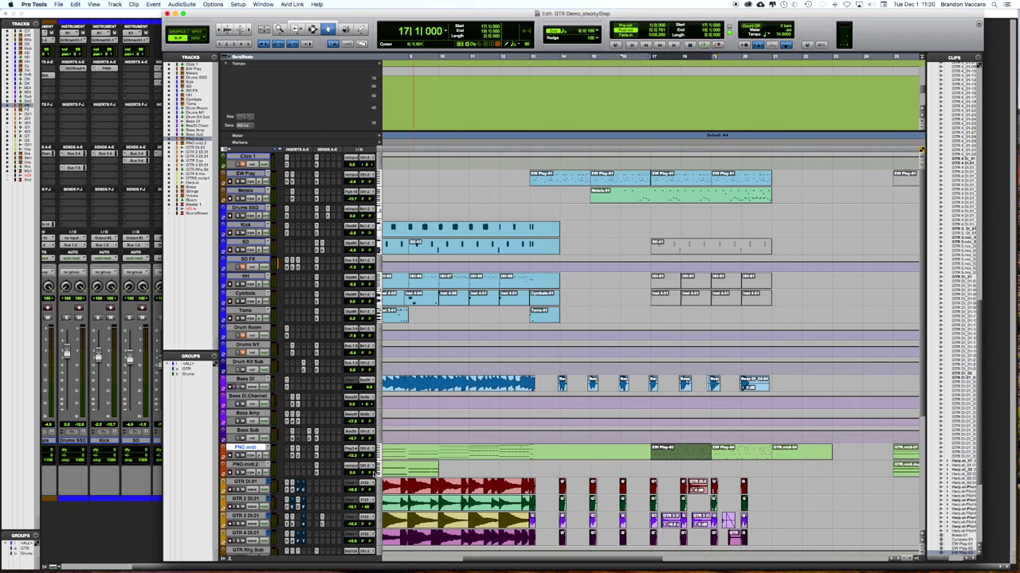
{"action": "scroll", "coordinate": [483, 439], "scroll_direction": "down", "scroll_amount": 5}
{"action": "scroll", "coordinate": [572, 322], "scroll_direction": "down", "scroll_amount": 4}
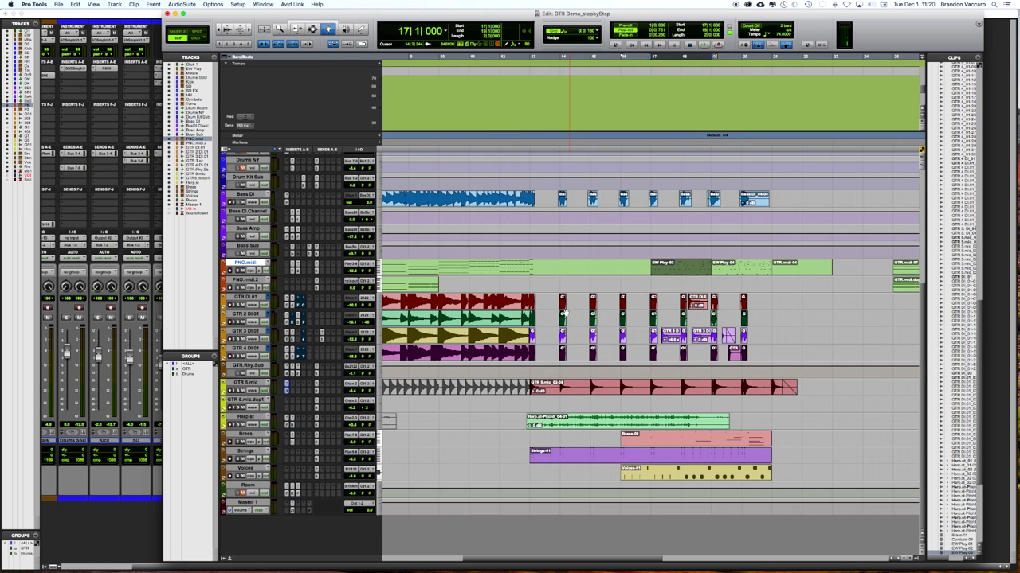
{"action": "scroll", "coordinate": [557, 239], "scroll_direction": "up", "scroll_amount": 2}
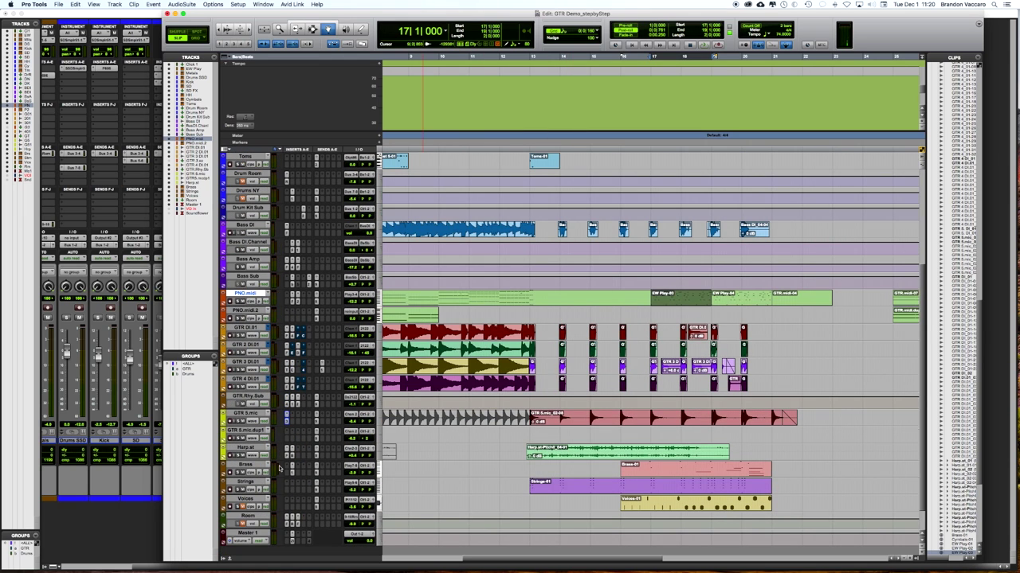
{"action": "scroll", "coordinate": [469, 471], "scroll_direction": "up", "scroll_amount": 8}
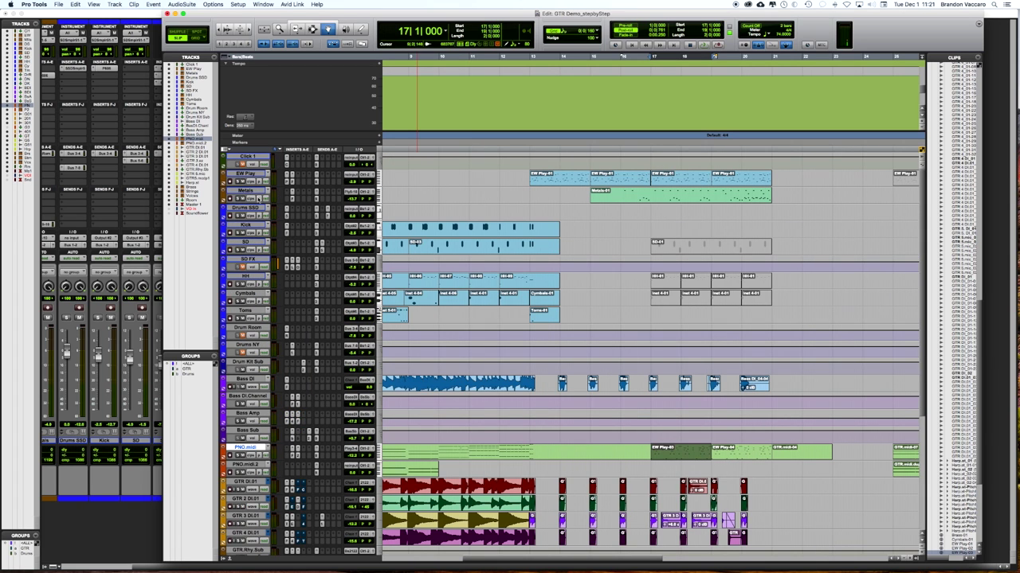
{"action": "scroll", "coordinate": [574, 299], "scroll_direction": "down", "scroll_amount": 8}
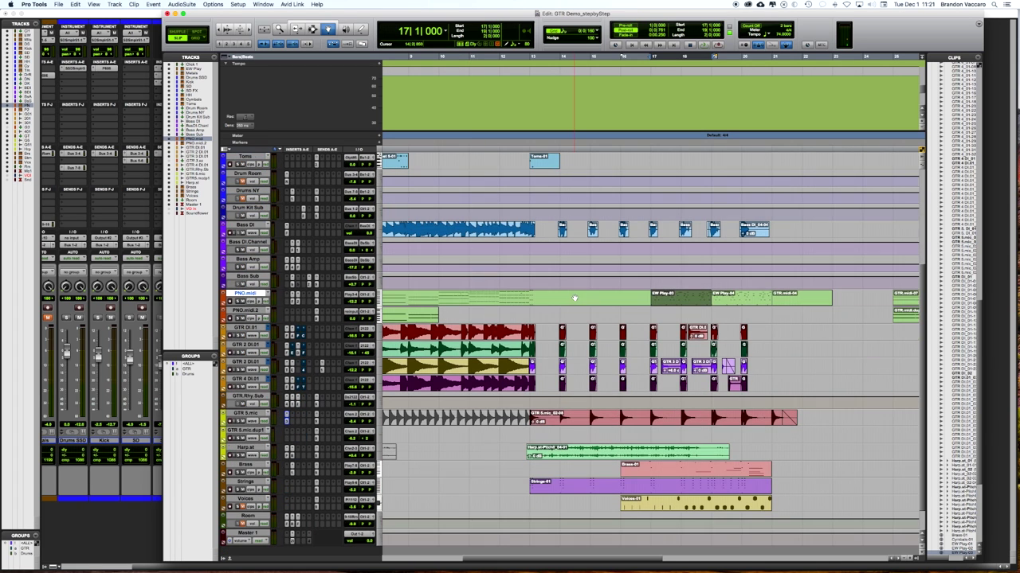
{"action": "left_click", "coordinate": [555, 148]}
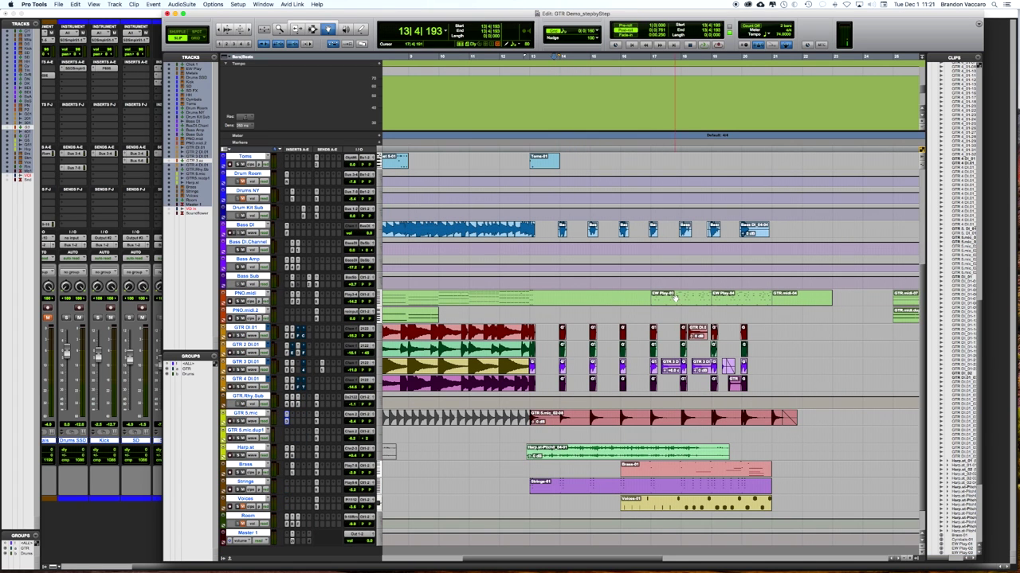
{"action": "key", "text": "space"}
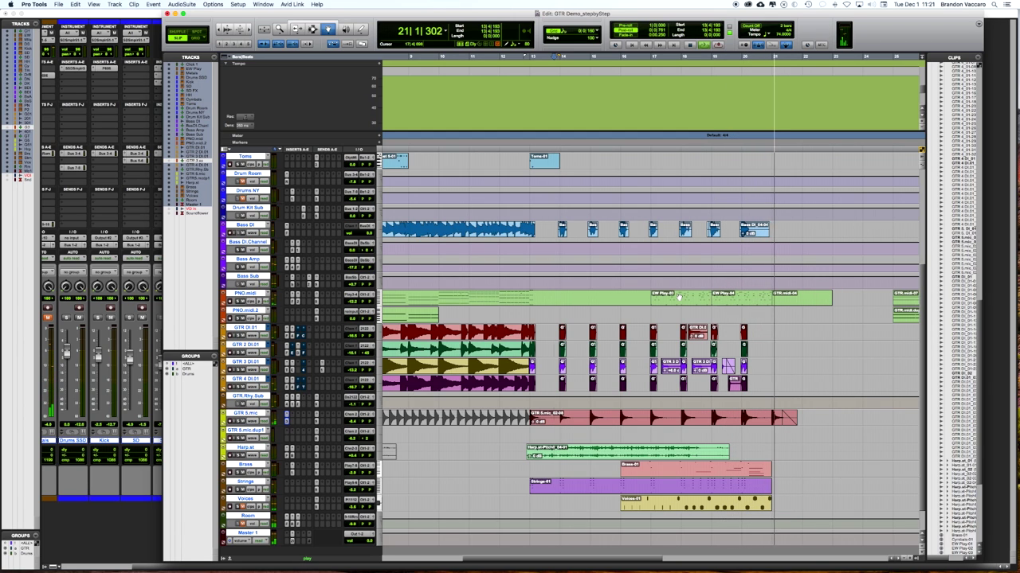
{"action": "key", "text": "space"}
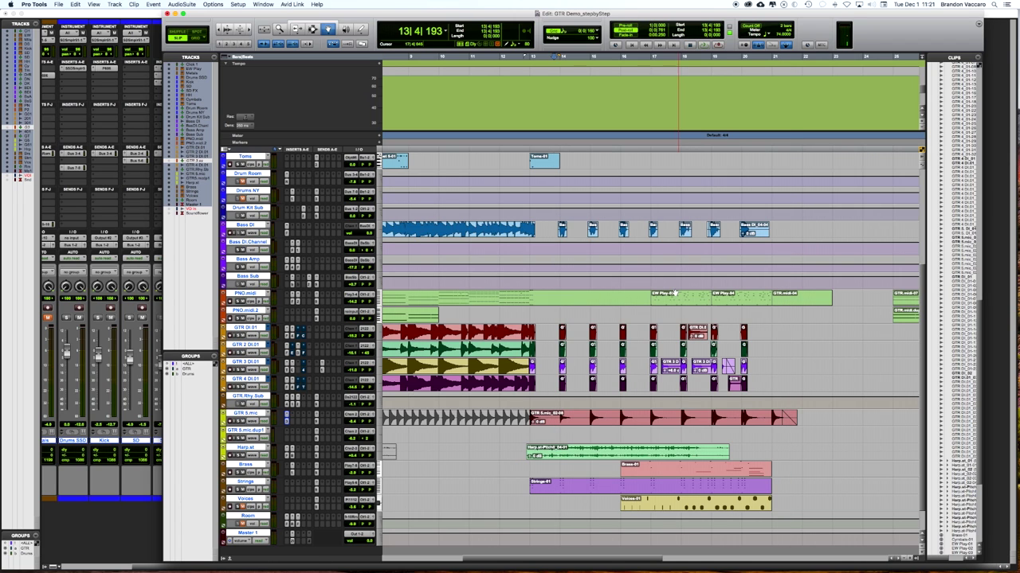
Step: Select the GTR.midi-07 and GTR.midi.dup1-01 clips at bar 25 on the piano tracks, and place the cursor at 24|4|539
{"action": "scroll", "coordinate": [676, 293], "scroll_direction": "right", "scroll_amount": 5}
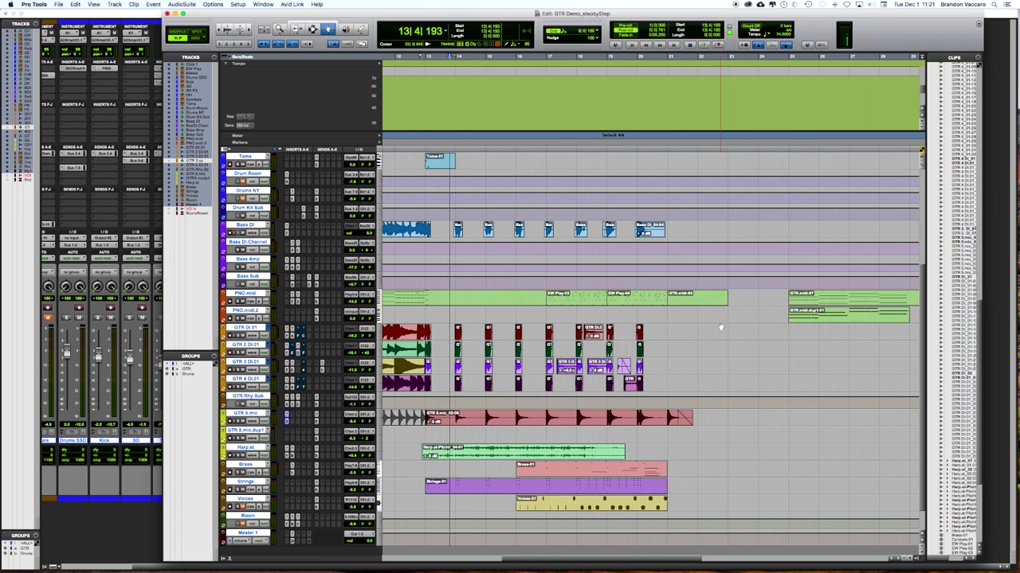
{"action": "scroll", "coordinate": [724, 326], "scroll_direction": "right", "scroll_amount": 7}
{"action": "left_click_drag", "start_coordinate": [667, 319], "coordinate": [666, 300]}
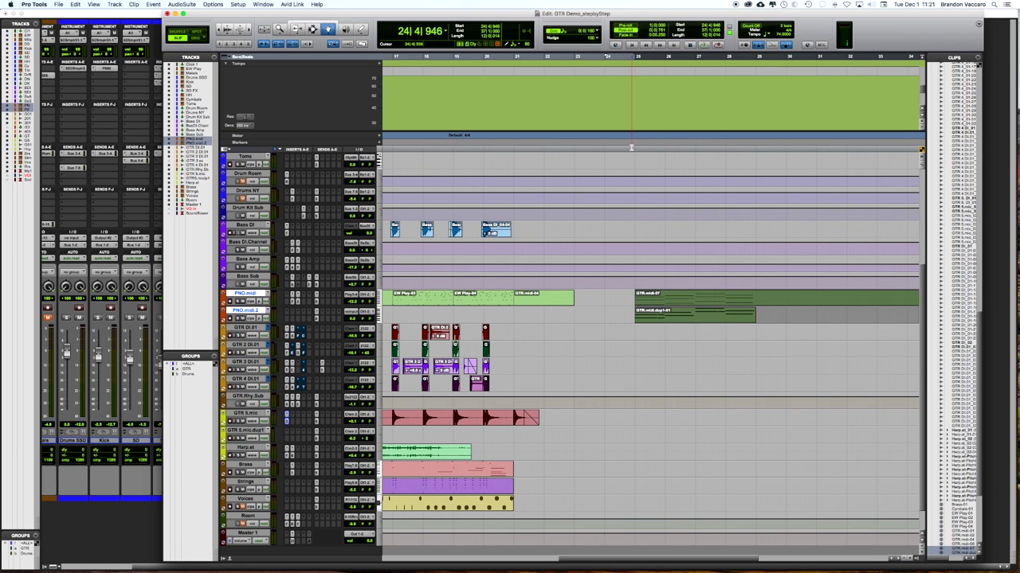
{"action": "left_click", "coordinate": [611, 321]}
{"action": "scroll", "coordinate": [624, 321], "scroll_direction": "left", "scroll_amount": 15}
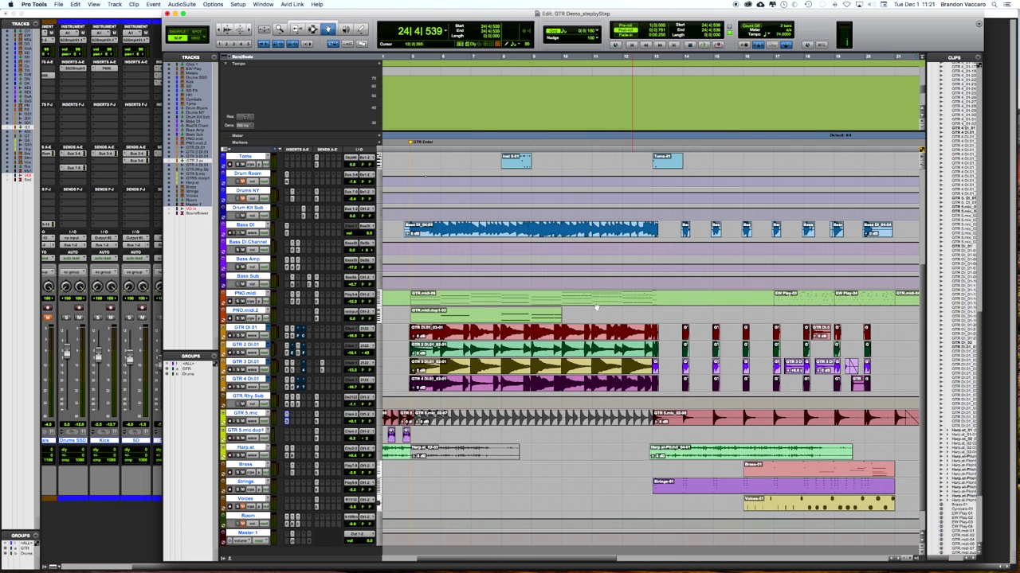
Step: Place the cursor at 4|4|856, select the PNO.midi clip at bar 19, and set the playback start at 4|3|806 before the GTR Enter marker
{"action": "left_click", "coordinate": [411, 144]}
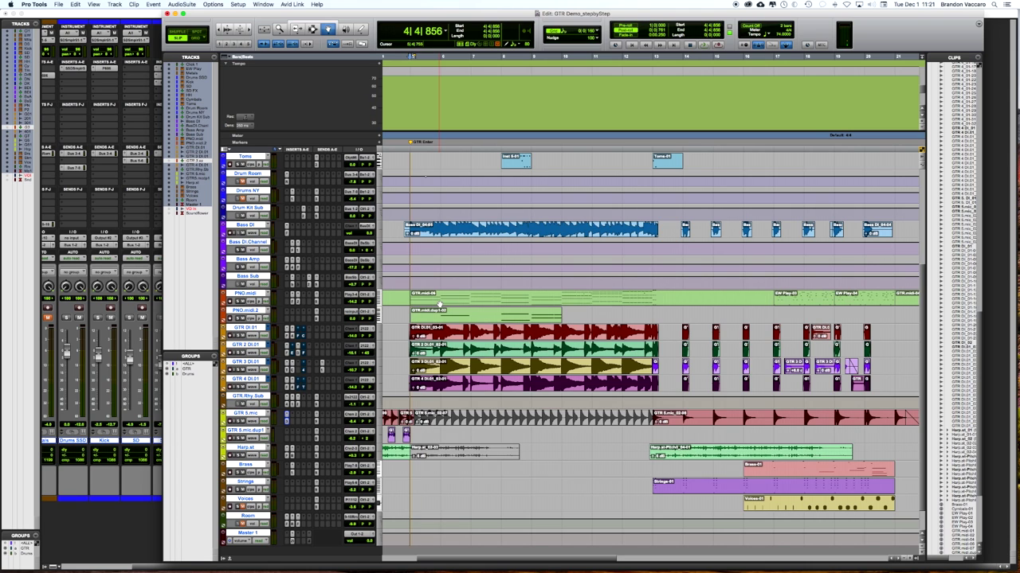
{"action": "scroll", "coordinate": [729, 302], "scroll_direction": "right", "scroll_amount": 5}
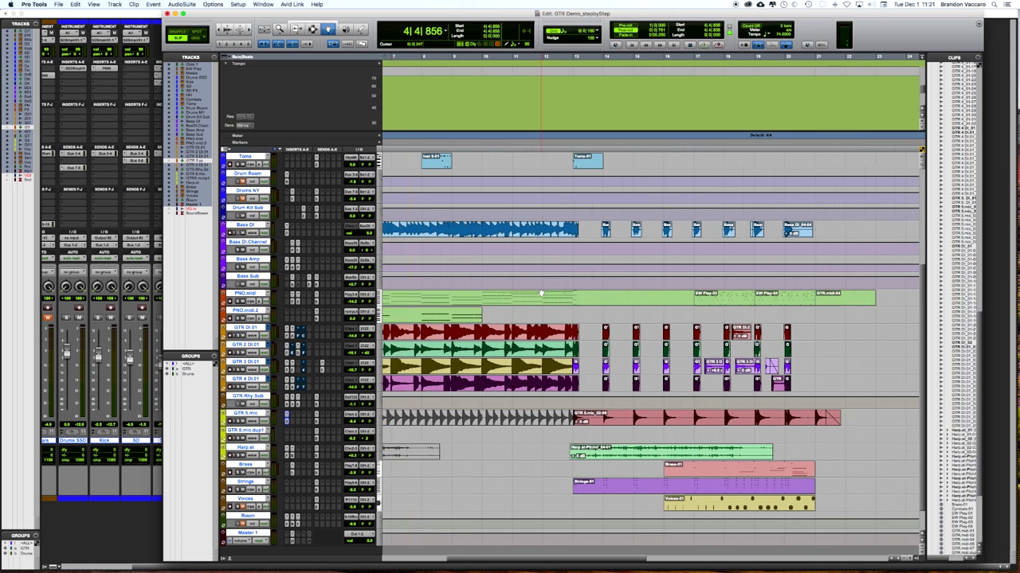
{"action": "left_click", "coordinate": [714, 307]}
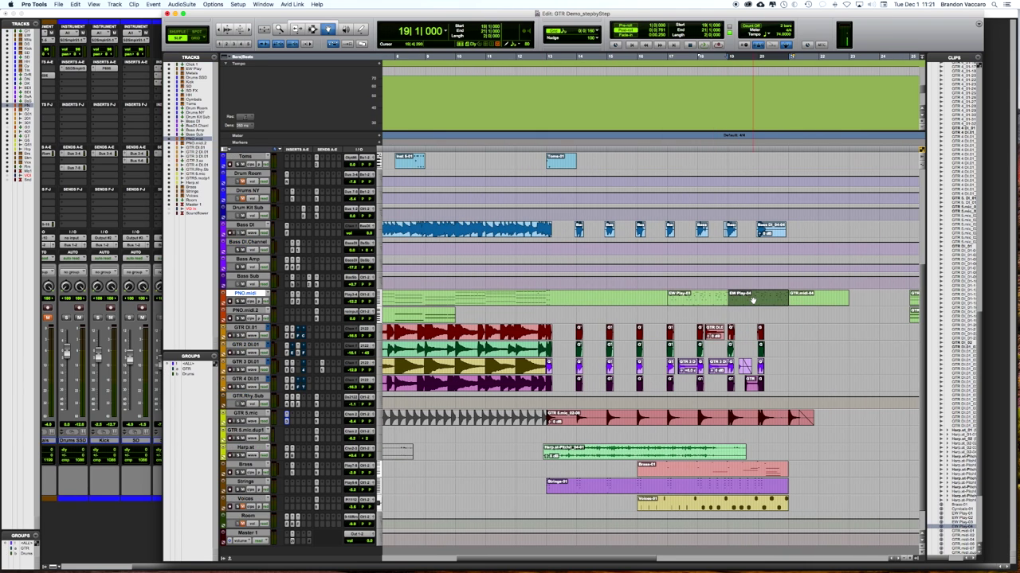
{"action": "scroll", "coordinate": [472, 299], "scroll_direction": "left", "scroll_amount": 5}
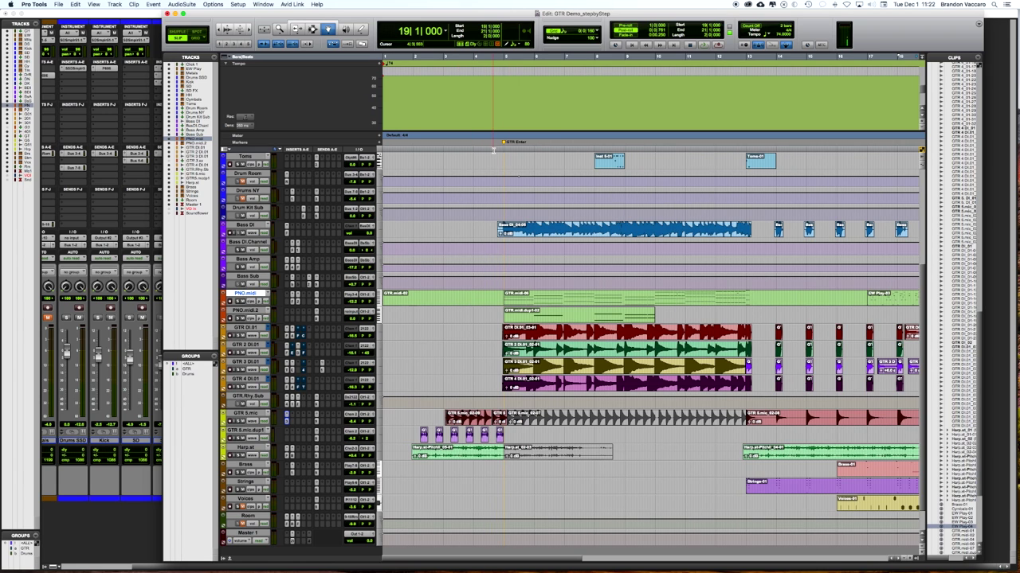
{"action": "left_click", "coordinate": [494, 350]}
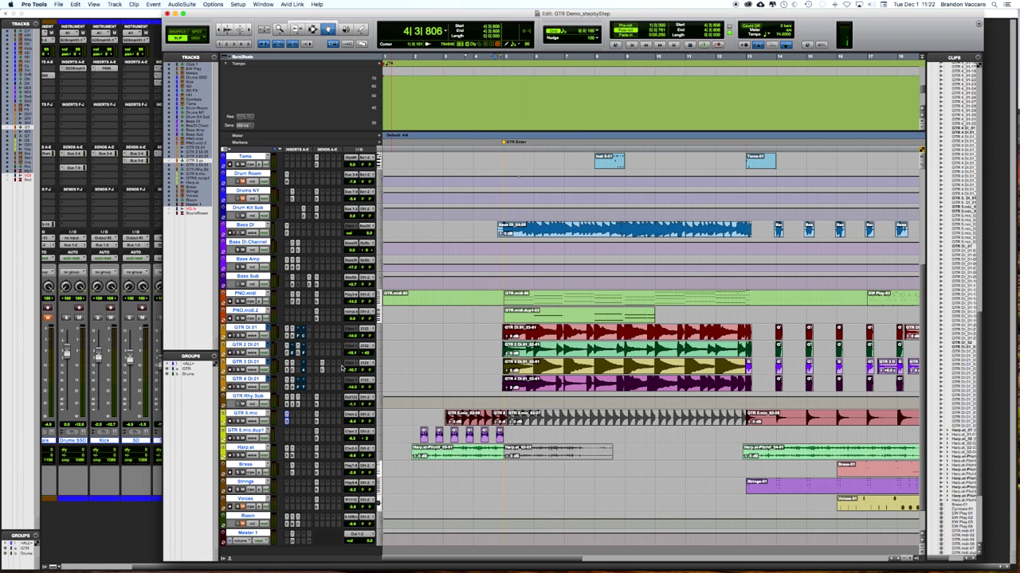
Step: Play the PNO.midi tracks from the end of bar 4 with solo toggled
{"action": "scroll", "coordinate": [479, 326], "scroll_direction": "right", "scroll_amount": 5}
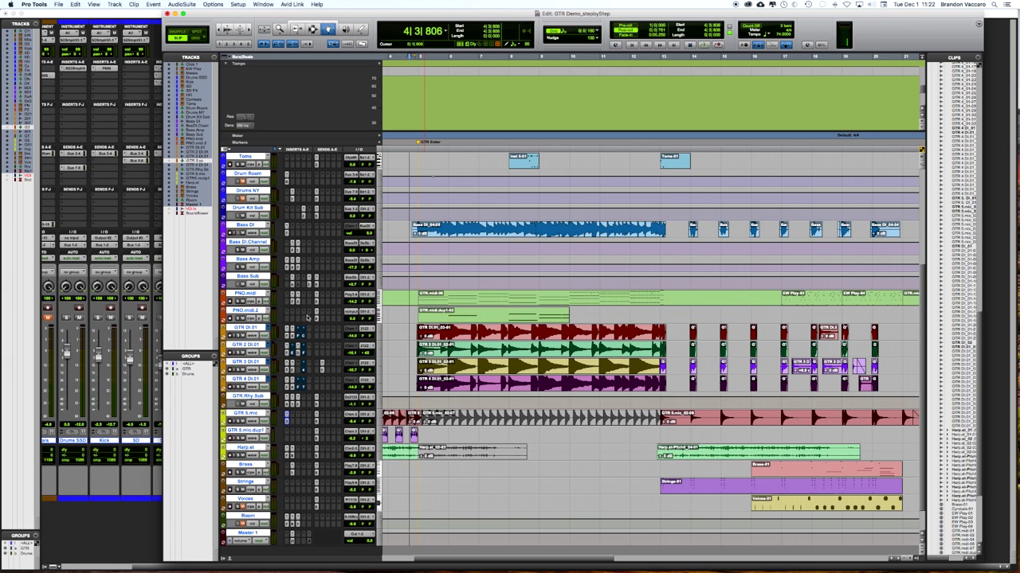
{"action": "left_click", "coordinate": [236, 318]}
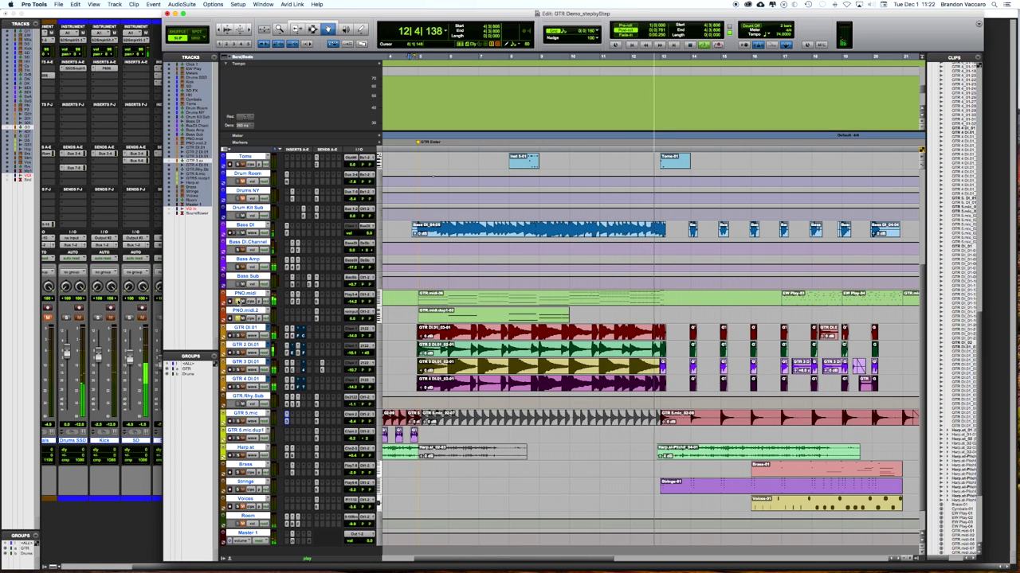
{"action": "key", "text": "space"}
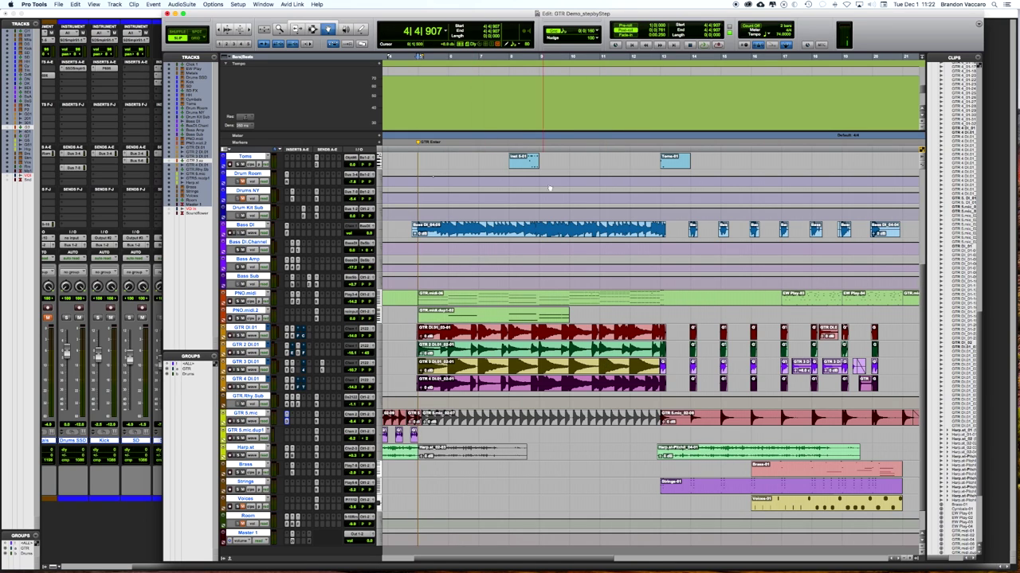
Step: Play the guitar section from just before the GTR Enter marker, in bar 4, into bar 13
{"action": "left_click", "coordinate": [504, 149]}
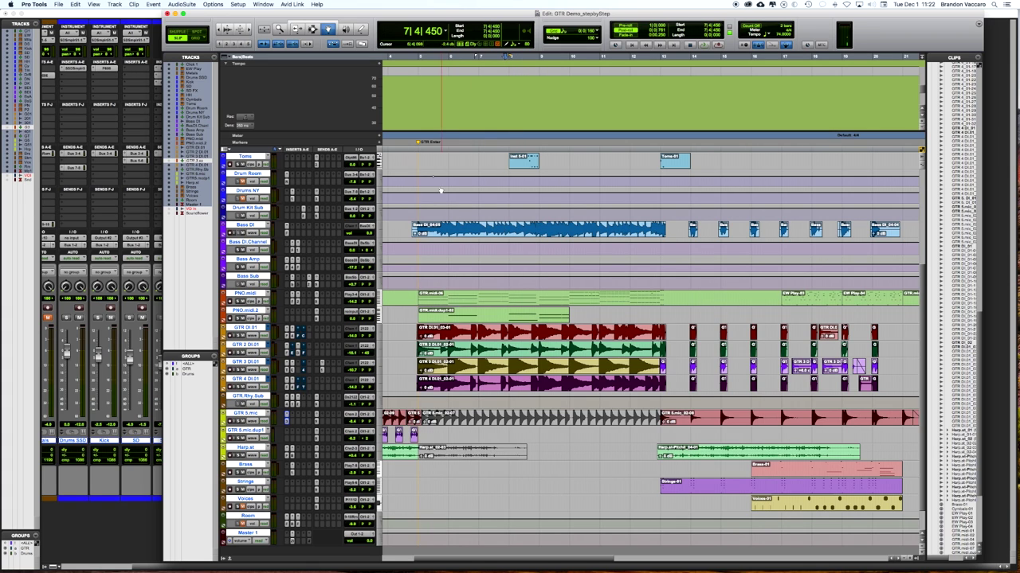
{"action": "left_click", "coordinate": [414, 149]}
{"action": "scroll", "coordinate": [478, 319], "scroll_direction": "left", "scroll_amount": 3}
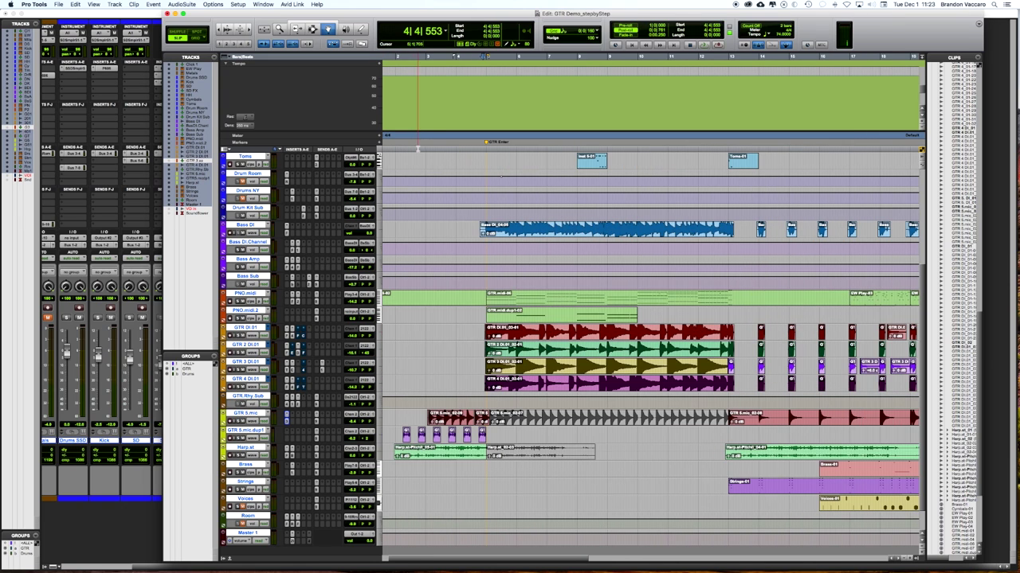
{"action": "key", "text": "space"}
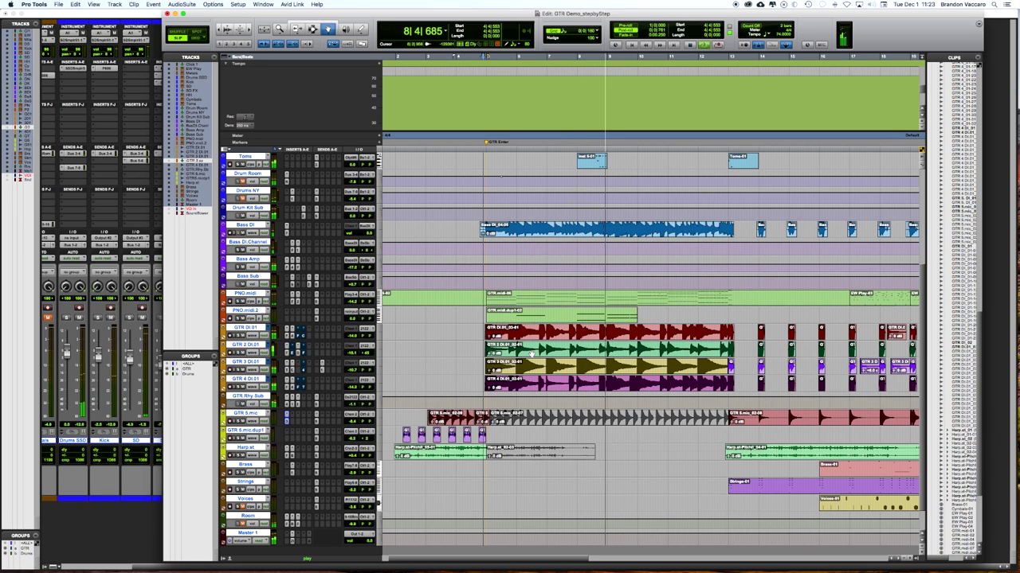
{"action": "scroll", "coordinate": [573, 390], "scroll_direction": "right", "scroll_amount": 3}
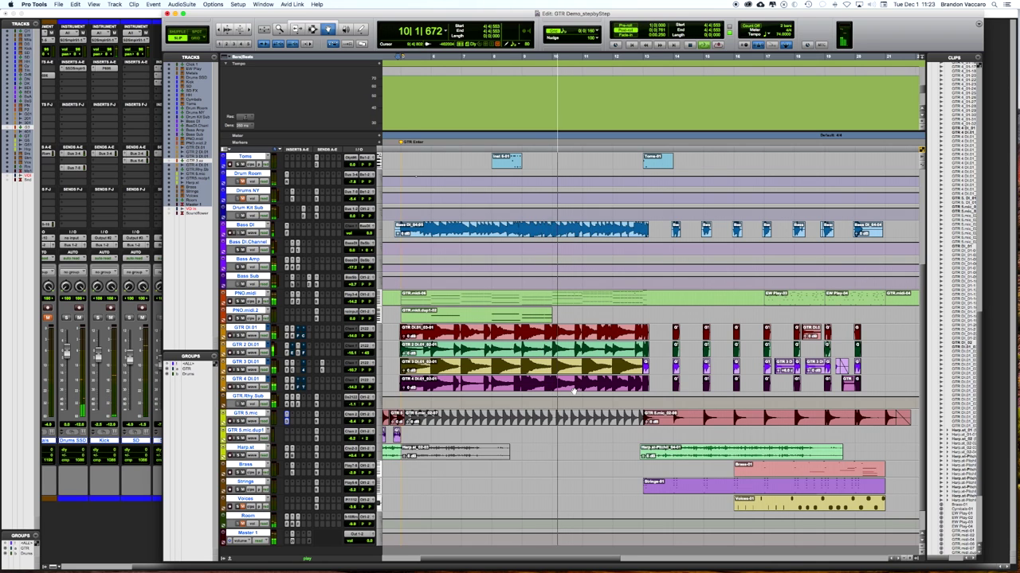
{"action": "scroll", "coordinate": [573, 390], "scroll_direction": "right", "scroll_amount": 2}
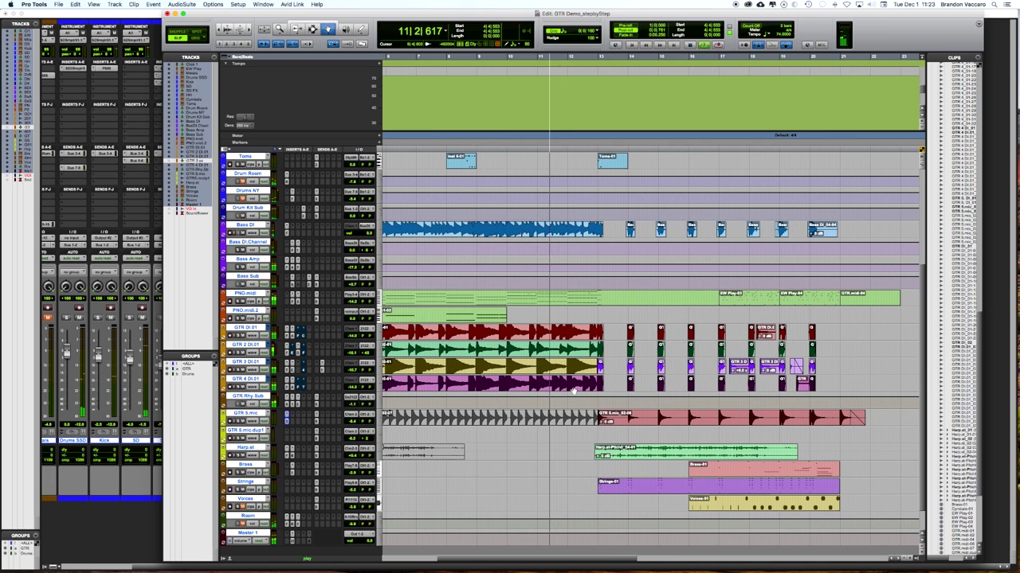
{"action": "scroll", "coordinate": [572, 390], "scroll_direction": "right", "scroll_amount": 2}
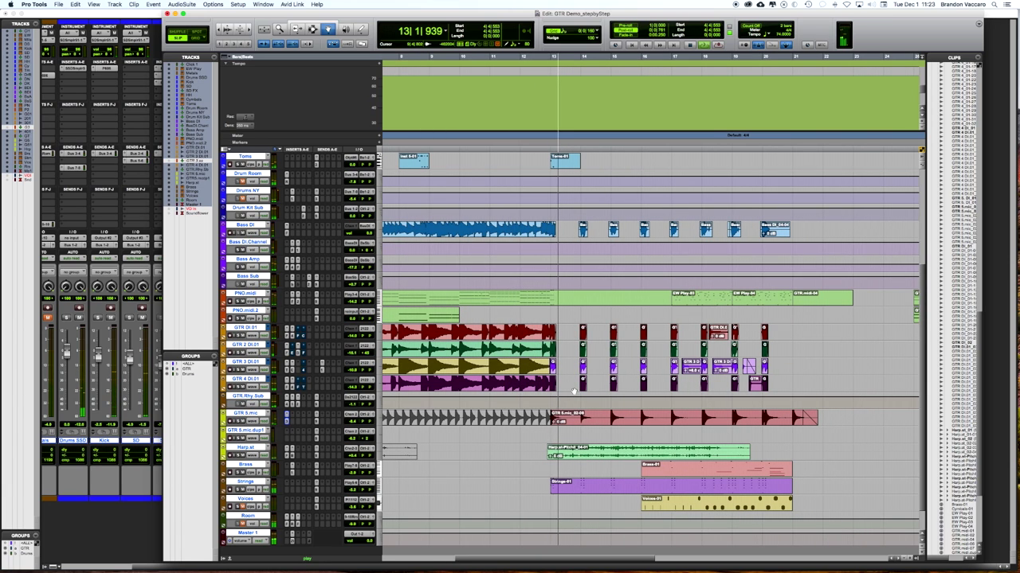
{"action": "key", "text": "space"}
Step: Place the playback position in bar 15 and audition a note of ALTO shouts in the EW Play track's instrument plug-in
{"action": "scroll", "coordinate": [573, 392], "scroll_direction": "right", "scroll_amount": 5}
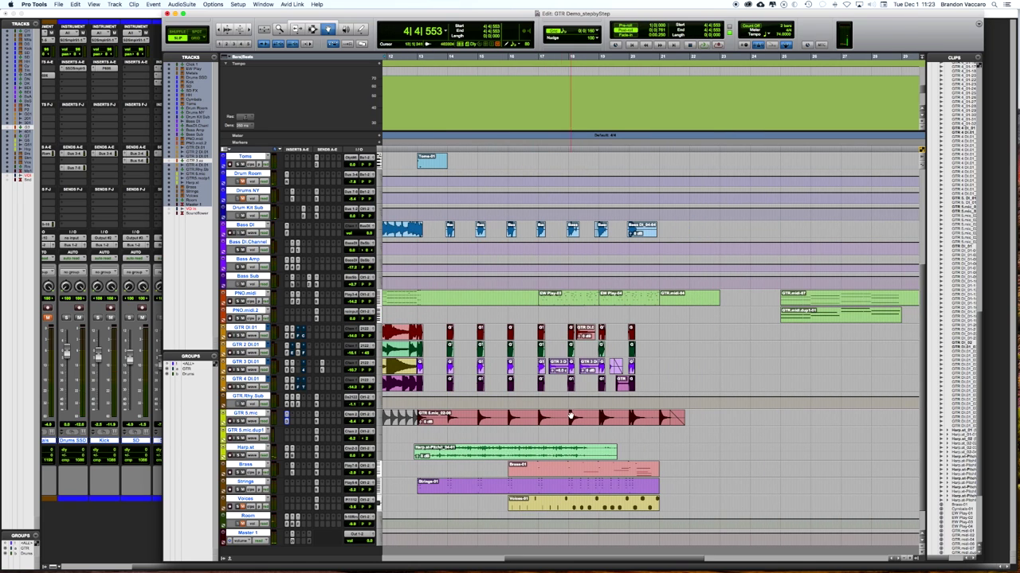
{"action": "left_click", "coordinate": [492, 149]}
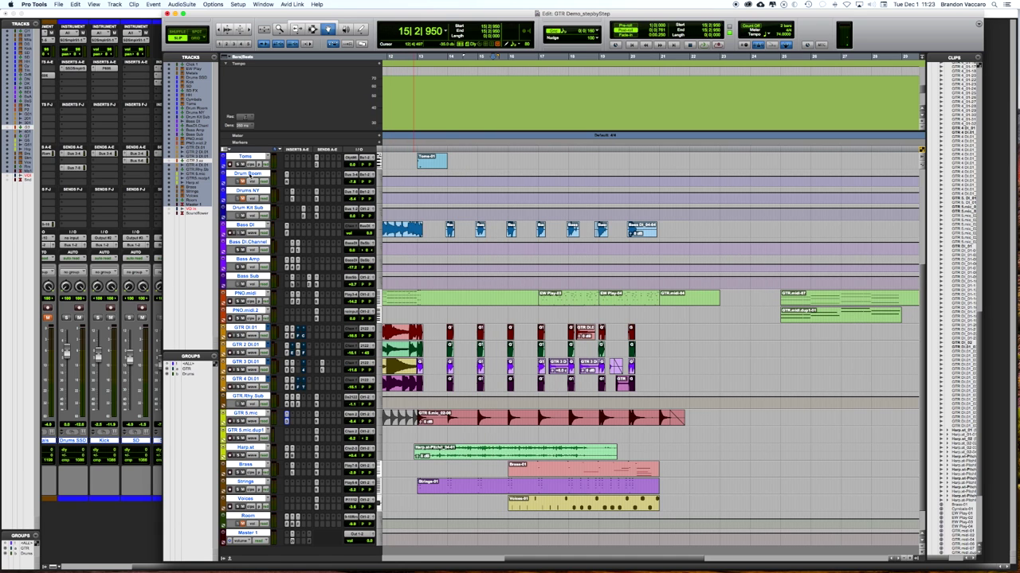
{"action": "scroll", "coordinate": [317, 196], "scroll_direction": "up", "scroll_amount": 5}
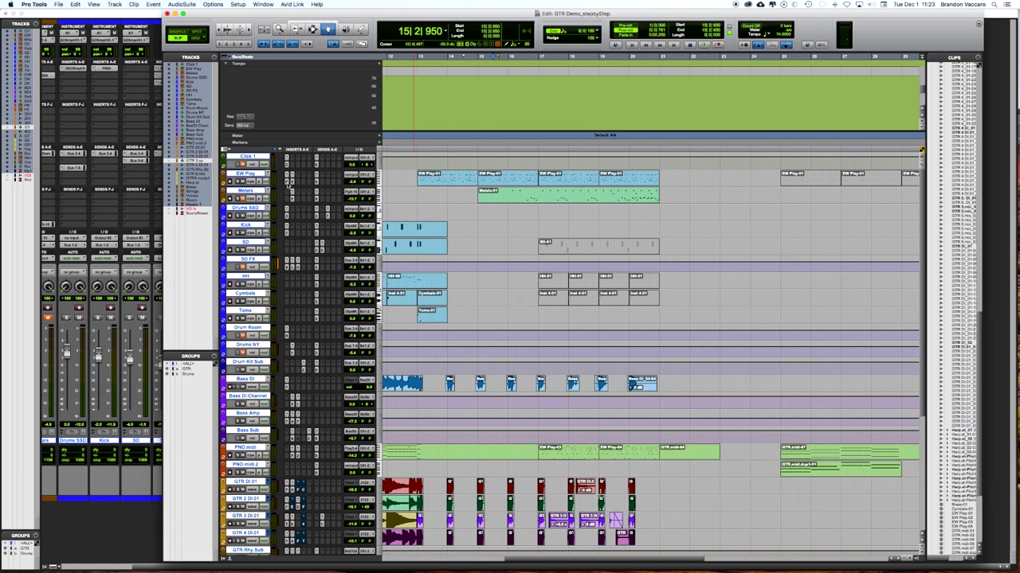
{"action": "left_click", "coordinate": [291, 175]}
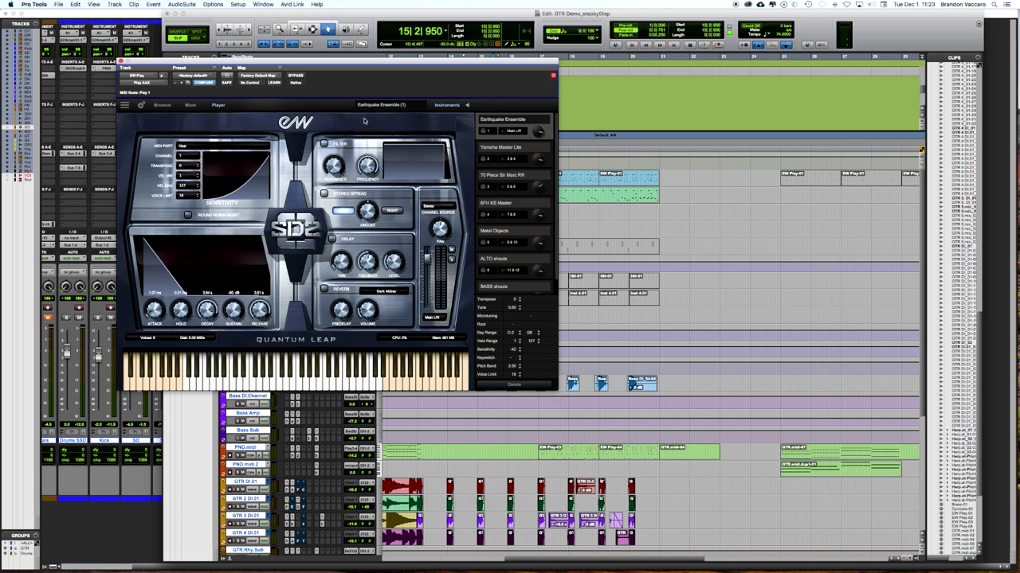
{"action": "left_click", "coordinate": [384, 104]}
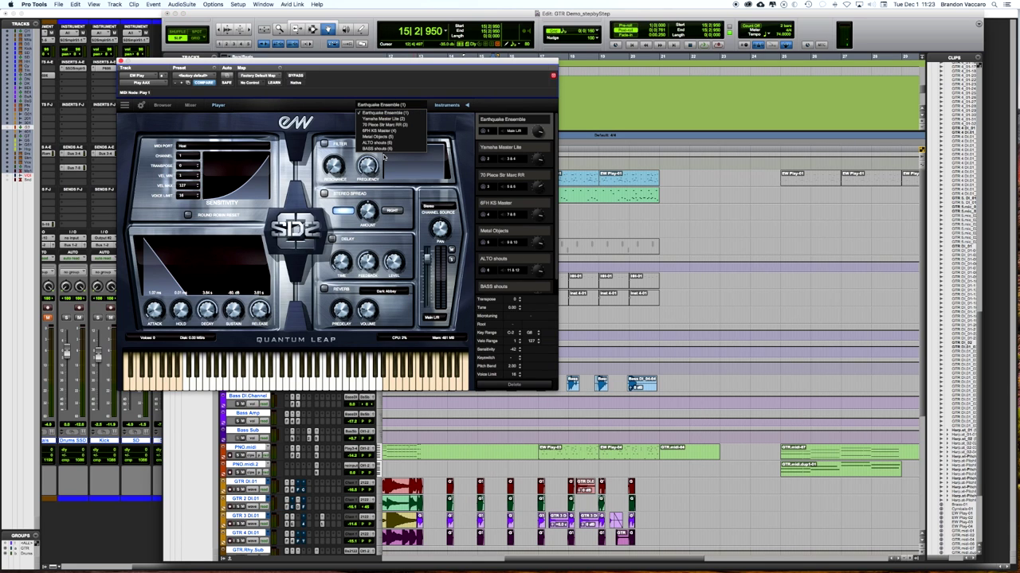
{"action": "left_click", "coordinate": [383, 142]}
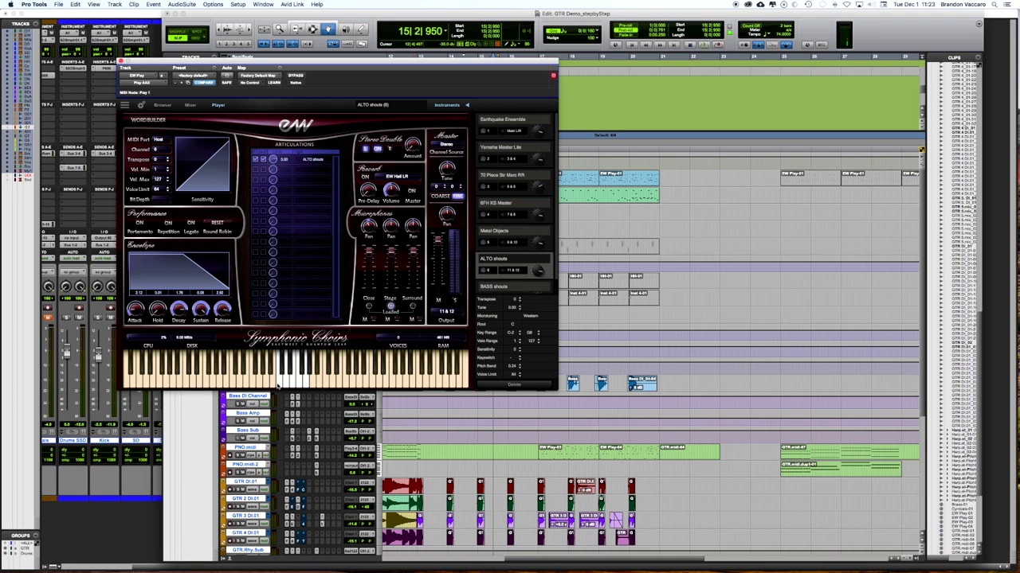
{"action": "left_click", "coordinate": [282, 381]}
{"action": "left_click", "coordinate": [120, 62]}
Step: Listen to the Voices part from the end of bar 15, and to the section from the end of bar 12 through bar 21
{"action": "scroll", "coordinate": [494, 372], "scroll_direction": "down", "scroll_amount": 5}
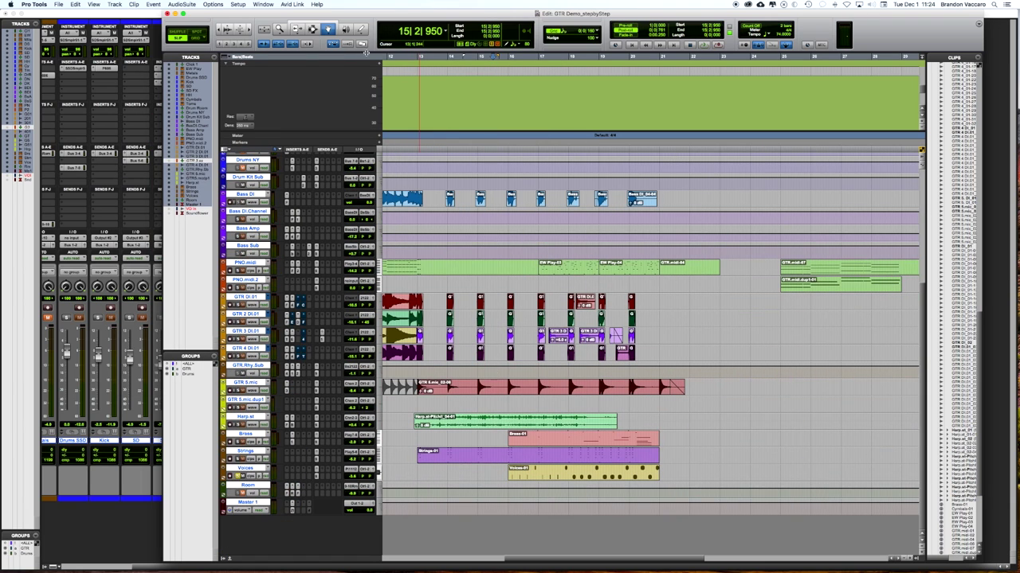
{"action": "left_click", "coordinate": [505, 477]}
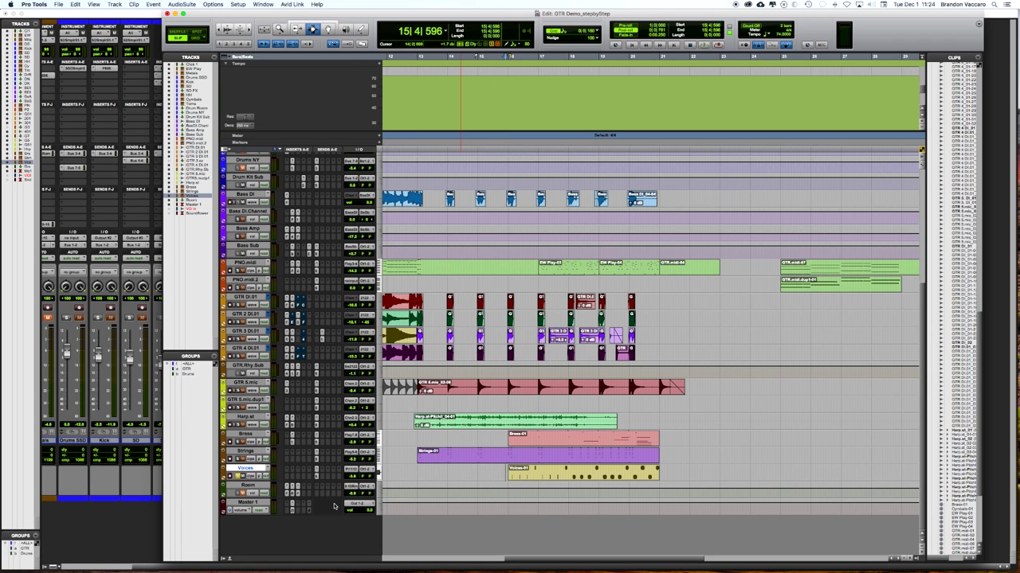
{"action": "key", "text": "space"}
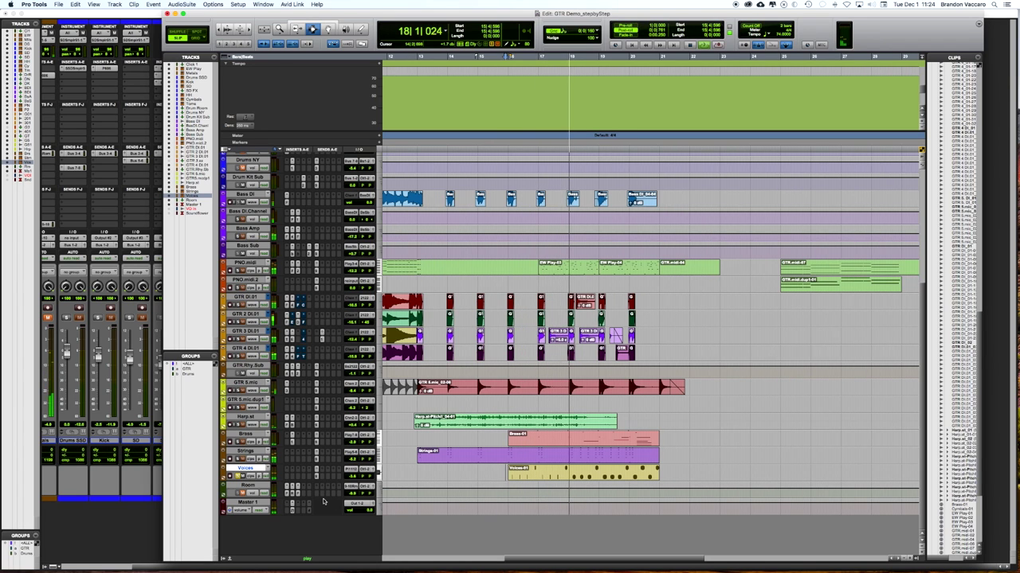
{"action": "key", "text": "space"}
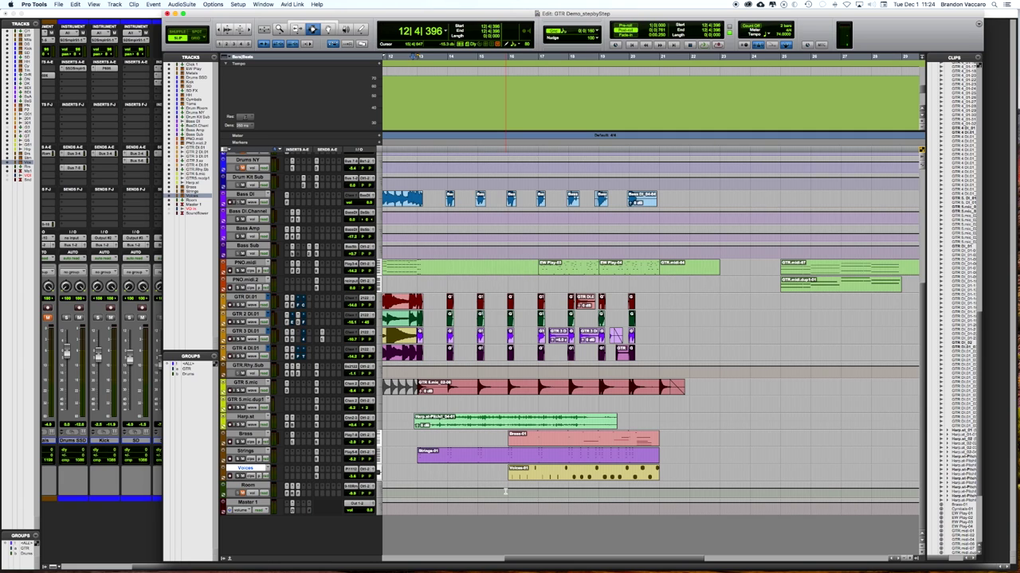
{"action": "key", "text": "space"}
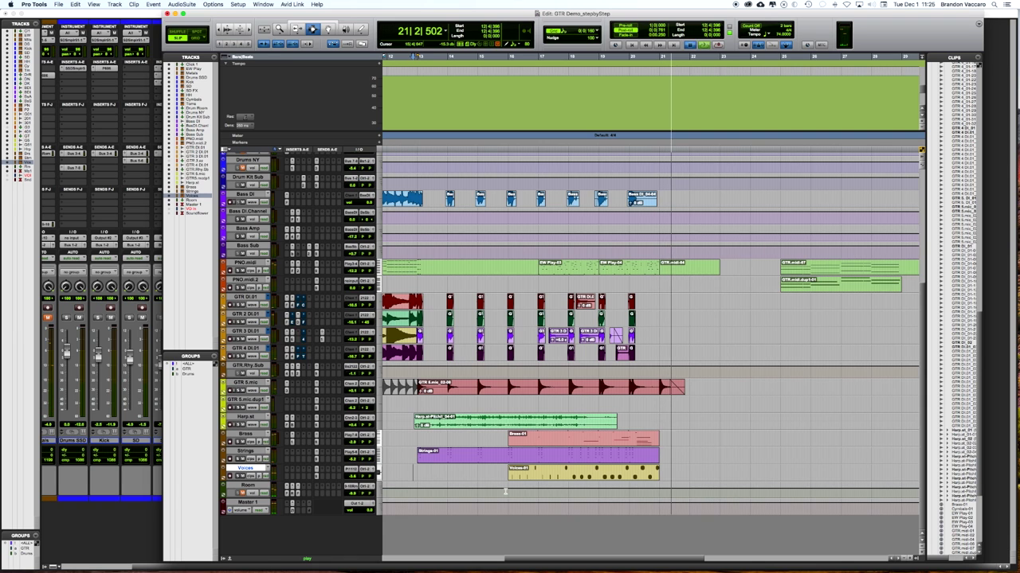
{"action": "key", "text": "space"}
Step: Select all tracks and play the Metals part from the start of bar 15 into bar 21
{"action": "scroll", "coordinate": [505, 492], "scroll_direction": "up", "scroll_amount": 5}
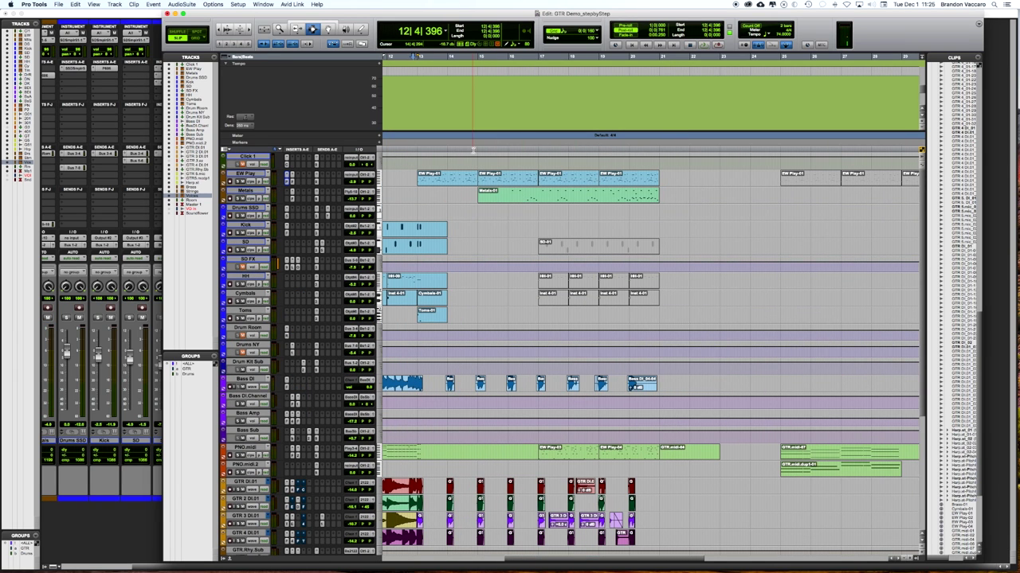
{"action": "left_click", "coordinate": [251, 207], "text": "alt"}
{"action": "left_click", "coordinate": [477, 150]}
{"action": "left_click", "coordinate": [479, 148]}
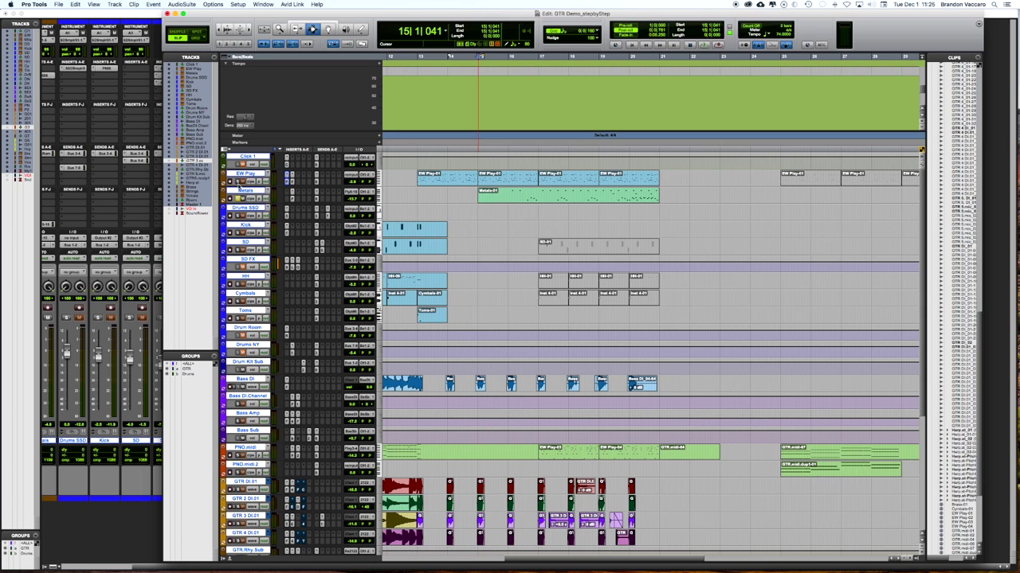
{"action": "key", "text": "space"}
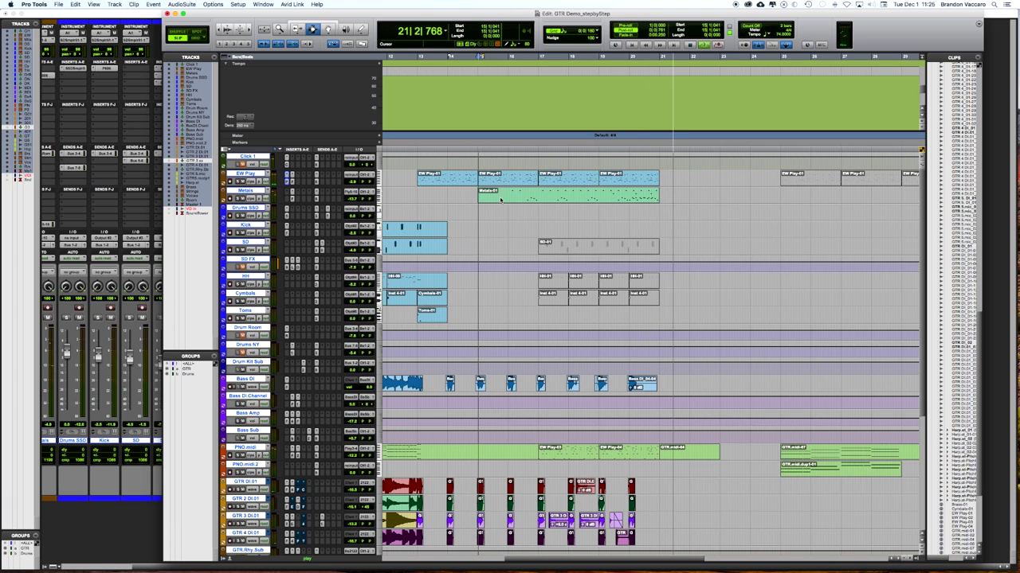
{"action": "key", "text": "space"}
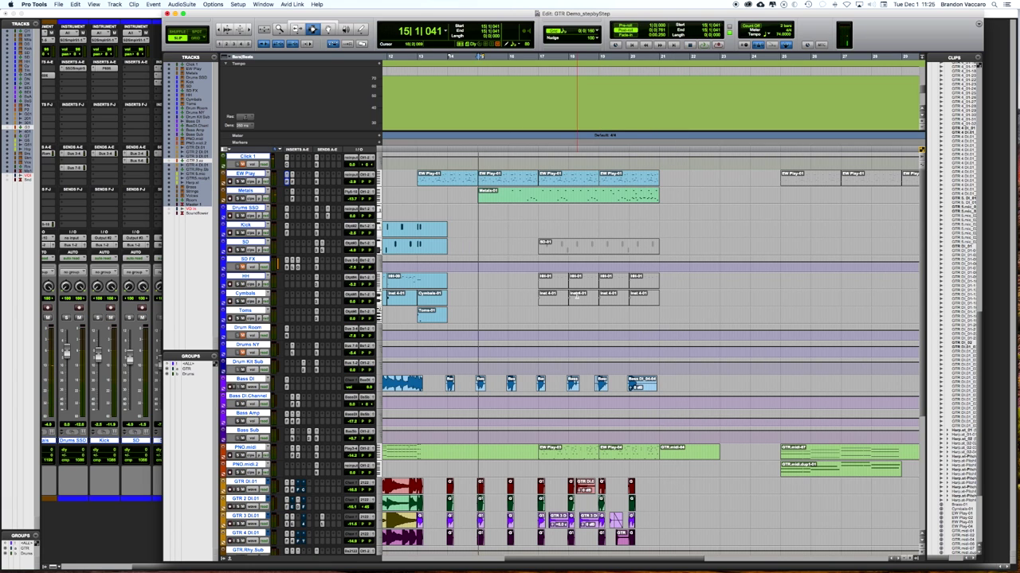
Step: Switch to the Mix window and select the drum tracks from Drums SSD through Toms
{"action": "scroll", "coordinate": [615, 414], "scroll_direction": "down", "scroll_amount": 5}
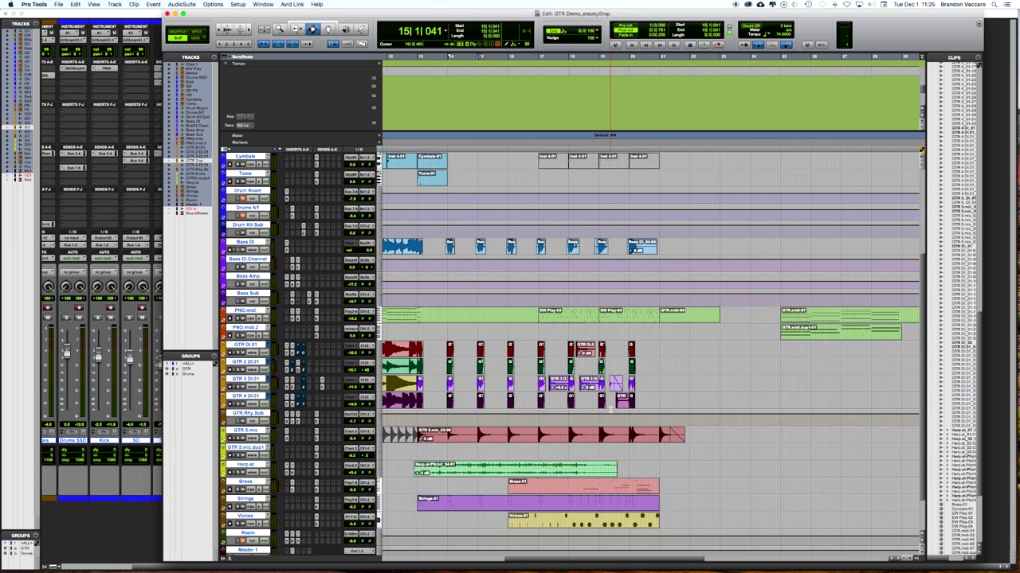
{"action": "scroll", "coordinate": [610, 410], "scroll_direction": "down", "scroll_amount": 3}
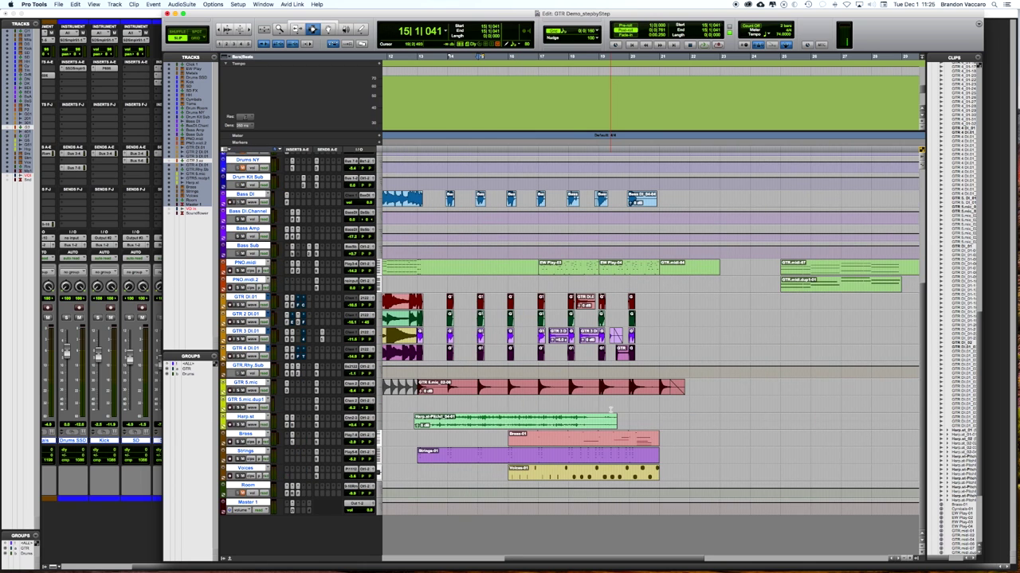
{"action": "scroll", "coordinate": [610, 409], "scroll_direction": "left", "scroll_amount": 10}
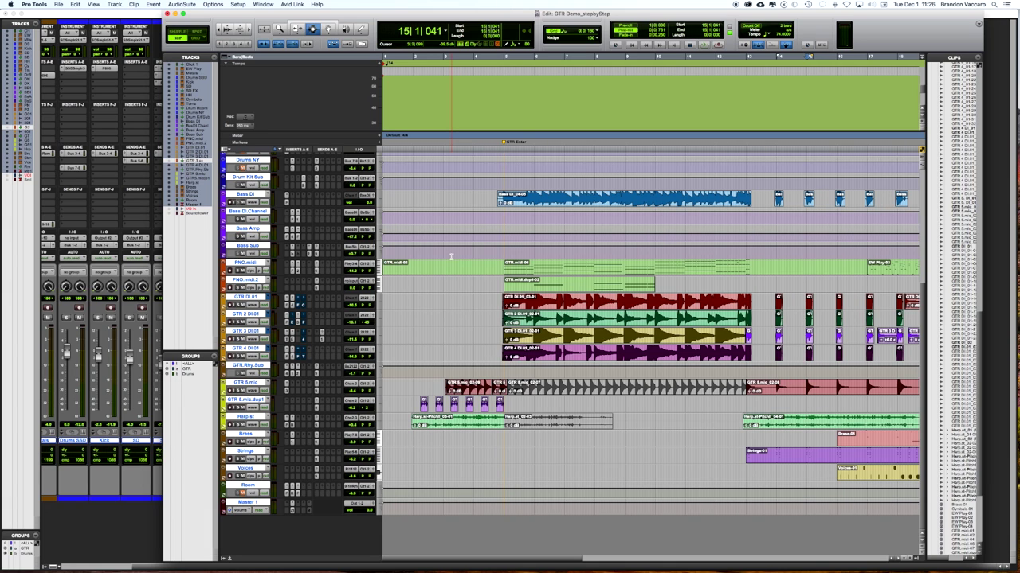
{"action": "key", "text": "super+equal"}
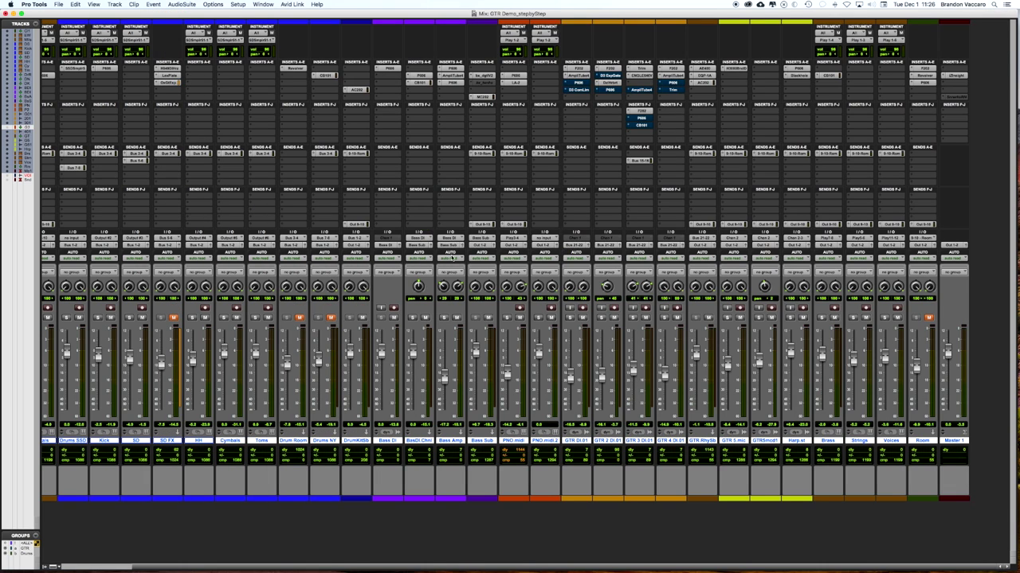
{"action": "left_click", "coordinate": [293, 441]}
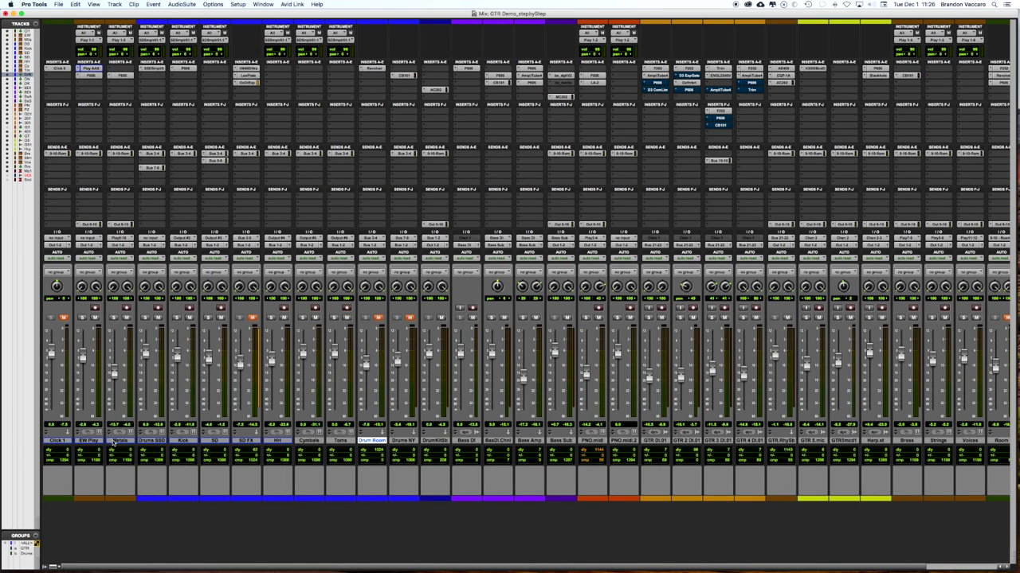
{"action": "left_click", "coordinate": [150, 442]}
{"action": "left_click_drag", "start_coordinate": [227, 443], "coordinate": [389, 445]}
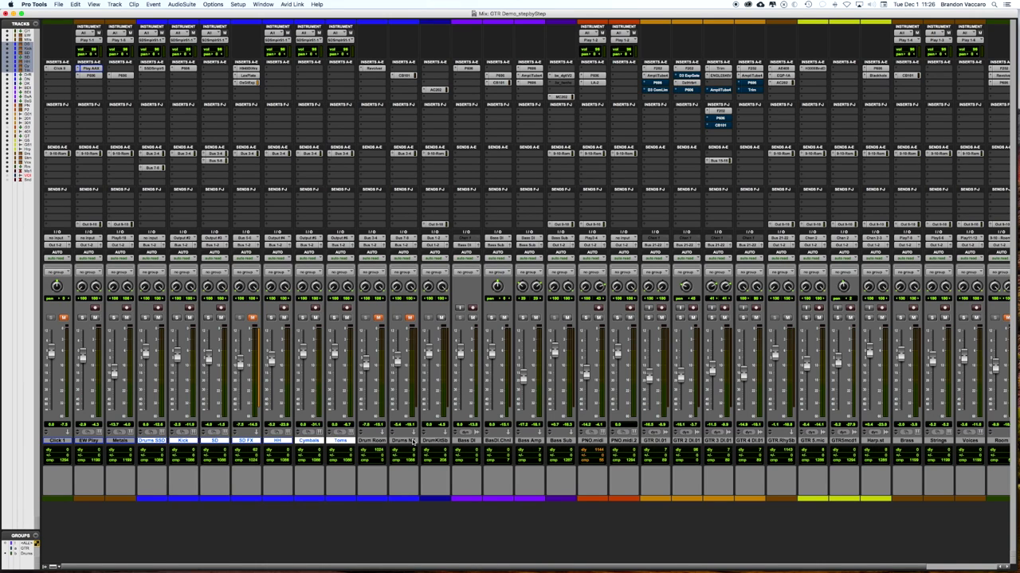
{"action": "key", "text": "super+space"}
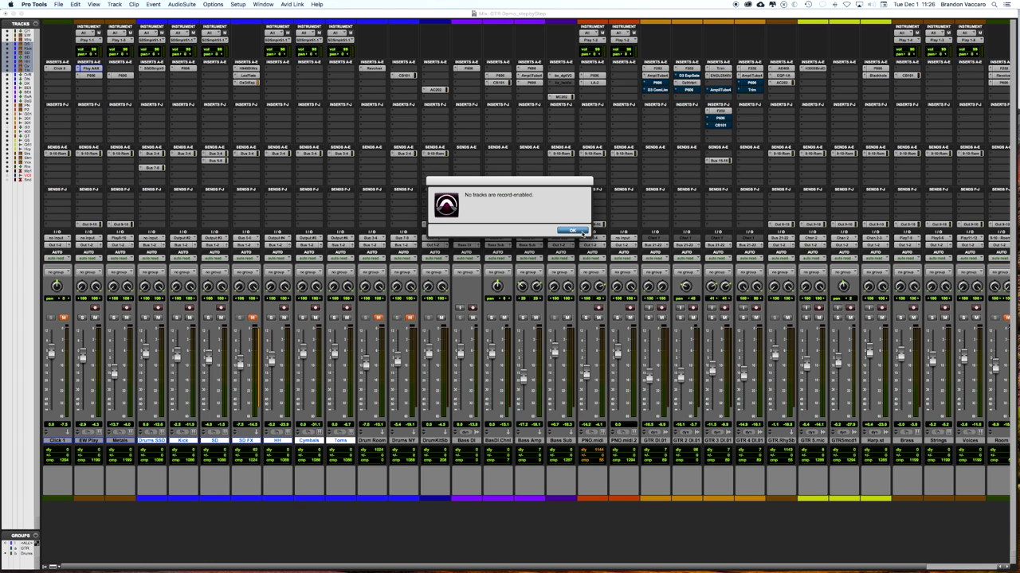
{"action": "left_click", "coordinate": [578, 232]}
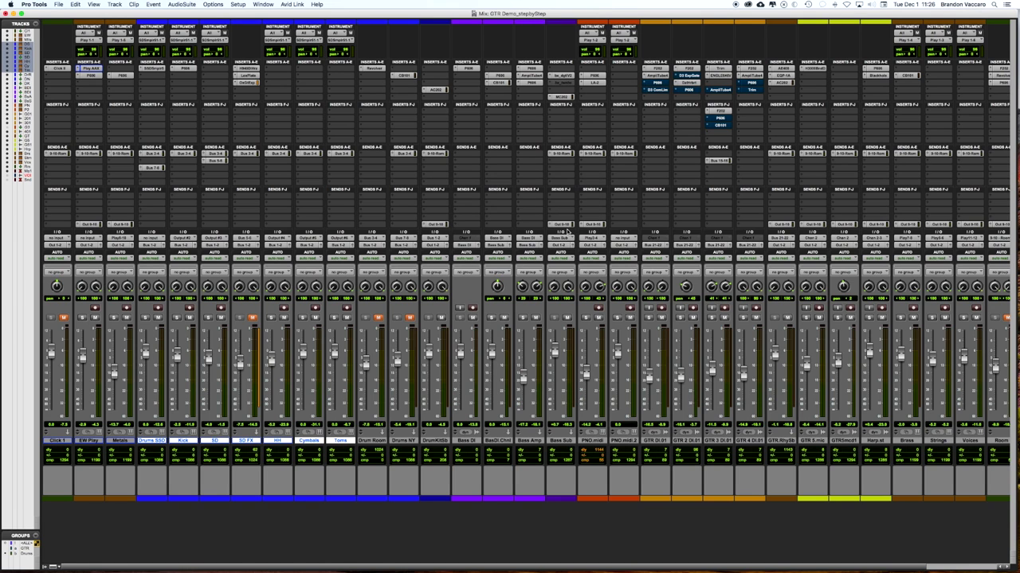
{"action": "key", "text": "super+equal"}
{"action": "key", "text": "super+equal"}
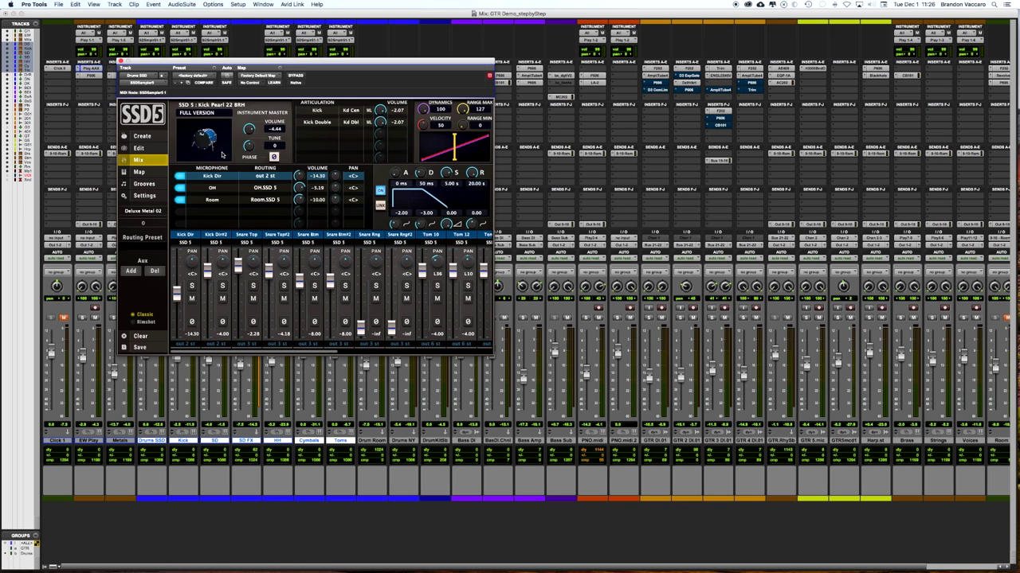
Step: Reposition the Drums SSD track's sampler plug-in window and show its Edit page with the drum kit
{"action": "left_click_drag", "start_coordinate": [155, 61], "coordinate": [322, 75]}
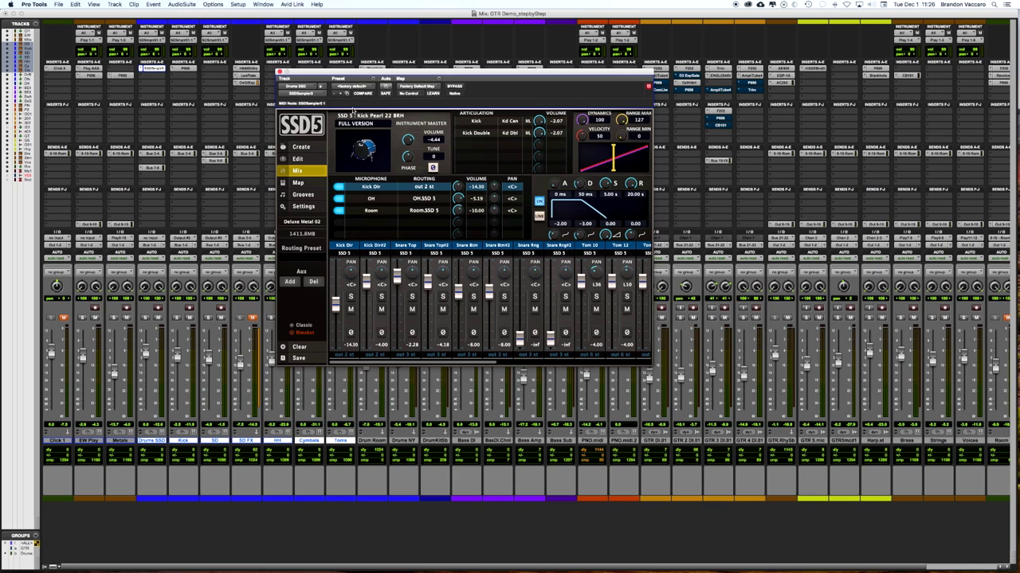
{"action": "left_click", "coordinate": [300, 157]}
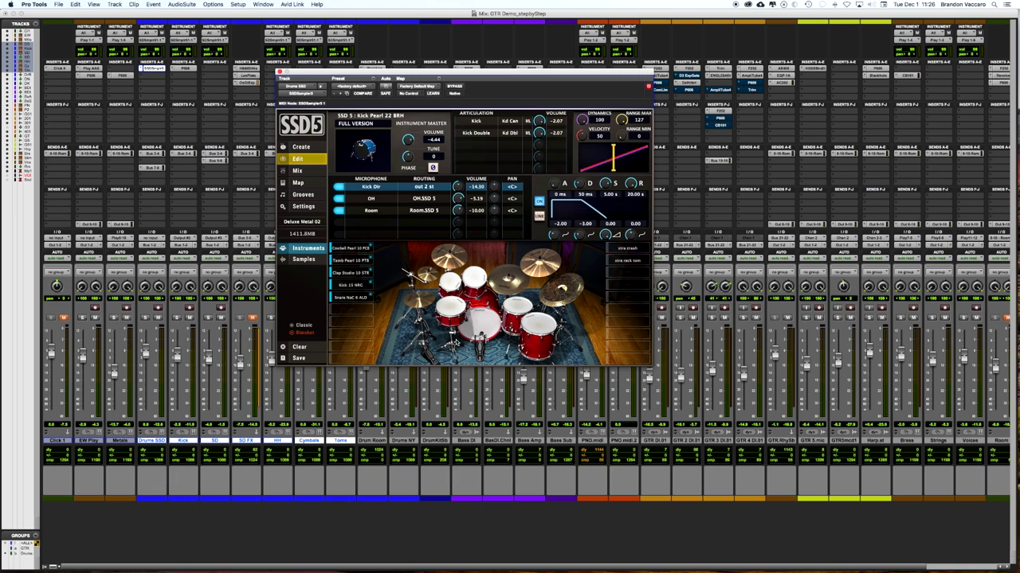
Step: Audition the toms and cymbals of the drum kit one by one, ending with the splash and hi-hat
{"action": "left_click", "coordinate": [450, 310]}
{"action": "left_click", "coordinate": [450, 280]}
{"action": "left_click", "coordinate": [518, 307]}
{"action": "left_click", "coordinate": [538, 338]}
{"action": "left_click", "coordinate": [561, 293]}
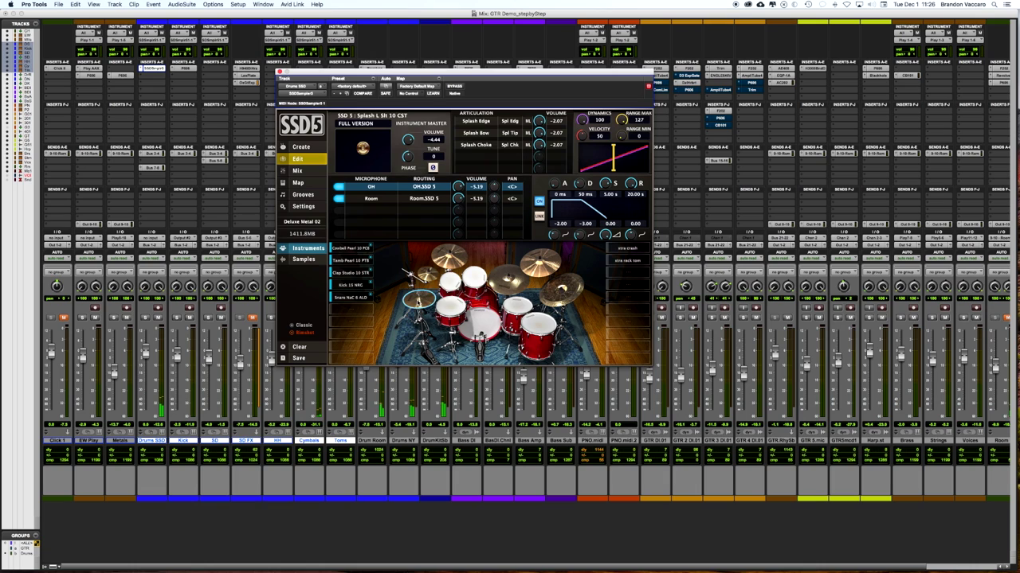
{"action": "left_click", "coordinate": [419, 298]}
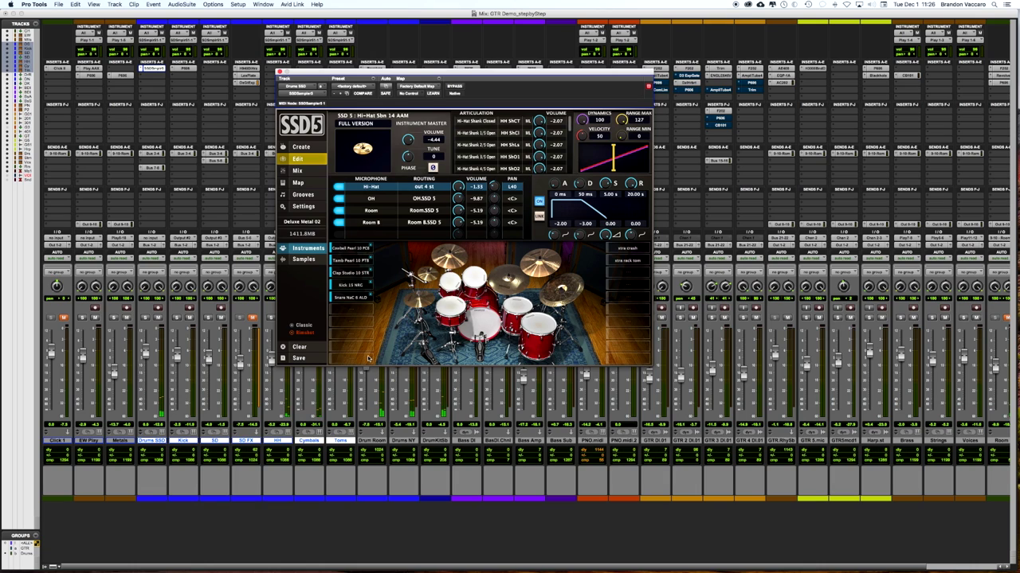
Step: Show the sampler's Mix page and view the output choices for the Kick Dir channel without changing its routing
{"action": "left_click", "coordinate": [298, 171]}
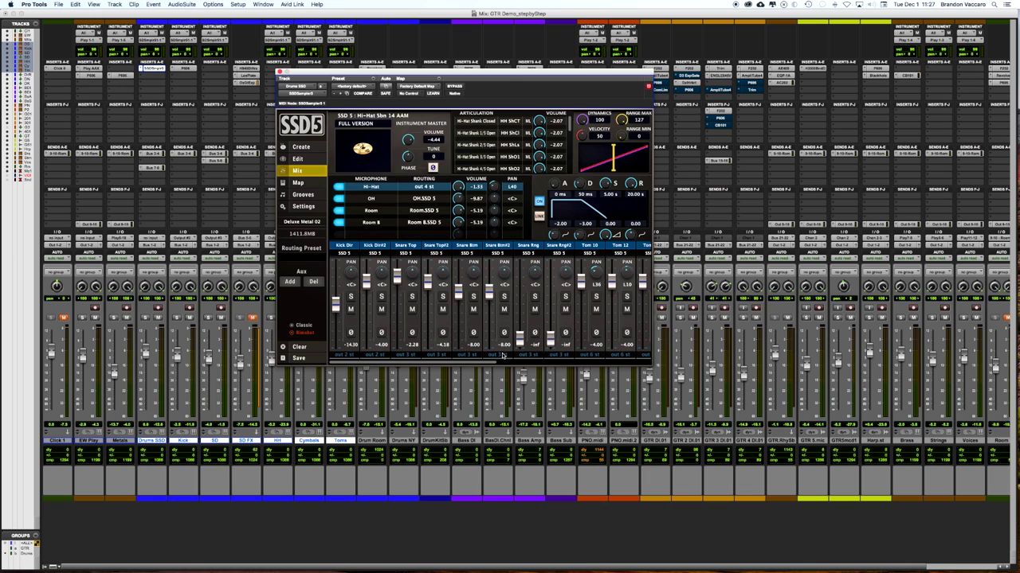
{"action": "scroll", "coordinate": [501, 356], "scroll_direction": "right", "scroll_amount": 3}
{"action": "scroll", "coordinate": [346, 368], "scroll_direction": "left", "scroll_amount": 3}
{"action": "left_click", "coordinate": [342, 356]}
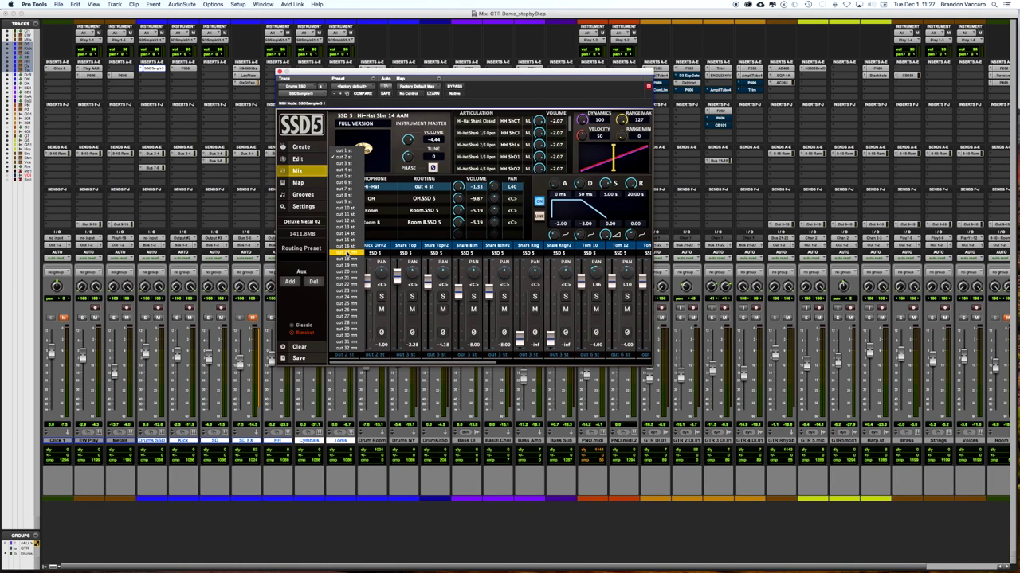
{"action": "left_click", "coordinate": [347, 359]}
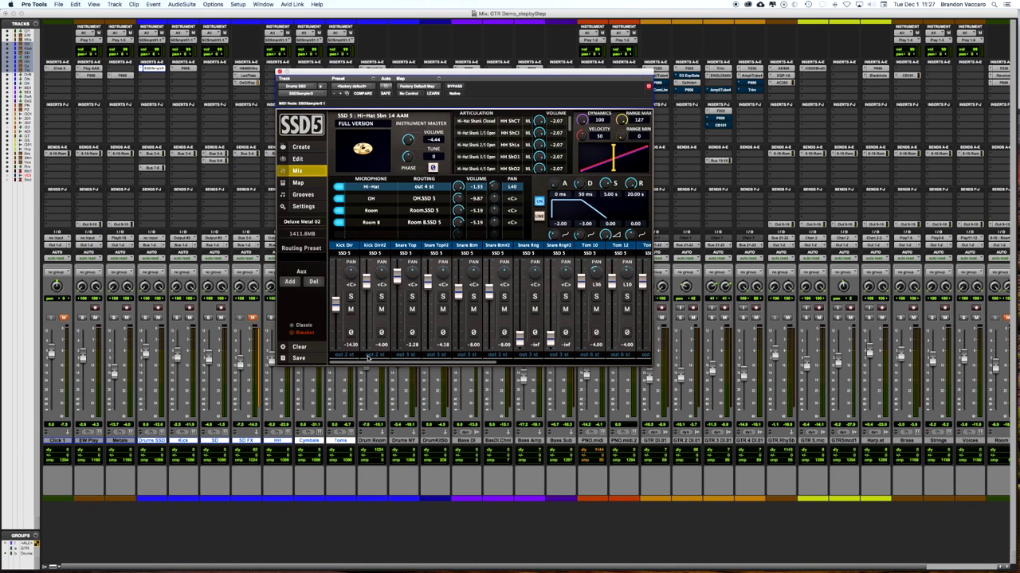
Step: Examine the output routing of the sampler's mixer channels from Kick through Room 8, and close the plug-in window
{"action": "left_click_drag", "start_coordinate": [370, 357], "coordinate": [412, 359]}
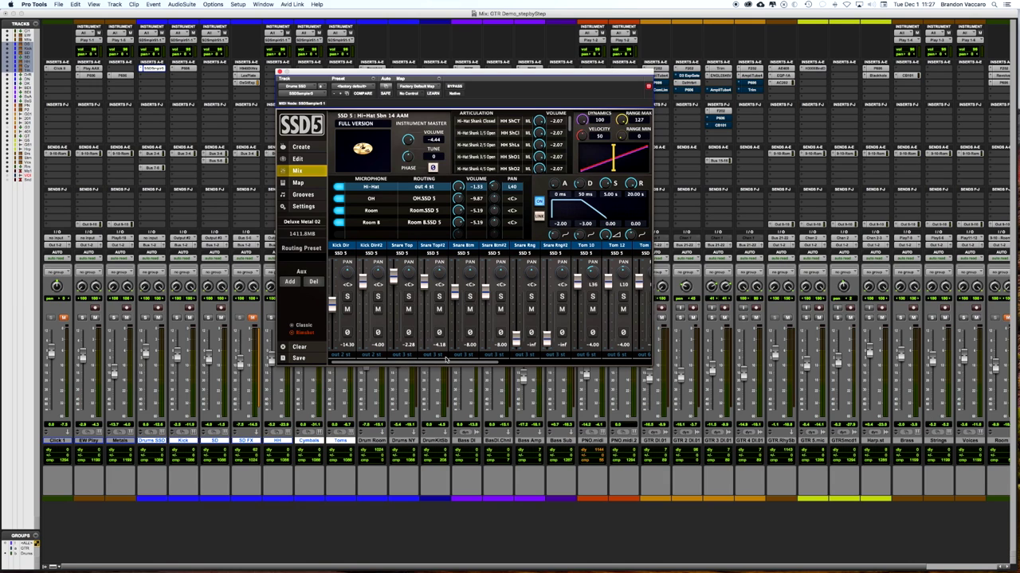
{"action": "scroll", "coordinate": [493, 358], "scroll_direction": "right", "scroll_amount": 2}
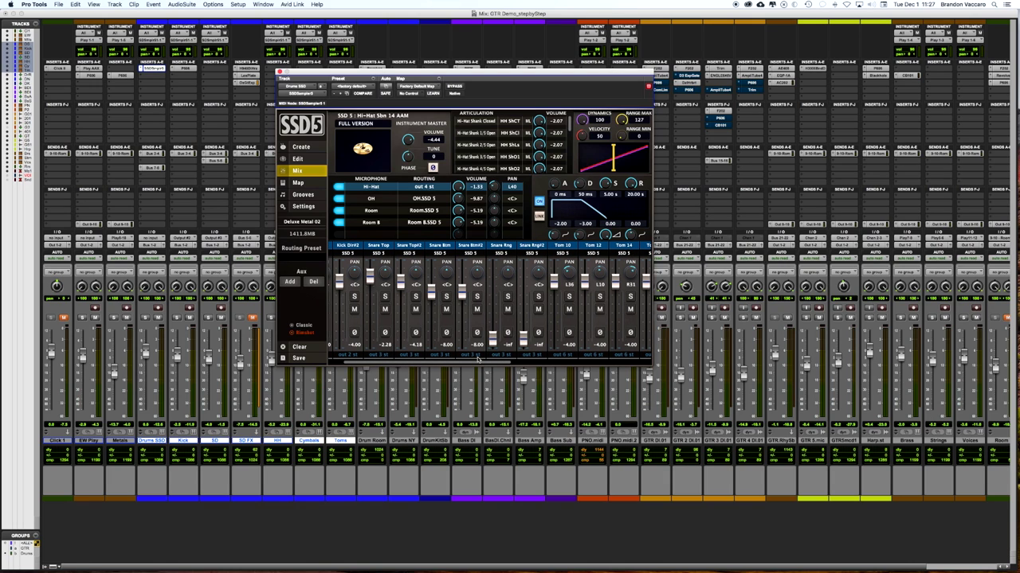
{"action": "scroll", "coordinate": [478, 360], "scroll_direction": "right", "scroll_amount": 4}
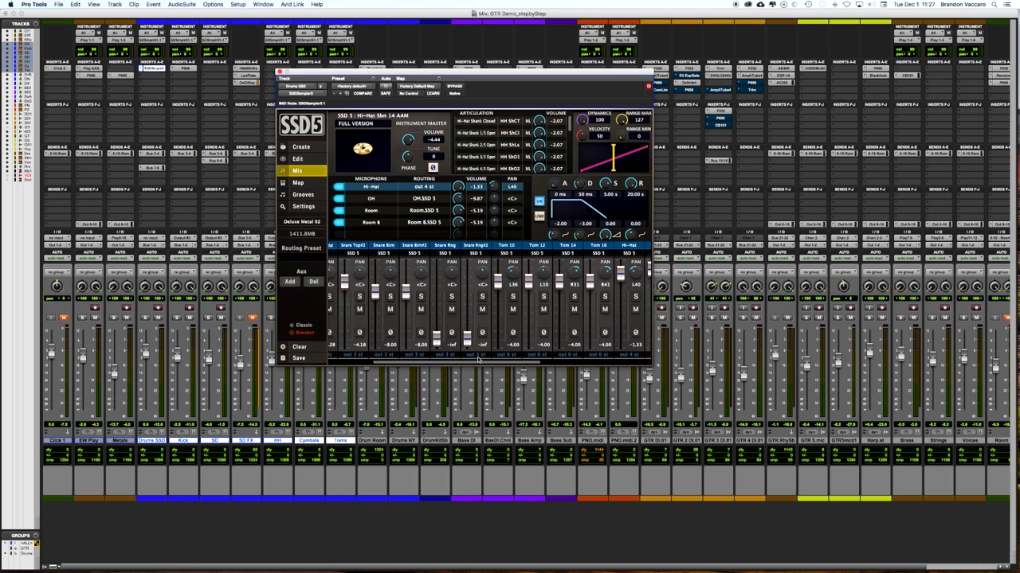
{"action": "scroll", "coordinate": [478, 360], "scroll_direction": "right", "scroll_amount": 1}
{"action": "scroll", "coordinate": [486, 358], "scroll_direction": "right", "scroll_amount": 3}
{"action": "scroll", "coordinate": [466, 356], "scroll_direction": "right", "scroll_amount": 3}
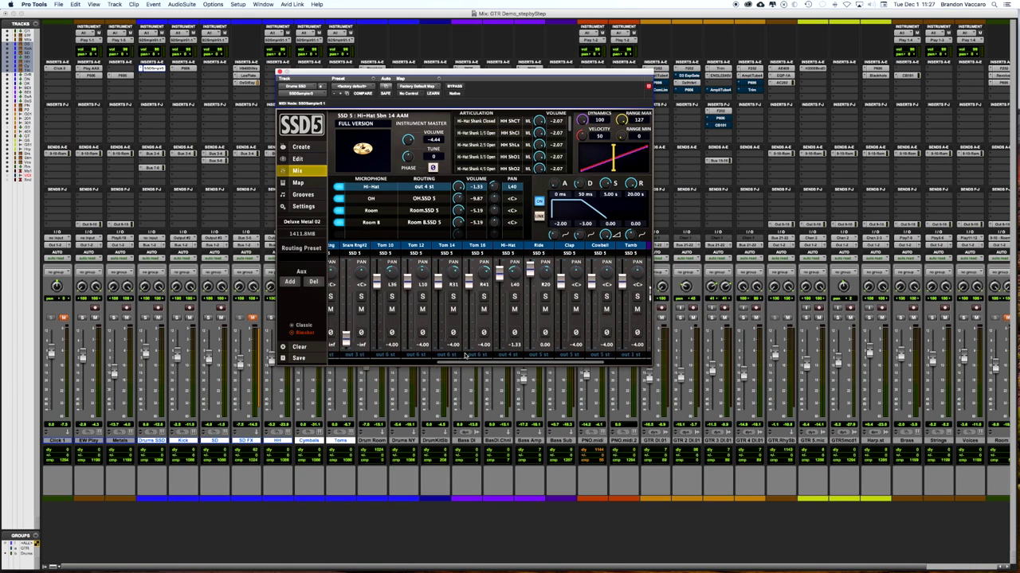
{"action": "scroll", "coordinate": [494, 356], "scroll_direction": "right", "scroll_amount": 2}
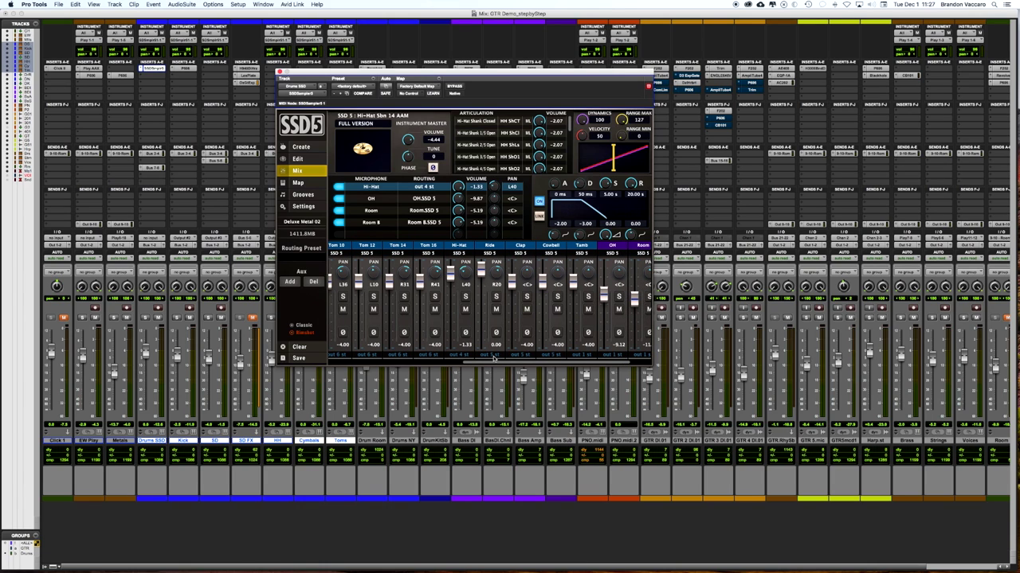
{"action": "scroll", "coordinate": [489, 359], "scroll_direction": "right", "scroll_amount": 2}
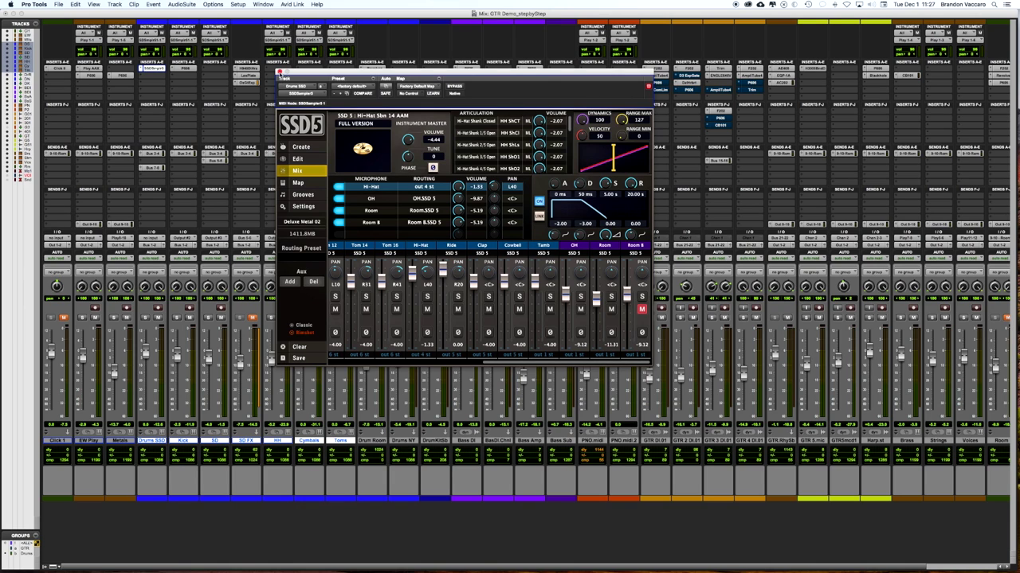
{"action": "left_click", "coordinate": [279, 72]}
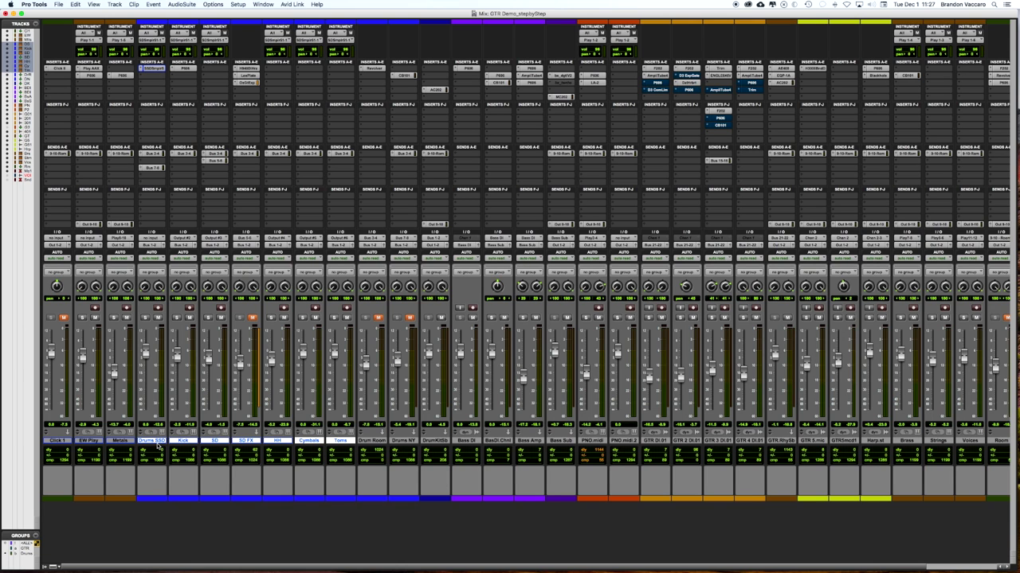
Step: View the drum tracks' clips in the Edit window and return to the Mix window
{"action": "key", "text": "super+equal"}
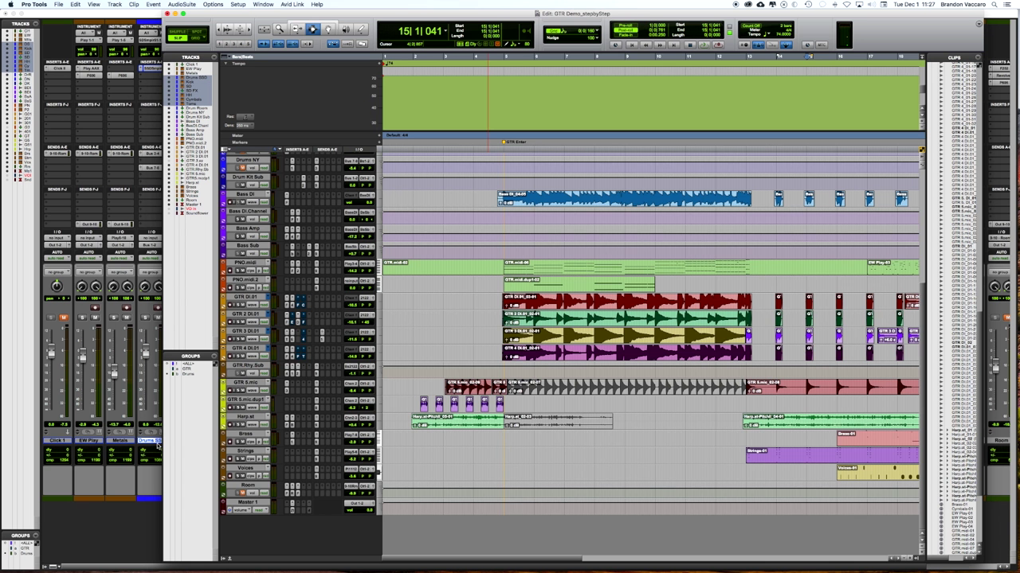
{"action": "scroll", "coordinate": [456, 323], "scroll_direction": "up", "scroll_amount": 5}
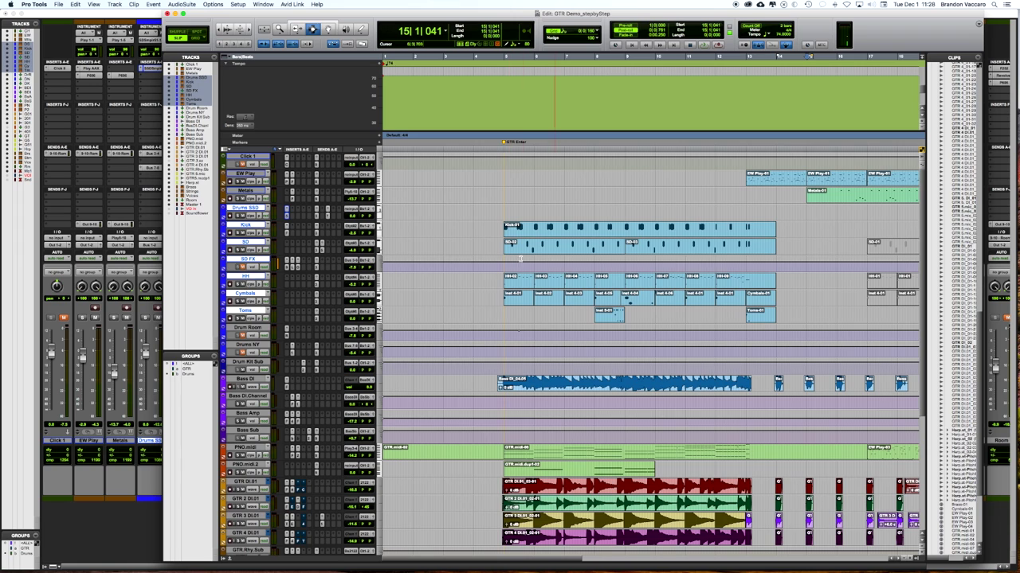
{"action": "key", "text": "super+equal"}
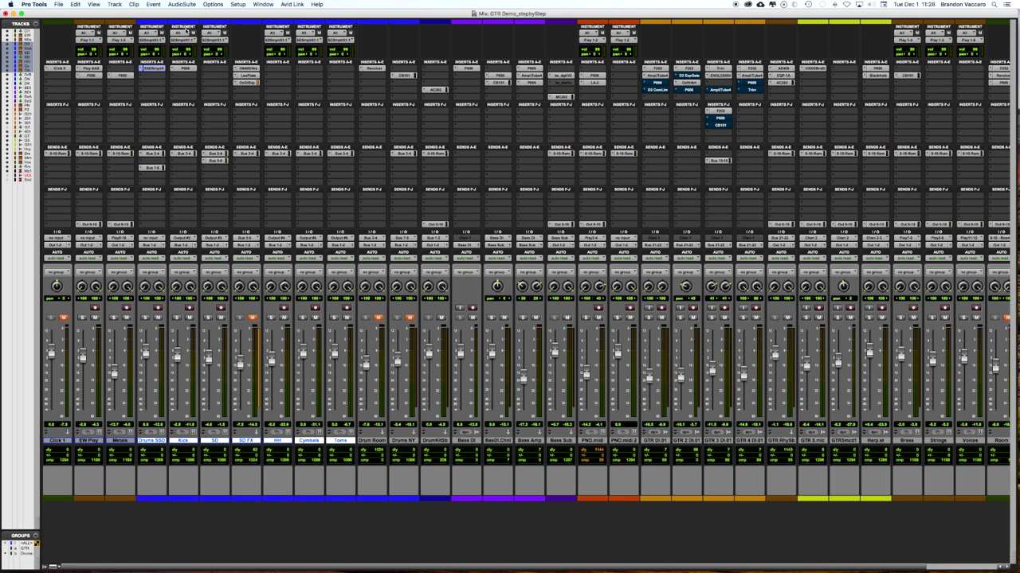
Step: Examine the MIDI output choices of the drum tracks, including the channels of the SSDSampler5 instrument on Drums SSD
{"action": "scroll", "coordinate": [185, 31], "scroll_direction": "right", "scroll_amount": 1}
{"action": "scroll", "coordinate": [170, 30], "scroll_direction": "left", "scroll_amount": 1}
{"action": "left_click", "coordinate": [153, 40]}
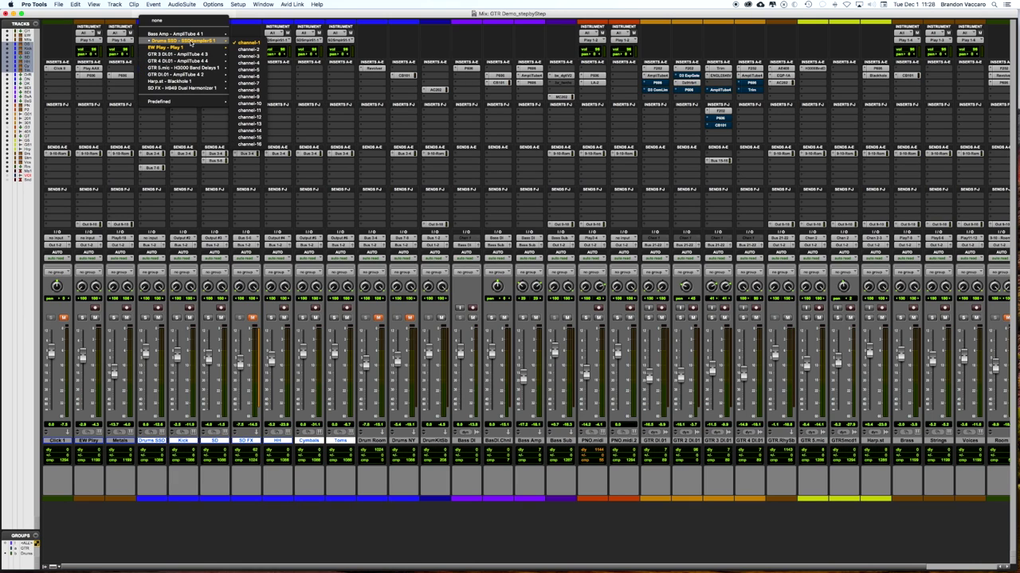
{"action": "left_click", "coordinate": [419, 44]}
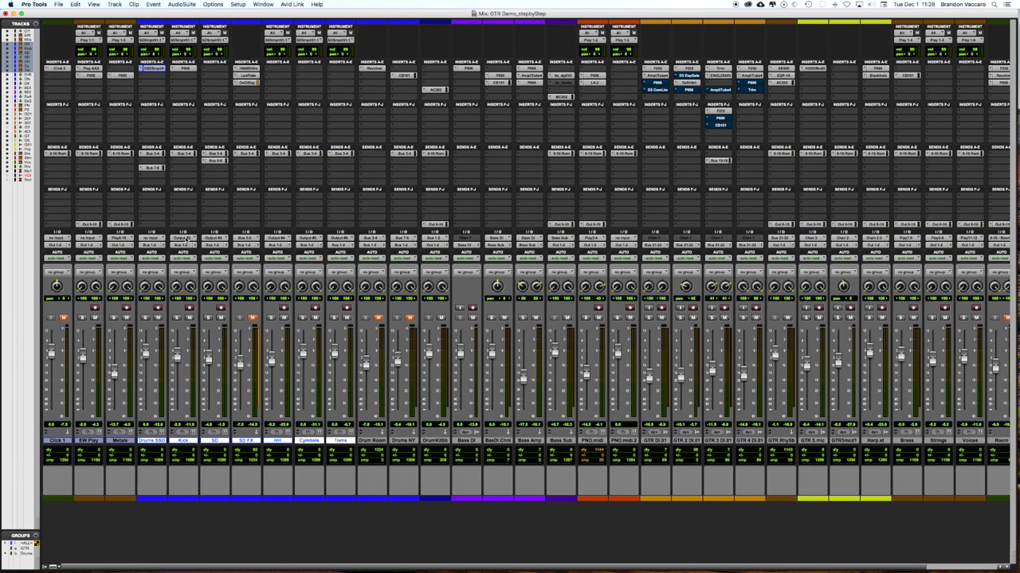
Step: Examine the Kick track's input choices among the plug-in outputs of the SSDSampler5 on Drums SSD
{"action": "left_click", "coordinate": [186, 238]}
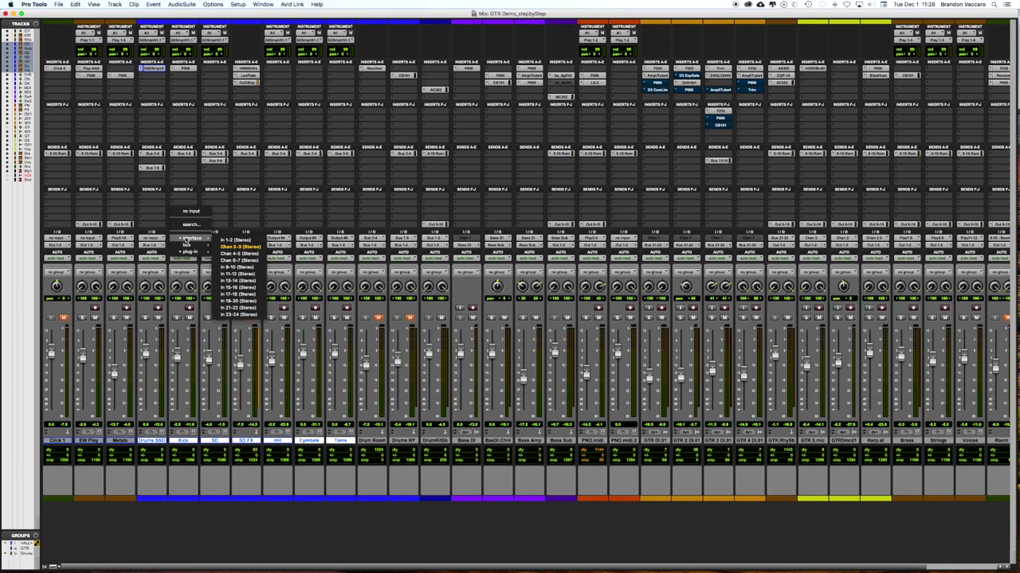
{"action": "mouse_move", "coordinate": [192, 252]}
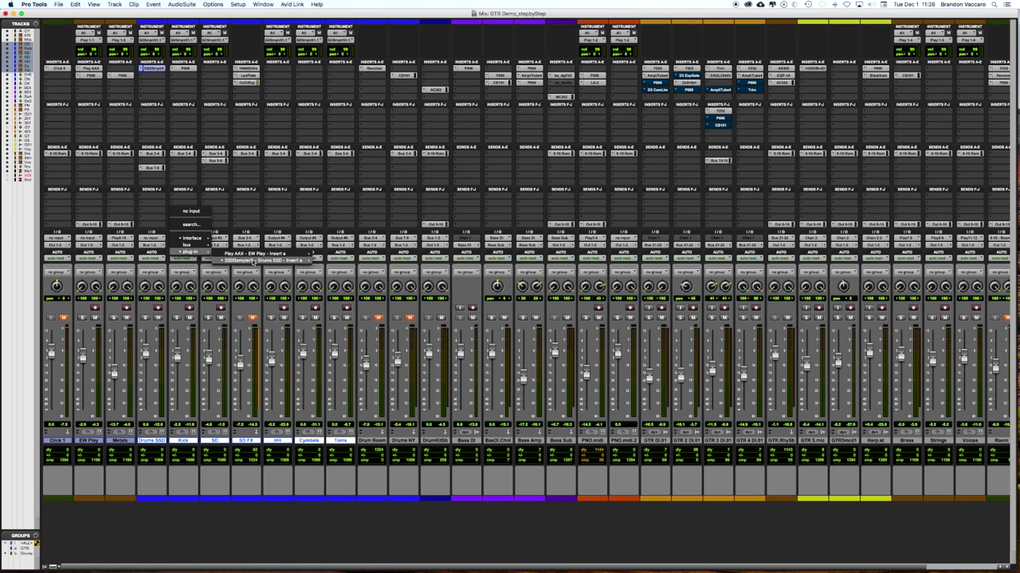
{"action": "mouse_move", "coordinate": [255, 263]}
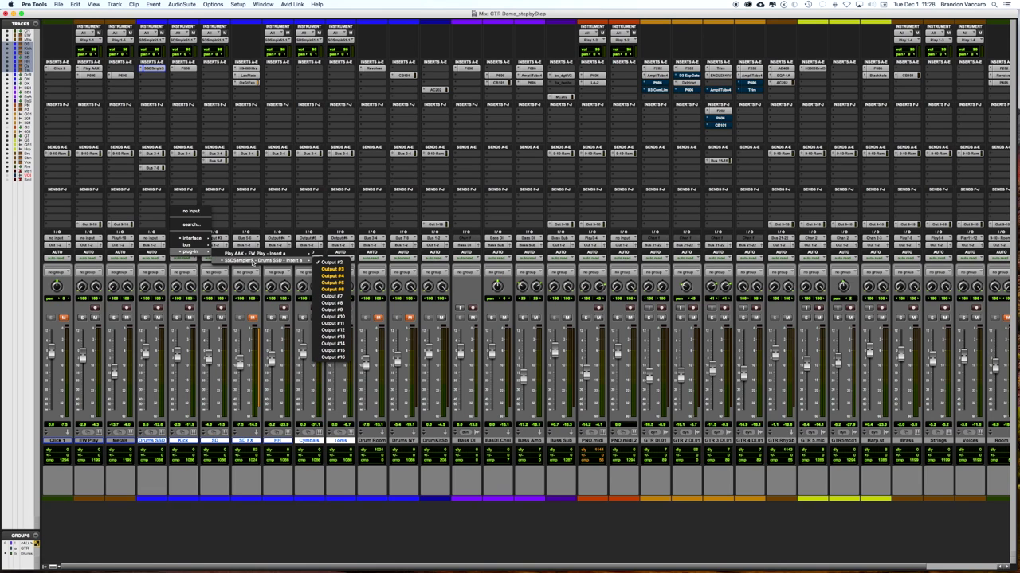
{"action": "left_click", "coordinate": [332, 297]}
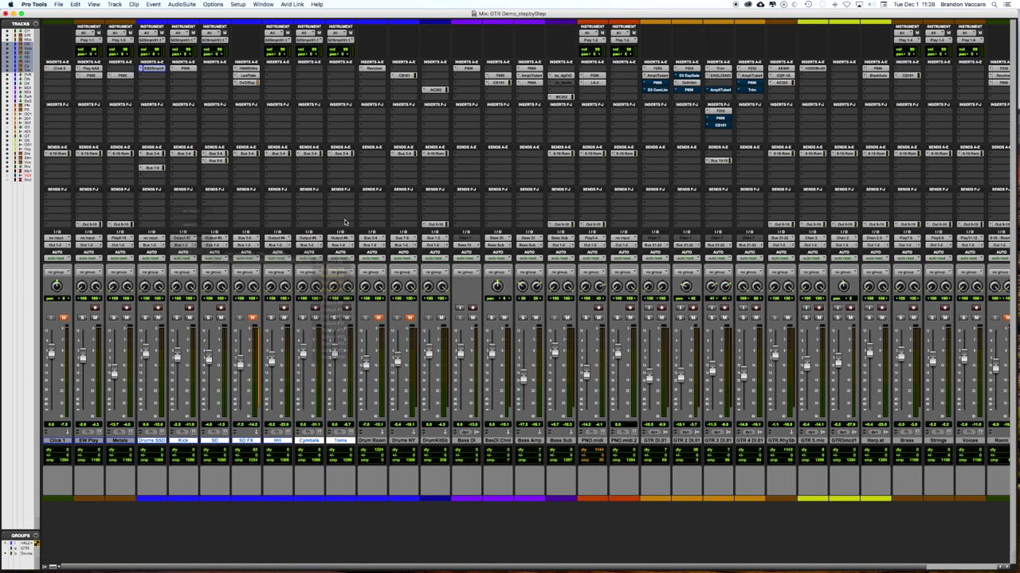
Step: Solo the Kick, SD and HH tracks one after another while playing from around the GTR Enter marker
{"action": "left_click", "coordinate": [176, 318]}
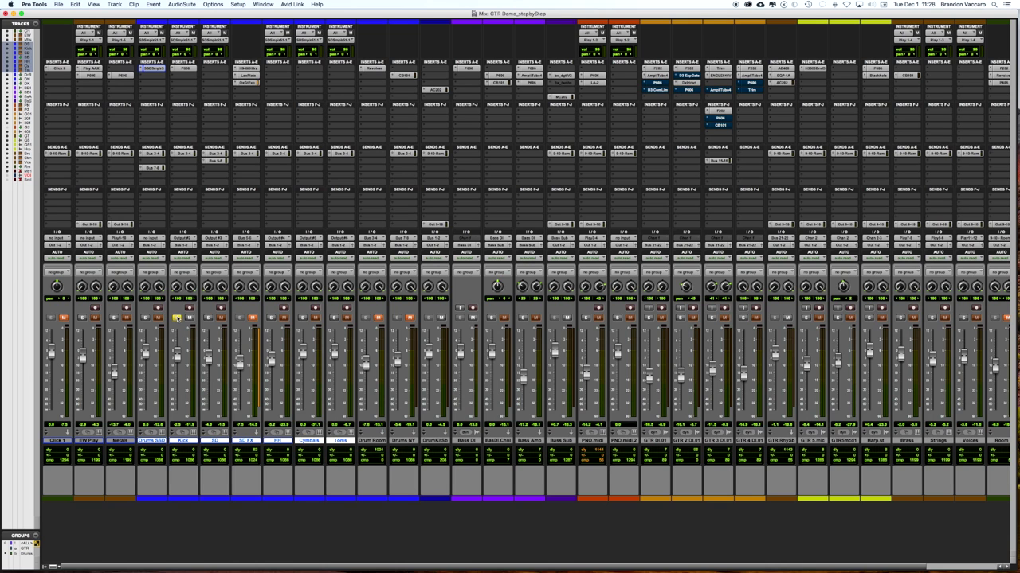
{"action": "scroll", "coordinate": [209, 321], "scroll_direction": "right", "scroll_amount": 2}
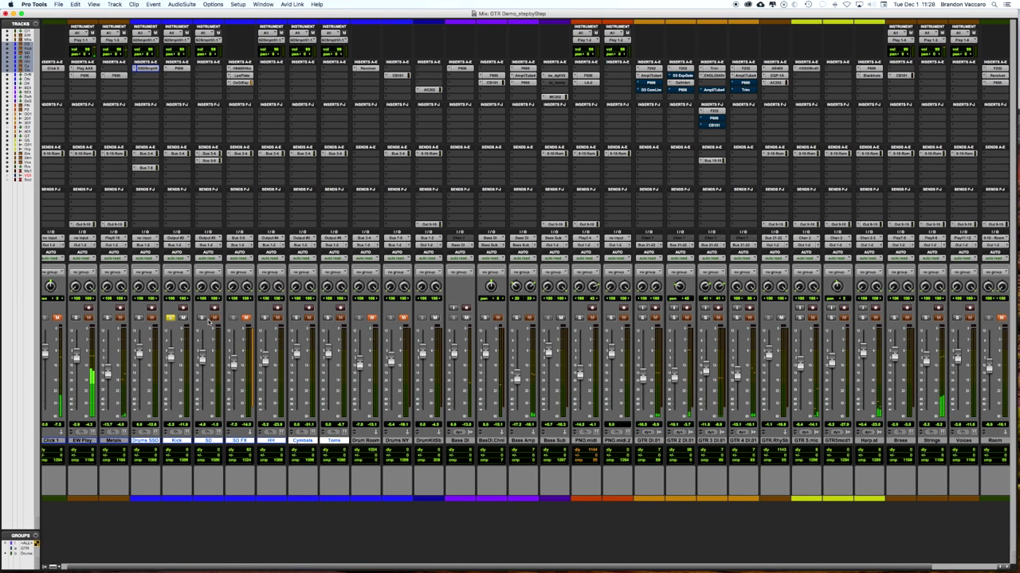
{"action": "key", "text": "super+equal"}
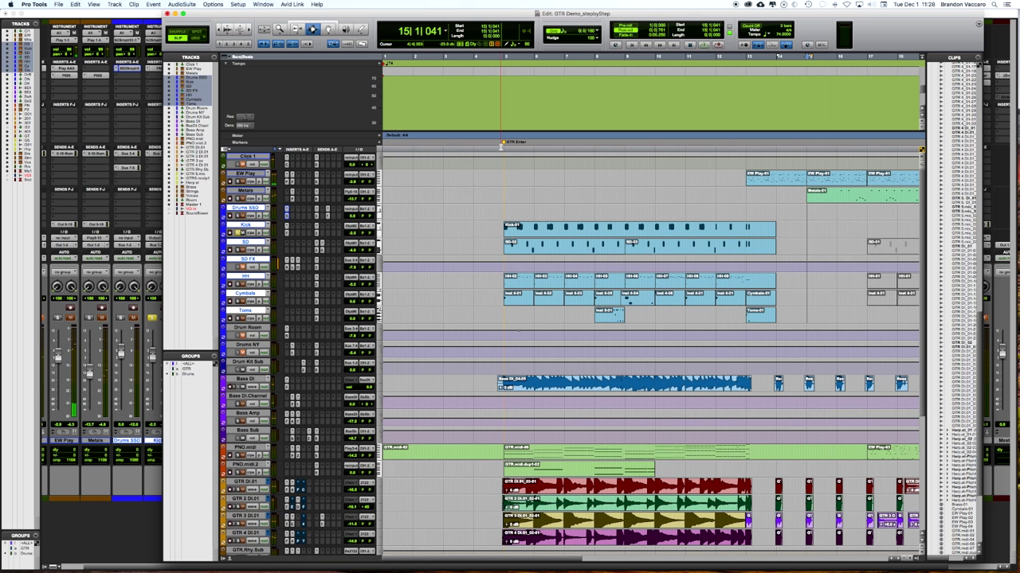
{"action": "key", "text": "super+equal"}
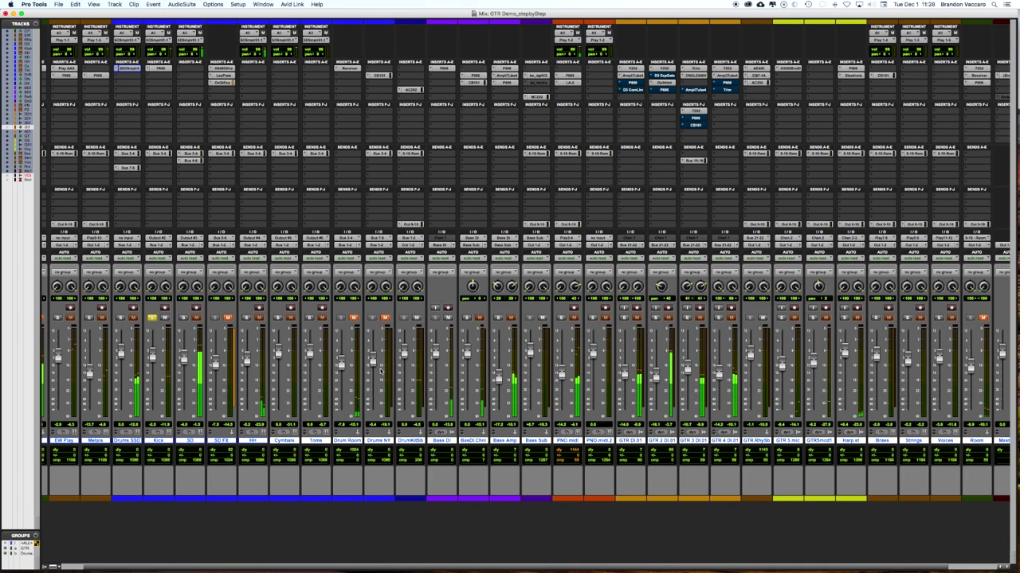
{"action": "left_click", "coordinate": [182, 318]}
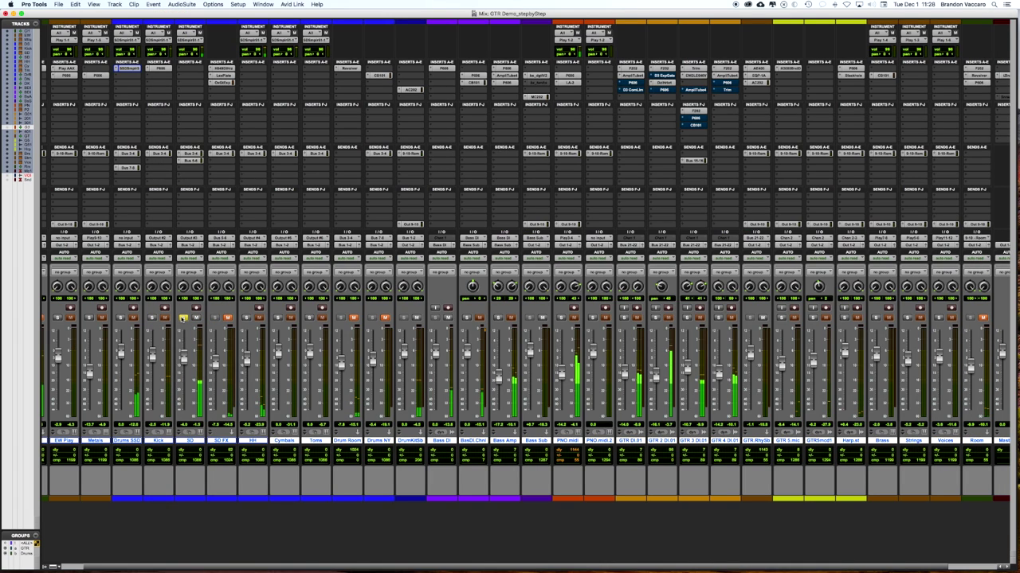
{"action": "left_click", "coordinate": [247, 318]}
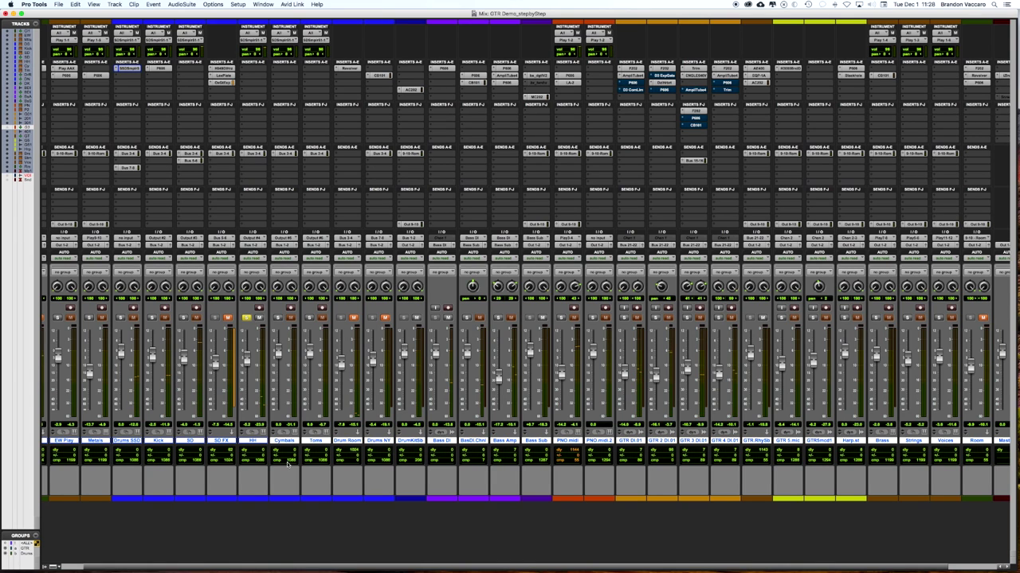
Step: Select the Drums SSD track, and solo and select the SD track in its place
{"action": "scroll", "coordinate": [134, 444], "scroll_direction": "left", "scroll_amount": 1}
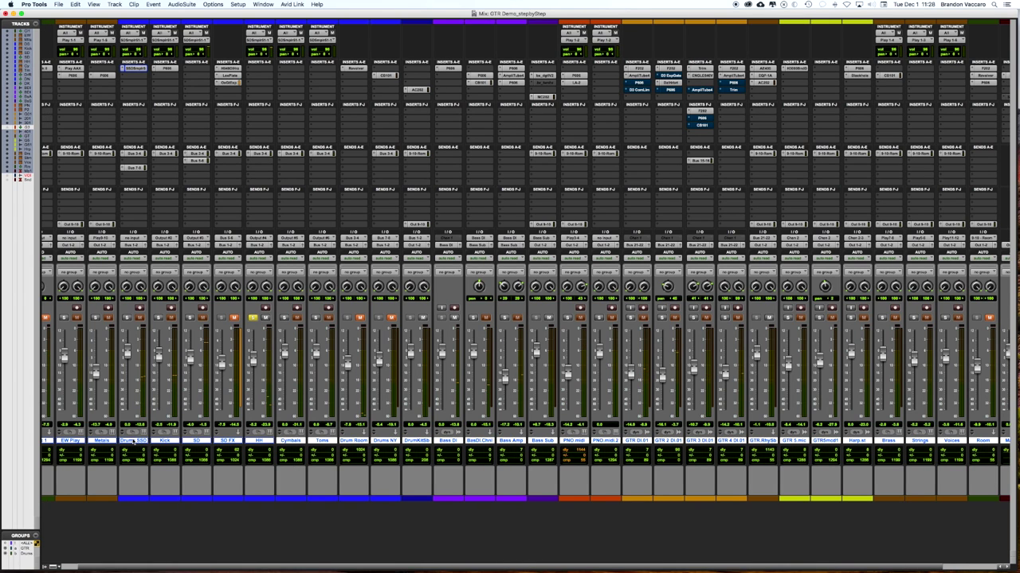
{"action": "left_click", "coordinate": [135, 441]}
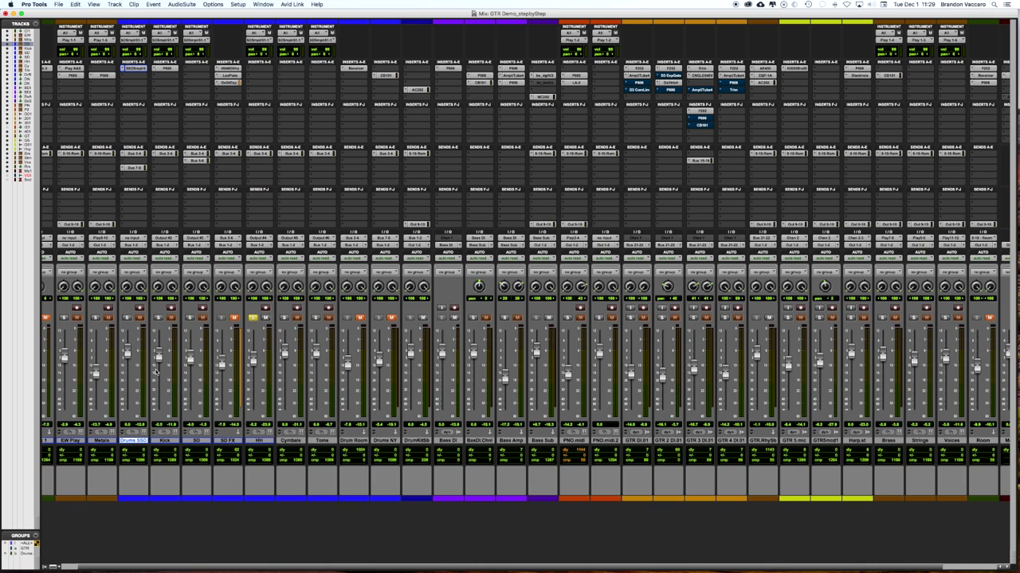
{"action": "scroll", "coordinate": [157, 370], "scroll_direction": "left", "scroll_amount": 2}
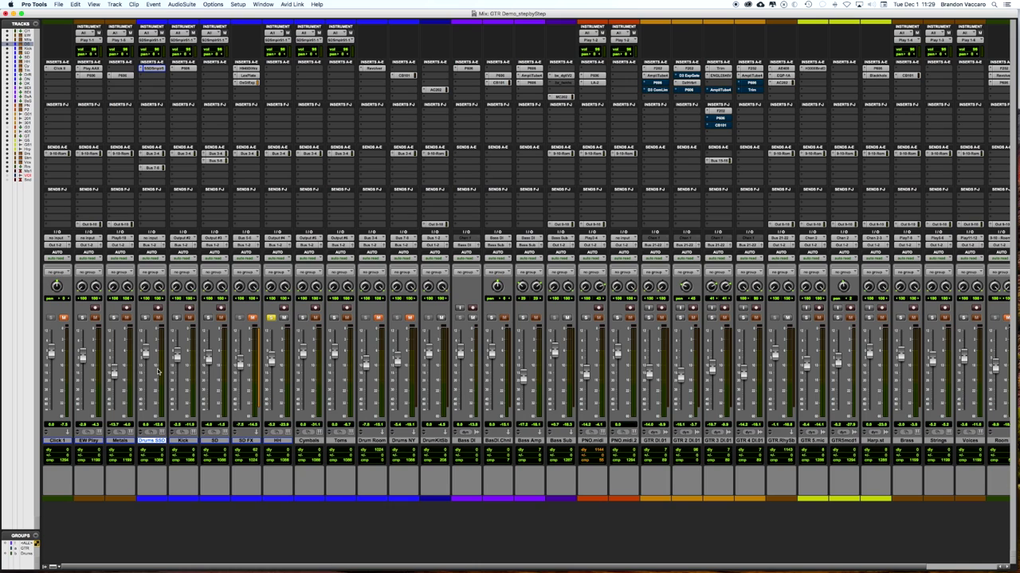
{"action": "left_click", "coordinate": [208, 319]}
{"action": "left_click", "coordinate": [214, 440]}
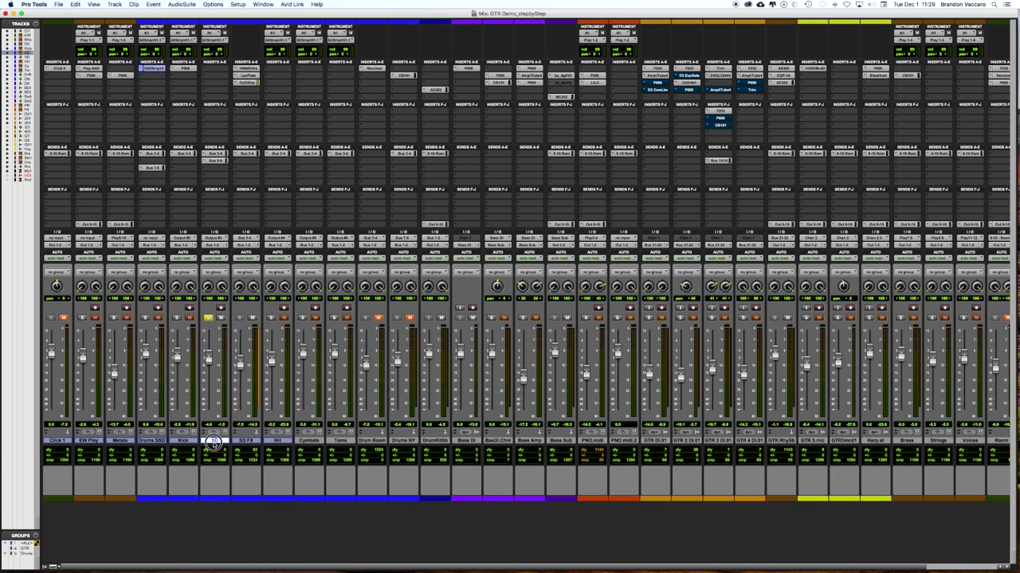
Step: Bypass the LexPlate insert and the one below it on the SD FX track, and select SD and SD FX together
{"action": "left_click", "coordinate": [247, 440]}
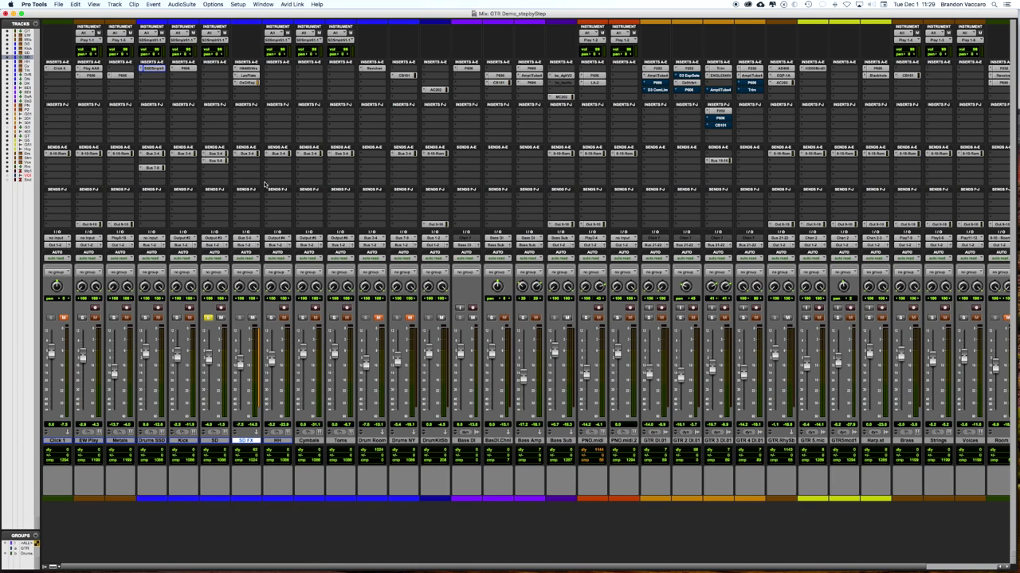
{"action": "left_click", "coordinate": [251, 78]}
{"action": "left_click", "coordinate": [220, 442]}
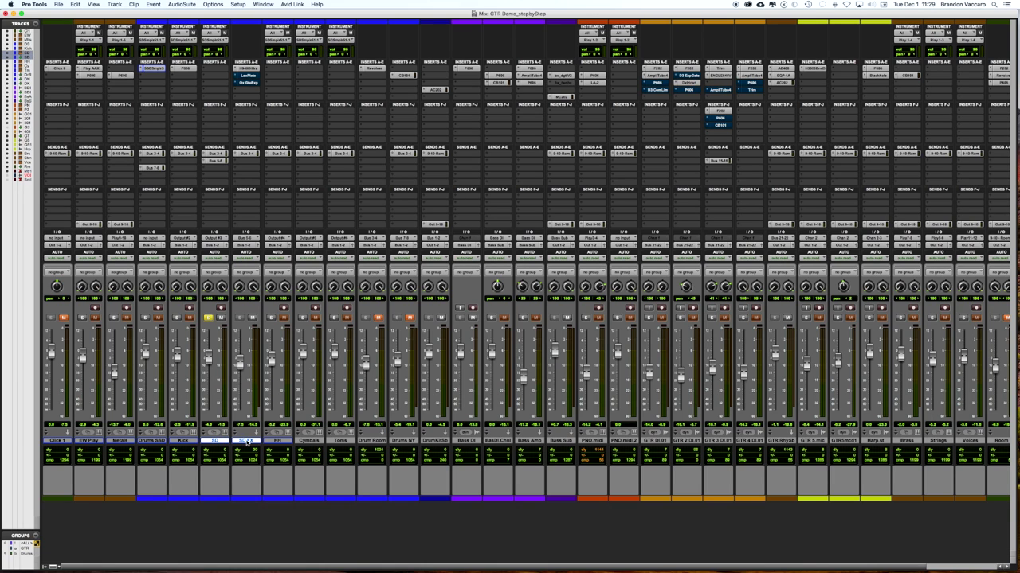
{"action": "scroll", "coordinate": [906, 434], "scroll_direction": "right", "scroll_amount": 3}
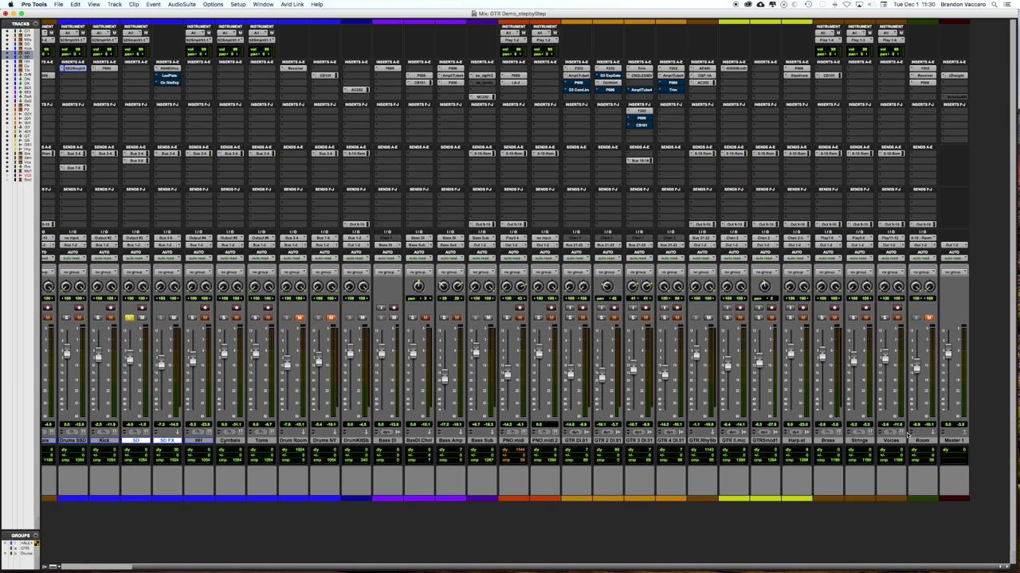
{"action": "scroll", "coordinate": [922, 436], "scroll_direction": "left", "scroll_amount": 3}
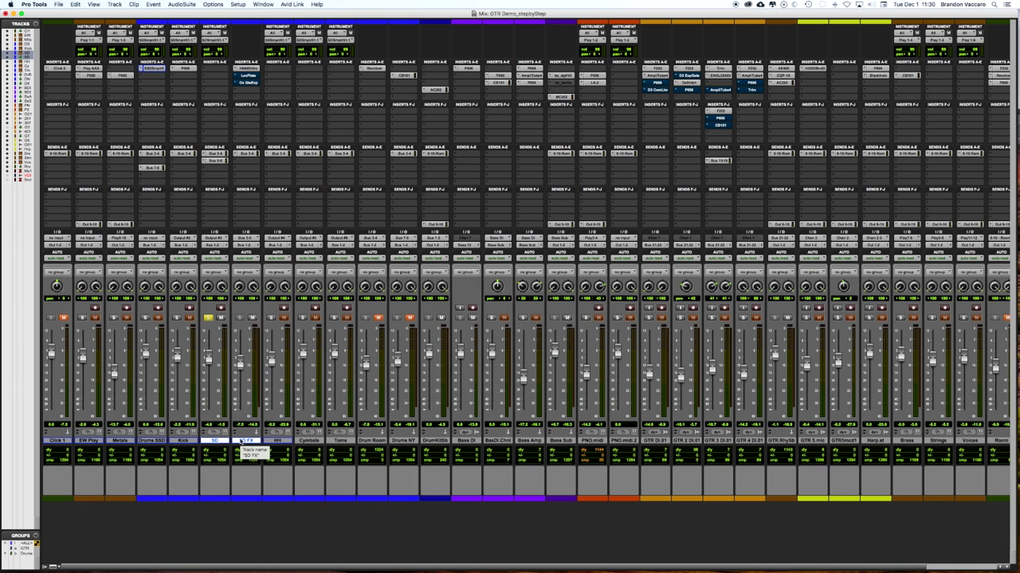
Step: Open the H949 Dual Harmonizer insert on the SD FX track and move its window off the neighbouring insert slots
{"action": "scroll", "coordinate": [243, 446], "scroll_direction": "right", "scroll_amount": 3}
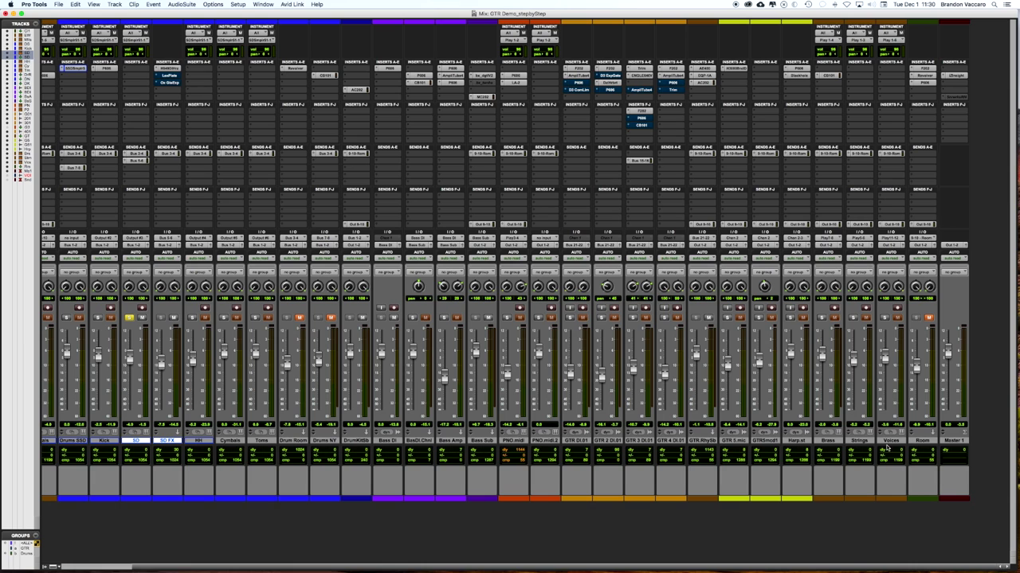
{"action": "scroll", "coordinate": [180, 443], "scroll_direction": "left", "scroll_amount": 3}
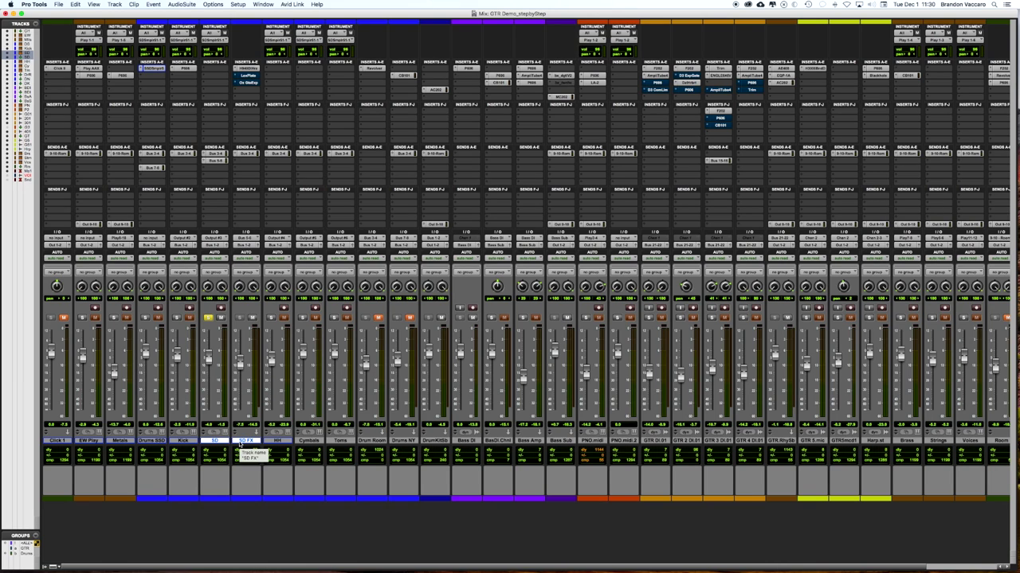
{"action": "left_click", "coordinate": [245, 440], "text": "shift"}
{"action": "left_click", "coordinate": [248, 69]}
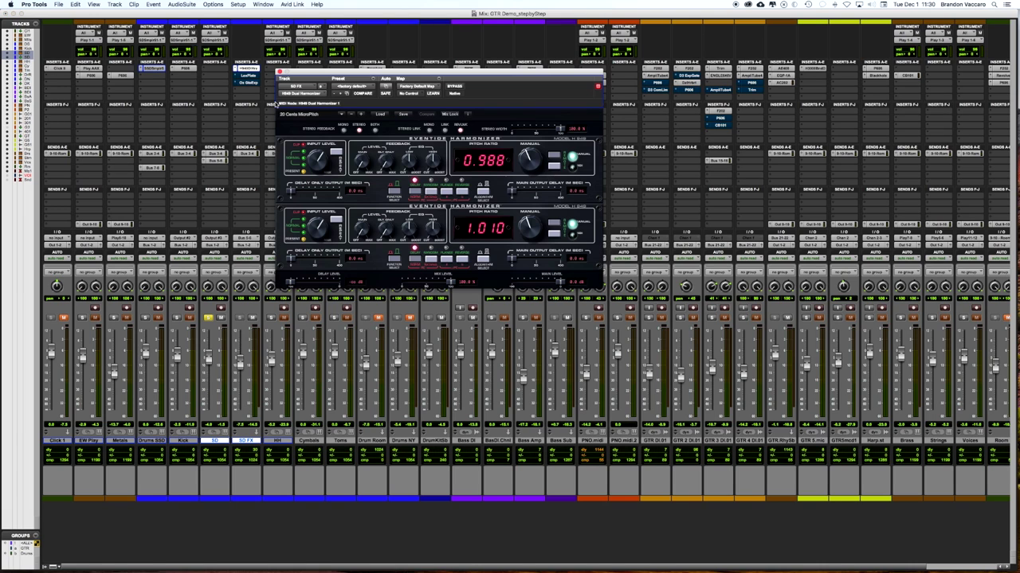
{"action": "left_click_drag", "start_coordinate": [356, 76], "coordinate": [379, 102]}
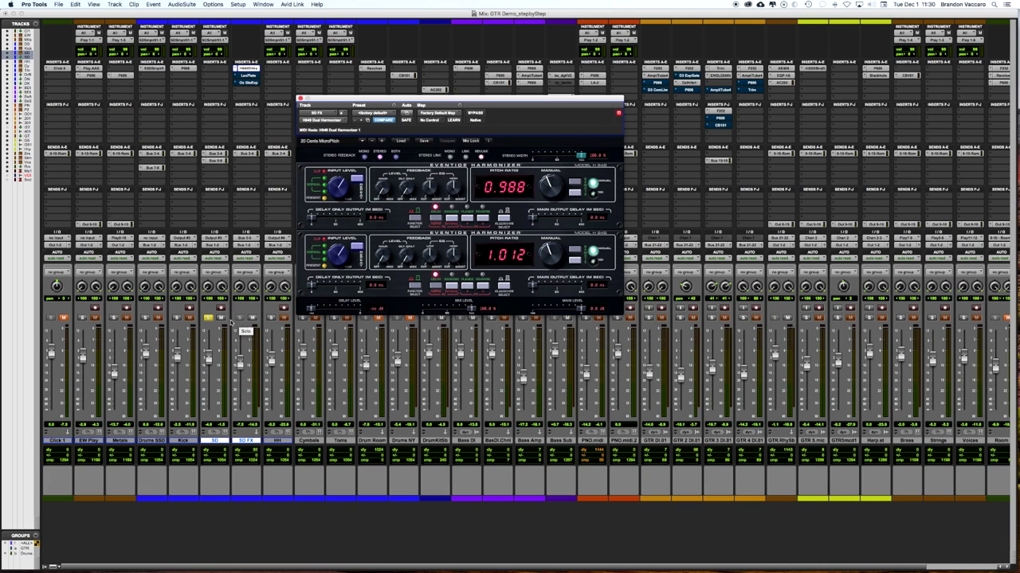
Step: Play the soloed snare and compare it with SD FX muted and unmuted while the harmonizer is active
{"action": "left_click", "coordinate": [252, 319]}
{"action": "key", "text": "space"}
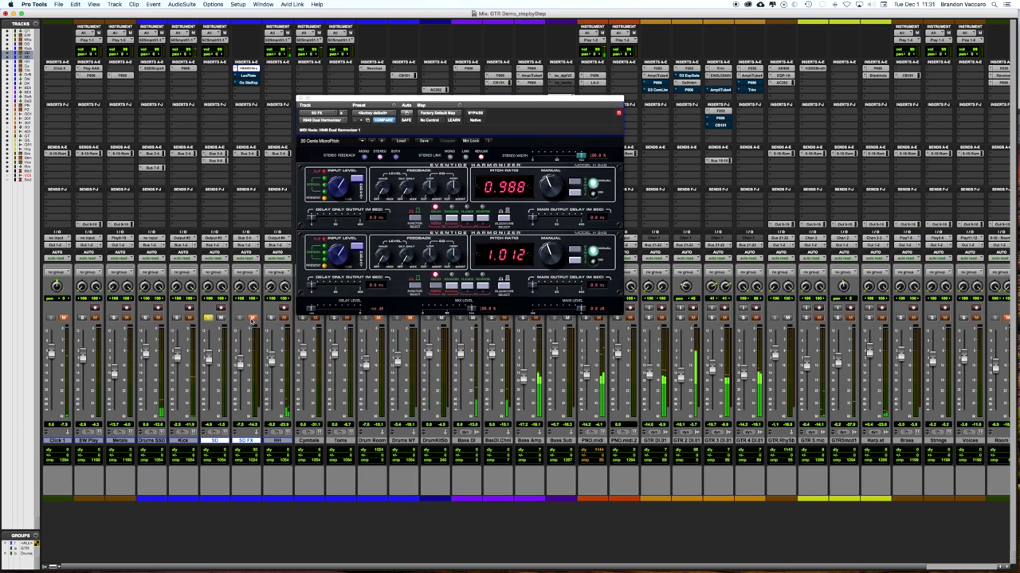
{"action": "left_click", "coordinate": [252, 319]}
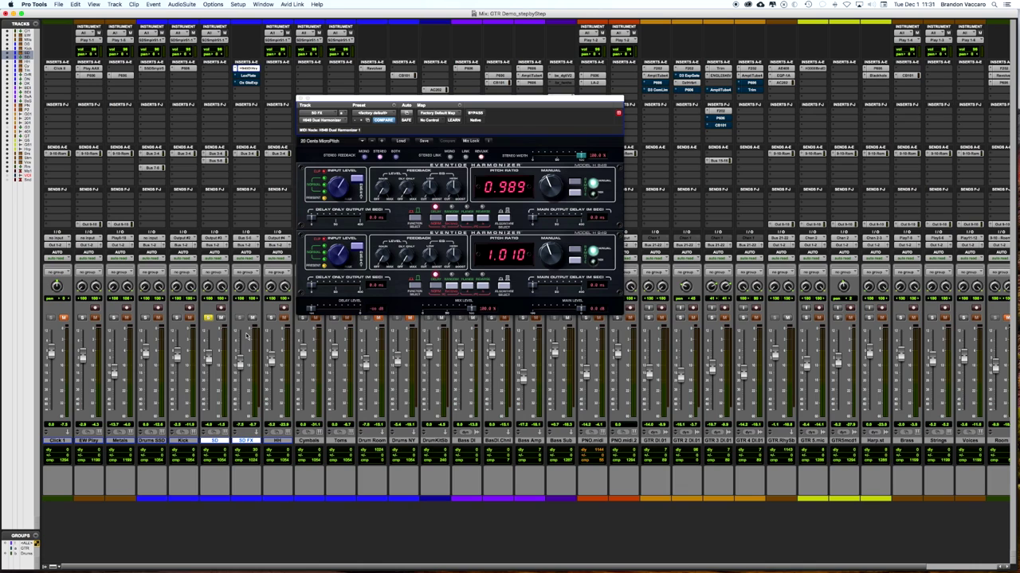
Step: Set the harmonizer's lower Delay Only Output to 0.1 ms, and close the plug-in after auditioning the snare against muted SD FX
{"action": "left_click", "coordinate": [311, 288]}
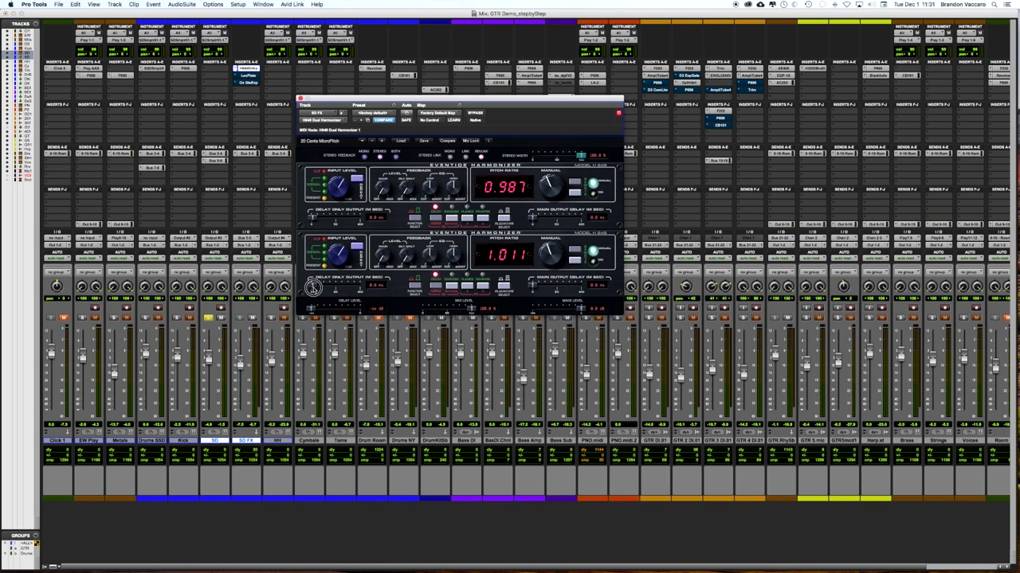
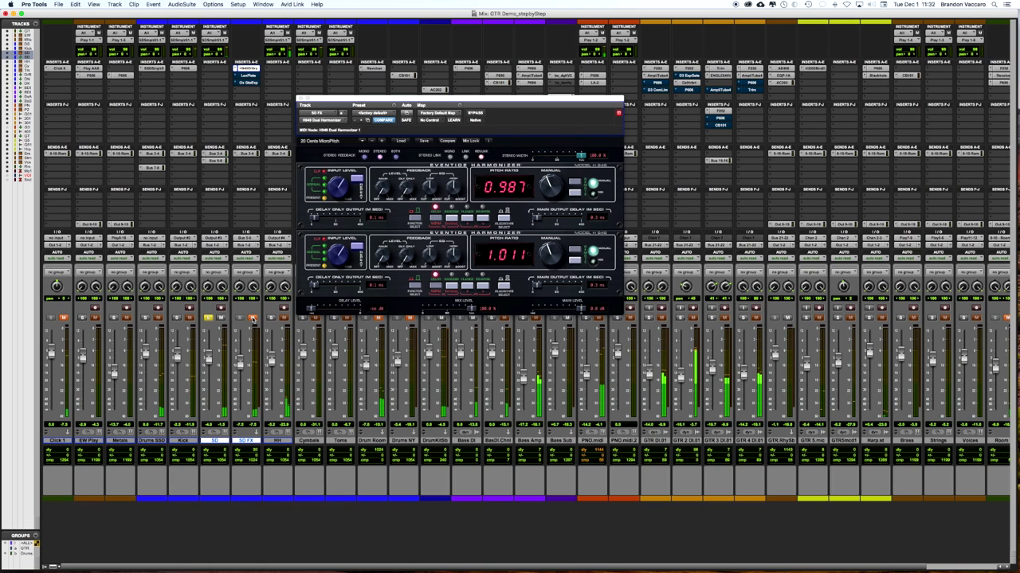
{"action": "left_click", "coordinate": [253, 318]}
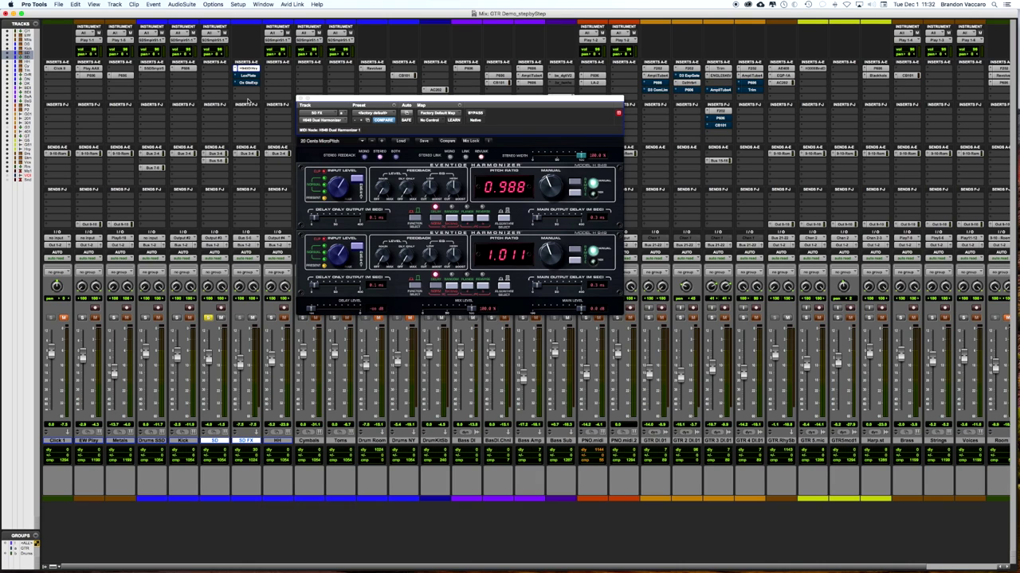
{"action": "left_click", "coordinate": [299, 99]}
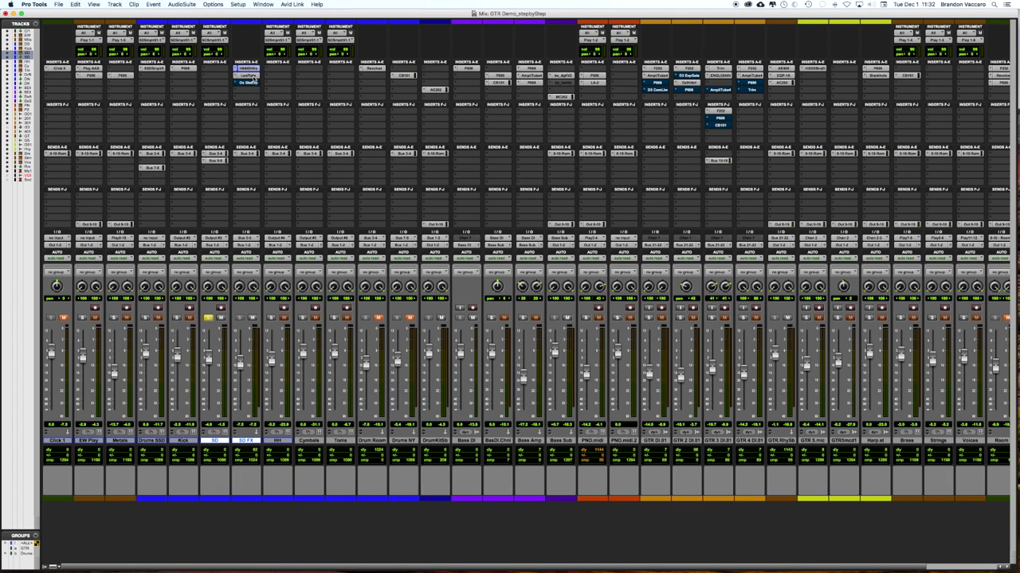
Step: Open the LexPlate reverb on SD FX and compare the snare during playback with SD FX muted and unmuted
{"action": "left_click", "coordinate": [248, 76]}
{"action": "left_click_drag", "start_coordinate": [379, 102], "coordinate": [459, 51]}
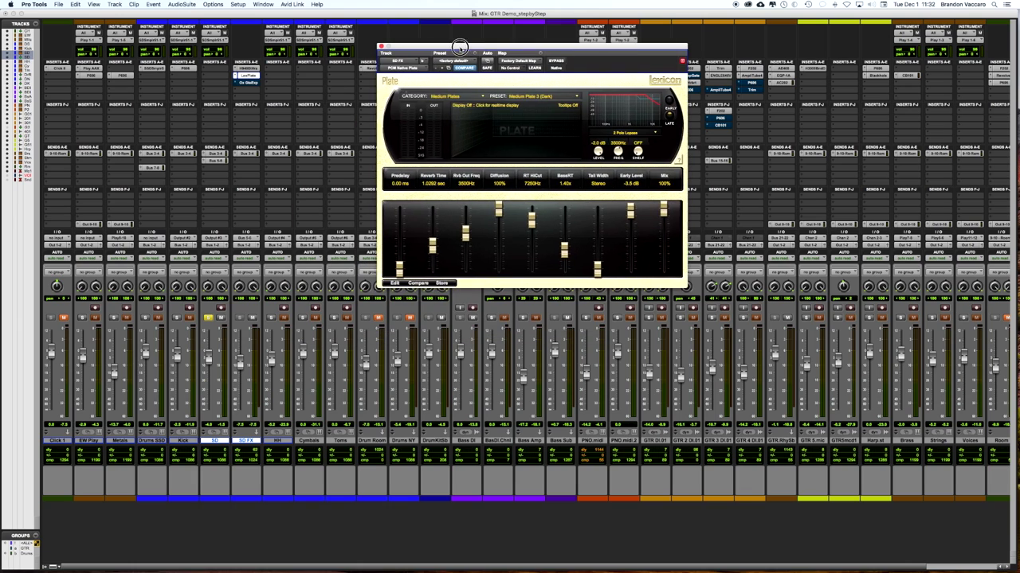
{"action": "left_click", "coordinate": [215, 328]}
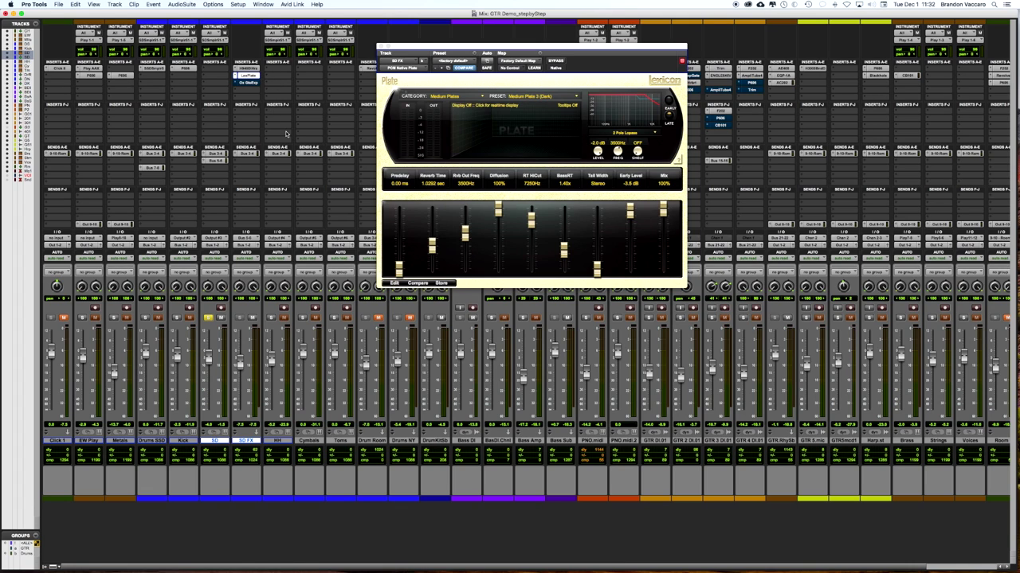
{"action": "key", "text": "space"}
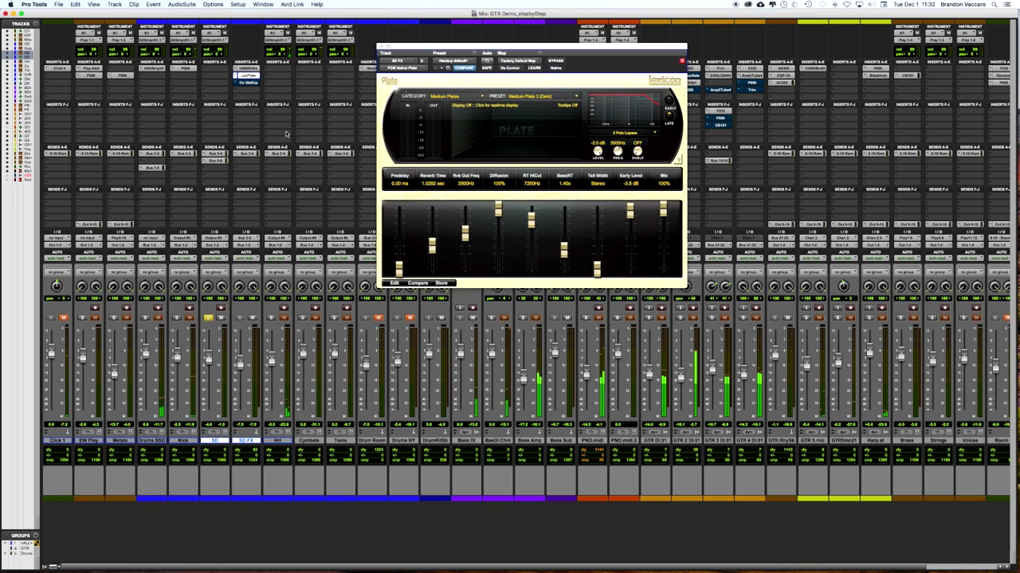
{"action": "left_click", "coordinate": [251, 318]}
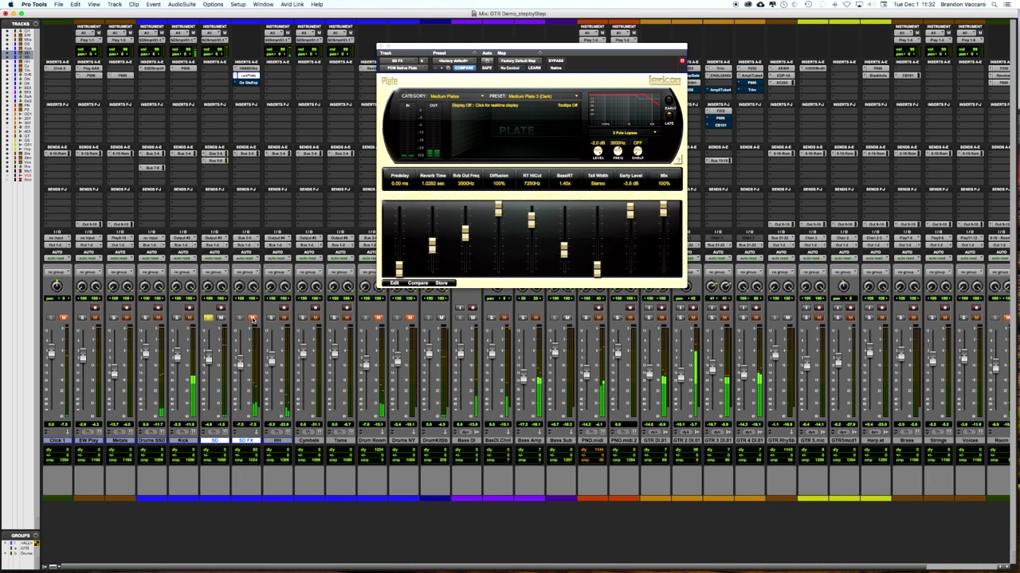
{"action": "left_click", "coordinate": [251, 317]}
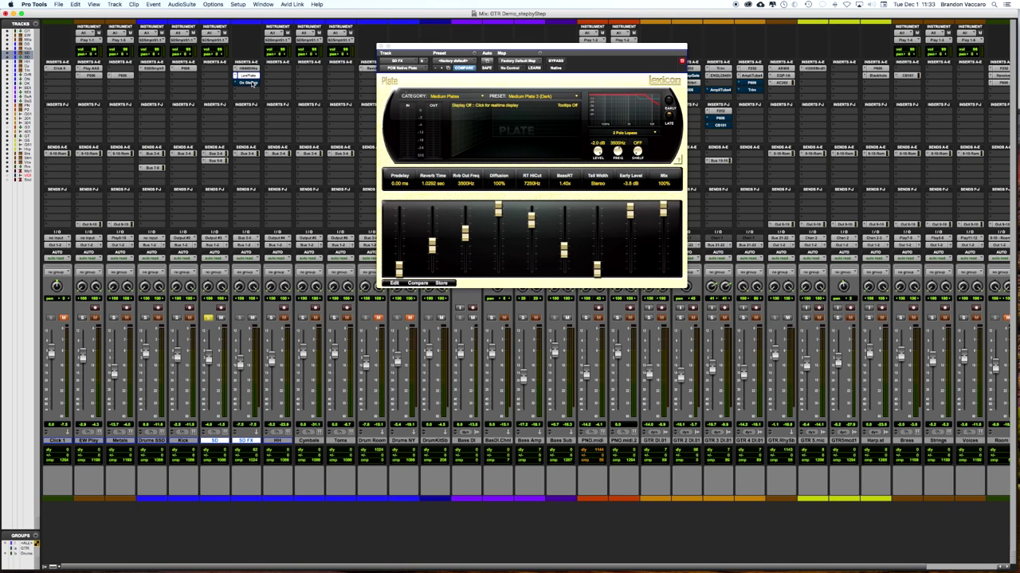
Step: Enable and open the Oxford Dynamics gate on SD FX, moving its window clear of the snare channels
{"action": "left_click", "coordinate": [250, 83]}
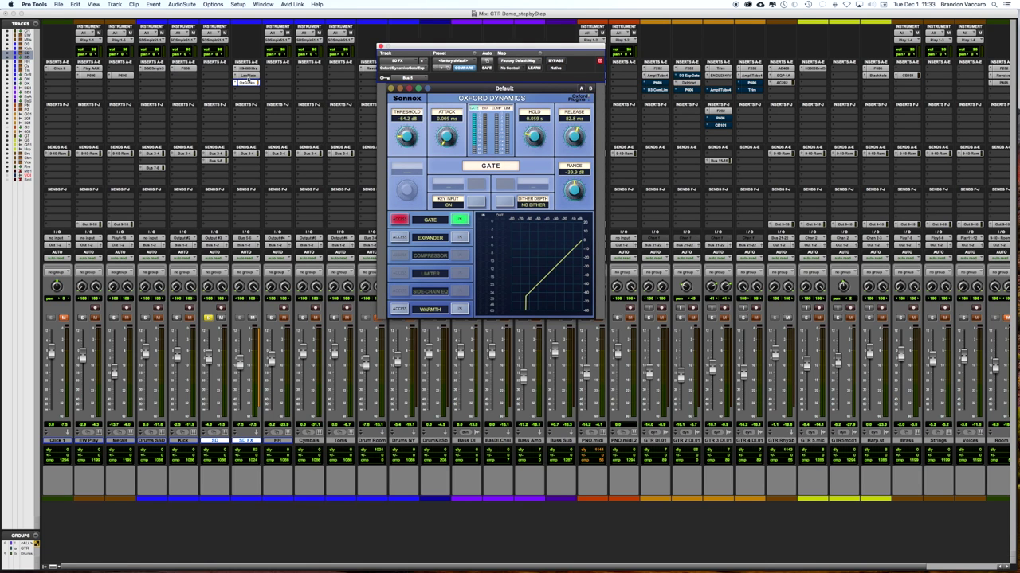
{"action": "scroll", "coordinate": [248, 82], "scroll_direction": "right", "scroll_amount": 3}
{"action": "scroll", "coordinate": [244, 128], "scroll_direction": "left", "scroll_amount": 2}
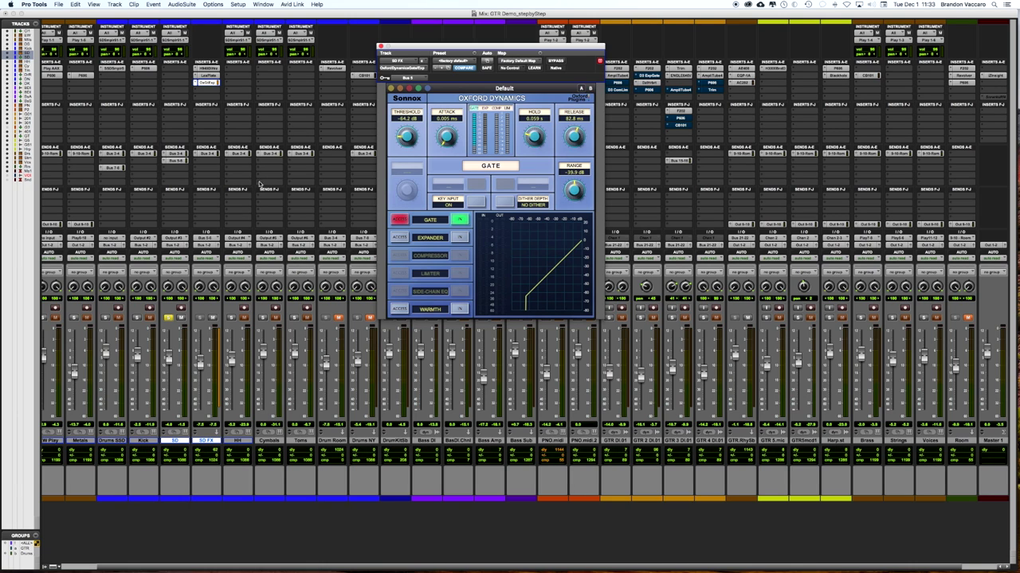
{"action": "left_click_drag", "start_coordinate": [403, 49], "coordinate": [262, 83]}
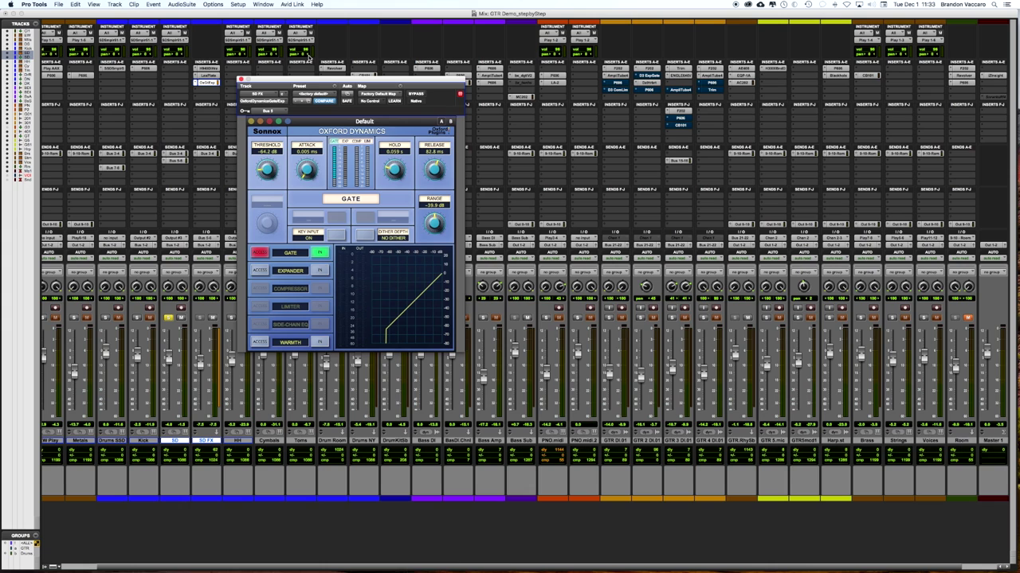
{"action": "left_click_drag", "start_coordinate": [302, 80], "coordinate": [489, 59]}
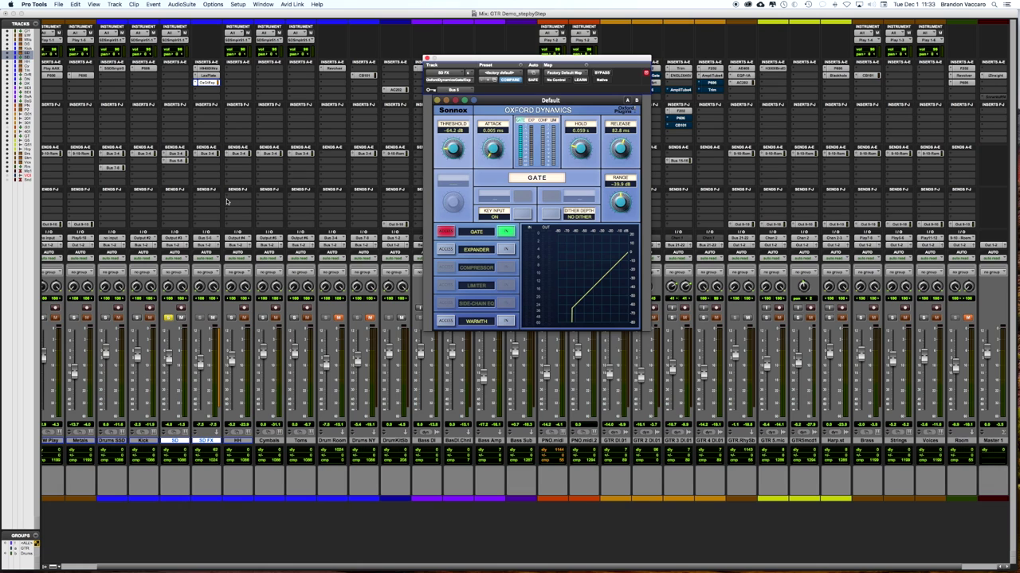
Step: Compare the snare reverb with the Oxford Dynamics gate bypassed and active, and set the gate's release to 74.3 ms
{"action": "key", "text": "space"}
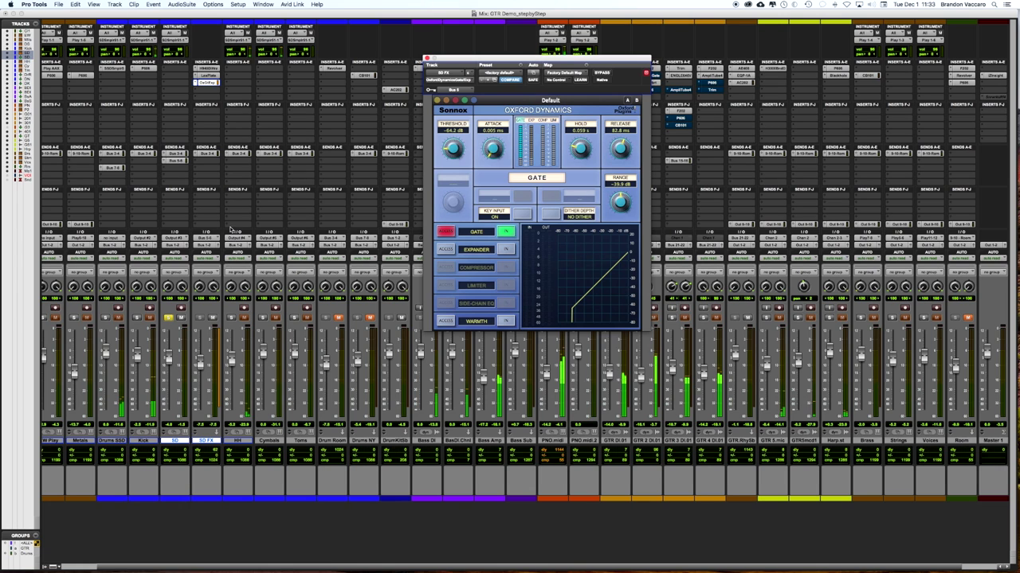
{"action": "scroll", "coordinate": [299, 181], "scroll_direction": "left", "scroll_amount": 1}
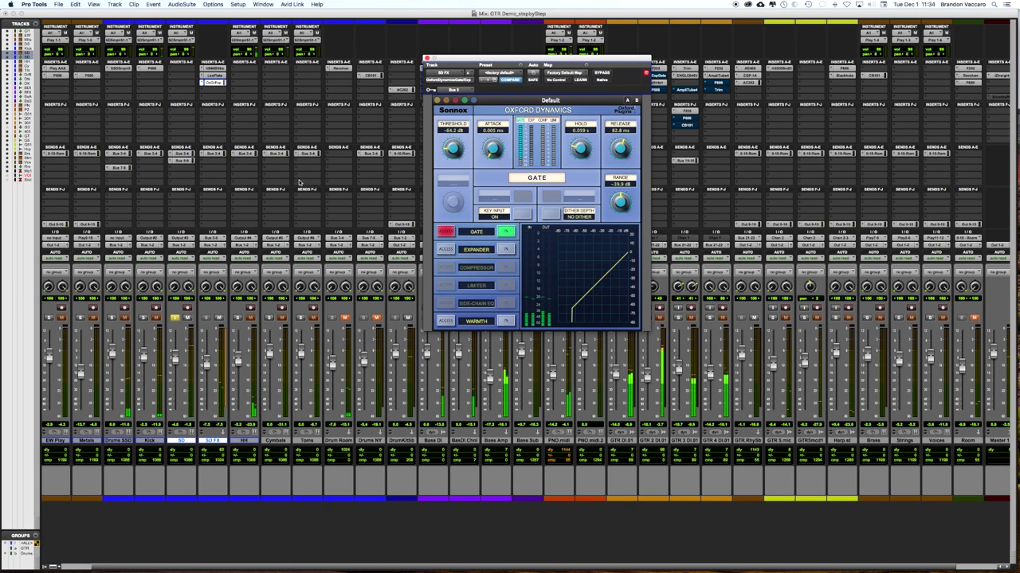
{"action": "left_click", "coordinate": [603, 73]}
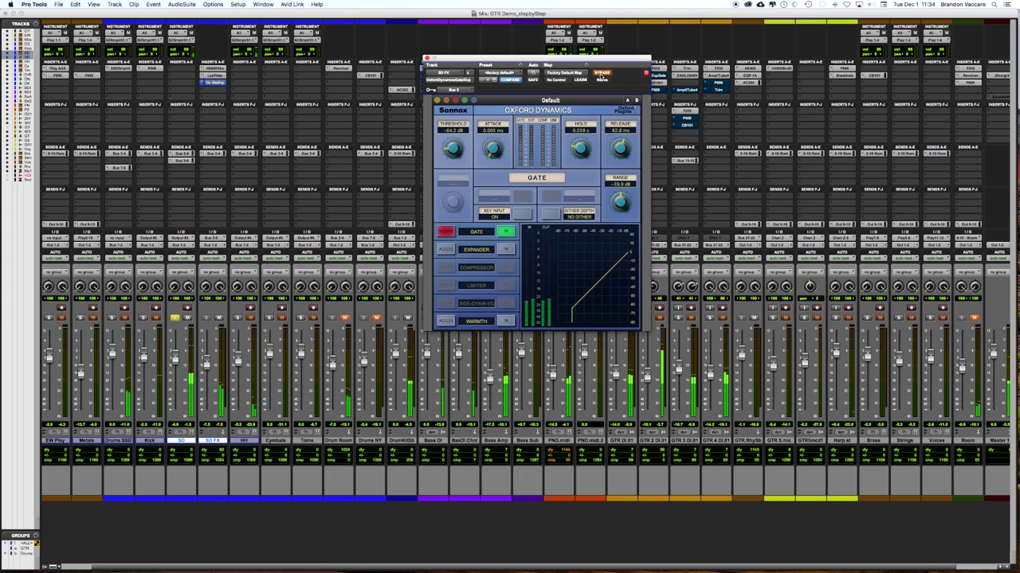
{"action": "left_click", "coordinate": [602, 73]}
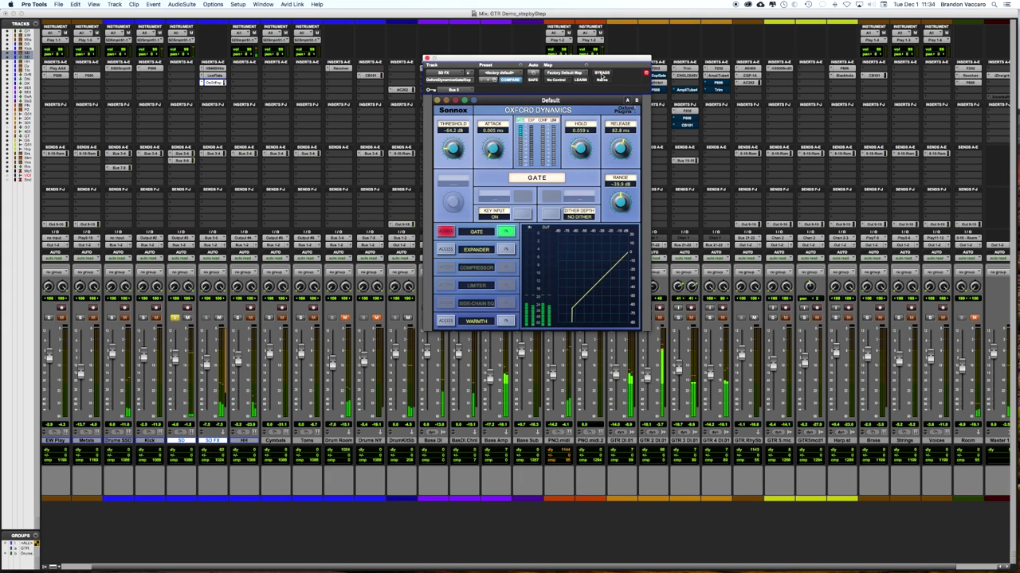
{"action": "left_click_drag", "start_coordinate": [618, 145], "coordinate": [618, 148]}
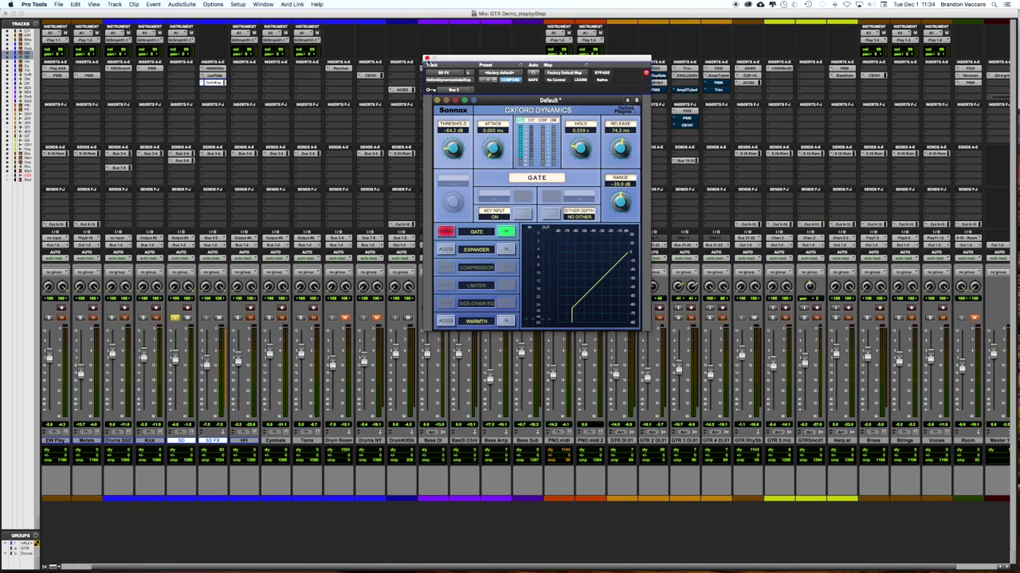
{"action": "left_click", "coordinate": [427, 59]}
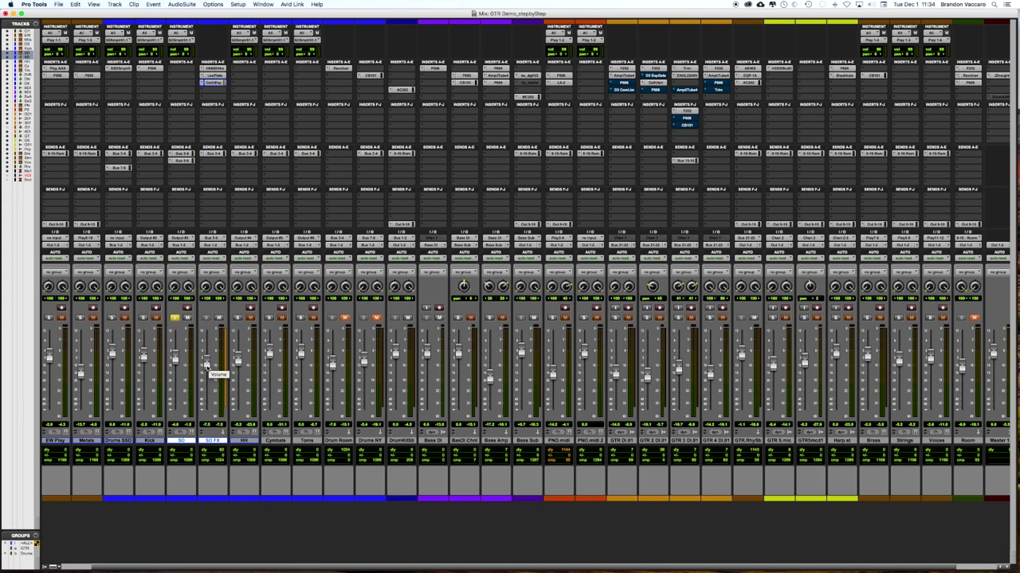
Step: Reset the SD FX volume to 0.0 dB and play the soloed snare
{"action": "left_click", "coordinate": [206, 367], "text": "alt"}
{"action": "scroll", "coordinate": [200, 339], "scroll_direction": "left", "scroll_amount": 1}
{"action": "left_click", "coordinate": [183, 317]}
{"action": "key", "text": "space"}
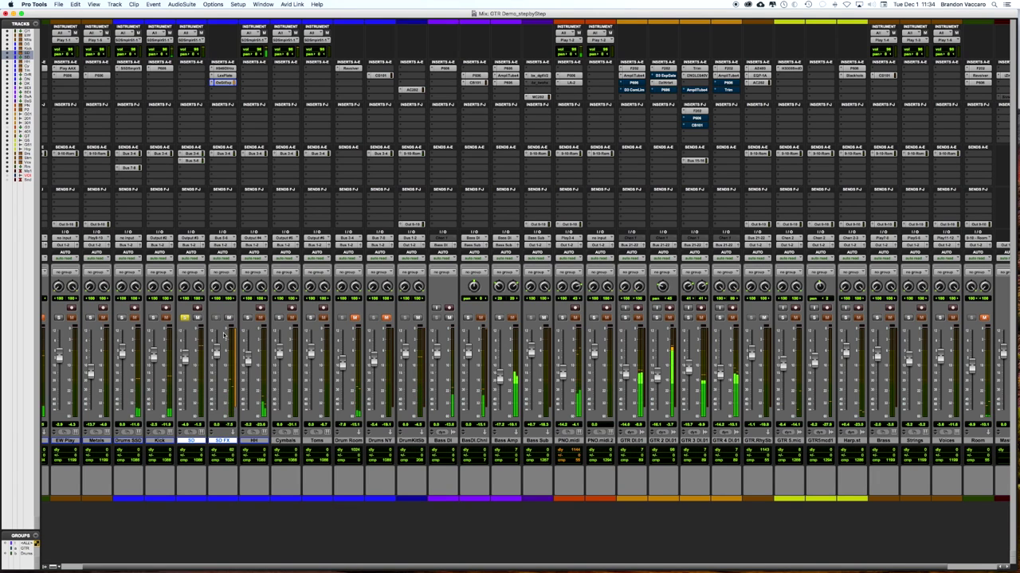
Step: Set the SD FX gate's hold to 0.034 s and its release to 68.5 ms, and close the plug-in
{"action": "left_click", "coordinate": [223, 82]}
{"action": "left_click_drag", "start_coordinate": [578, 146], "coordinate": [616, 149]}
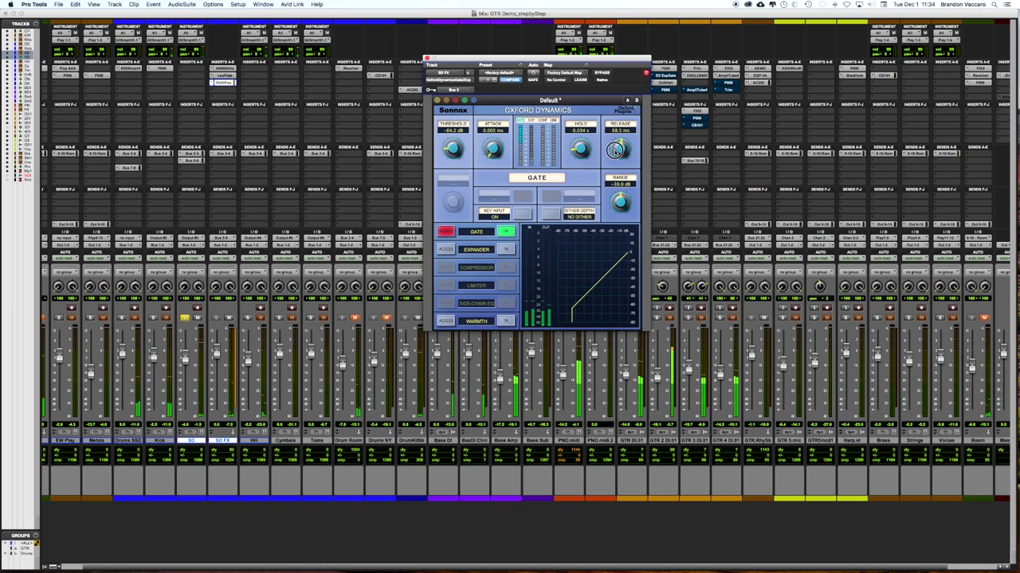
{"action": "left_click", "coordinate": [426, 58]}
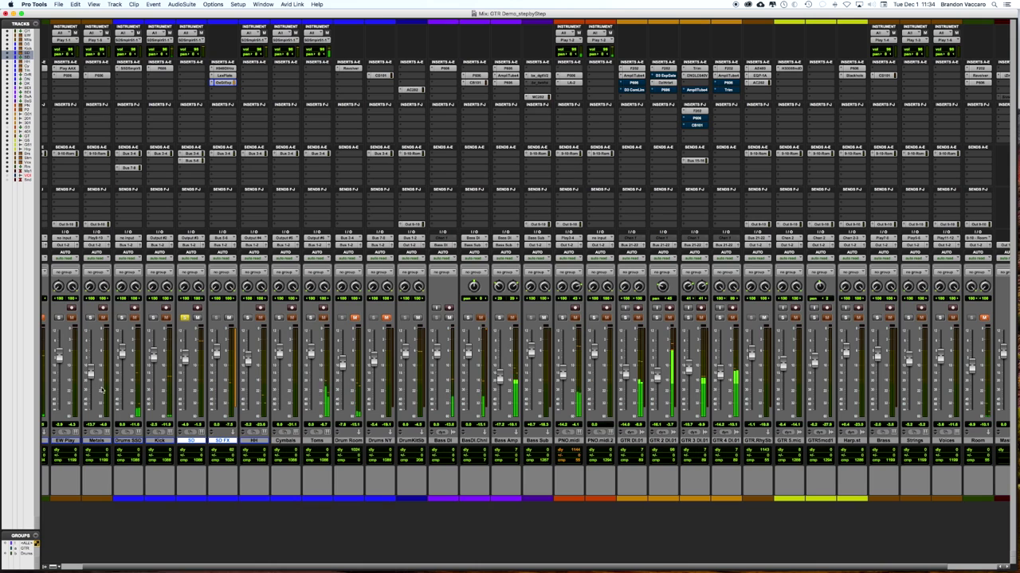
Step: Lower the SD FX volume to -6.4 dB and compare the snare with SD FX muted and unmuted
{"action": "scroll", "coordinate": [167, 374], "scroll_direction": "left", "scroll_amount": 1}
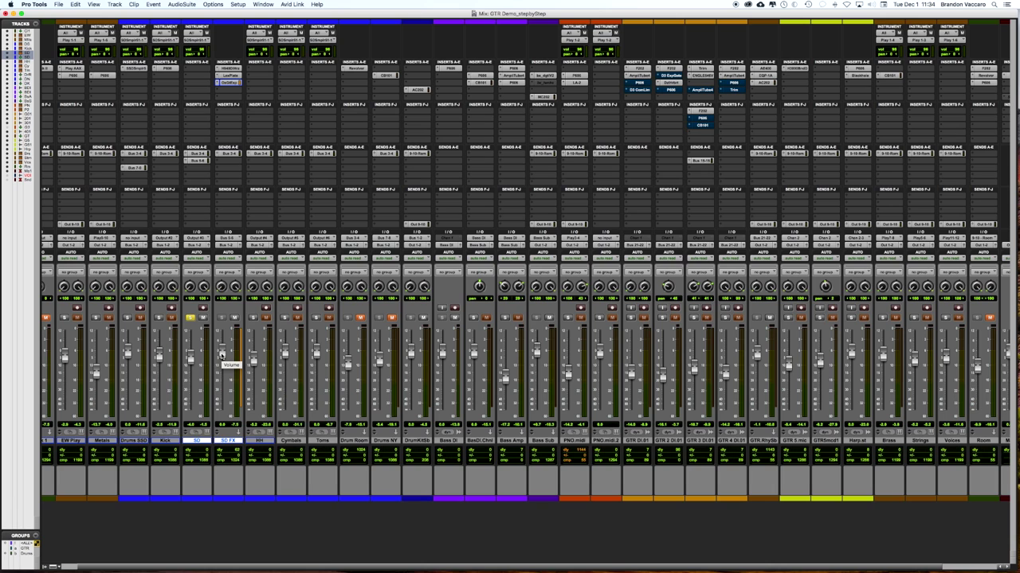
{"action": "scroll", "coordinate": [223, 354], "scroll_direction": "left", "scroll_amount": 2}
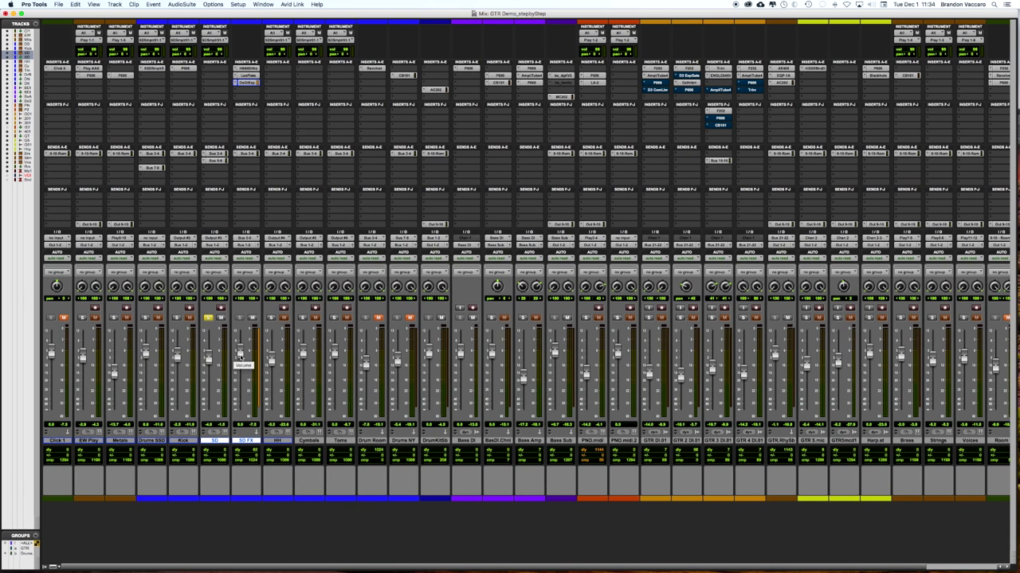
{"action": "left_click_drag", "start_coordinate": [241, 355], "coordinate": [241, 366]}
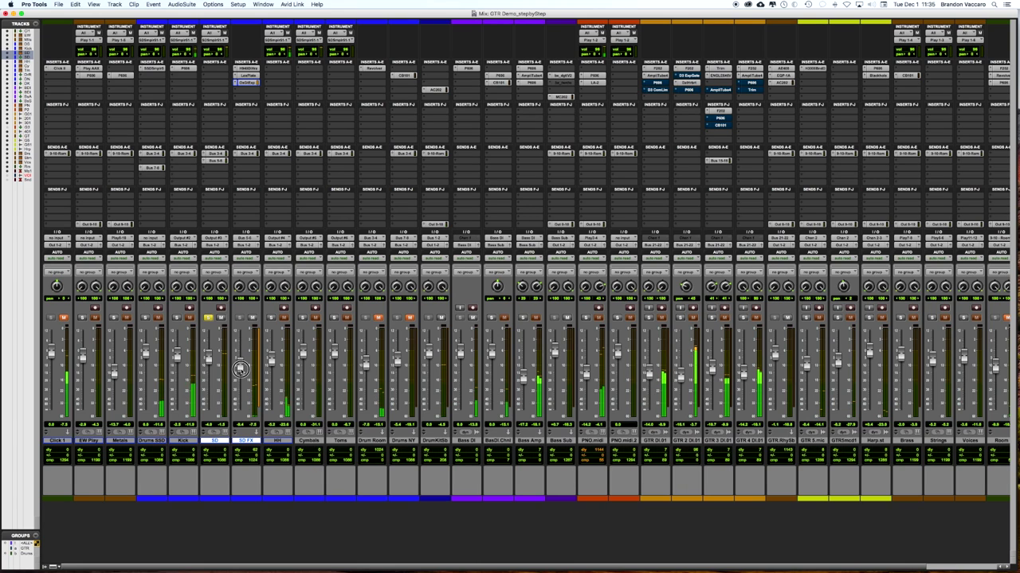
{"action": "left_click", "coordinate": [251, 318]}
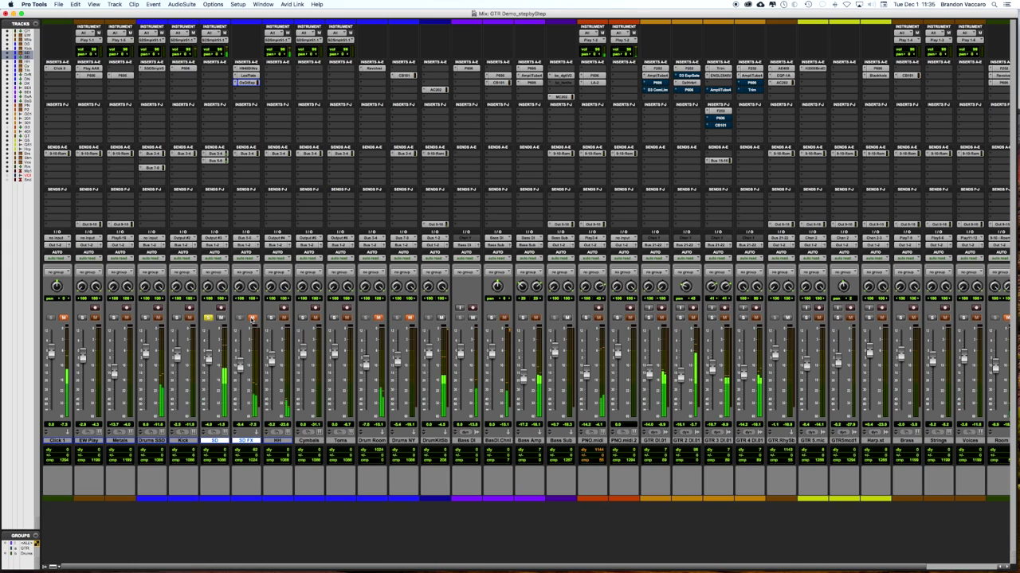
{"action": "left_click", "coordinate": [252, 319]}
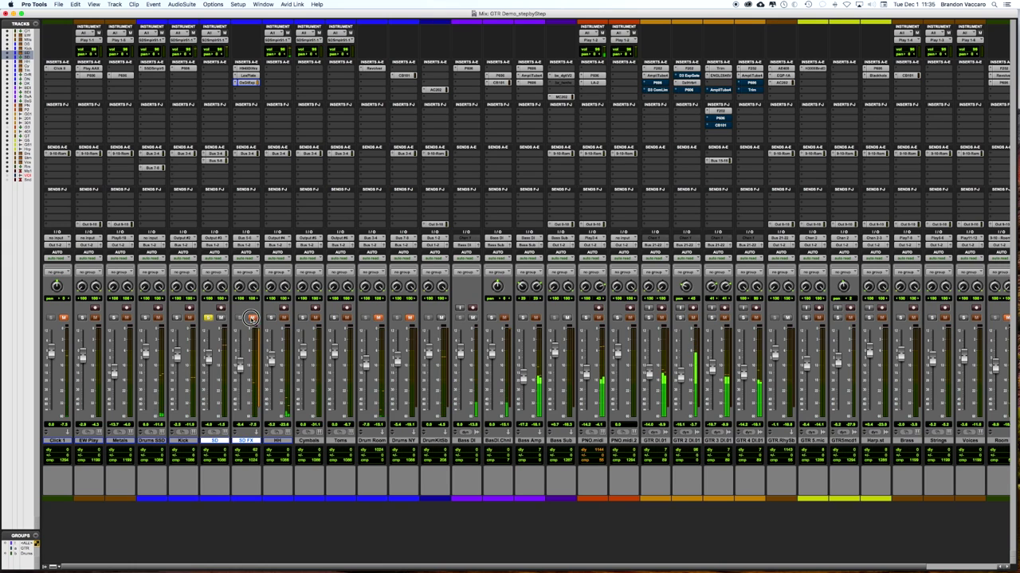
Step: Add Drums SSD, Kick, HH, Cymbals and Toms to the soloed snare, and mute SD FX to hear the kit without it
{"action": "left_click", "coordinate": [145, 318]}
{"action": "left_click", "coordinate": [177, 318]}
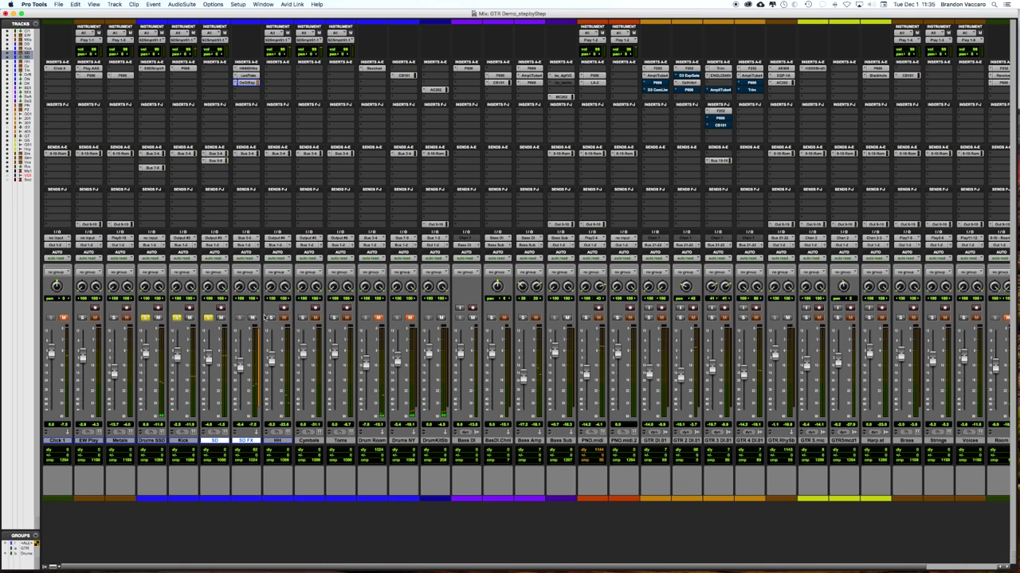
{"action": "left_click", "coordinate": [272, 317]}
{"action": "left_click", "coordinate": [303, 318]}
{"action": "left_click", "coordinate": [333, 317]}
{"action": "left_click", "coordinate": [254, 318]}
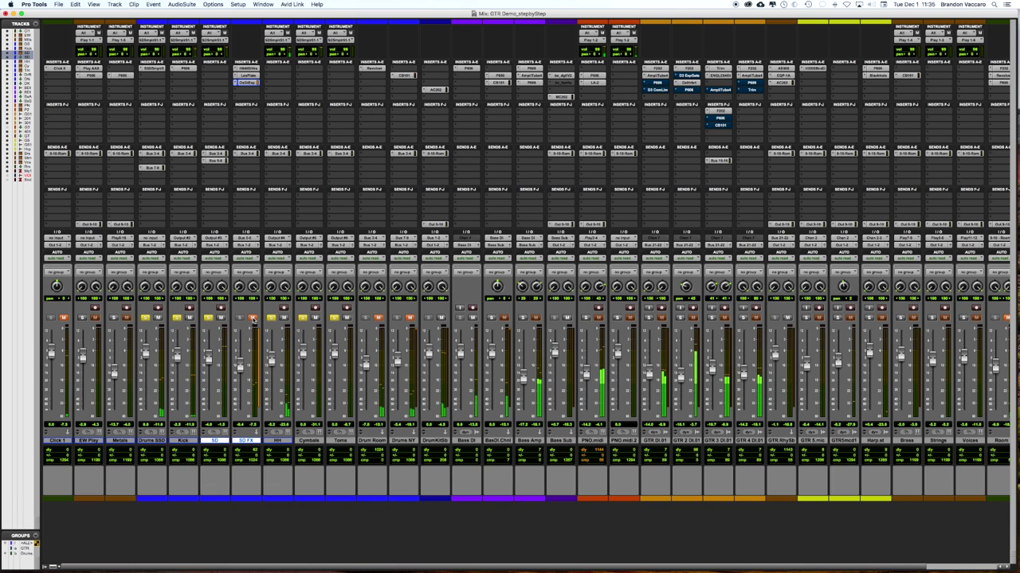
Step: Compare the soloed kit with SD FX unmuted and muted, leaving SD FX unmuted
{"action": "left_click", "coordinate": [253, 317]}
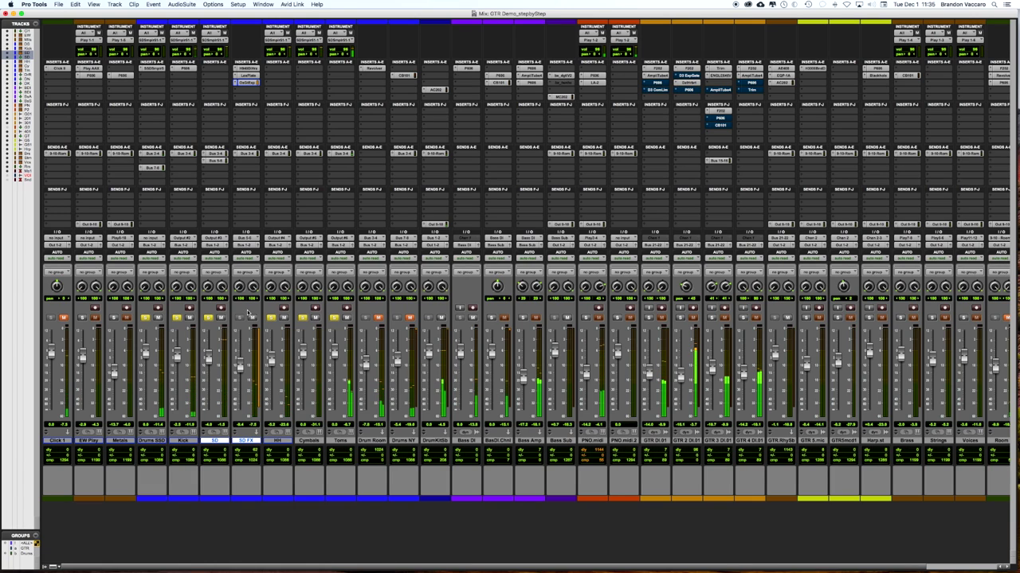
{"action": "scroll", "coordinate": [247, 313], "scroll_direction": "right", "scroll_amount": 1}
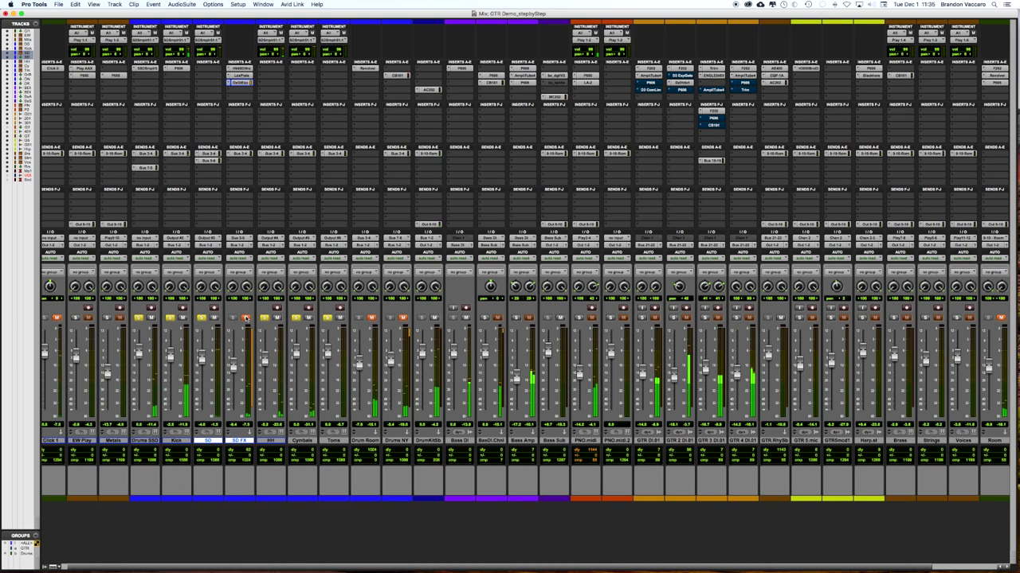
{"action": "left_click", "coordinate": [246, 318]}
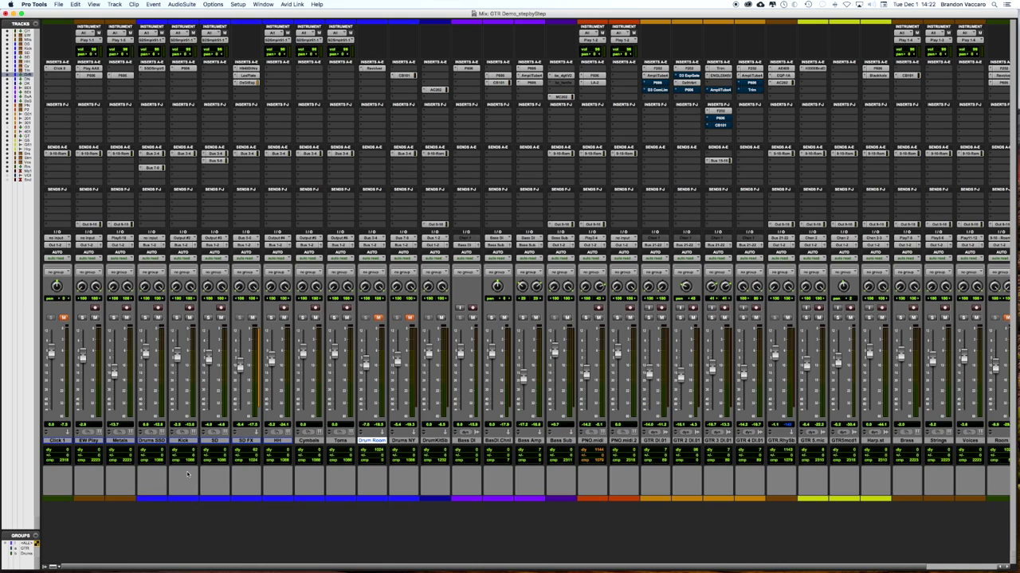
Step: Select the drum tracks from Drums SSD through Drum Room, and select the Drum Kit Sub track they feed
{"action": "left_click", "coordinate": [155, 443]}
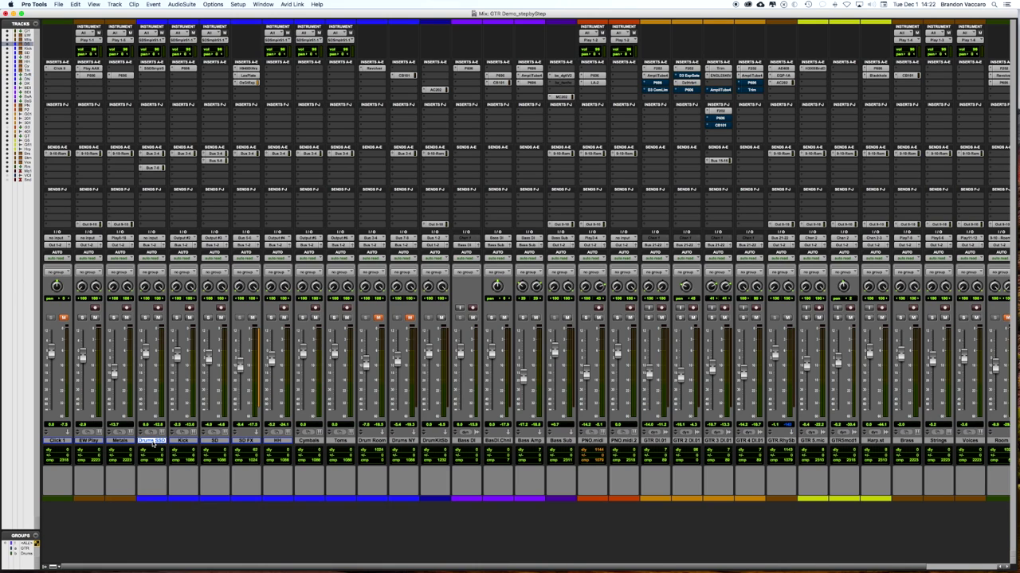
{"action": "left_click", "coordinate": [373, 441], "text": "shift"}
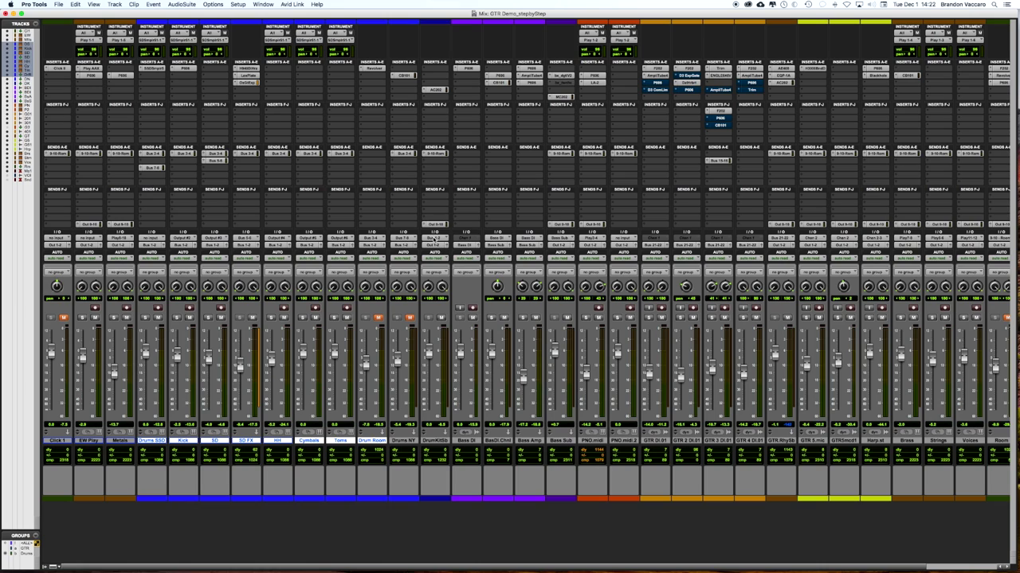
{"action": "left_click", "coordinate": [435, 441]}
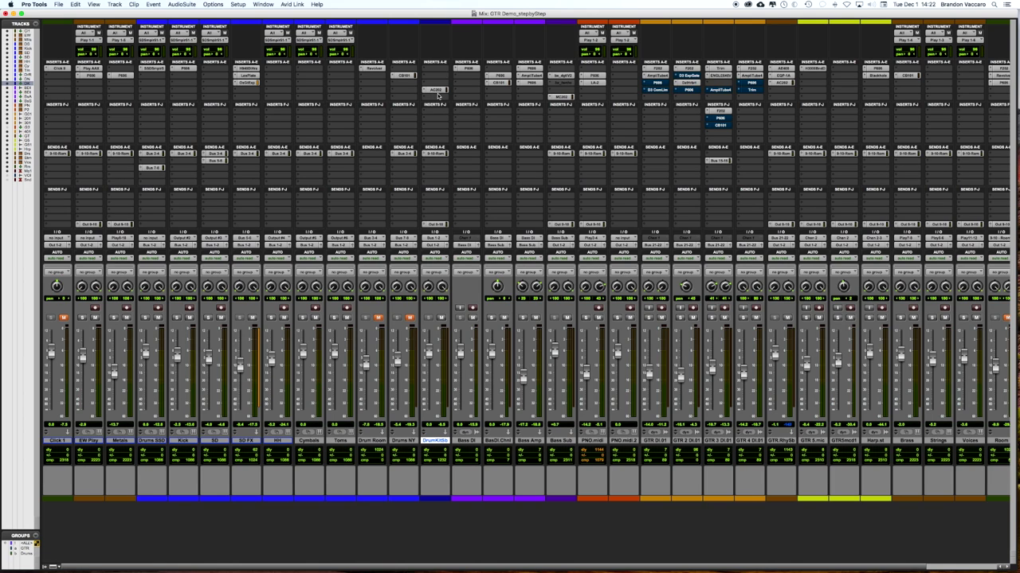
Step: Open the Analog Channel AC202 on Drum Kit Sub, view its list of tape machine types, and close the plug-in
{"action": "scroll", "coordinate": [437, 94], "scroll_direction": "right", "scroll_amount": 1}
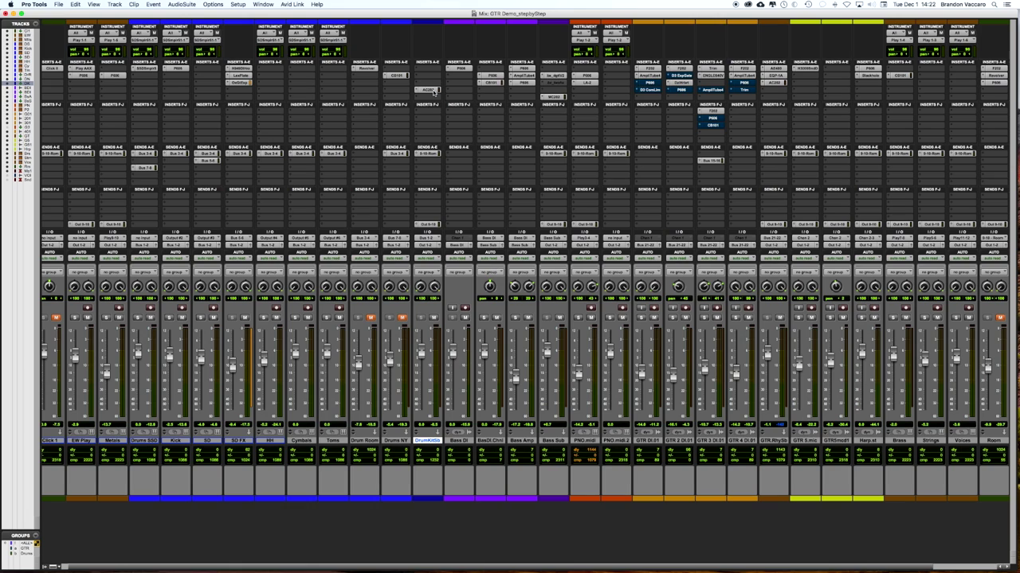
{"action": "left_click", "coordinate": [435, 91]}
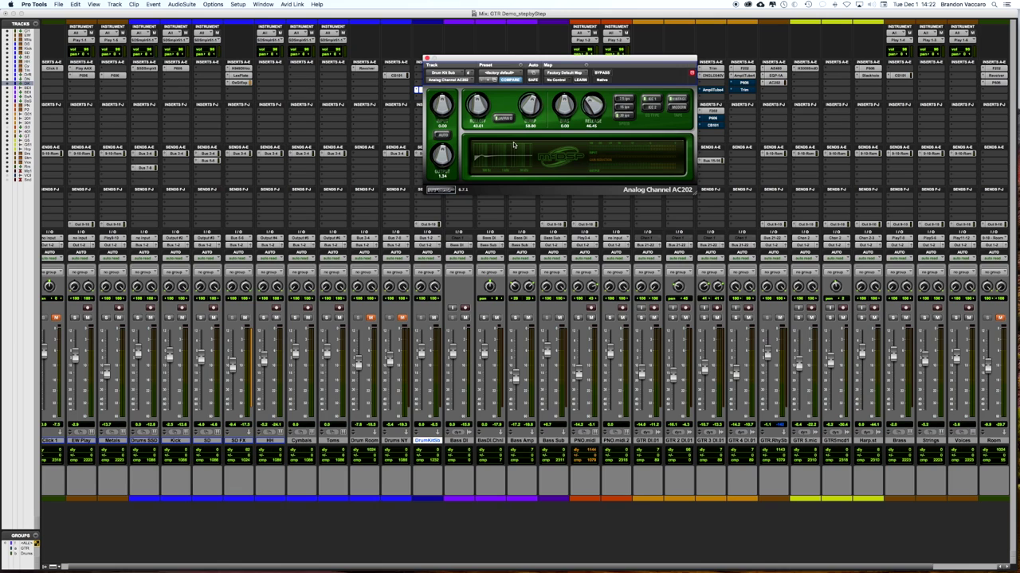
{"action": "left_click", "coordinate": [510, 119]}
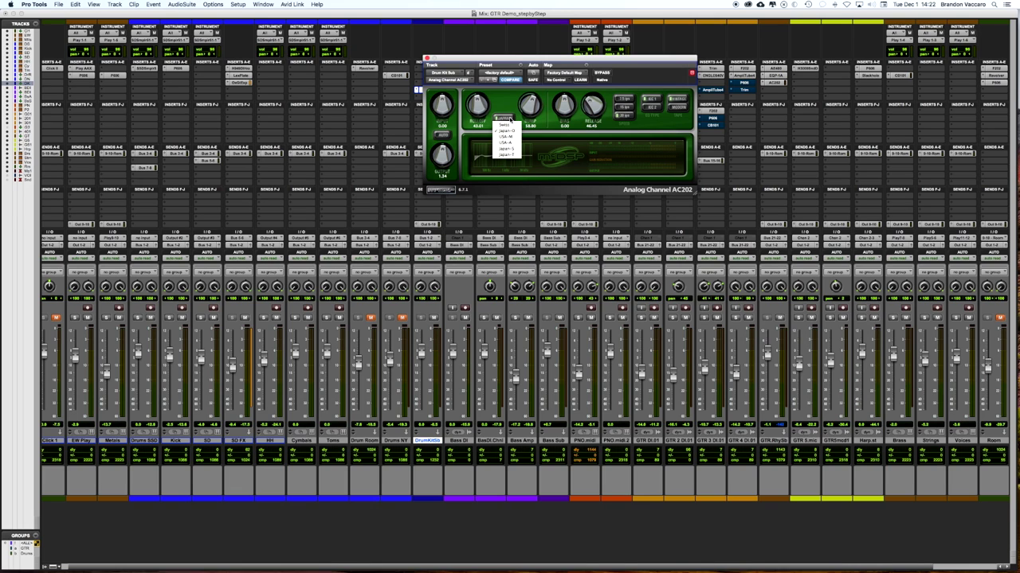
{"action": "left_click", "coordinate": [504, 104]}
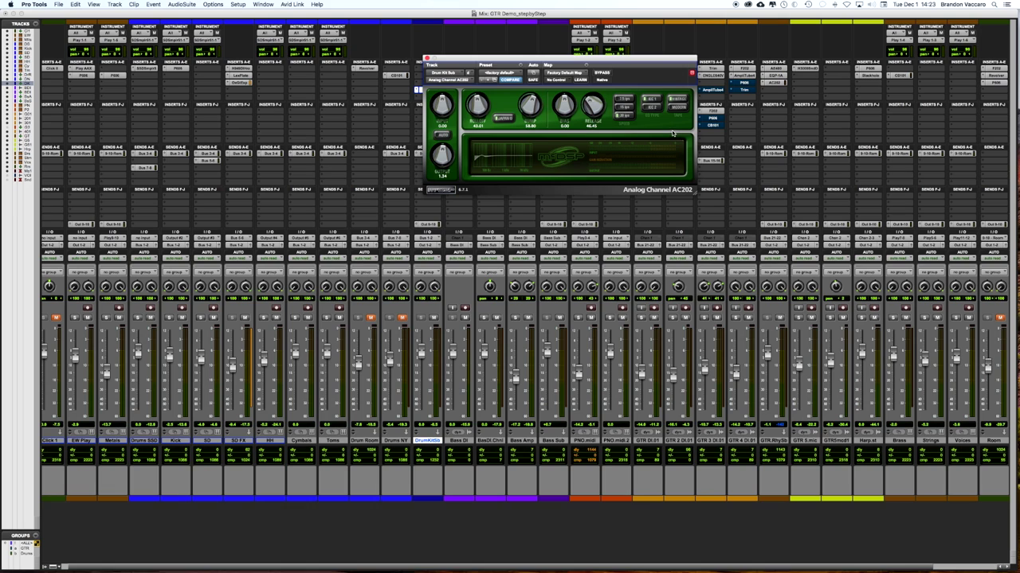
{"action": "left_click", "coordinate": [427, 59]}
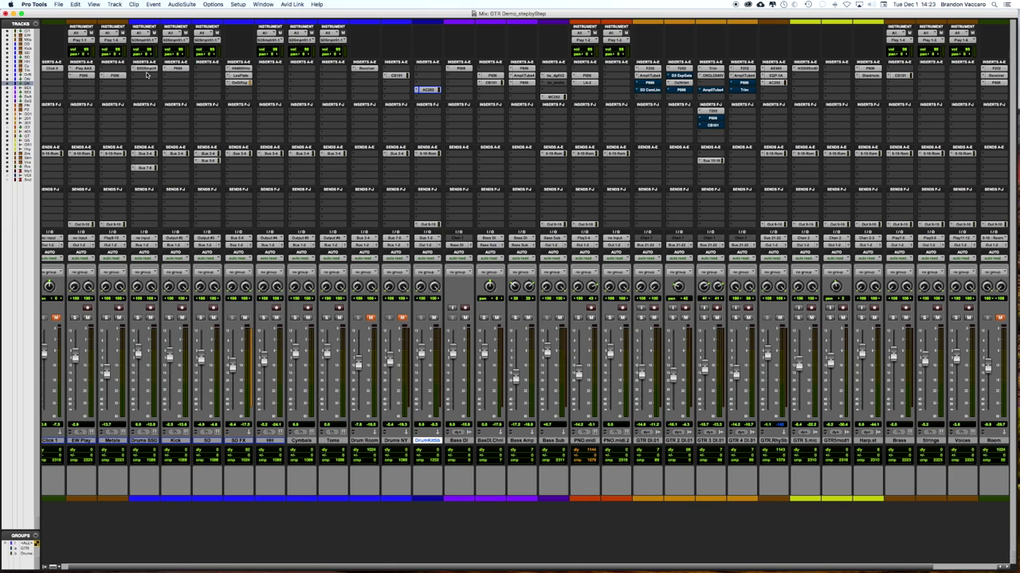
Step: Solo Drums SSD, and unmute and select the Drums NY track
{"action": "scroll", "coordinate": [222, 232], "scroll_direction": "left", "scroll_amount": 1}
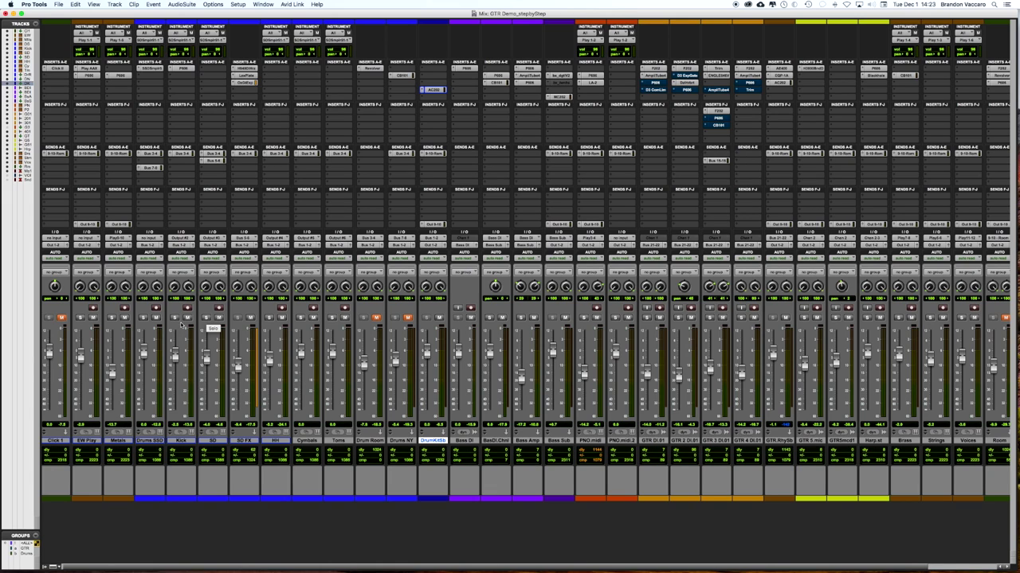
{"action": "left_click", "coordinate": [142, 317]}
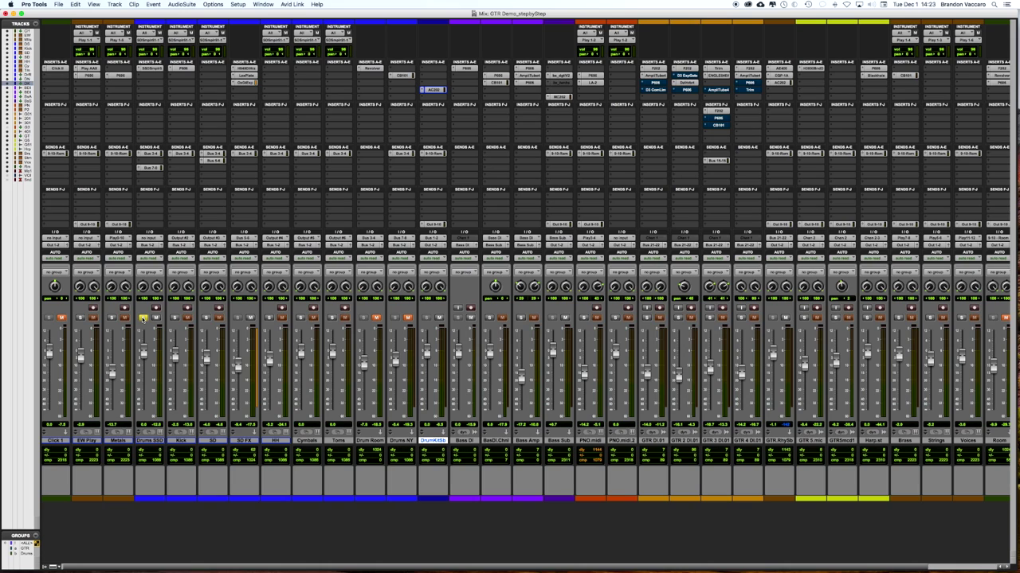
{"action": "left_click", "coordinate": [407, 317]}
{"action": "left_click", "coordinate": [370, 441], "text": "super"}
{"action": "left_click", "coordinate": [399, 441]}
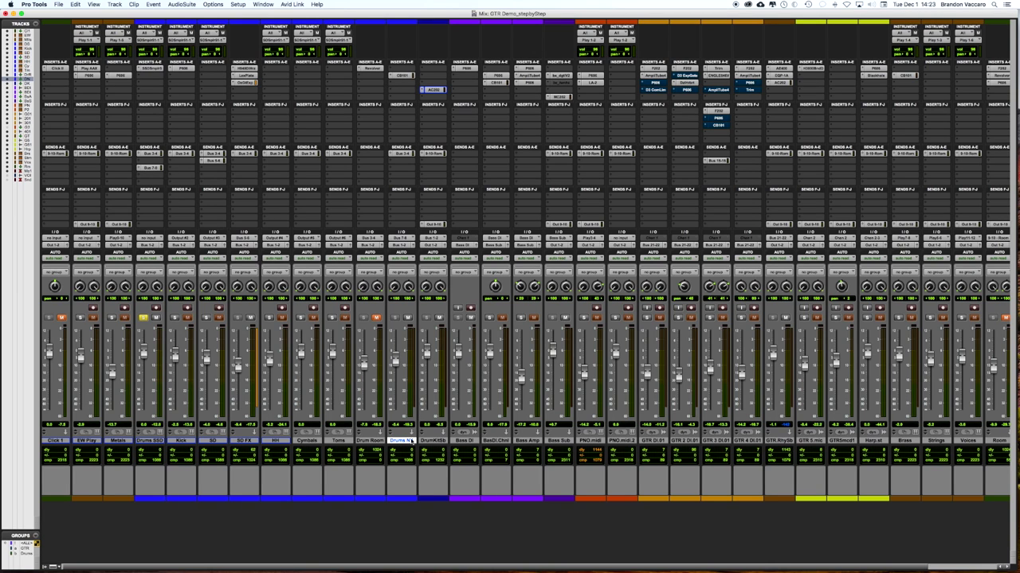
Step: Open the CompressorBank CB101 on Drums NY and move its window clear of the track to examine the compression settings
{"action": "scroll", "coordinate": [127, 94], "scroll_direction": "left", "scroll_amount": 1}
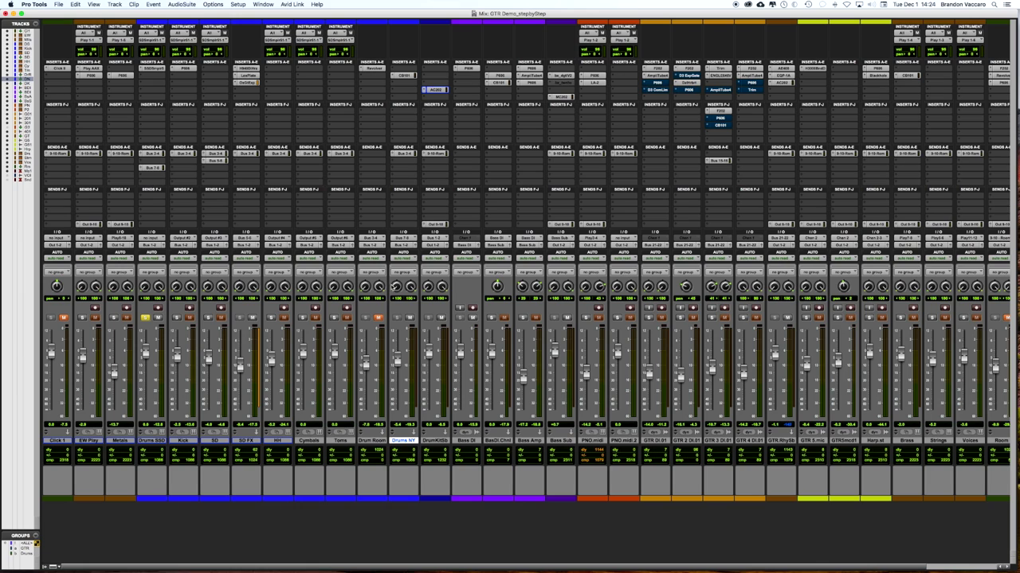
{"action": "left_click", "coordinate": [405, 75]}
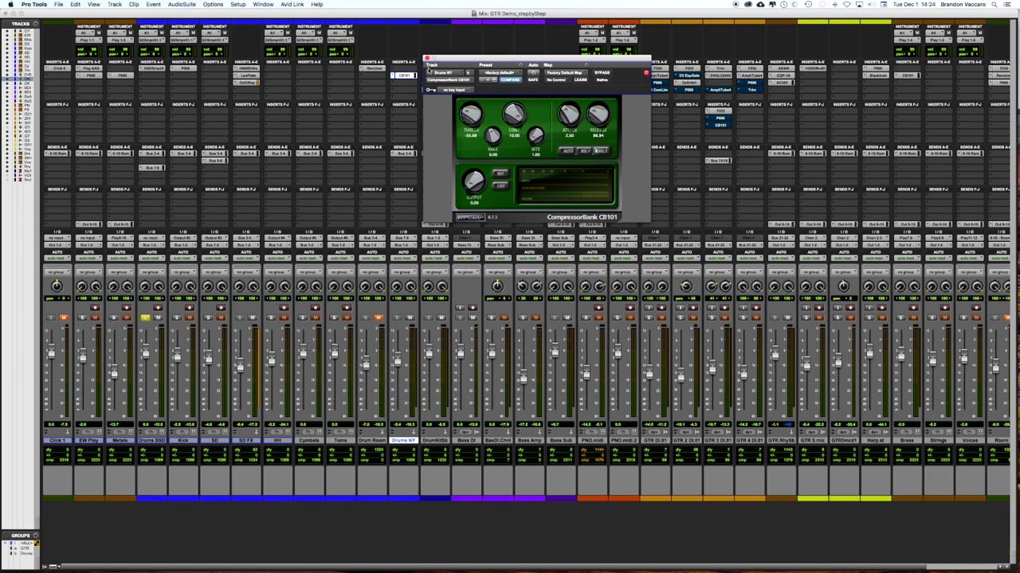
{"action": "left_click_drag", "start_coordinate": [481, 64], "coordinate": [241, 128]}
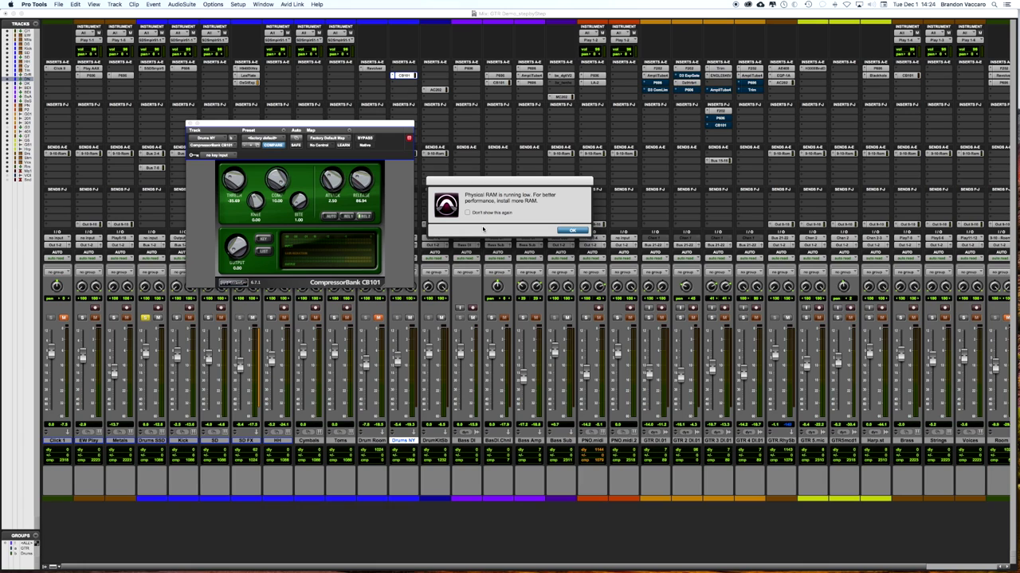
Step: Dismiss the low physical RAM warning
{"action": "mouse_move", "coordinate": [451, 180]}
{"action": "left_mouse_down"}
{"action": "mouse_move", "coordinate": [452, 156]}
{"action": "mouse_move", "coordinate": [455, 170]}
{"action": "left_mouse_up"}
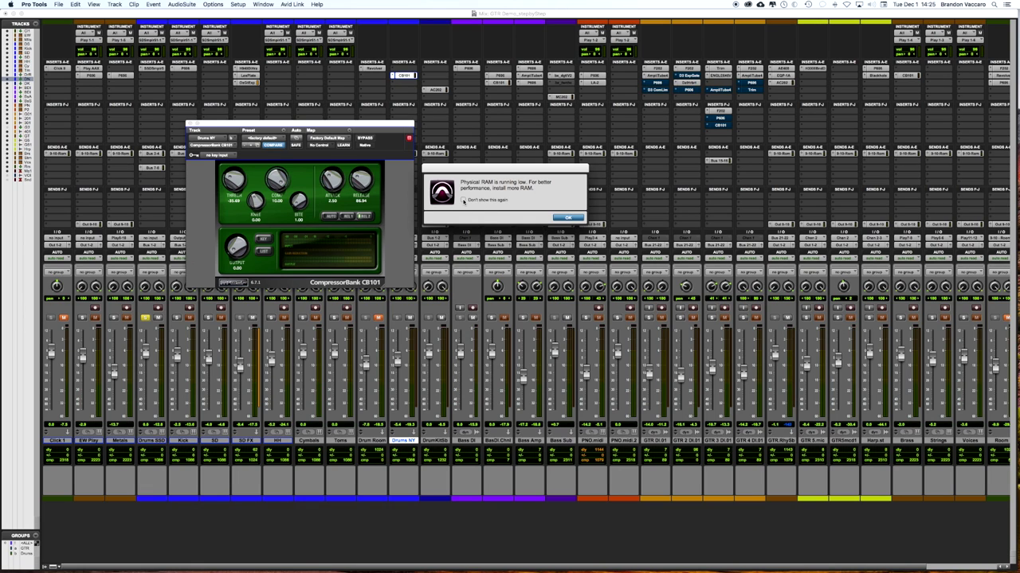
{"action": "left_click", "coordinate": [463, 200]}
{"action": "left_click", "coordinate": [480, 202]}
{"action": "left_click", "coordinate": [482, 201]}
{"action": "left_click", "coordinate": [568, 218]}
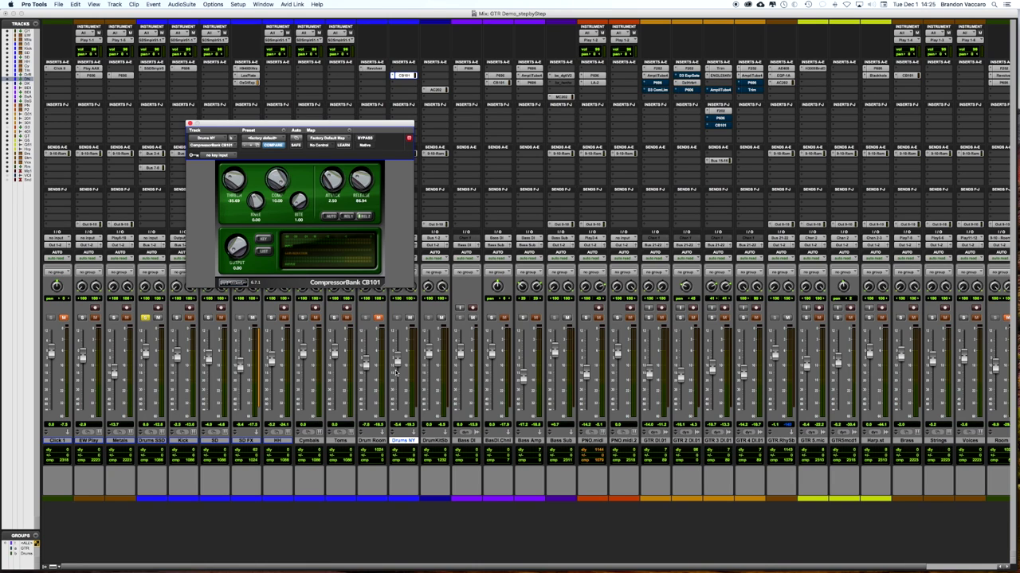
Step: Mute Drums NY and close its compressor plug-in
{"action": "left_click", "coordinate": [411, 320]}
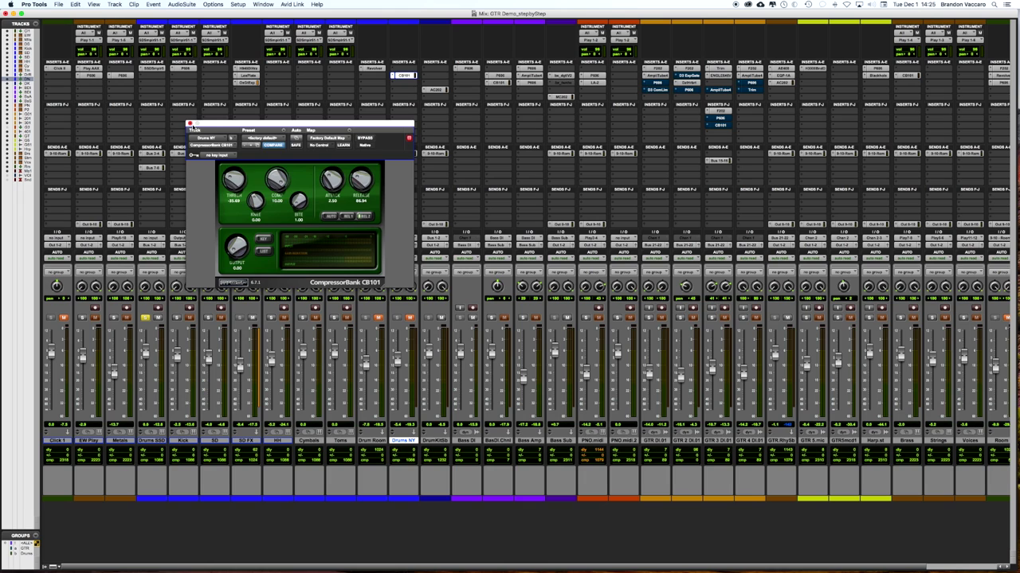
{"action": "left_click", "coordinate": [190, 125]}
Step: Select about bars 5 to 9 of the timeline, starting at the GTR Enter marker, and return to the mixer
{"action": "key", "text": "super+equal"}
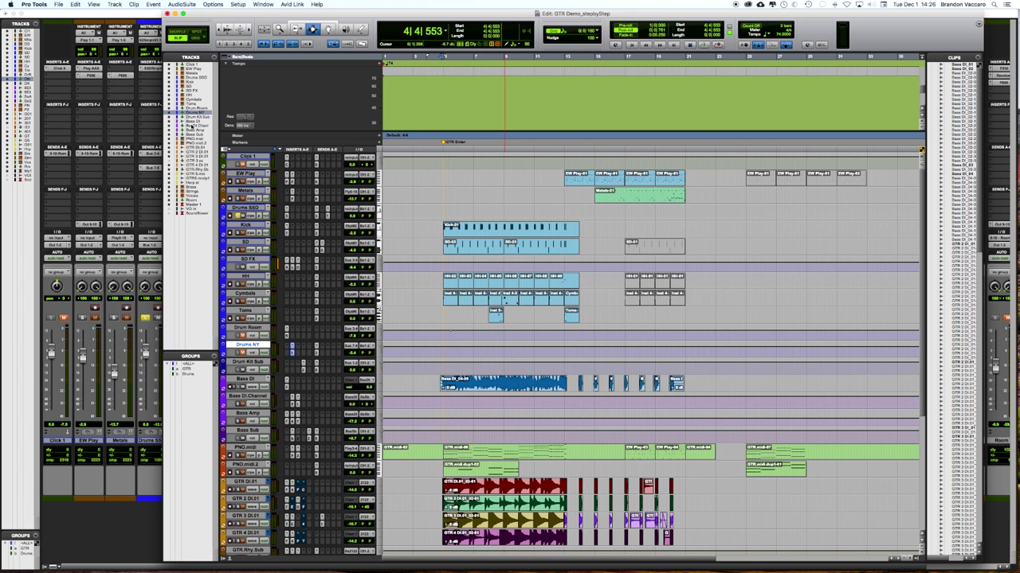
{"action": "left_click", "coordinate": [456, 142]}
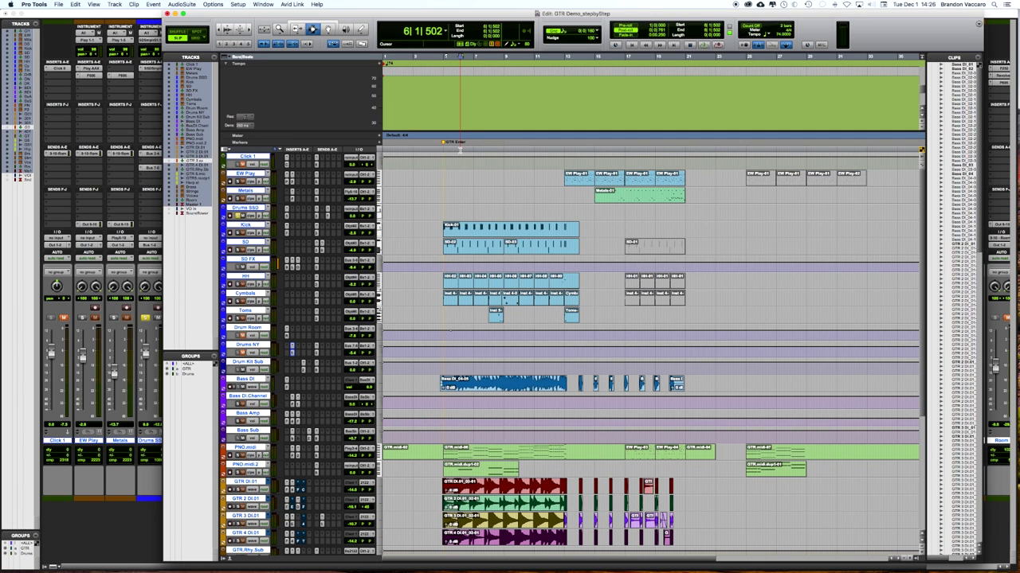
{"action": "key", "text": "super+equal"}
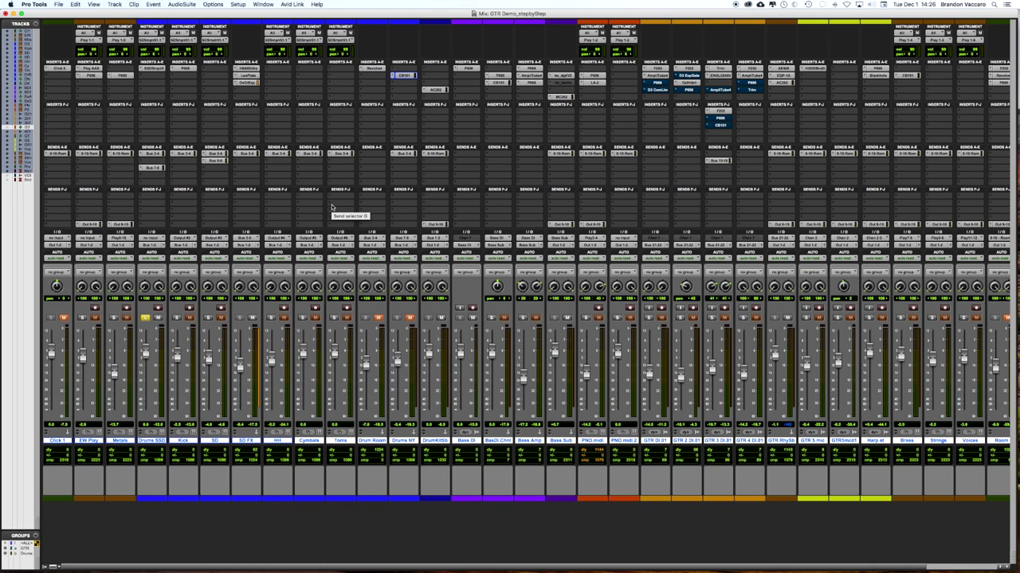
{"action": "key", "text": "super+equal"}
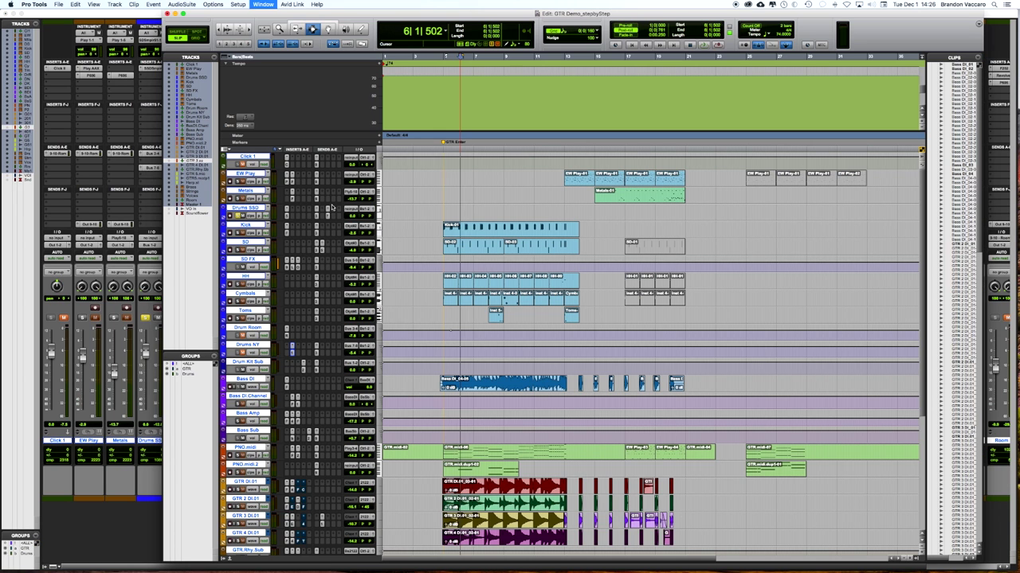
{"action": "left_click_drag", "start_coordinate": [444, 148], "coordinate": [503, 149]}
{"action": "key", "text": "super+equal"}
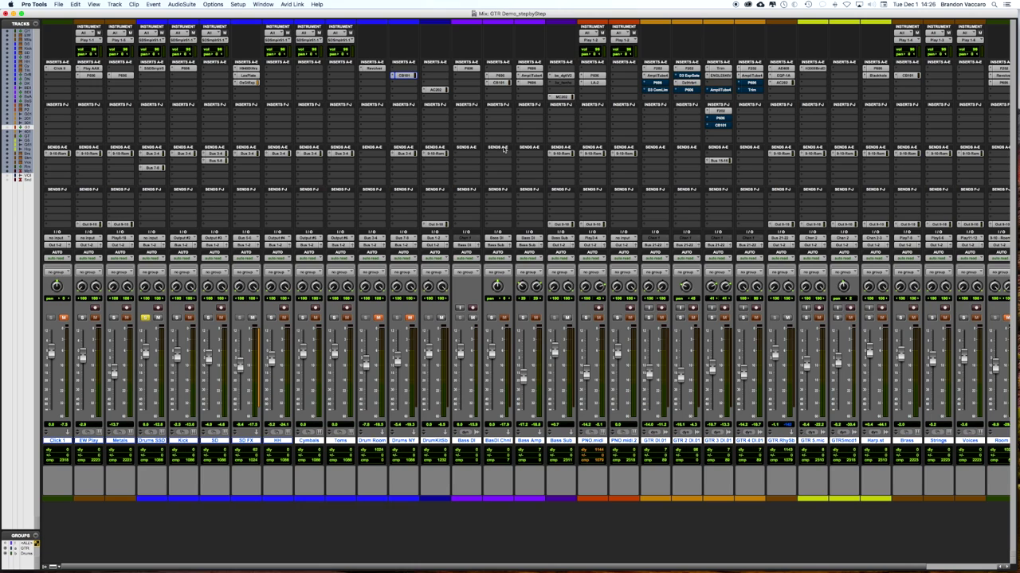
Step: Play the soloed Drums SSD with Drums NY unmuted, and lower the Drums NY volume slightly
{"action": "key", "text": "space"}
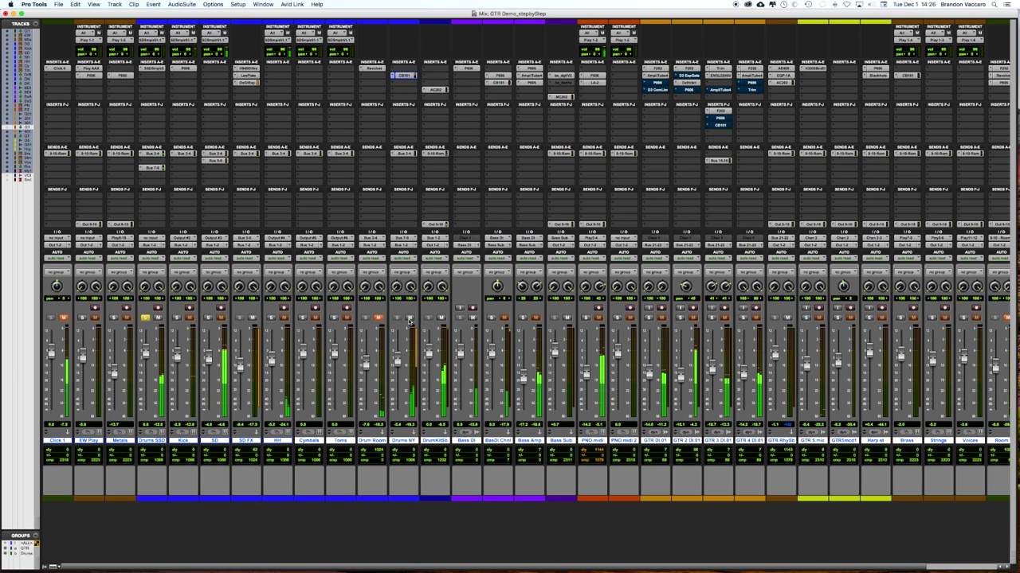
{"action": "mouse_move", "coordinate": [398, 358]}
{"action": "left_mouse_down"}
{"action": "mouse_move", "coordinate": [403, 441]}
{"action": "mouse_move", "coordinate": [396, 364]}
{"action": "left_mouse_up"}
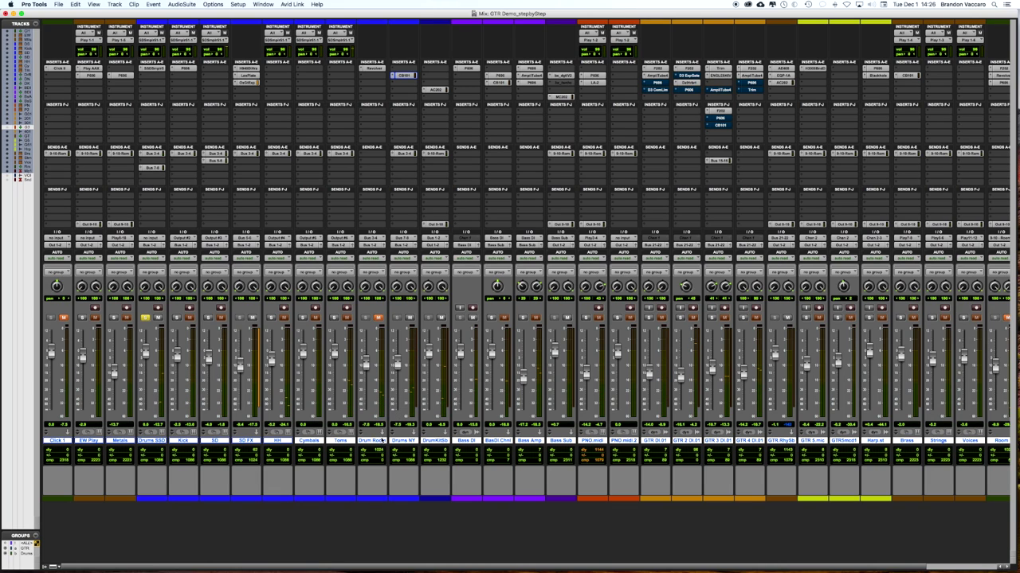
Step: Select Drum Room and add Kick, SD, HH, Cymbals and Toms to the soloed Drums SSD
{"action": "left_click", "coordinate": [374, 441]}
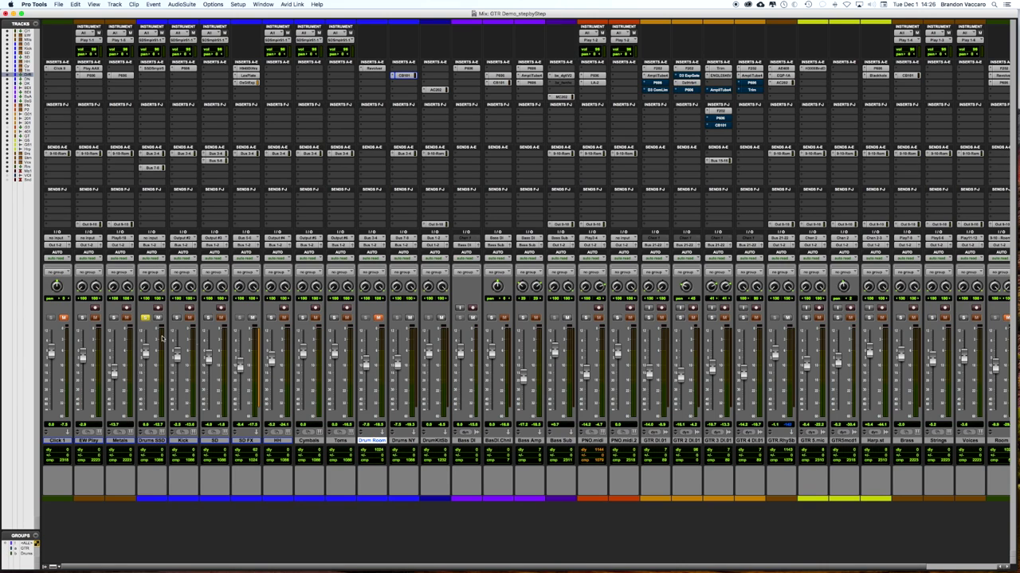
{"action": "left_click", "coordinate": [176, 318]}
{"action": "left_click", "coordinate": [208, 317]}
{"action": "left_click", "coordinate": [271, 318]}
{"action": "left_click", "coordinate": [303, 318]}
{"action": "left_click", "coordinate": [335, 318]}
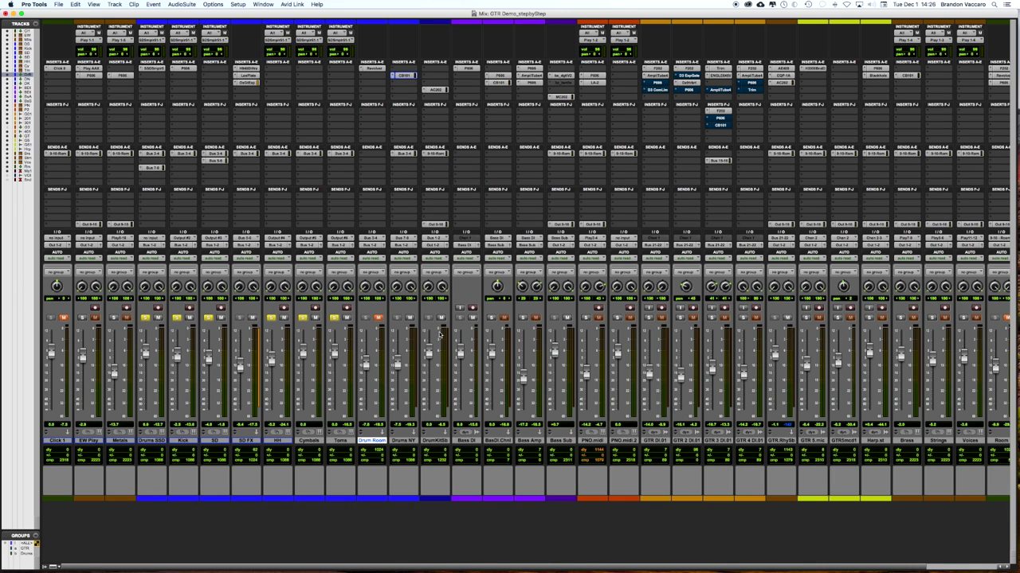
Step: Pull the Drums NY volume fully down, play the soloed kit, and raise Drums NY back up to blend it in
{"action": "left_click", "coordinate": [409, 318]}
{"action": "left_click_drag", "start_coordinate": [396, 363], "coordinate": [397, 413]}
{"action": "key", "text": "space"}
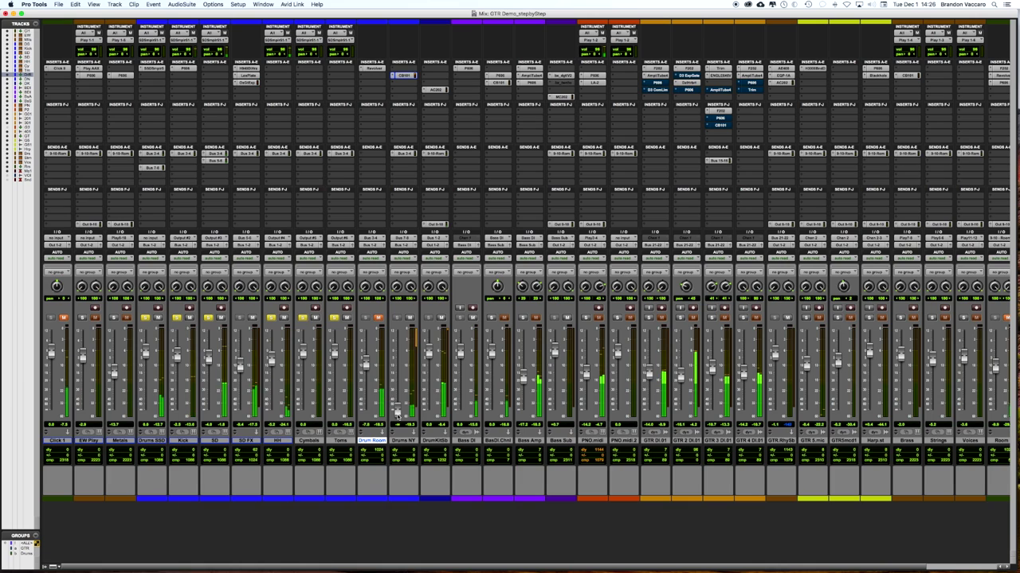
{"action": "left_click", "coordinate": [398, 413]}
{"action": "left_click_drag", "start_coordinate": [397, 414], "coordinate": [397, 363]}
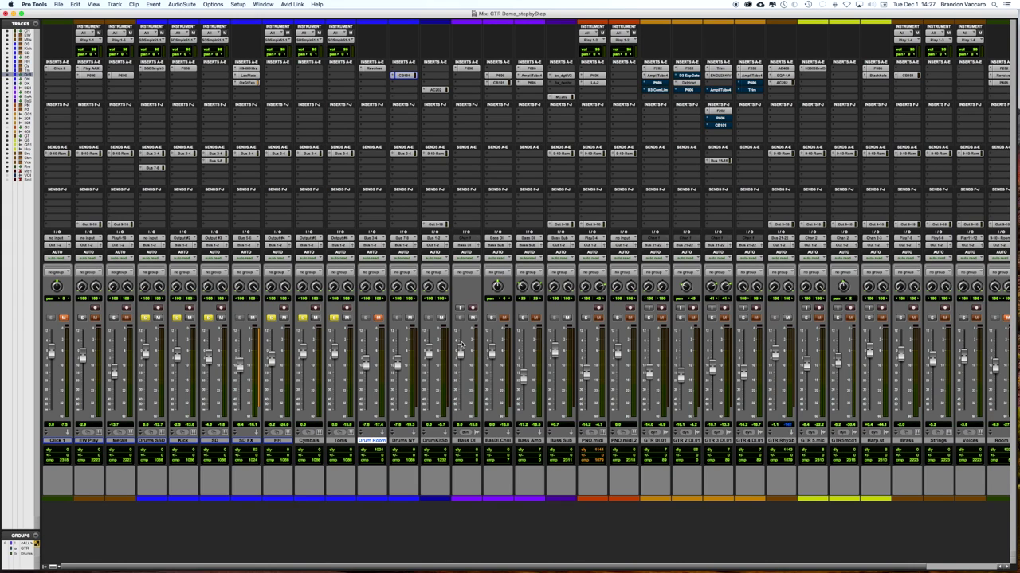
Step: Undo the last change, unmute Drum Room, and leave only Drums SSD soloed
{"action": "key", "text": "super+z"}
{"action": "left_click", "coordinate": [378, 318]}
{"action": "left_click", "coordinate": [148, 318], "text": "super"}
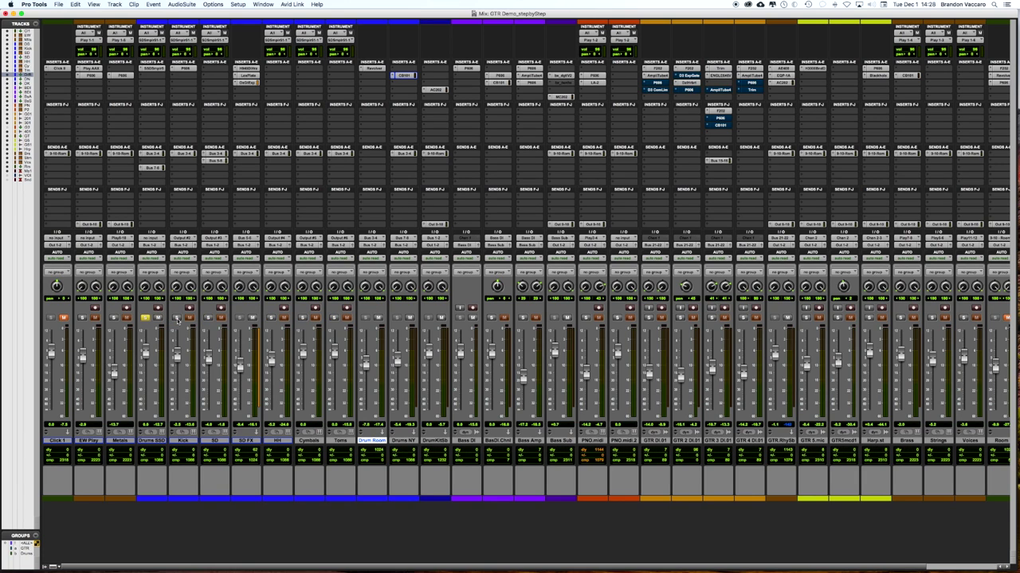
Step: Solo Kick, SD, HH, Toms and Cymbals alongside Drums SSD again
{"action": "left_click", "coordinate": [177, 319]}
{"action": "left_click", "coordinate": [208, 319]}
{"action": "left_click", "coordinate": [271, 318]}
{"action": "left_click", "coordinate": [333, 319]}
{"action": "left_click", "coordinate": [303, 318]}
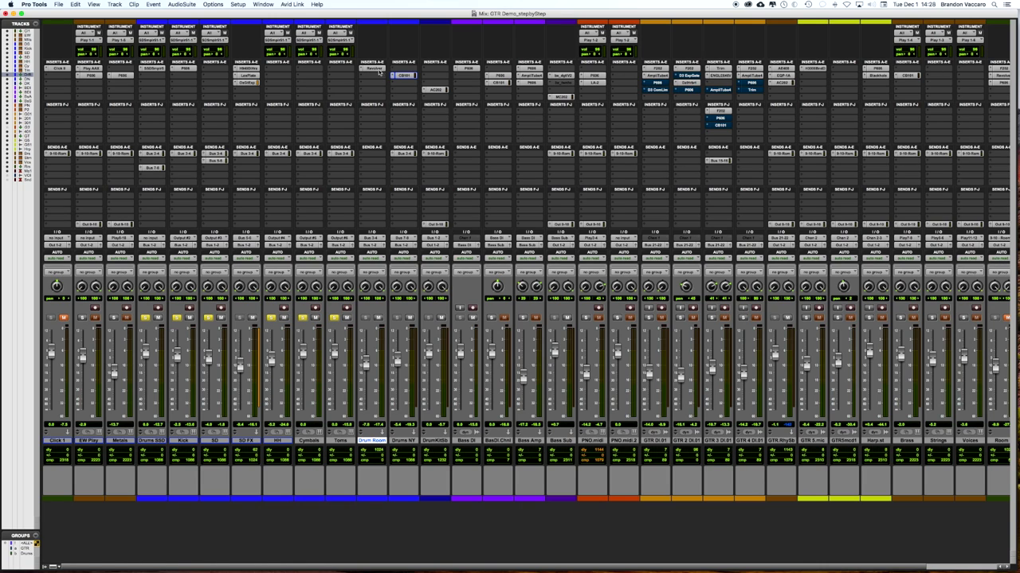
Step: Open the Revolver reverb on Drum Room, examine its Studio 2 Drums preset settings, and close the plug-in
{"action": "left_click", "coordinate": [376, 69]}
{"action": "left_click_drag", "start_coordinate": [290, 133], "coordinate": [465, 62]}
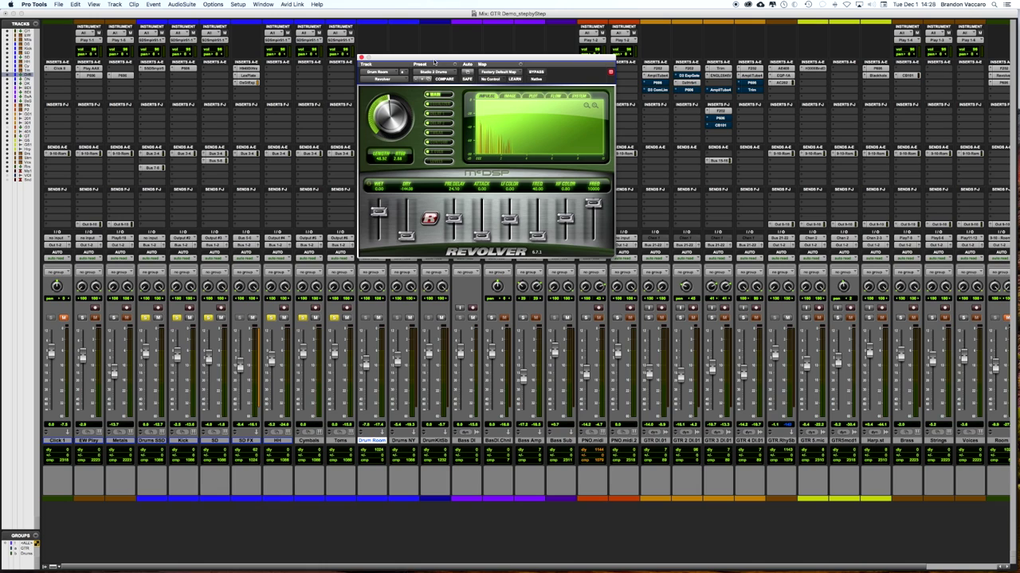
{"action": "left_click", "coordinate": [362, 58]}
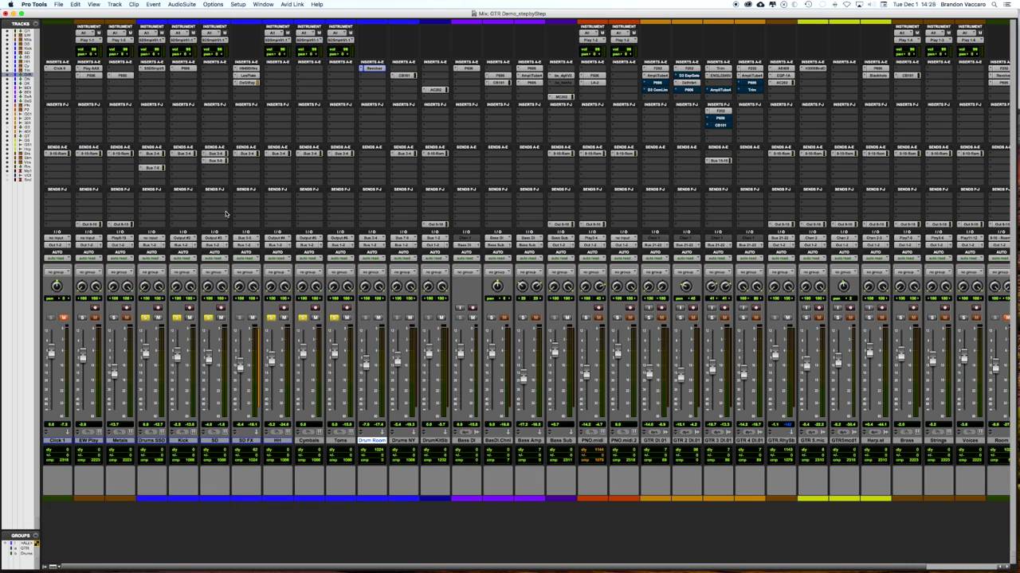
Step: Check the Revolver preset on Drum Room again, close the plug-in, and play the soloed kit while toggling Drum Room's mute
{"action": "left_click", "coordinate": [374, 70]}
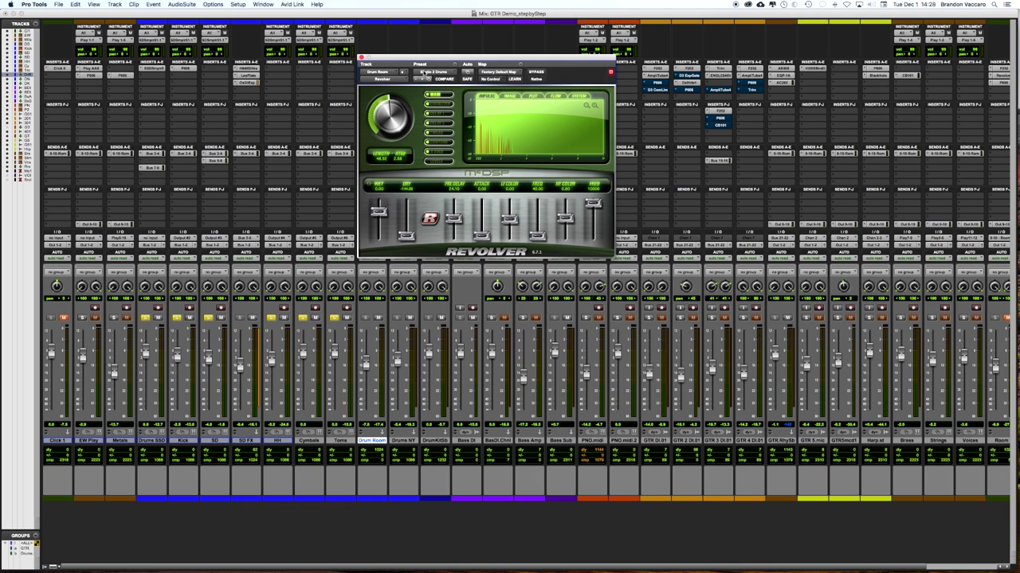
{"action": "left_click", "coordinate": [361, 58]}
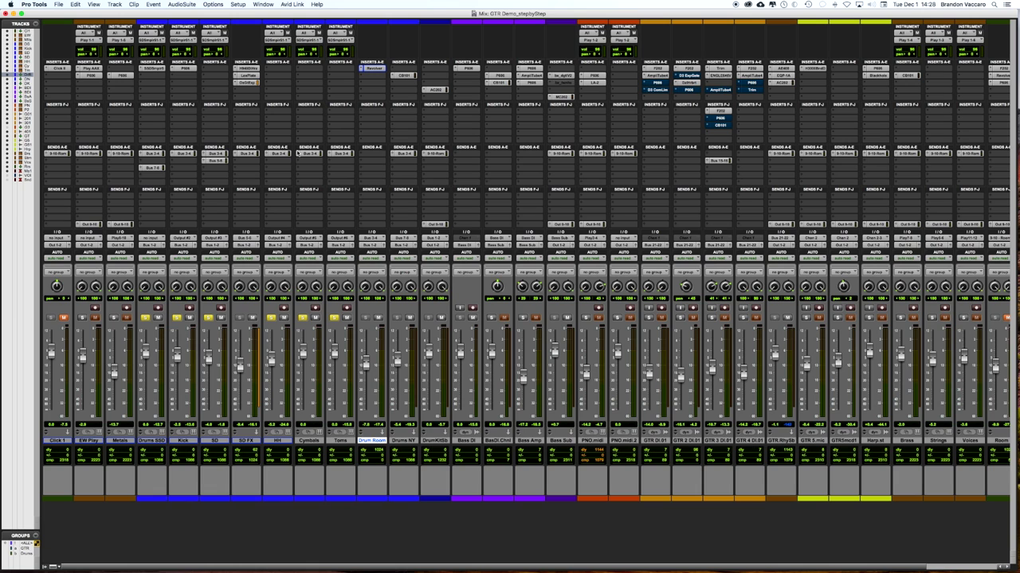
{"action": "key", "text": "super+equal"}
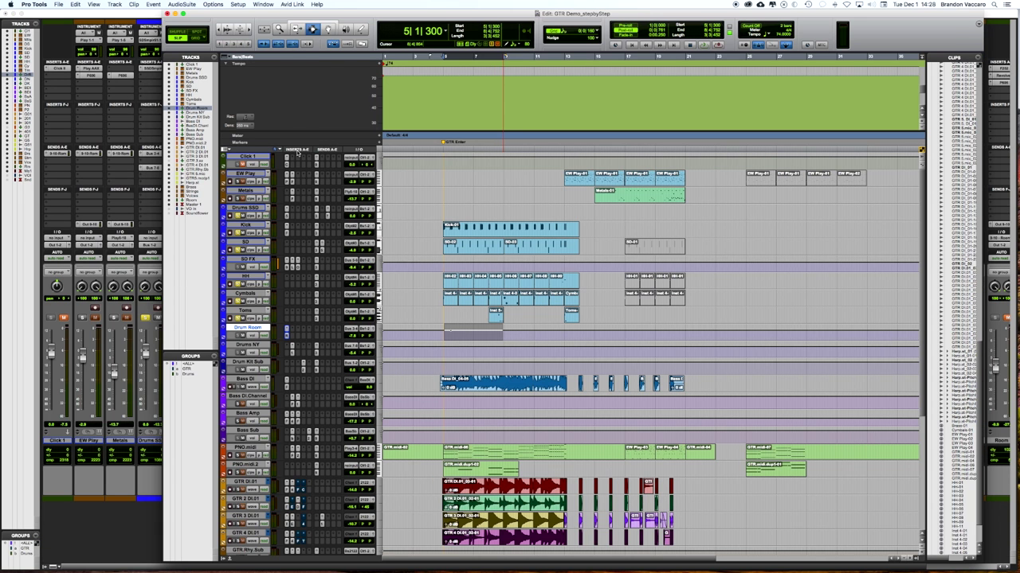
{"action": "key", "text": "super+equal"}
{"action": "left_click", "coordinate": [378, 318]}
{"action": "key", "text": "space"}
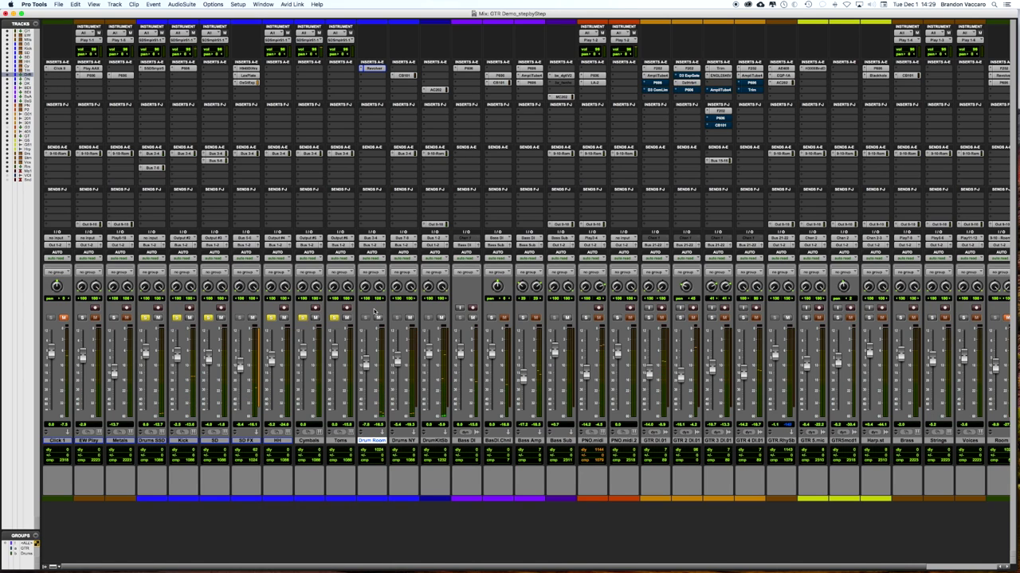
Step: Clear all solos, play the full mix from just before the marker ahead of bar 5, and stop playback
{"action": "scroll", "coordinate": [373, 310], "scroll_direction": "right", "scroll_amount": 3}
{"action": "scroll", "coordinate": [374, 312], "scroll_direction": "left", "scroll_amount": 3}
{"action": "left_click", "coordinate": [334, 318], "text": "alt"}
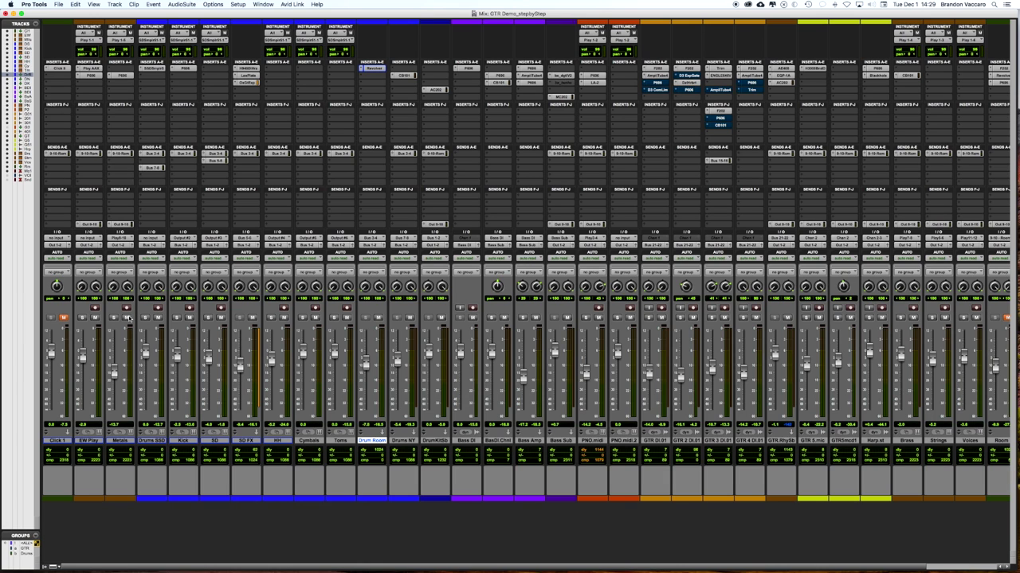
{"action": "key", "text": "super+equal"}
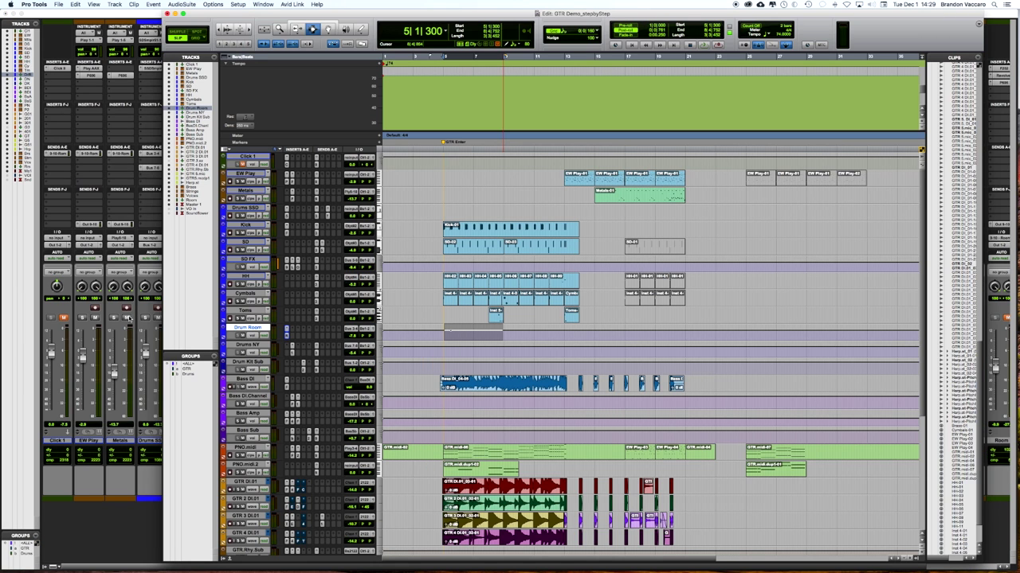
{"action": "left_click", "coordinate": [439, 148]}
{"action": "left_click", "coordinate": [439, 149]}
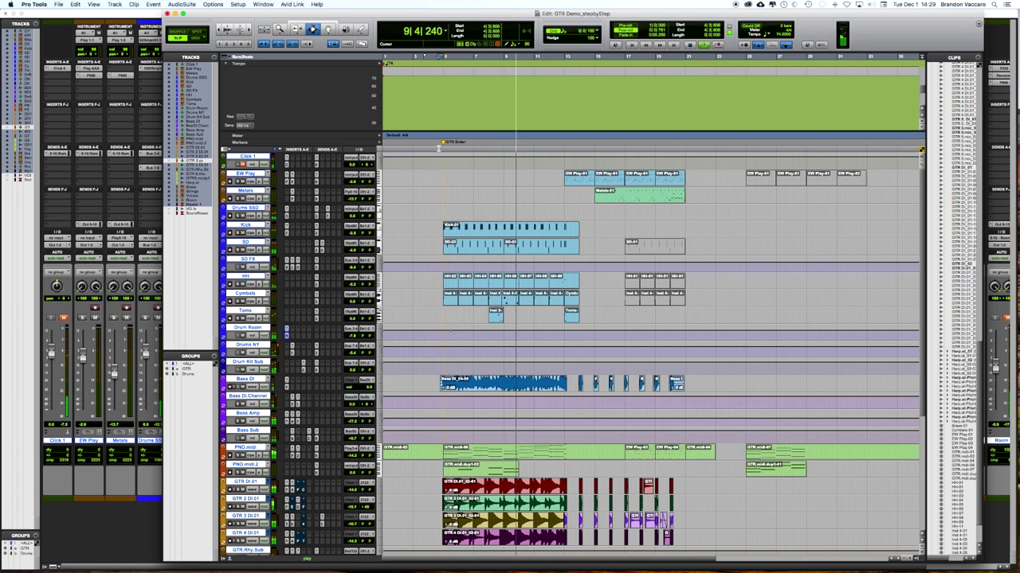
{"action": "key", "text": "space"}
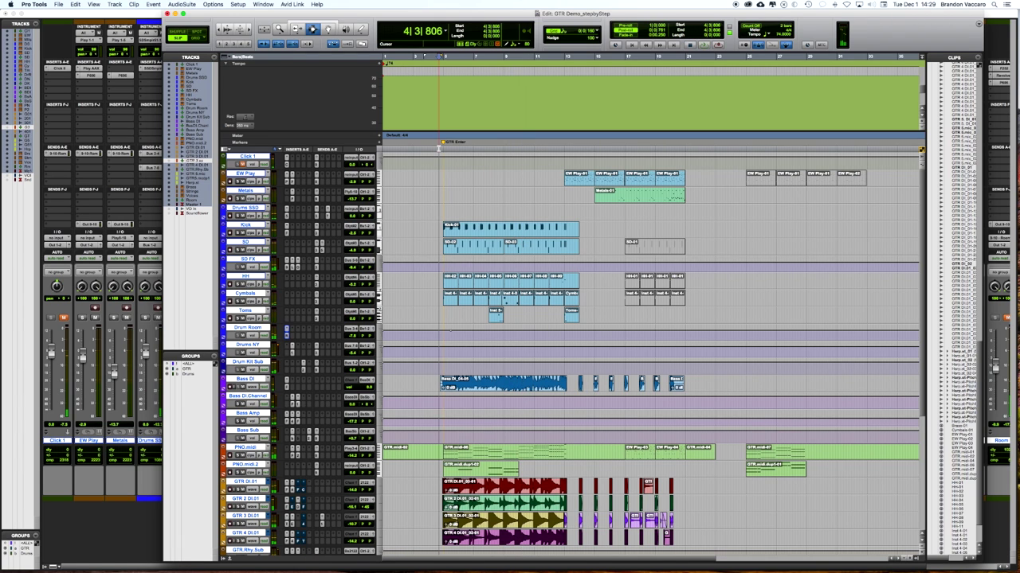
Step: Select and solo GTR DI.01 through GTR 4 DI.01, and re-enable their bypassed P606 EQs and GTR DI.01's D3 compressor during playback
{"action": "key", "text": "super+equal"}
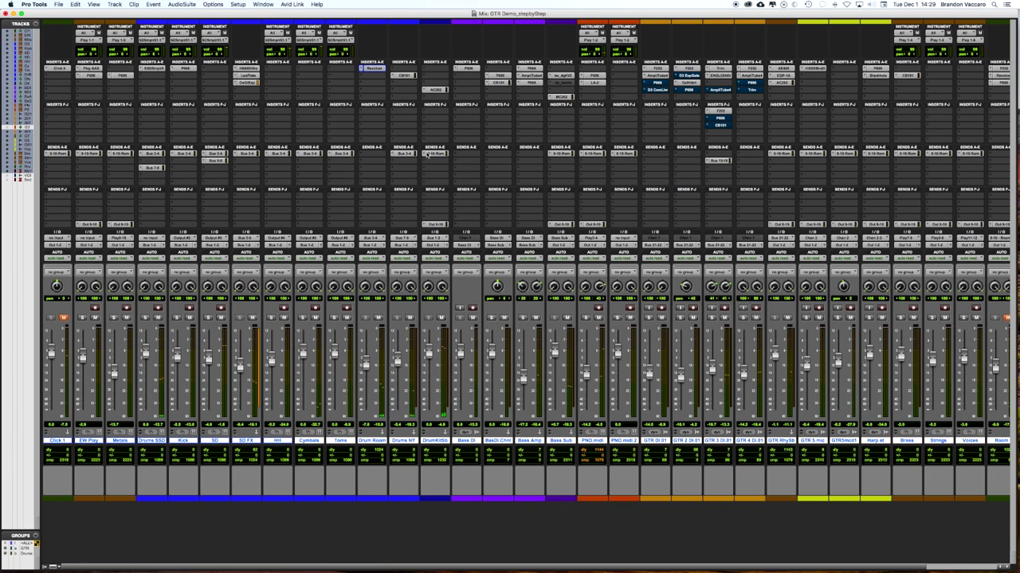
{"action": "scroll", "coordinate": [353, 265], "scroll_direction": "right", "scroll_amount": 3}
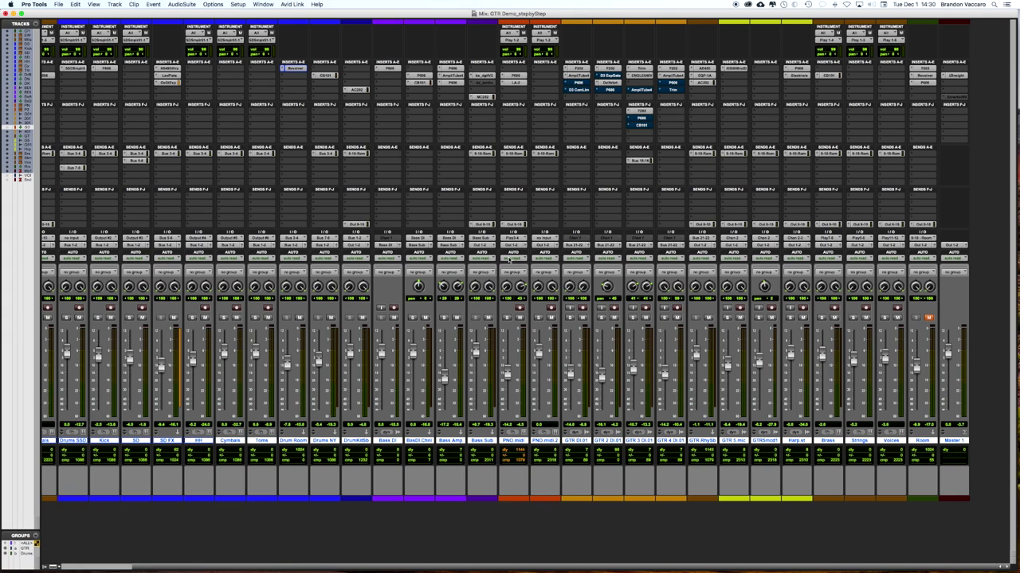
{"action": "left_click", "coordinate": [580, 441]}
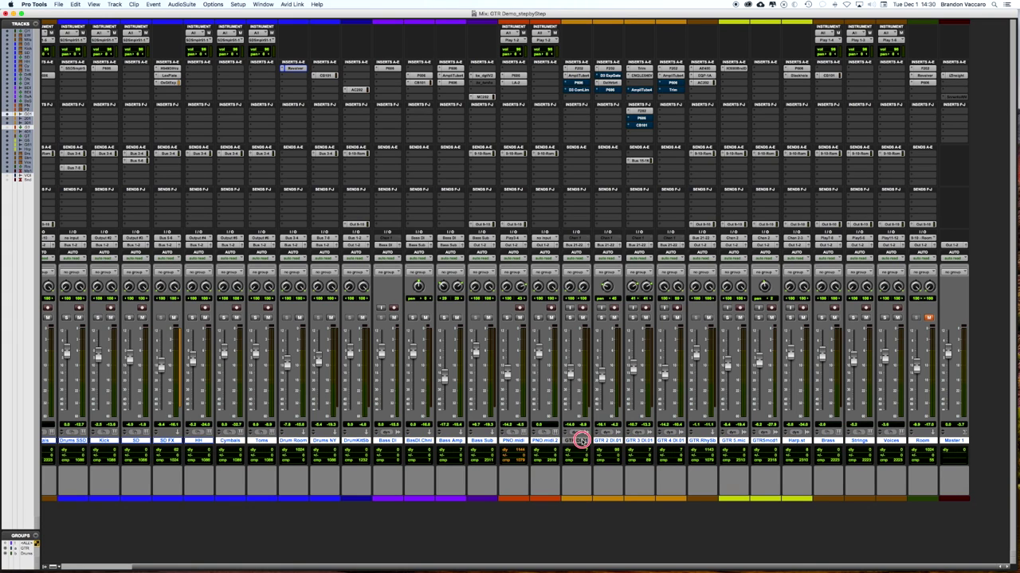
{"action": "left_click", "coordinate": [671, 441], "text": "shift"}
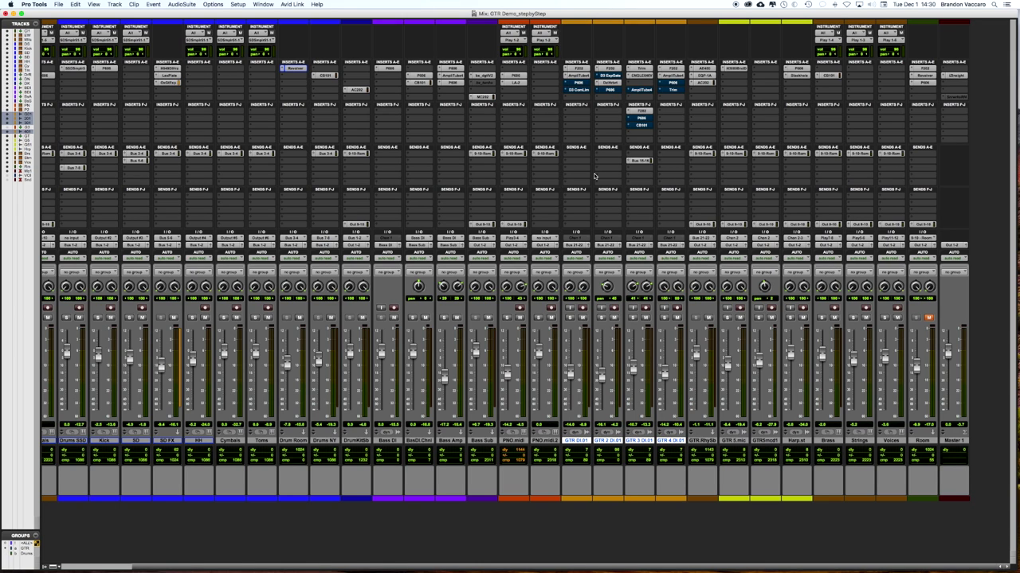
{"action": "mouse_move", "coordinate": [570, 318]}
{"action": "left_mouse_down"}
{"action": "mouse_move", "coordinate": [596, 319]}
{"action": "mouse_move", "coordinate": [604, 342]}
{"action": "mouse_move", "coordinate": [632, 318]}
{"action": "mouse_move", "coordinate": [676, 323]}
{"action": "mouse_move", "coordinate": [668, 343]}
{"action": "mouse_move", "coordinate": [668, 319]}
{"action": "left_mouse_up"}
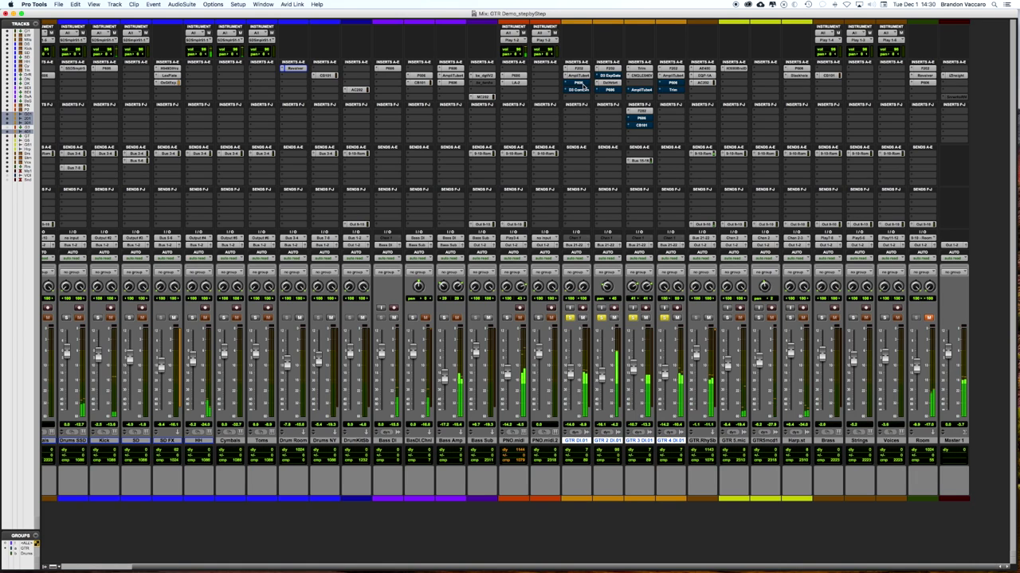
{"action": "left_click_drag", "start_coordinate": [583, 84], "coordinate": [673, 89]}
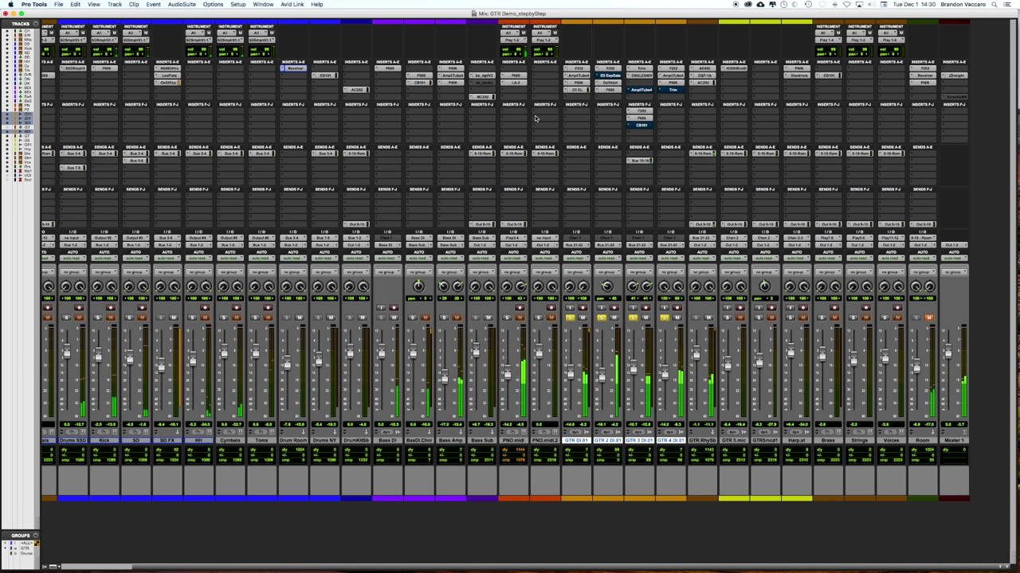
Step: Examine the P606 EQ settings on each of the four GTR DI tracks, soloing the channels as needed, and close the plug-in
{"action": "left_click", "coordinate": [582, 84]}
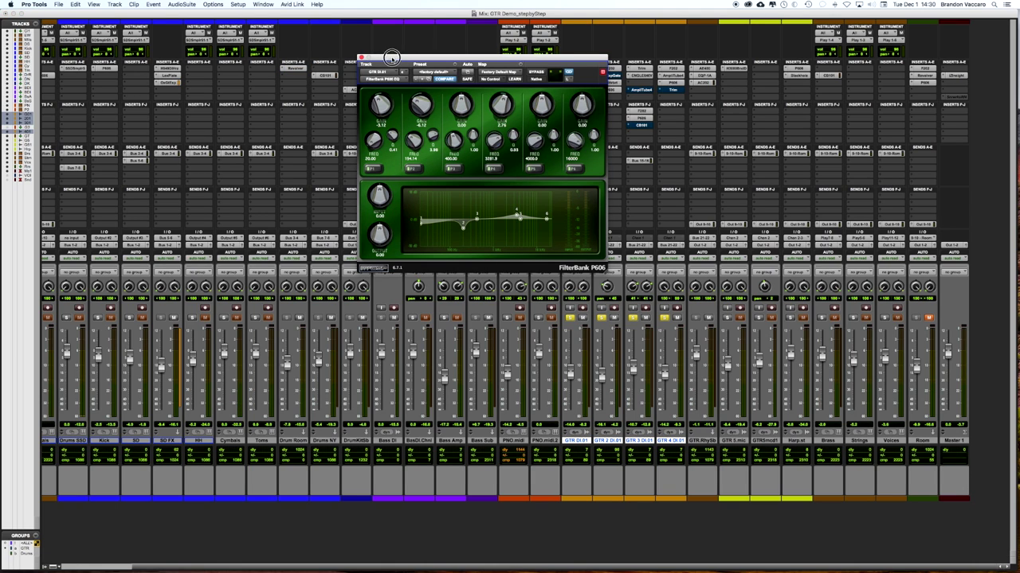
{"action": "left_click_drag", "start_coordinate": [391, 58], "coordinate": [350, 75]}
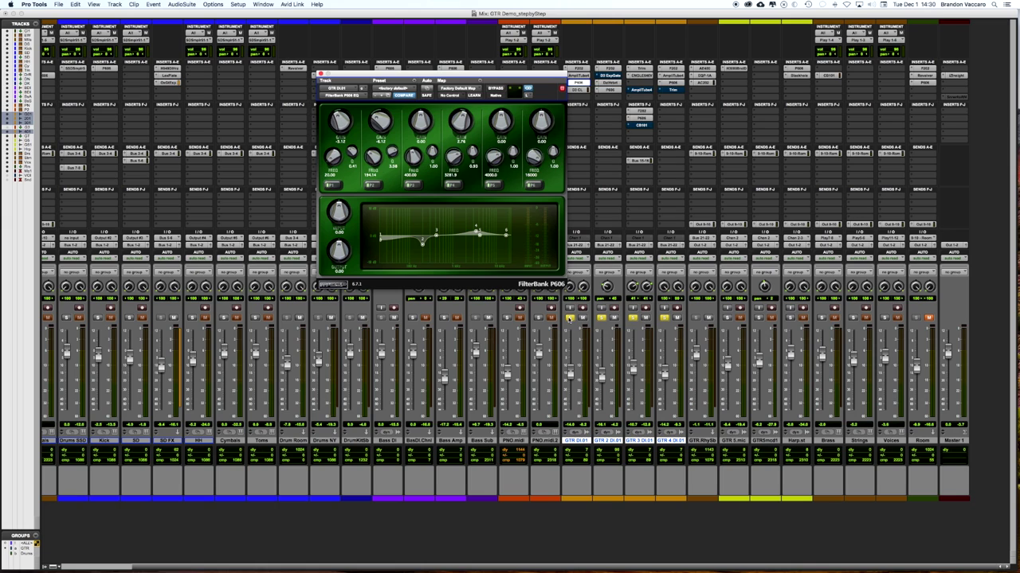
{"action": "left_click", "coordinate": [569, 318]}
{"action": "left_click", "coordinate": [569, 318]}
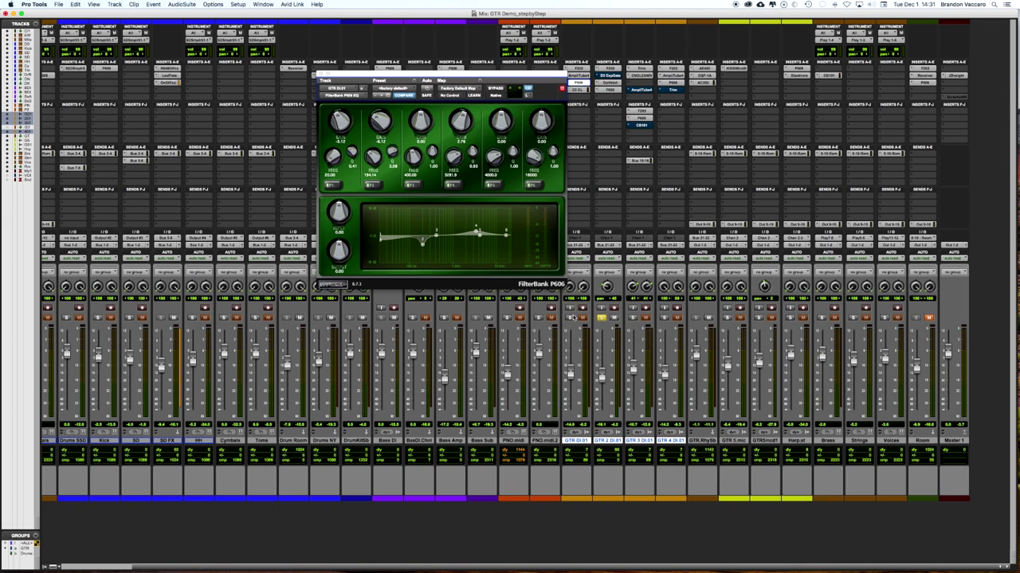
{"action": "left_click", "coordinate": [610, 90]}
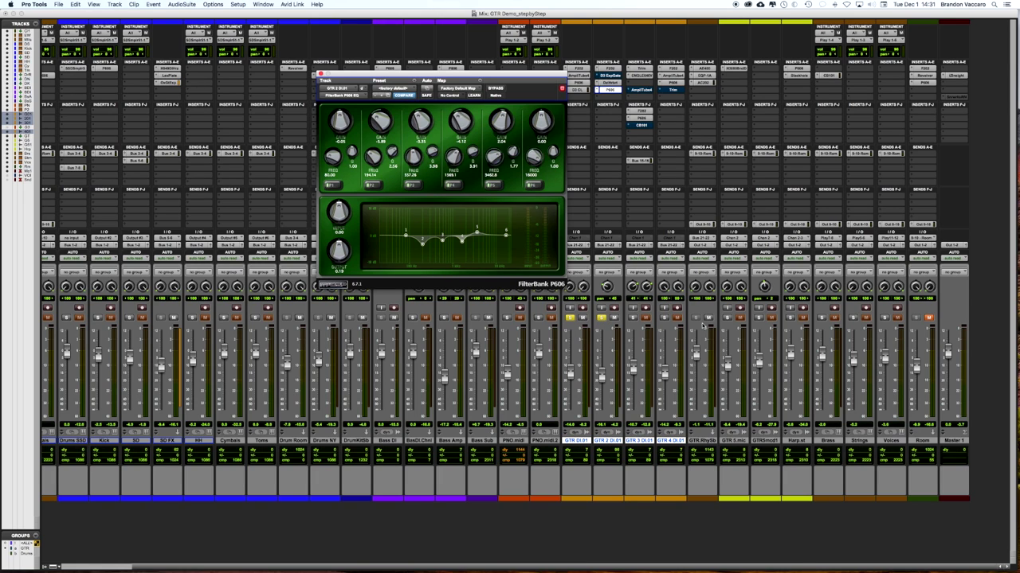
{"action": "left_click", "coordinate": [632, 318]}
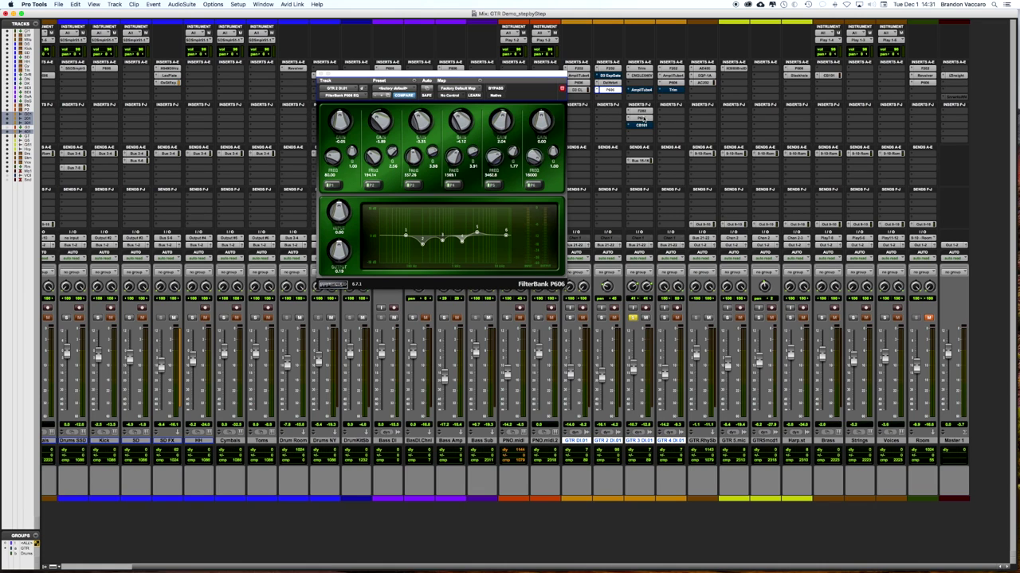
{"action": "left_click", "coordinate": [639, 118]}
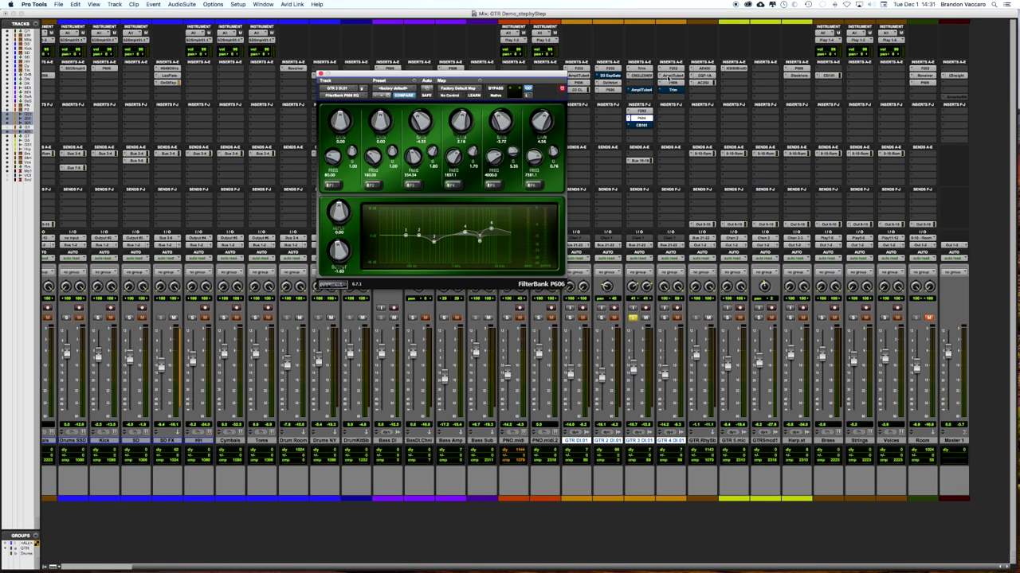
{"action": "left_click", "coordinate": [668, 83]}
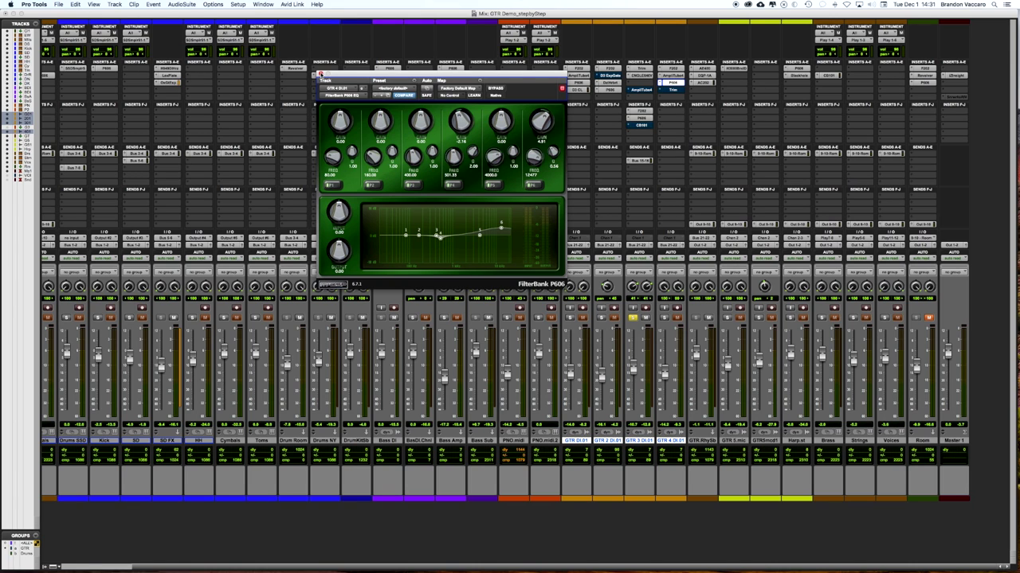
{"action": "left_click", "coordinate": [320, 74]}
Step: Solo GTR DI.01, GTR 2 and GTR 4 alongside GTR 3 again, and add Bass Amp and Bass DI Channel to the solos
{"action": "left_click", "coordinate": [601, 317]}
{"action": "left_click", "coordinate": [569, 317]}
{"action": "left_click", "coordinate": [664, 317]}
{"action": "key", "text": "space"}
{"action": "left_click", "coordinate": [443, 318]}
{"action": "left_click", "coordinate": [413, 318]}
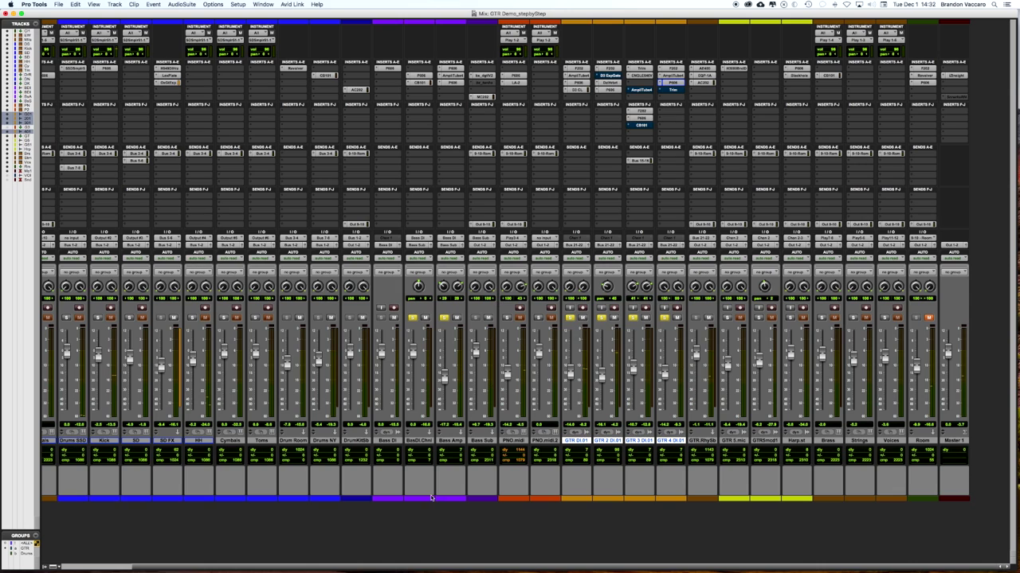
Step: Select the four bass channels, narrow the selection to Bass DI, and view its clips in the Edit window before returning to the mixer
{"action": "left_click", "coordinate": [398, 441]}
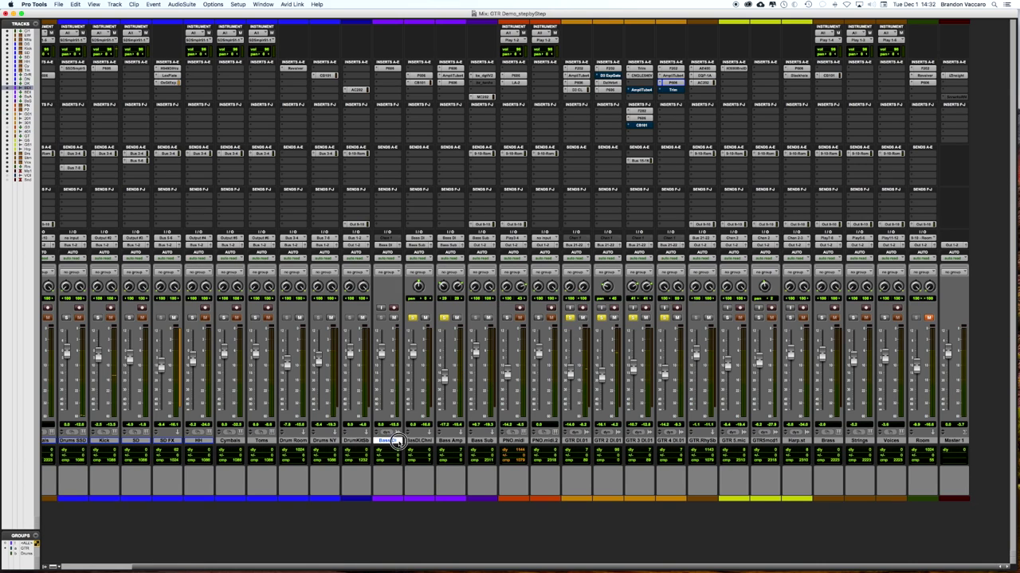
{"action": "left_click", "coordinate": [482, 442], "text": "shift"}
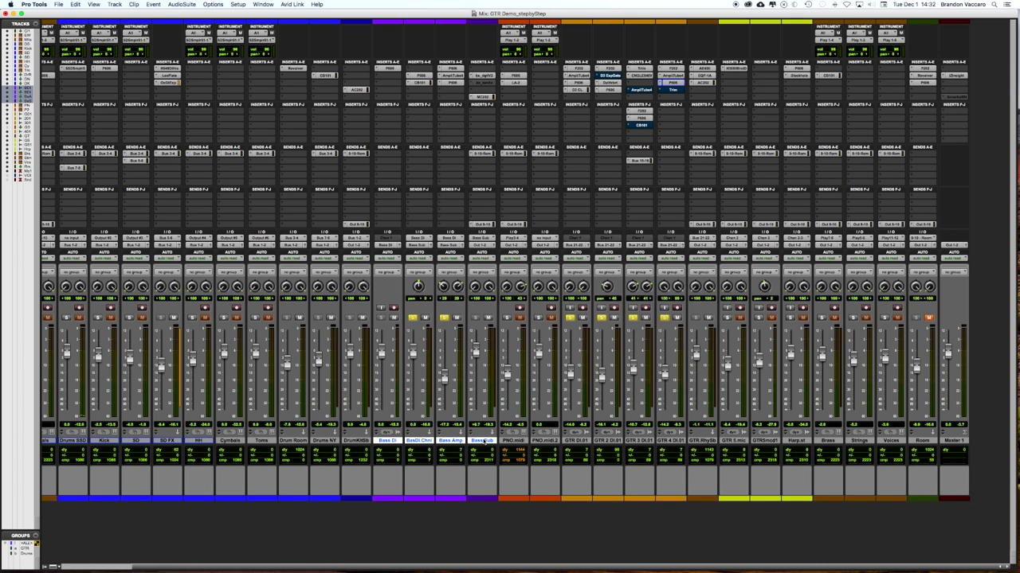
{"action": "left_click", "coordinate": [386, 443]}
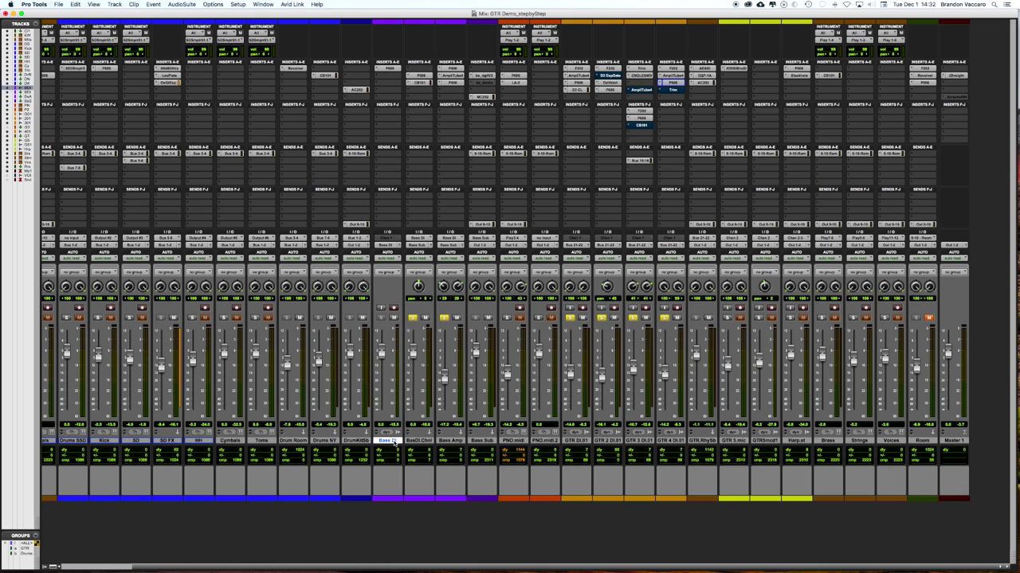
{"action": "key", "text": "super+equal"}
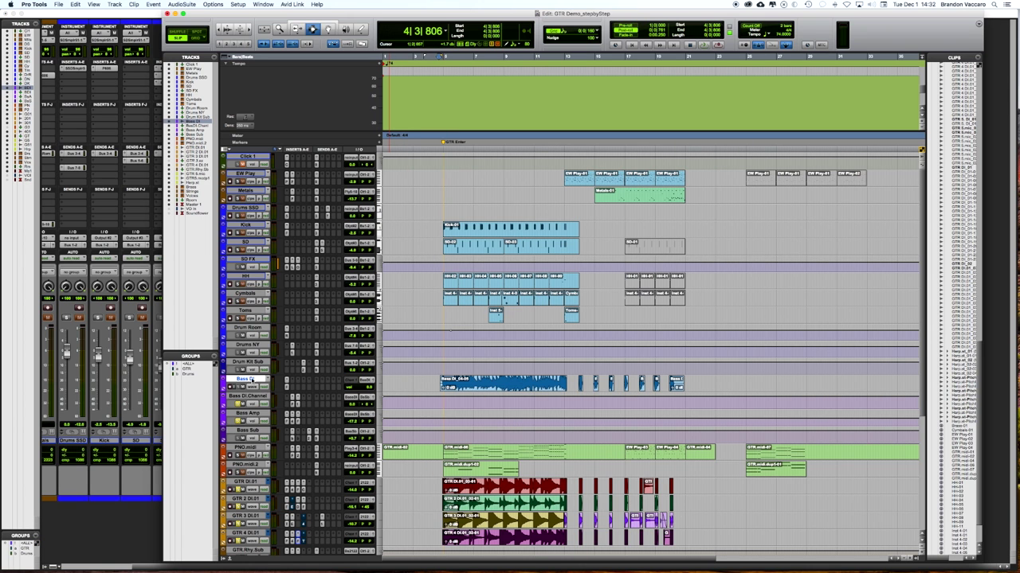
{"action": "key", "text": "super+equal"}
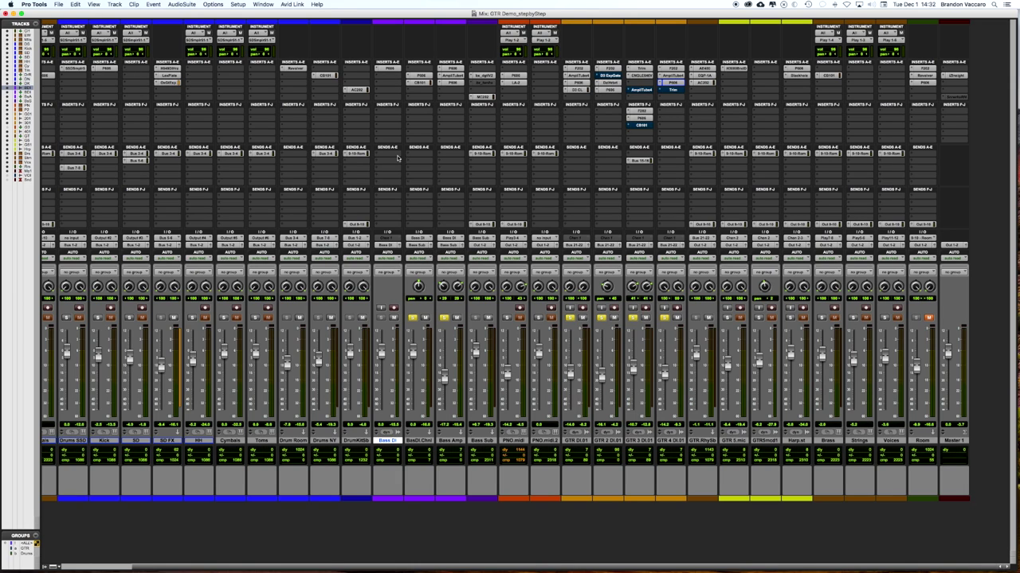
Step: Clear all solos, solo only Bass DI Channel, and open its P606 EQ with the plug-in window moved clear of the bass channels
{"action": "left_click", "coordinate": [413, 317], "text": "super"}
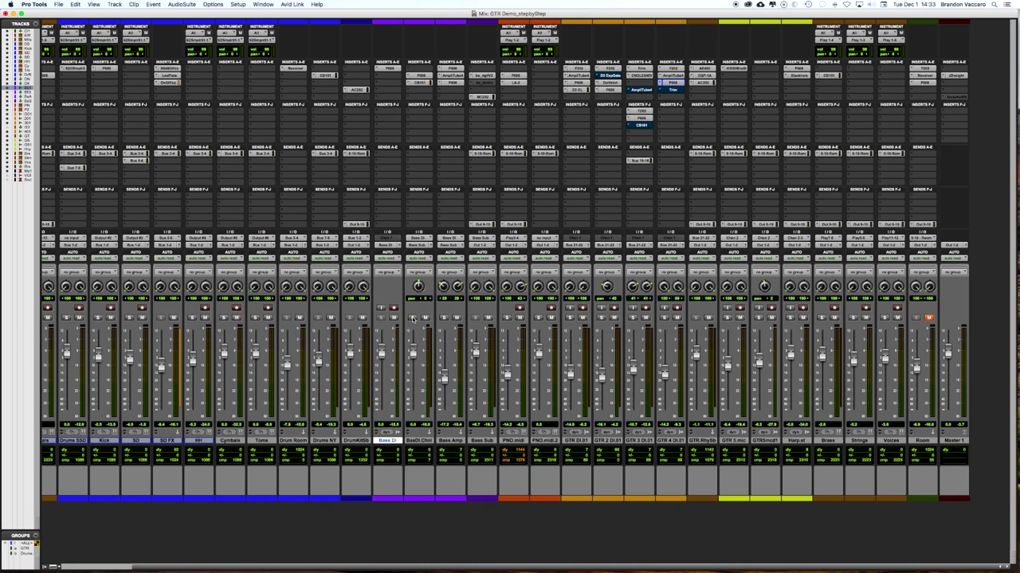
{"action": "left_click", "coordinate": [419, 77]}
{"action": "left_click_drag", "start_coordinate": [351, 71], "coordinate": [670, 37]}
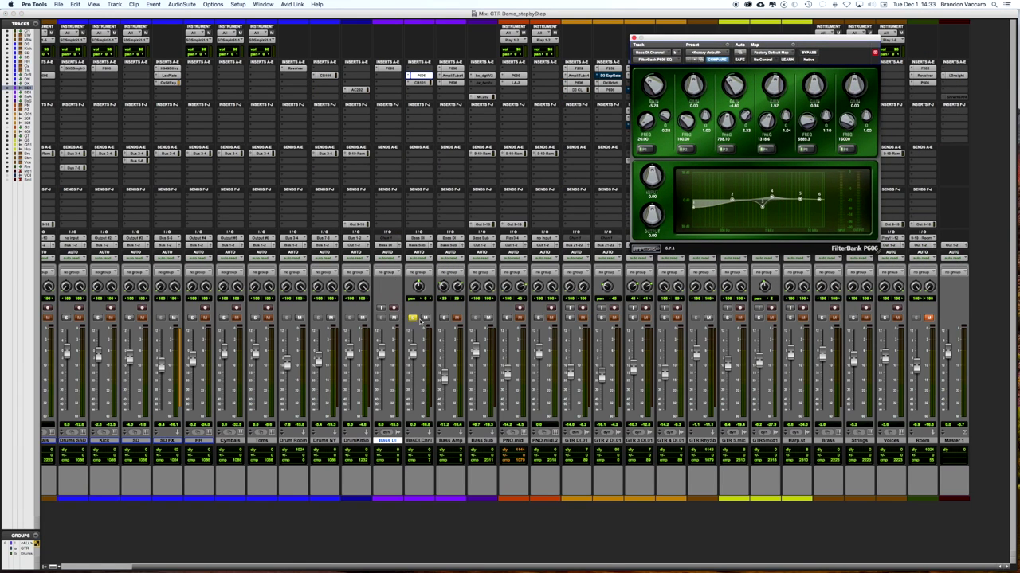
Step: Compare Bass DI Channel with its P606 and CB101 bypassed and active during playback, leave both active, and move the solo to Bass Amp
{"action": "left_click", "coordinate": [420, 78], "text": "super"}
{"action": "scroll", "coordinate": [481, 164], "scroll_direction": "left", "scroll_amount": 1}
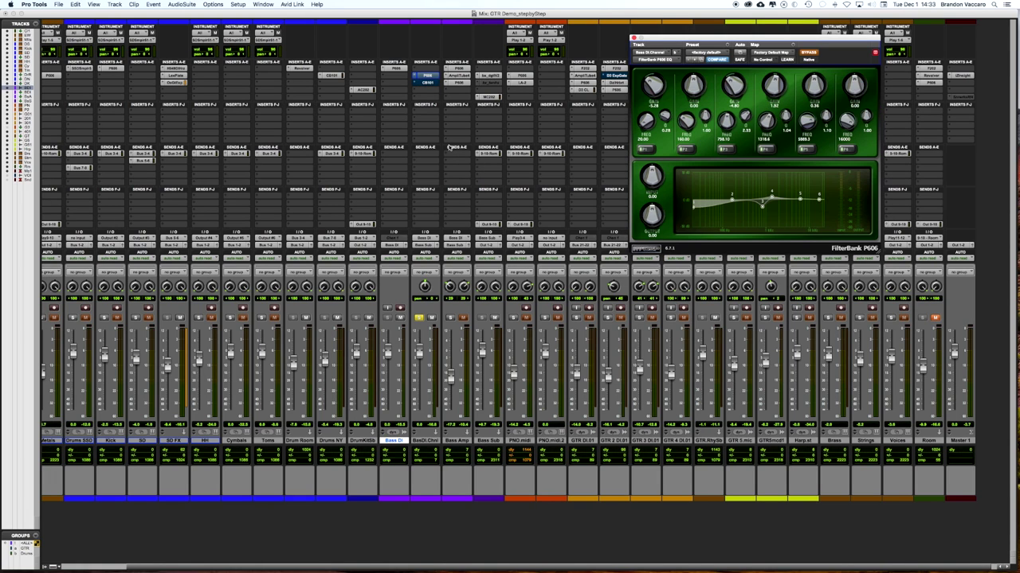
{"action": "key", "text": "space"}
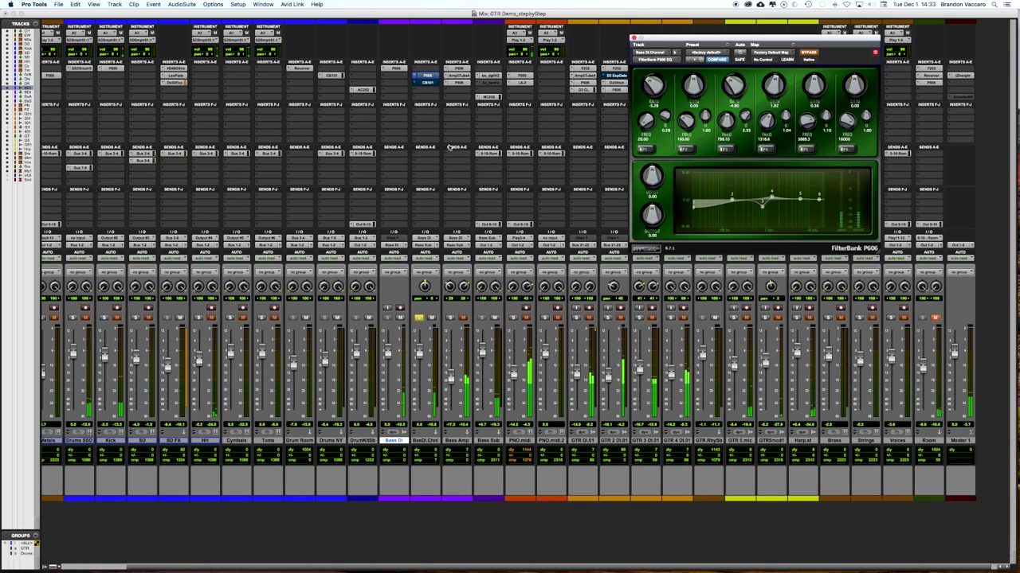
{"action": "left_click", "coordinate": [428, 78], "text": "super"}
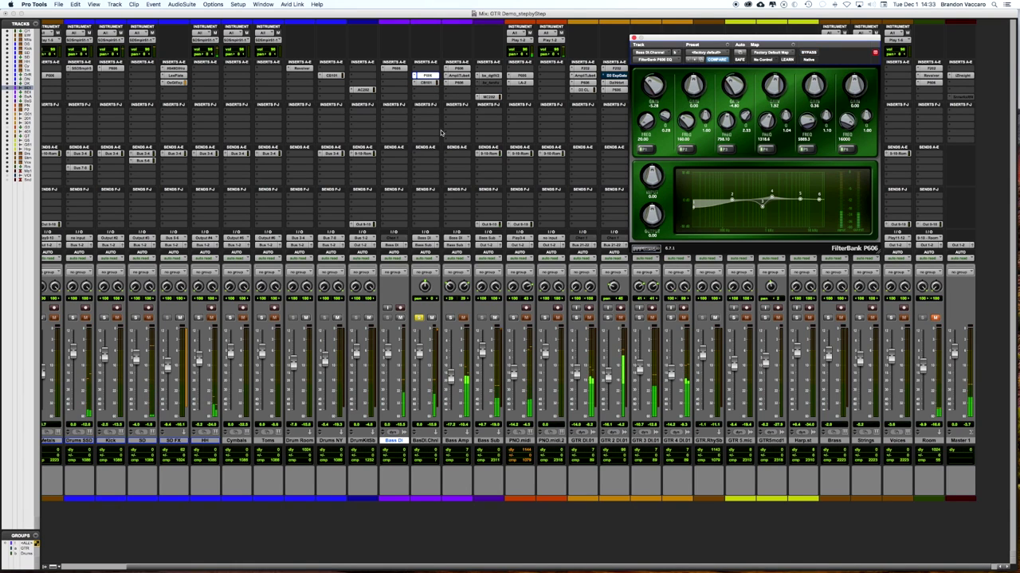
{"action": "left_click", "coordinate": [428, 78], "text": "super"}
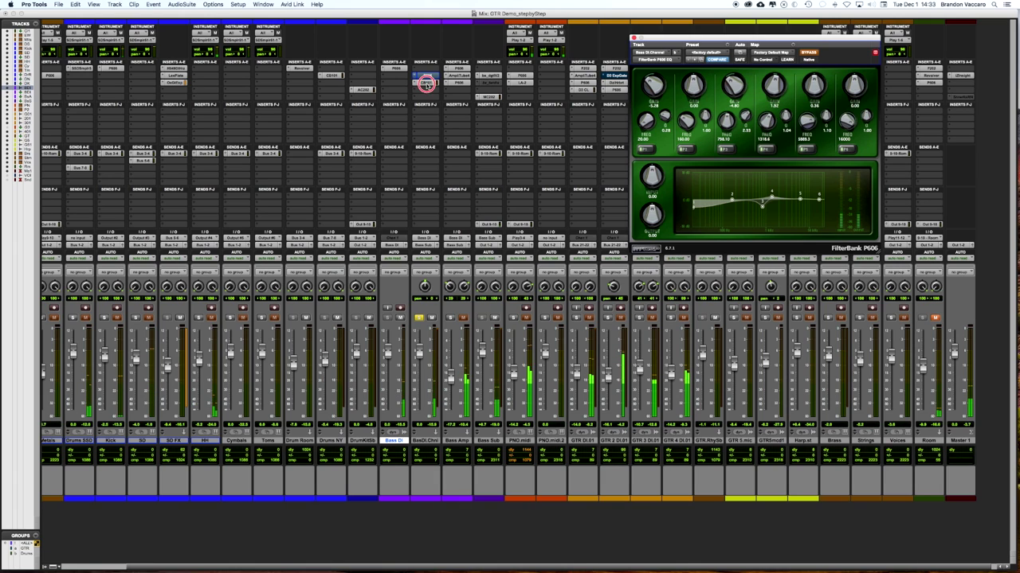
{"action": "left_click", "coordinate": [428, 78], "text": "super"}
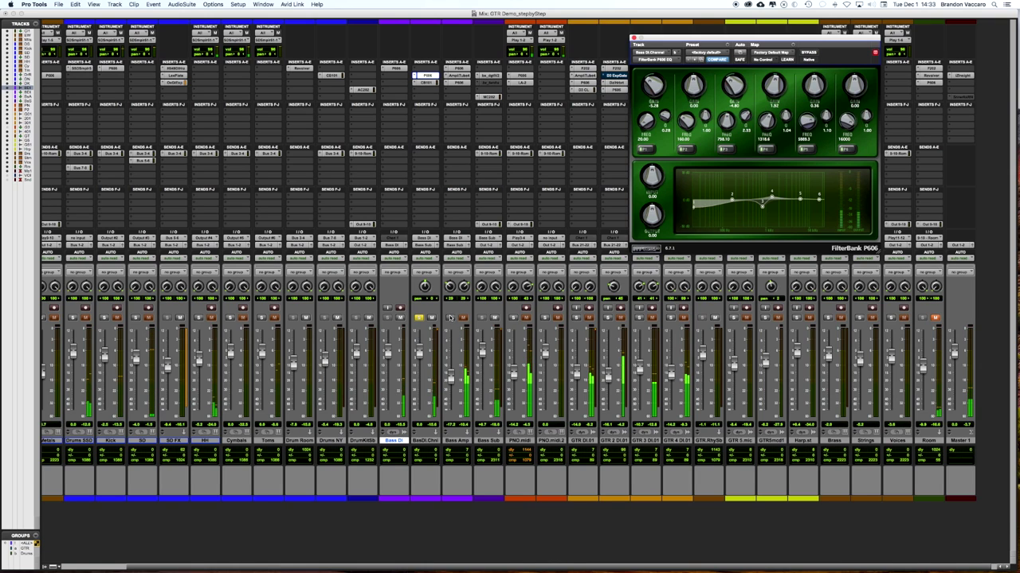
{"action": "left_click", "coordinate": [449, 317]}
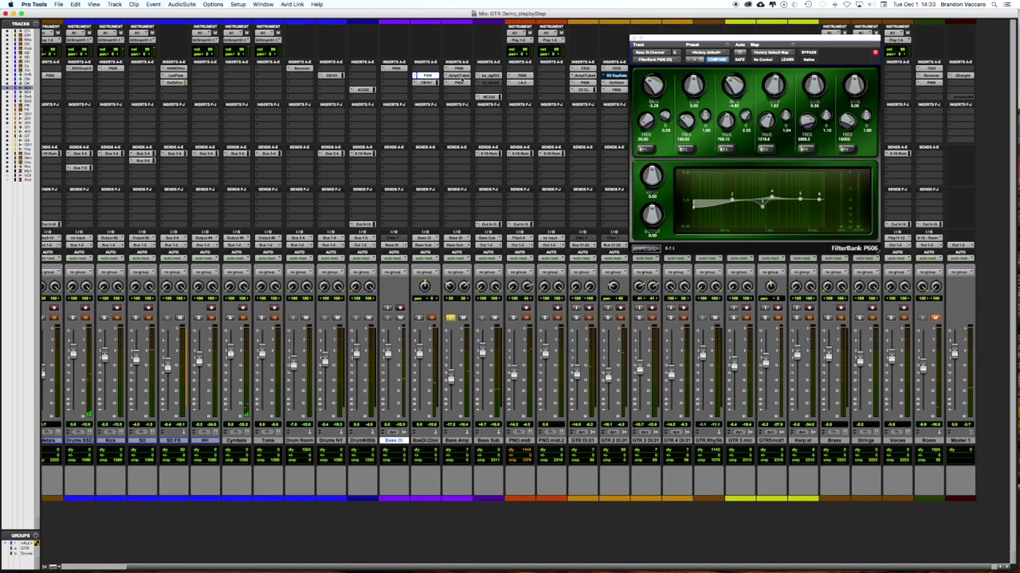
Step: View the P606 EQ placed before the amp simulator on Bass Amp, and close its window
{"action": "left_click", "coordinate": [458, 69]}
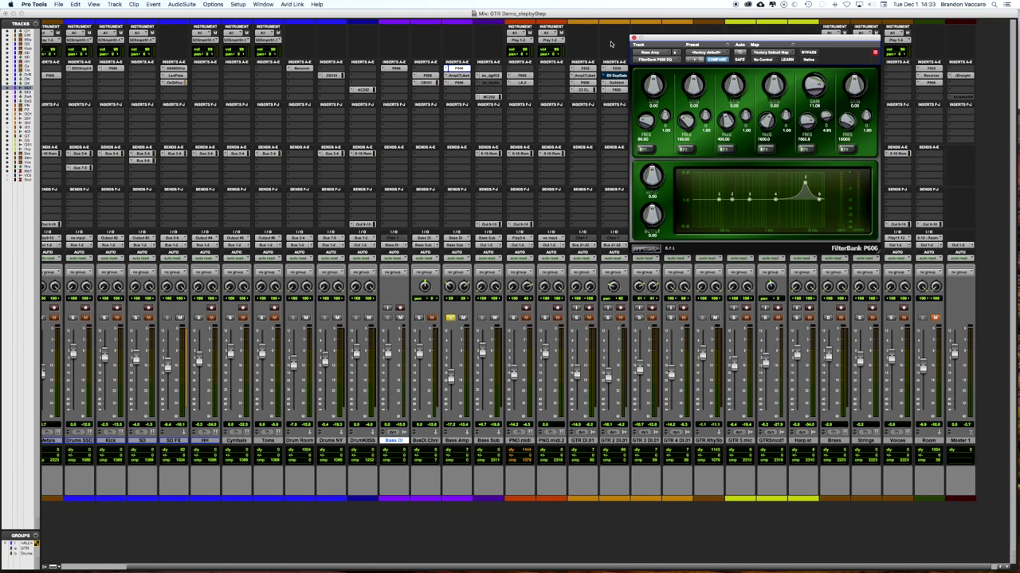
{"action": "left_click", "coordinate": [634, 38]}
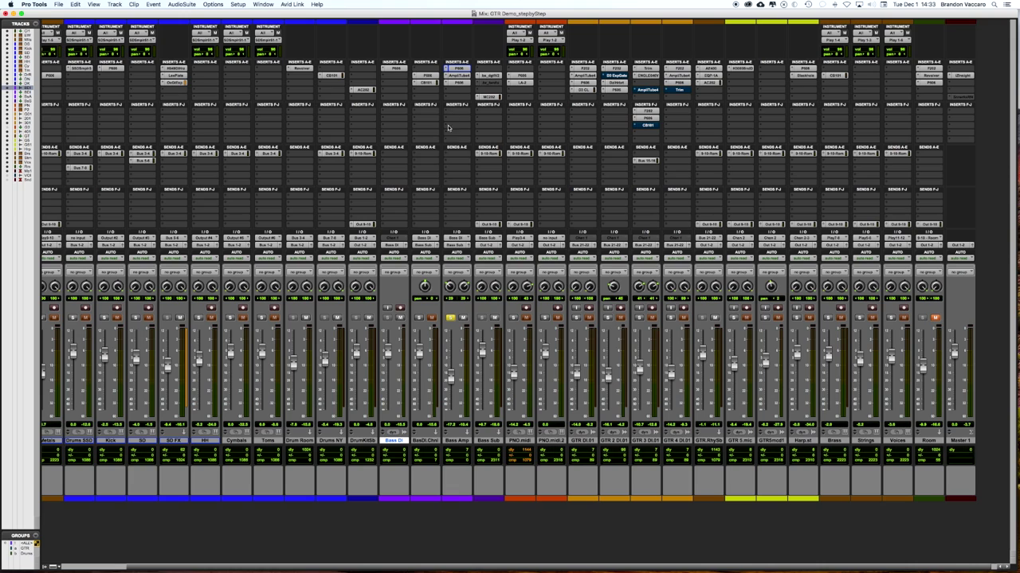
{"action": "scroll", "coordinate": [470, 69], "scroll_direction": "right", "scroll_amount": 1}
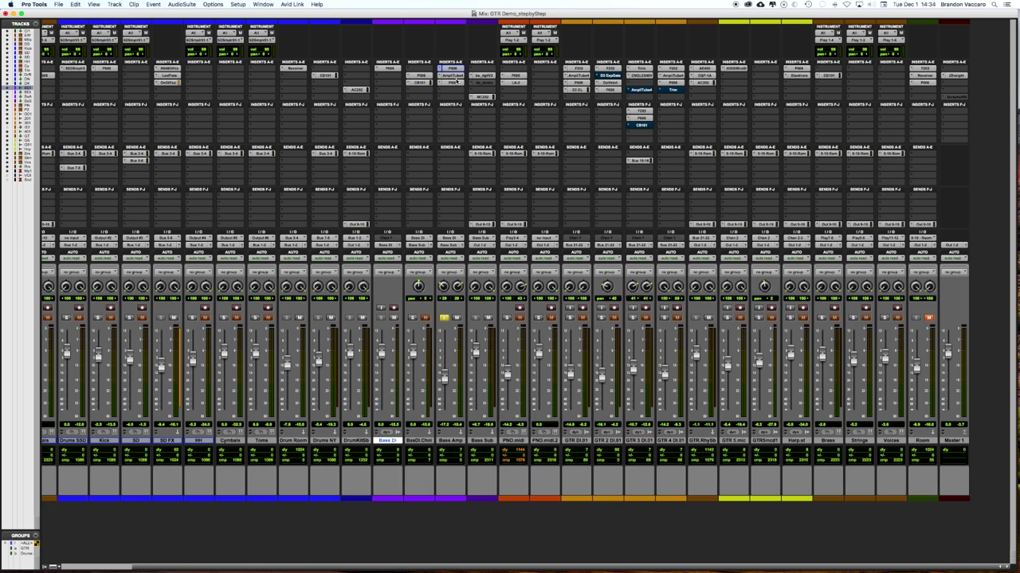
Step: Open Bass Amp's second P606 EQ, solo Bass DI Channel alongside it, and compare the EQ bypassed and active during playback
{"action": "left_click", "coordinate": [452, 83]}
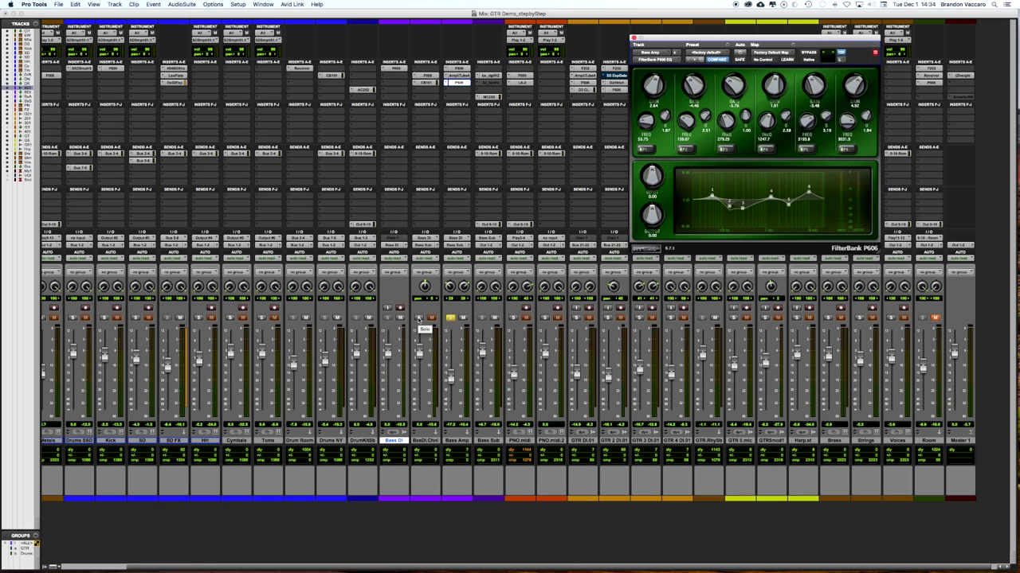
{"action": "left_click", "coordinate": [420, 318]}
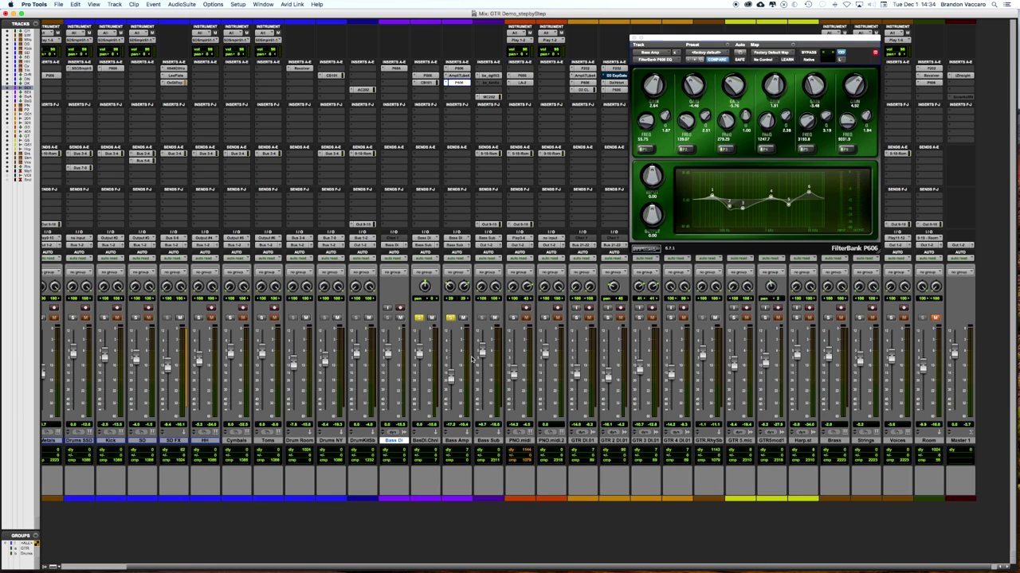
{"action": "left_click", "coordinate": [459, 83], "text": "super"}
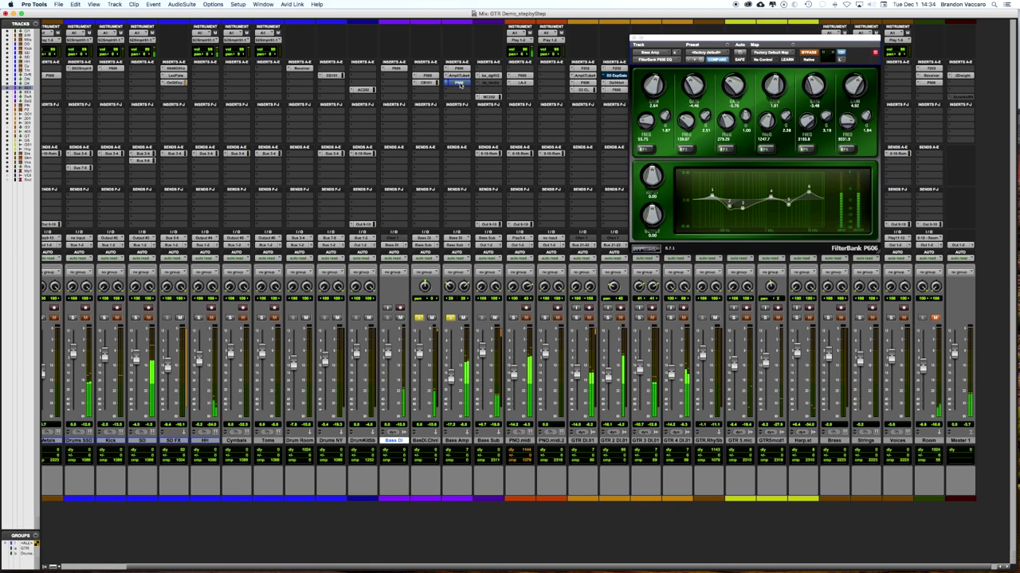
{"action": "left_click", "coordinate": [459, 83], "text": "super"}
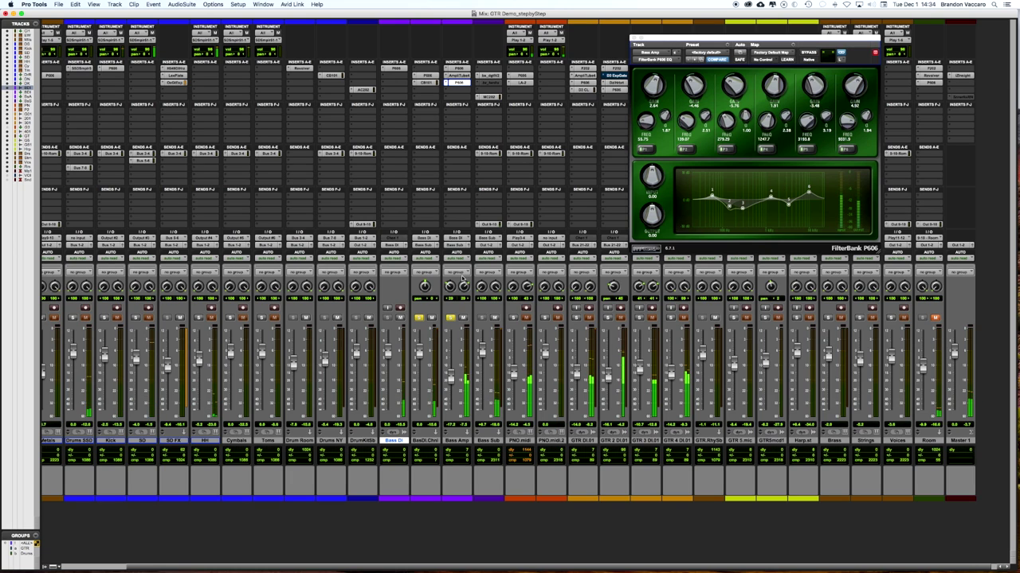
Step: Select Bass Amp and Bass DI Channel together, switch the selection to Bass Sub, and view its bx_digital V2 equalizer
{"action": "left_click", "coordinate": [459, 440]}
{"action": "left_click", "coordinate": [431, 442], "text": "shift"}
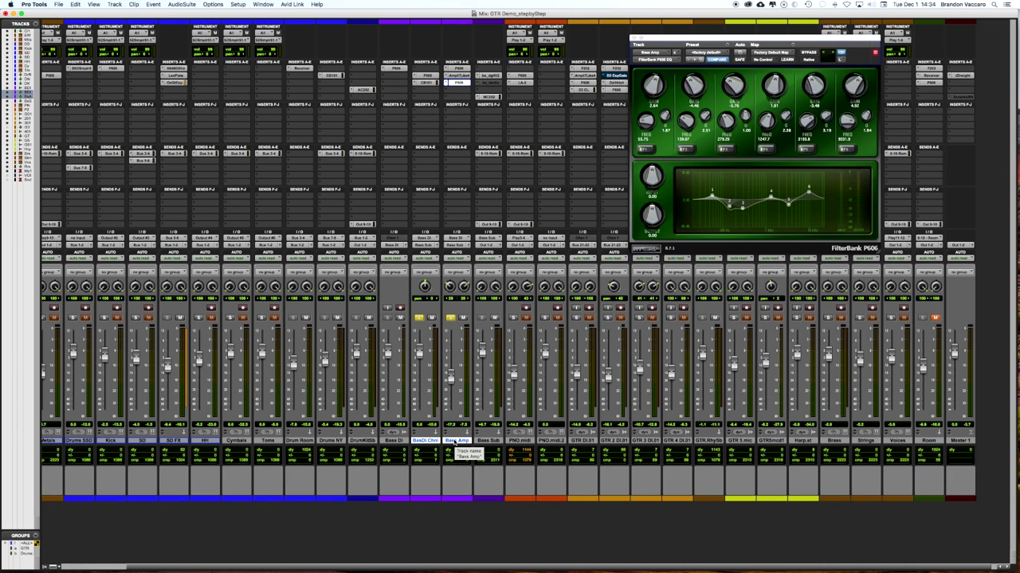
{"action": "left_click", "coordinate": [485, 440]}
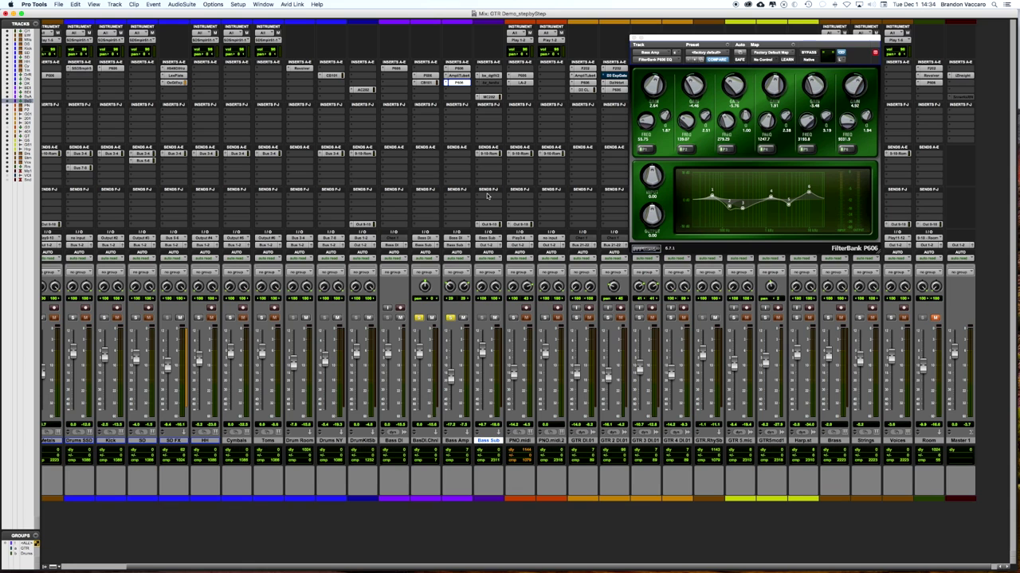
{"action": "left_click", "coordinate": [490, 76]}
{"action": "left_click_drag", "start_coordinate": [664, 37], "coordinate": [227, 57]}
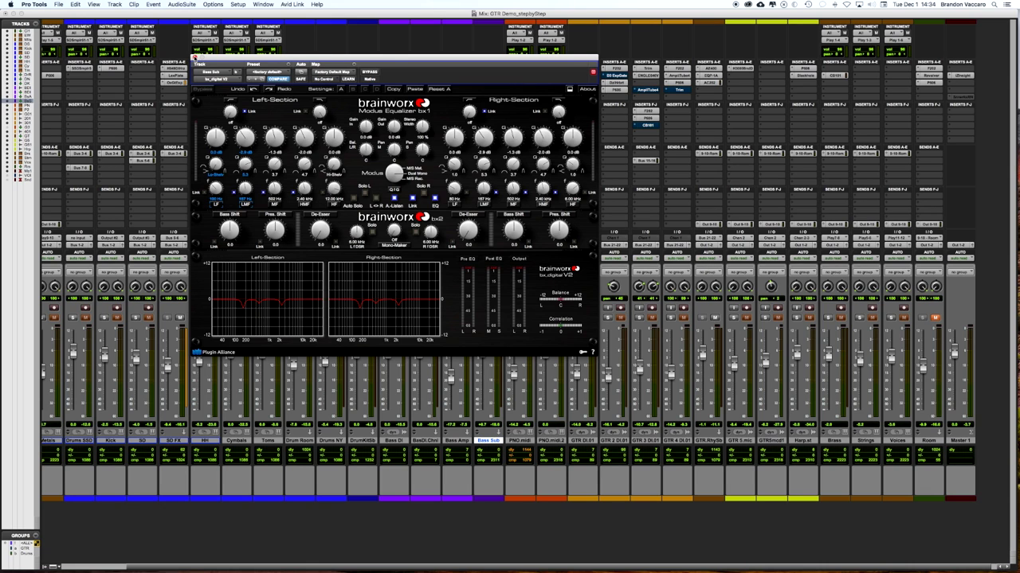
{"action": "left_click", "coordinate": [194, 59]}
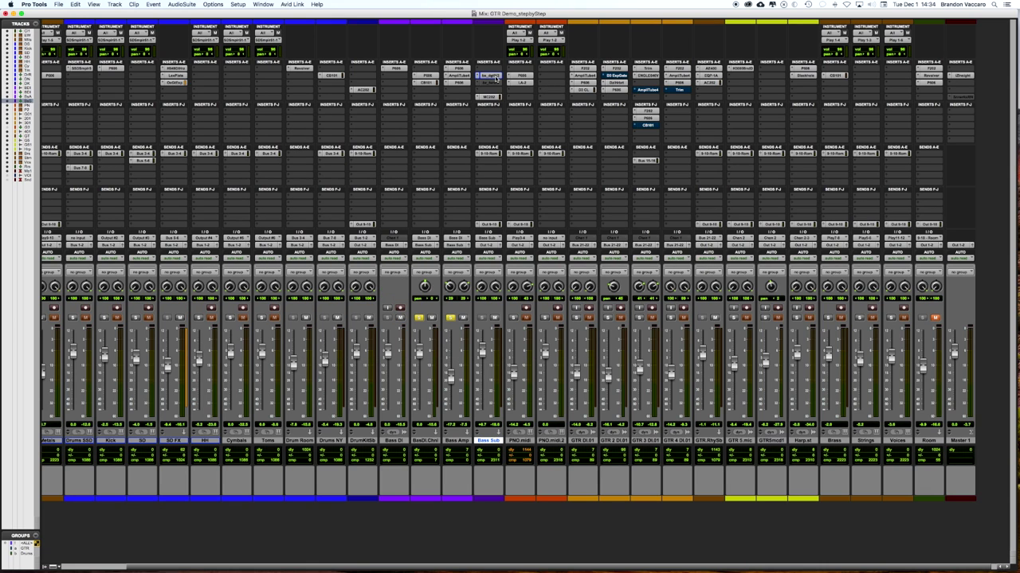
Step: Open the MC202 multi-band compressor on Bass Sub and move its window away from the bass channels
{"action": "scroll", "coordinate": [495, 78], "scroll_direction": "left", "scroll_amount": 3}
{"action": "scroll", "coordinate": [509, 83], "scroll_direction": "right", "scroll_amount": 3}
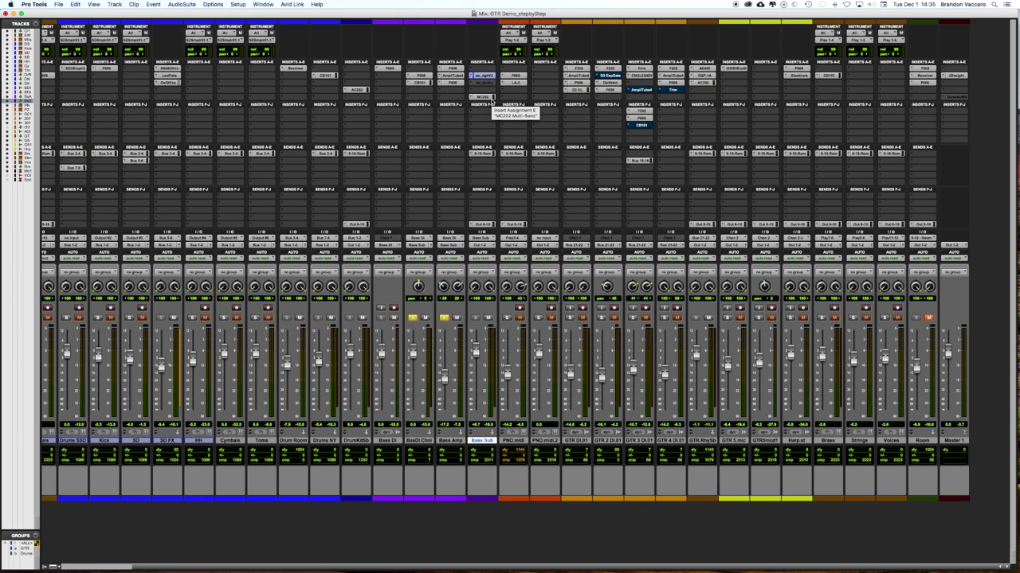
{"action": "scroll", "coordinate": [492, 100], "scroll_direction": "left", "scroll_amount": 1}
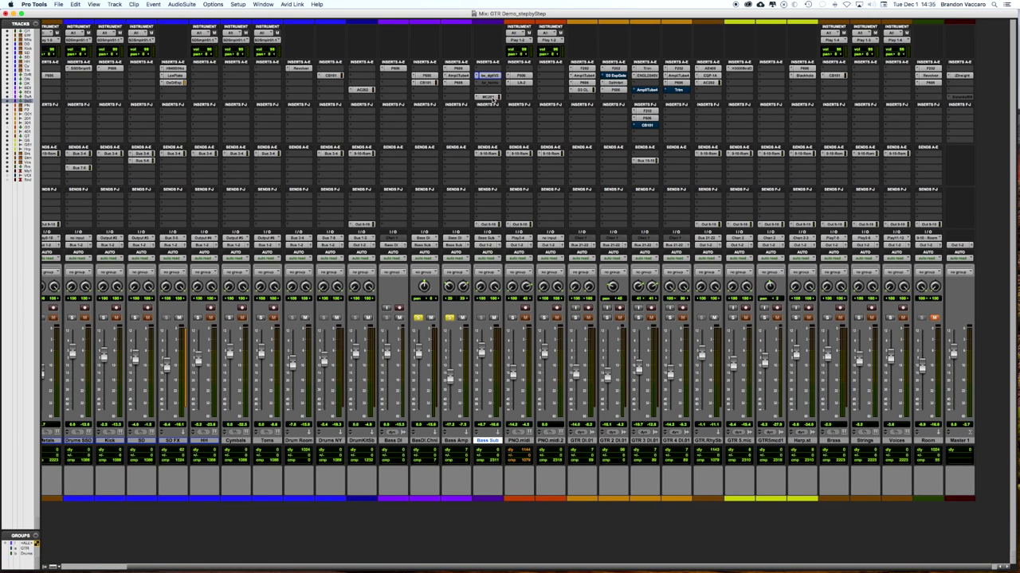
{"action": "left_click", "coordinate": [490, 98]}
{"action": "left_click_drag", "start_coordinate": [280, 56], "coordinate": [604, 103]}
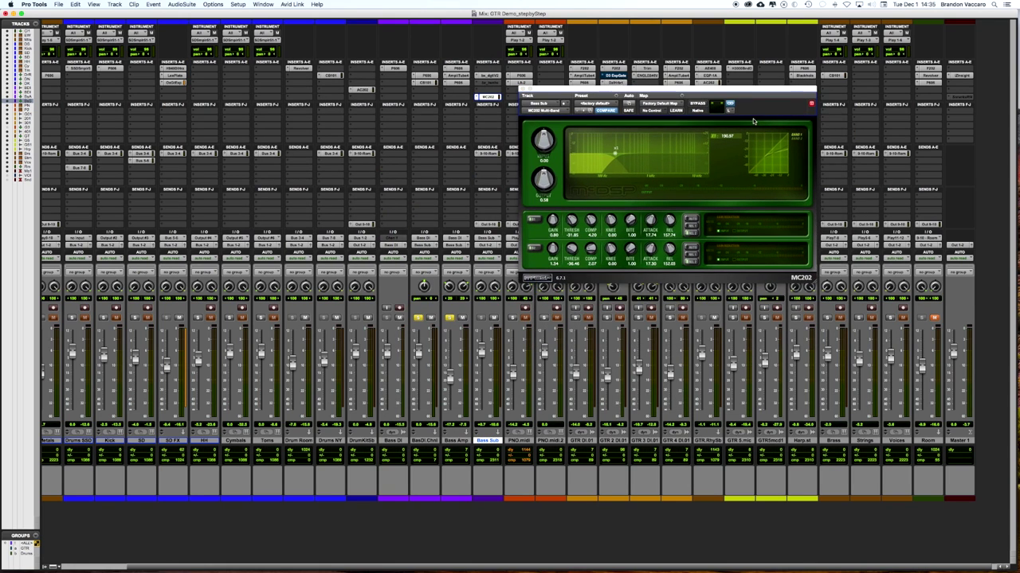
Step: View GTR 2's Diezel Herbert amp briefly, return to Bass Sub's MC202, and examine its two bands during playback before closing it
{"action": "left_click", "coordinate": [617, 81]}
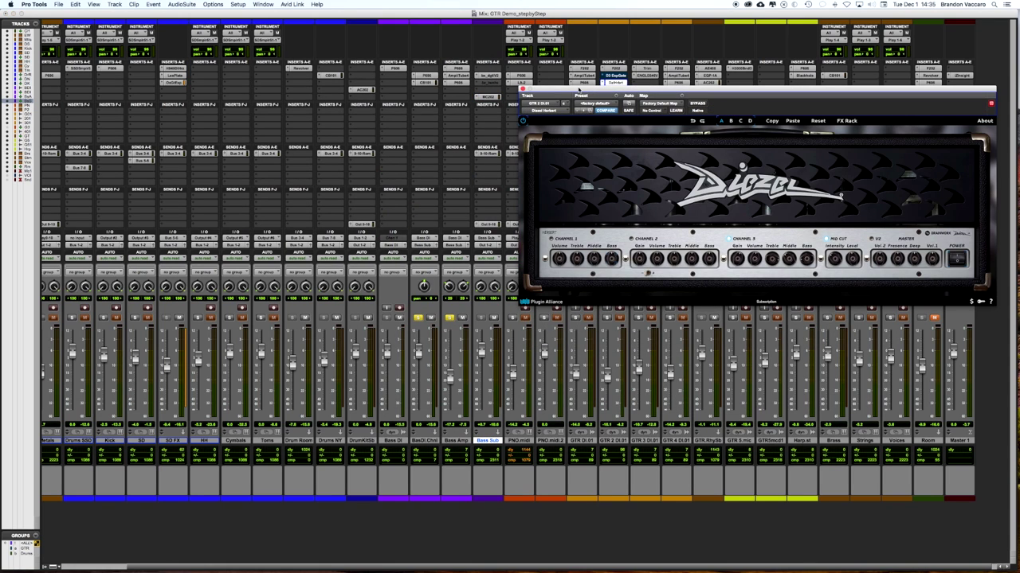
{"action": "left_click_drag", "start_coordinate": [579, 89], "coordinate": [589, 142]}
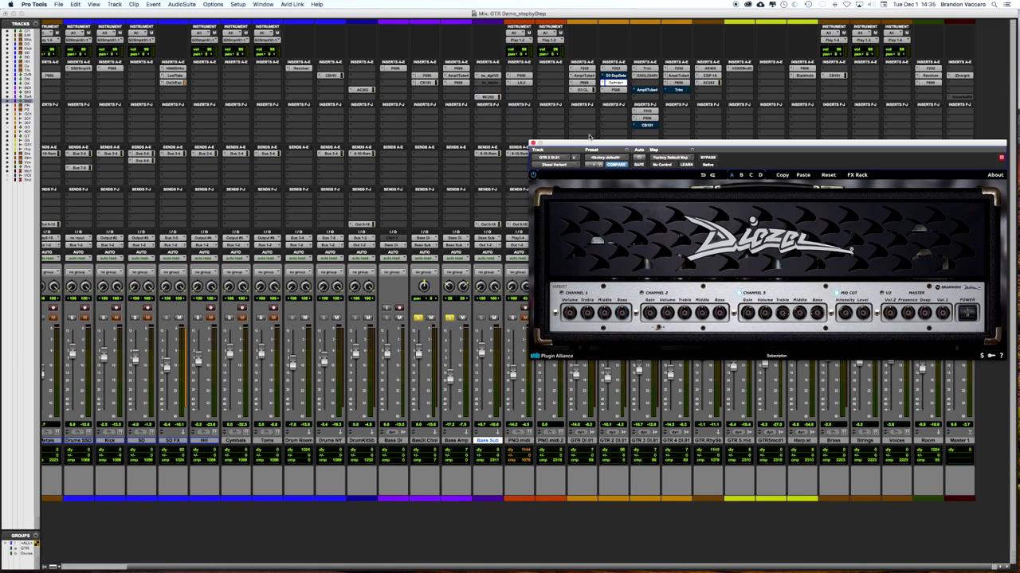
{"action": "left_click", "coordinate": [491, 98]}
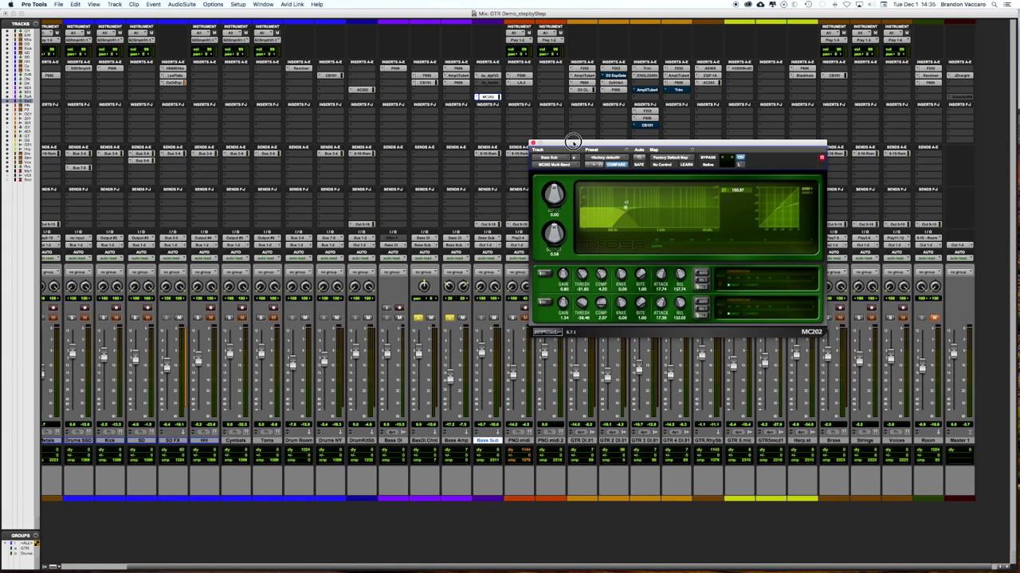
{"action": "left_click_drag", "start_coordinate": [580, 151], "coordinate": [582, 80]}
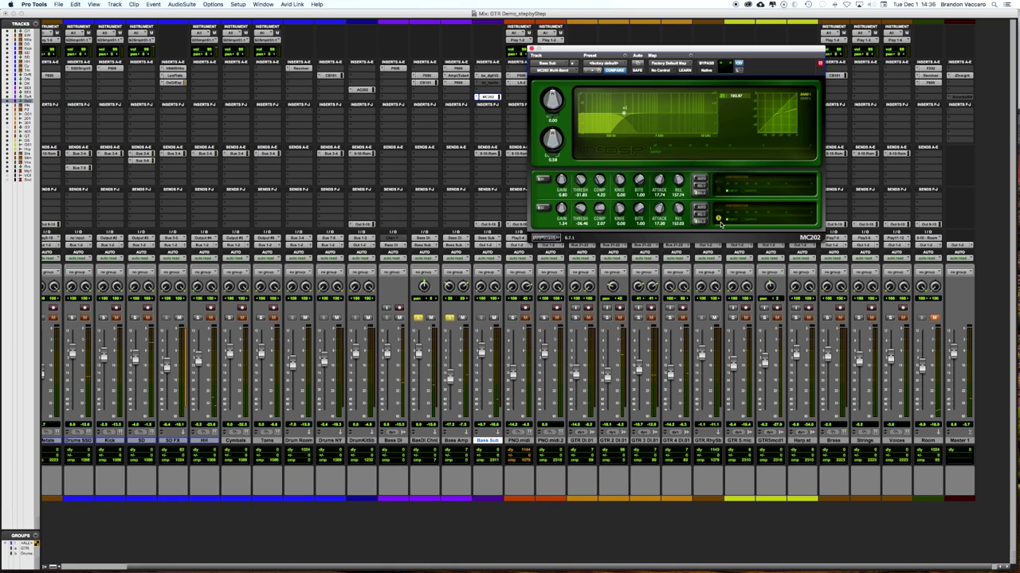
{"action": "left_click", "coordinate": [718, 219]}
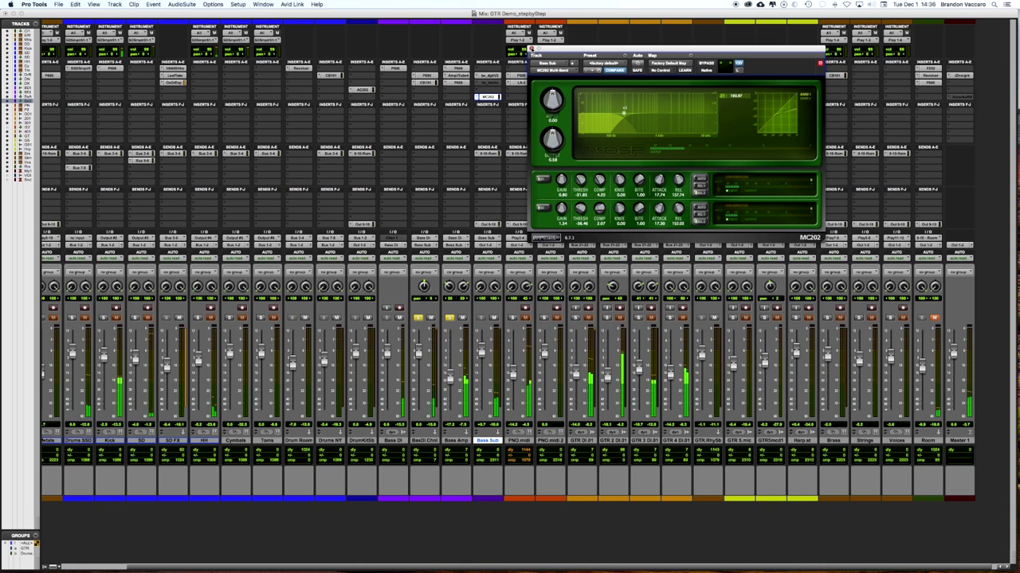
{"action": "left_click", "coordinate": [530, 48]}
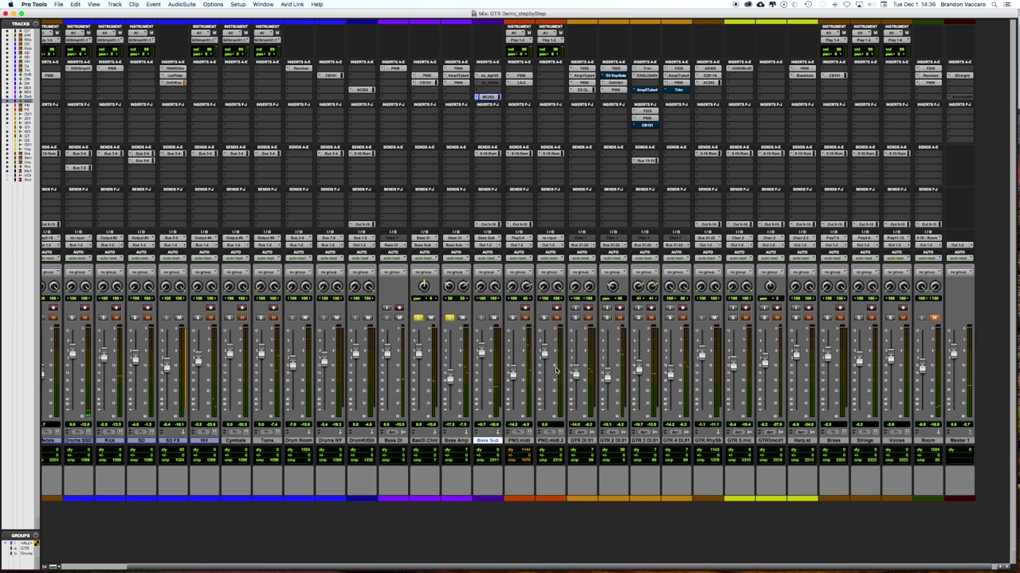
Step: Add GTR DI.01, GTR 2, GTR 3 and GTR 4 to the soloed bass channels and select all four guitar channels
{"action": "scroll", "coordinate": [551, 364], "scroll_direction": "right", "scroll_amount": 1}
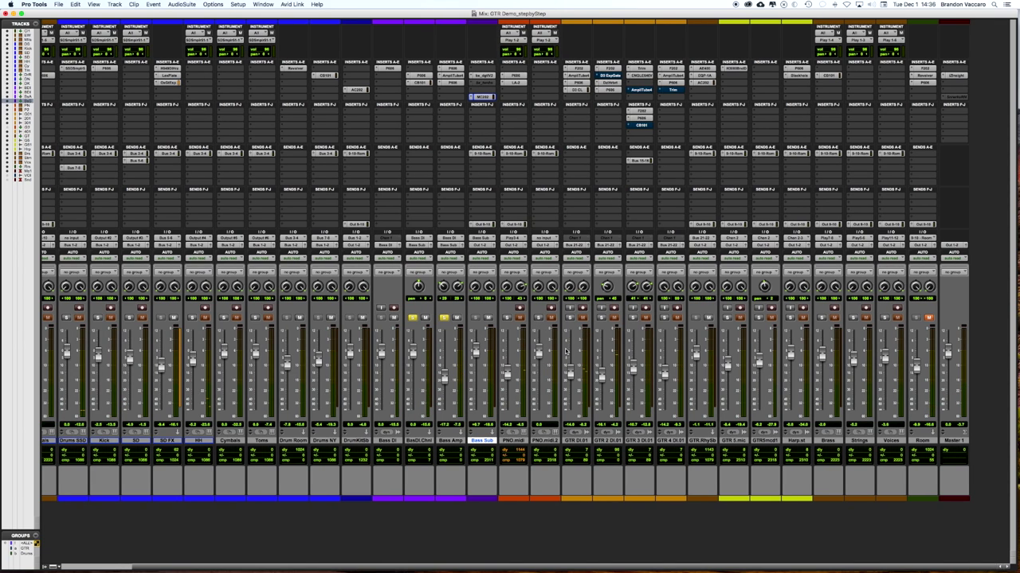
{"action": "left_click", "coordinate": [570, 317]}
{"action": "left_click", "coordinate": [601, 318]}
{"action": "left_click", "coordinate": [634, 317]}
{"action": "left_click", "coordinate": [581, 442]}
{"action": "left_click", "coordinate": [668, 440], "text": "shift"}
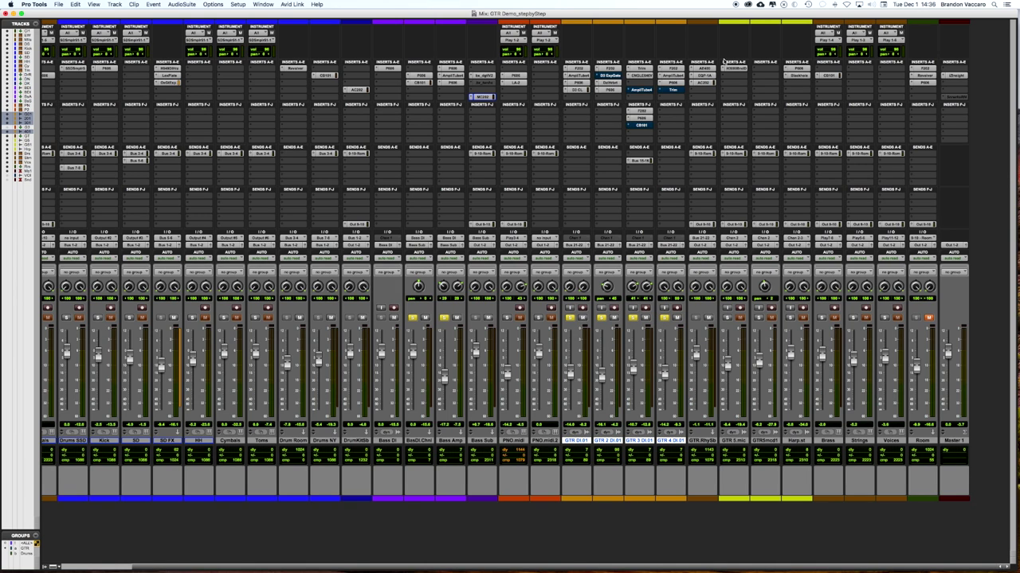
Step: Select GTR Rhy Sub and view its AE400 active equalizer before closing the plug-in window
{"action": "left_click", "coordinate": [711, 441]}
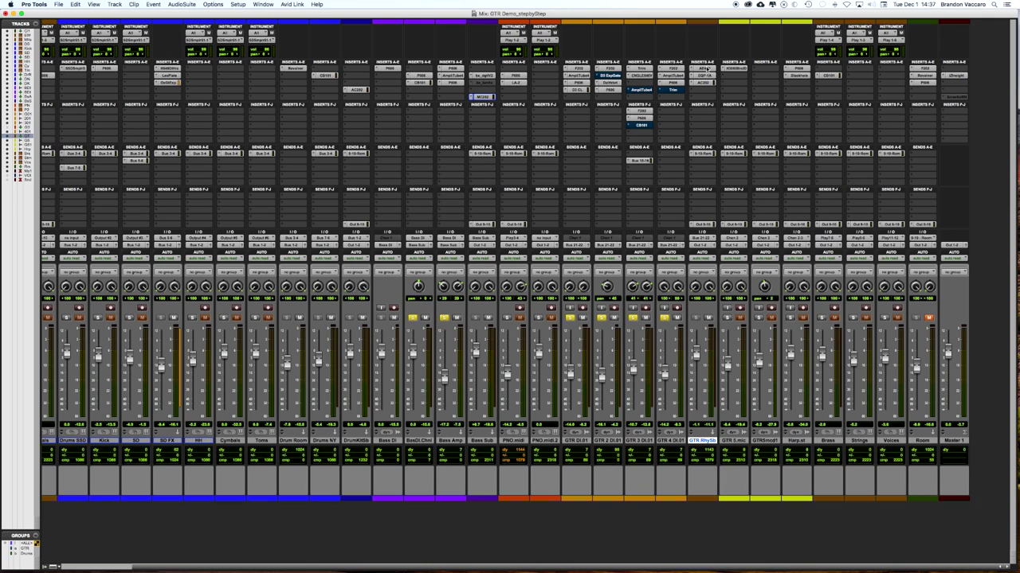
{"action": "left_click", "coordinate": [706, 70]}
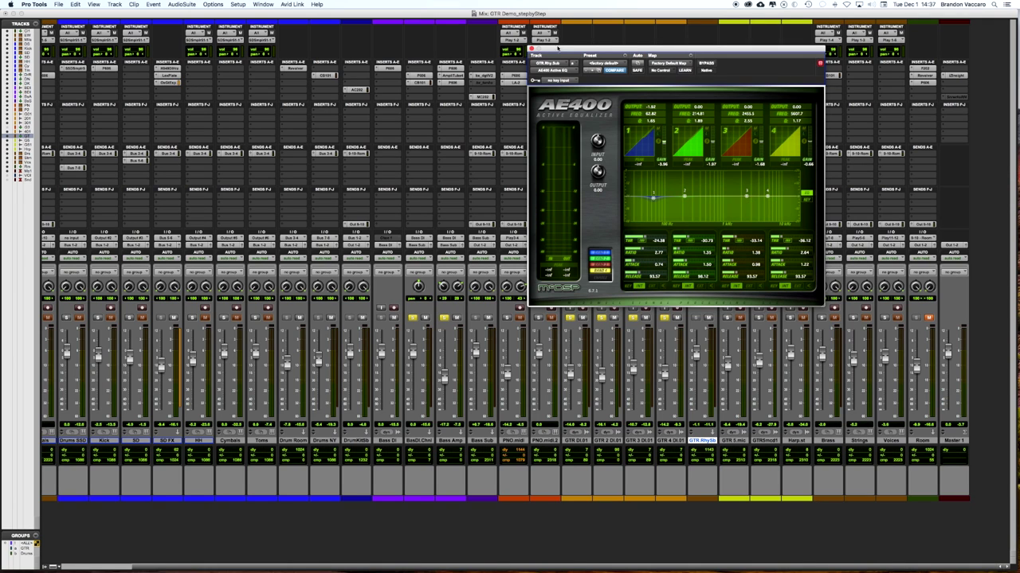
{"action": "left_click_drag", "start_coordinate": [557, 51], "coordinate": [514, 56]}
{"action": "left_click", "coordinate": [489, 55]}
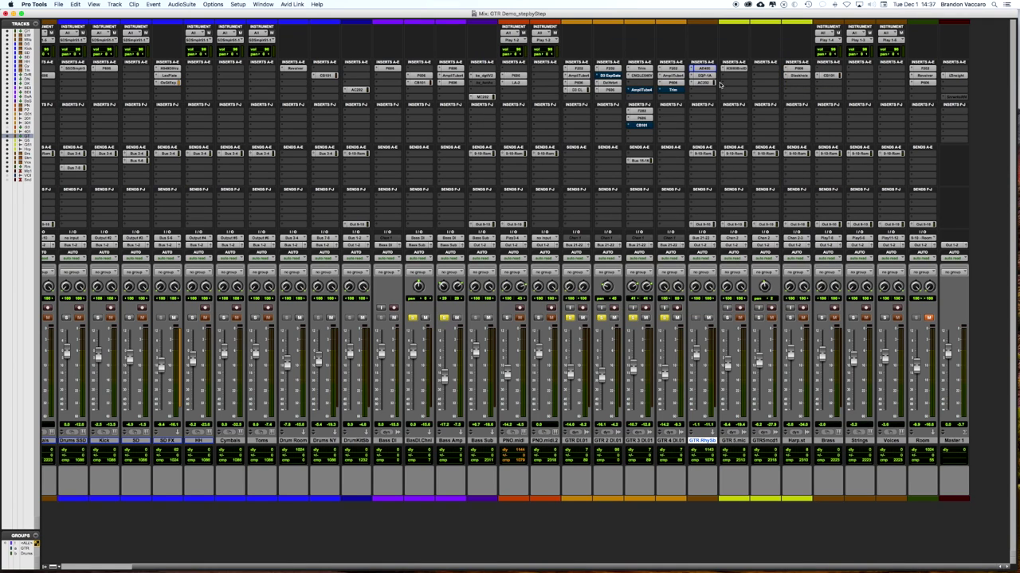
Step: Open the Pultec EQP-1A on GTR Rhy Sub and move its window clear of the insert slots and solo controls
{"action": "left_click", "coordinate": [705, 75]}
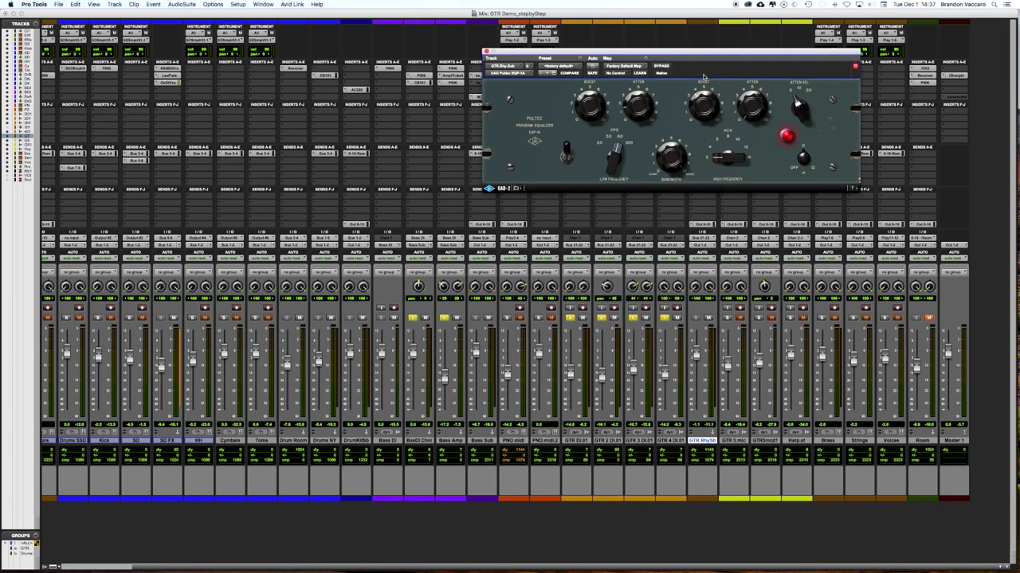
{"action": "left_click_drag", "start_coordinate": [570, 54], "coordinate": [518, 171]}
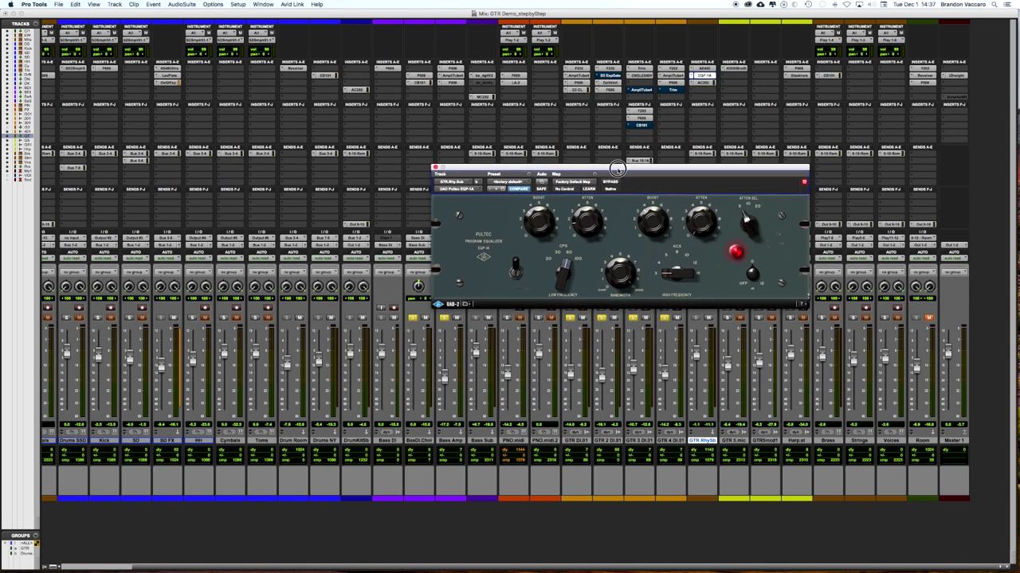
{"action": "left_click_drag", "start_coordinate": [618, 171], "coordinate": [622, 155]}
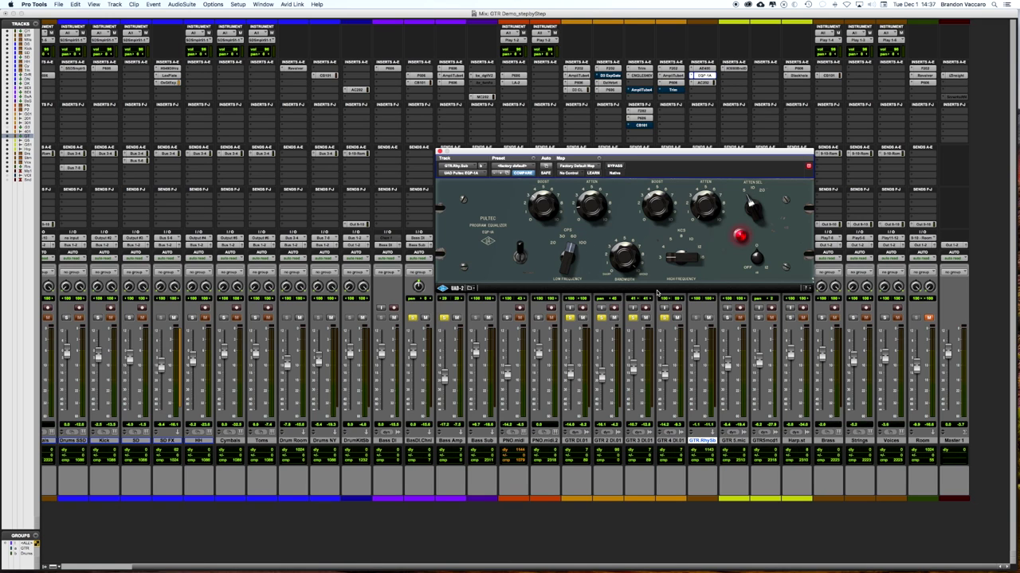
Step: Clear the bass solos, leave only the four GTR DI channels soloed, and start playback
{"action": "left_click", "coordinate": [666, 318], "text": "super"}
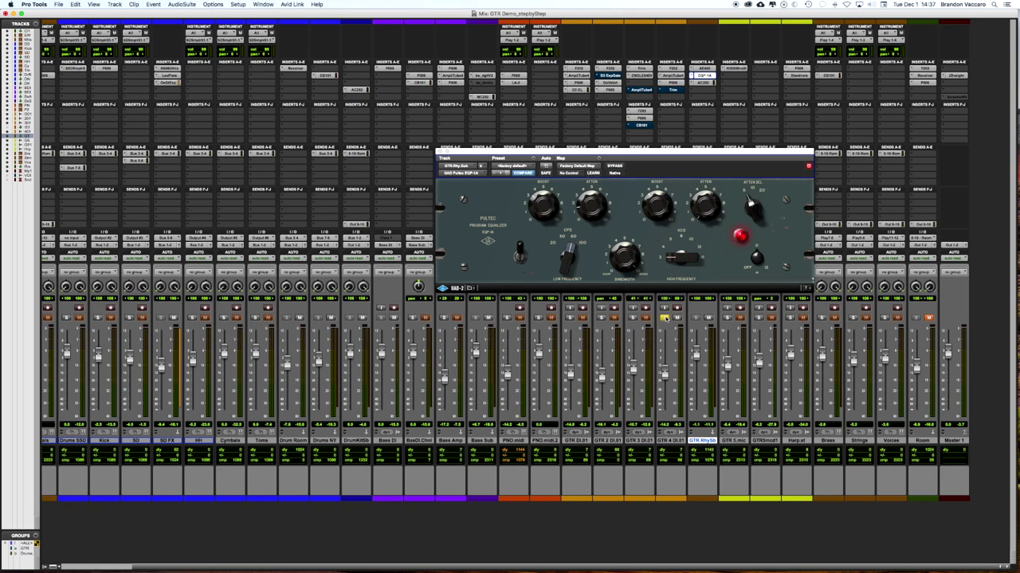
{"action": "left_click", "coordinate": [631, 318]}
{"action": "left_click", "coordinate": [601, 318]}
{"action": "left_click", "coordinate": [570, 318]}
{"action": "key", "text": "space"}
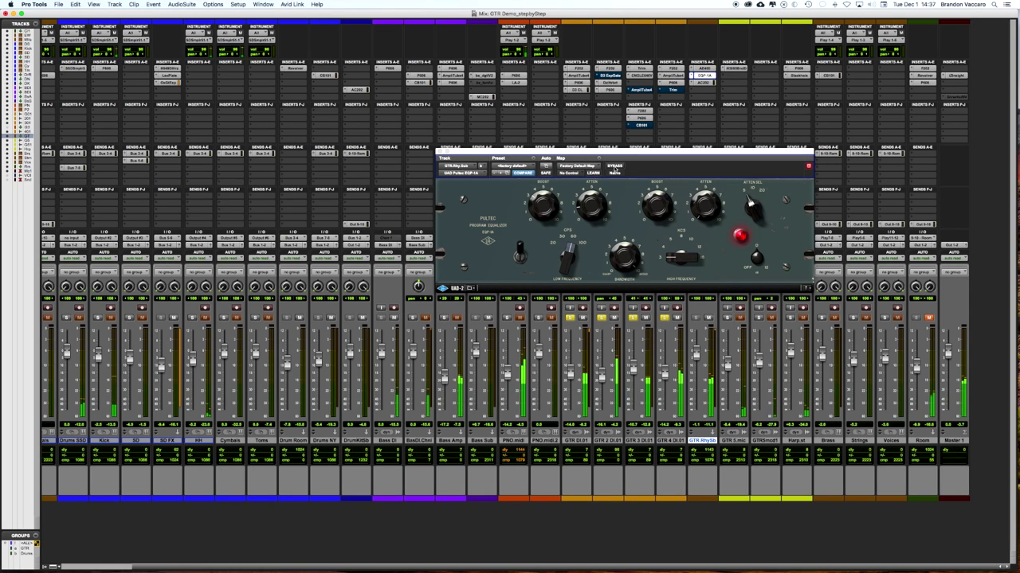
Step: Compare GTR Rhy Sub with its EQP-1A bypassed and active, leave it active, and view its settings once more before closing
{"action": "left_click", "coordinate": [614, 166]}
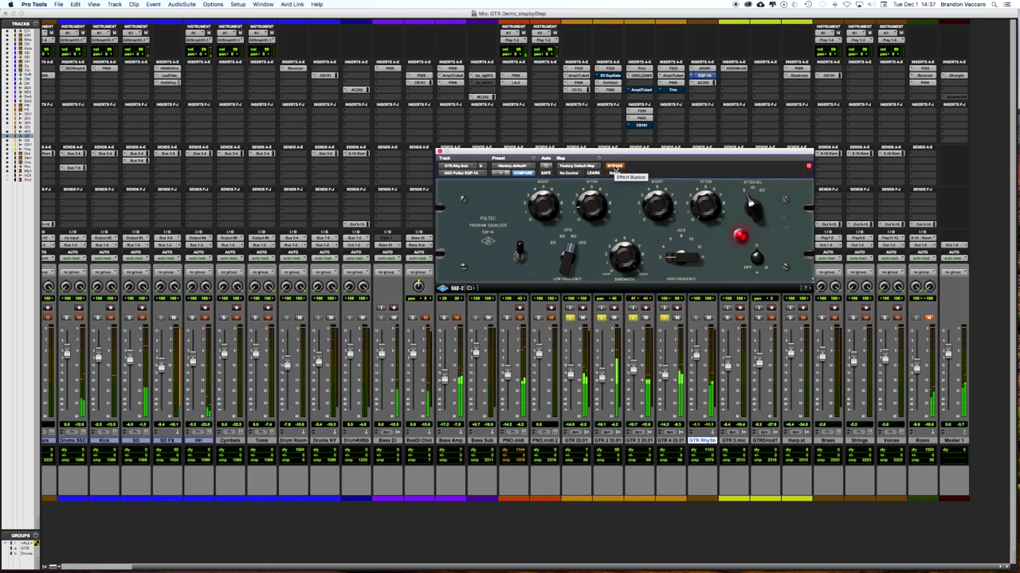
{"action": "left_click", "coordinate": [614, 166]}
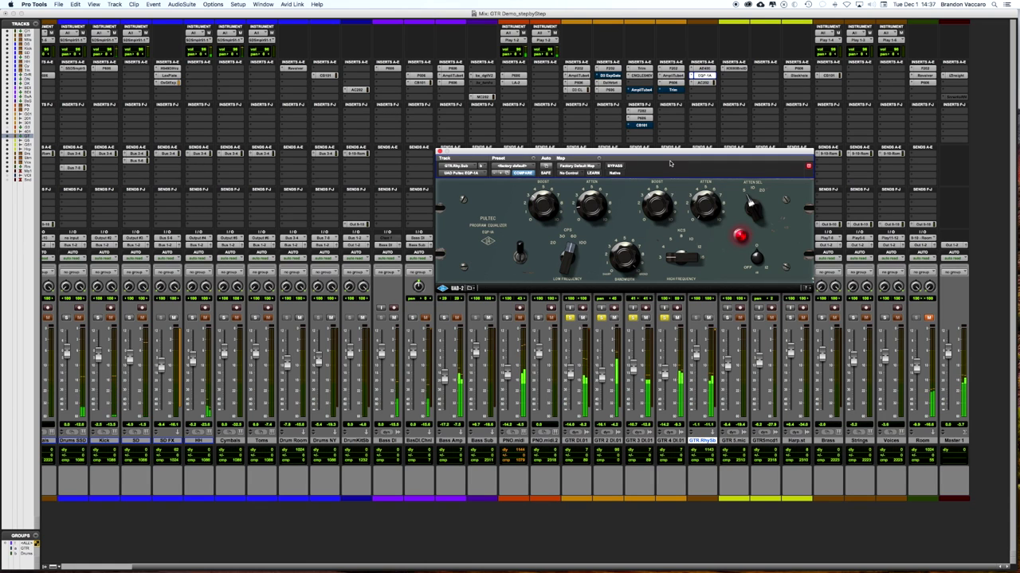
{"action": "key", "text": "super+w"}
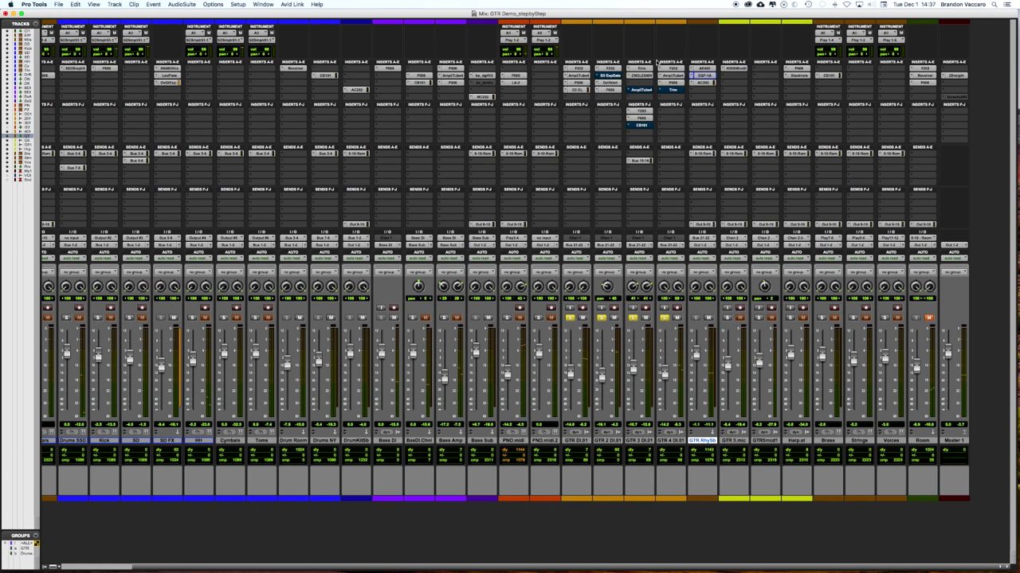
{"action": "left_click", "coordinate": [700, 75]}
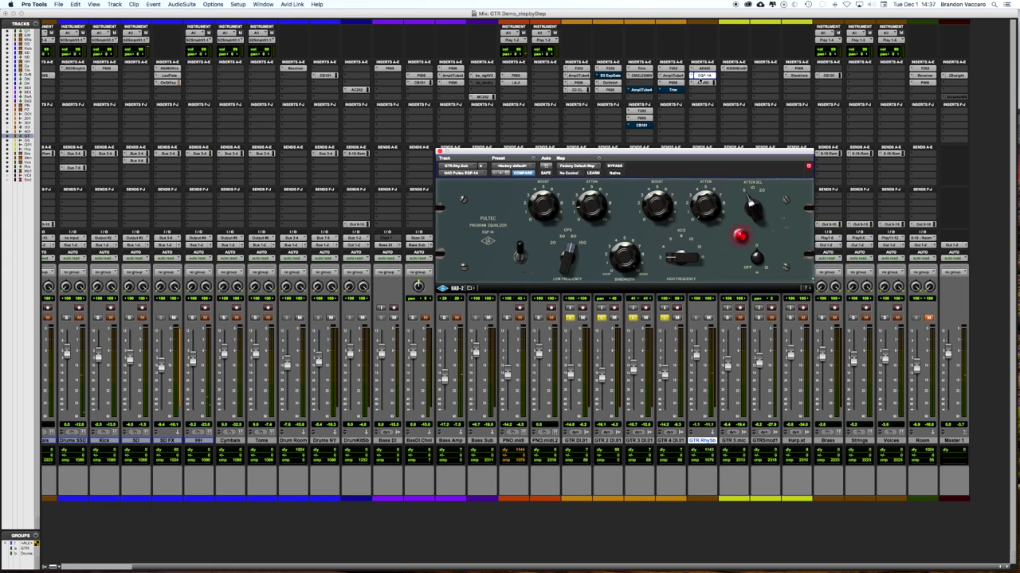
{"action": "left_click", "coordinate": [440, 151]}
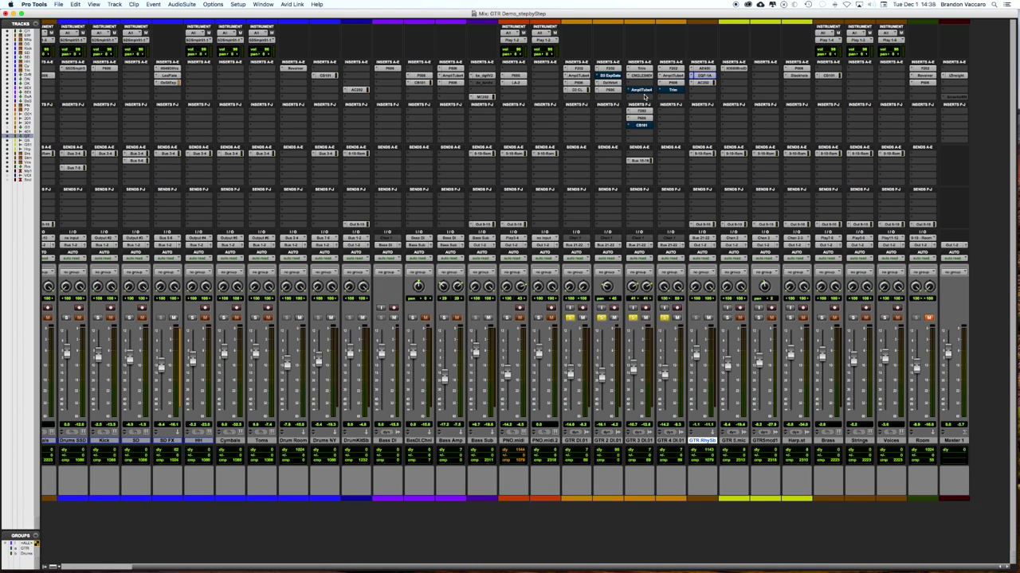
Step: View the EQP-1A and Analog Channel AC202 settings on GTR Rhy Sub, closing each plug-in window after inspection
{"action": "left_click", "coordinate": [712, 77]}
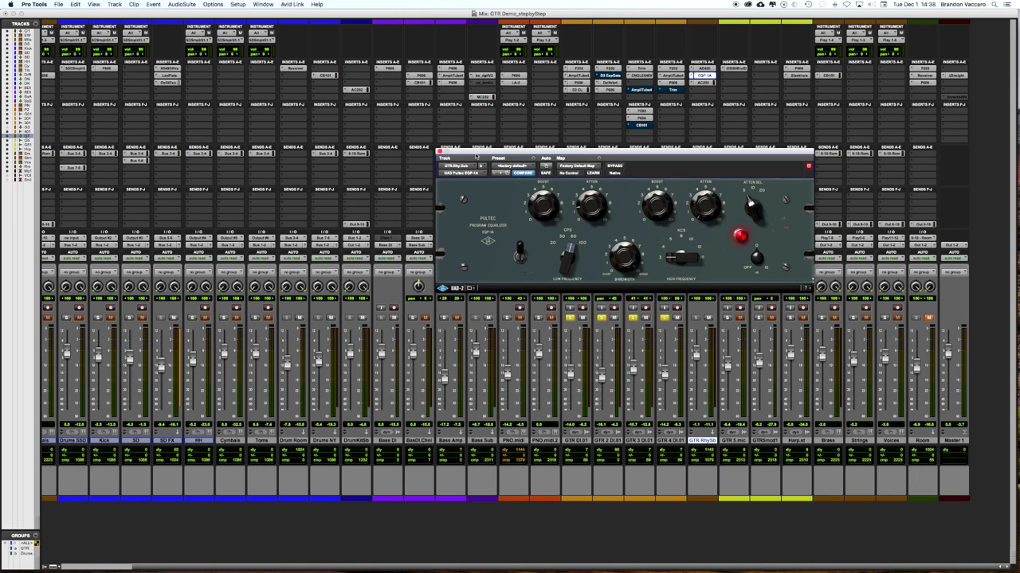
{"action": "left_click", "coordinate": [440, 152]}
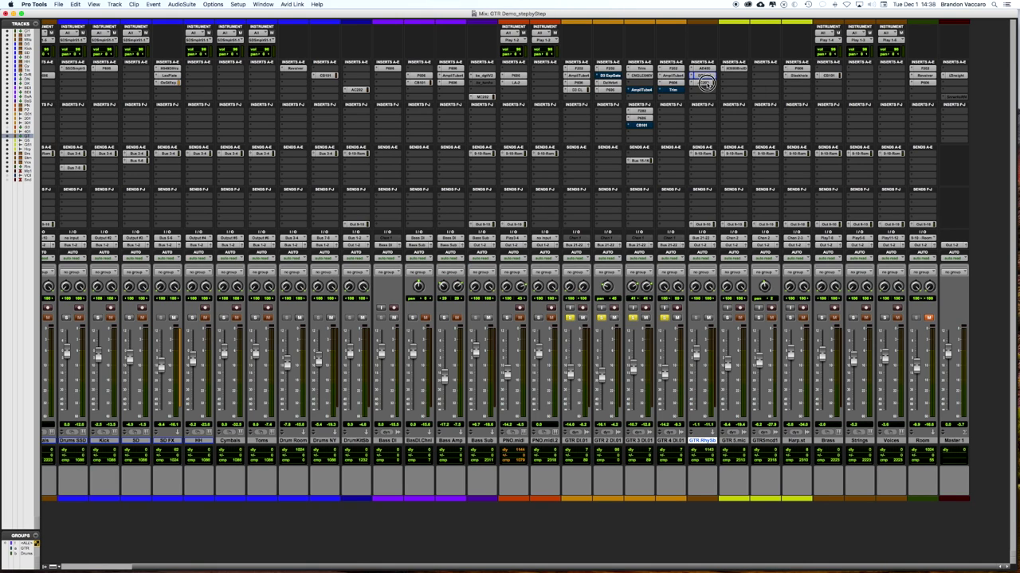
{"action": "left_click", "coordinate": [705, 82]}
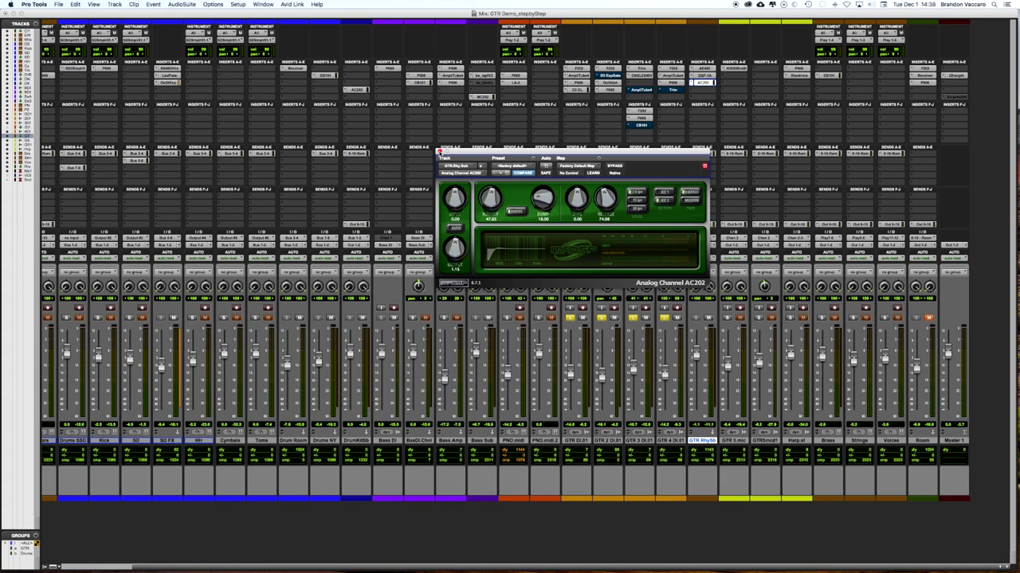
{"action": "left_click", "coordinate": [439, 151]}
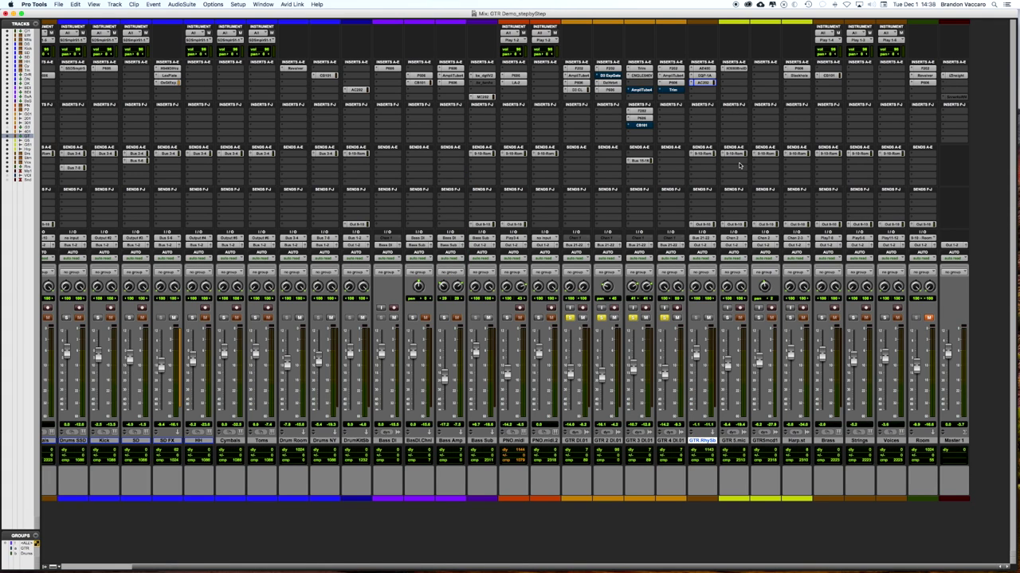
Step: Clear the solos on the four GTR DI channels and solo only the PNO.midi channel
{"action": "left_click", "coordinate": [569, 317]}
{"action": "left_click", "coordinate": [600, 318]}
{"action": "left_click", "coordinate": [633, 318]}
{"action": "left_click", "coordinate": [664, 317]}
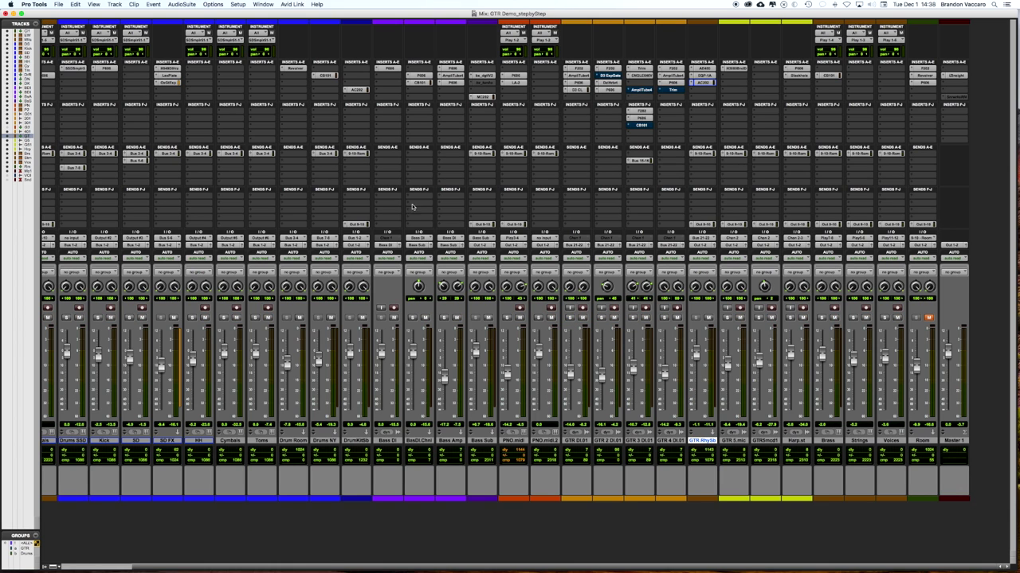
{"action": "scroll", "coordinate": [381, 187], "scroll_direction": "left", "scroll_amount": 3}
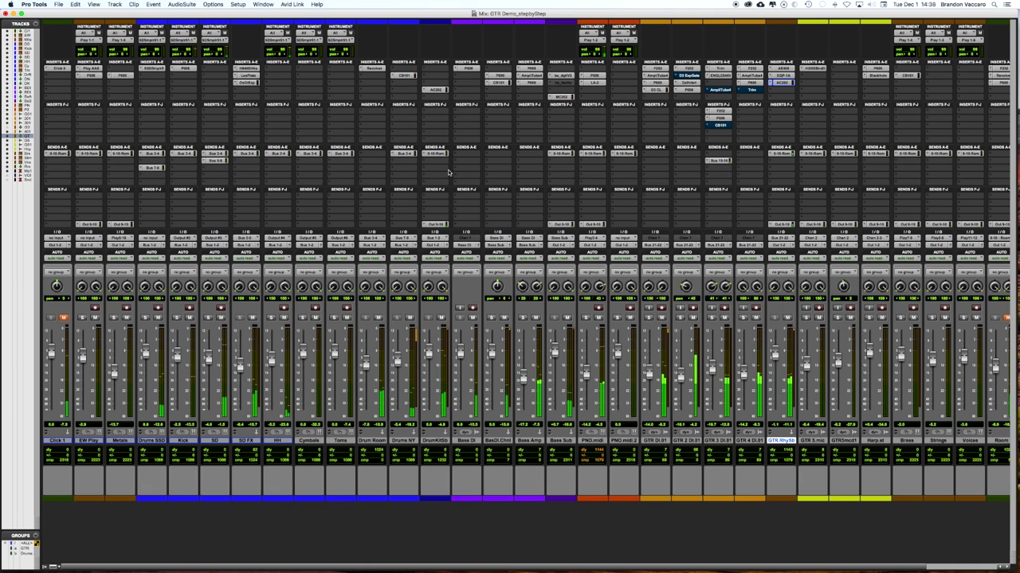
{"action": "left_click", "coordinate": [585, 318]}
{"action": "scroll", "coordinate": [598, 119], "scroll_direction": "right", "scroll_amount": 3}
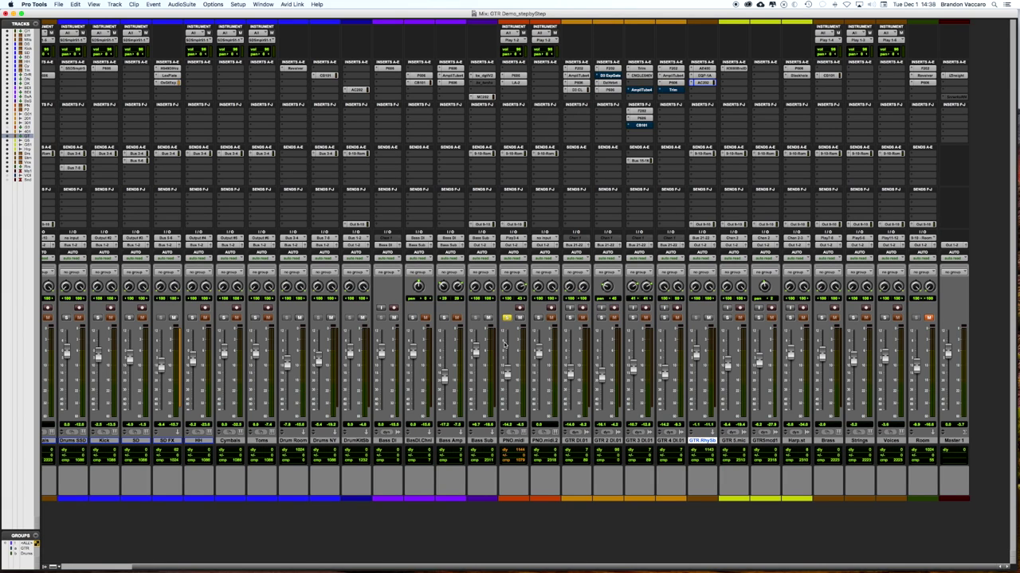
Step: Open the FilterBank P606 EQ on PNO.midi, compare it bypassed and active, leave it active, and close its window
{"action": "left_click", "coordinate": [514, 79]}
{"action": "left_click_drag", "start_coordinate": [463, 156], "coordinate": [163, 123]}
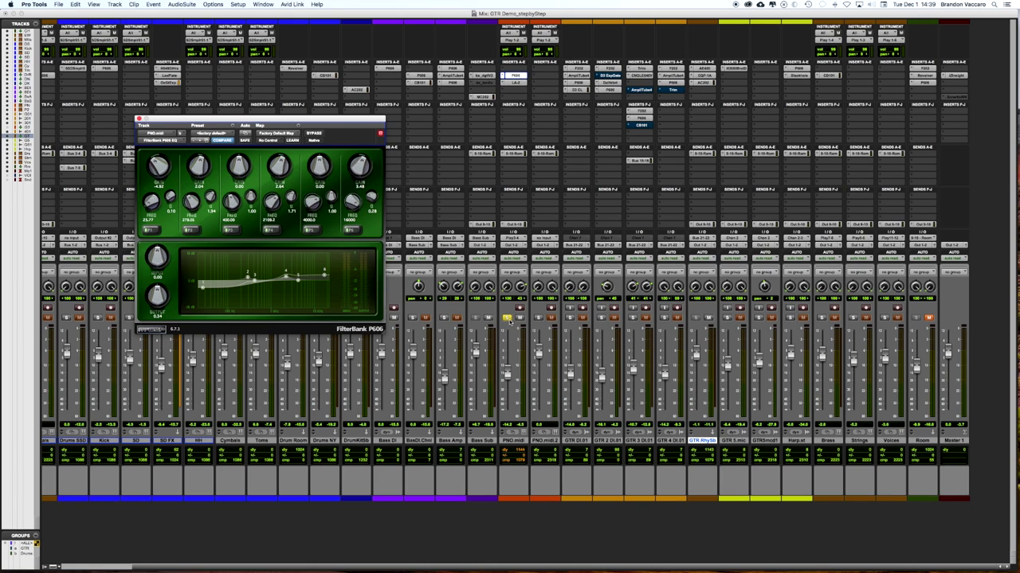
{"action": "left_click", "coordinate": [314, 133]}
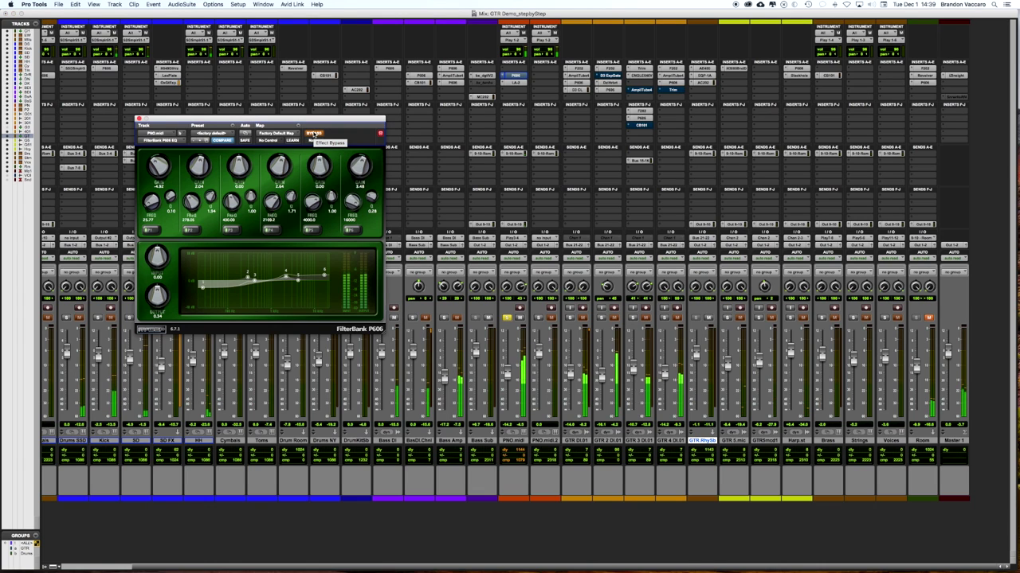
{"action": "left_click", "coordinate": [315, 133]}
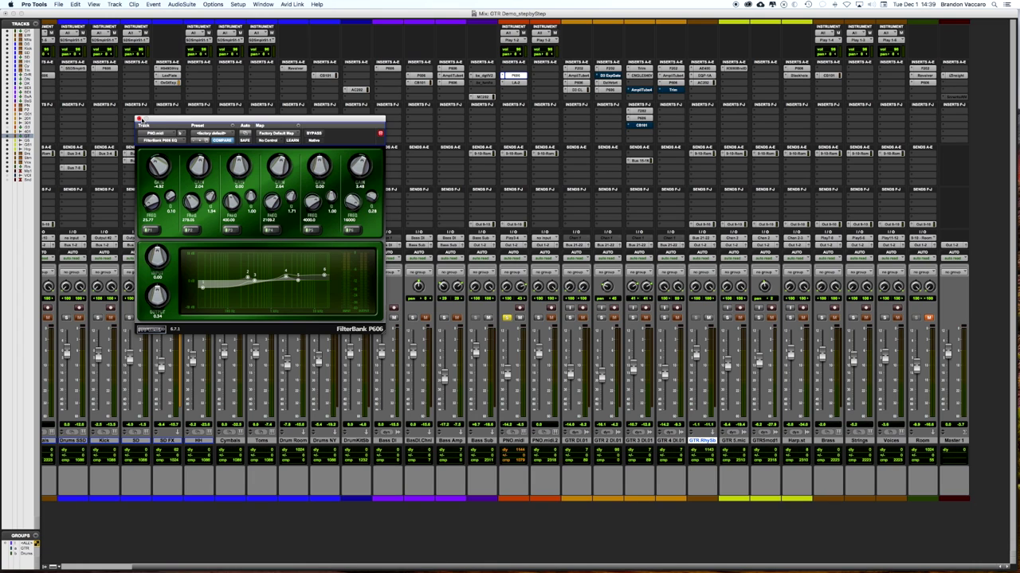
{"action": "left_click", "coordinate": [140, 119]}
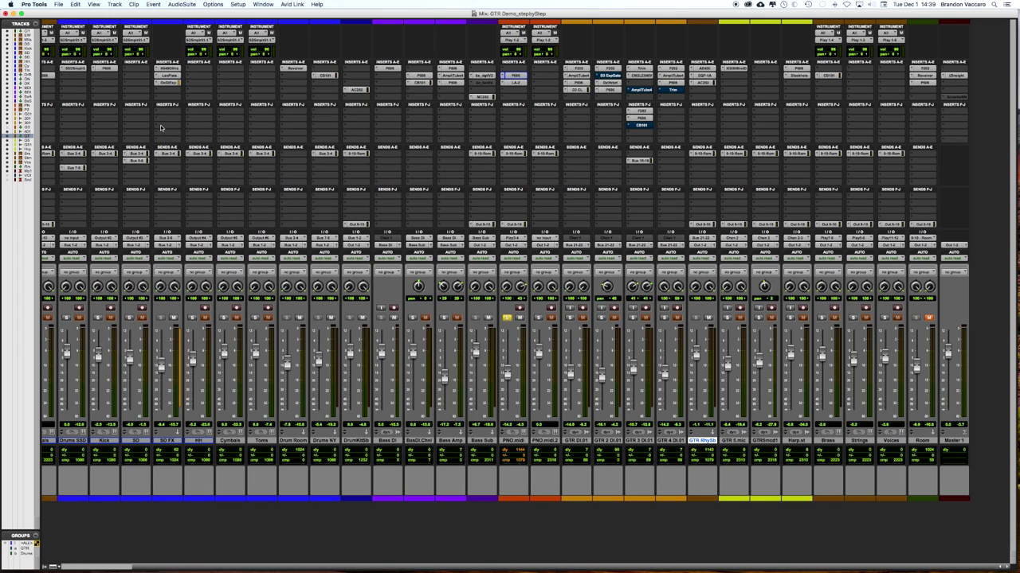
Step: Solo the four GTR DI channels, Bass Amp and Bass DI Channel alongside PNO.midi, and start playback
{"action": "left_click", "coordinate": [571, 318]}
{"action": "left_click", "coordinate": [600, 318]}
{"action": "left_click", "coordinate": [633, 318]}
{"action": "left_click", "coordinate": [663, 318]}
{"action": "left_click", "coordinate": [445, 318]}
{"action": "left_click", "coordinate": [413, 318]}
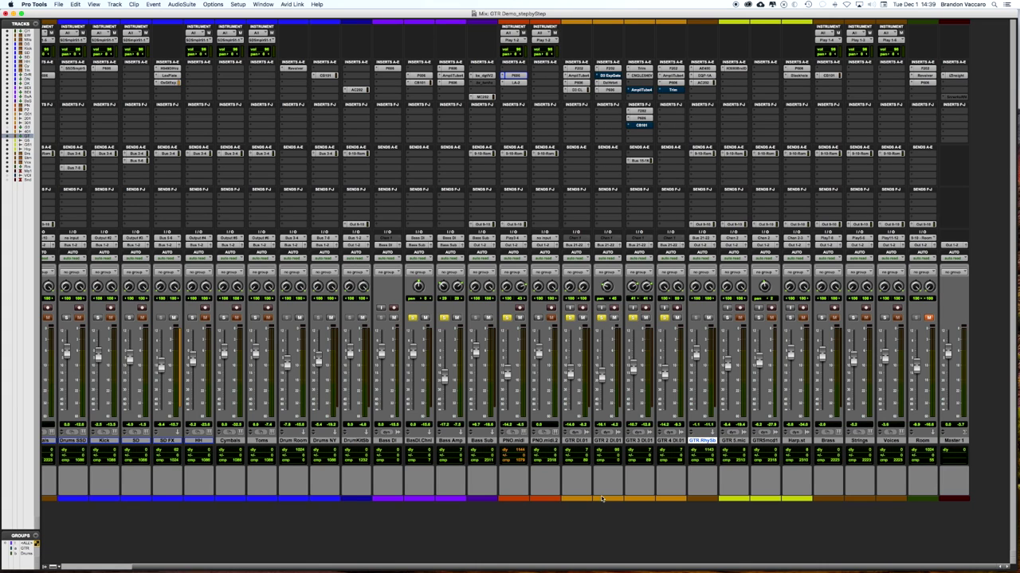
{"action": "key", "text": "space"}
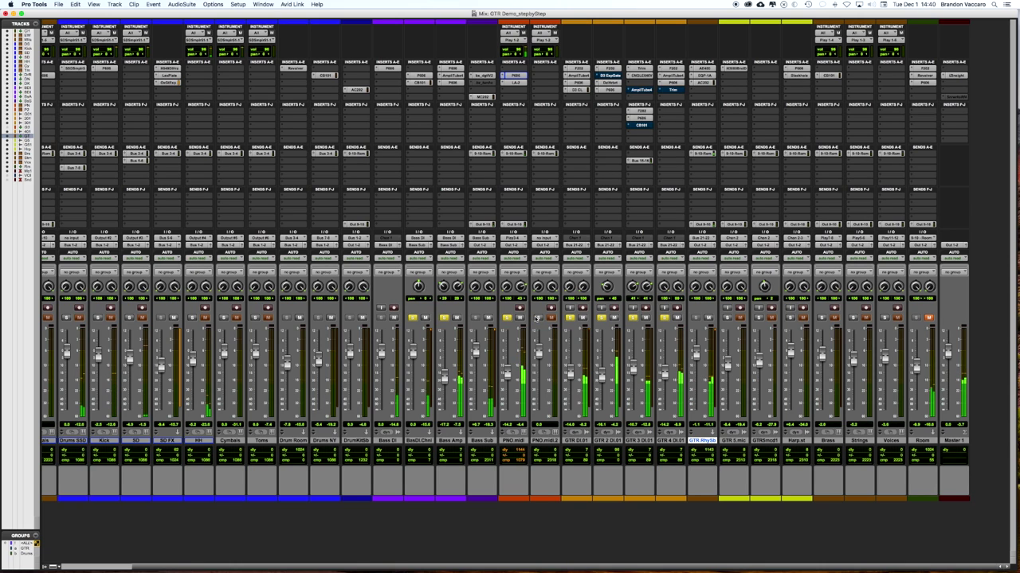
Step: Clear all solos and view the track arrangement in the Edit window before returning to the Mix window
{"action": "left_click", "coordinate": [508, 318]}
{"action": "left_click", "coordinate": [507, 318], "text": "alt"}
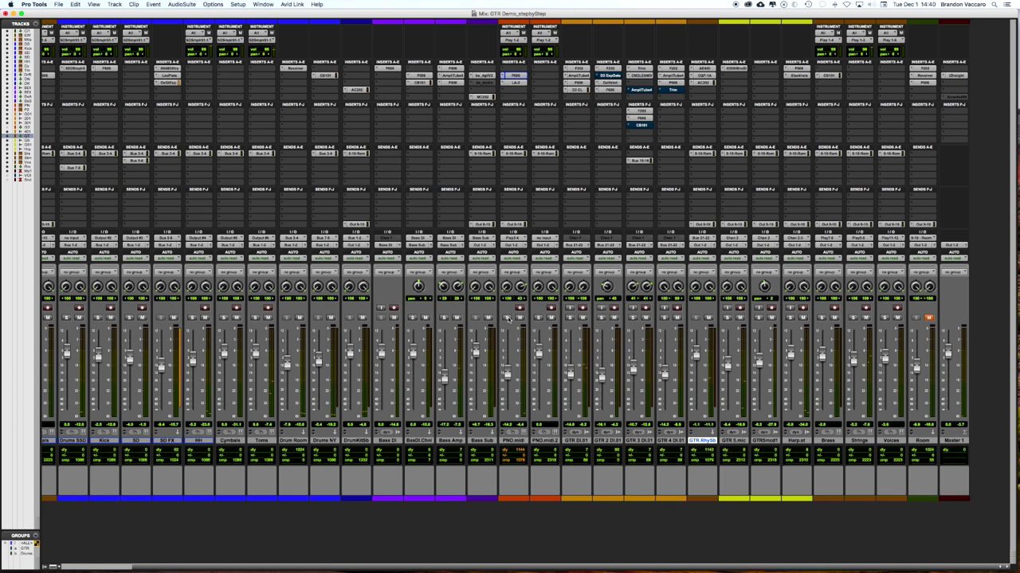
{"action": "key", "text": "super+equal"}
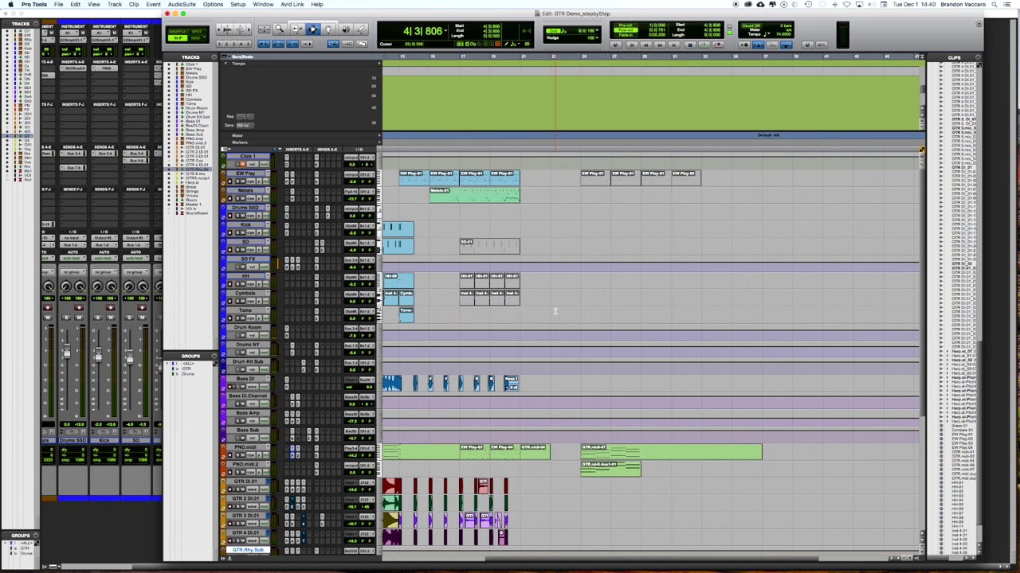
{"action": "scroll", "coordinate": [552, 310], "scroll_direction": "down", "scroll_amount": 3}
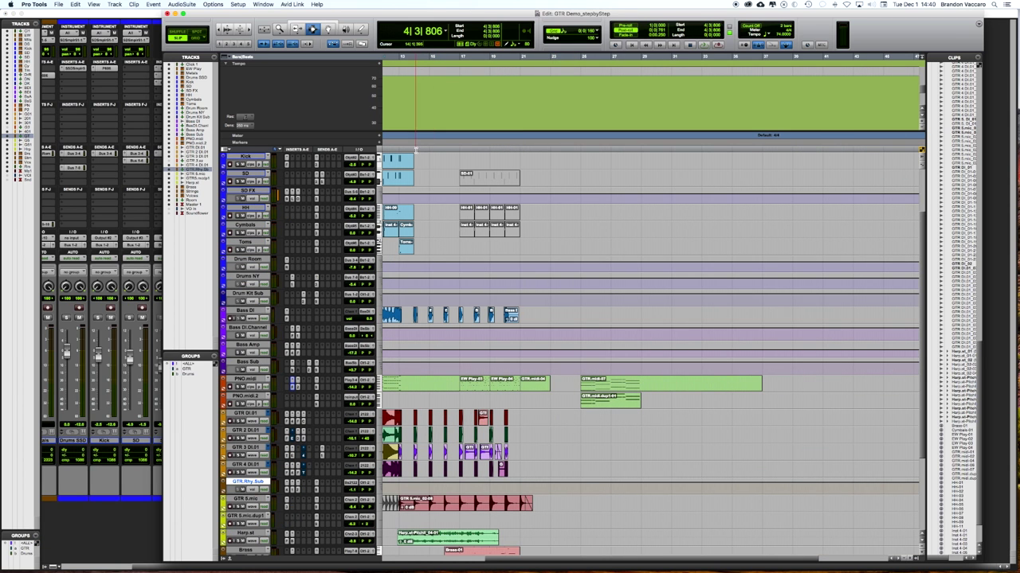
{"action": "key", "text": "super+equal"}
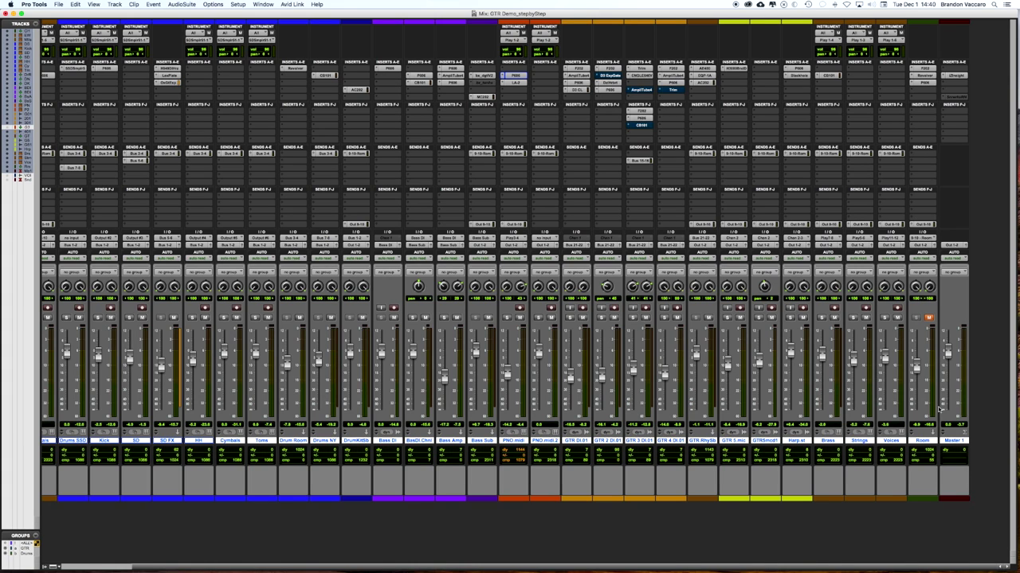
Step: Unmute and select the Room channel, then view its Revolver reverb settings and close the plug-in window
{"action": "left_click", "coordinate": [929, 317]}
{"action": "left_click", "coordinate": [922, 442]}
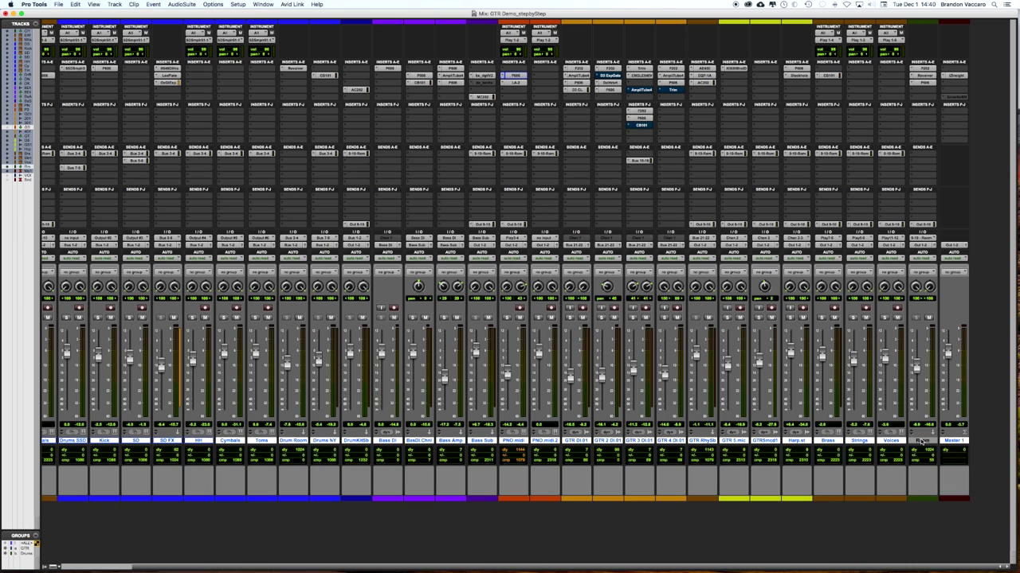
{"action": "left_click", "coordinate": [925, 76]}
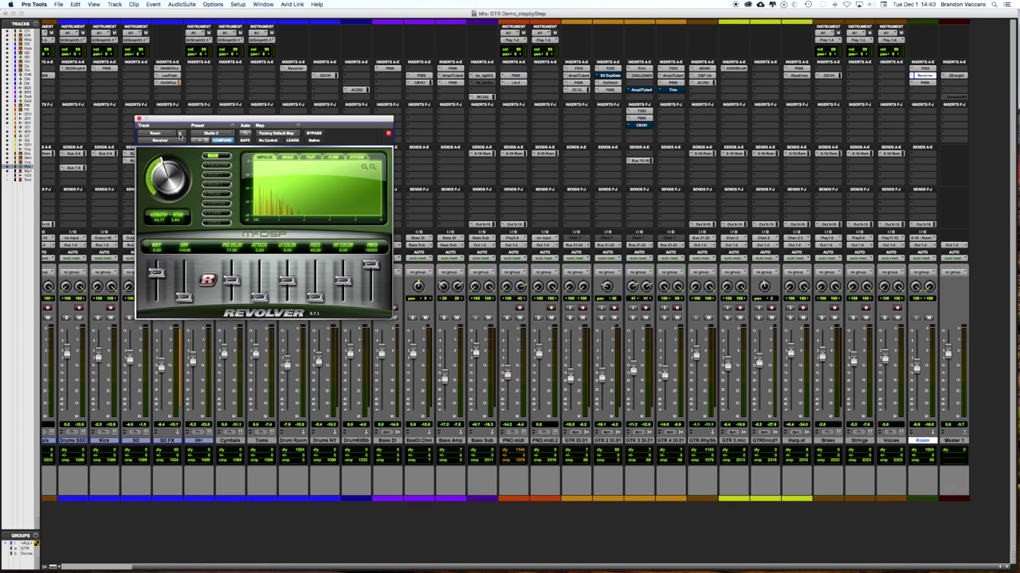
{"action": "left_click_drag", "start_coordinate": [187, 118], "coordinate": [383, 98]}
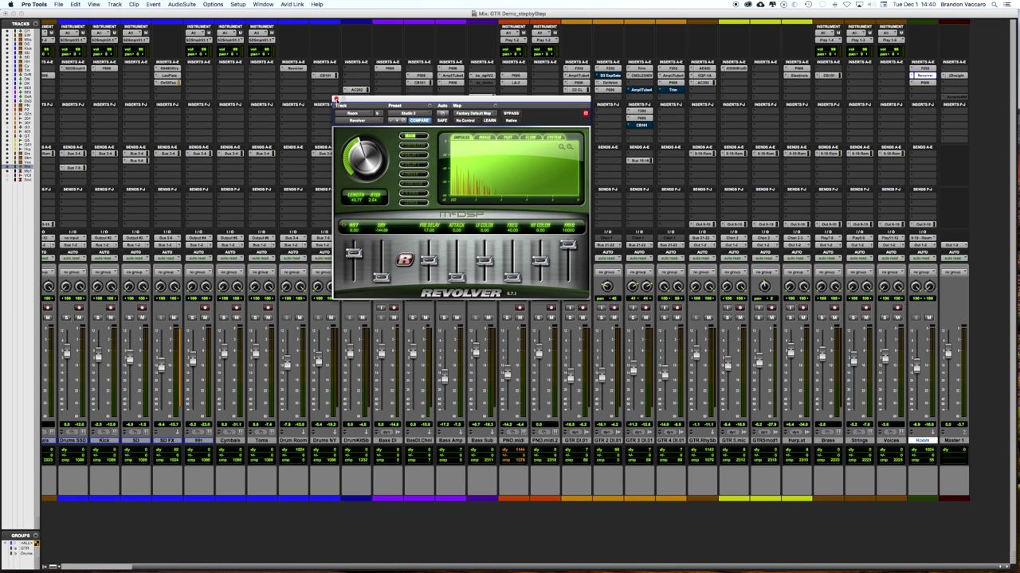
{"action": "left_click", "coordinate": [336, 99]}
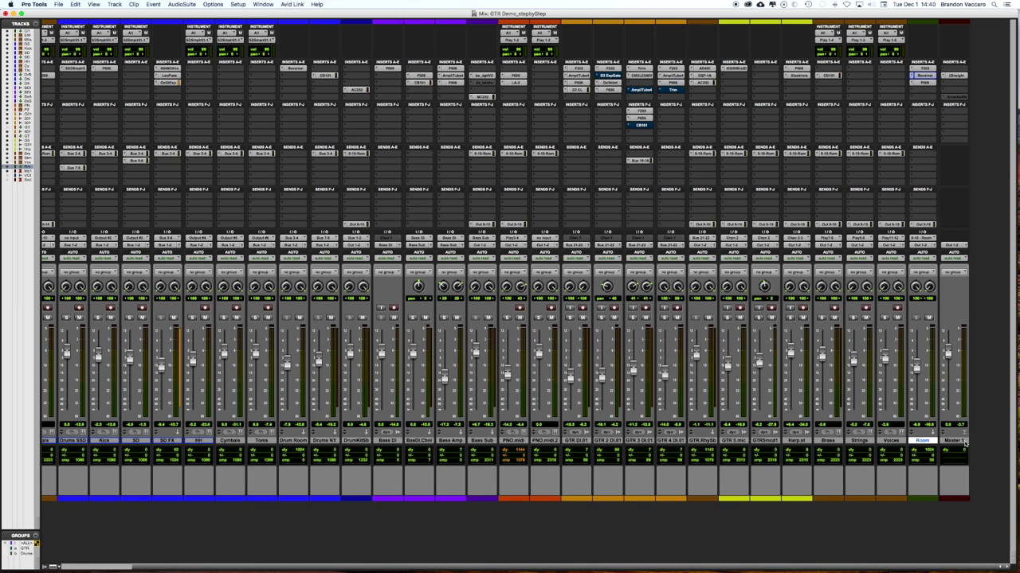
Step: Solo the four GTR DI channels, then reduce the solos to GTR DI.01 alone
{"action": "scroll", "coordinate": [723, 424], "scroll_direction": "left", "scroll_amount": 3}
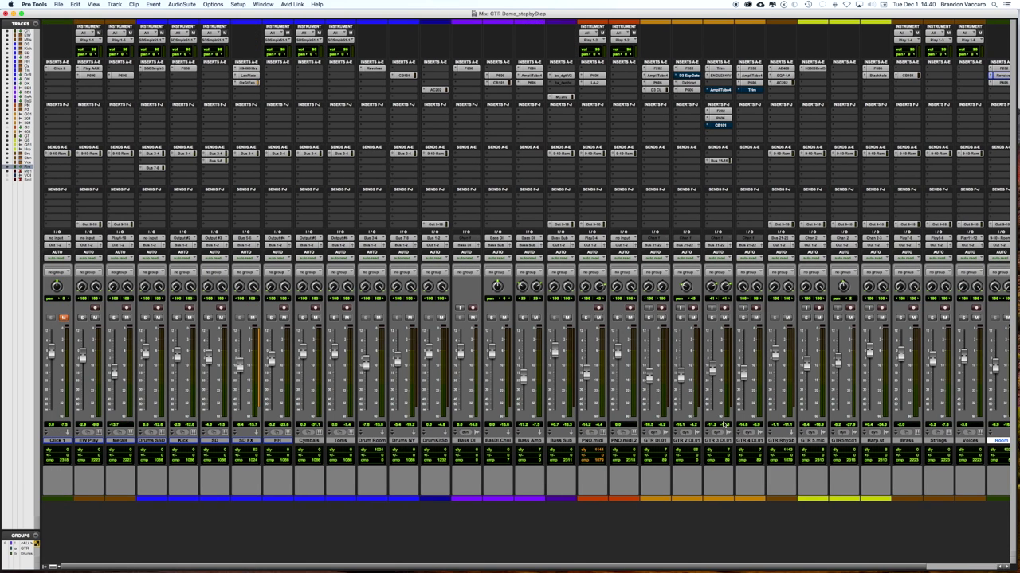
{"action": "scroll", "coordinate": [723, 424], "scroll_direction": "right", "scroll_amount": 3}
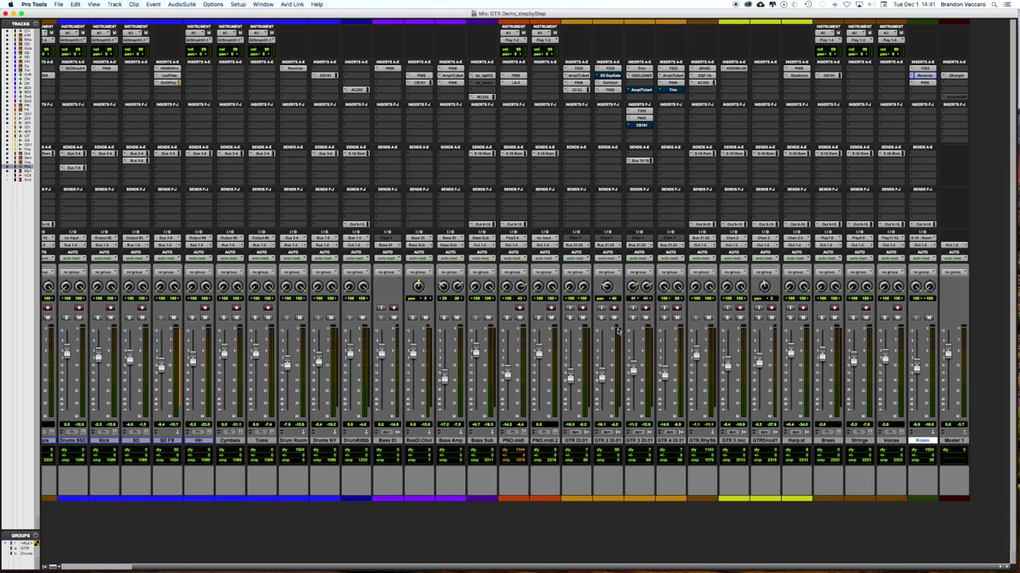
{"action": "left_click", "coordinate": [570, 318]}
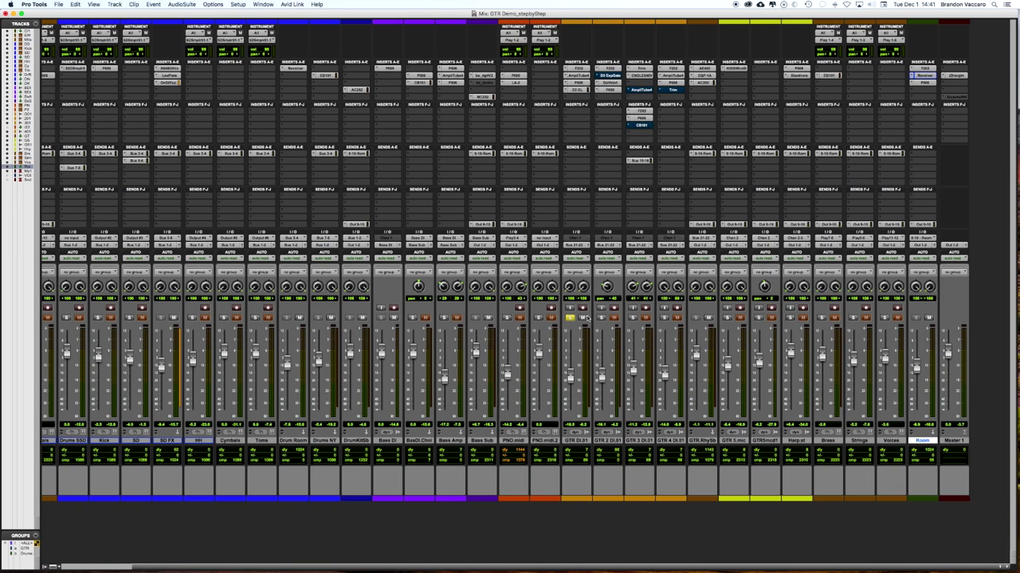
{"action": "left_click", "coordinate": [601, 318]}
{"action": "left_click", "coordinate": [632, 318]}
{"action": "left_click", "coordinate": [665, 318]}
{"action": "left_click", "coordinate": [571, 318]}
{"action": "left_click", "coordinate": [570, 318], "text": "super"}
Step: Layer GTR 2, GTR 3 and GTR 4 DI onto GTR DI.01 one solo at a time during playback, then clear the solos
{"action": "key", "text": "super+equal"}
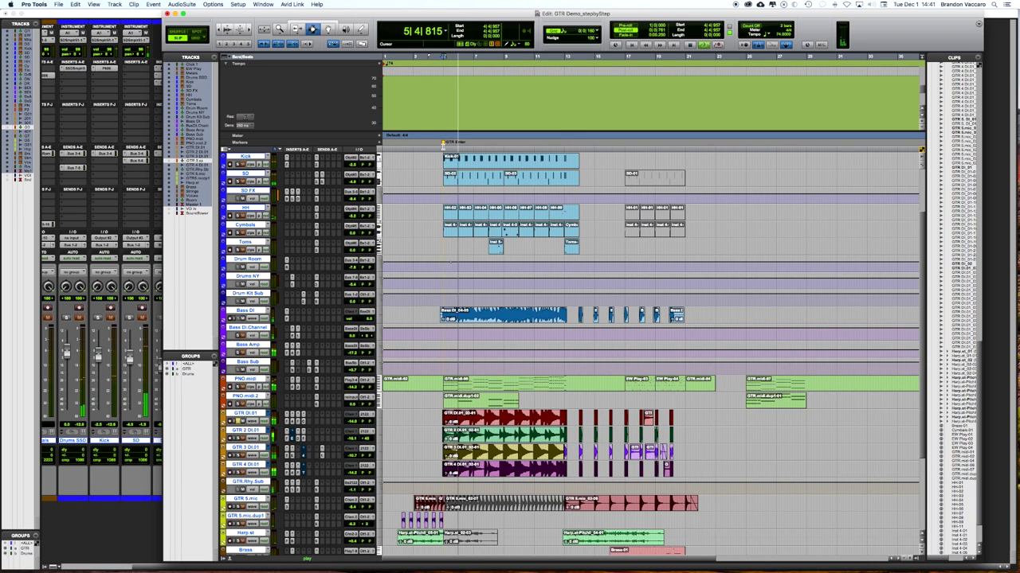
{"action": "key", "text": "super+equal"}
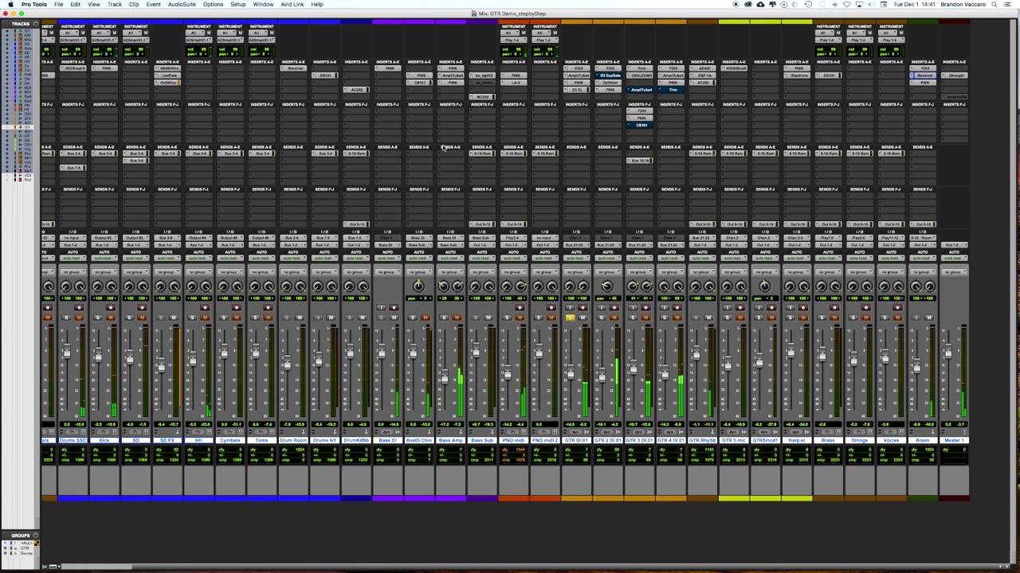
{"action": "left_click", "coordinate": [600, 318]}
{"action": "left_click", "coordinate": [632, 317]}
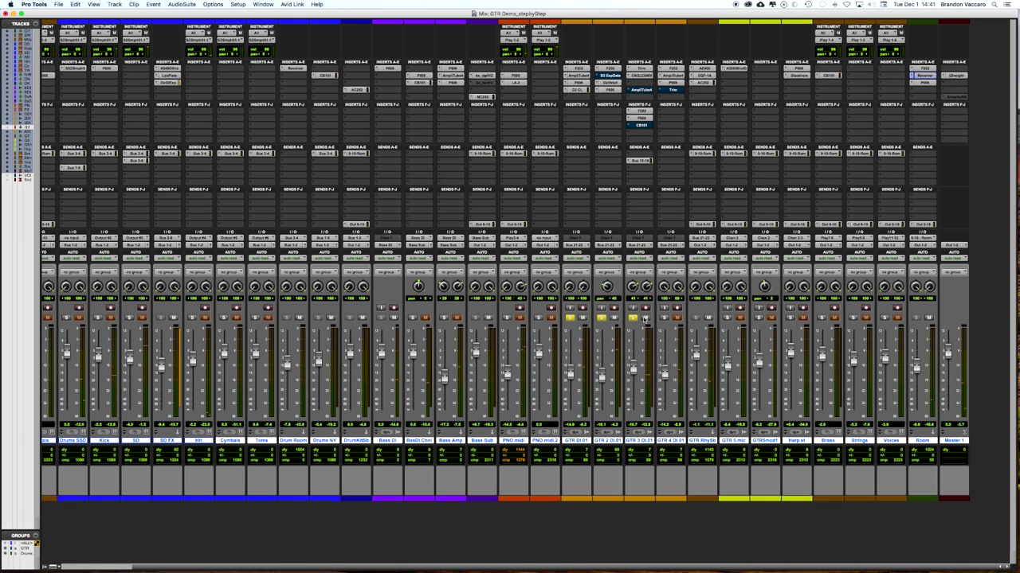
{"action": "left_click", "coordinate": [664, 318]}
{"action": "left_click", "coordinate": [570, 318], "text": "super"}
{"action": "left_click", "coordinate": [569, 318]}
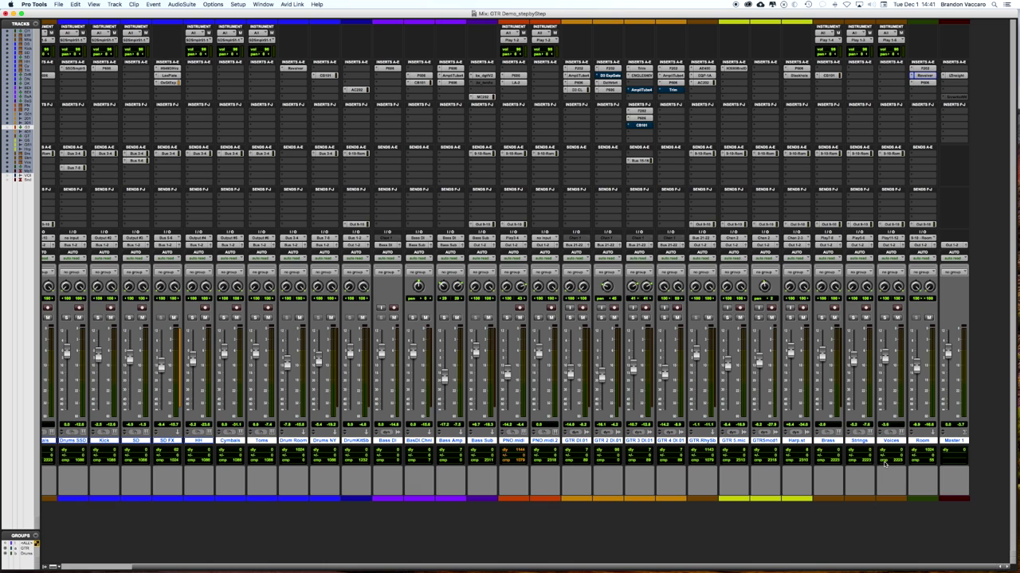
Step: Show the arrangement in the Edit window, play the full mix from just before bar 5 past bar 14, and stop
{"action": "scroll", "coordinate": [884, 464], "scroll_direction": "left", "scroll_amount": 3}
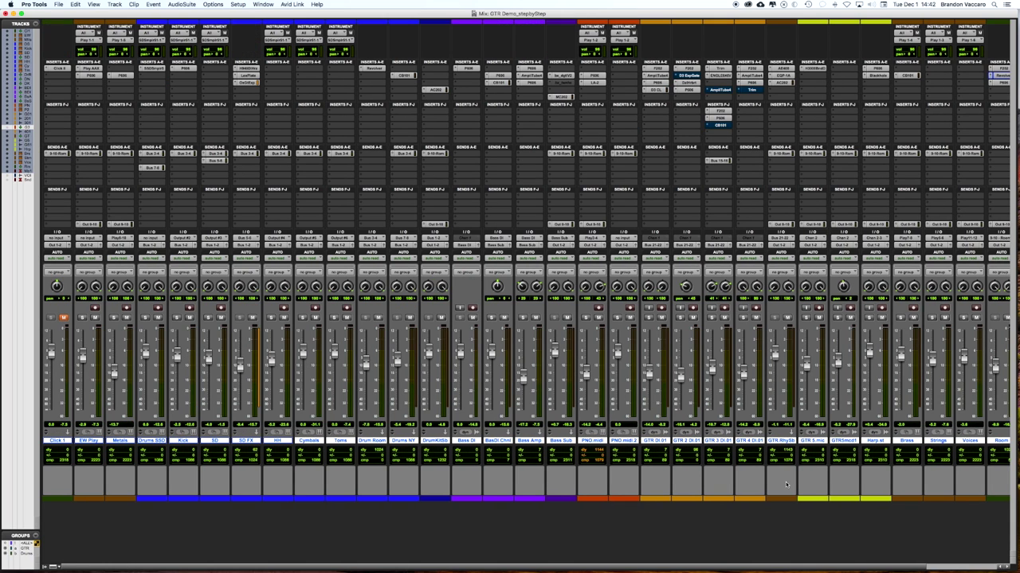
{"action": "scroll", "coordinate": [786, 484], "scroll_direction": "right", "scroll_amount": 3}
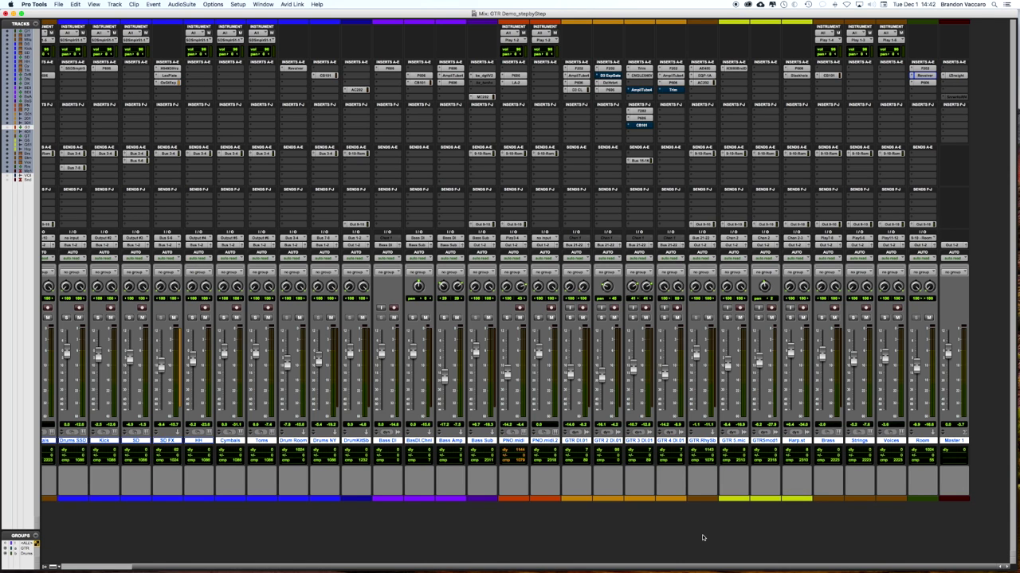
{"action": "key", "text": "super+equal"}
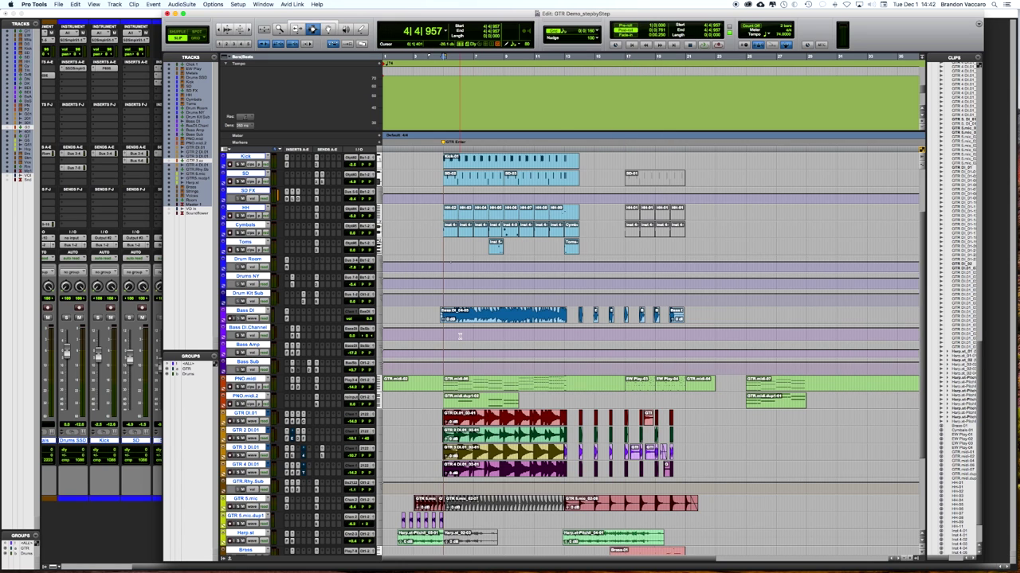
{"action": "scroll", "coordinate": [467, 344], "scroll_direction": "down", "scroll_amount": 3}
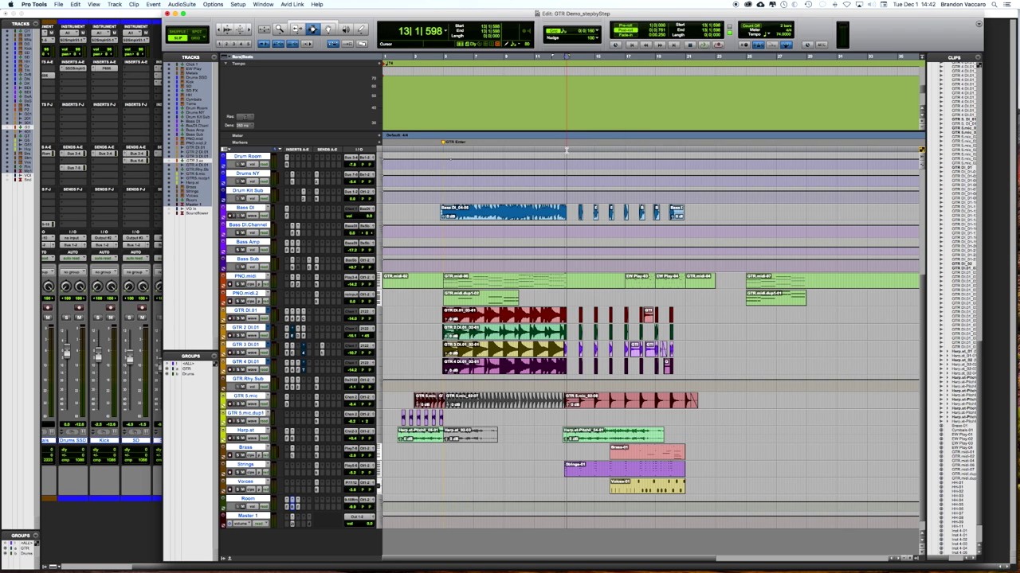
{"action": "scroll", "coordinate": [490, 155], "scroll_direction": "up", "scroll_amount": 2}
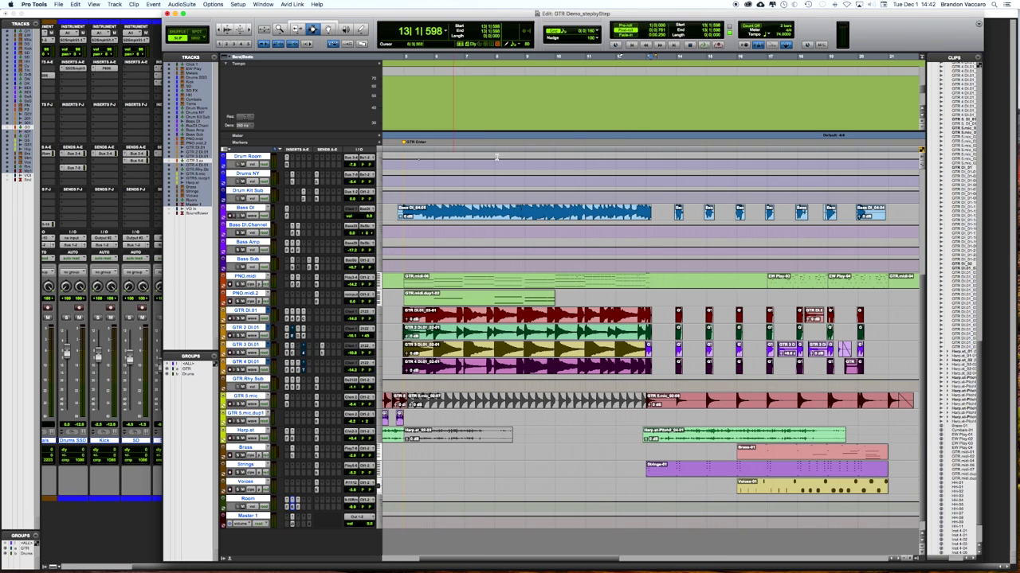
{"action": "left_click", "coordinate": [396, 150]}
{"action": "key", "text": "space"}
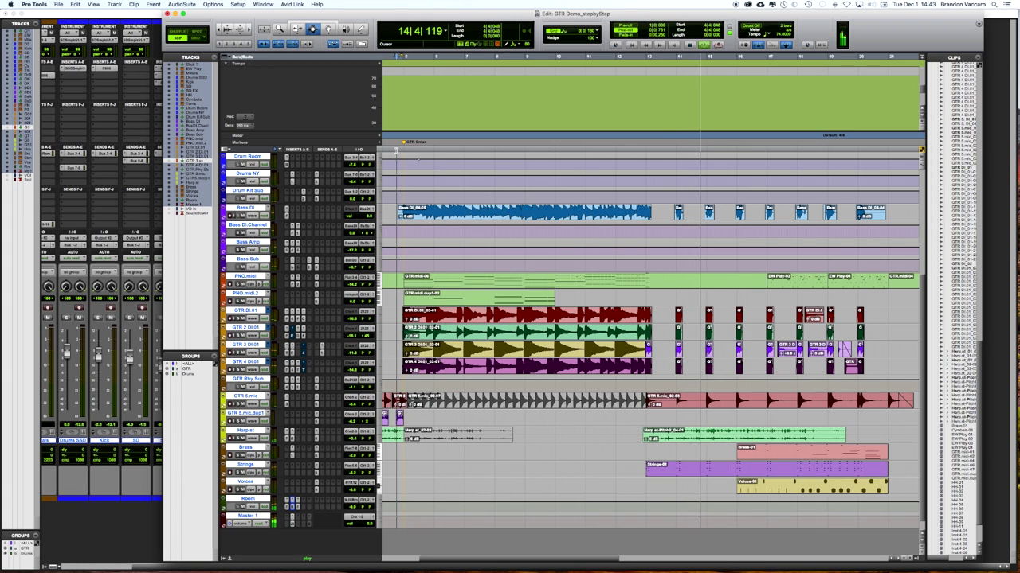
{"action": "key", "text": "space"}
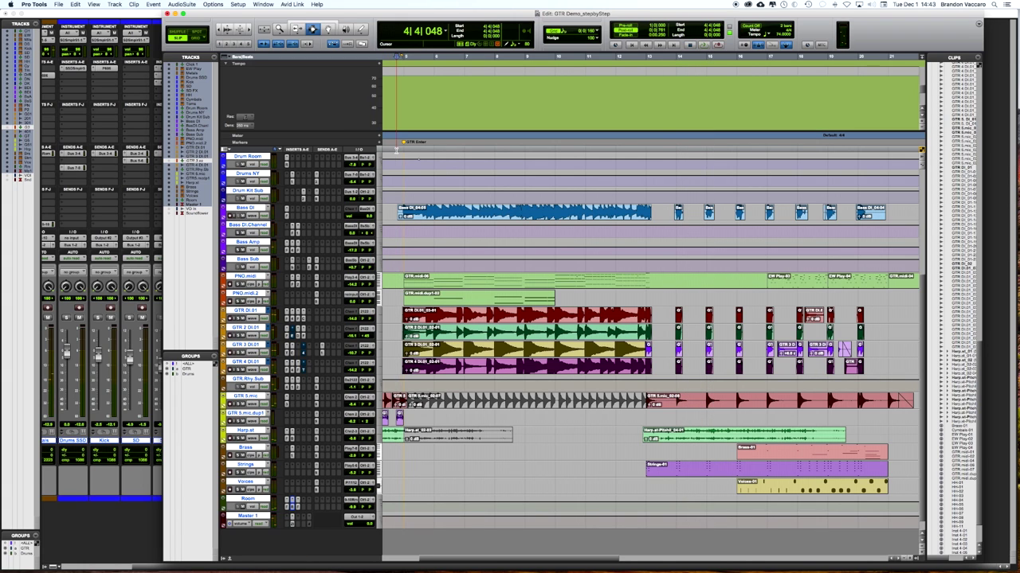
Step: Show the arrangement in the Edit window from bar 1 to about bar 35, starting at the Click 1 track
{"action": "key", "text": "super+equal"}
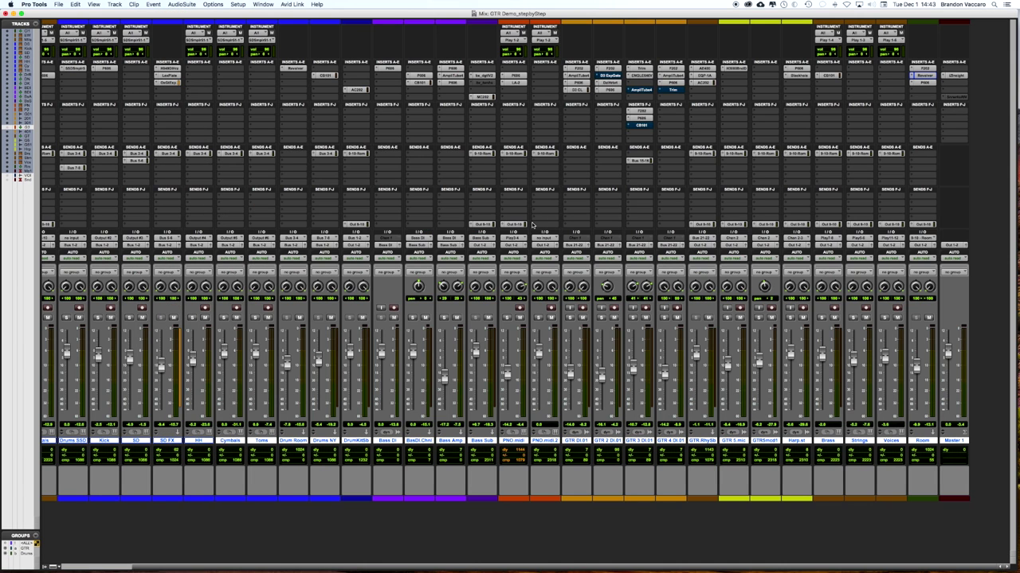
{"action": "key", "text": "super+equal"}
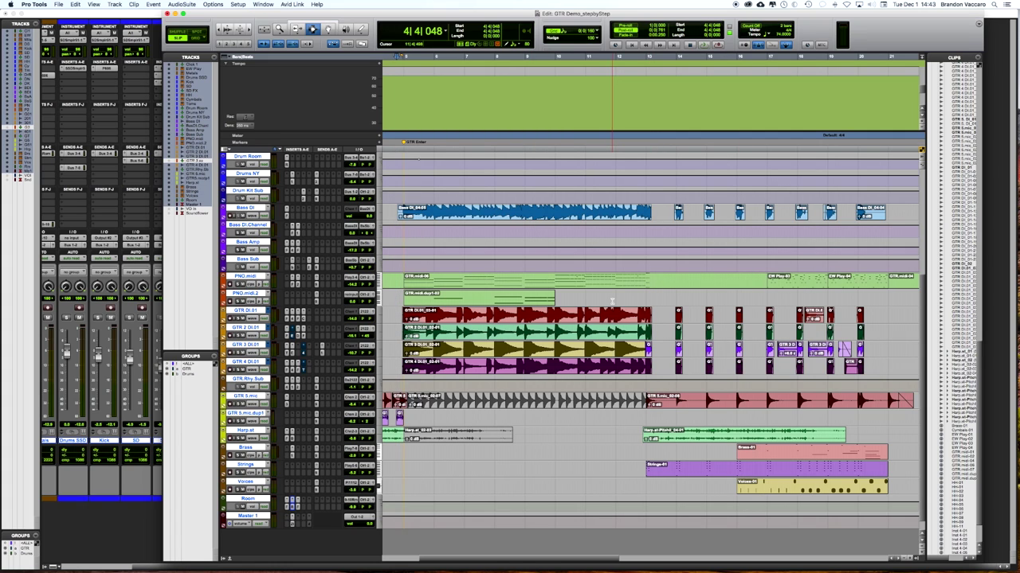
{"action": "key", "text": "super+bracketleft"}
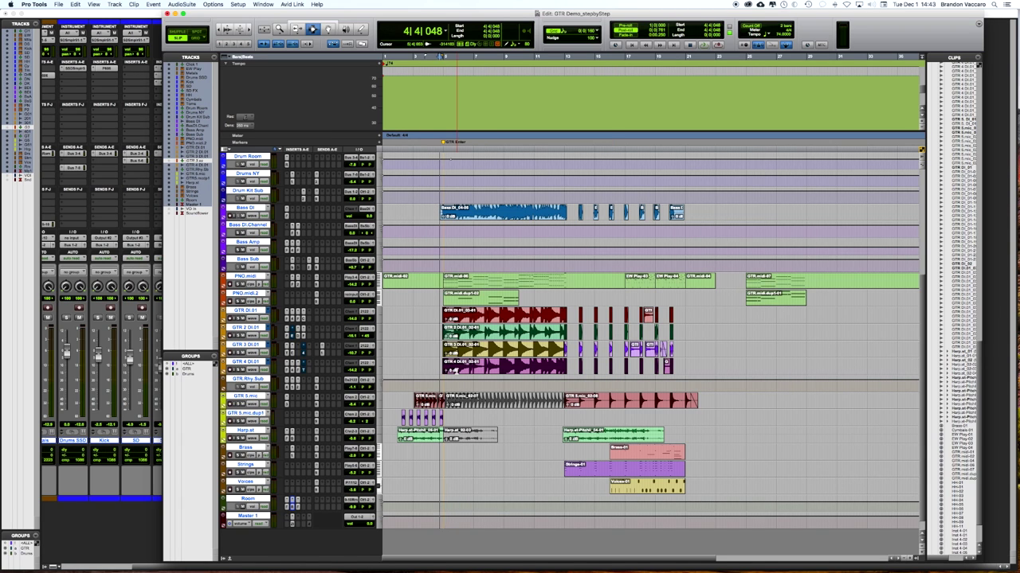
{"action": "scroll", "coordinate": [456, 372], "scroll_direction": "up", "scroll_amount": 5}
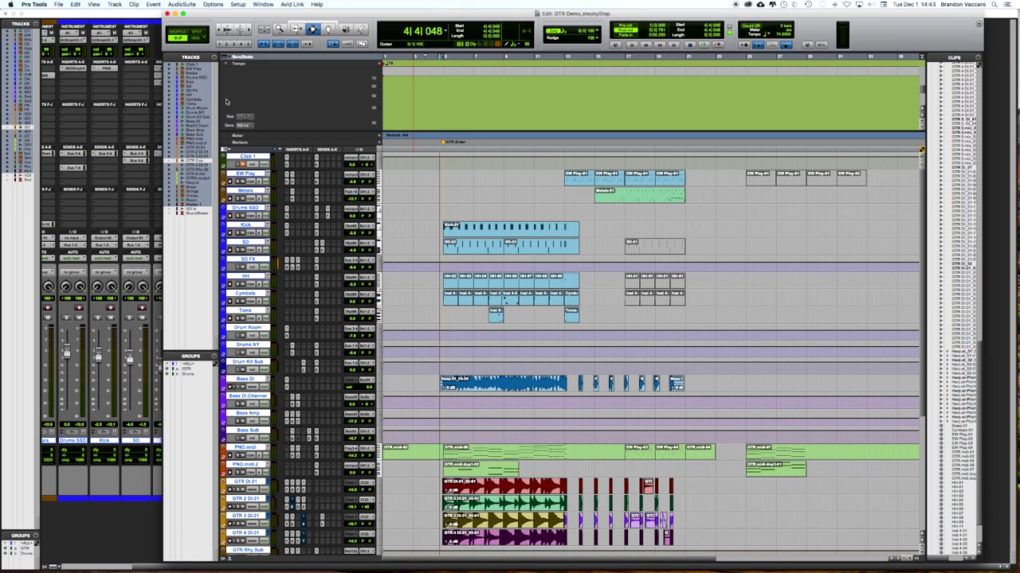
{"action": "left_click", "coordinate": [68, 97]}
{"action": "left_click", "coordinate": [67, 97]}
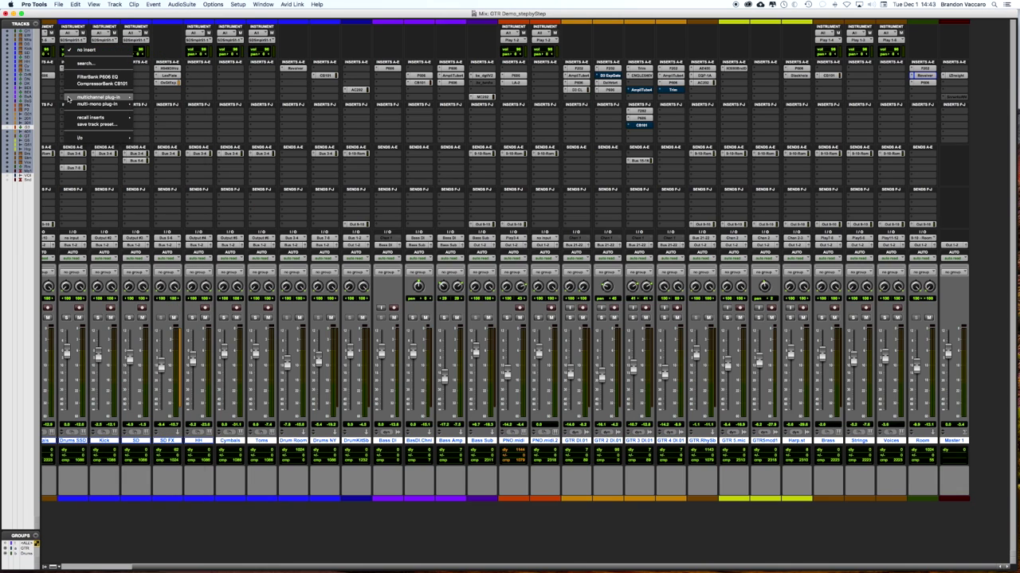
{"action": "left_click", "coordinate": [275, 99]}
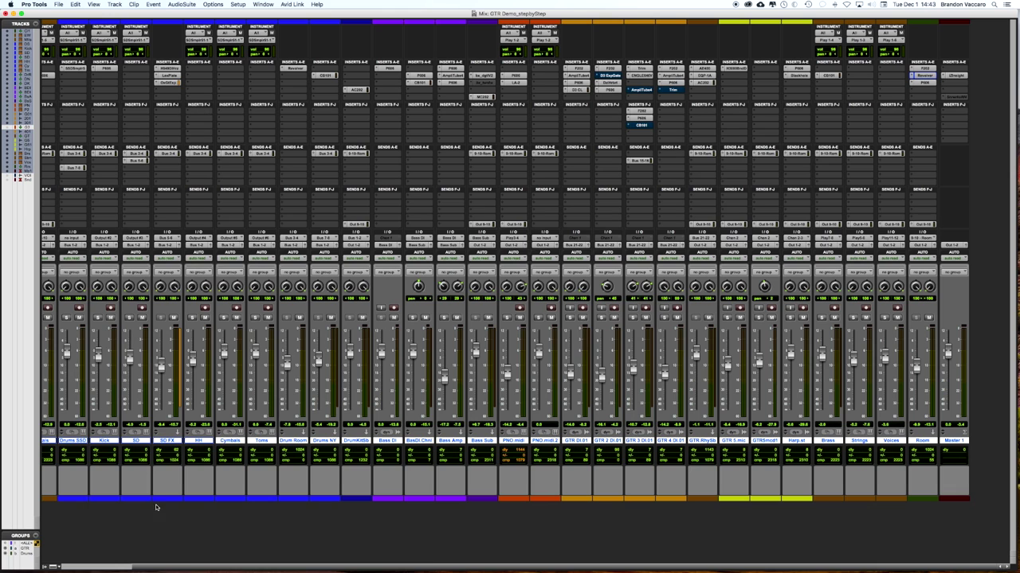
Step: View the Play instrument plug-in on the EW Play channel in the Mix window and close its window
{"action": "scroll", "coordinate": [127, 457], "scroll_direction": "left", "scroll_amount": 3}
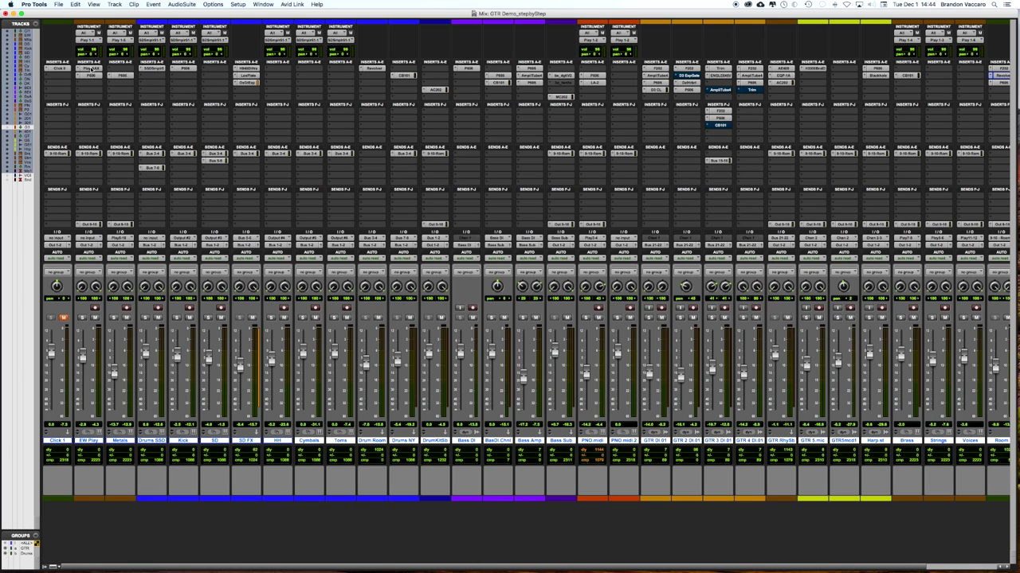
{"action": "left_click", "coordinate": [90, 69]}
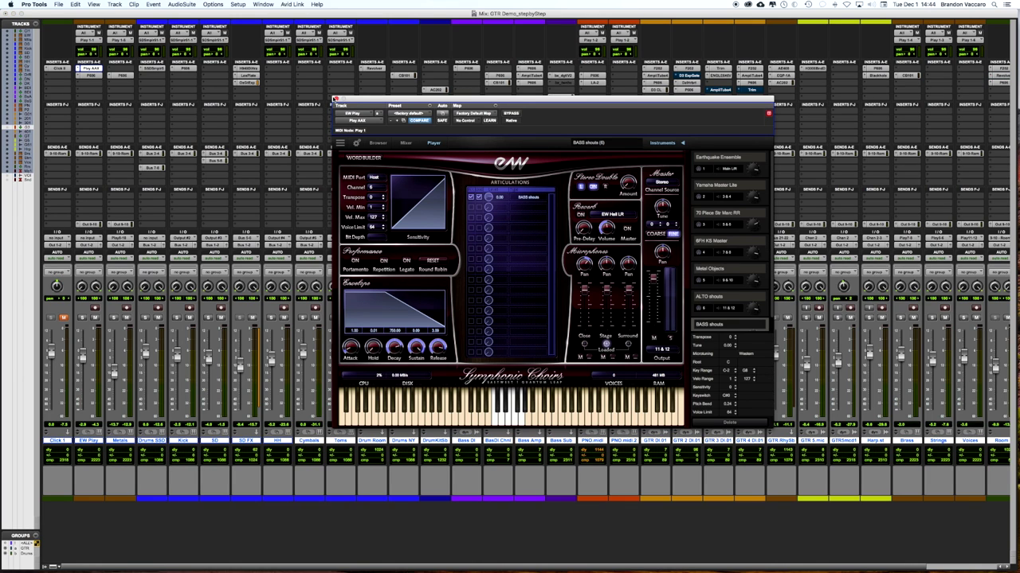
{"action": "left_click", "coordinate": [335, 100]}
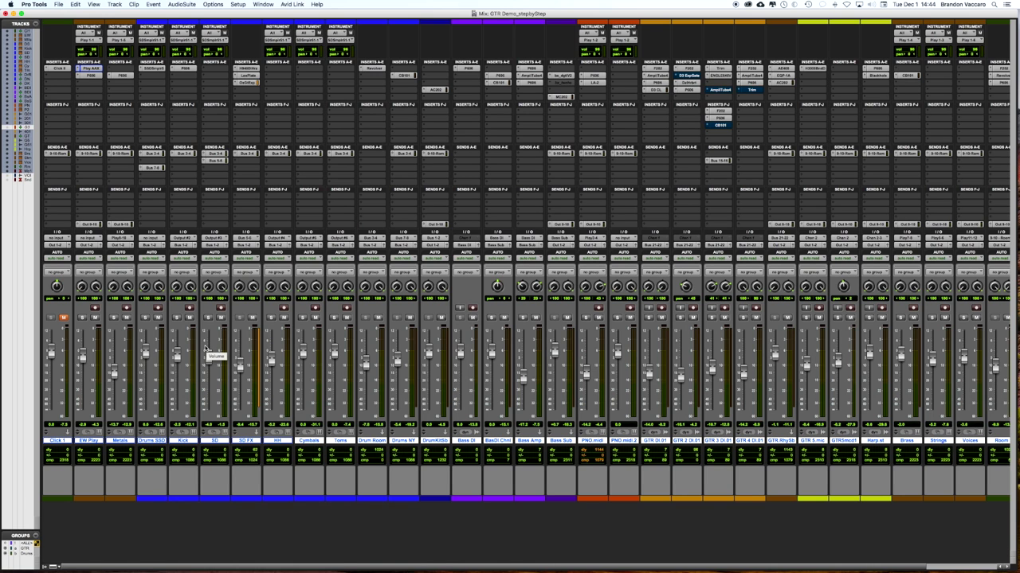
Step: Examine the arrangement in the Edit window from the Click 1 and drum tracks down to Master 1, and across the bars beyond 21
{"action": "key", "text": "super+equal"}
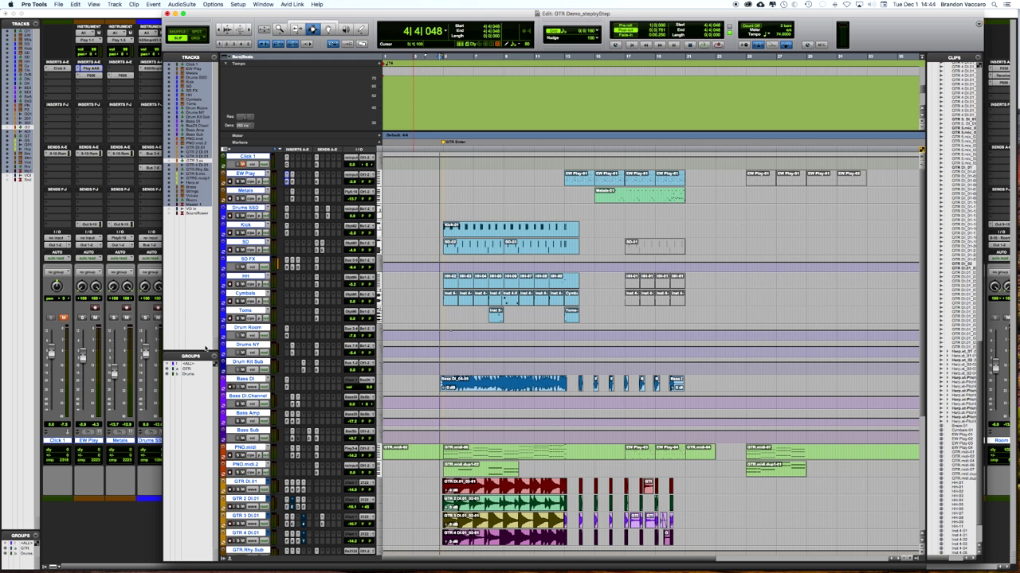
{"action": "scroll", "coordinate": [430, 388], "scroll_direction": "down", "scroll_amount": 5}
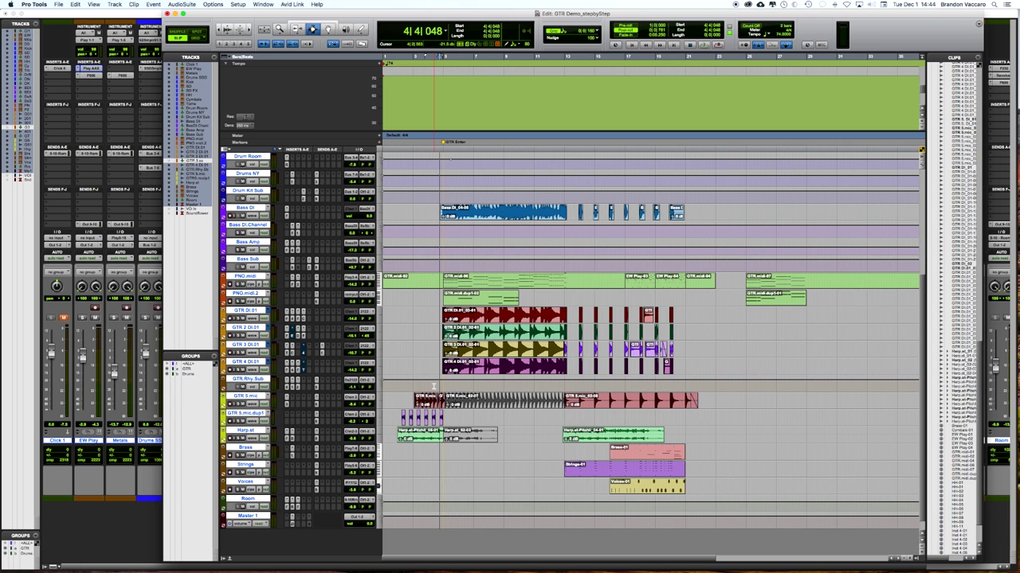
{"action": "scroll", "coordinate": [551, 359], "scroll_direction": "up", "scroll_amount": 5}
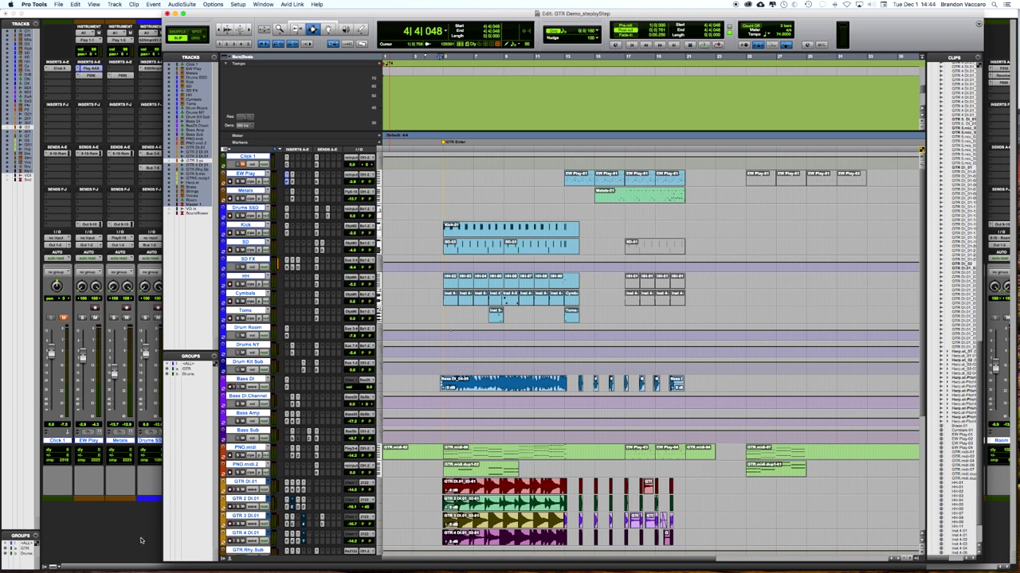
{"action": "key", "text": "super+equal"}
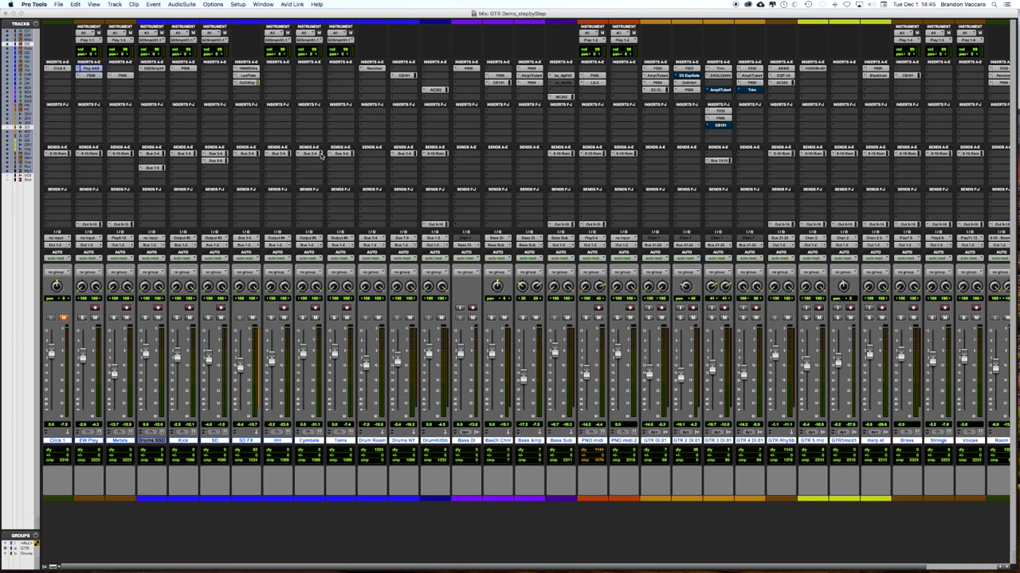
{"action": "key", "text": "super+equal"}
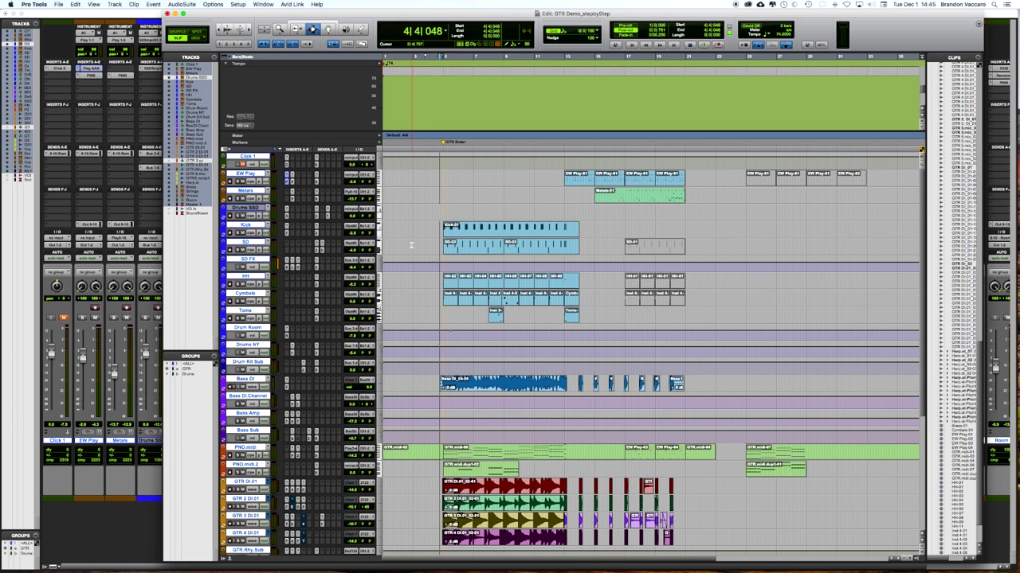
{"action": "scroll", "coordinate": [411, 244], "scroll_direction": "down", "scroll_amount": 5}
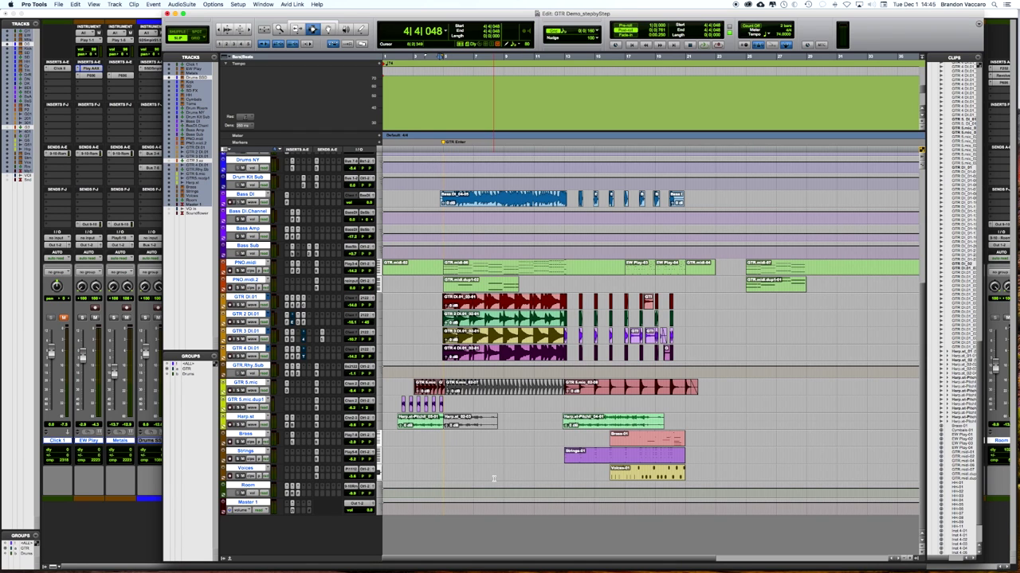
{"action": "scroll", "coordinate": [494, 478], "scroll_direction": "right", "scroll_amount": 2}
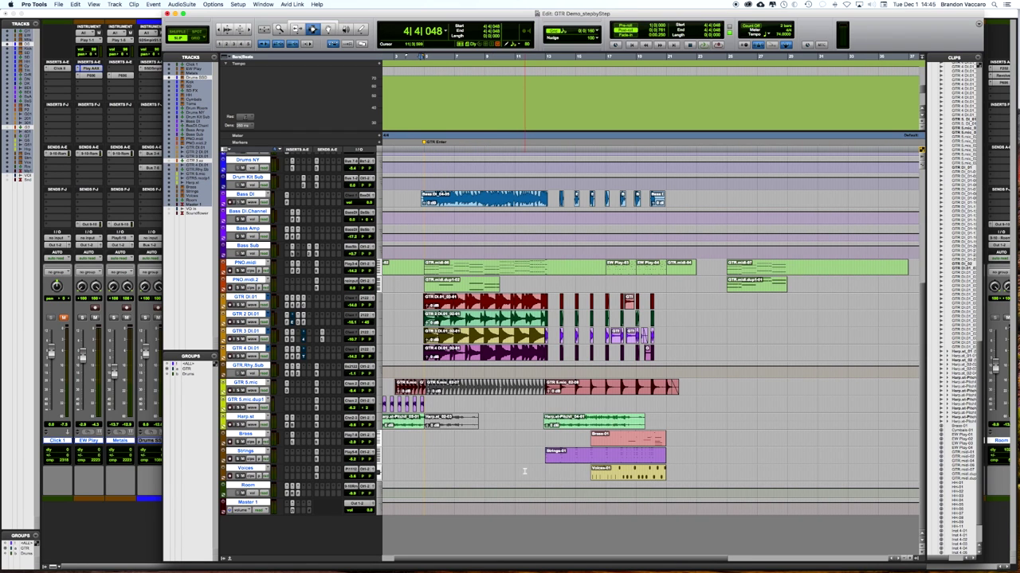
{"action": "scroll", "coordinate": [542, 470], "scroll_direction": "up", "scroll_amount": 5}
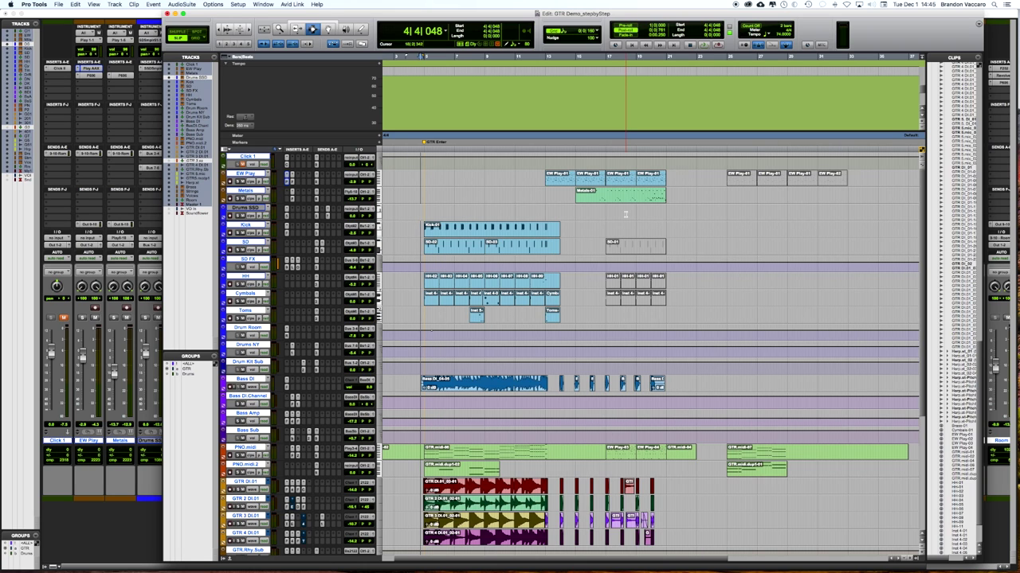
{"action": "scroll", "coordinate": [625, 214], "scroll_direction": "right", "scroll_amount": 3}
{"action": "scroll", "coordinate": [625, 214], "scroll_direction": "right", "scroll_amount": 1}
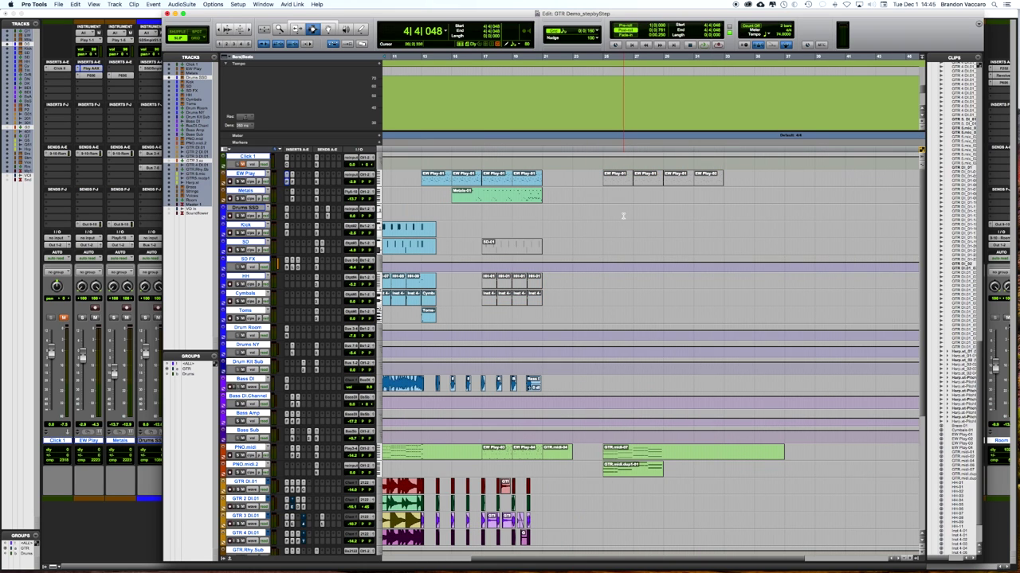
{"action": "scroll", "coordinate": [489, 224], "scroll_direction": "left", "scroll_amount": 4}
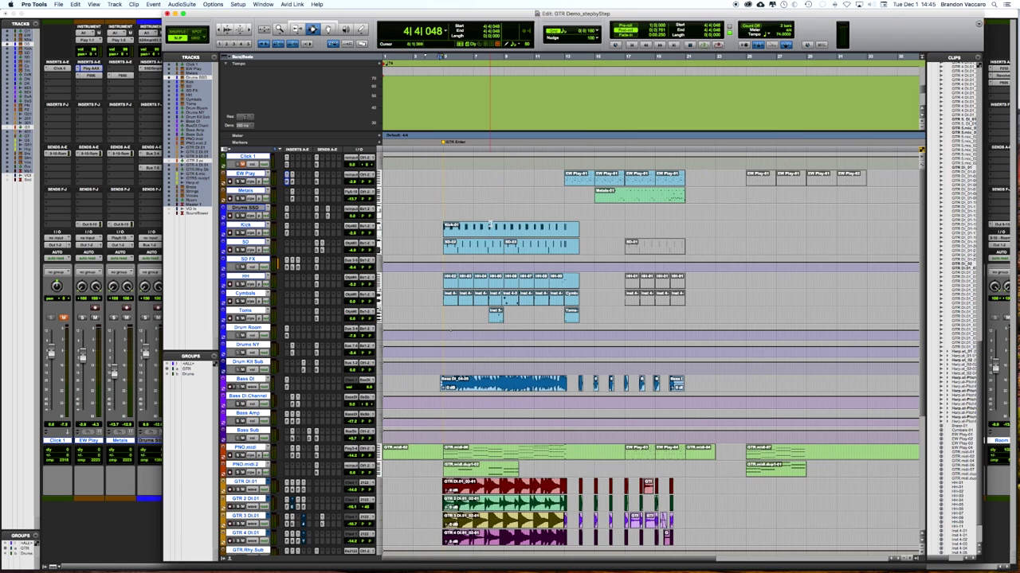
{"action": "scroll", "coordinate": [490, 223], "scroll_direction": "right", "scroll_amount": 4}
{"action": "scroll", "coordinate": [490, 224], "scroll_direction": "left", "scroll_amount": 1}
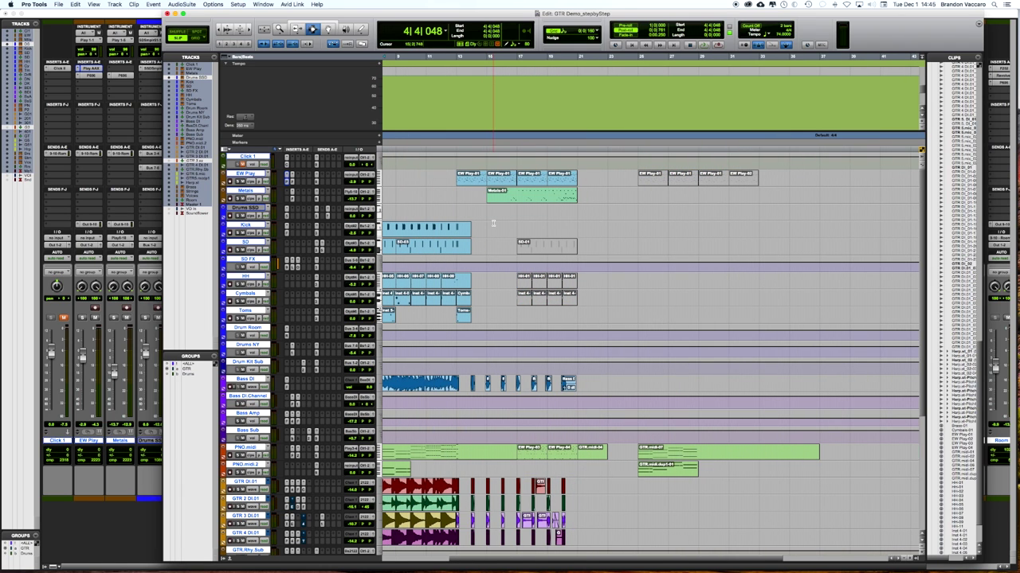
Step: Select the Drums SSD track, place the edit cursor in its empty lane in bar 15, and deselect the track
{"action": "left_click", "coordinate": [247, 209]}
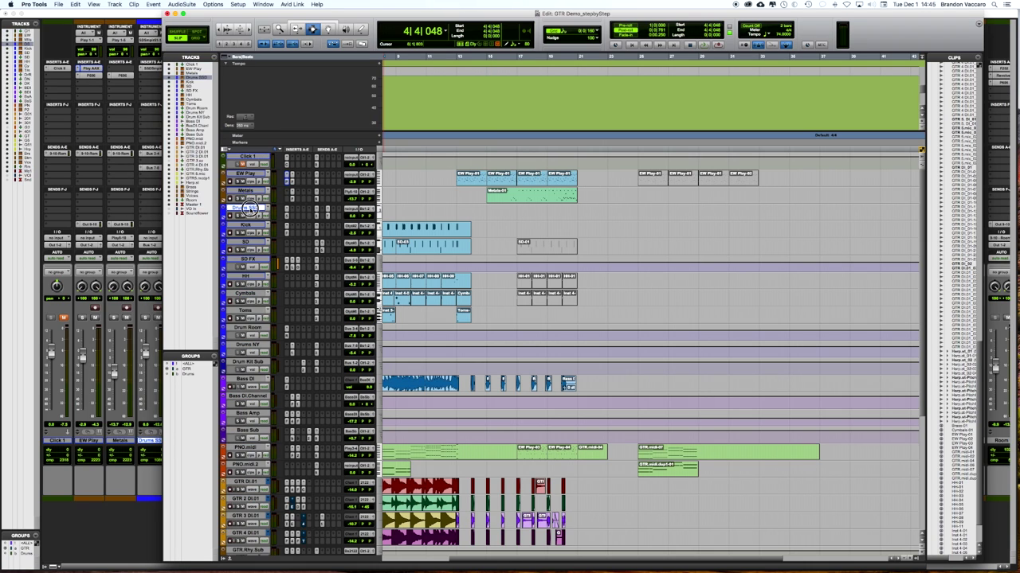
{"action": "left_click", "coordinate": [499, 216]}
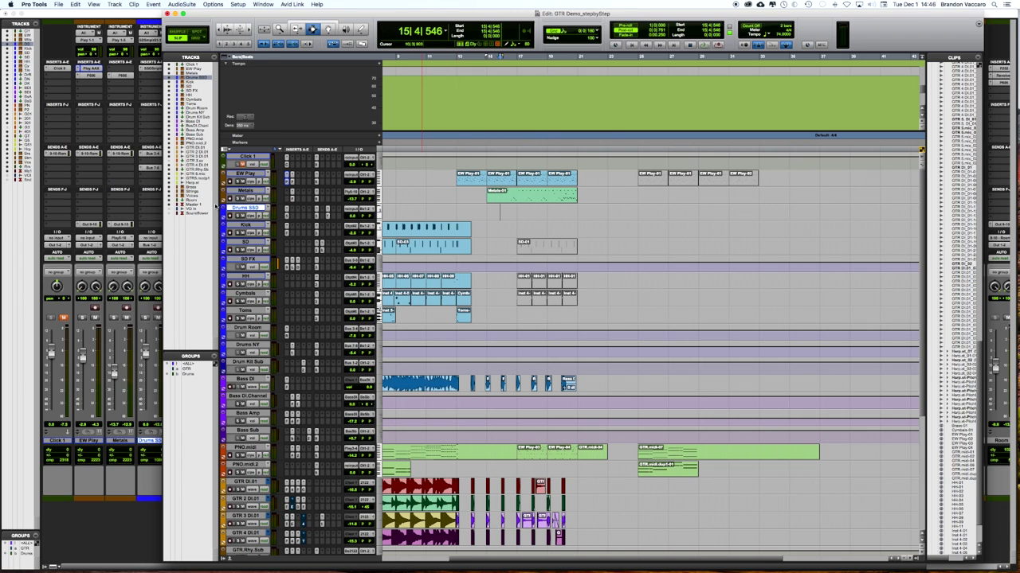
{"action": "left_click", "coordinate": [250, 208]}
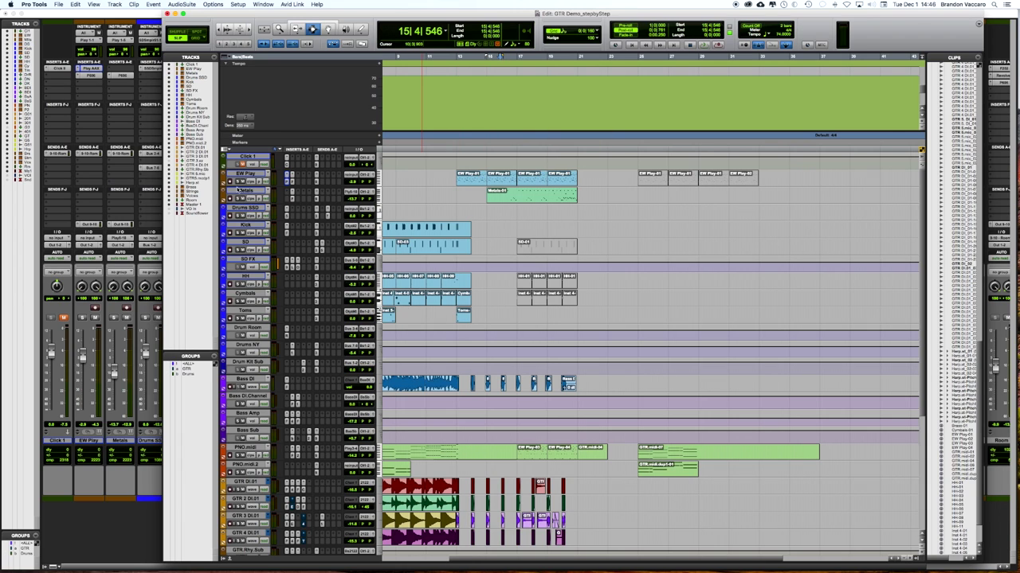
Step: Solo the EW Play track, audition it from bar 13, clear the solo and stop playback
{"action": "left_click", "coordinate": [232, 181]}
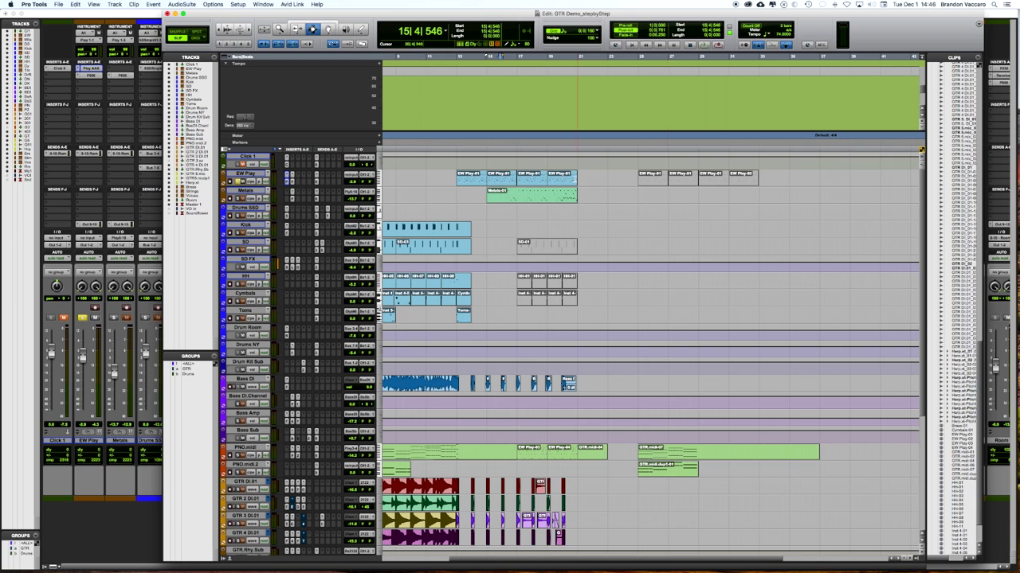
{"action": "left_click", "coordinate": [456, 149]}
{"action": "key", "text": "space"}
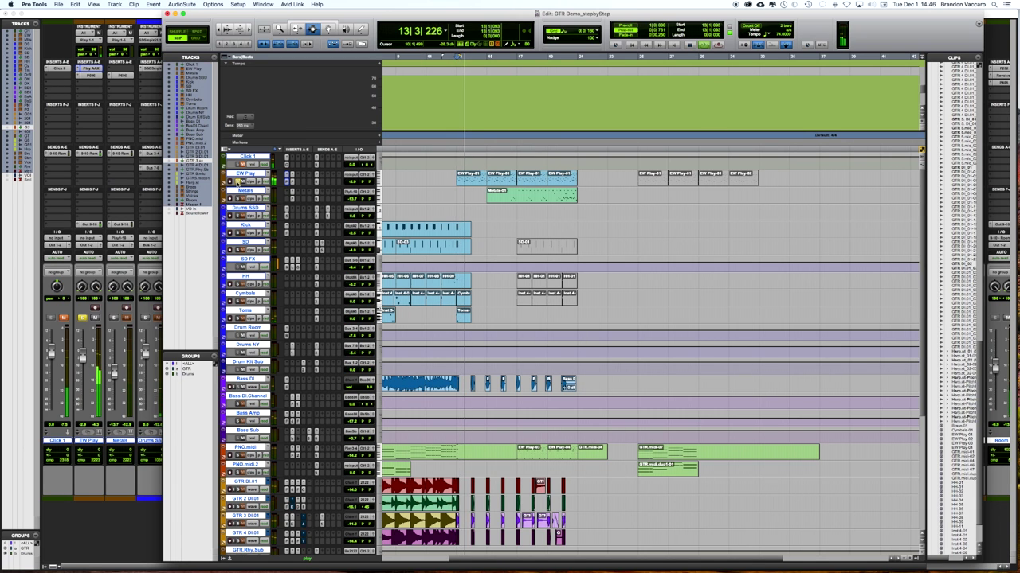
{"action": "left_click", "coordinate": [237, 181]}
{"action": "key", "text": "space"}
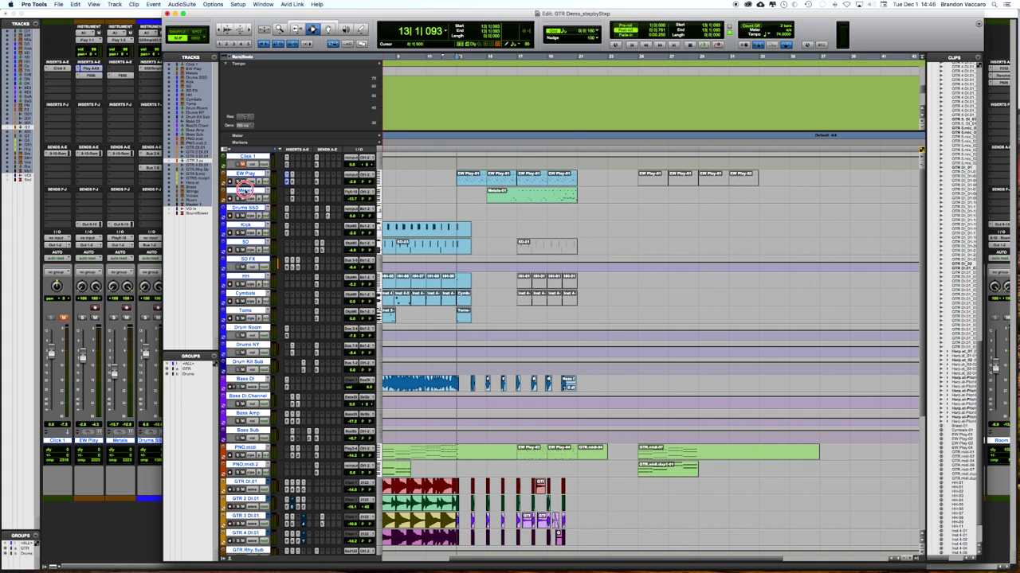
Step: Create a new stereo instrument track named Taiko directly after the Metals track
{"action": "left_click", "coordinate": [244, 191]}
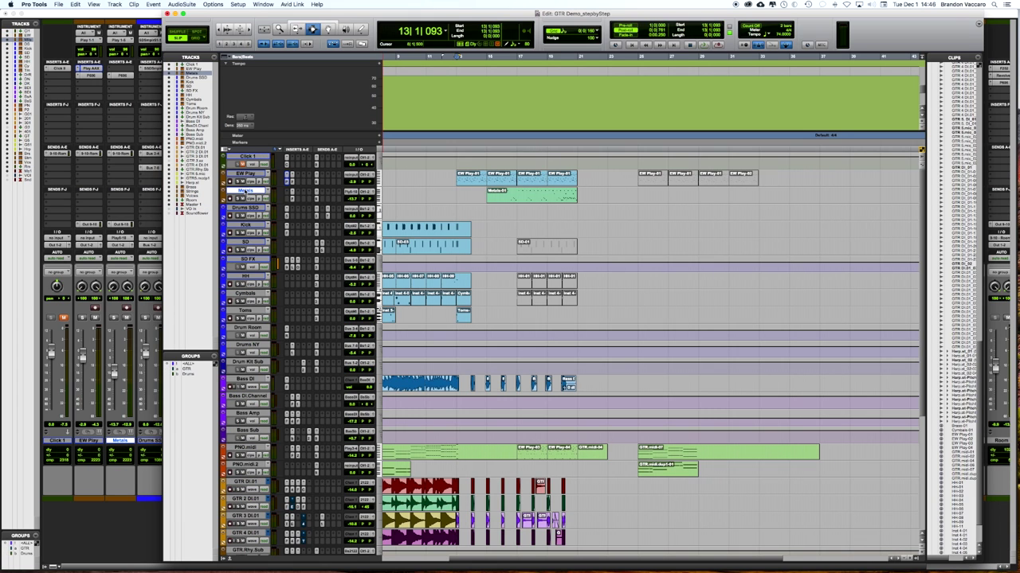
{"action": "key", "text": "super+shift+n"}
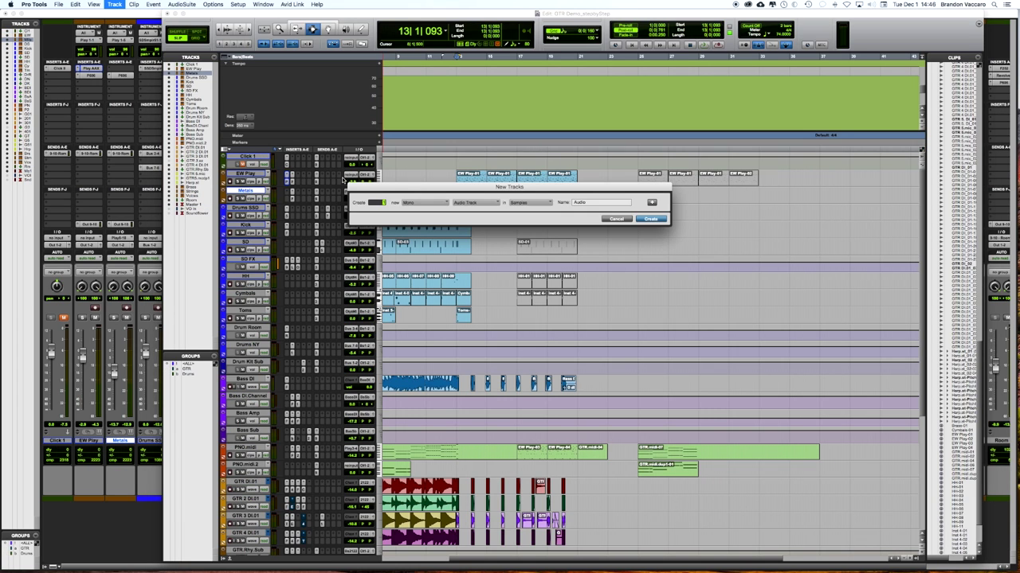
{"action": "left_click", "coordinate": [443, 205]}
{"action": "left_click", "coordinate": [438, 209]}
{"action": "left_click", "coordinate": [470, 203]}
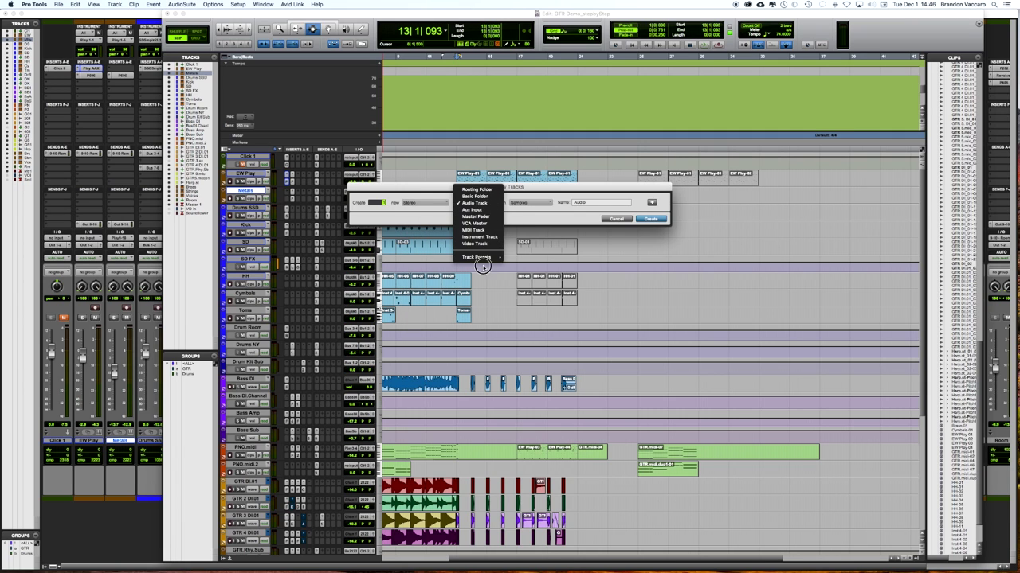
{"action": "left_click", "coordinate": [480, 235]}
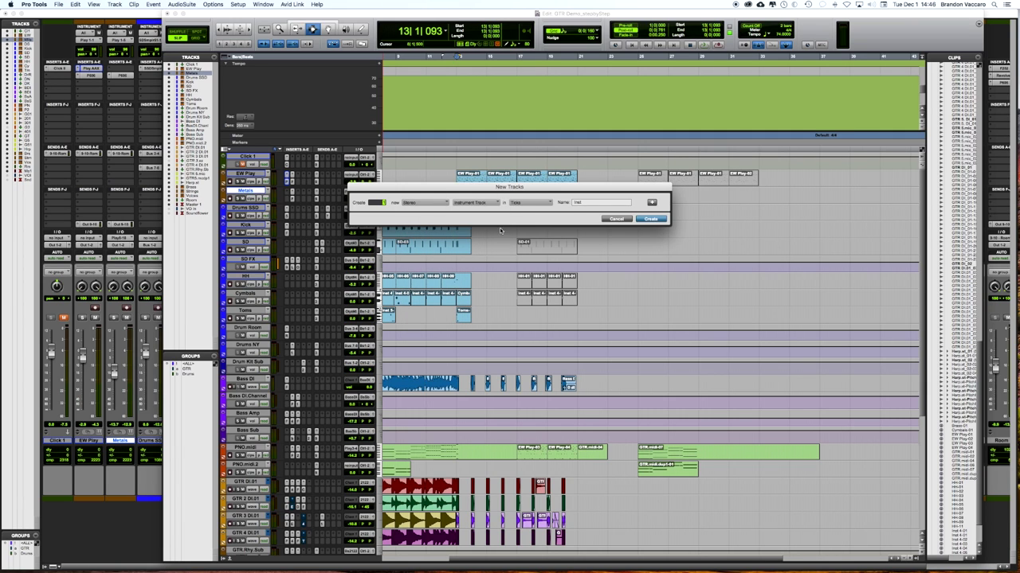
{"action": "left_click", "coordinate": [594, 200]}
{"action": "type", "text": "T"}
{"action": "left_click", "coordinate": [649, 219]}
Step: Insert the stereo Kontakt instrument in the second insert slot of the Taiko channel in the Mix window
{"action": "key", "text": "super+equal"}
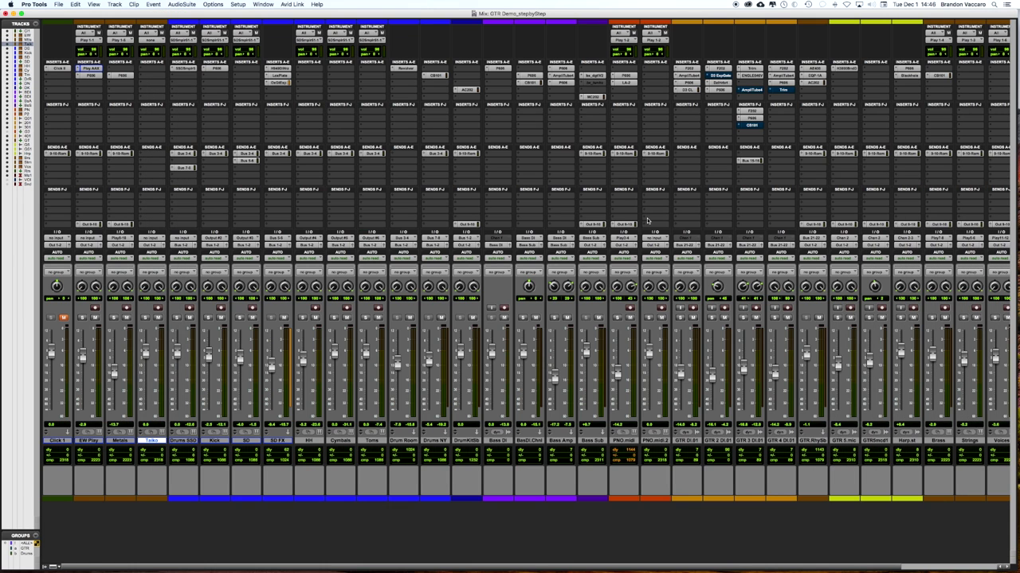
{"action": "left_click", "coordinate": [153, 79]}
{"action": "mouse_move", "coordinate": [160, 80]}
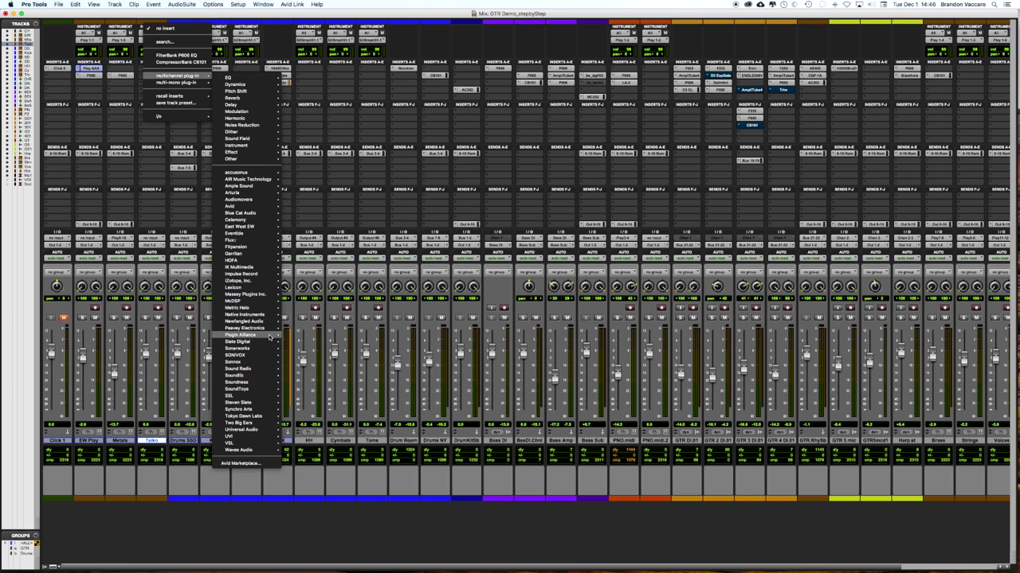
{"action": "mouse_move", "coordinate": [239, 145]}
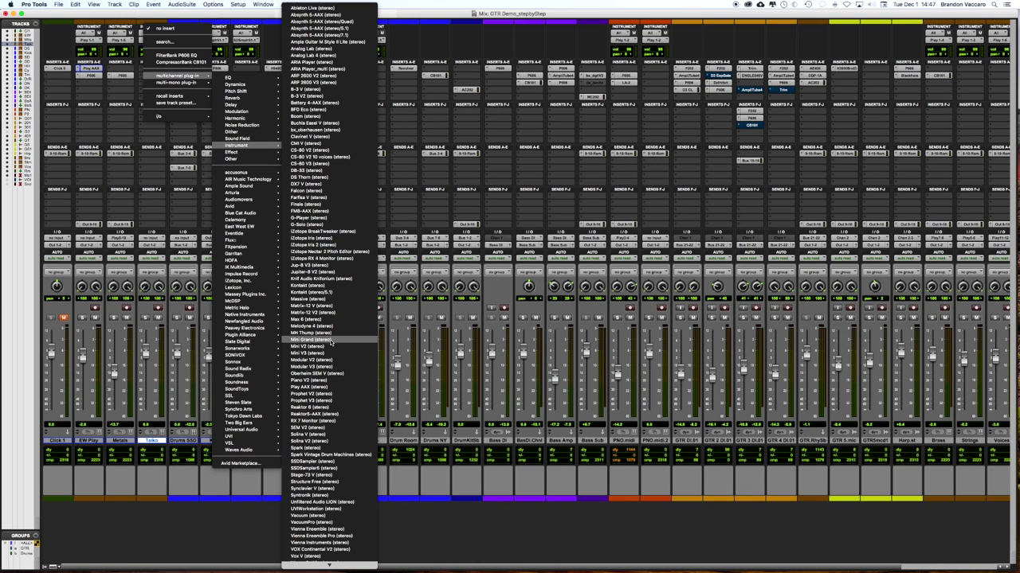
{"action": "scroll", "coordinate": [326, 342], "scroll_direction": "down", "scroll_amount": 3}
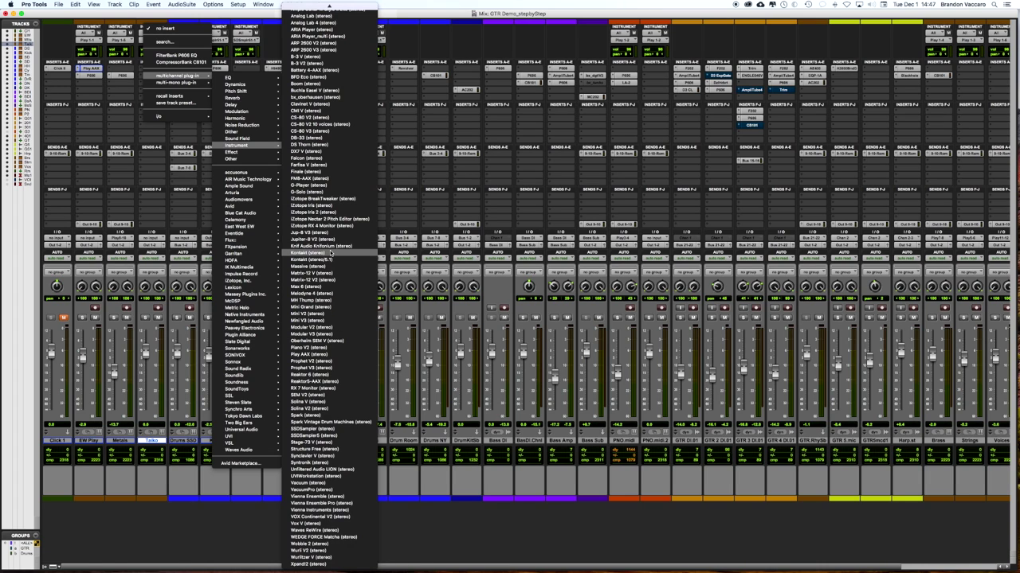
{"action": "left_click", "coordinate": [332, 252]}
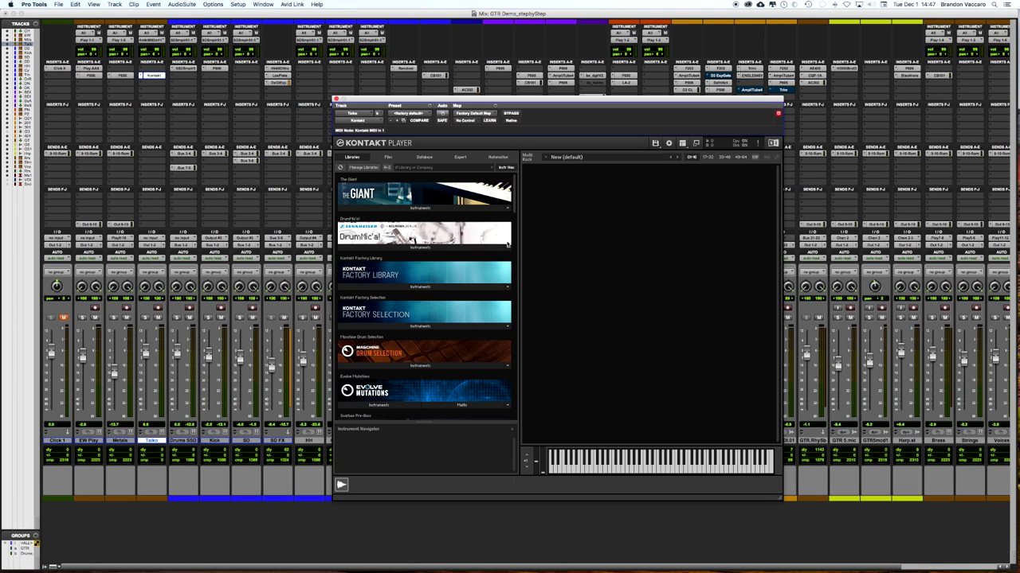
Step: Check Kontakt's library list, then switch to Finder and open Sound Libraries/Native Instruments/Strezov on the Seagate IX 6TB drive
{"action": "scroll", "coordinate": [446, 326], "scroll_direction": "down", "scroll_amount": 10}
{"action": "scroll", "coordinate": [447, 327], "scroll_direction": "up", "scroll_amount": 1}
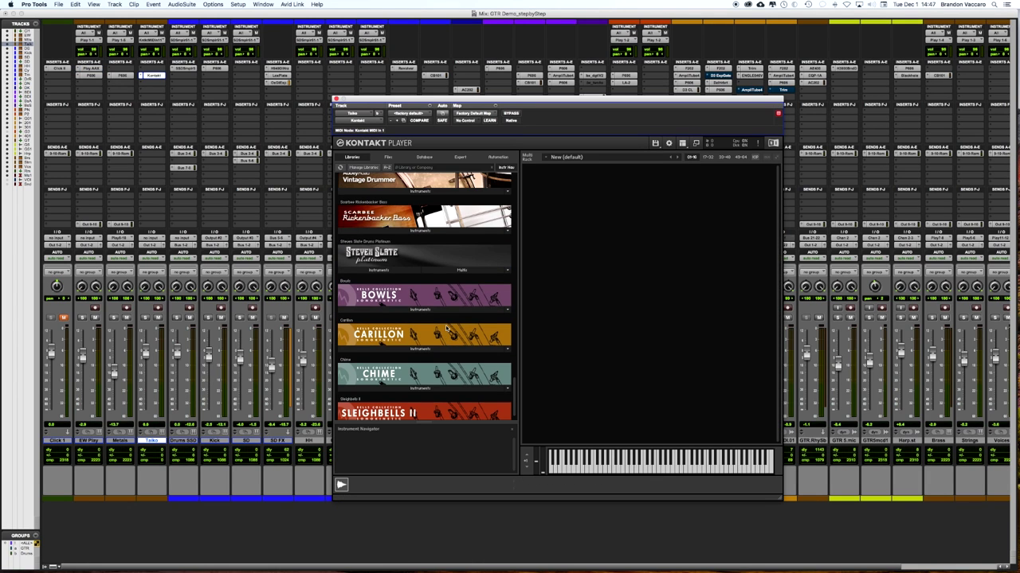
{"action": "scroll", "coordinate": [446, 328], "scroll_direction": "up", "scroll_amount": 10}
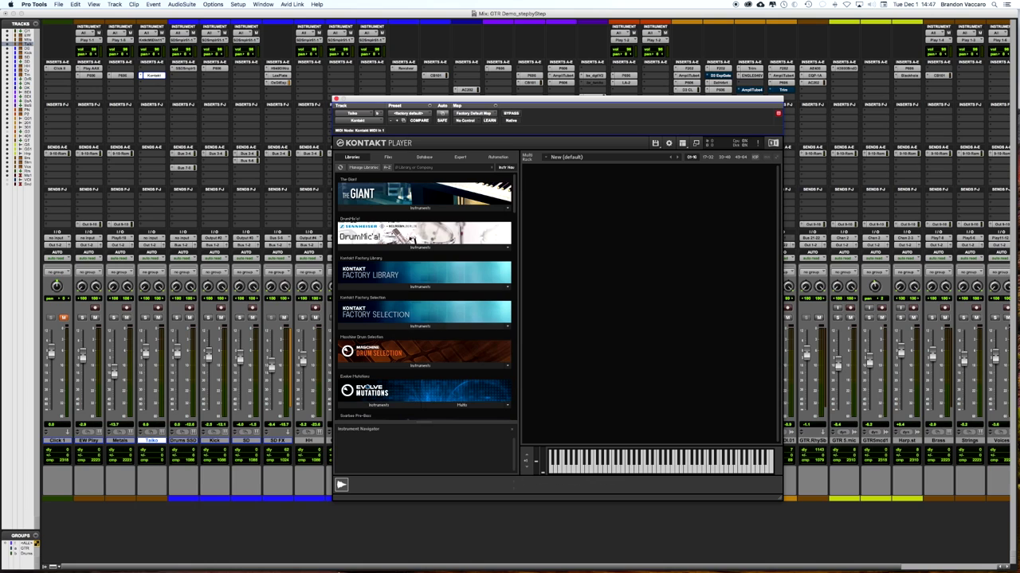
{"action": "mouse_move", "coordinate": [301, 561]}
{"action": "left_click", "coordinate": [43, 557]}
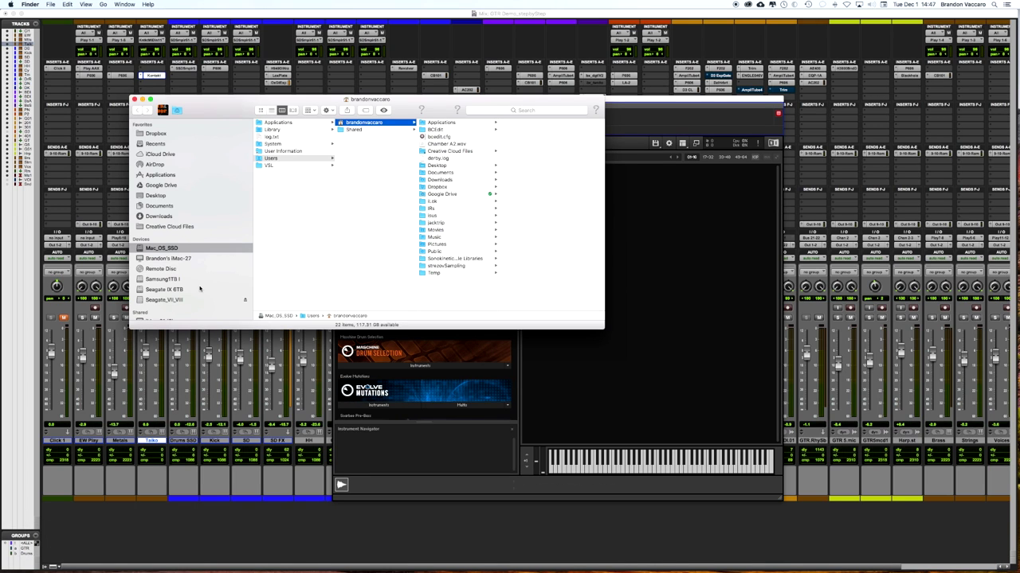
{"action": "left_click", "coordinate": [180, 290]}
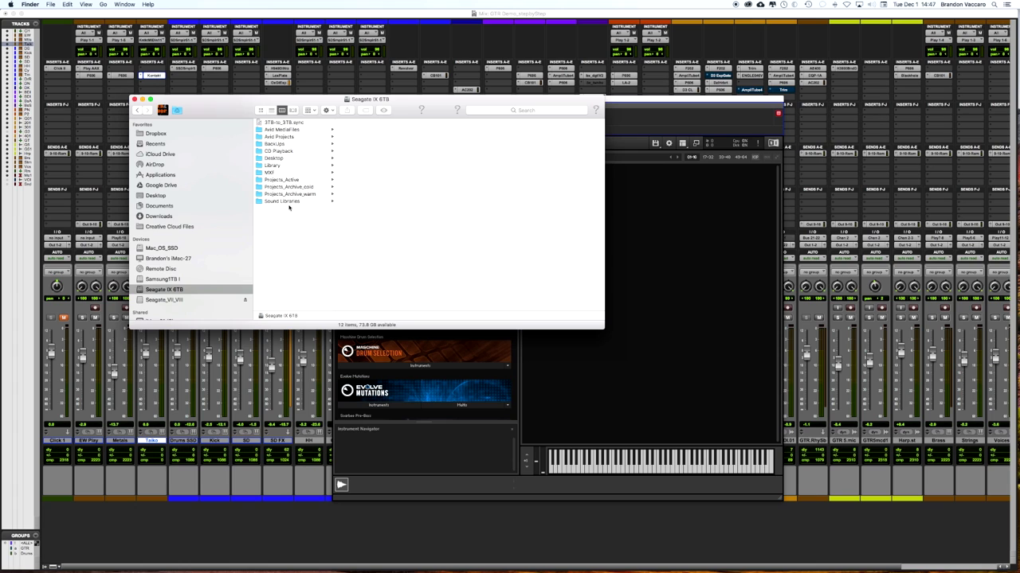
{"action": "left_click", "coordinate": [288, 200]}
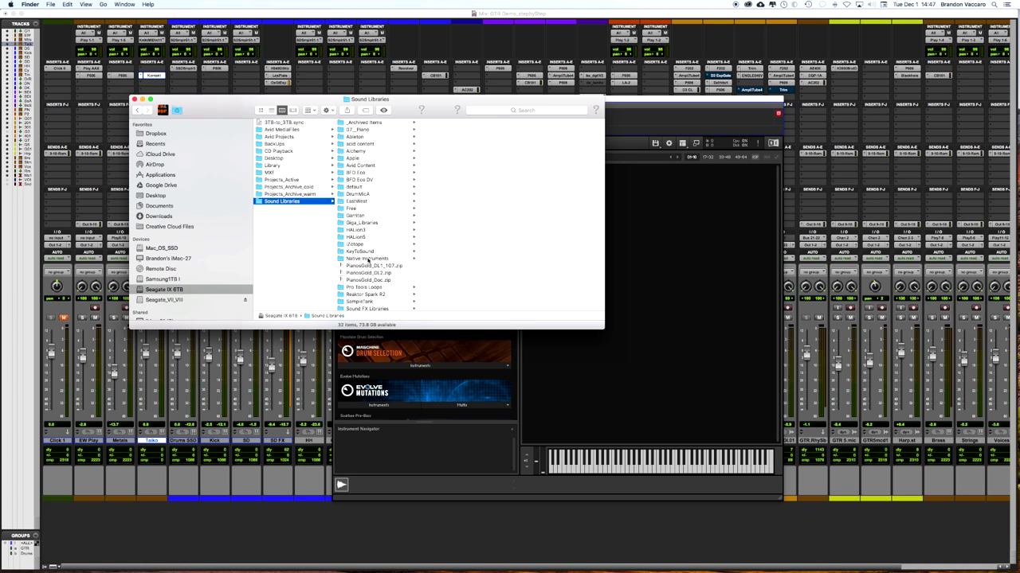
{"action": "left_click", "coordinate": [368, 260]}
{"action": "scroll", "coordinate": [455, 275], "scroll_direction": "down", "scroll_amount": 5}
{"action": "scroll", "coordinate": [454, 278], "scroll_direction": "down", "scroll_amount": 5}
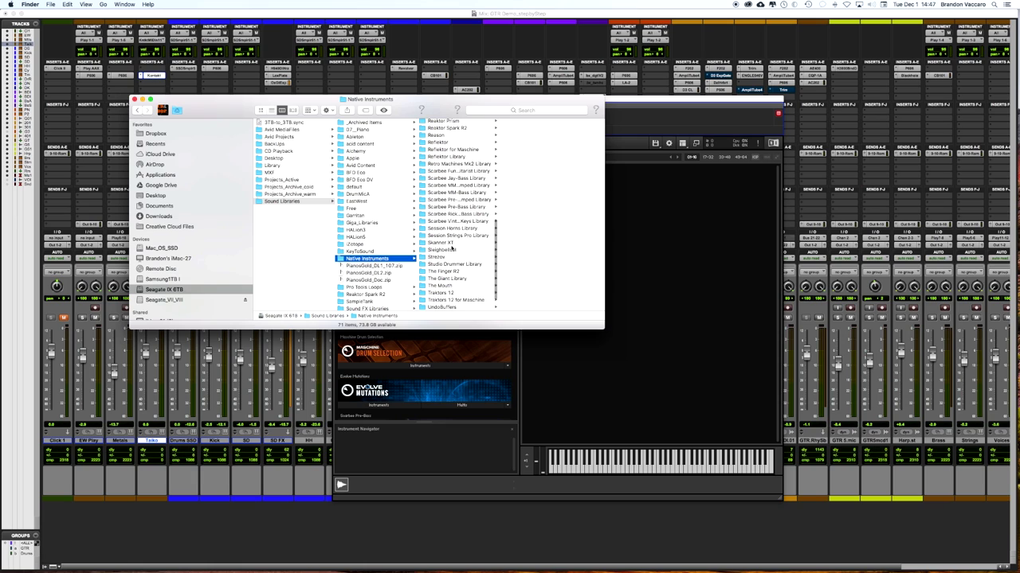
{"action": "left_click", "coordinate": [443, 256]}
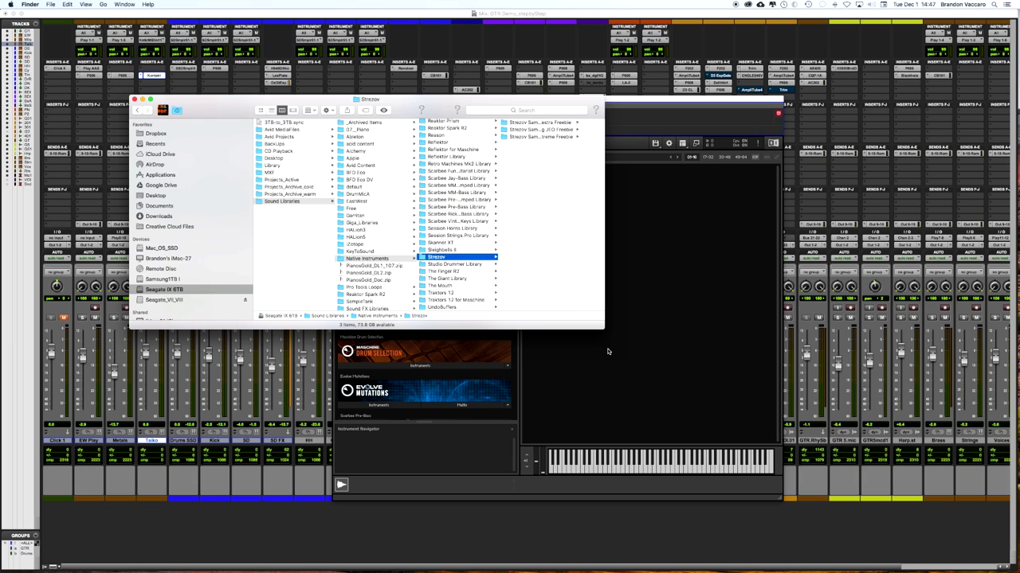
Step: Load Thunder_X3M_Freebie from the Instruments folder of Strezov Sampling Thunder Extreme Freebie into Kontakt's rack and close the Finder window
{"action": "left_click_drag", "start_coordinate": [603, 329], "coordinate": [730, 333]}
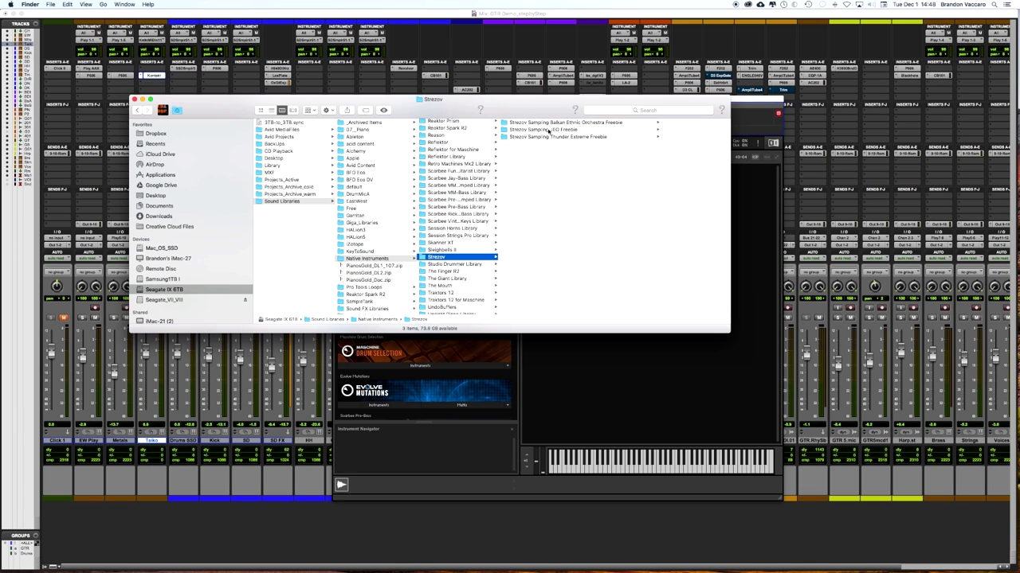
{"action": "left_click", "coordinate": [550, 137]}
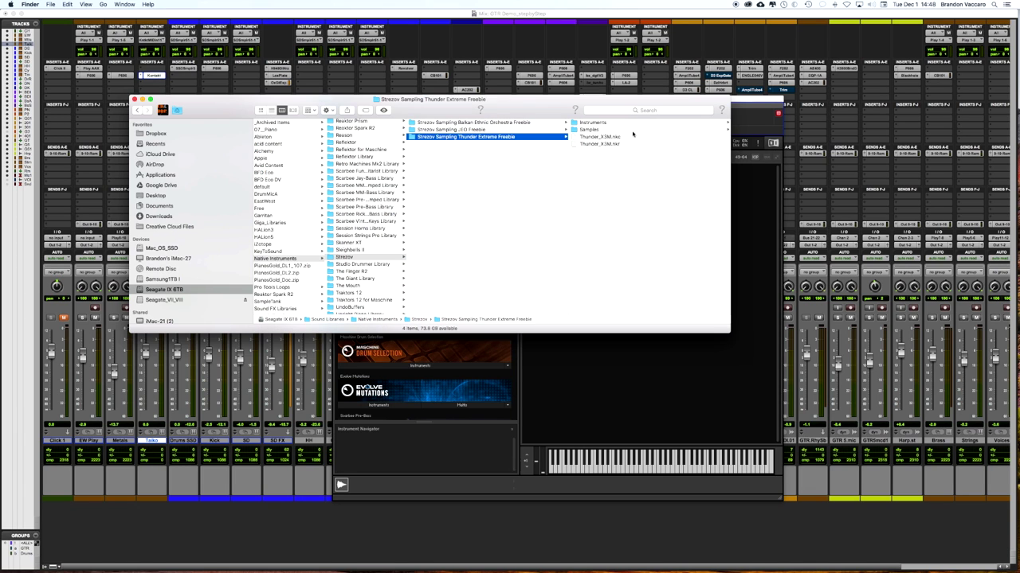
{"action": "left_click", "coordinate": [366, 88]}
{"action": "left_click_drag", "start_coordinate": [292, 102], "coordinate": [212, 342]}
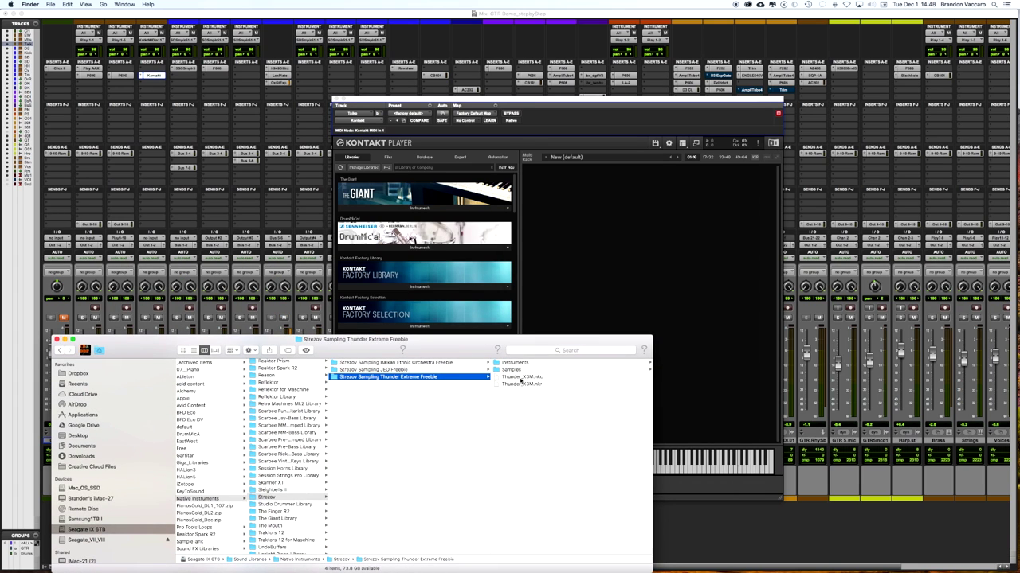
{"action": "left_click", "coordinate": [514, 363]}
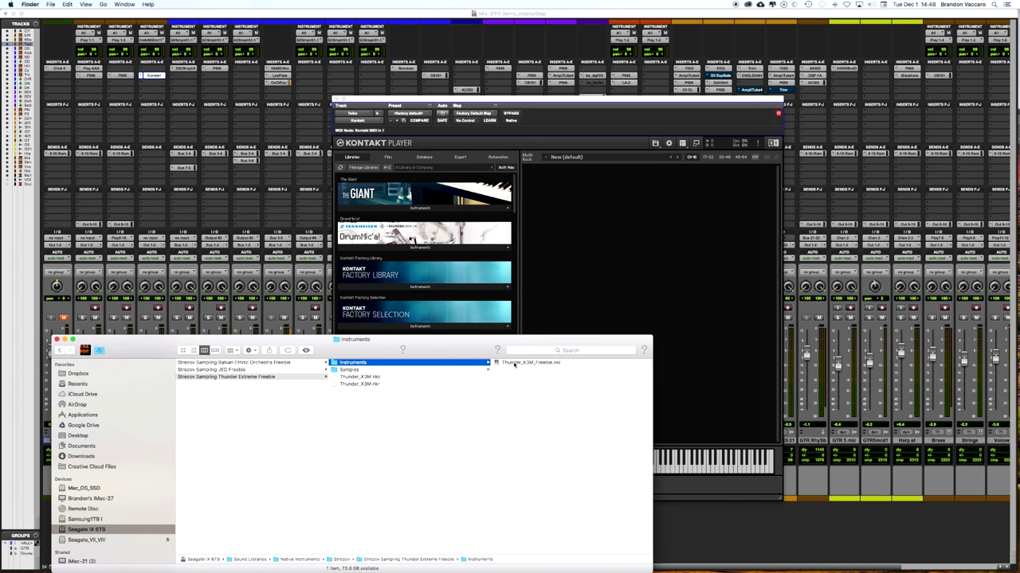
{"action": "left_click_drag", "start_coordinate": [513, 363], "coordinate": [628, 270]}
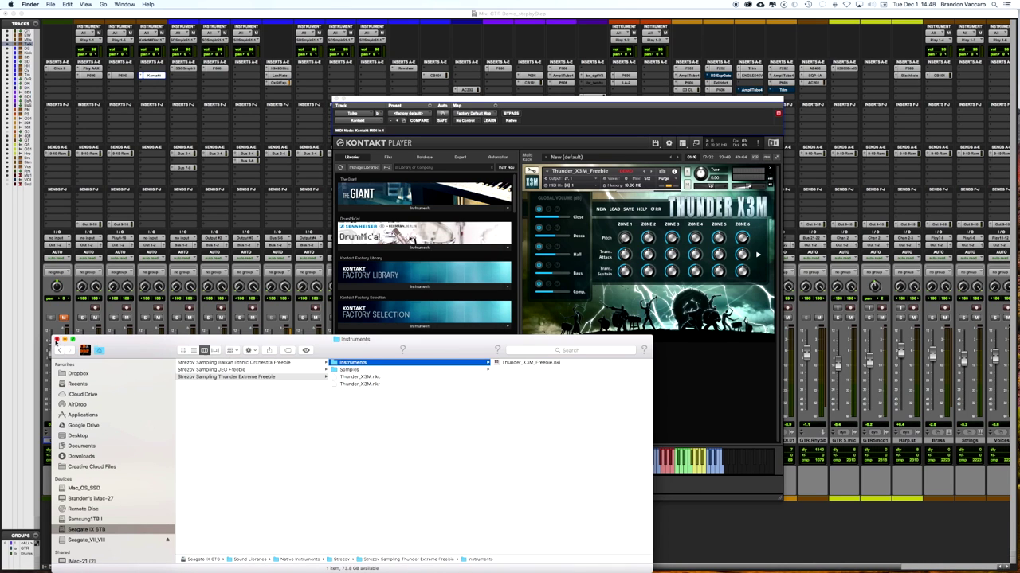
{"action": "key", "text": "super+w"}
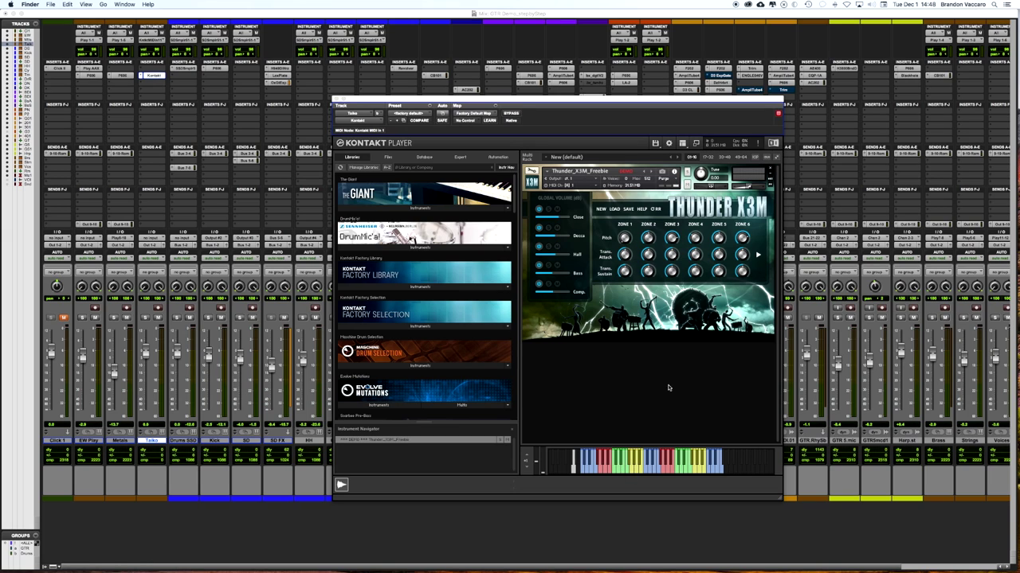
Step: Audition the Thunder X3M drum sounds across the coloured zones of Kontakt's on-screen keyboard
{"action": "left_click", "coordinate": [584, 470]}
{"action": "left_click", "coordinate": [590, 470]}
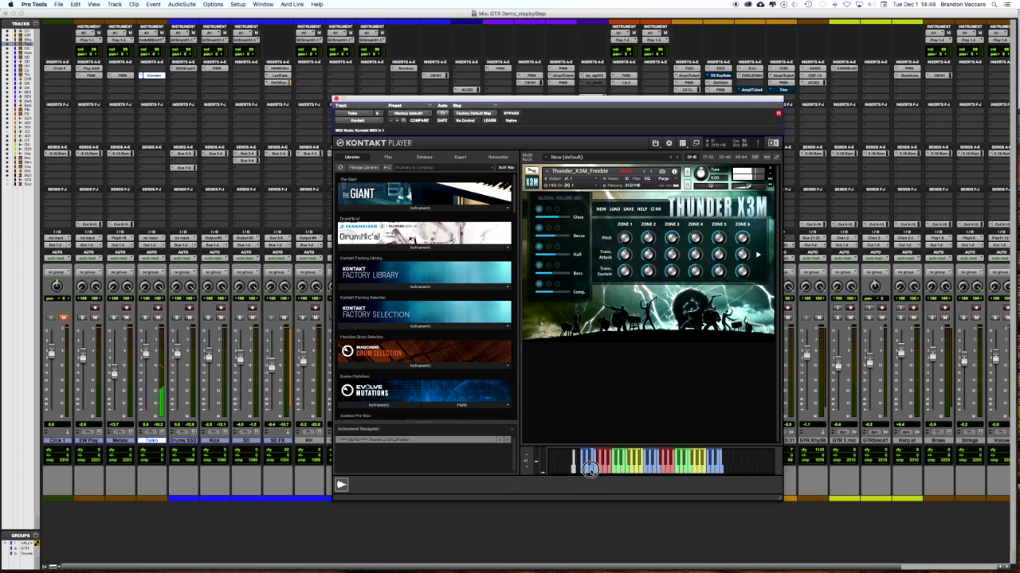
{"action": "left_click", "coordinate": [598, 472]}
{"action": "left_click", "coordinate": [605, 470]}
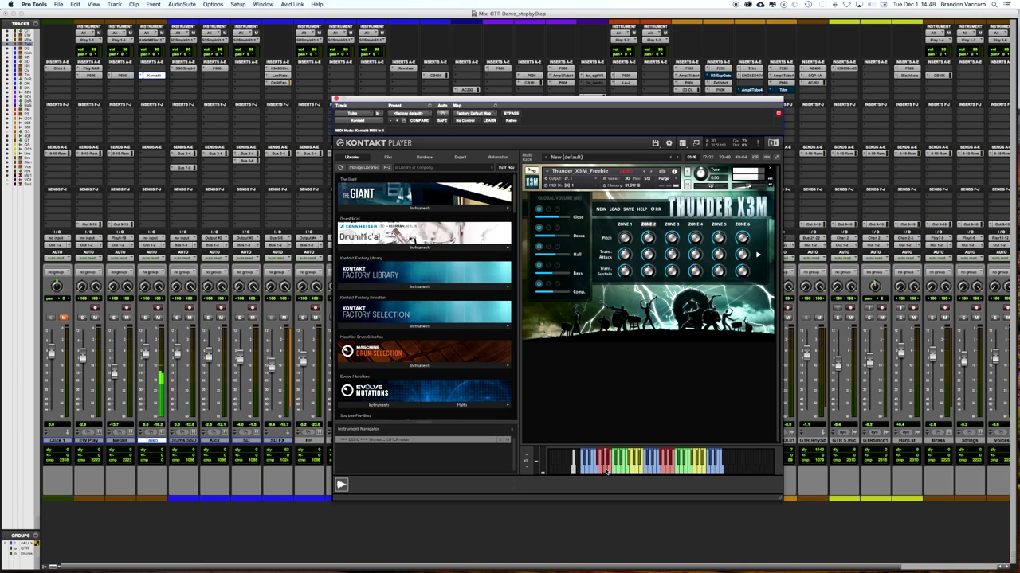
{"action": "left_click", "coordinate": [622, 471]}
{"action": "left_click", "coordinate": [627, 471]}
{"action": "left_click", "coordinate": [632, 472]}
{"action": "left_click", "coordinate": [639, 471]}
{"action": "left_click", "coordinate": [653, 472]}
{"action": "left_click", "coordinate": [662, 472]}
{"action": "left_click", "coordinate": [673, 472]}
{"action": "left_click", "coordinate": [691, 472]}
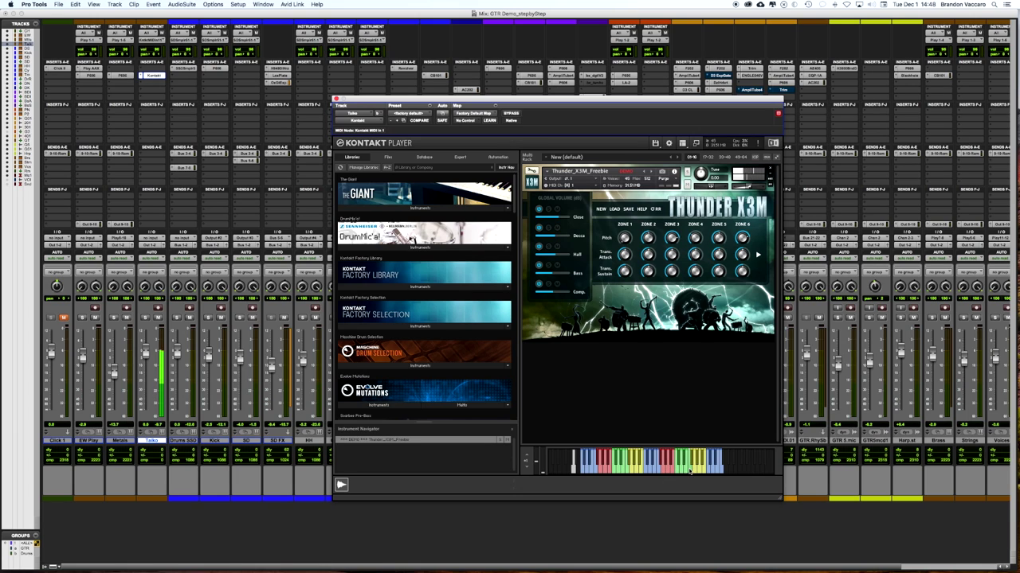
{"action": "left_click", "coordinate": [698, 469]}
{"action": "left_click", "coordinate": [706, 470]}
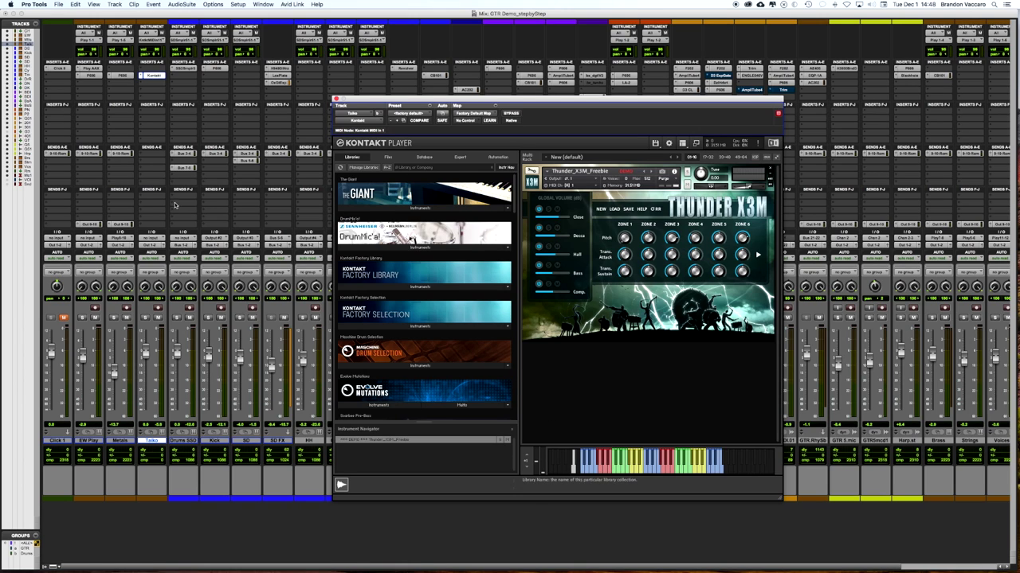
Step: Record-enable the Taiko channel and close its Kontakt window
{"action": "left_click", "coordinate": [159, 309]}
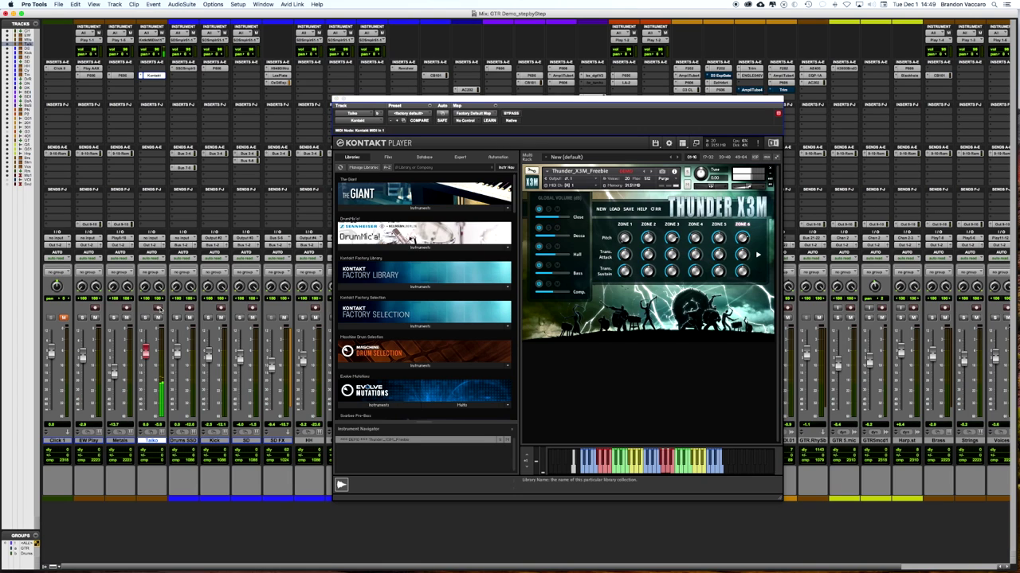
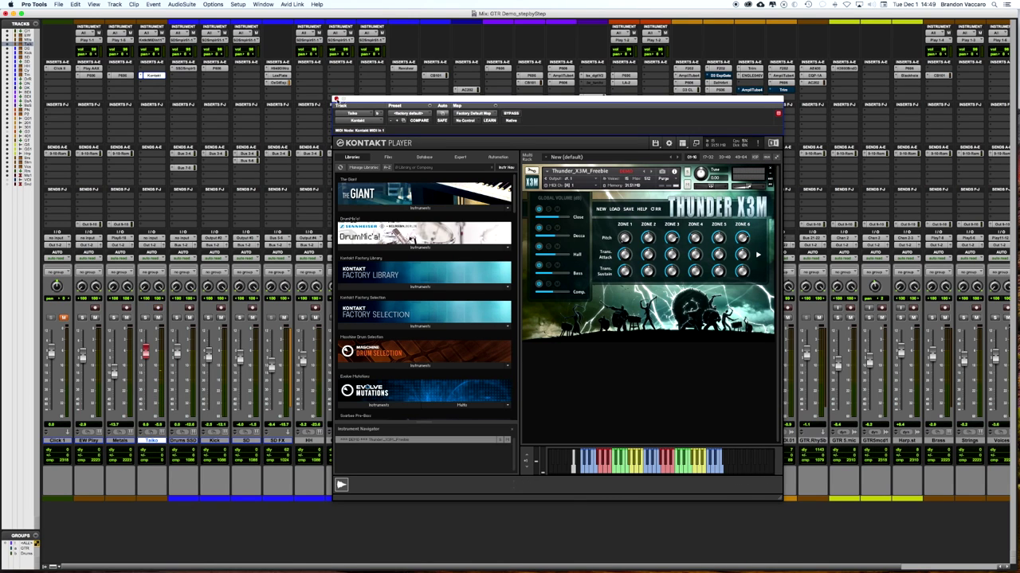
{"action": "left_click", "coordinate": [337, 100]}
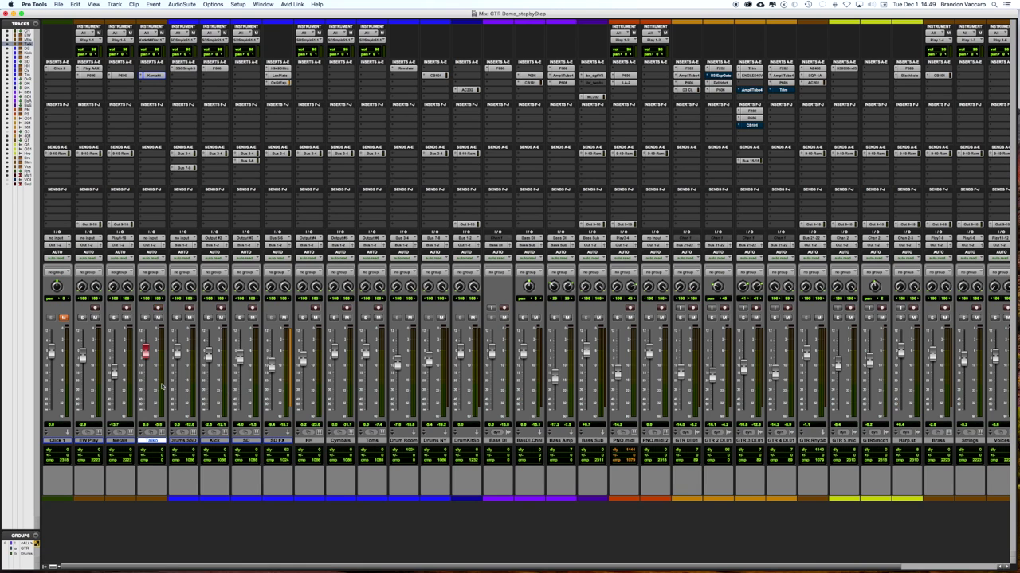
Step: In the Edit window, select the Harp.st lane from bar 1 past its last clip and start playback
{"action": "key", "text": "super+equal"}
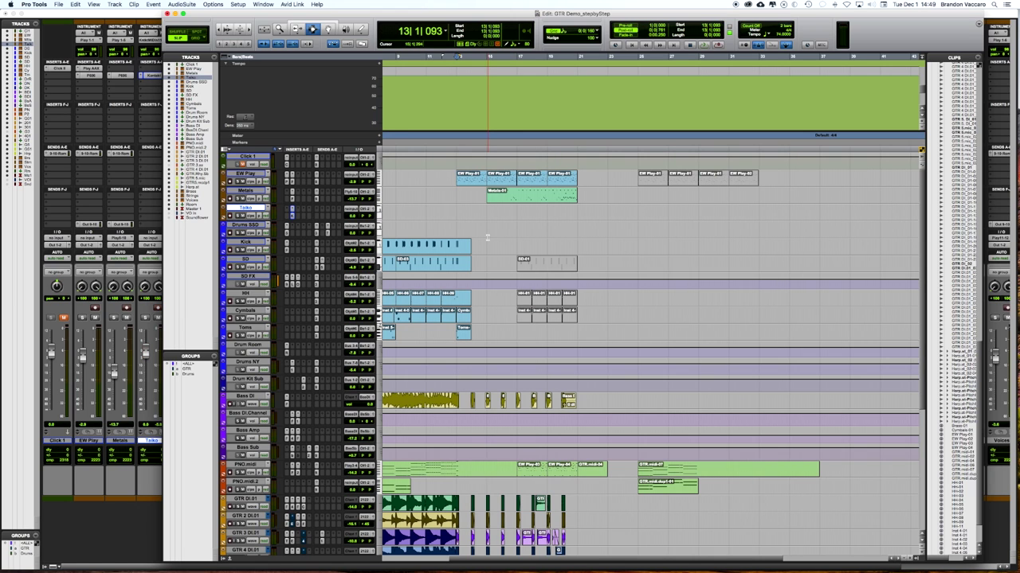
{"action": "scroll", "coordinate": [487, 237], "scroll_direction": "left", "scroll_amount": 3}
{"action": "scroll", "coordinate": [456, 380], "scroll_direction": "down", "scroll_amount": 5}
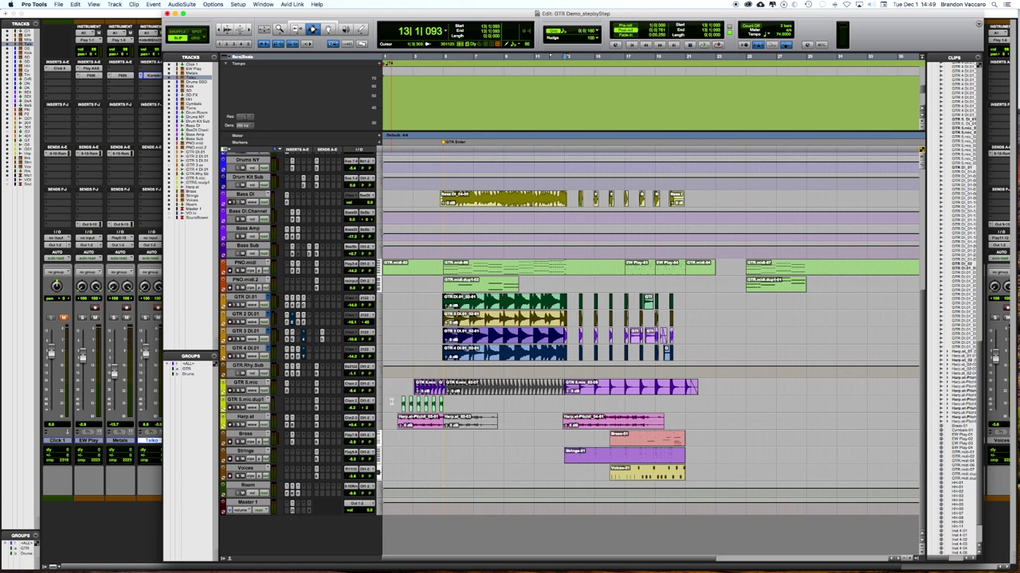
{"action": "left_click_drag", "start_coordinate": [388, 422], "coordinate": [728, 422]}
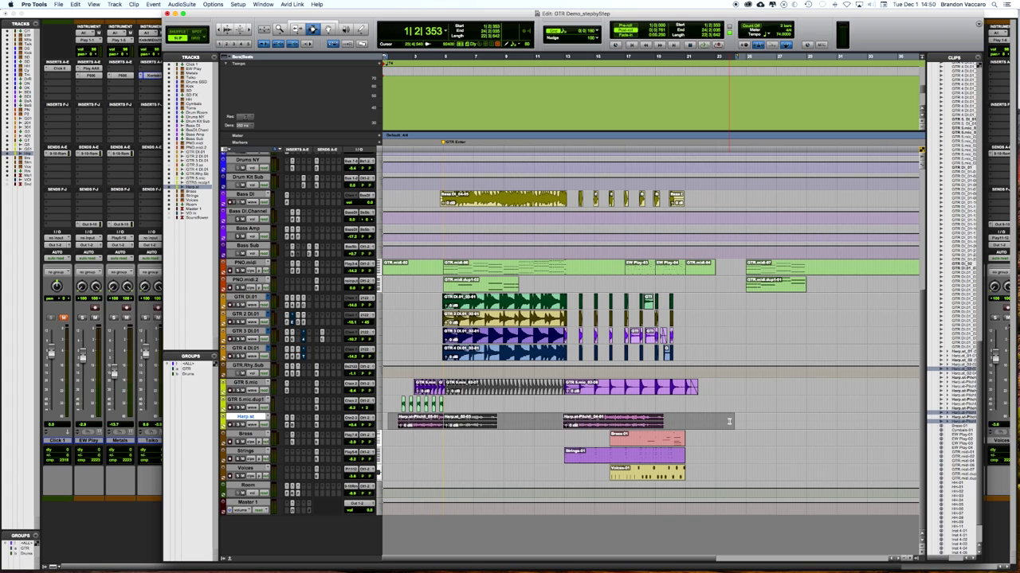
{"action": "key", "text": "space"}
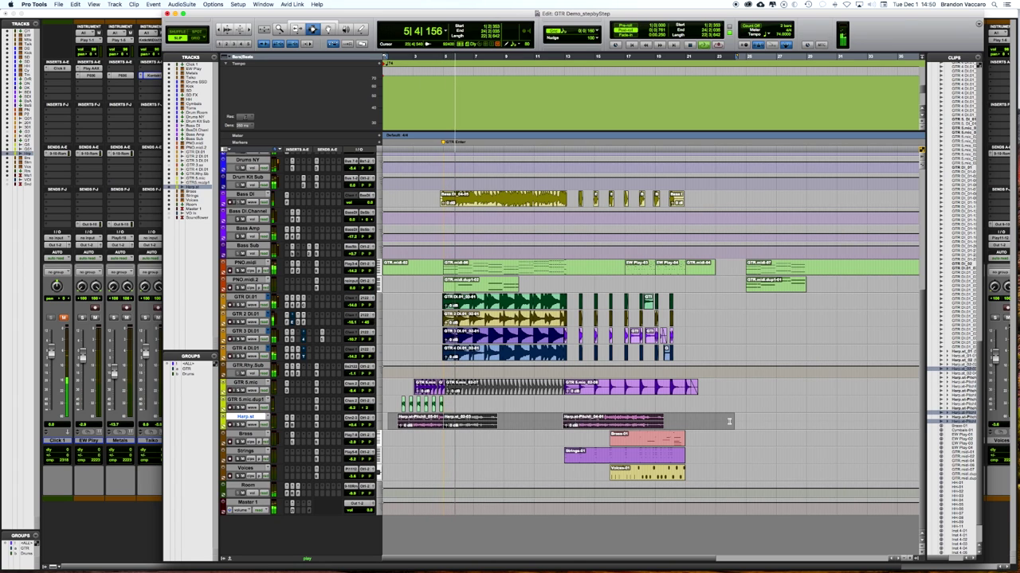
Step: While playback runs, lower the GTR.Rhy.Sub fader in the Mix window to about -1.3 dB
{"action": "key", "text": "super+equal"}
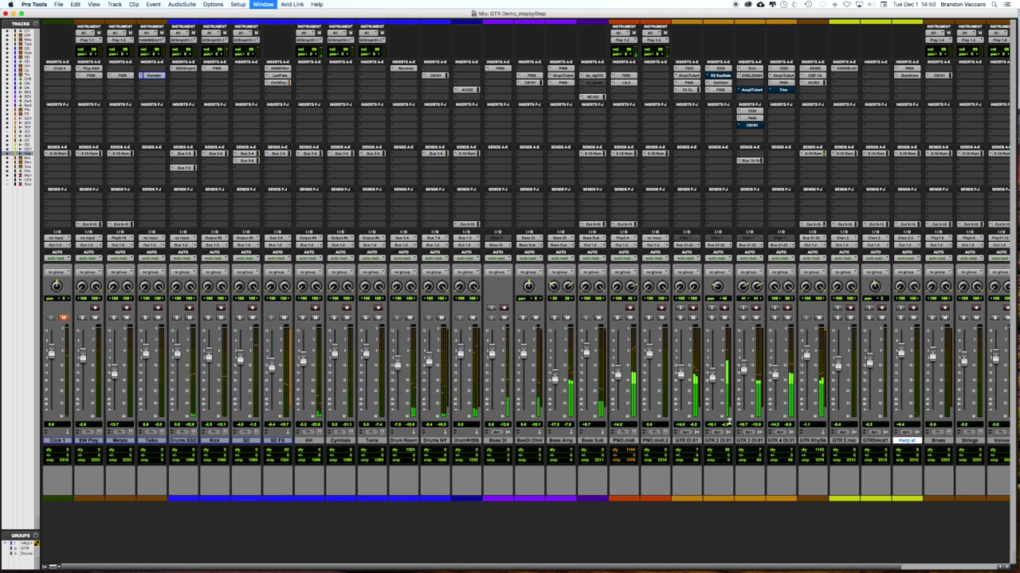
{"action": "left_click", "coordinate": [806, 356]}
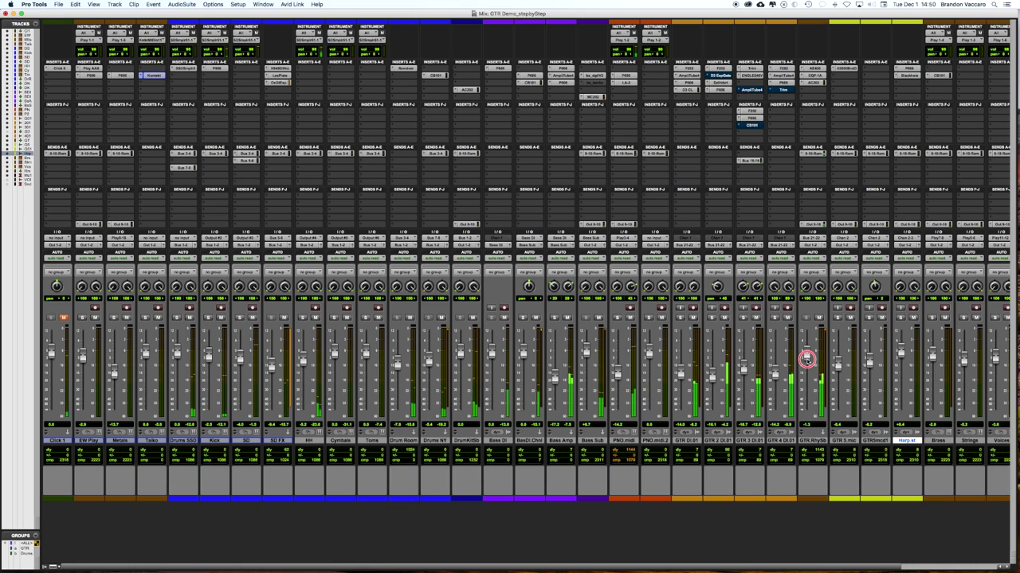
{"action": "left_click", "coordinate": [806, 356]}
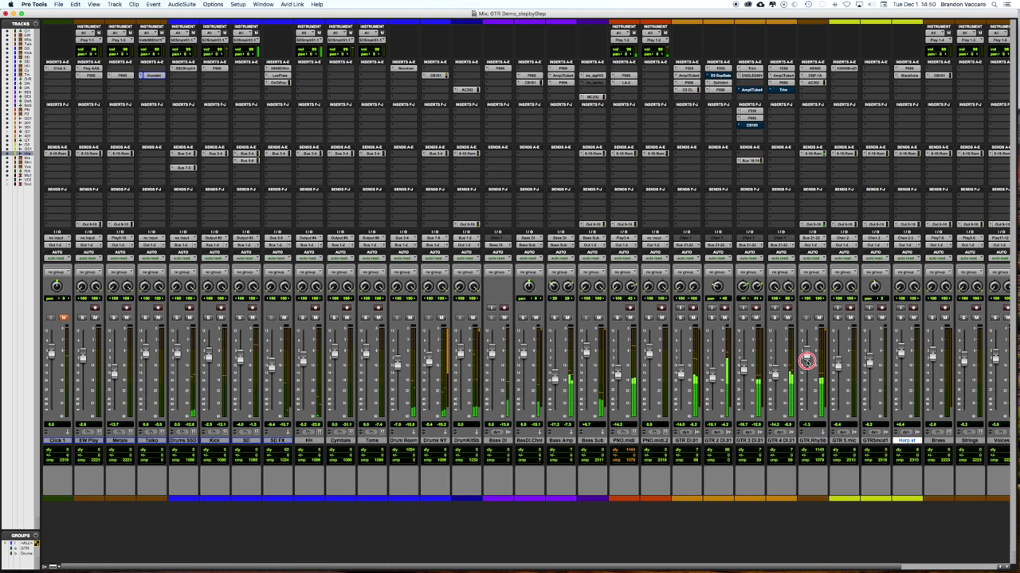